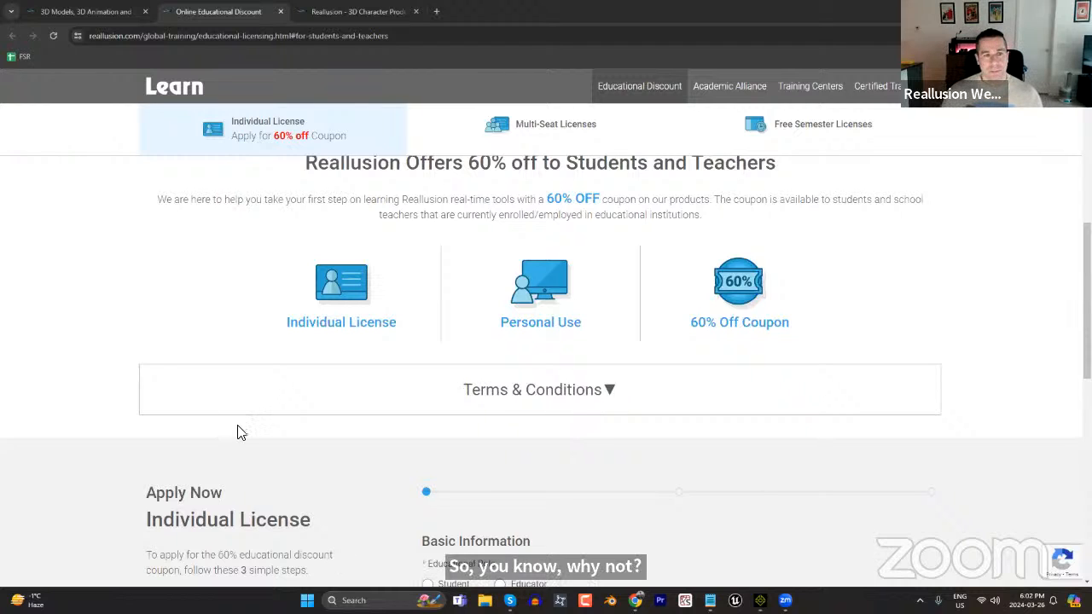
Review the license options and discount offer from the top of the Educational Discount page.
scroll(177, 331, up, 4)
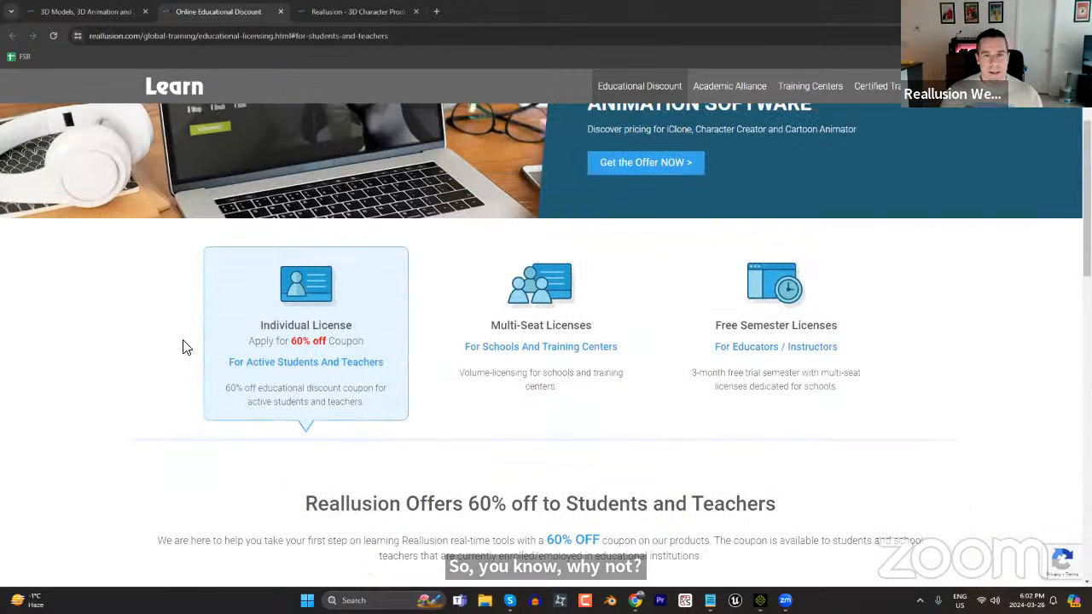
scroll(182, 348, up, 2)
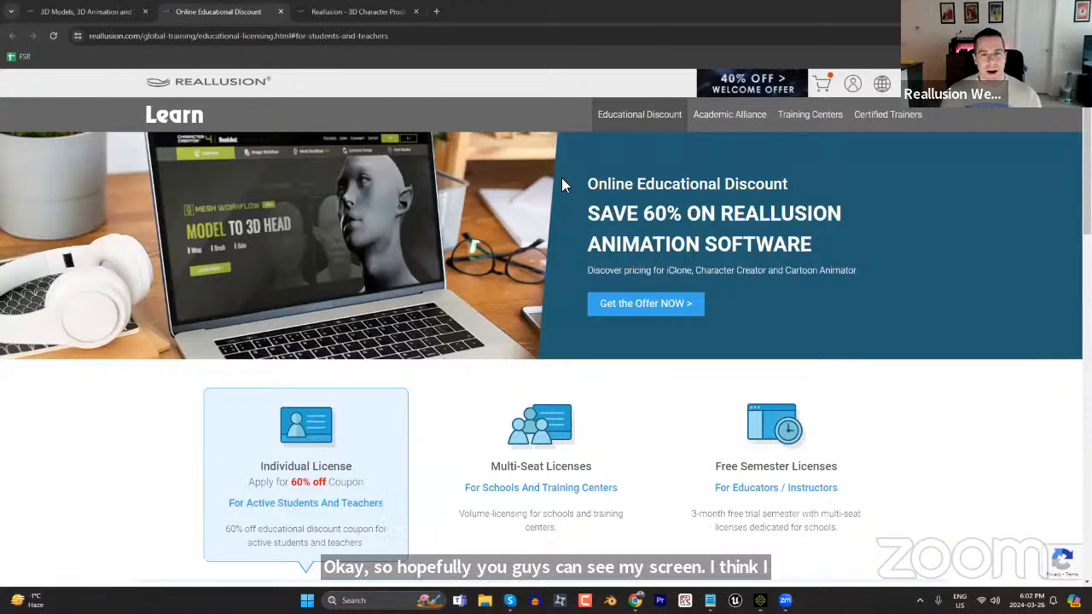
click(406, 35)
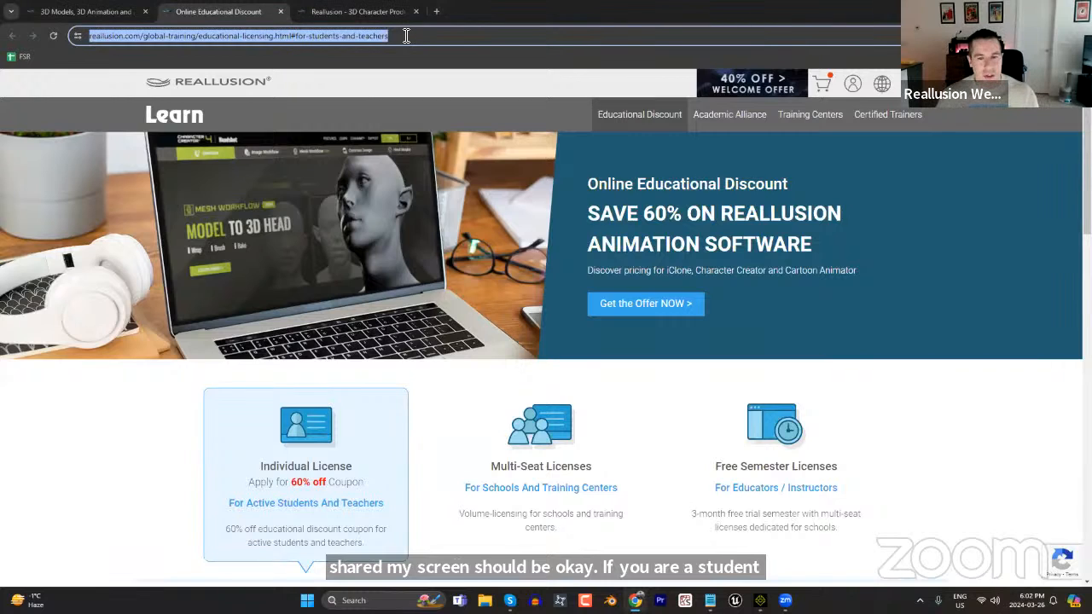
click(798, 505)
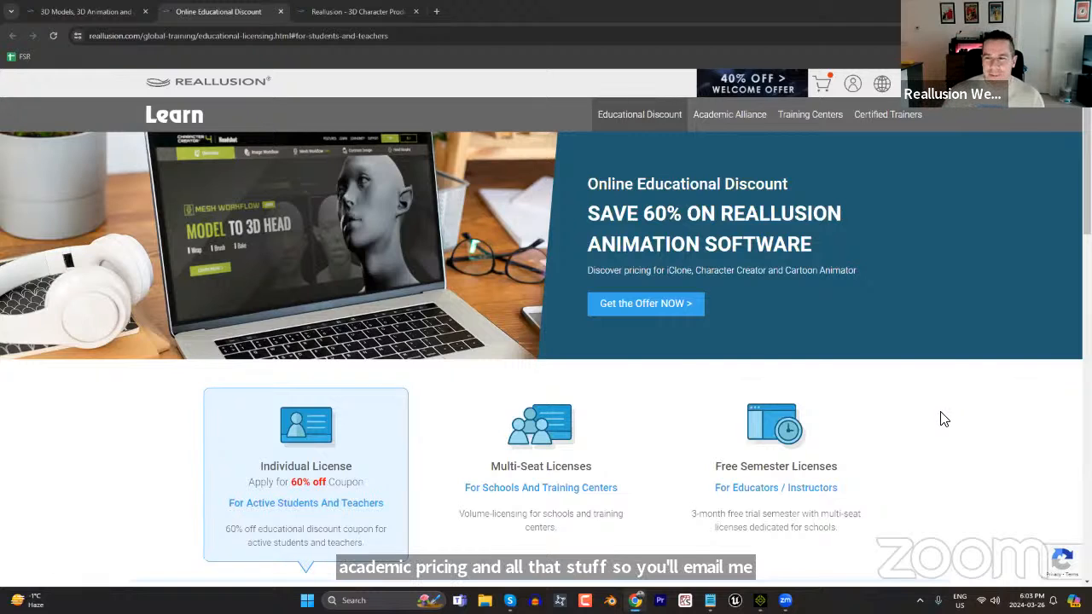
Close the Educational Discount page, then view the March Giveaway promotion from the Content Store.
click(282, 11)
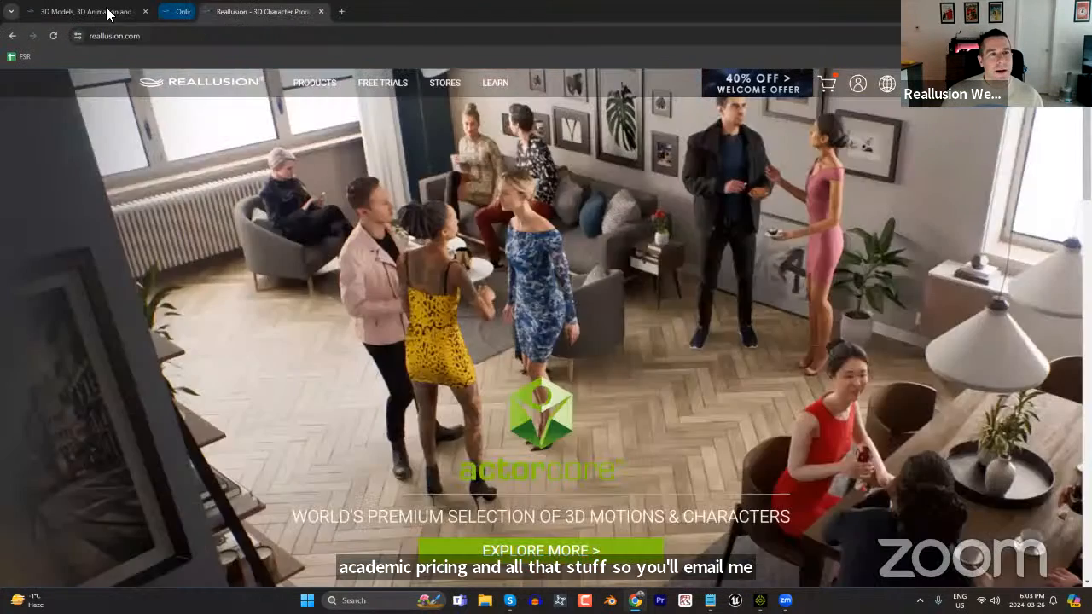
click(128, 14)
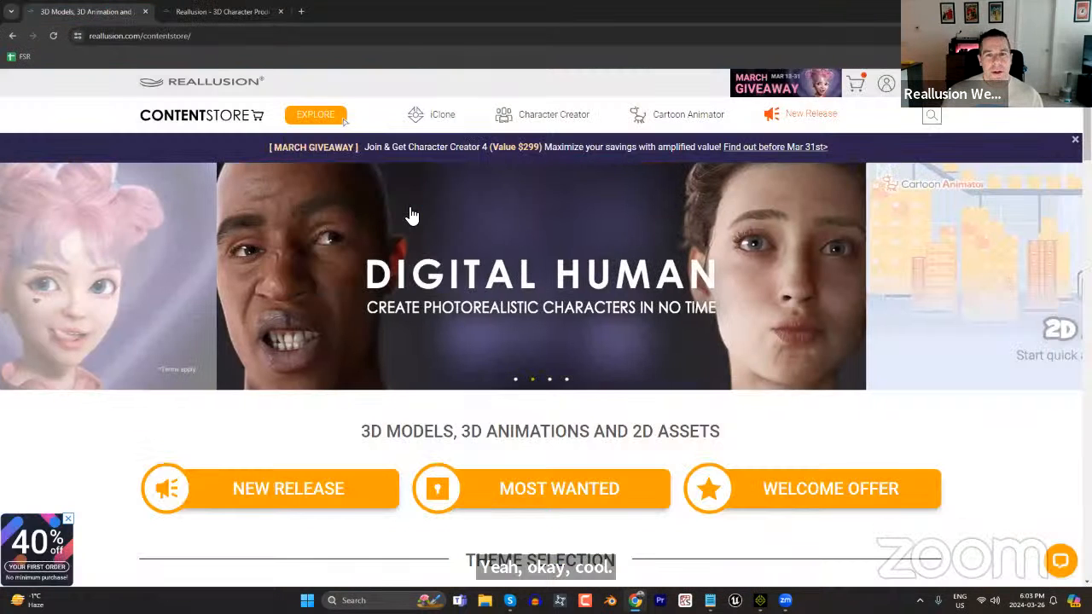
click(203, 281)
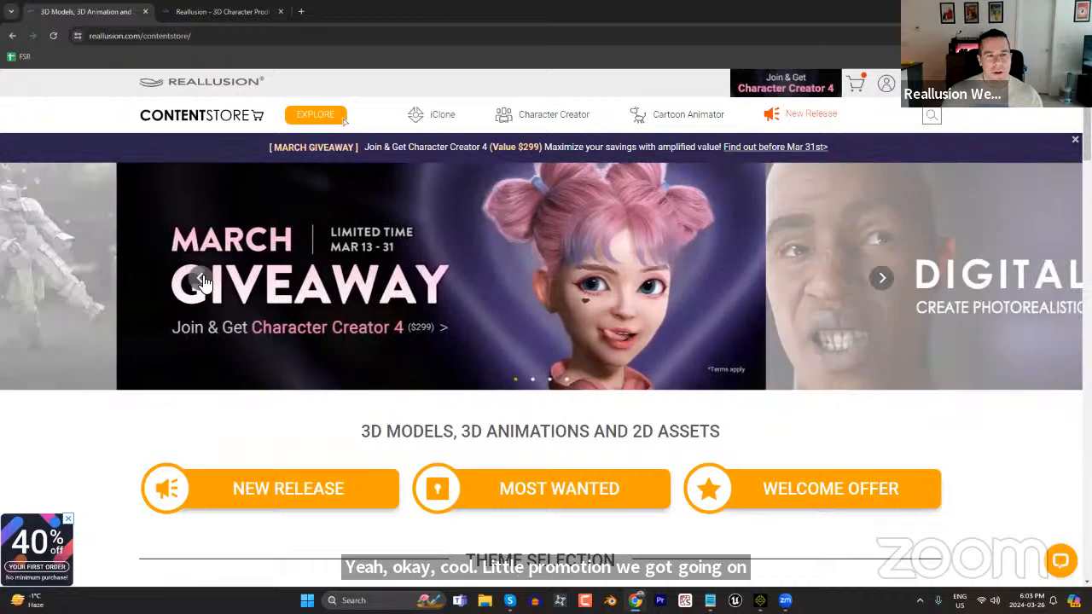
click(458, 285)
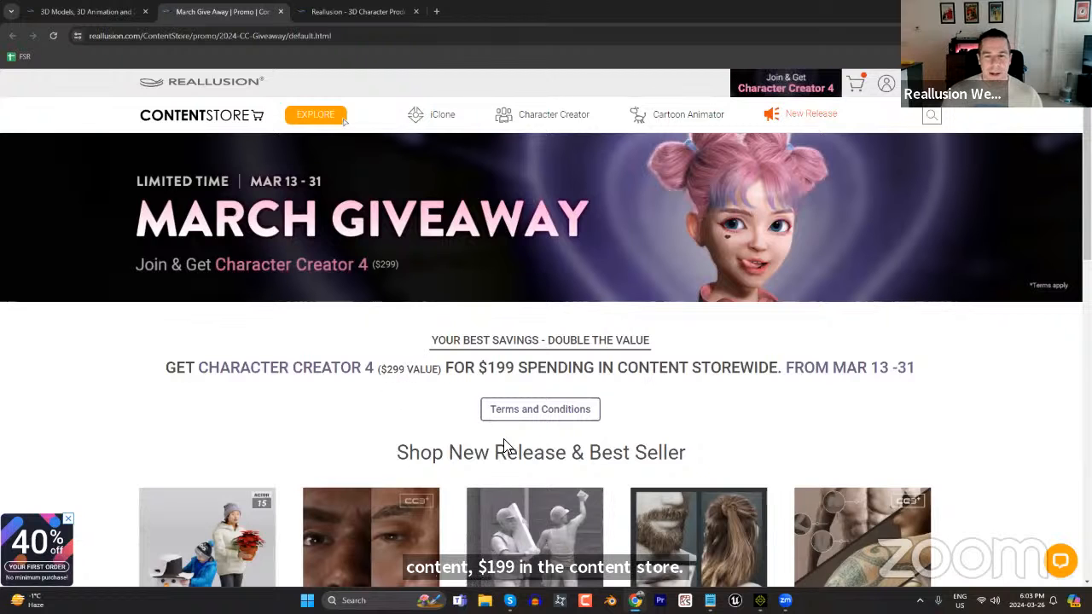
scroll(751, 434, down, 3)
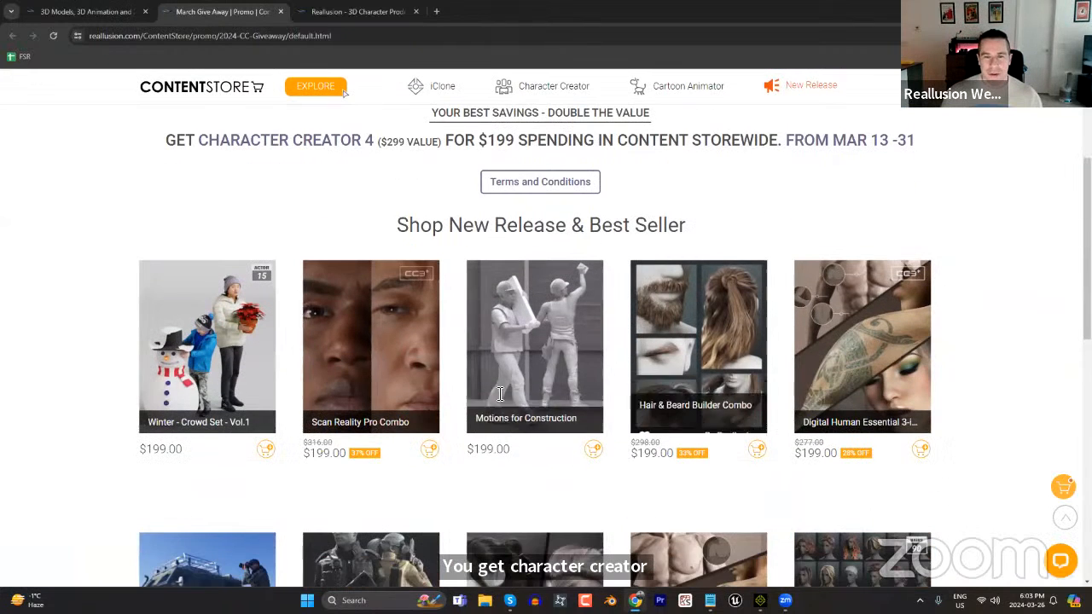
scroll(896, 497, up, 3)
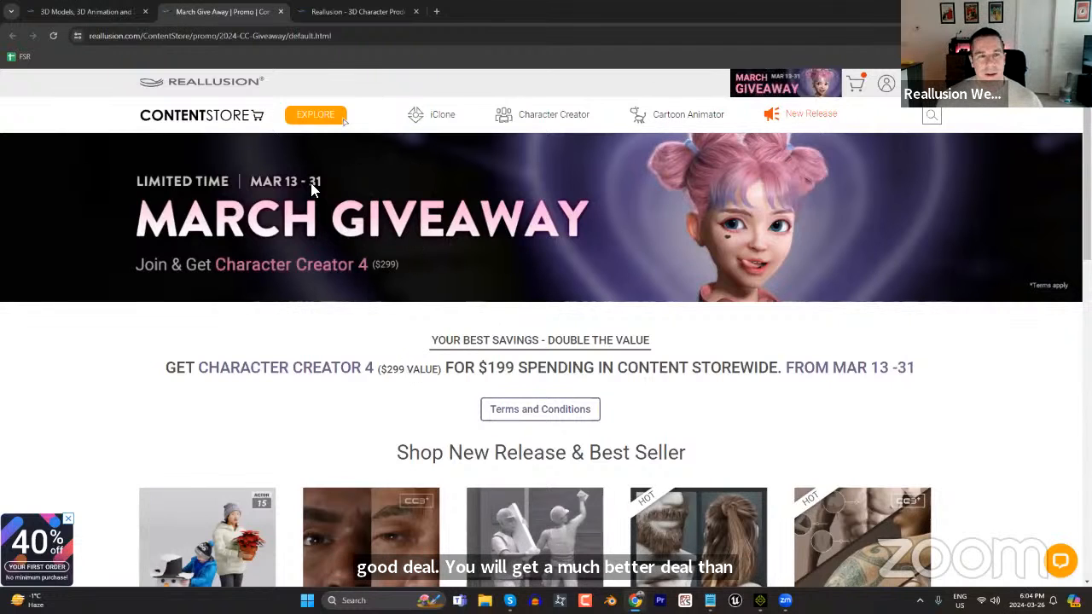
Close the March Giveaway and Content Store pages, keeping only the Reallusion home page open.
click(279, 12)
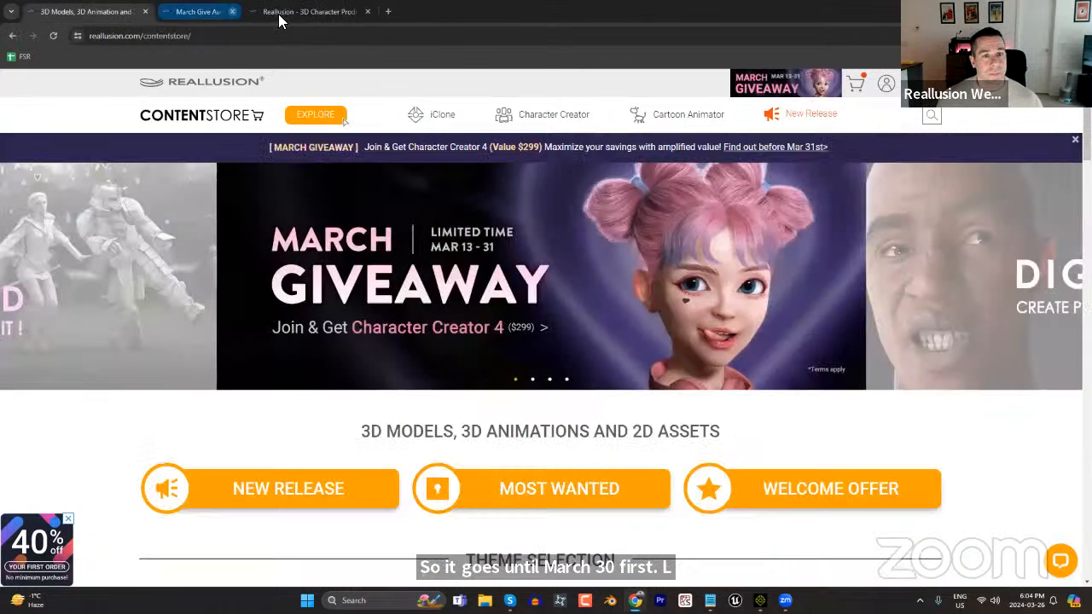
click(199, 13)
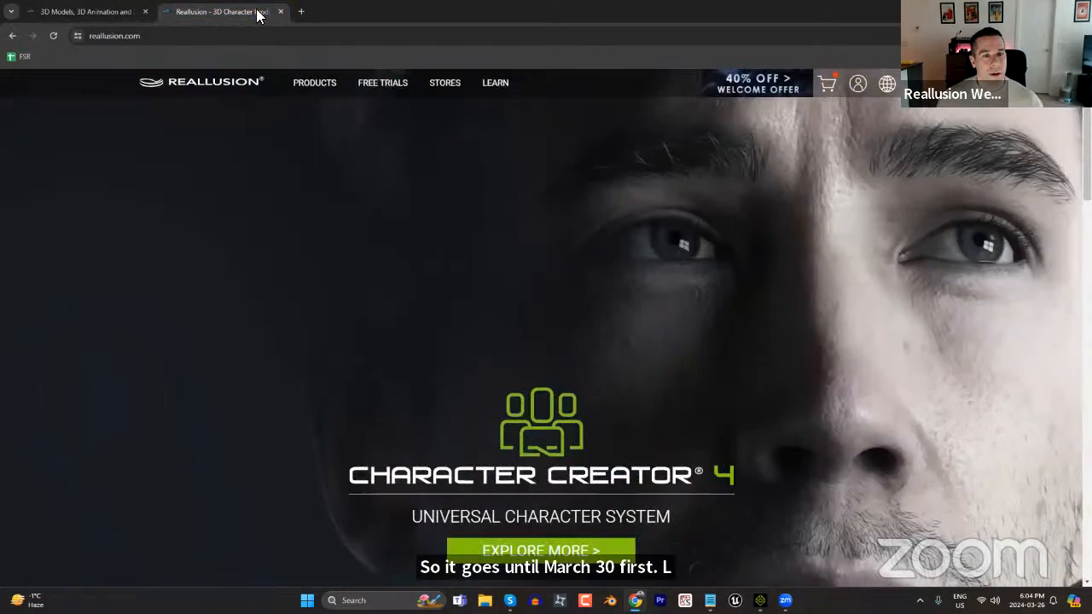
click(130, 13)
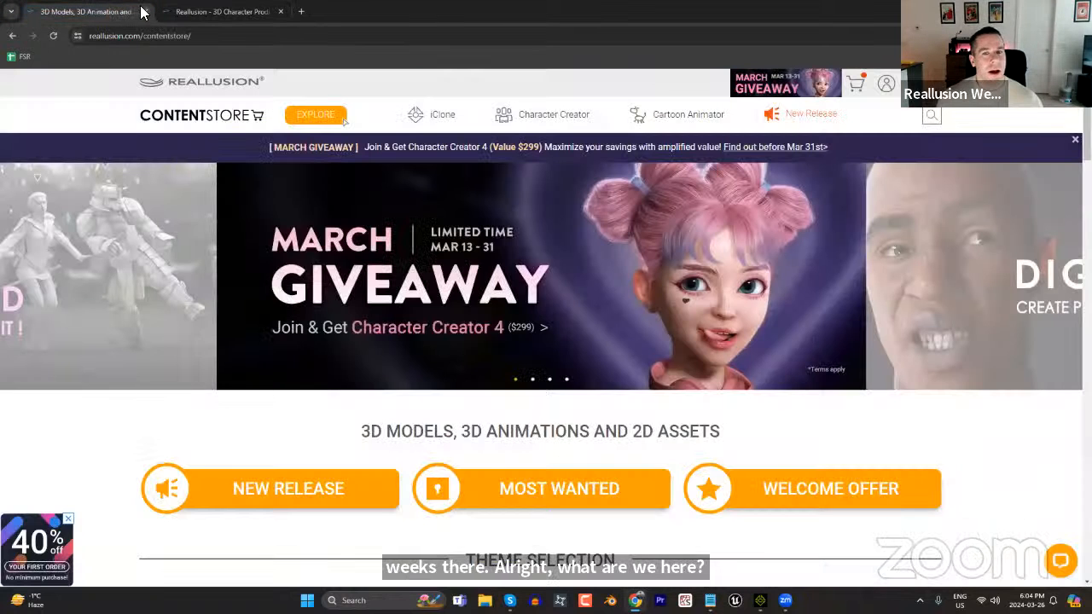
click(145, 12)
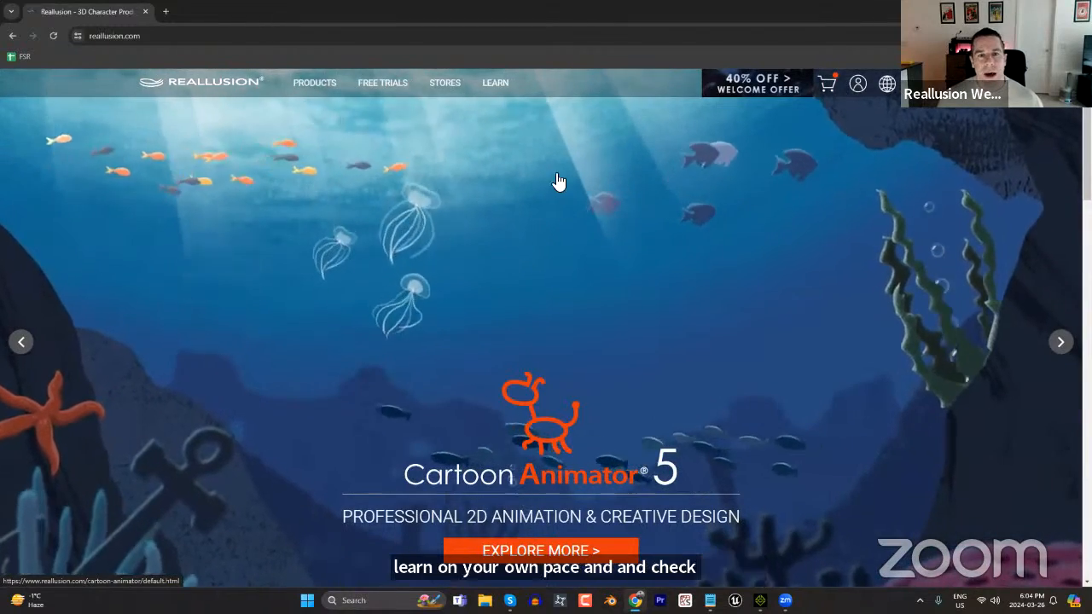
Open the free online tutorials for iClone and look through the Crowd Sim courses.
mouse_move(499, 82)
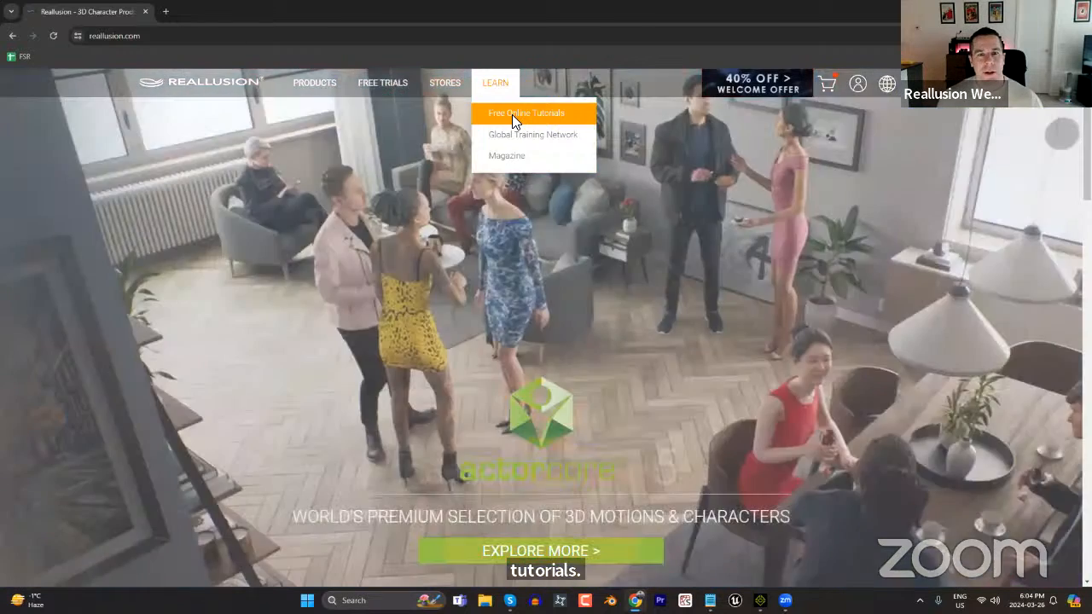
click(514, 116)
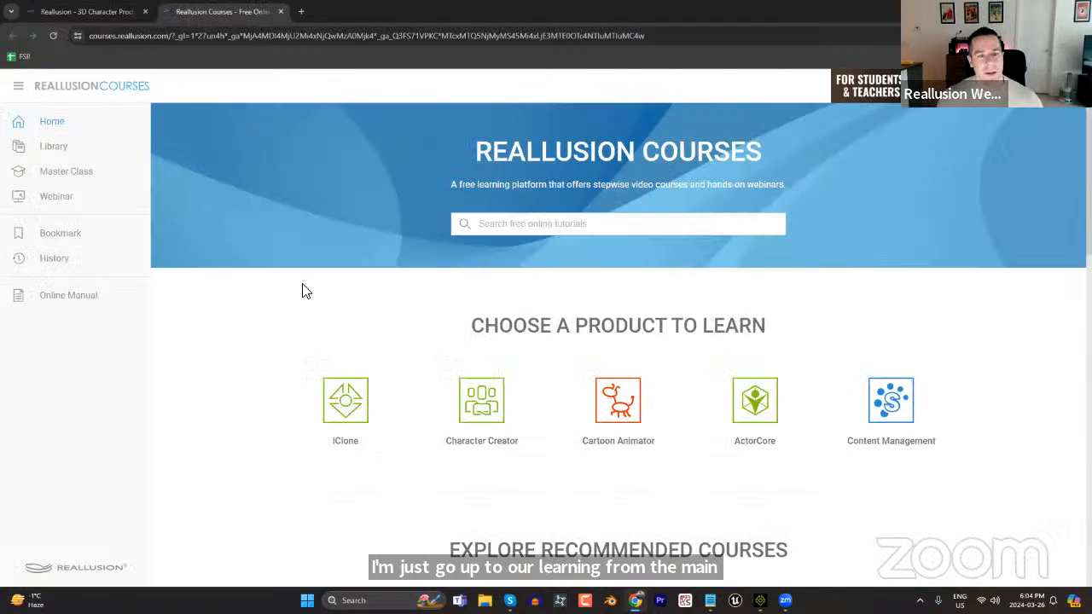
click(351, 413)
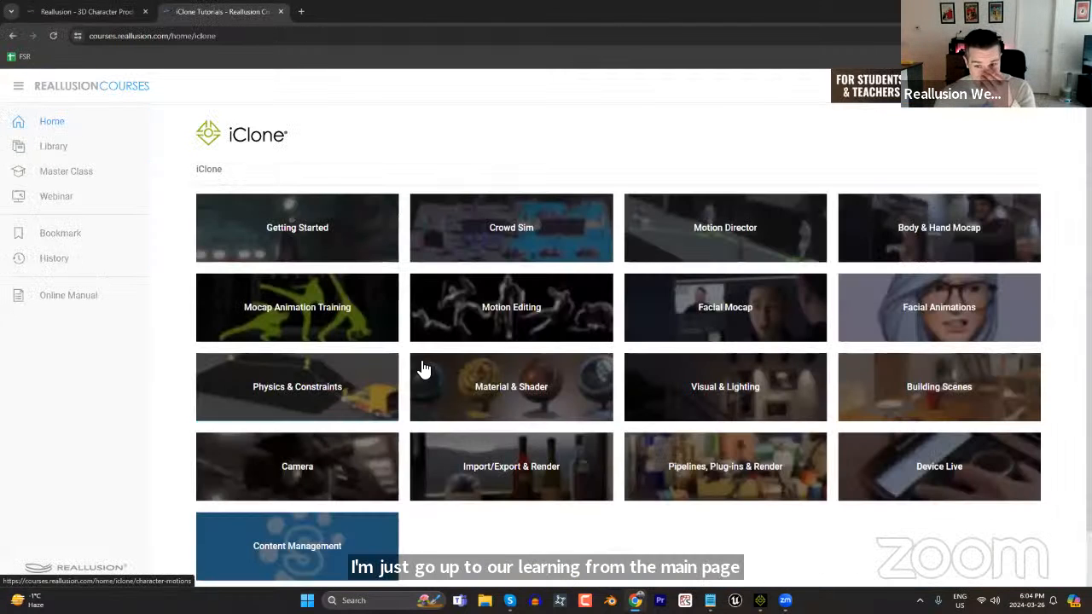
click(540, 230)
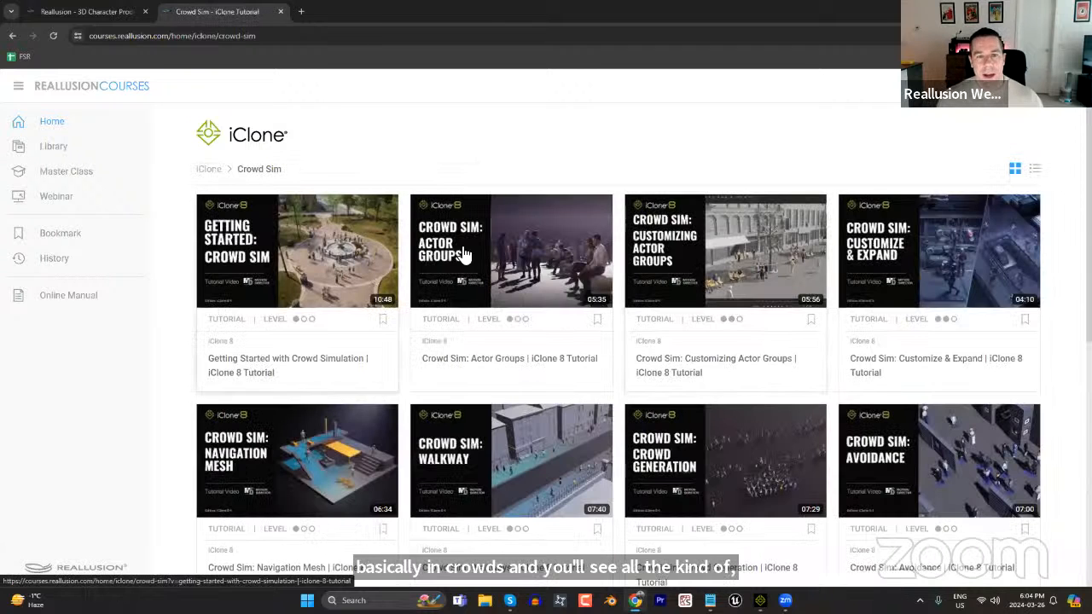
scroll(683, 341, down, 3)
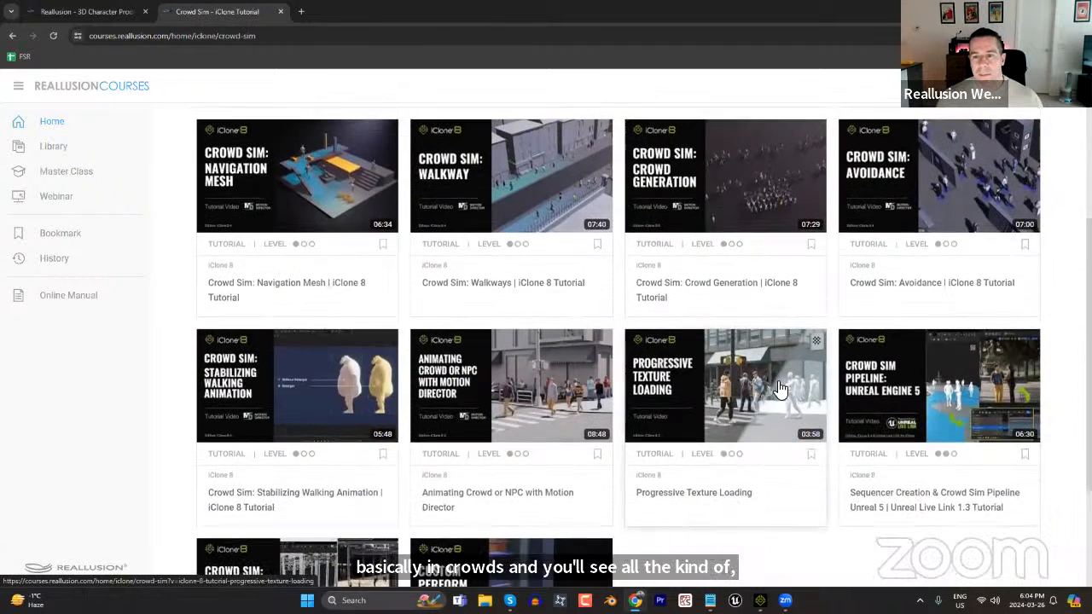
scroll(781, 389, down, 2)
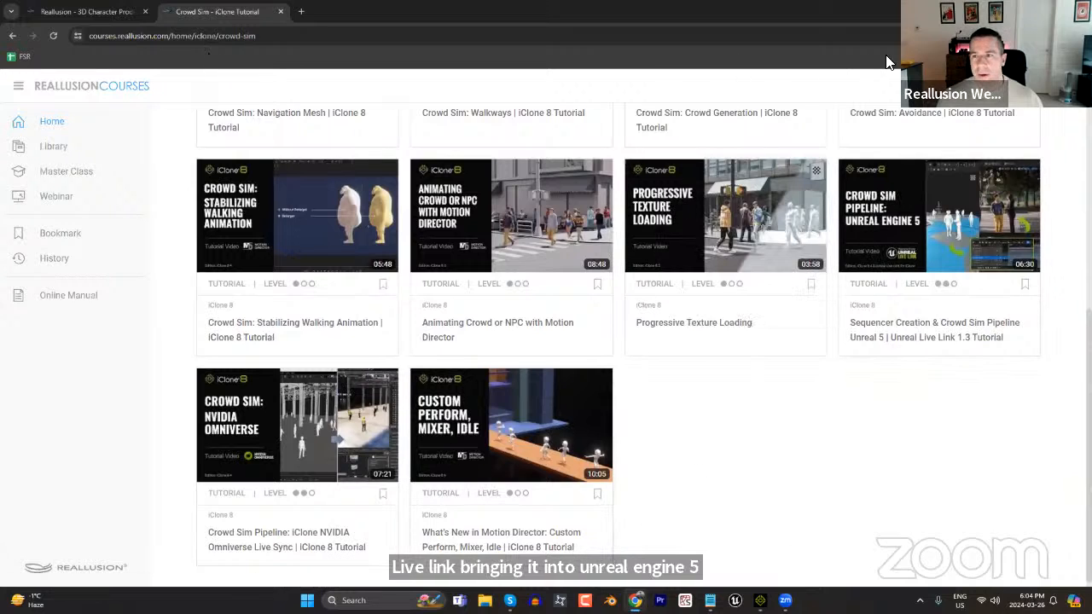
Leave the browser and choose the Archvis architecture template in the Unreal Project Browser.
click(1026, 11)
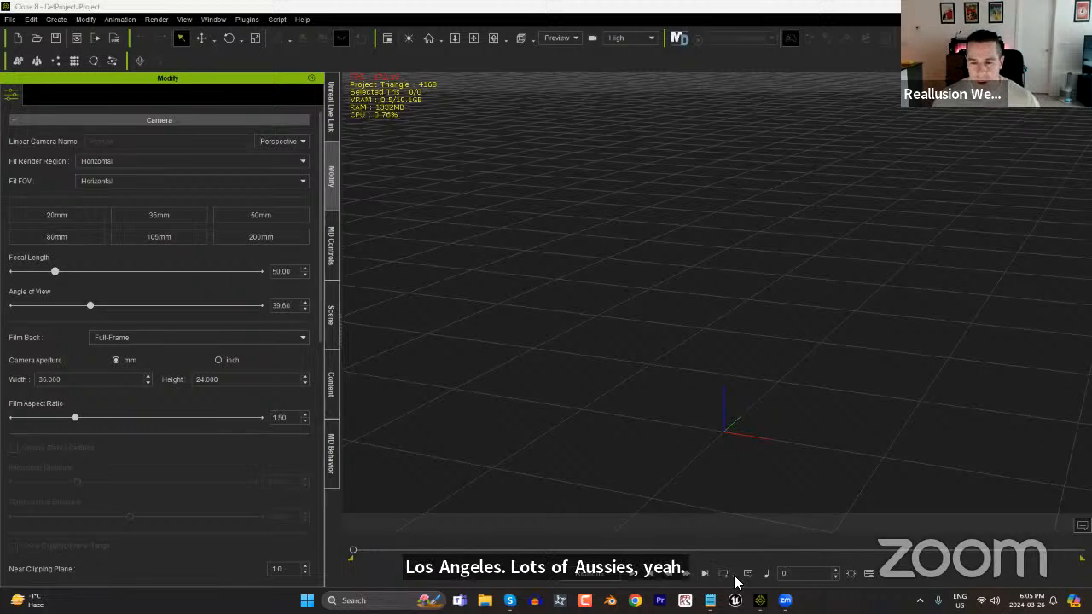
mouse_move(760, 600)
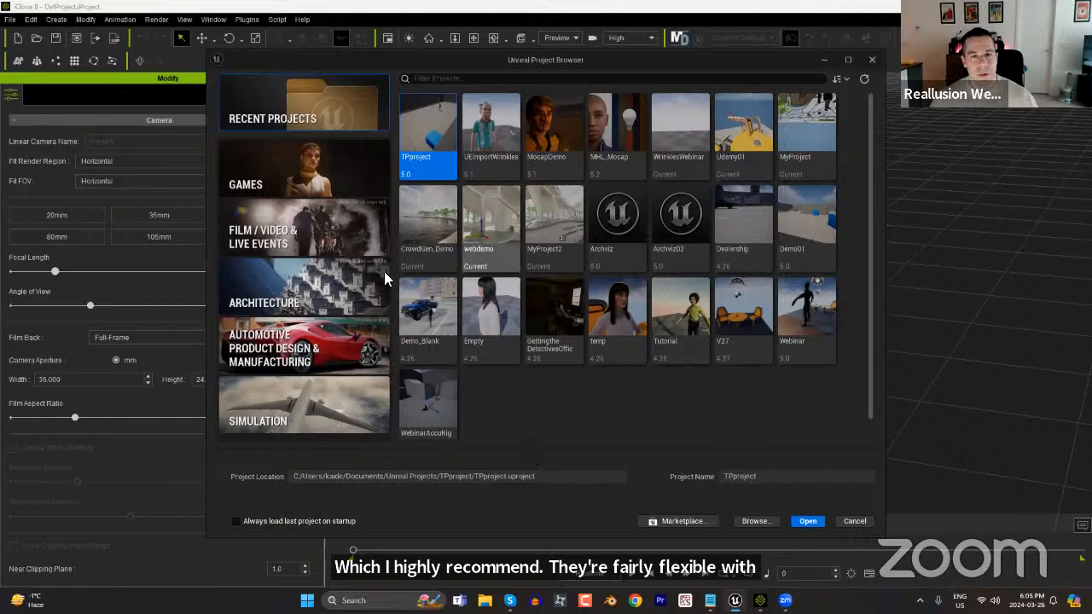
click(294, 299)
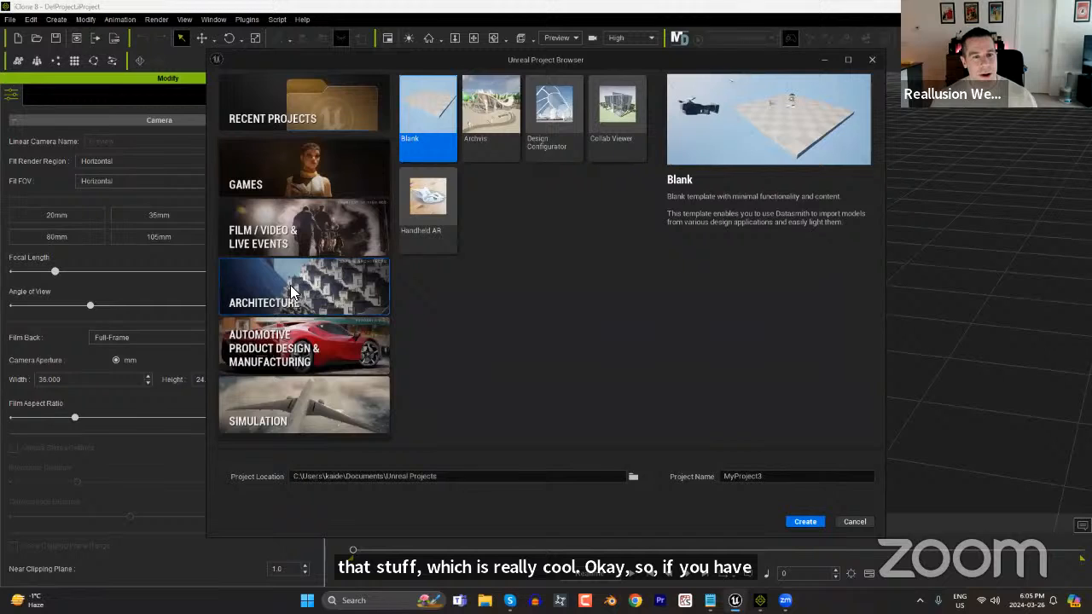
click(491, 109)
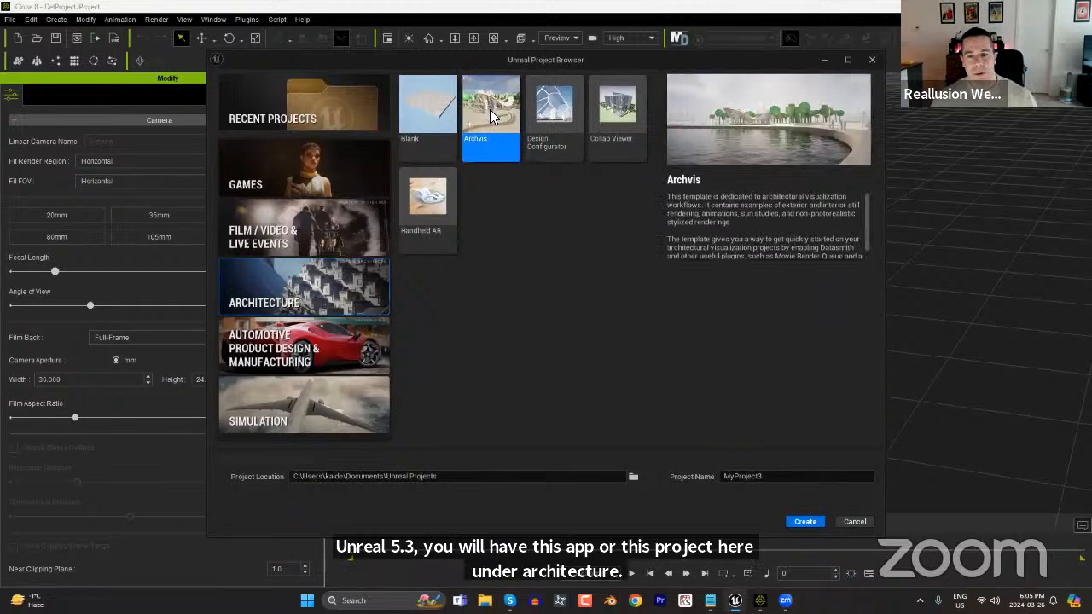
Name the new project SuperCoolCrowdGen and create it.
drag(774, 477, 685, 467)
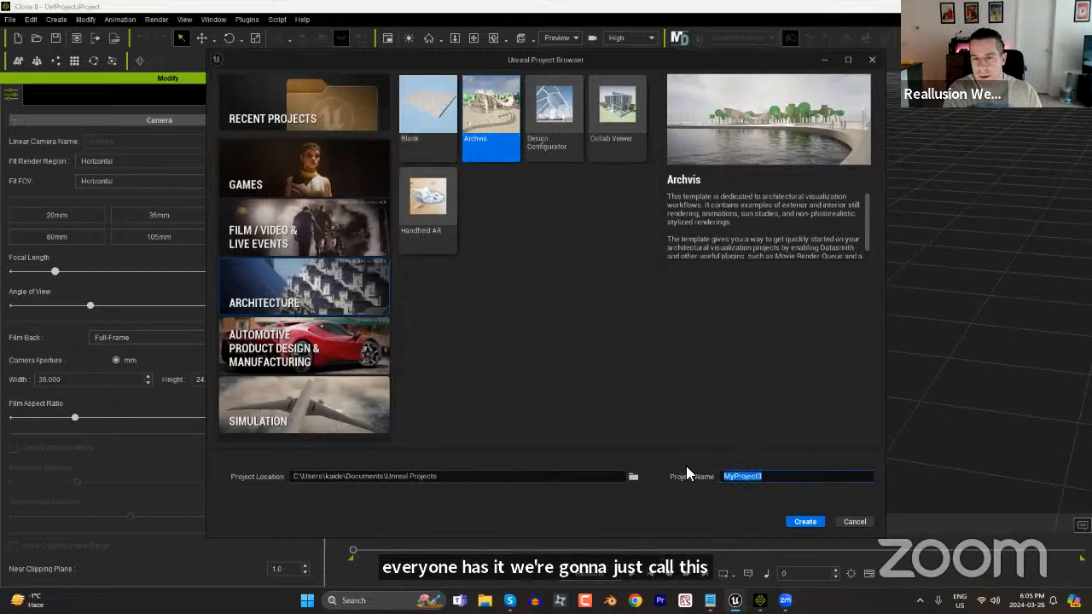
text(SuperCoolCrowdGe)
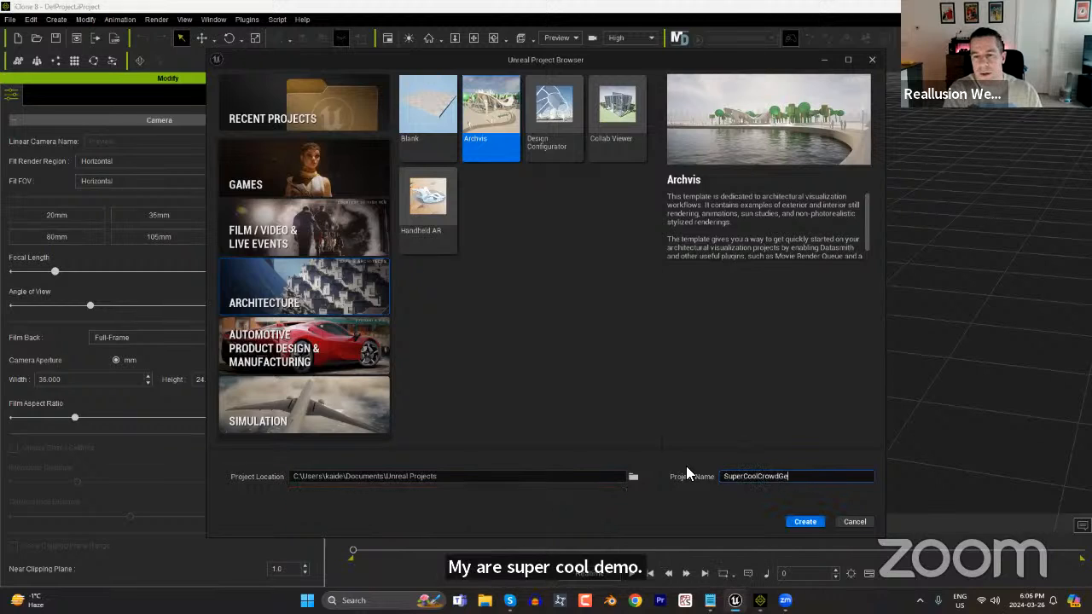
text(nDem)
key(BackSpace)
key(BackSpace)
key(BackSpace)
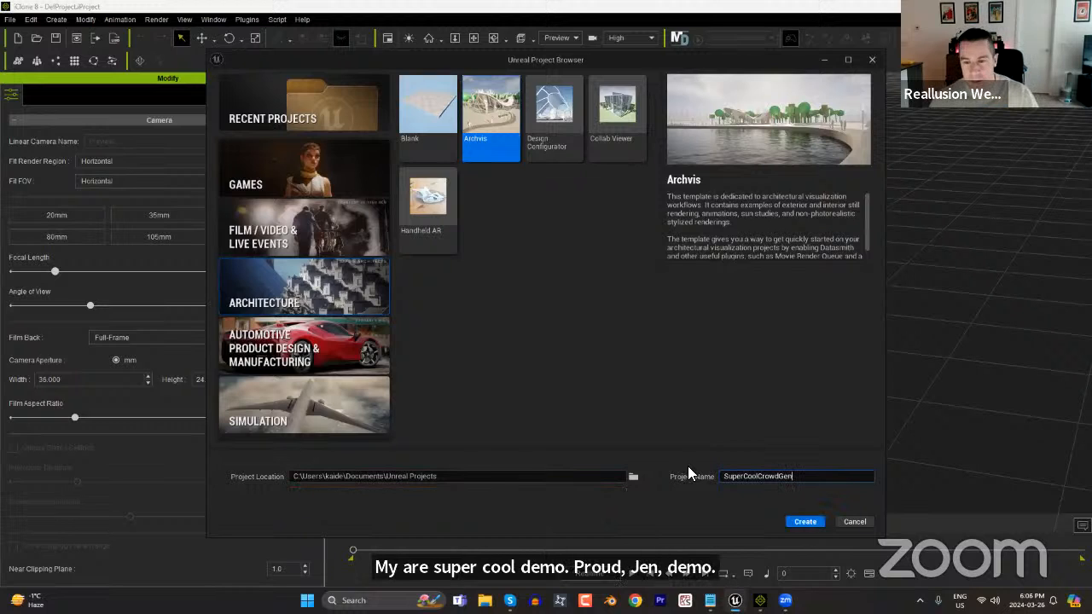
click(802, 522)
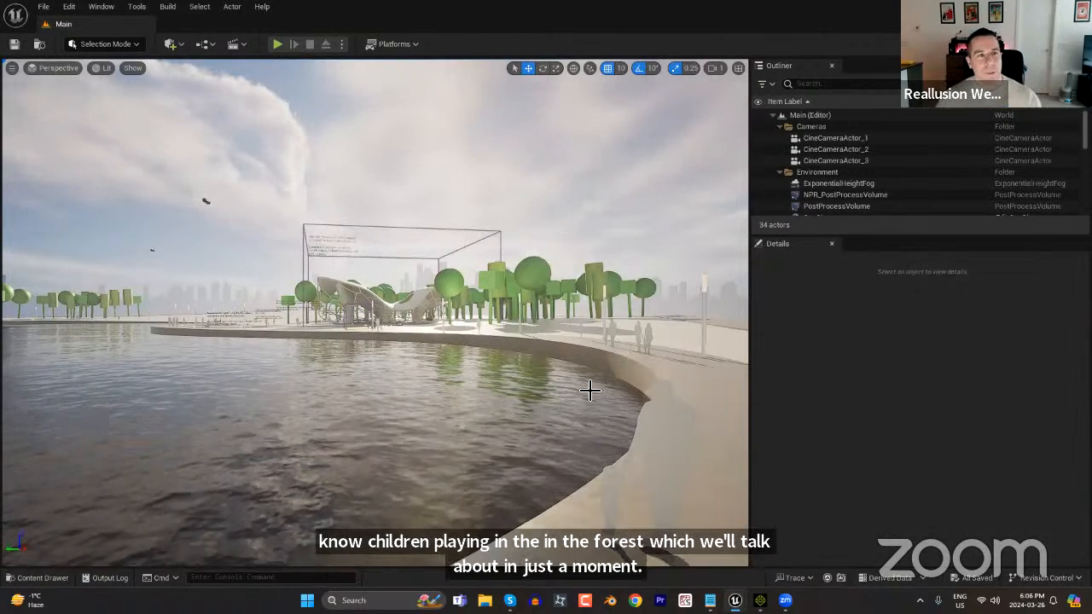
Examine the Archvis scene by flying from the waterfront to the pavilion and surrounding trees.
click(429, 358)
scroll(430, 359, up, 5)
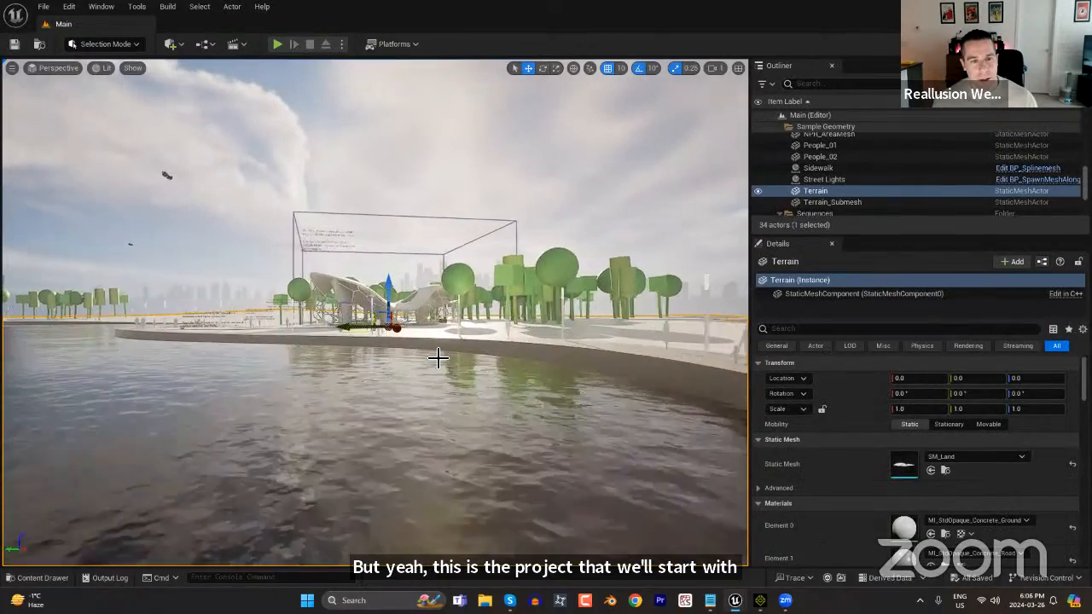
right_drag(438, 358, 438, 357)
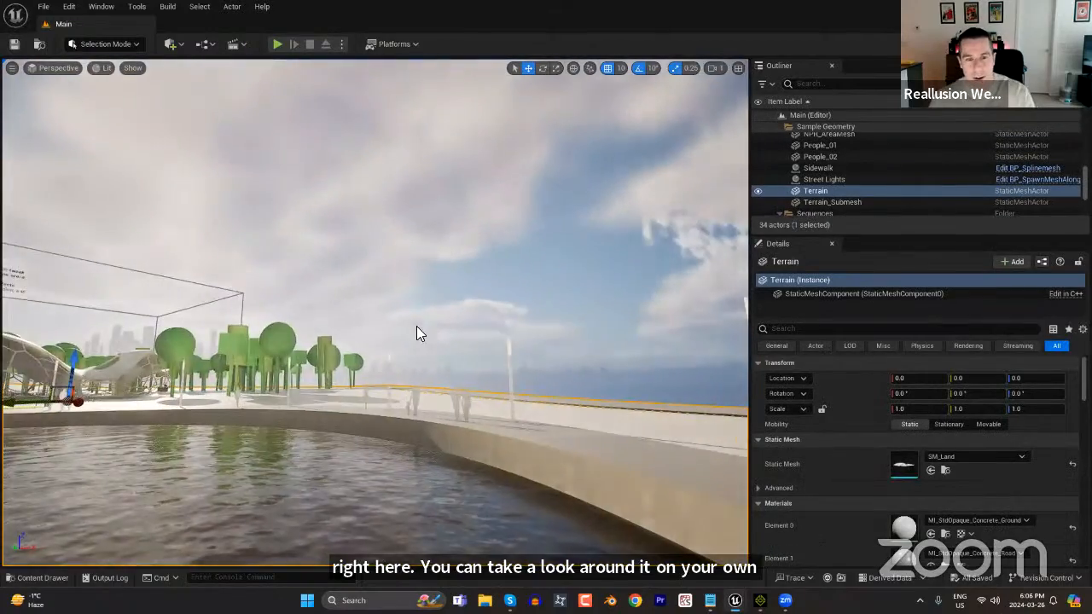
right_drag(198, 451, 189, 455)
key(w)
right_drag(405, 386, 404, 385)
right_drag(436, 423, 437, 422)
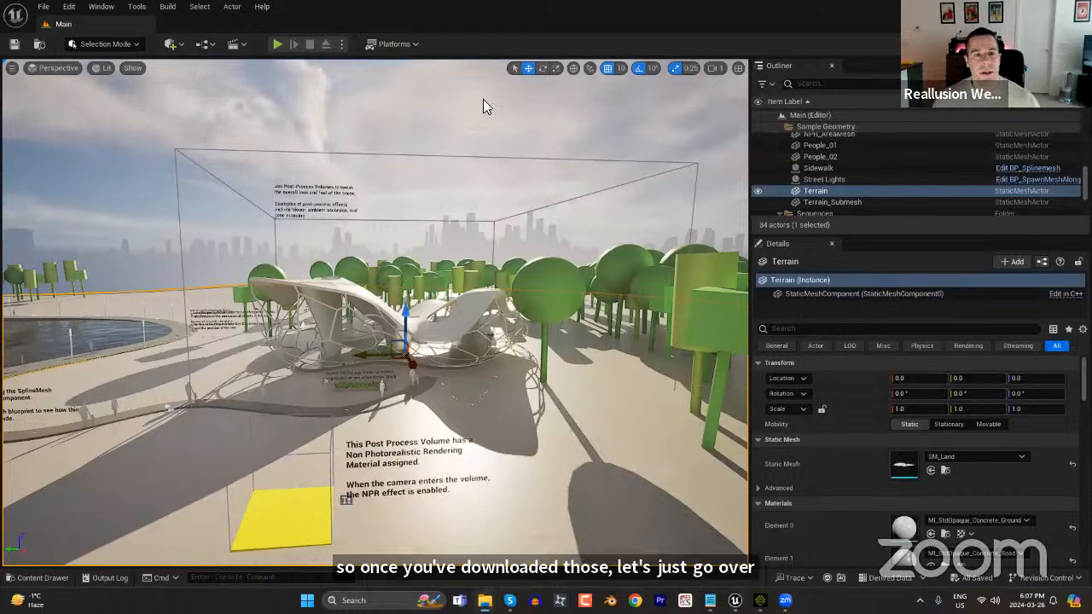
Find the Shared Plugins folder in File Explorer under Program Files, Reallusion on drive C, then return to the Unreal editor.
key(super+e)
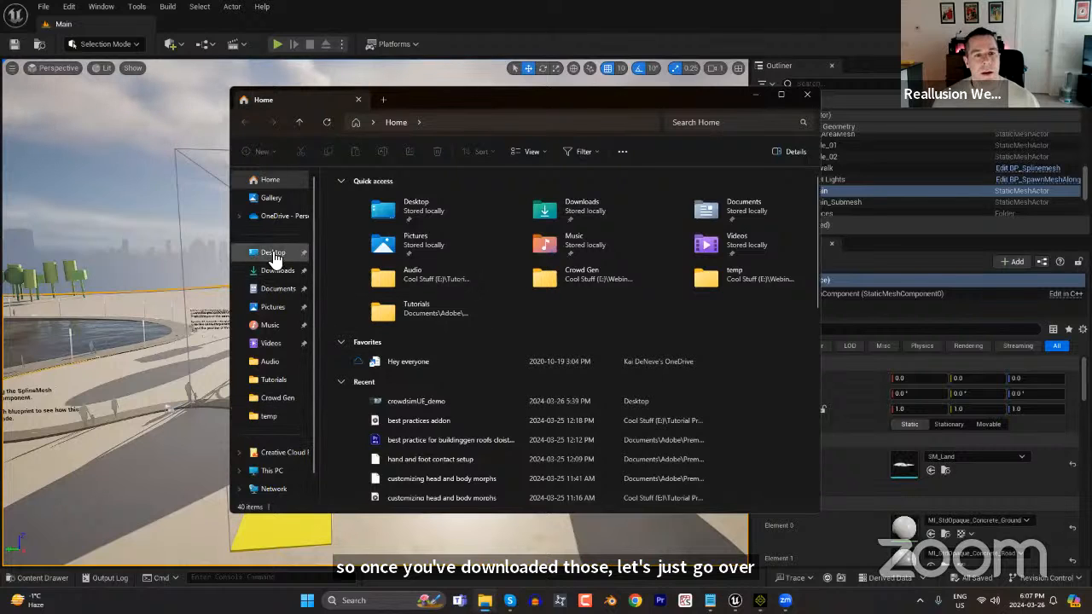
click(289, 469)
click(396, 213)
double_click(396, 215)
double_click(371, 263)
scroll(399, 415, down, 7)
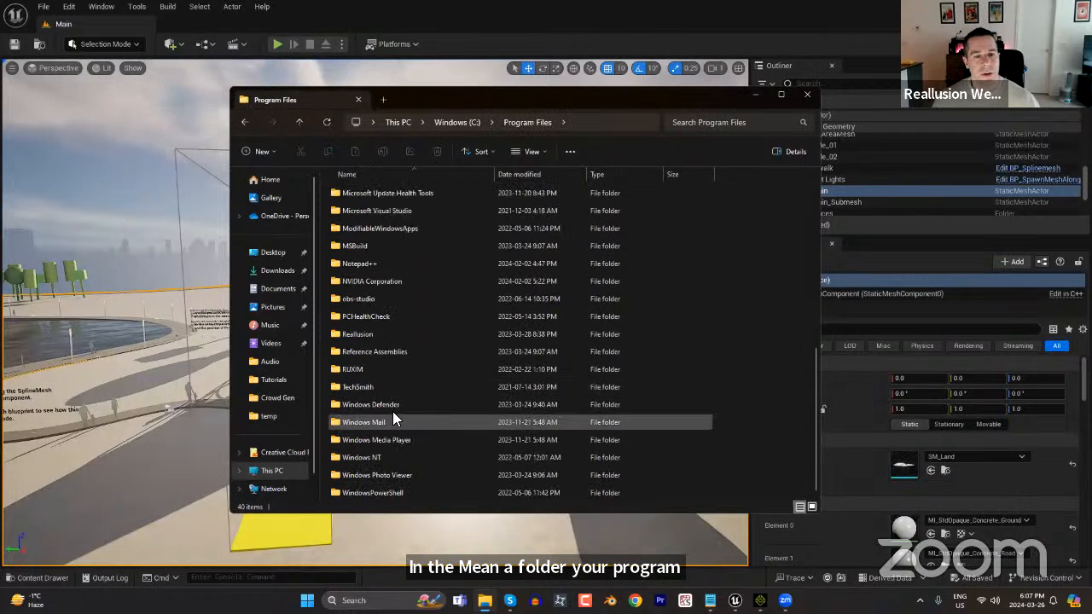
double_click(361, 337)
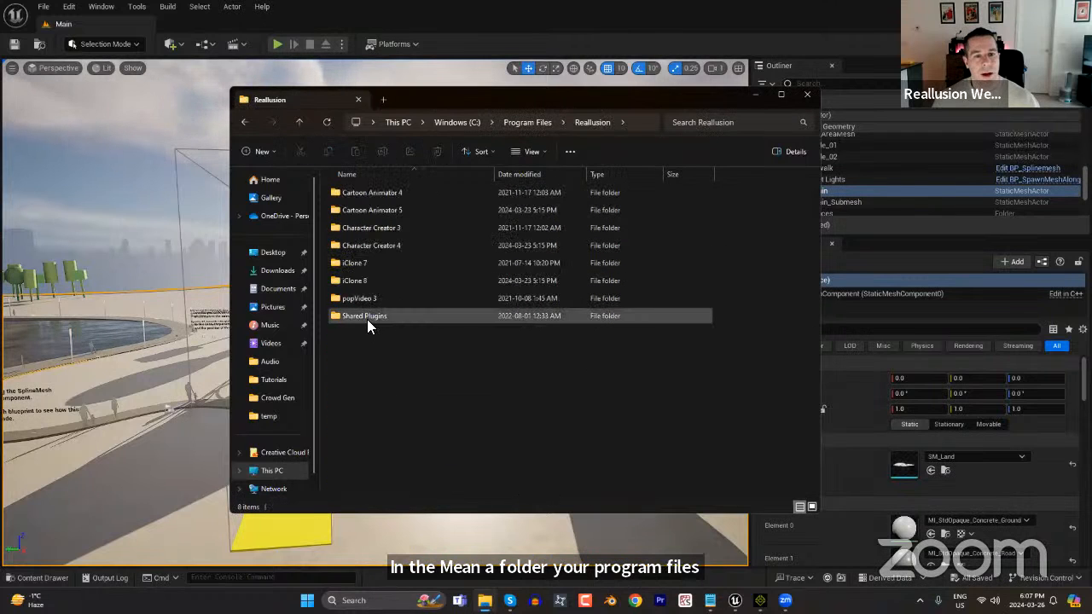
double_click(367, 318)
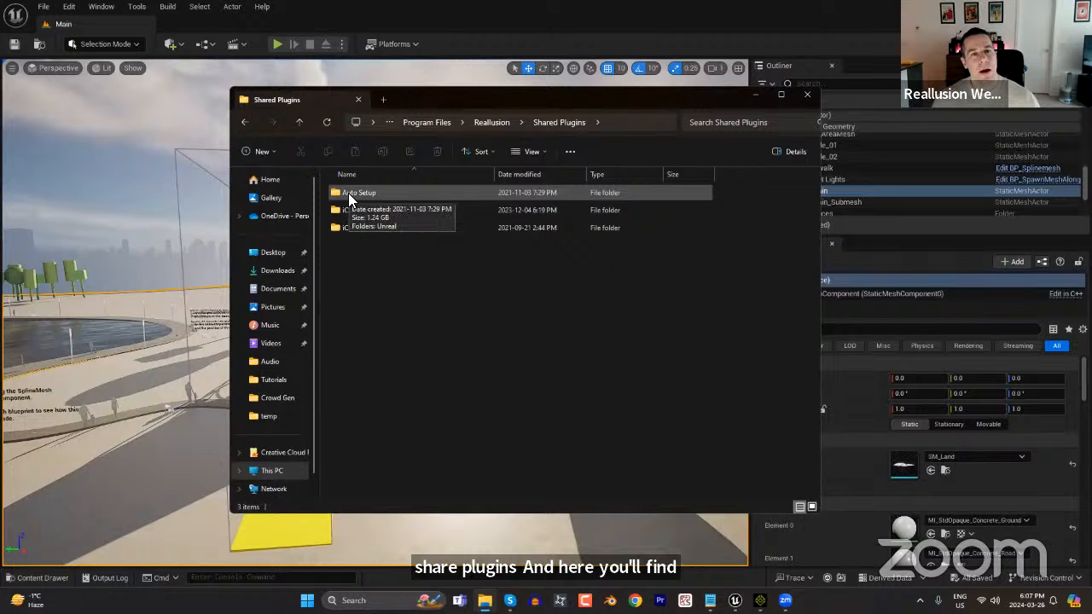
click(378, 12)
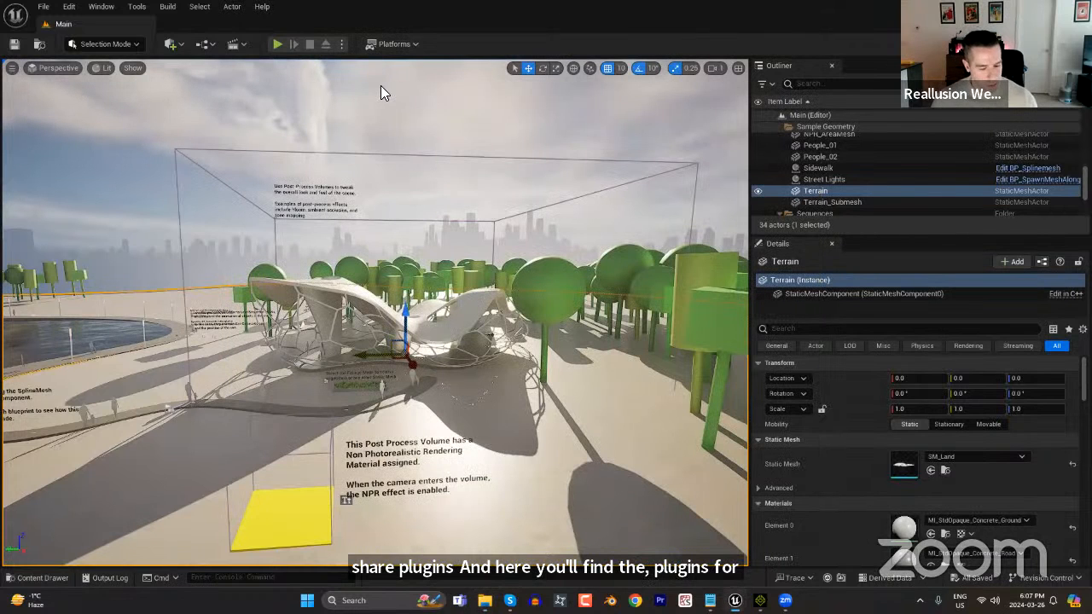
Show the Main level's location in File Explorer and go up to the SuperCoolCrowdGen project folder.
key(ctrl+space)
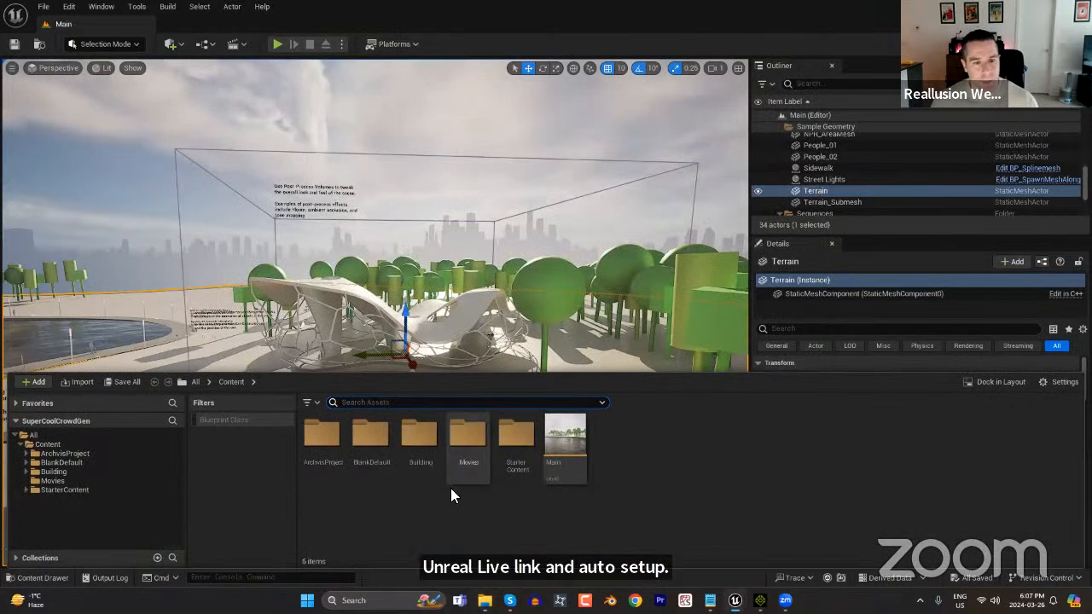
right_click(558, 437)
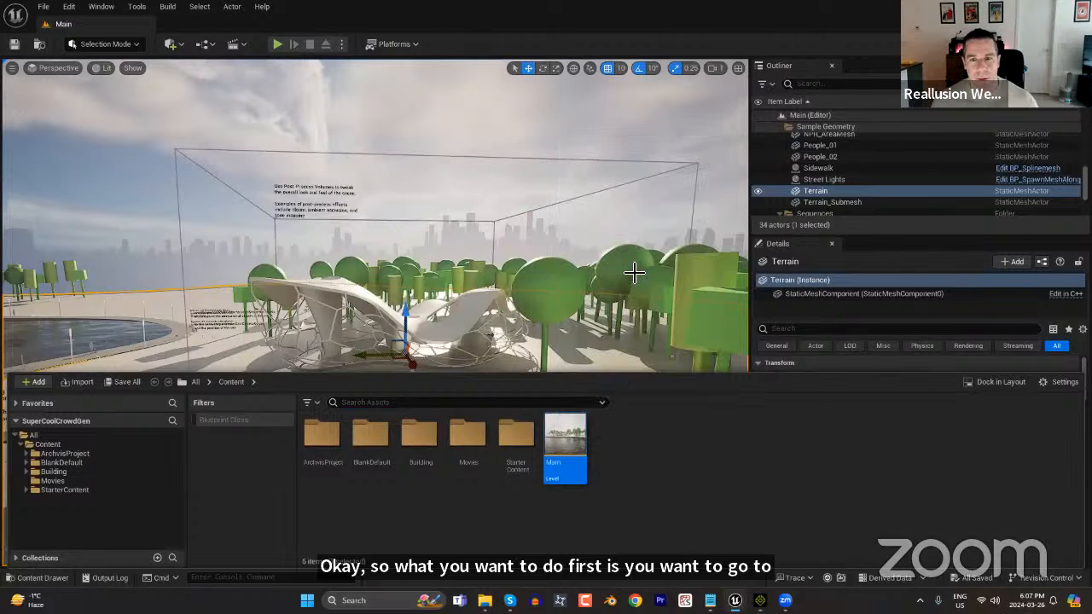
click(631, 269)
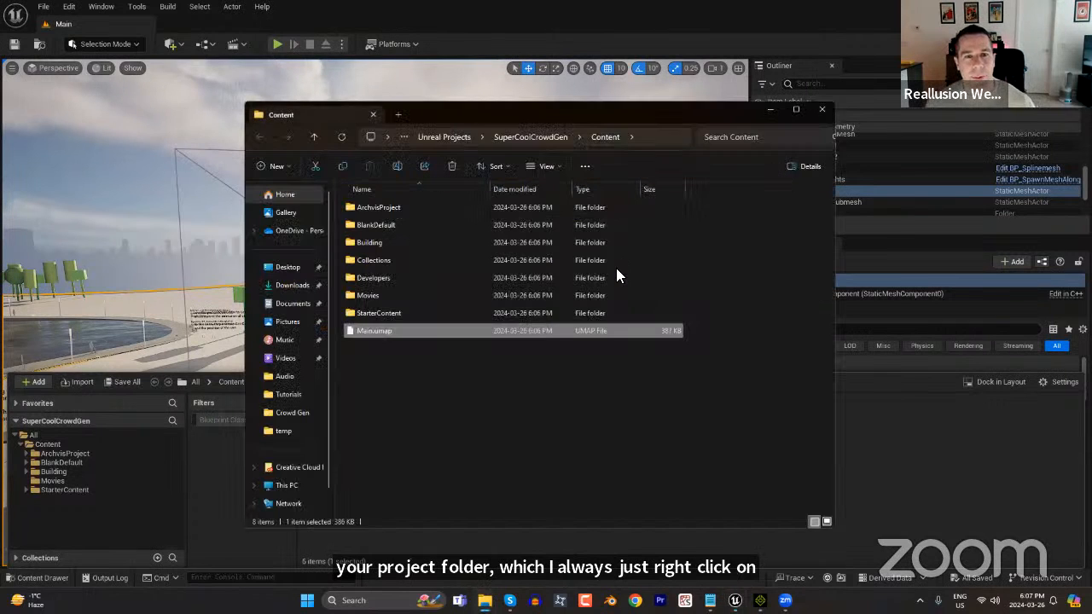
click(531, 136)
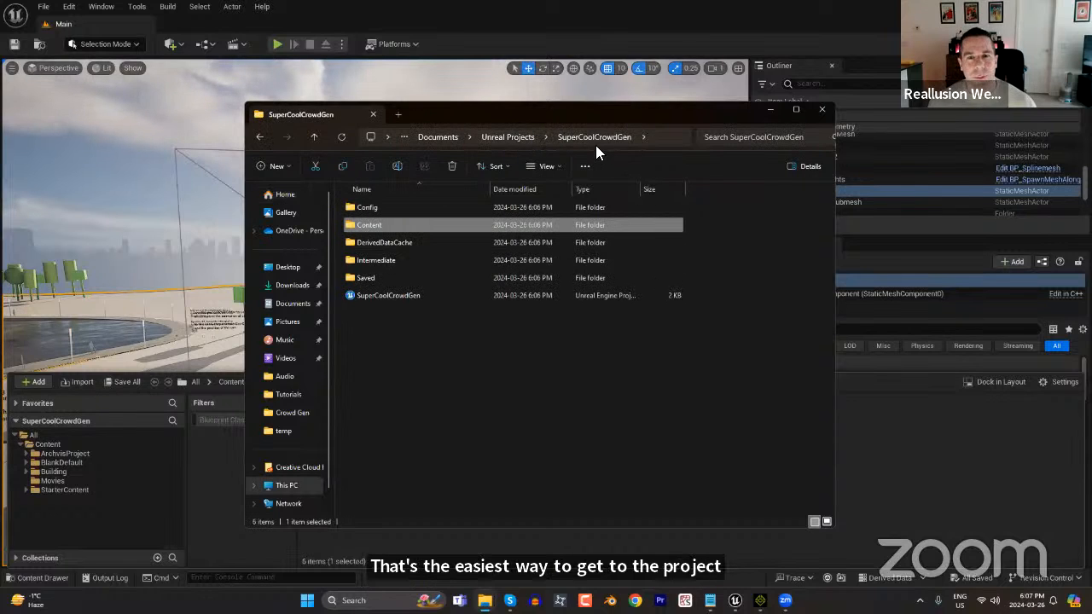
Copy the Content and Plugins folders from Auto Setup 1.33 For Unreal 5.3 into the SuperCoolCrowdGen project folder.
key(alt+Tab)
key(alt+Tab)
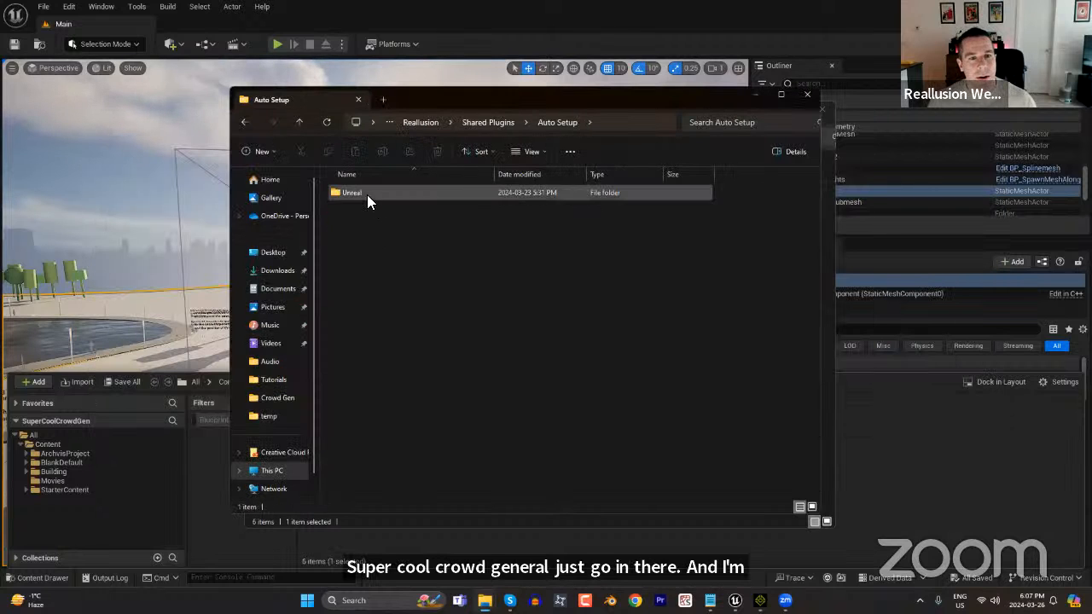
double_click(365, 195)
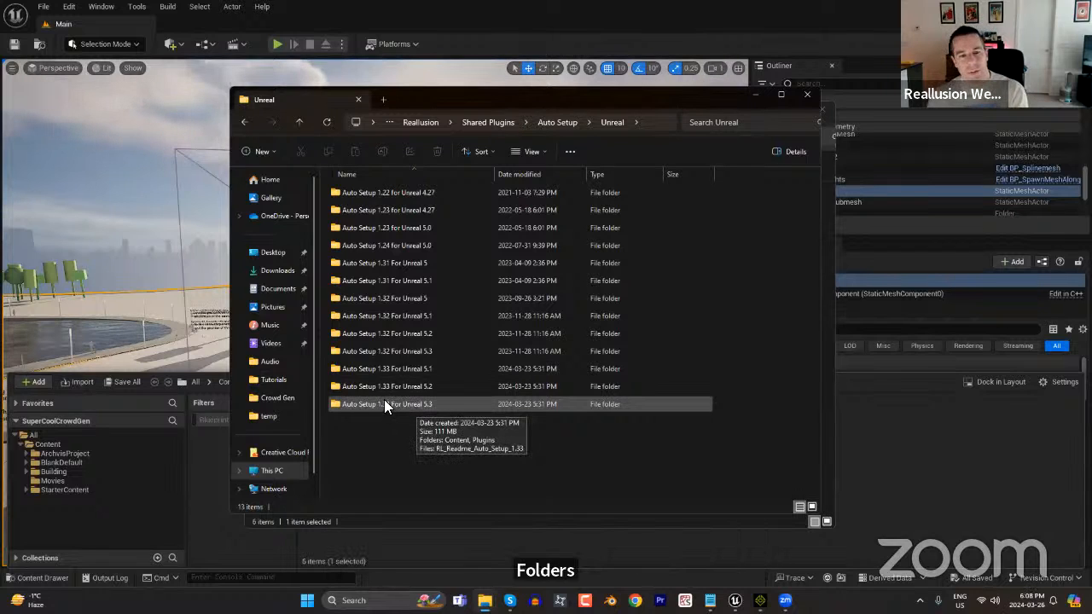
double_click(384, 403)
click(367, 194)
ctrl+click(372, 208)
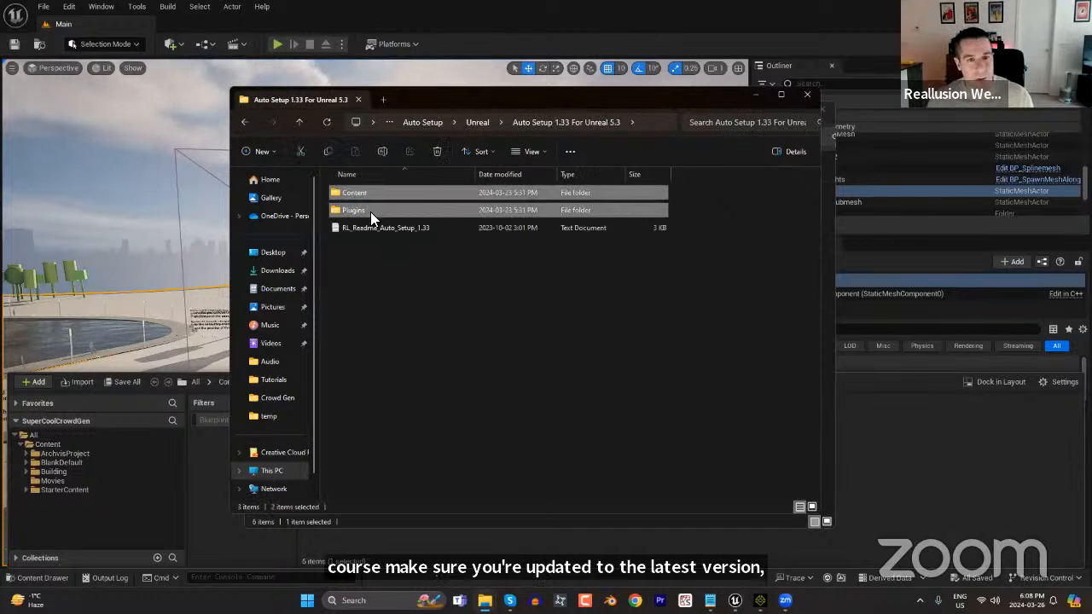
drag(495, 97, 509, 294)
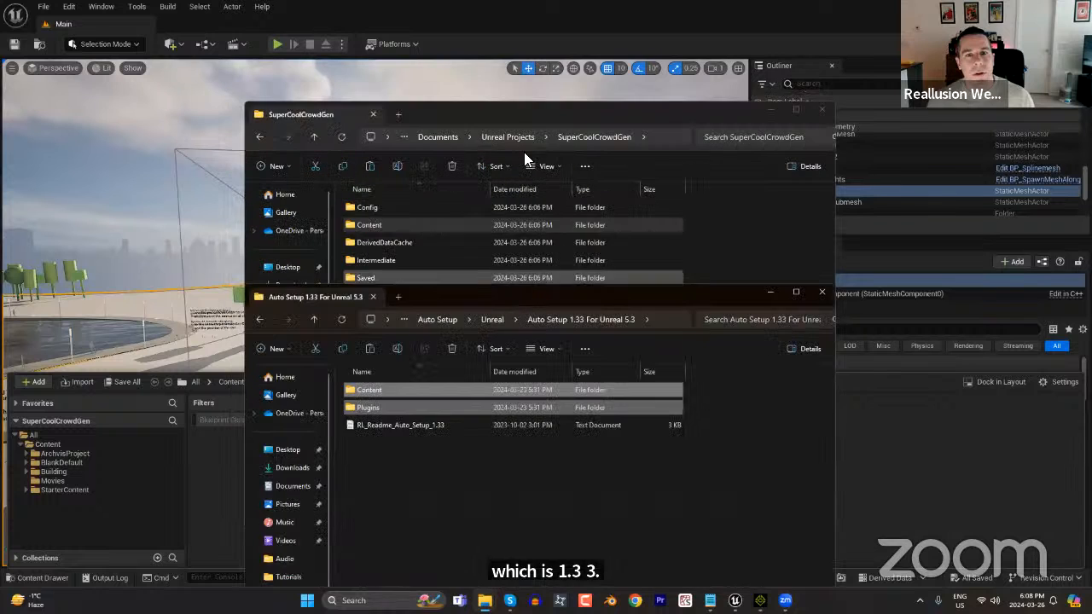
click(536, 112)
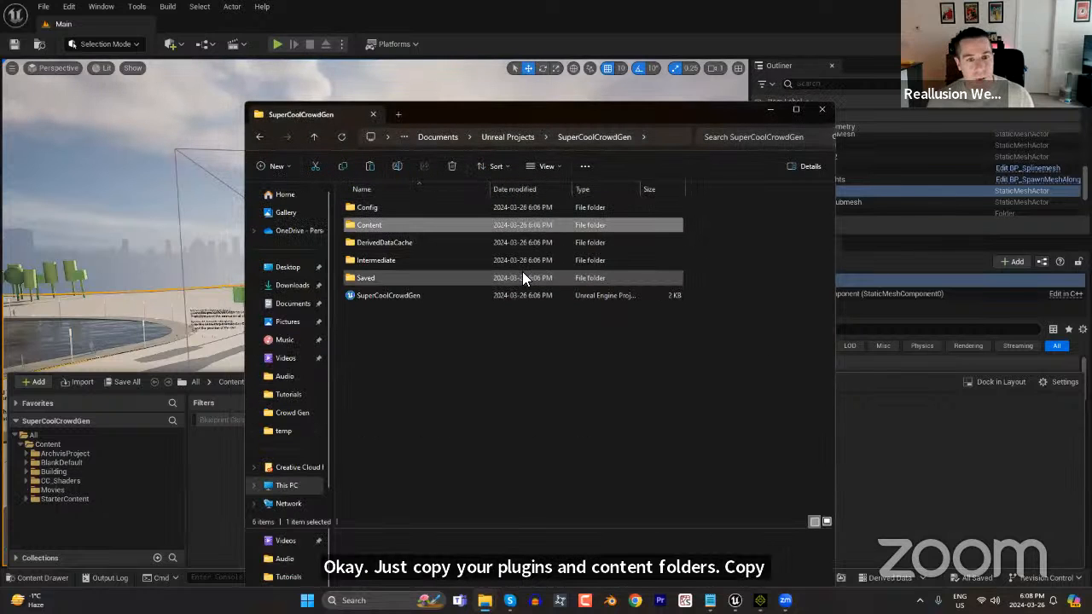
key(ctrl+v)
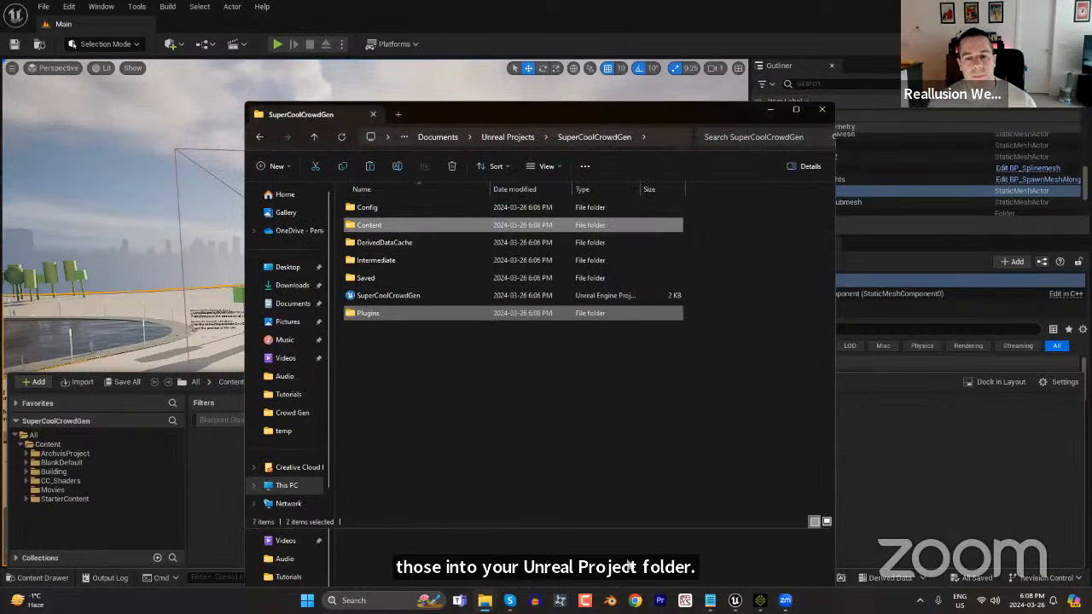
Copy the Plugins folder of iClone Live Link Plug-in for Unreal 5.3, under iClone 8 Live Link for Unreal, into the SuperCoolCrowdGen folder.
click(628, 565)
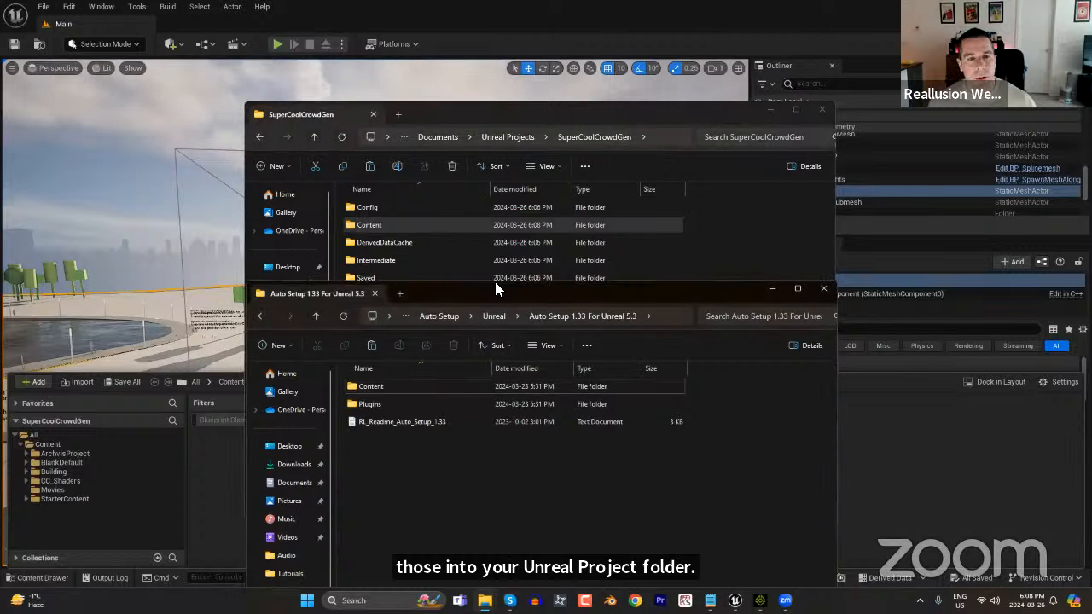
drag(494, 290, 500, 148)
click(316, 173)
click(315, 174)
click(317, 174)
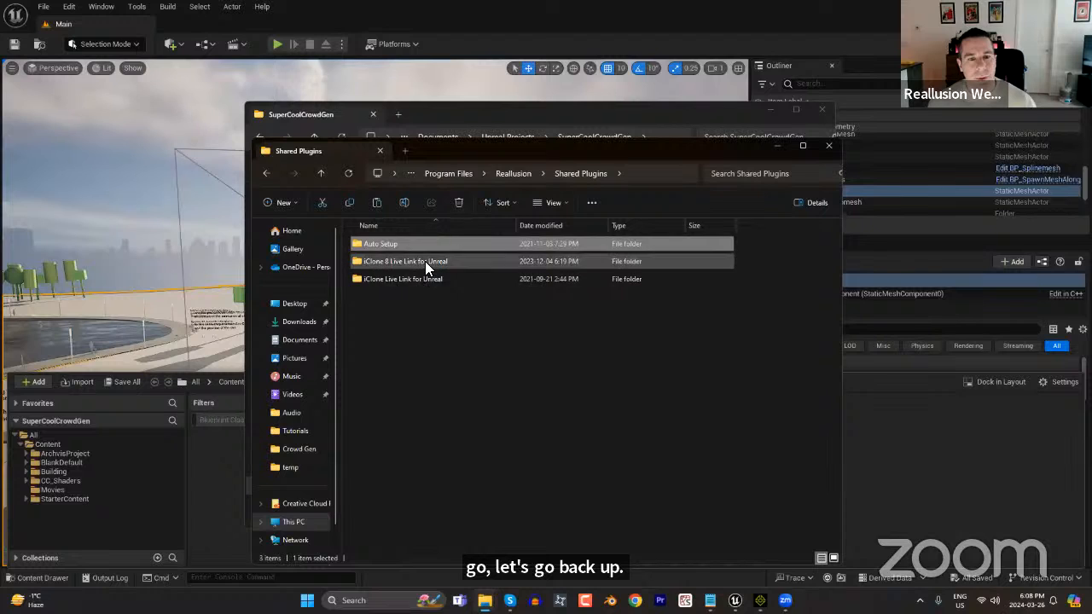
double_click(425, 261)
click(428, 332)
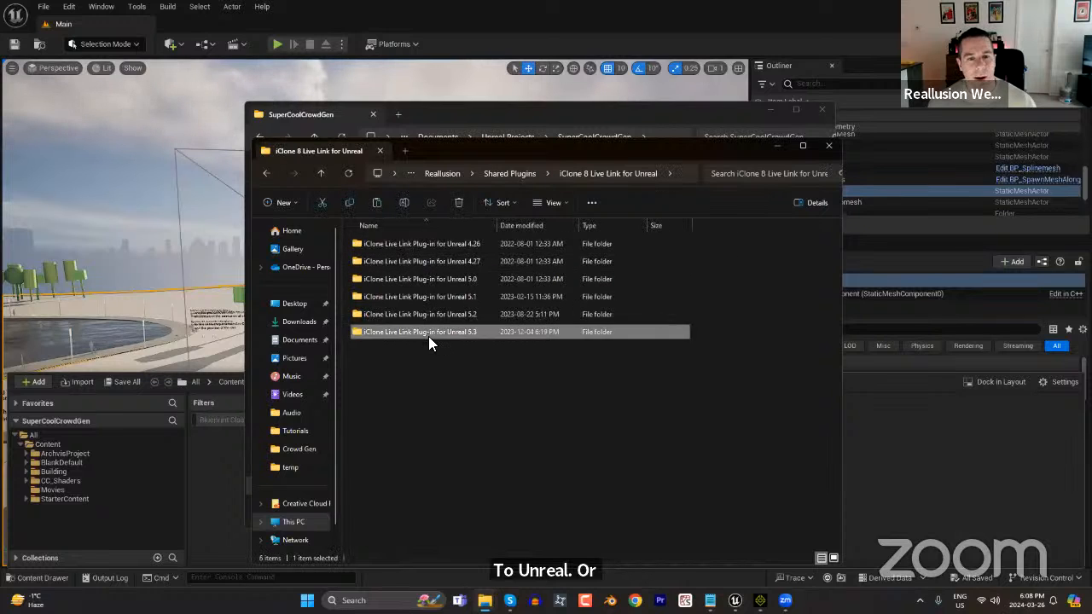
double_click(428, 333)
click(389, 245)
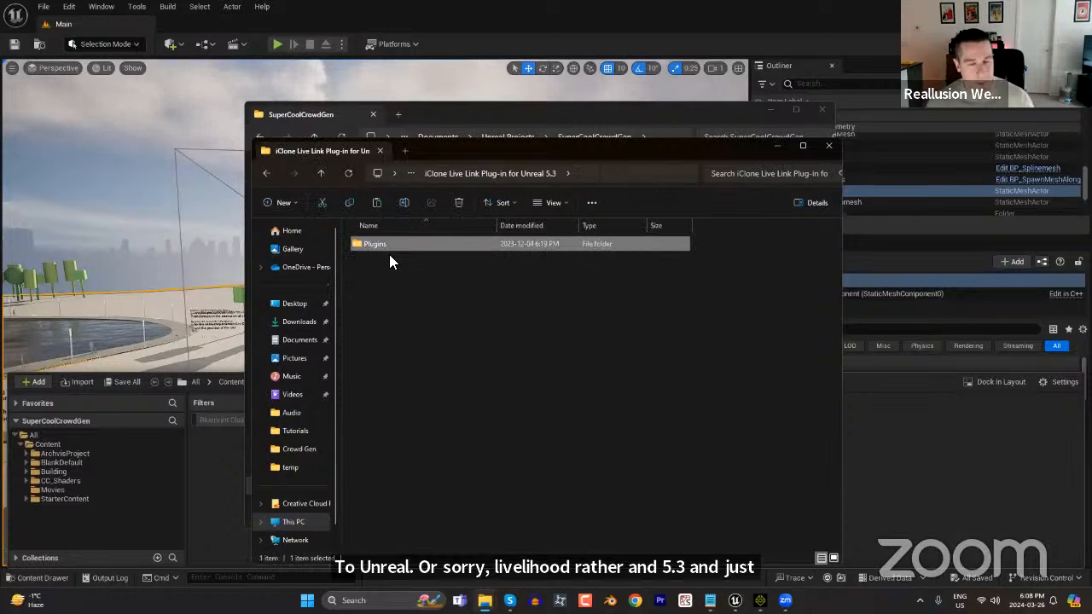
click(488, 112)
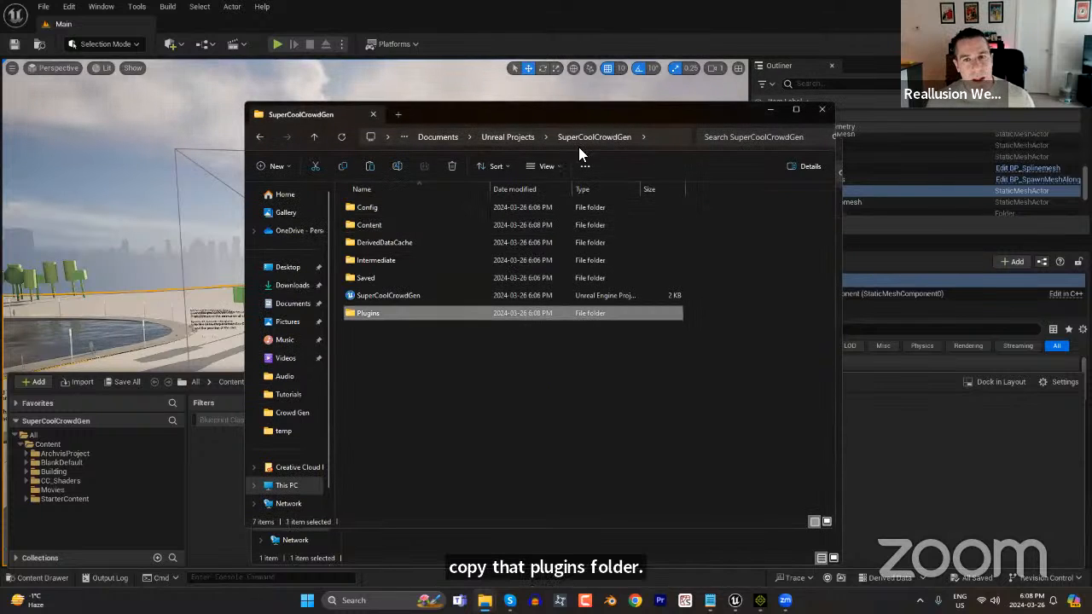
Close both File Explorer windows and the Unreal editor, and reopen the SuperCoolCrowdGen project from the recent projects.
click(822, 111)
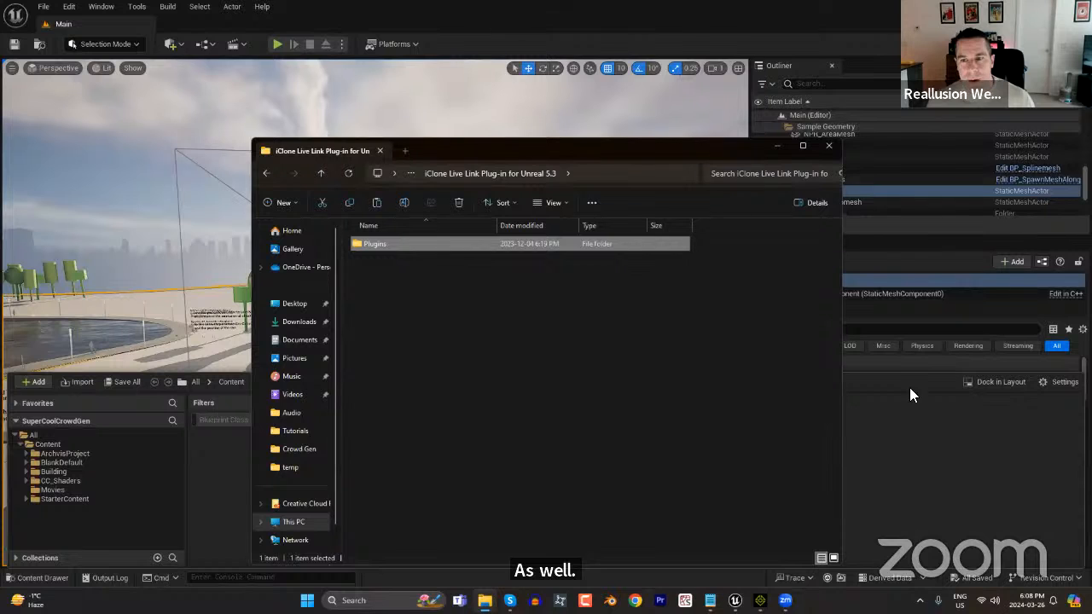
click(833, 148)
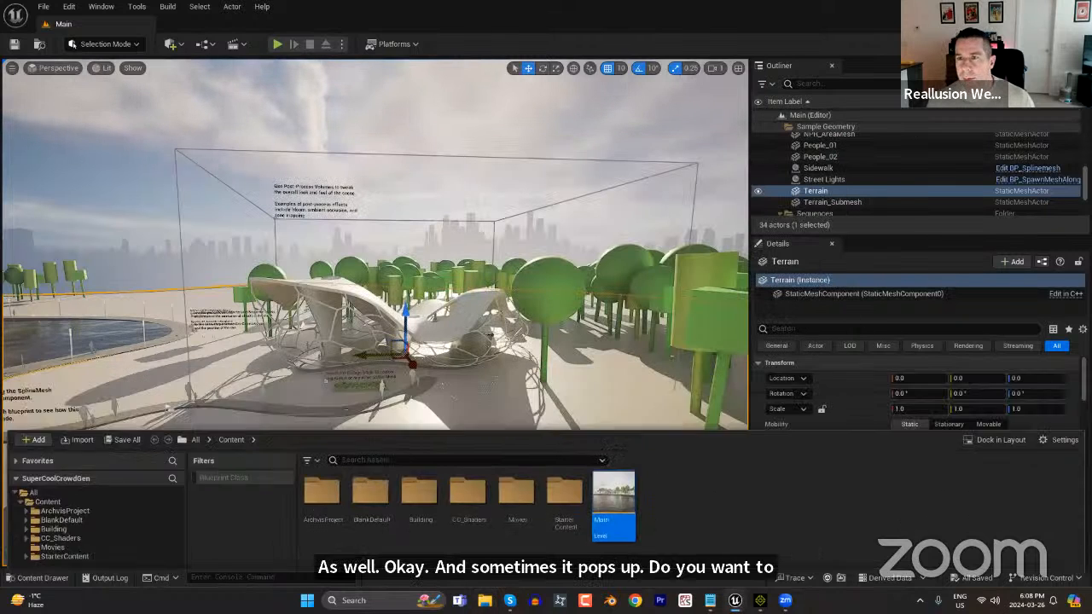
click(1078, 7)
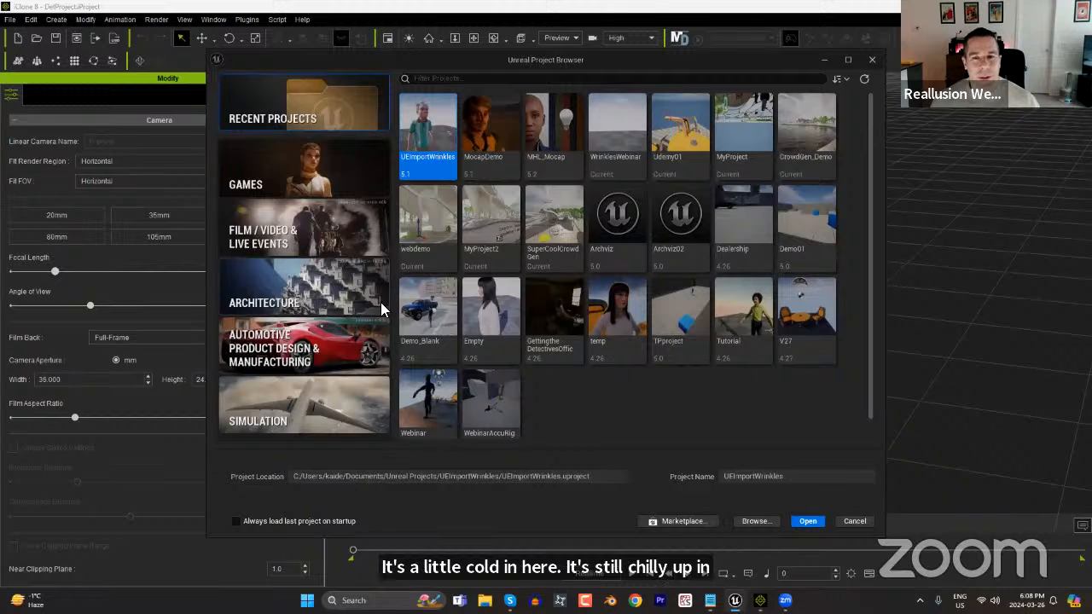
double_click(549, 224)
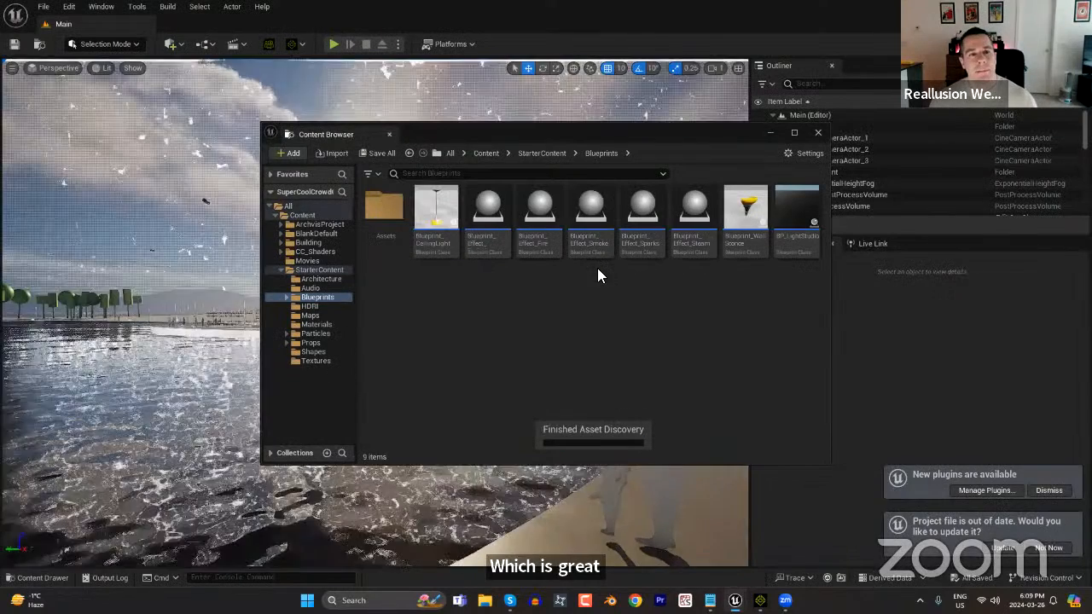
Update the project file, check the newly installed Reallusion and Codecs plugins, and close the Plugins and Content Browser windows.
click(985, 491)
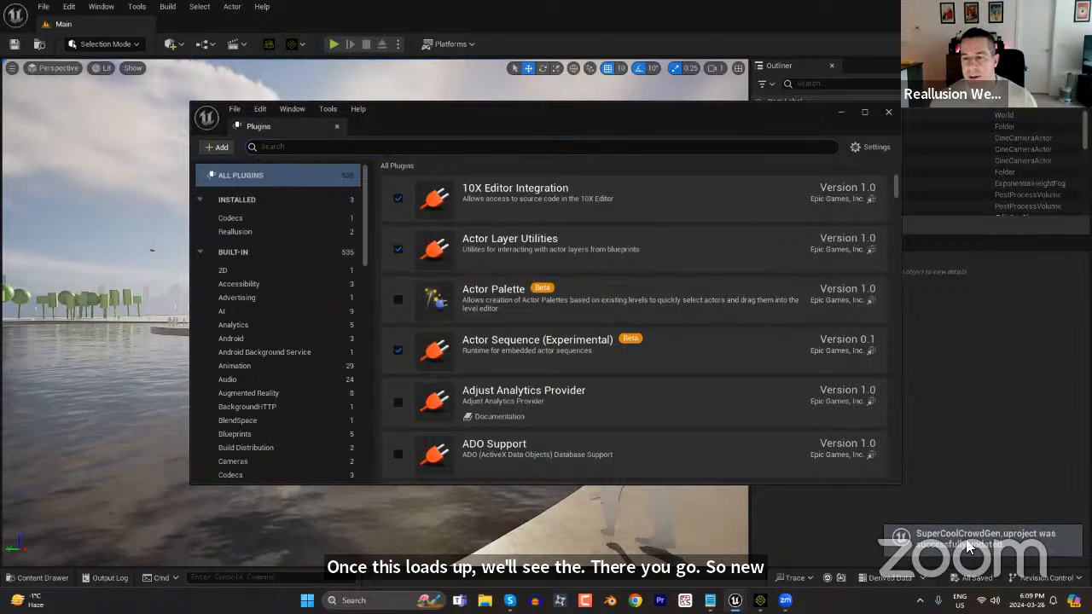
click(242, 231)
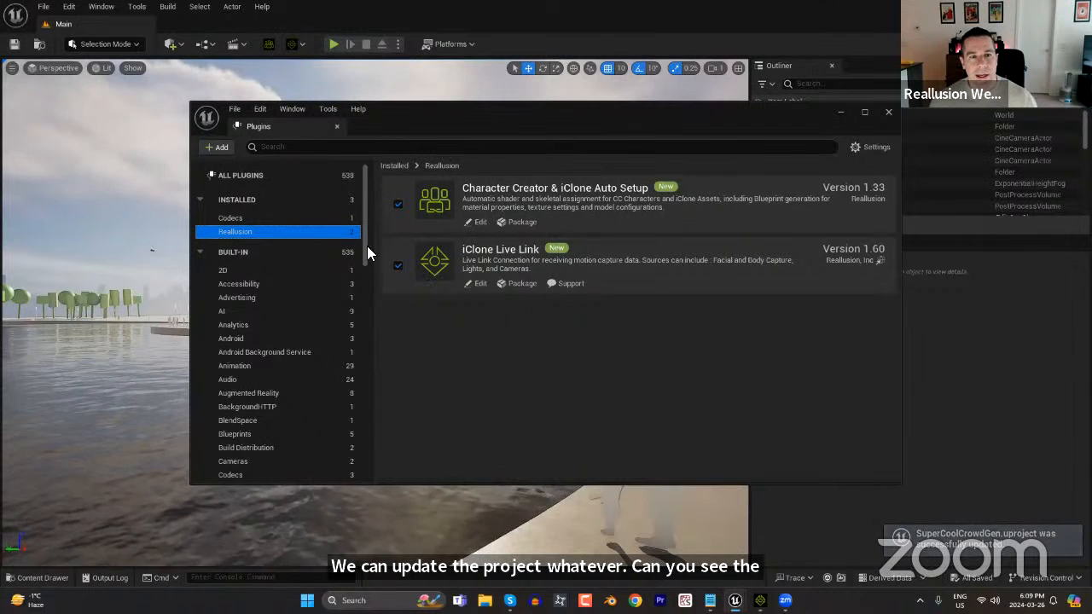
click(300, 219)
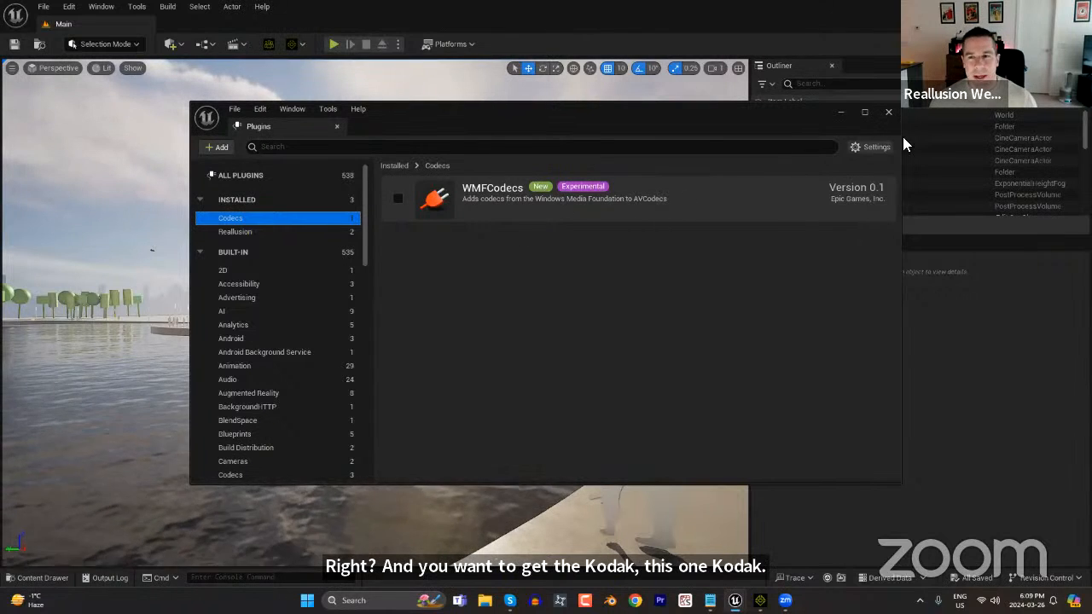
click(890, 112)
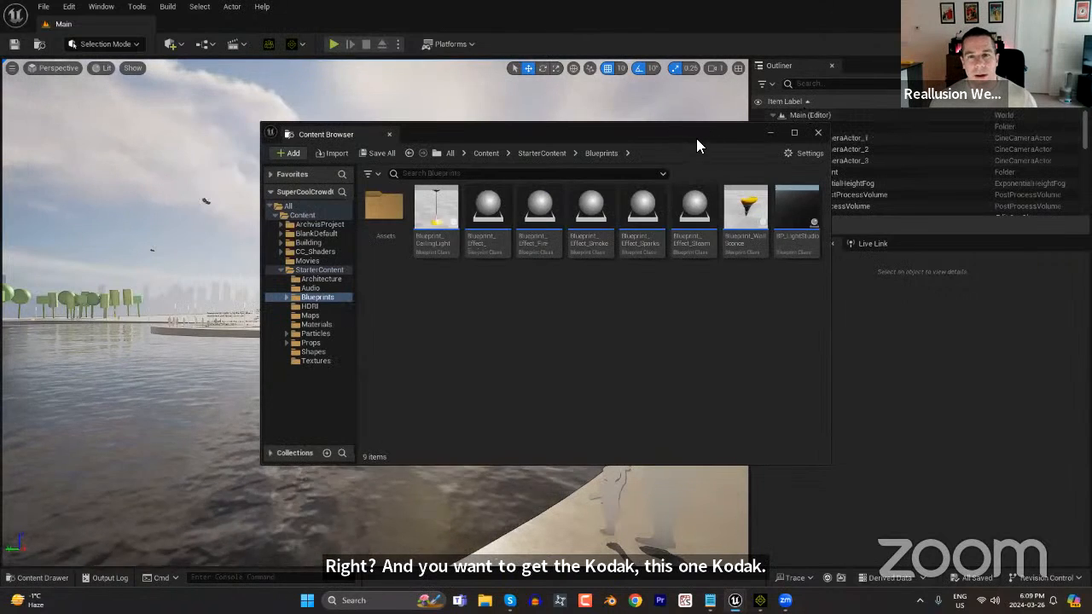
click(817, 134)
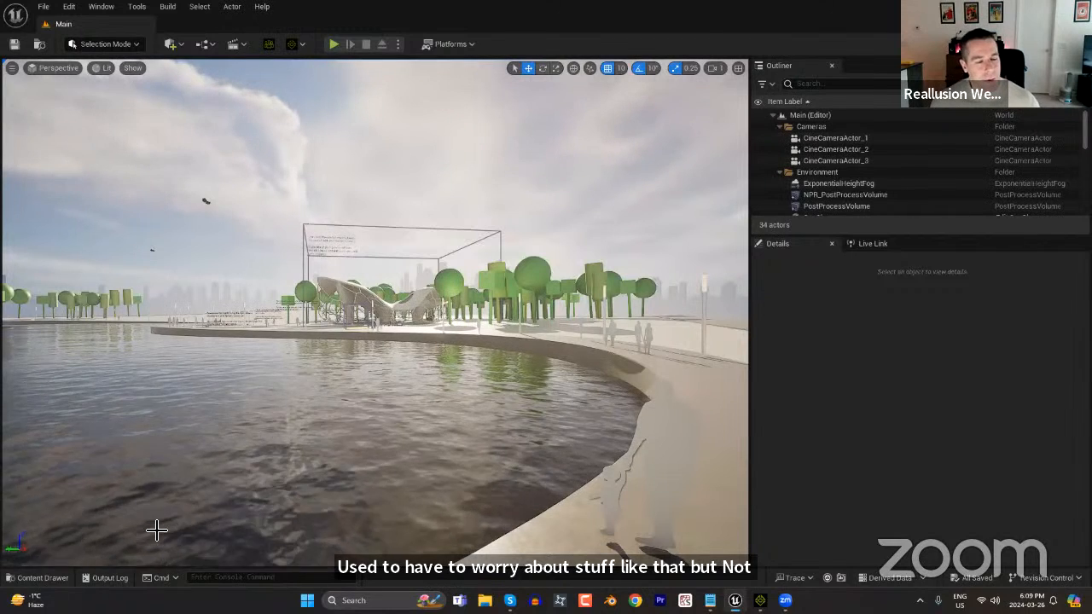
Switch the main perspective viewport to the Cinematic Viewport layout.
key(ctrl+space)
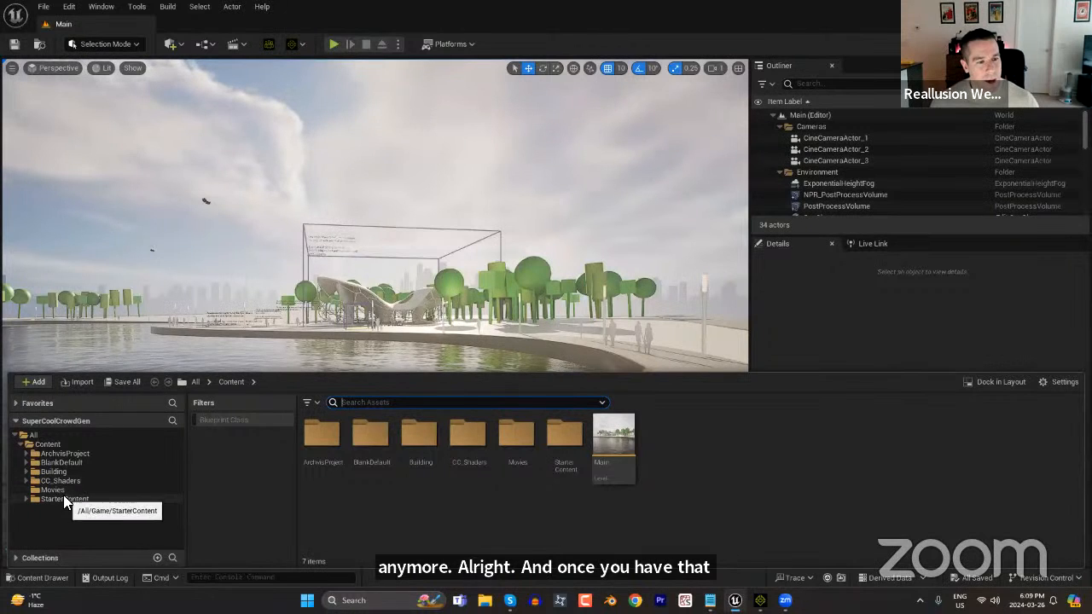
click(261, 310)
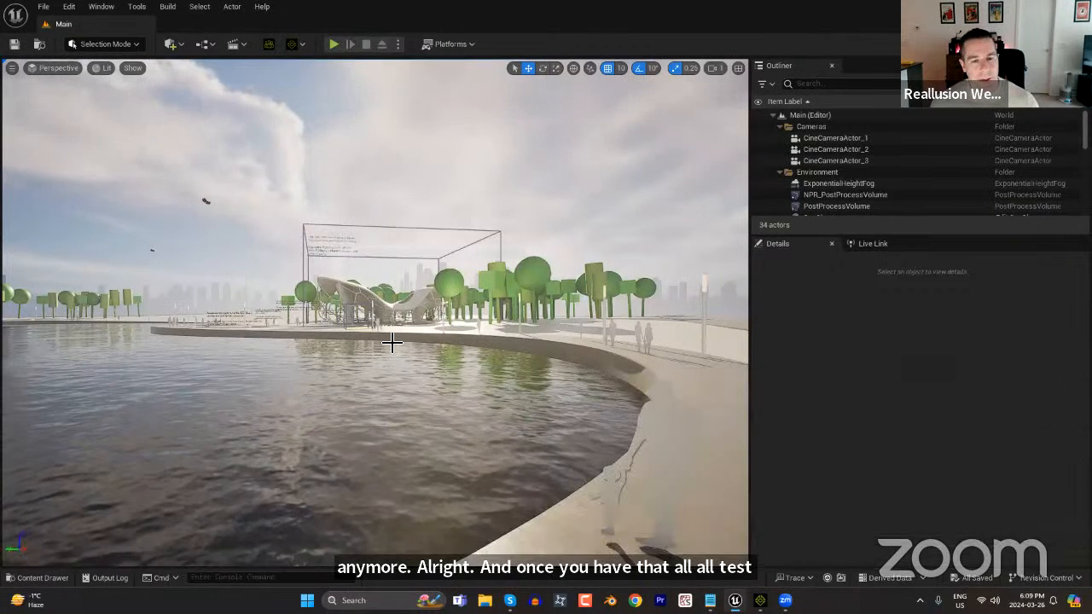
click(53, 68)
click(69, 292)
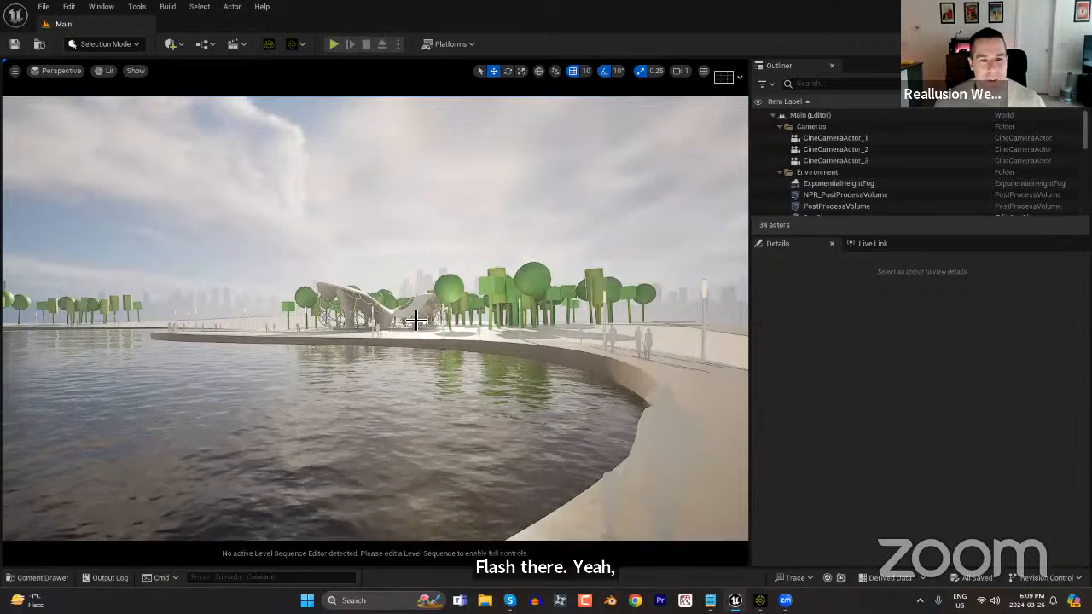
right_drag(405, 311, 452, 311)
right_drag(469, 386, 444, 386)
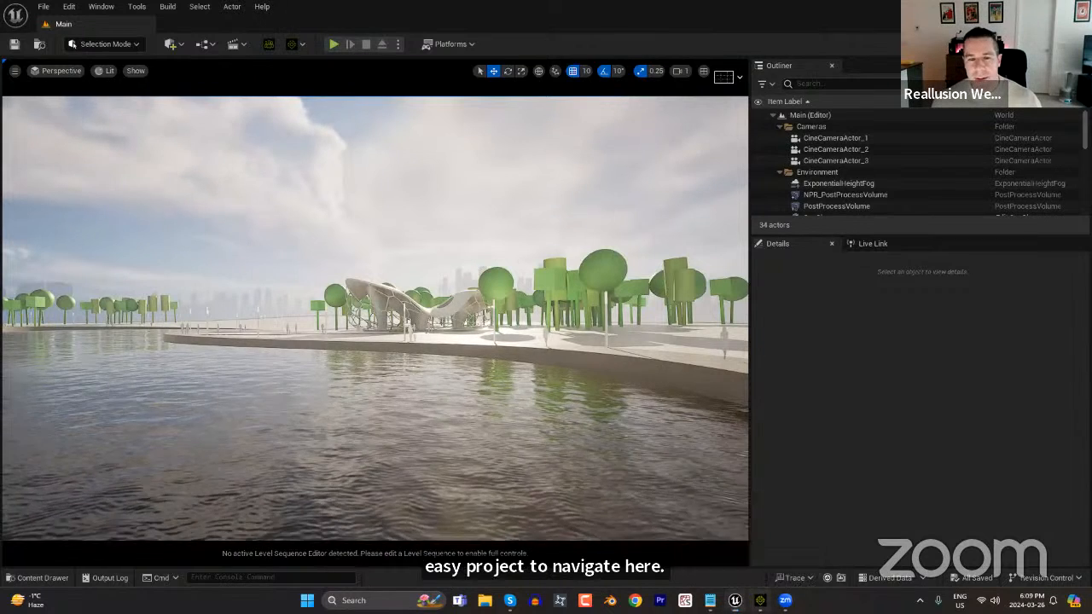
Switch to iClone 8 and activate the link to Unreal in Unreal Live Link.
click(760, 599)
mouse_move(760, 600)
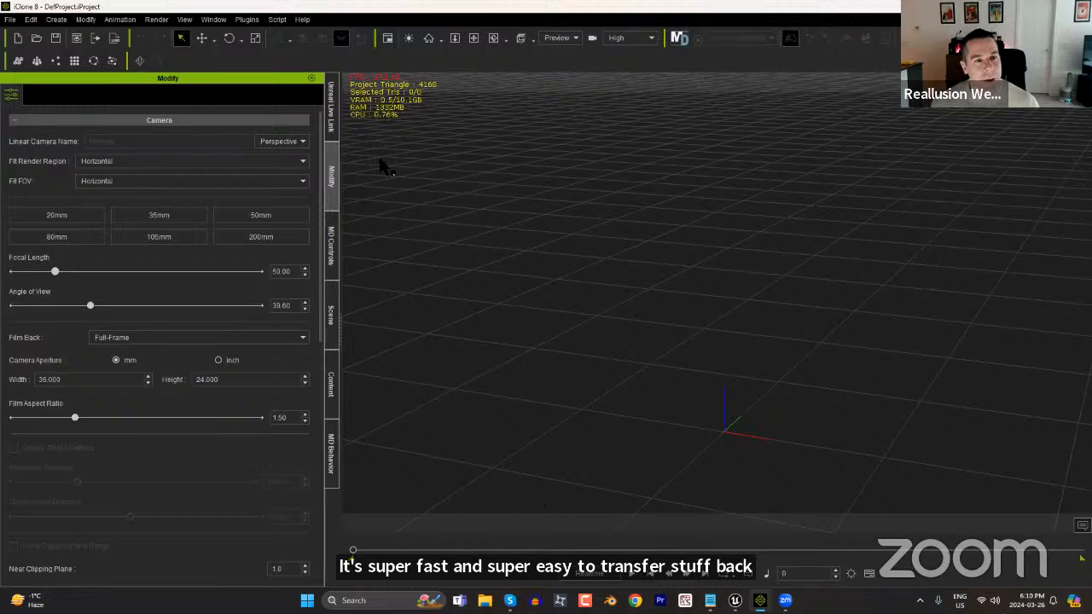
click(329, 118)
click(246, 19)
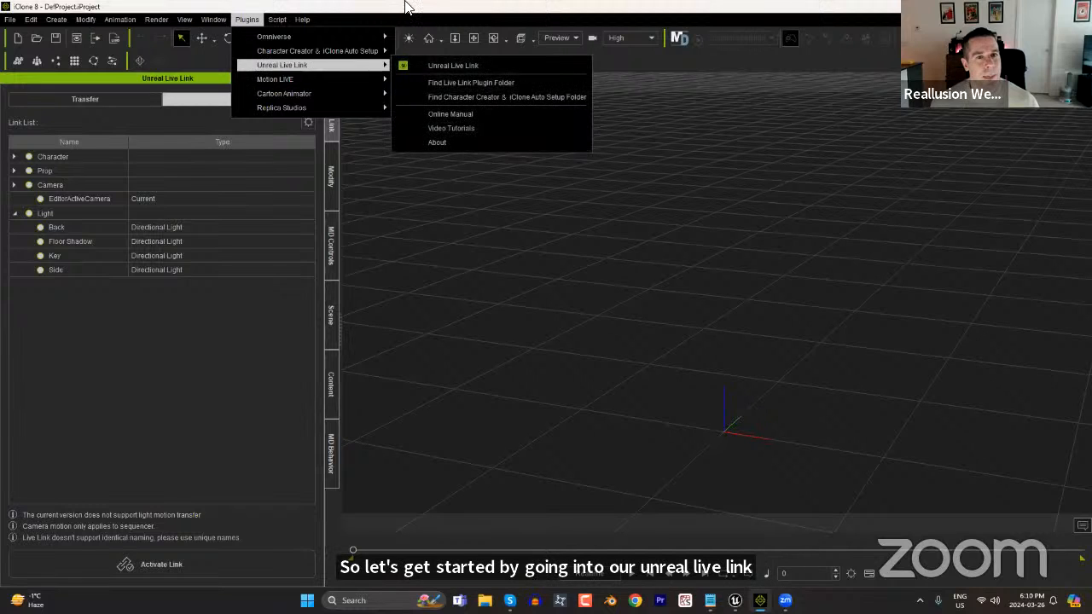
click(375, 19)
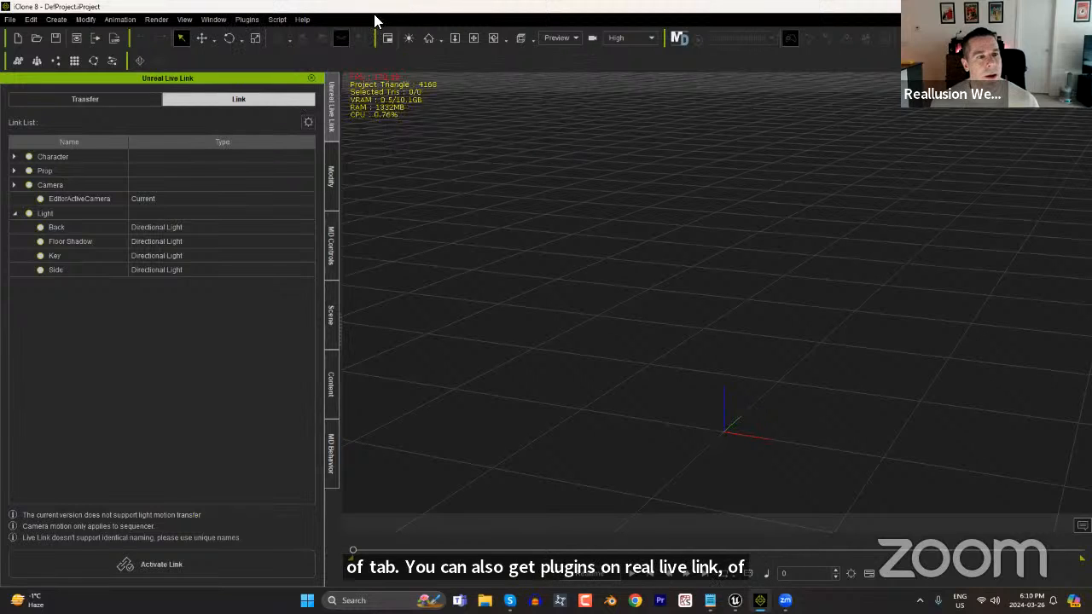
click(196, 559)
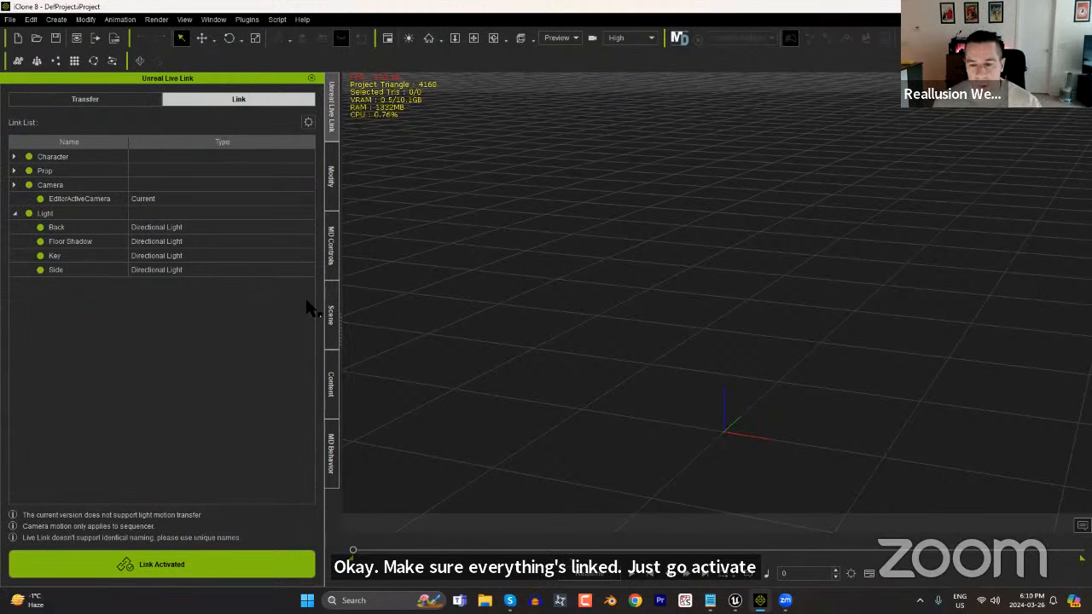
Return to the Unreal editor and bring the pavilion and the paved area in front of it into close view.
key(alt+Tab)
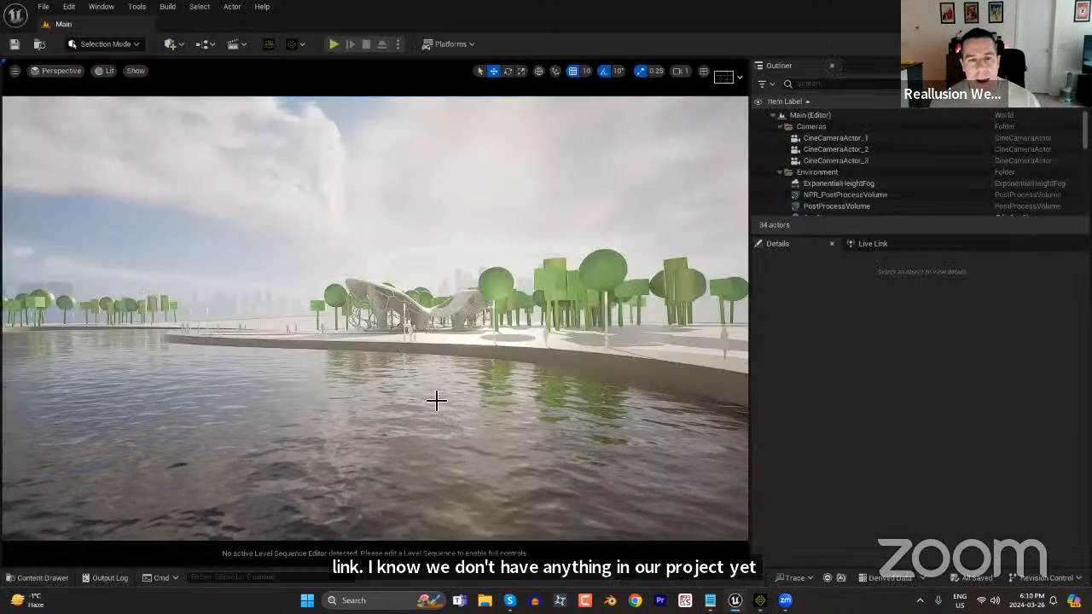
scroll(418, 403, up, 5)
scroll(453, 411, up, 10)
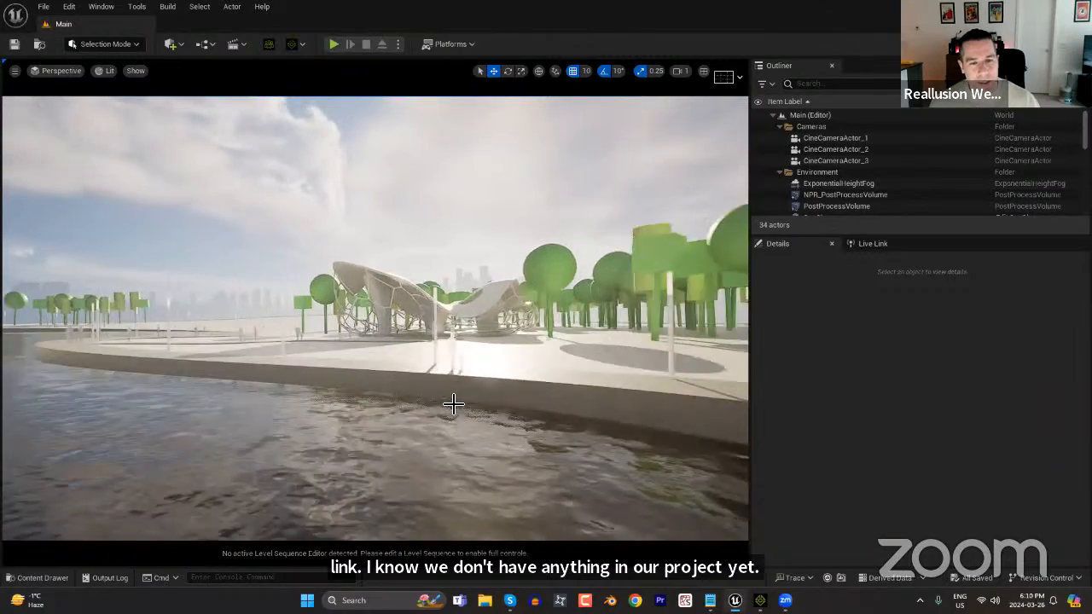
scroll(471, 400, up, 8)
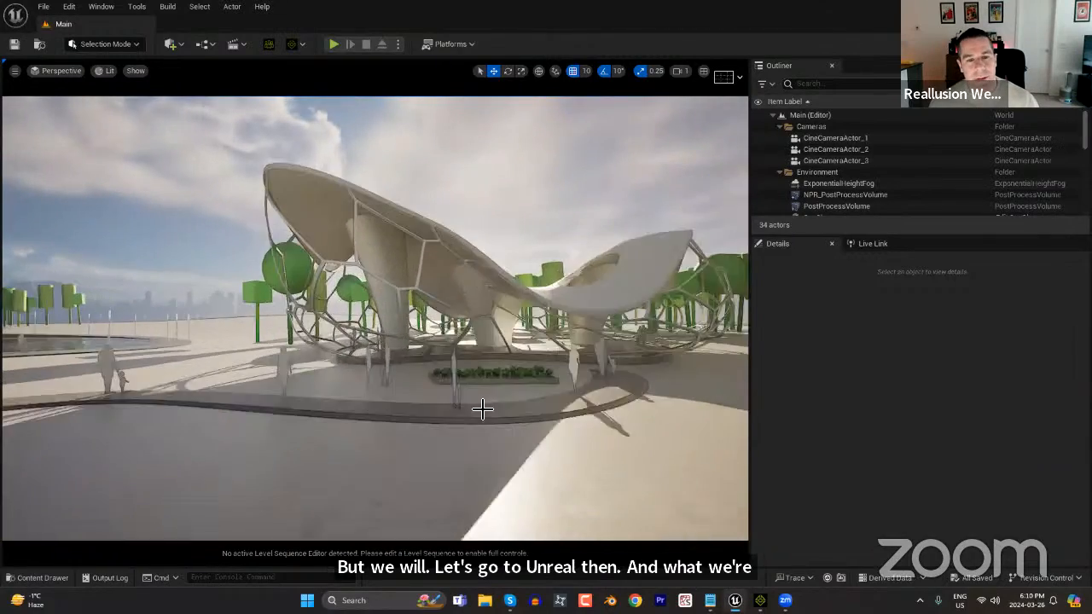
Examine the pavilion building, its columns and the flowerbed area from several close viewpoints.
click(579, 364)
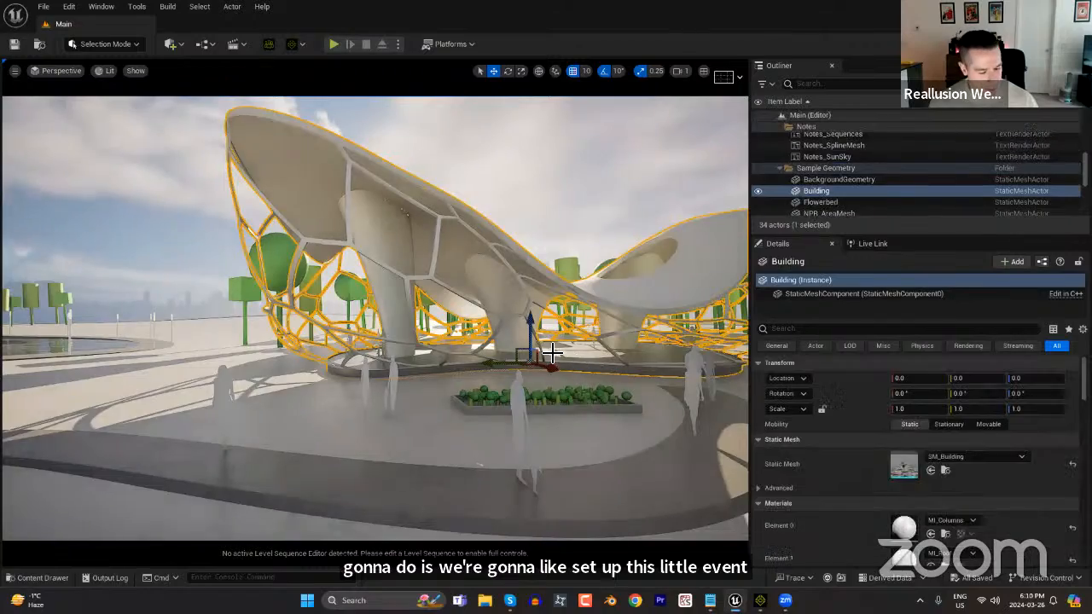
middle_drag(579, 365, 723, 285)
mouse_move(557, 410)
right_down()
mouse_move(456, 401)
mouse_move(563, 394)
mouse_move(554, 423)
mouse_move(553, 409)
right_up()
key(a)
scroll(570, 415, up, 4)
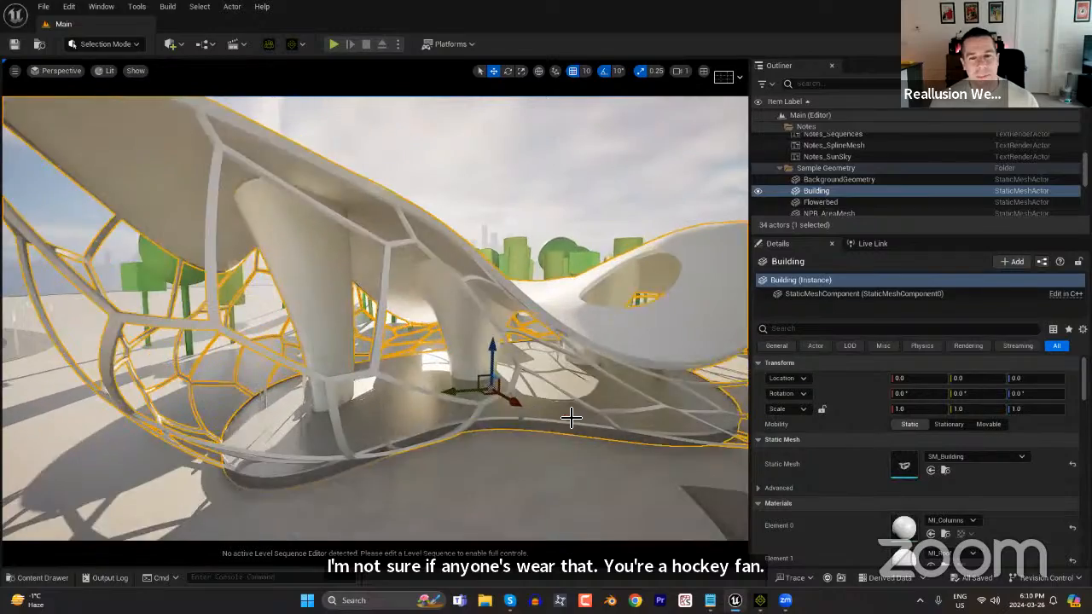
scroll(567, 435, down, 2)
mouse_move(522, 485)
right_down()
mouse_move(567, 483)
mouse_move(531, 482)
right_up()
right_drag(511, 324, 505, 354)
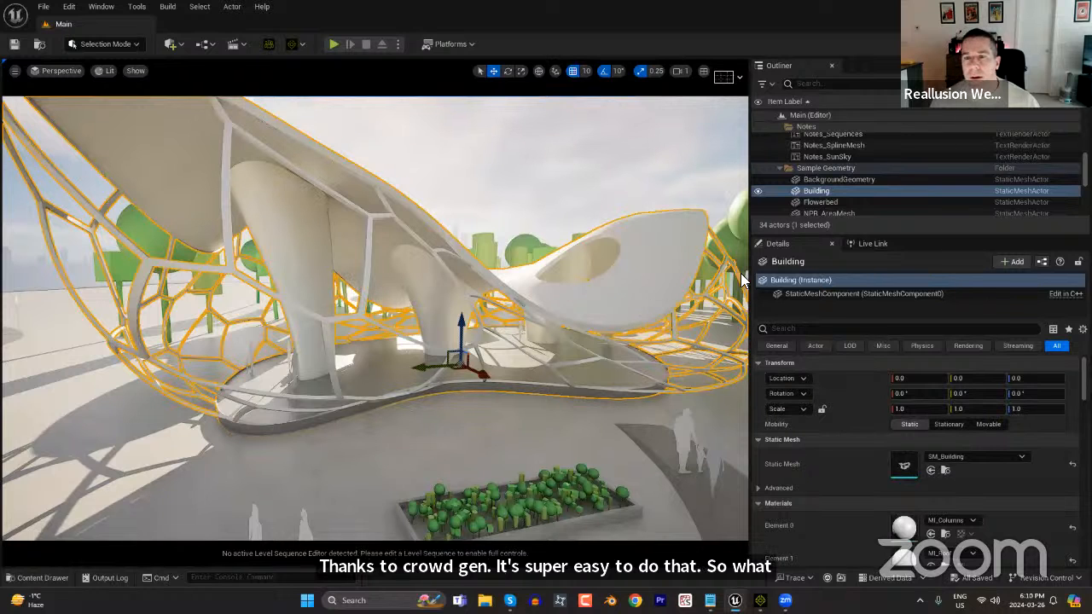
scroll(738, 278, up, 2)
Add an iClone LiveLink source on port 54321 and return to the building's details.
click(870, 244)
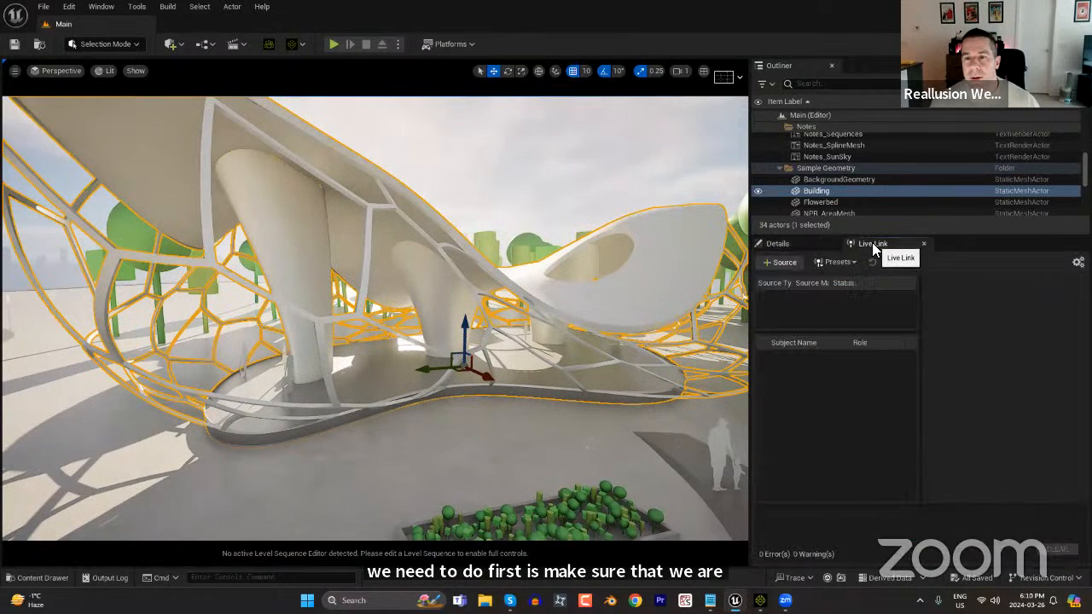
click(781, 262)
mouse_move(799, 297)
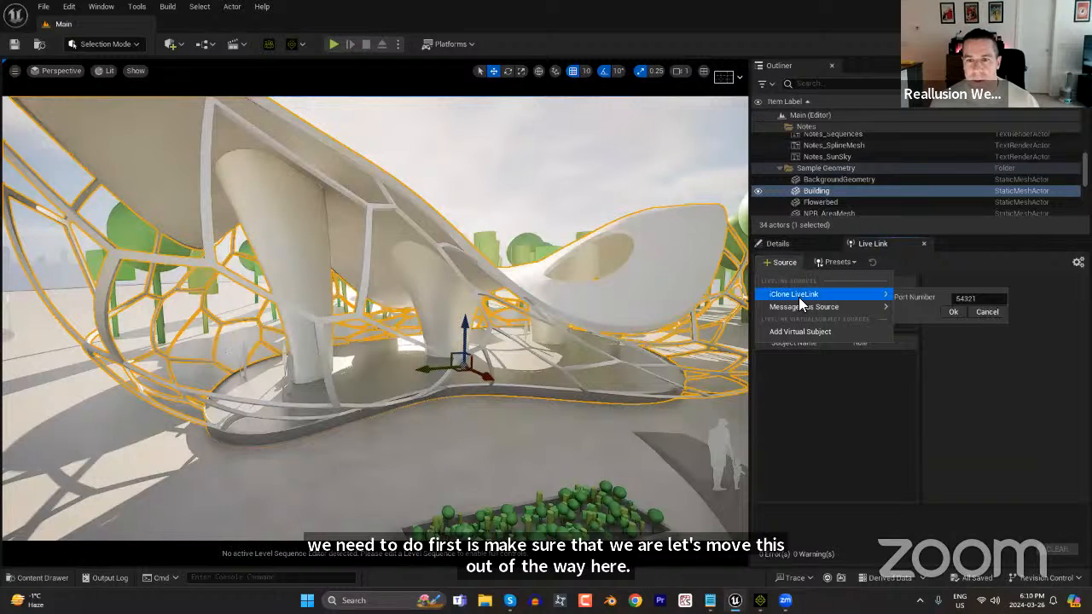
click(950, 313)
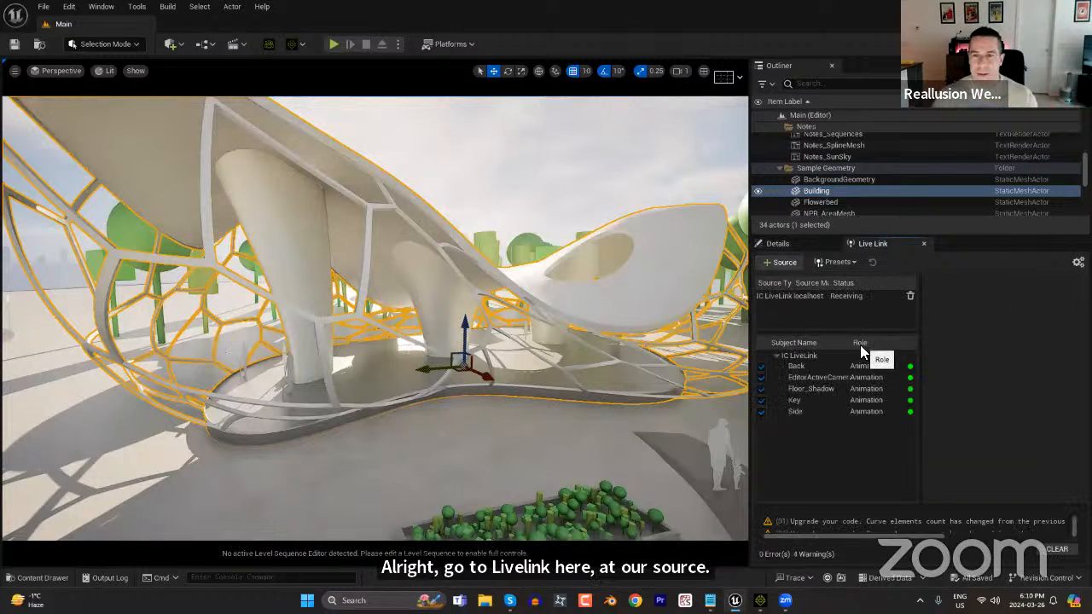
click(790, 246)
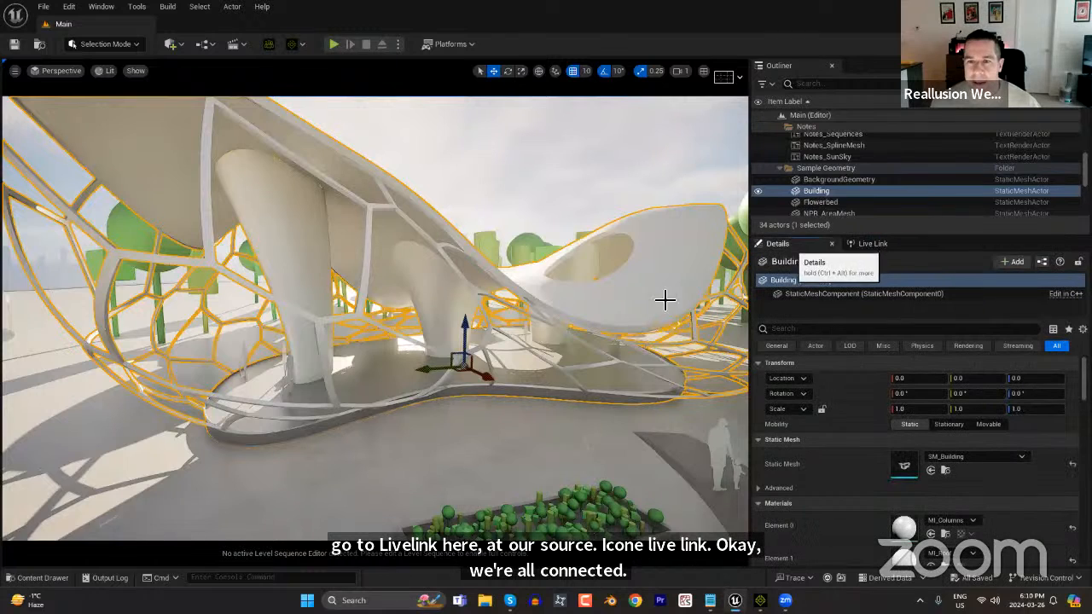
Select the pavilion building in the level and transfer it to iClone without simplification.
click(520, 438)
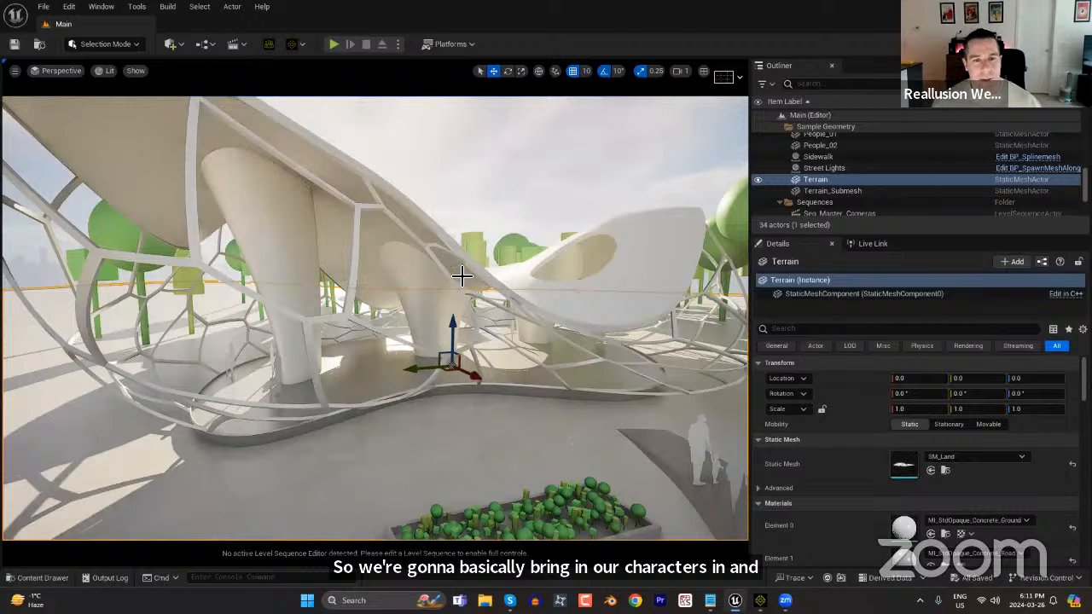
click(420, 284)
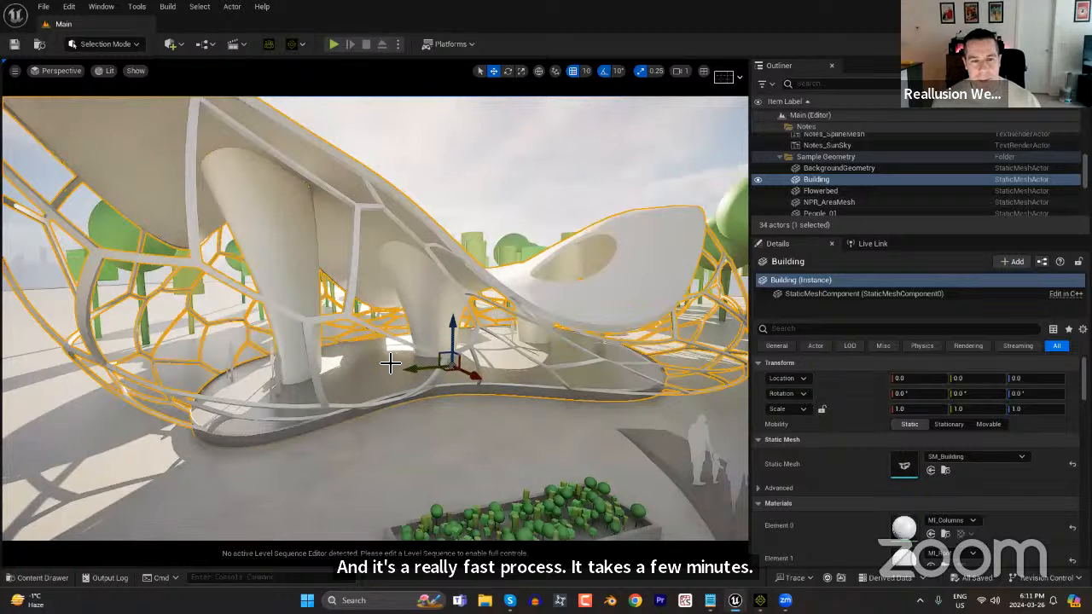
right_click(428, 263)
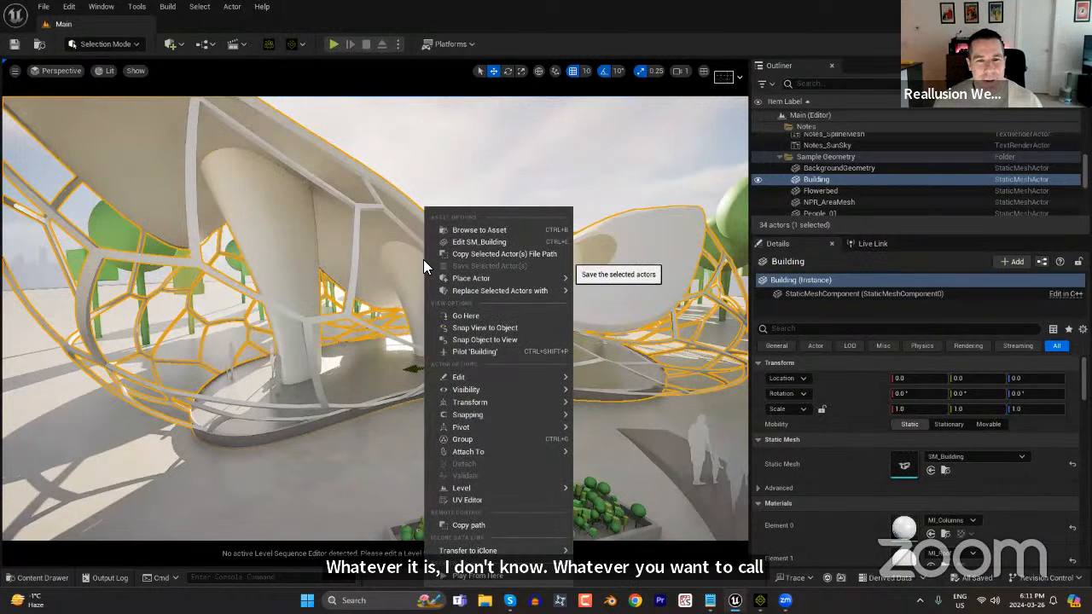
mouse_move(546, 278)
mouse_move(484, 551)
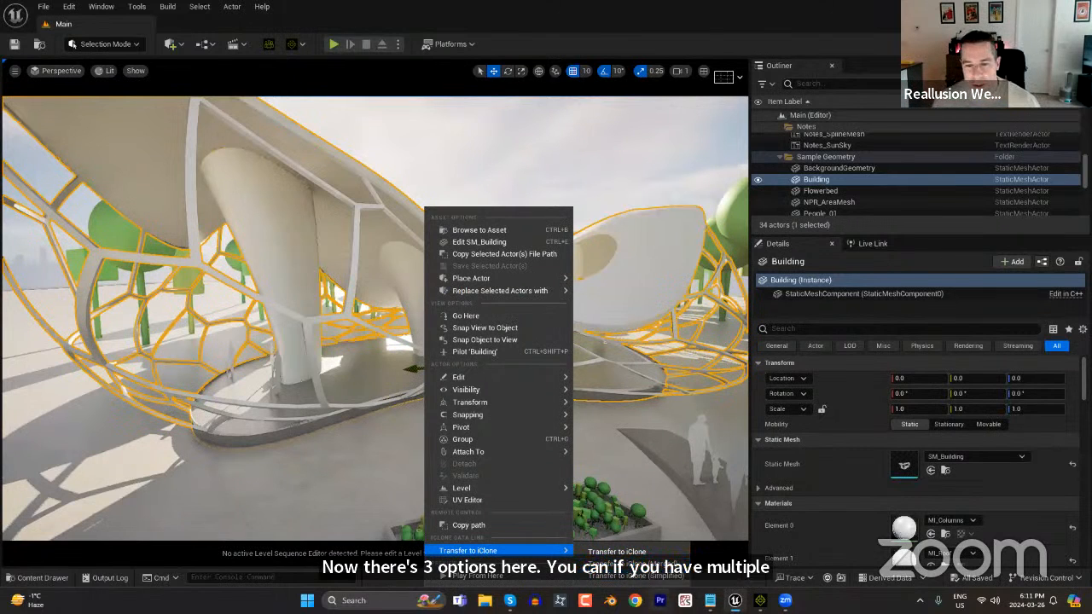
click(635, 551)
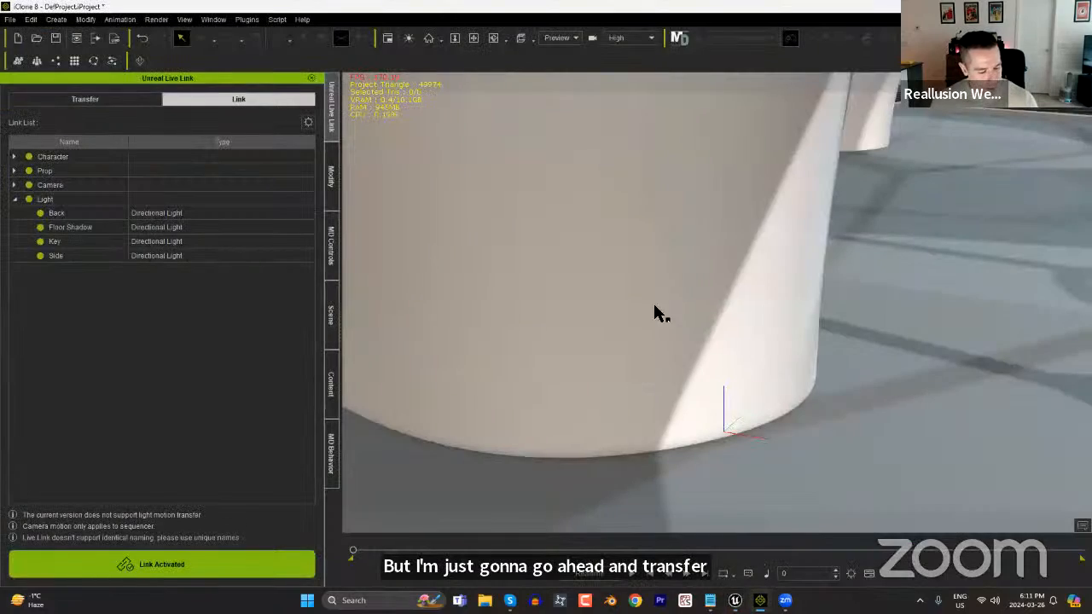
Examine the transferred building in iClone from close up and as a whole.
right_drag(608, 470, 696, 316)
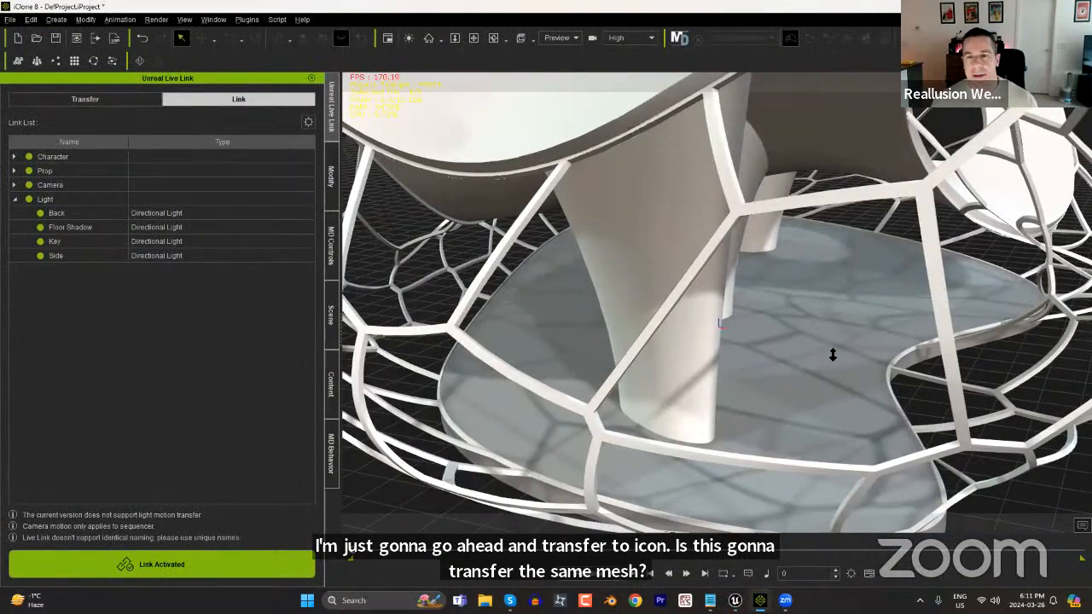
alt+drag(833, 355, 815, 290)
alt+right_drag(815, 290, 827, 243)
alt+middle_drag(827, 244, 834, 307)
alt+drag(835, 307, 888, 356)
alt+middle_drag(887, 355, 925, 364)
alt+drag(925, 365, 881, 335)
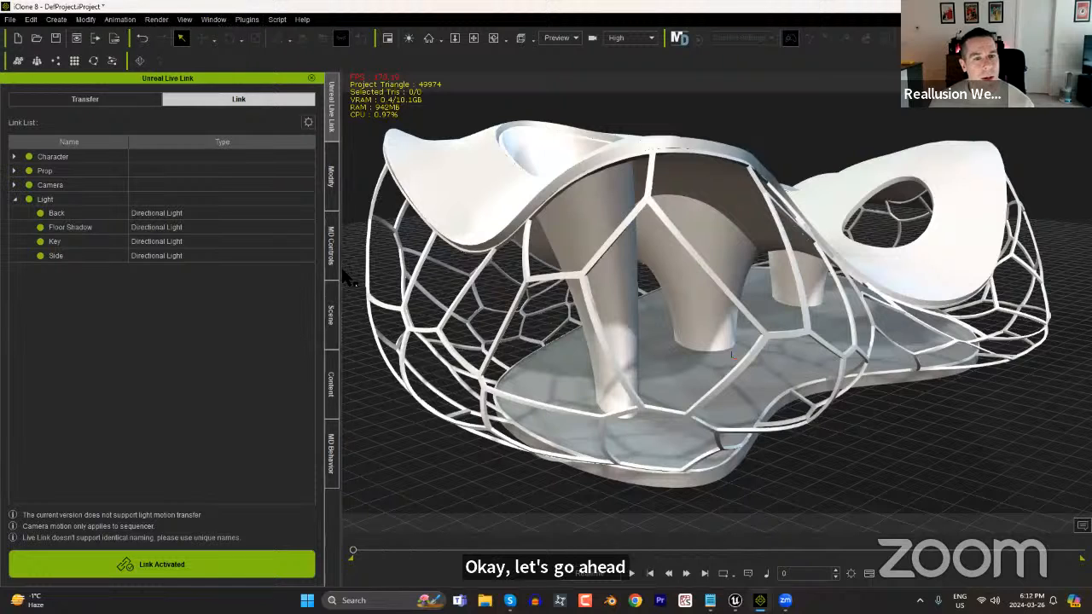
Open the NavMesh generation settings.
click(328, 391)
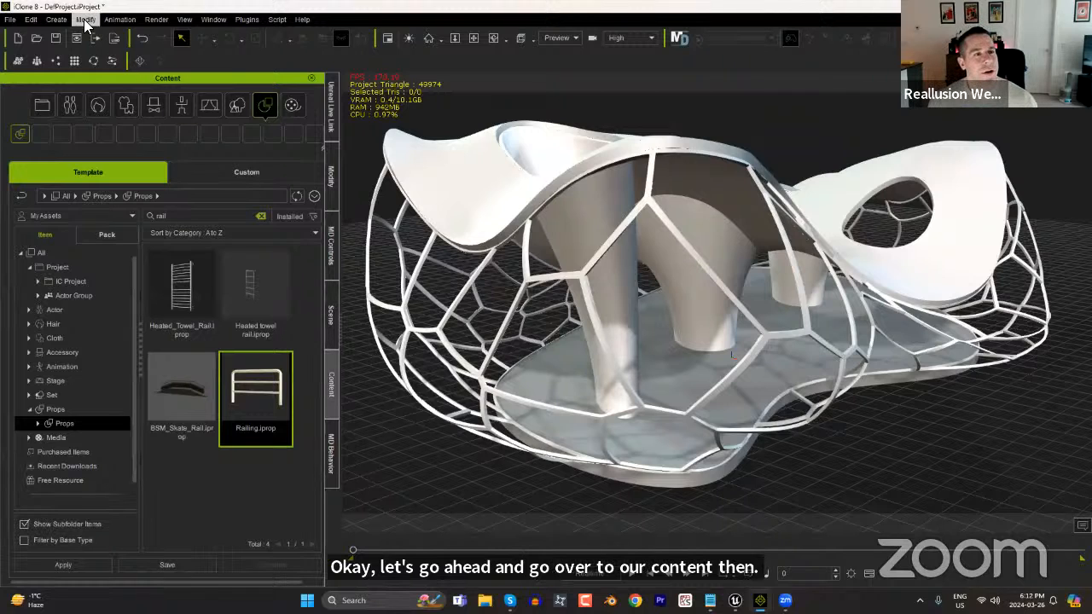
click(58, 19)
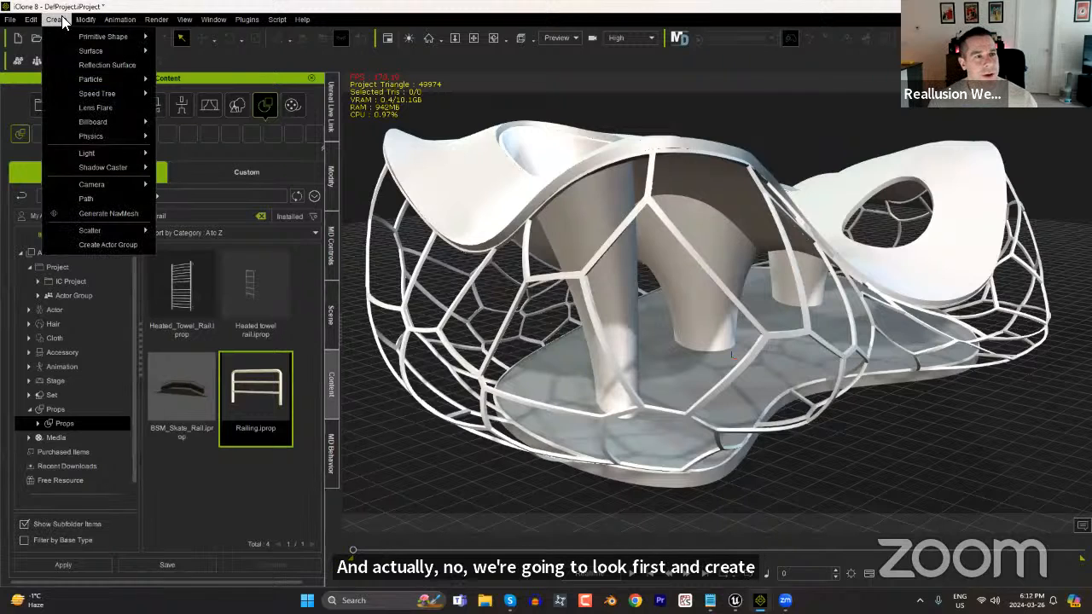
mouse_move(203, 21)
click(124, 208)
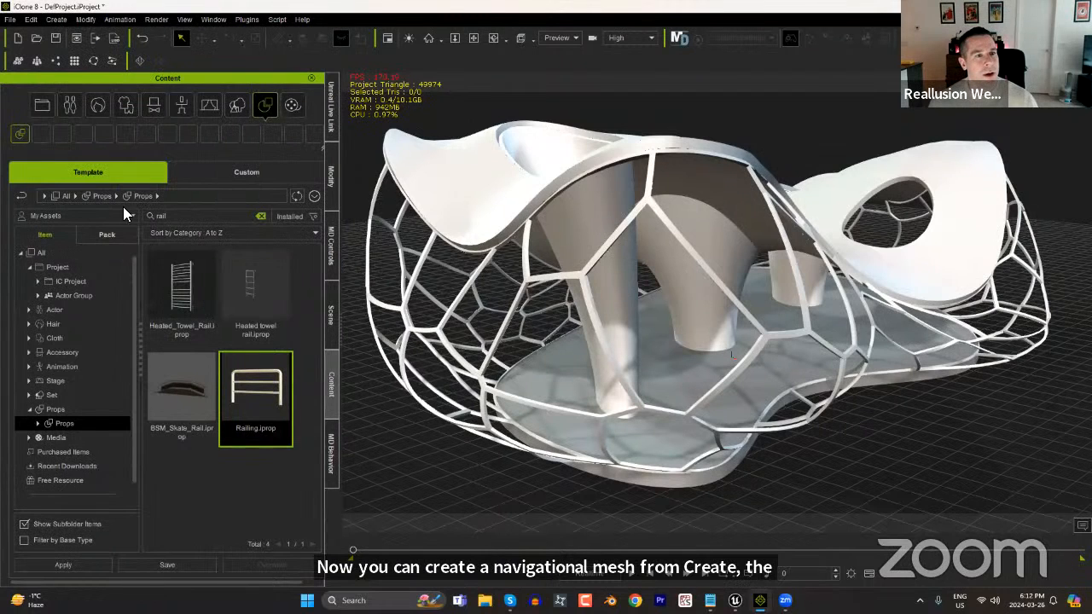
click(140, 62)
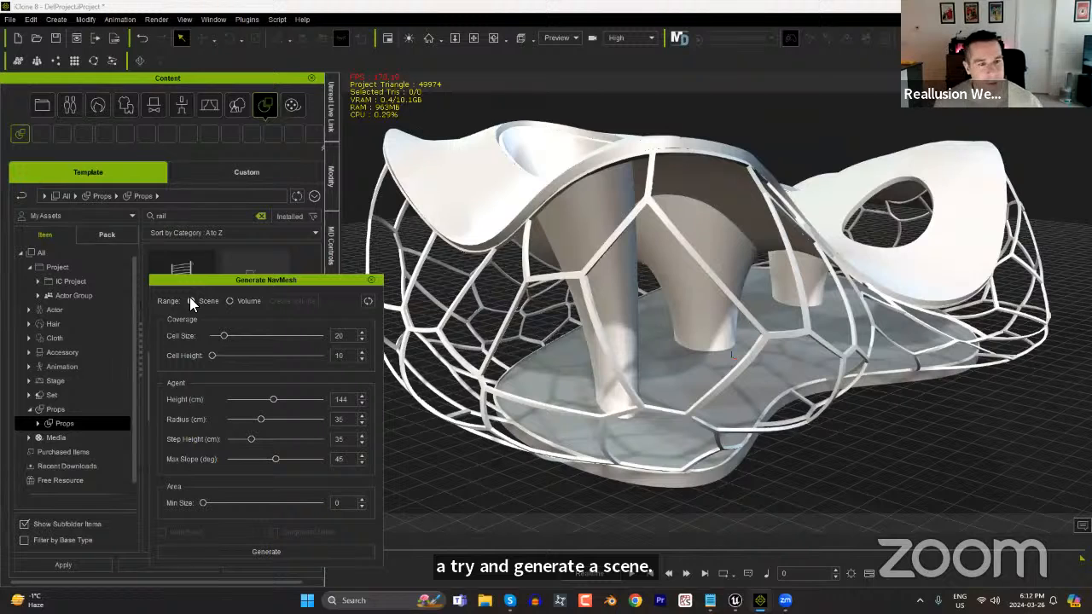
Try generating a NavMesh over the whole scene range, inspect its coverage on the building, and undo it.
click(291, 551)
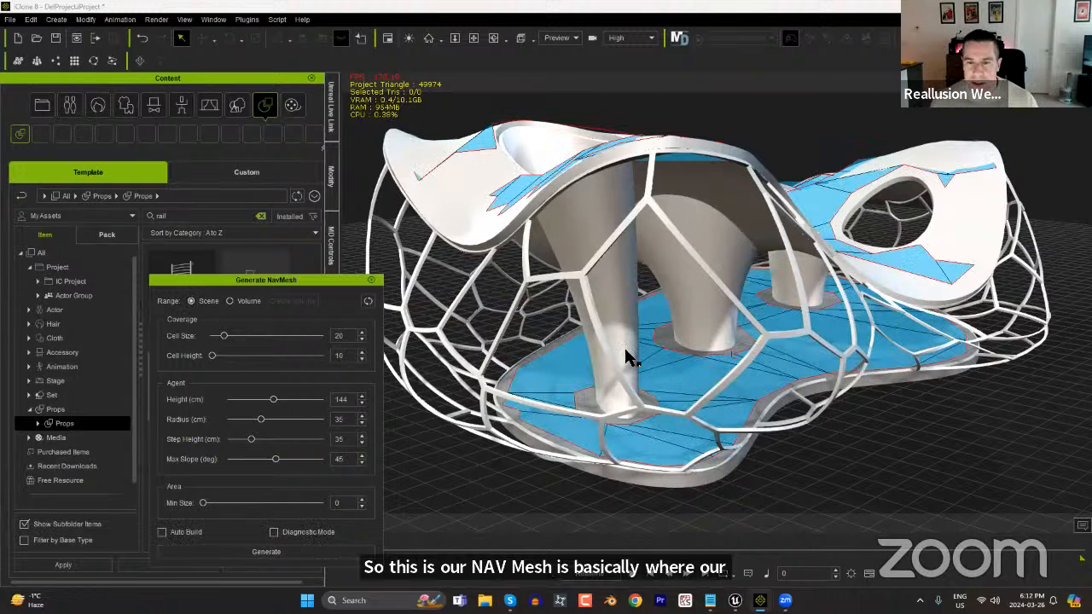
click(671, 375)
right_drag(789, 380, 748, 239)
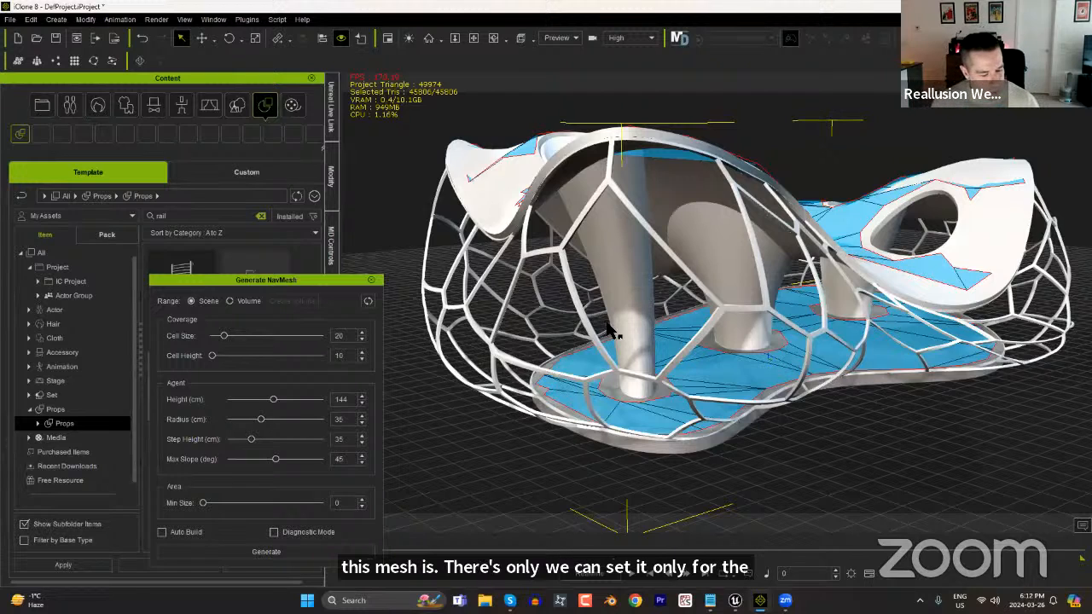
key(ctrl+z)
Set the NavMesh range to Volume and create a bounding volume inside the building.
right_drag(646, 242, 665, 274)
click(236, 302)
click(290, 301)
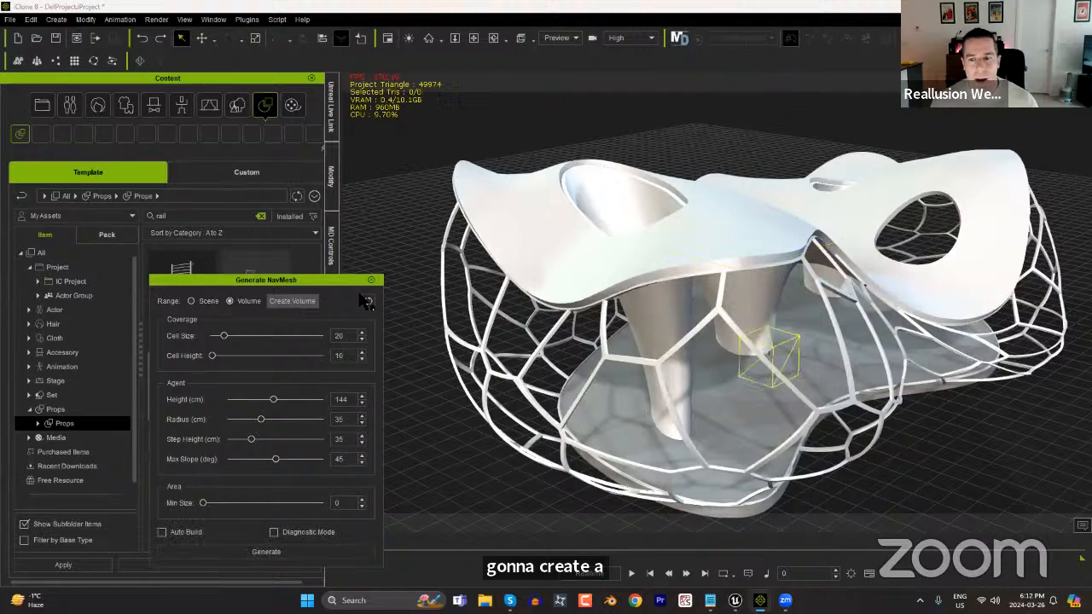
Enable Auto Build for the NavMesh and check the volume's walkable area in Diagnostic Mode before switching that mode off.
scroll(832, 456, up, 5)
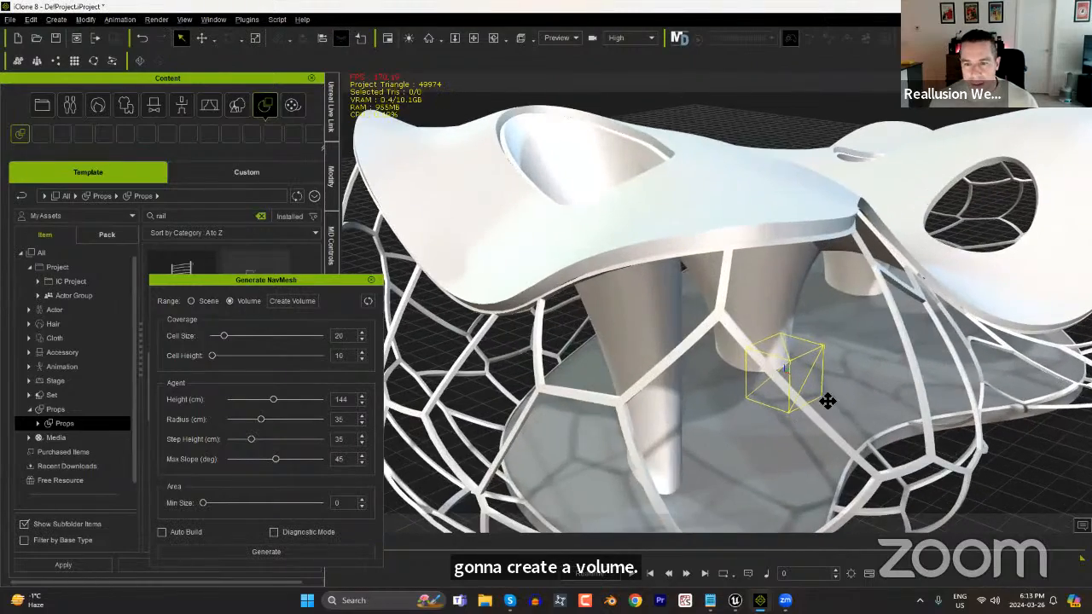
middle_drag(844, 454, 798, 354)
right_drag(799, 354, 723, 149)
scroll(723, 149, up, 3)
right_drag(724, 209, 724, 272)
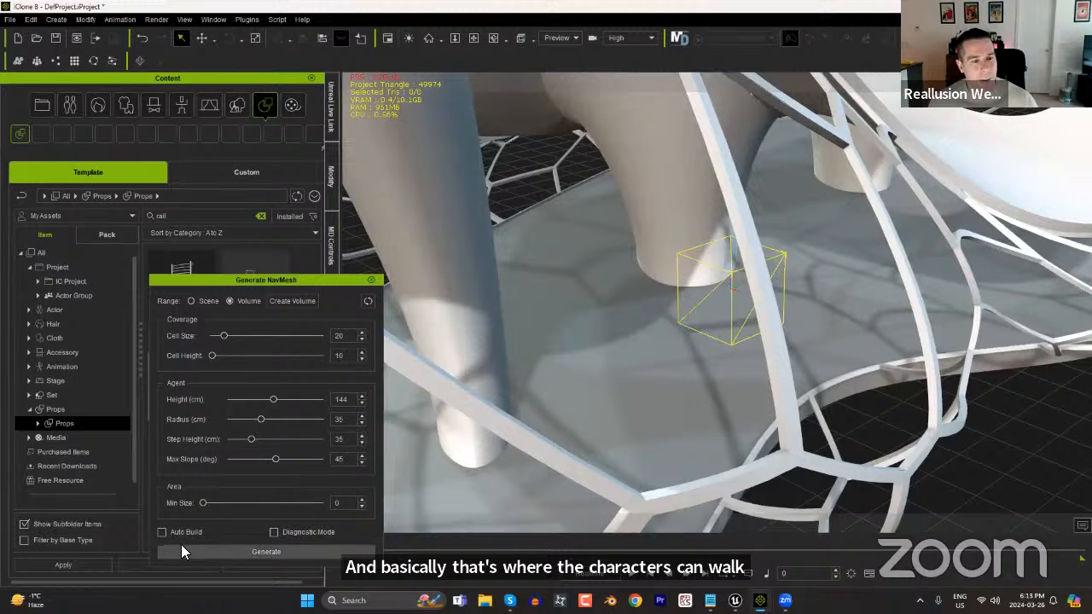
click(273, 533)
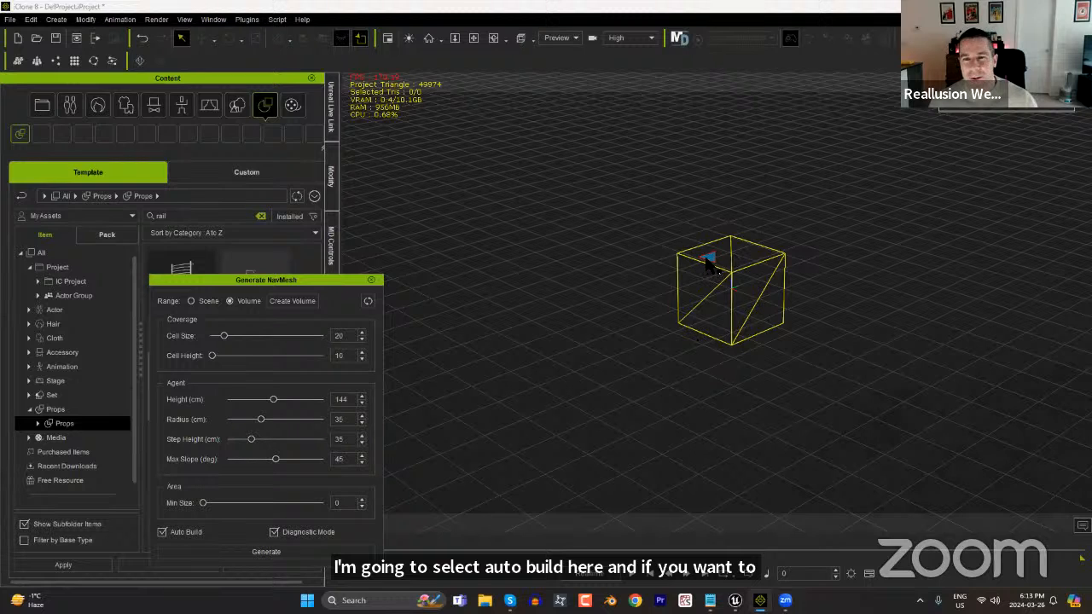
click(275, 533)
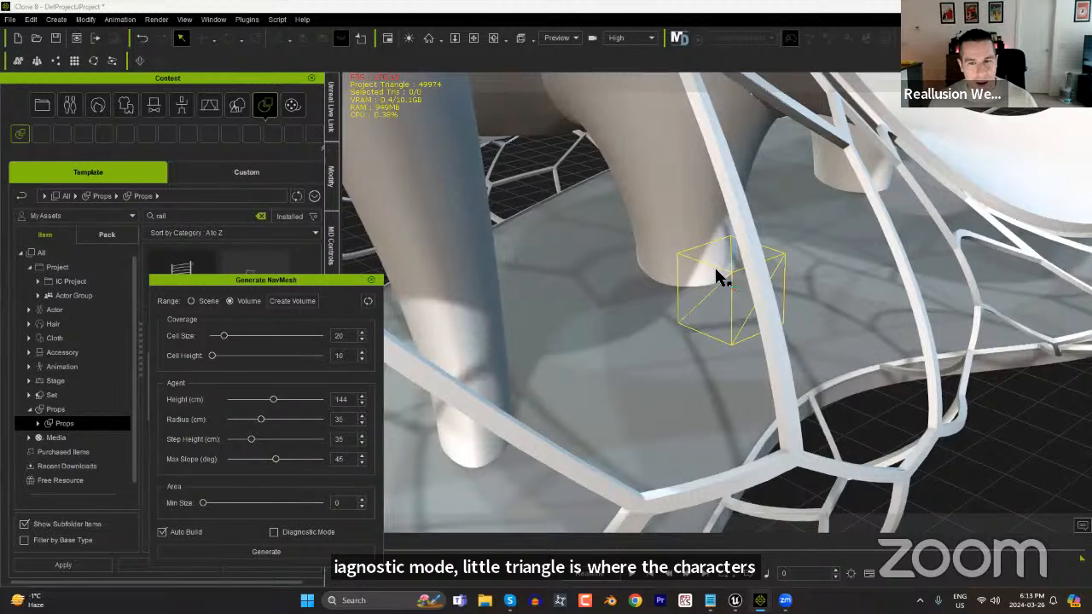
Move the Generate NavMesh window clear of the scene list and display the Building in UE_Scene as wireframe.
click(331, 181)
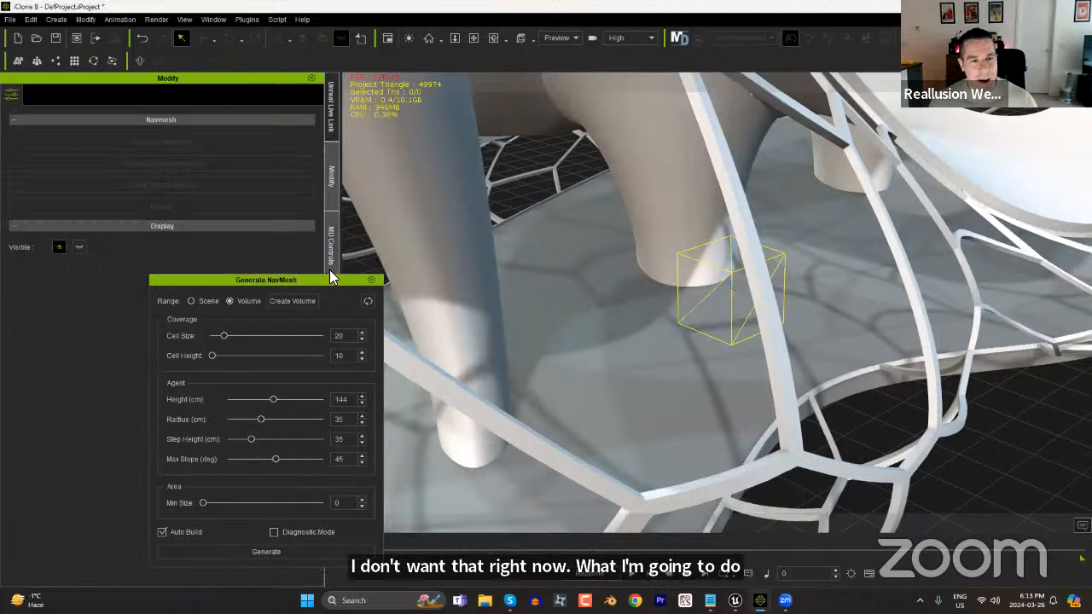
drag(389, 283, 1012, 256)
click(331, 320)
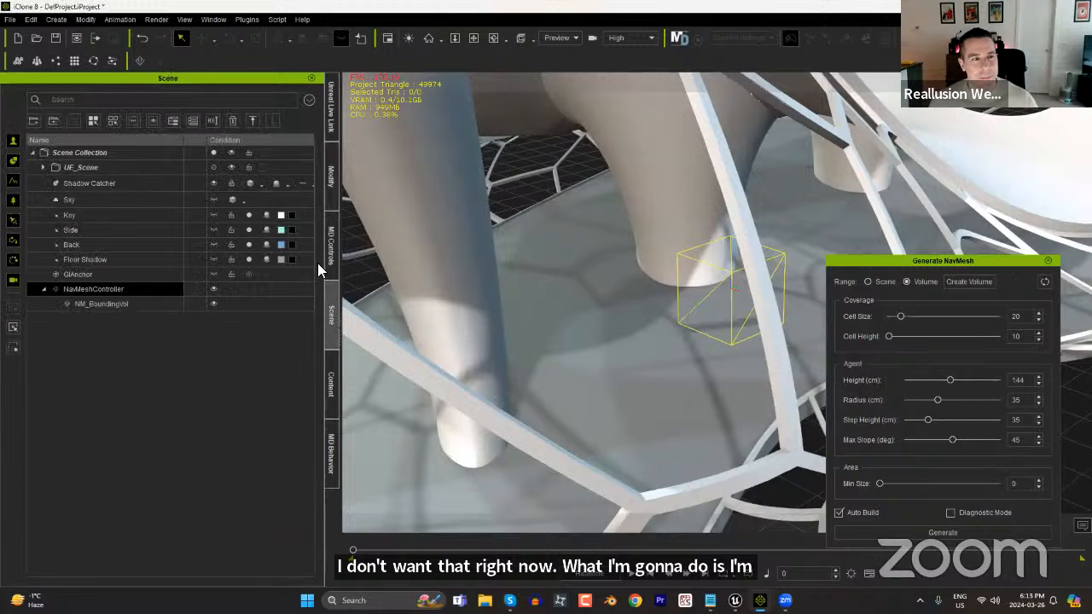
click(45, 166)
click(94, 184)
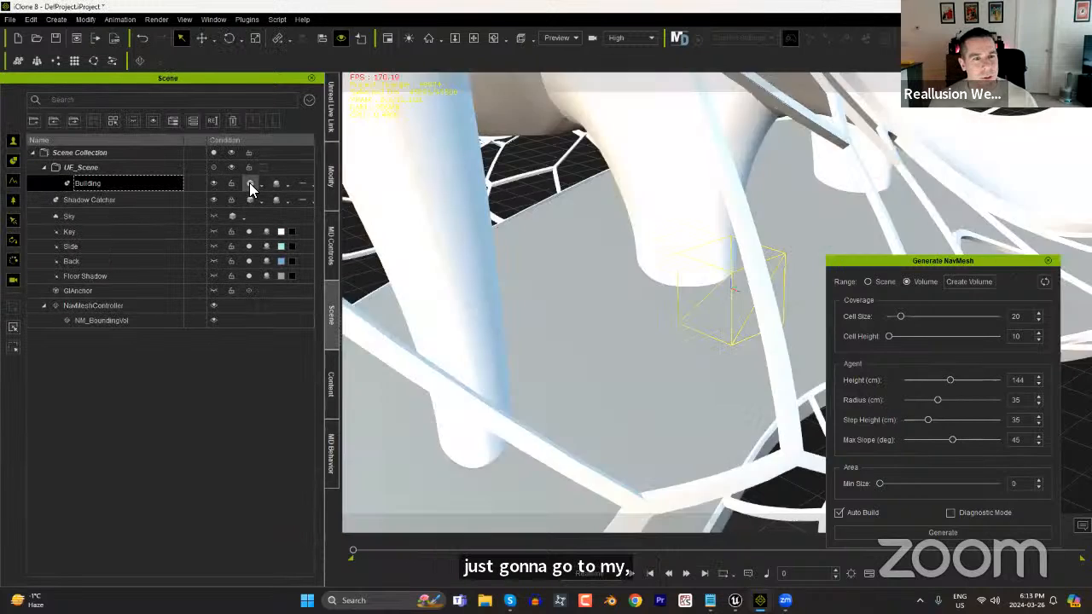
click(249, 183)
click(249, 182)
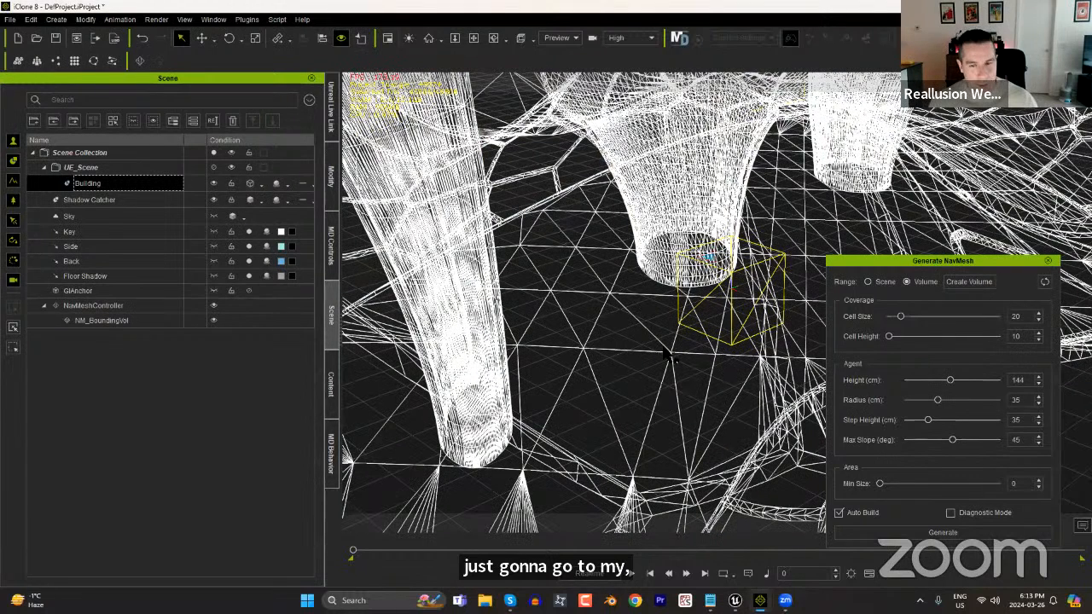
In an overhead view of the building, scale NM_BoundingVol along its length and width until it covers most of the floor area.
key(f)
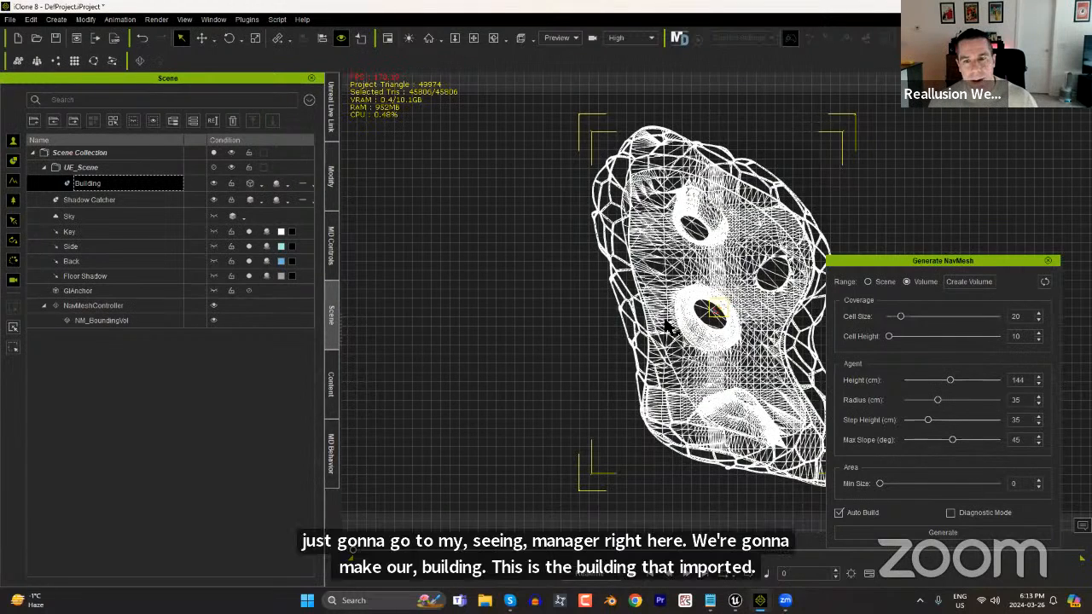
middle_drag(770, 324, 664, 326)
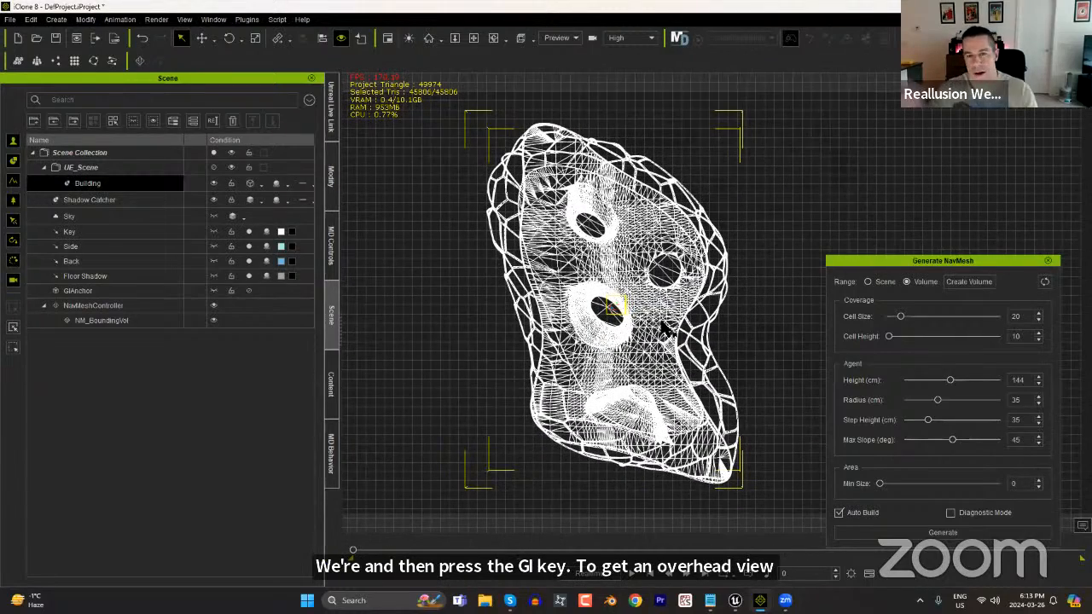
click(119, 305)
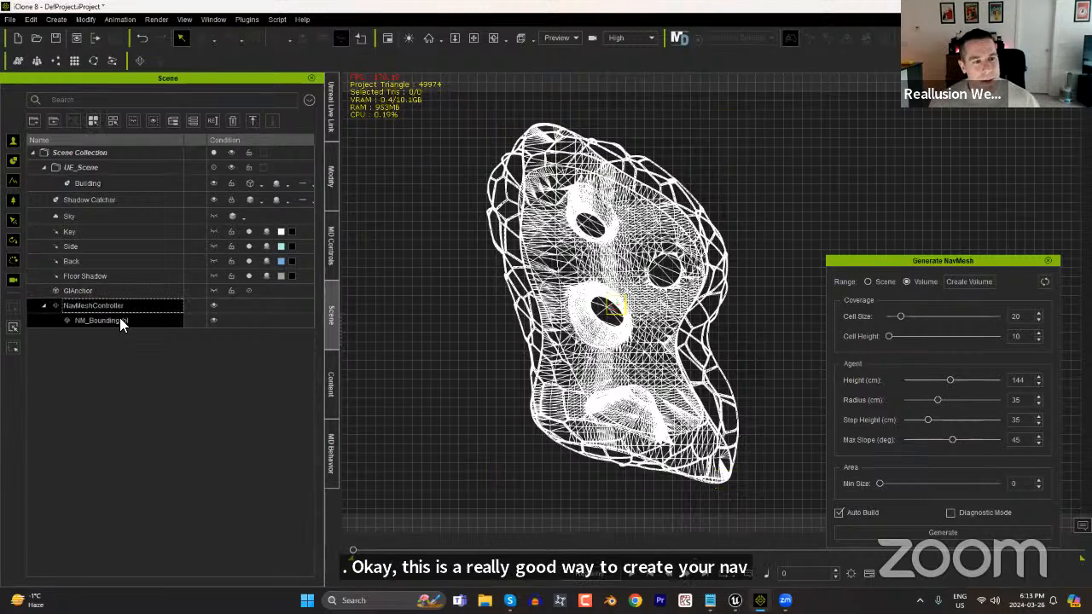
click(120, 320)
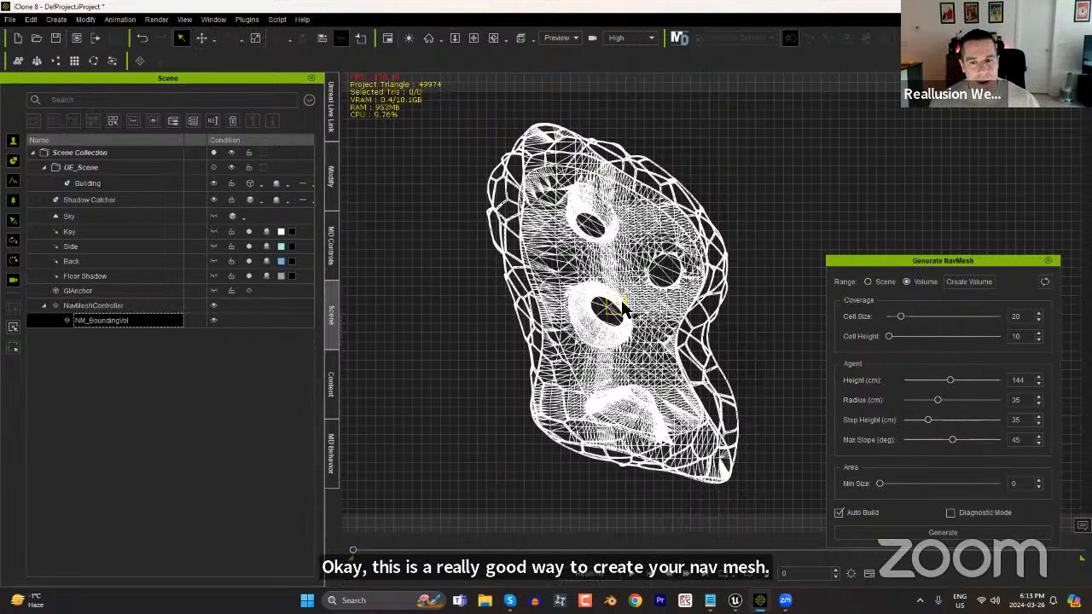
key(r)
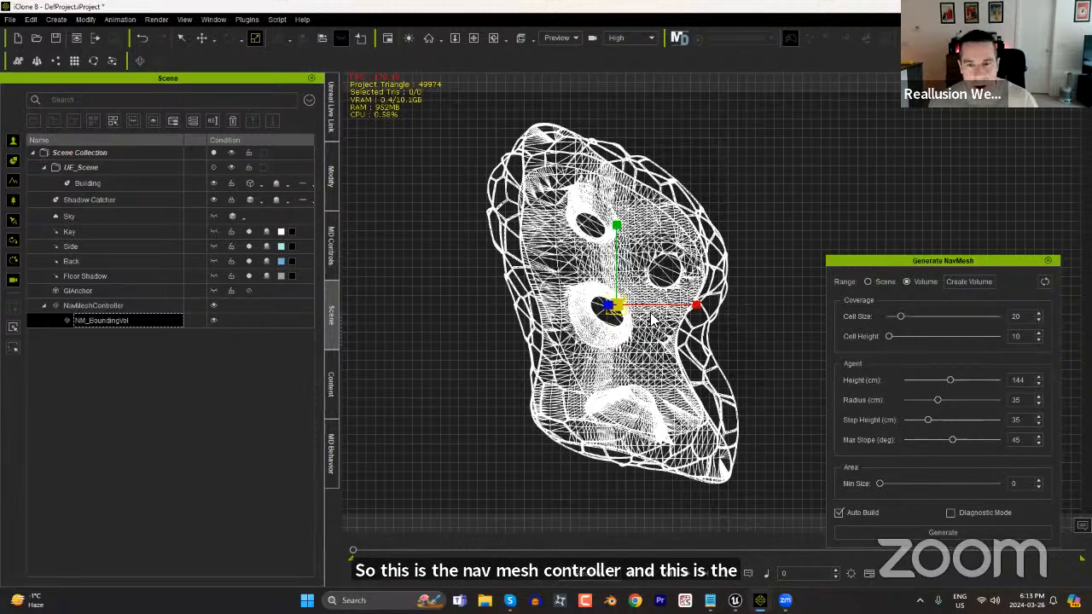
drag(616, 225, 612, 3)
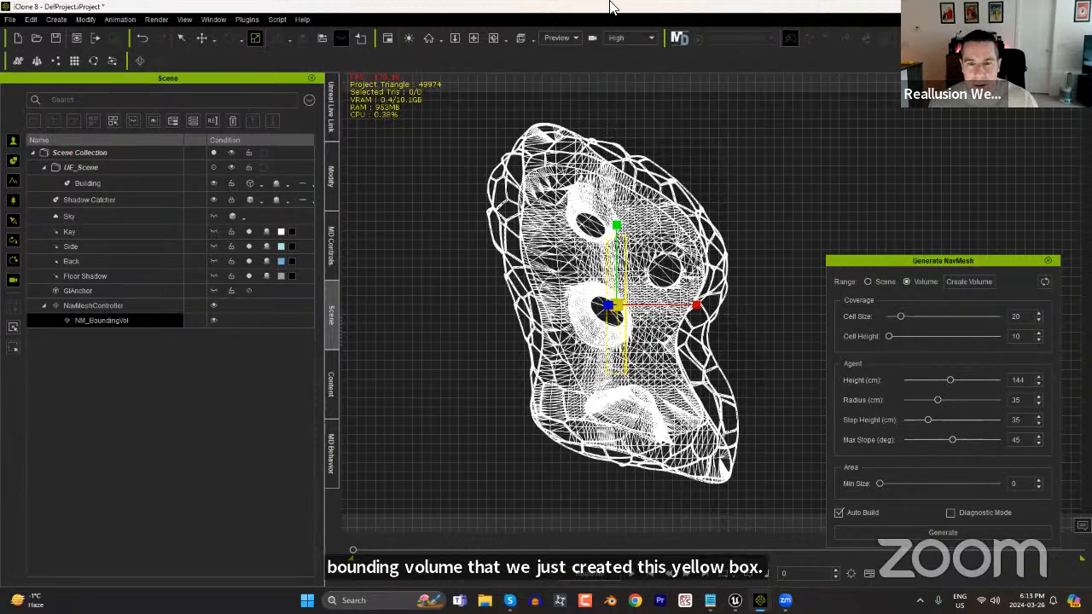
drag(616, 229, 616, 143)
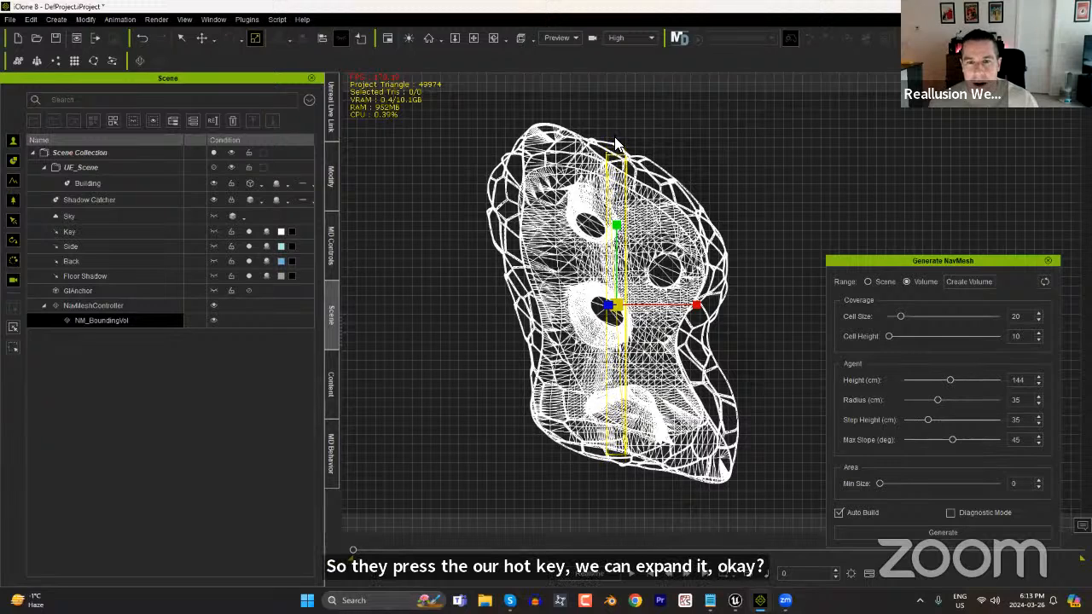
drag(697, 304, 973, 319)
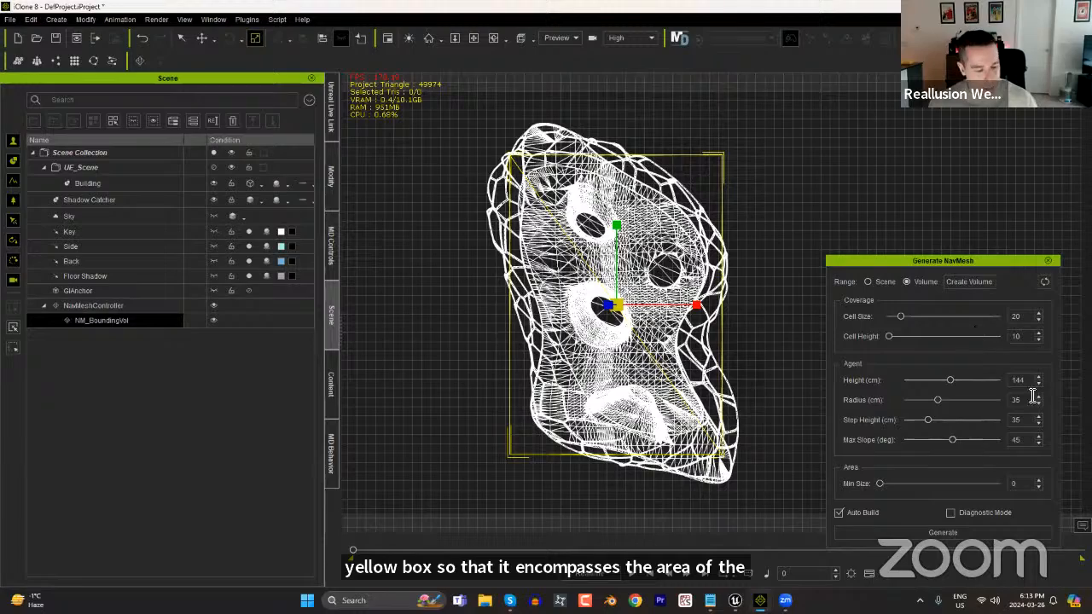
Check from the side and in perspective how the bounding volume encloses the floor, and return the Building to its regular smooth shading.
right_drag(777, 460, 640, 341)
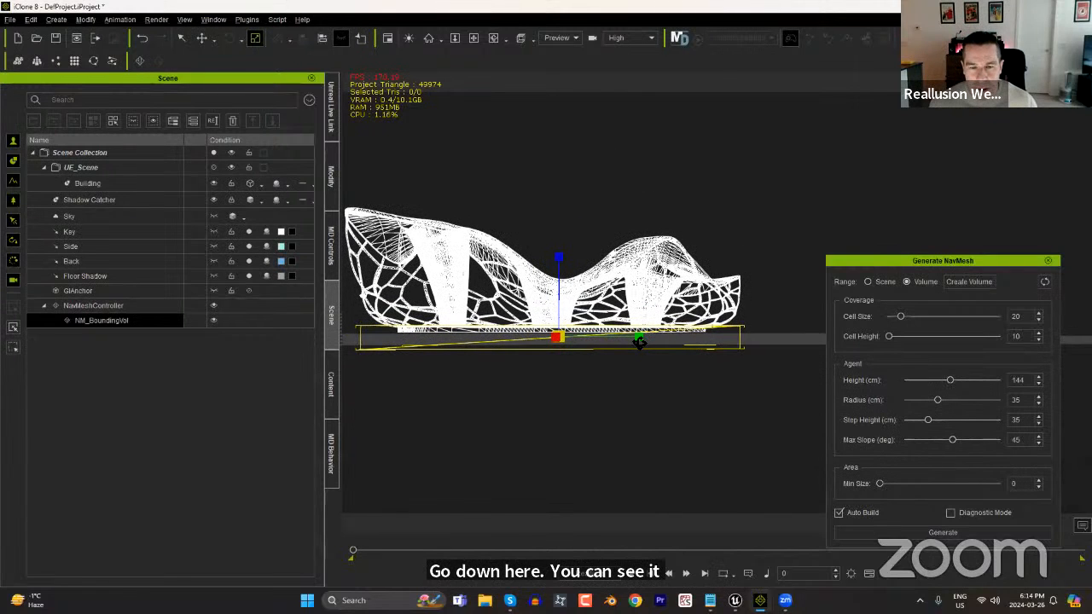
right_drag(649, 339, 636, 375)
scroll(598, 144, up, 5)
middle_drag(628, 312, 699, 275)
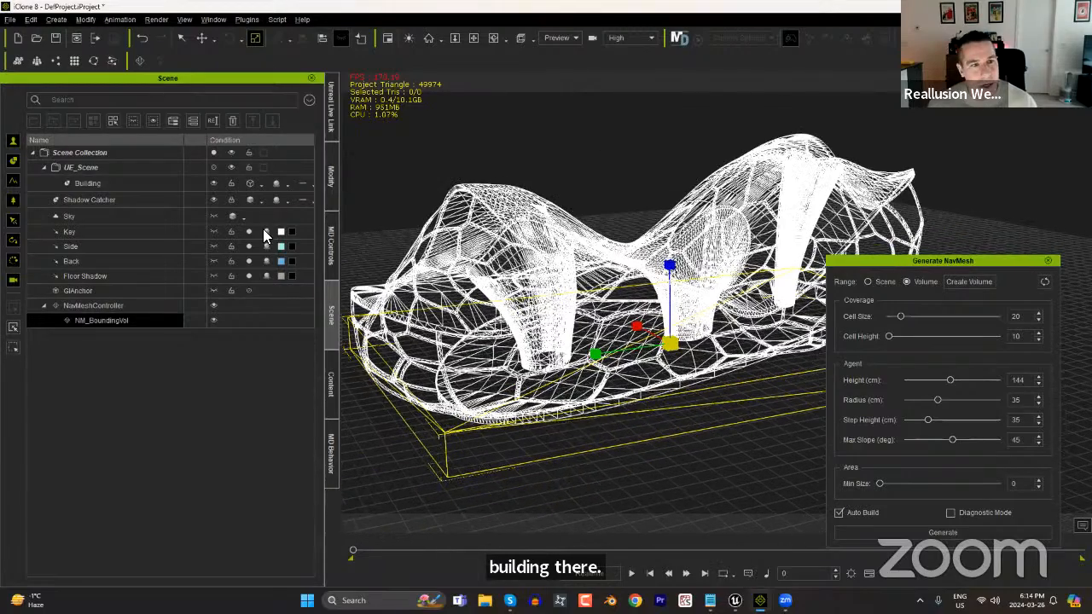
click(251, 184)
click(251, 184)
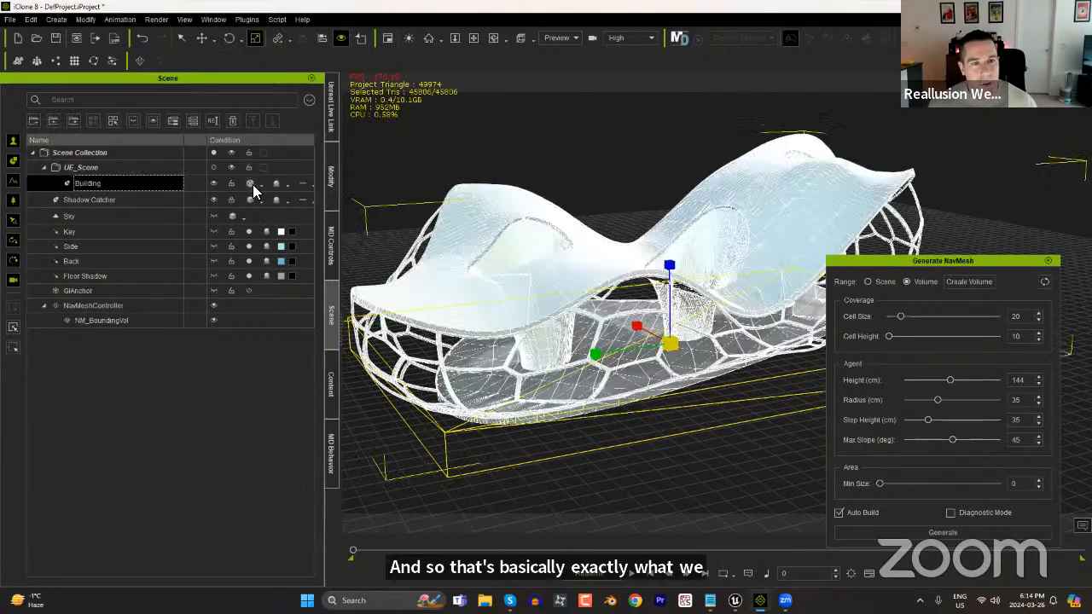
click(249, 185)
click(249, 184)
click(249, 184)
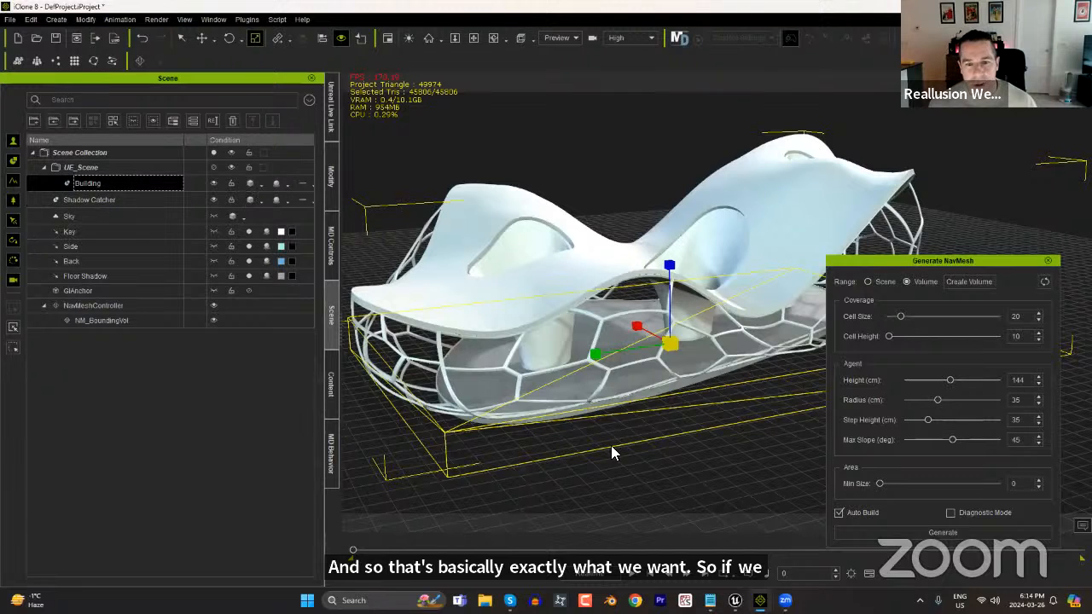
Toggle Diagnostic Mode on and off, and generate the NavMesh within the enlarged bounding volume.
scroll(614, 447, up, 3)
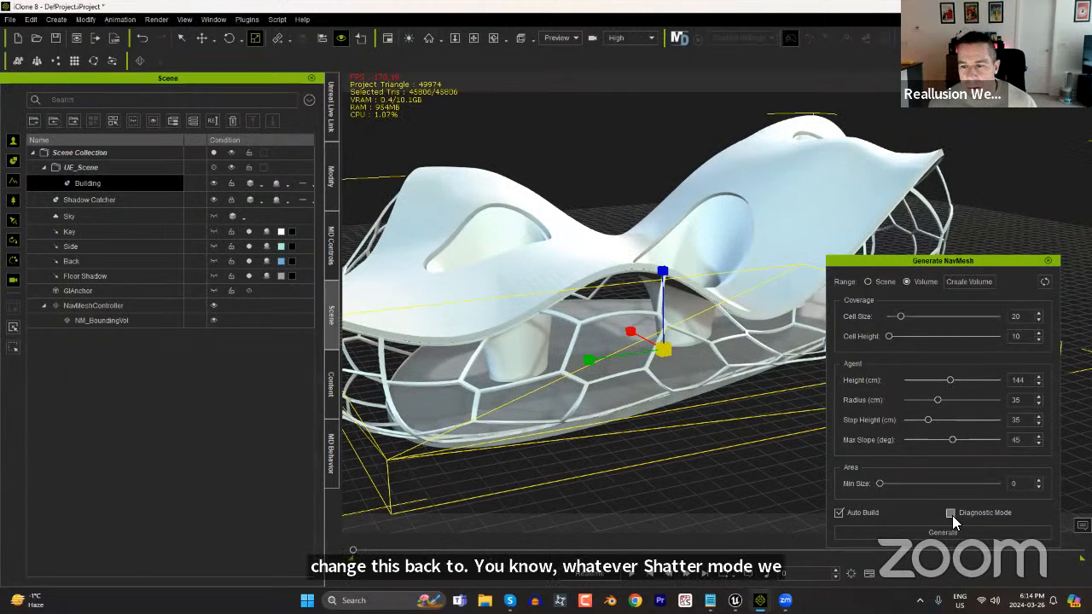
click(952, 515)
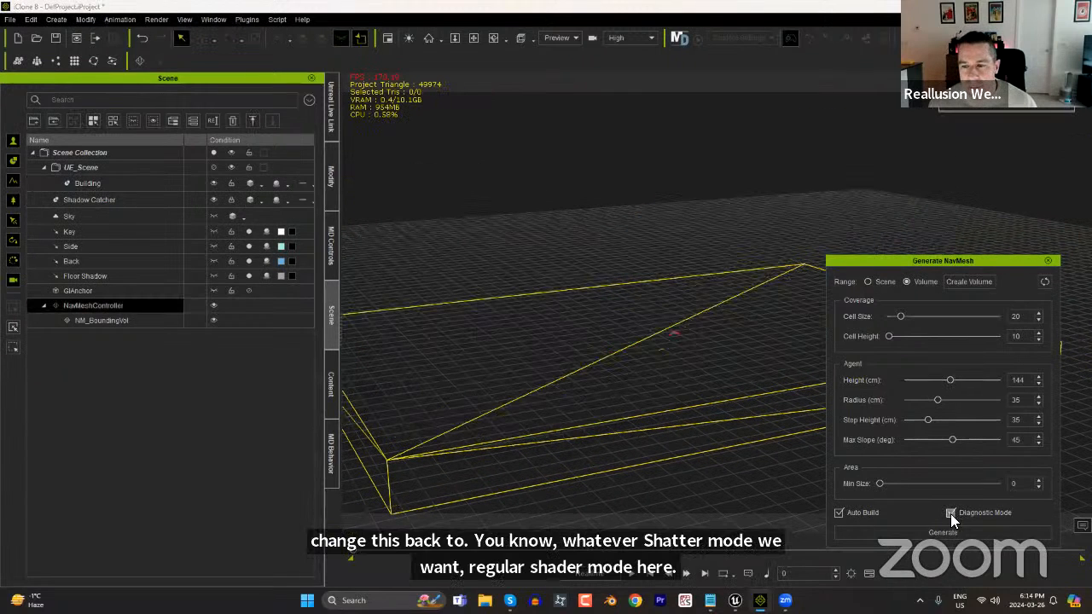
click(950, 514)
click(930, 531)
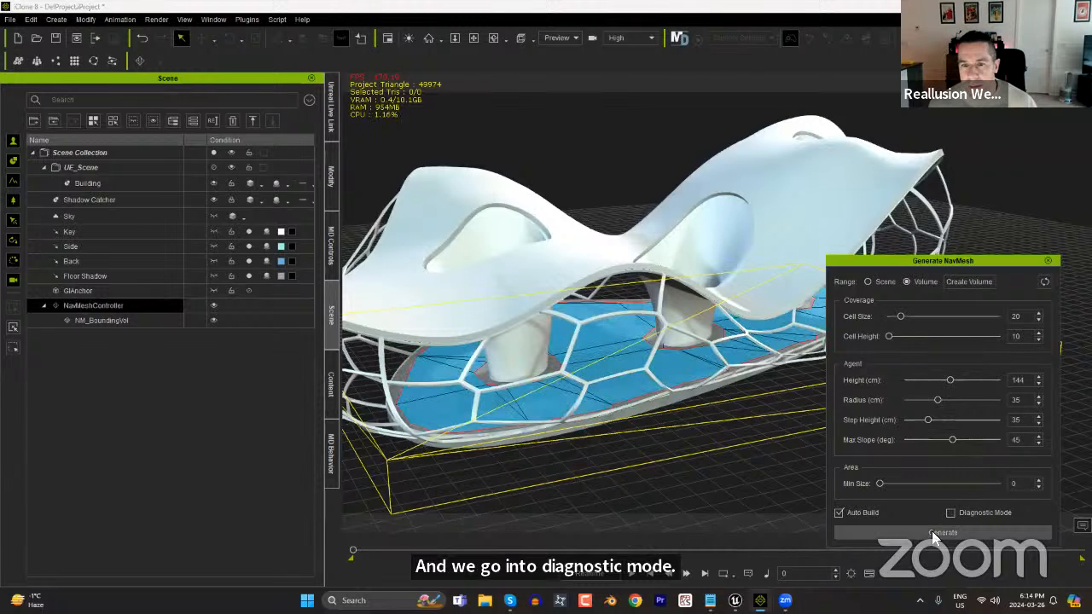
Inspect the NavMesh around the building's columns and reduce its Cell Size to 10 for a more accurate outline.
mouse_move(662, 455)
alt+middle_down()
mouse_move(709, 440)
mouse_move(683, 453)
alt+middle_up()
alt+right_drag(682, 453, 641, 306)
alt+drag(609, 426, 487, 366)
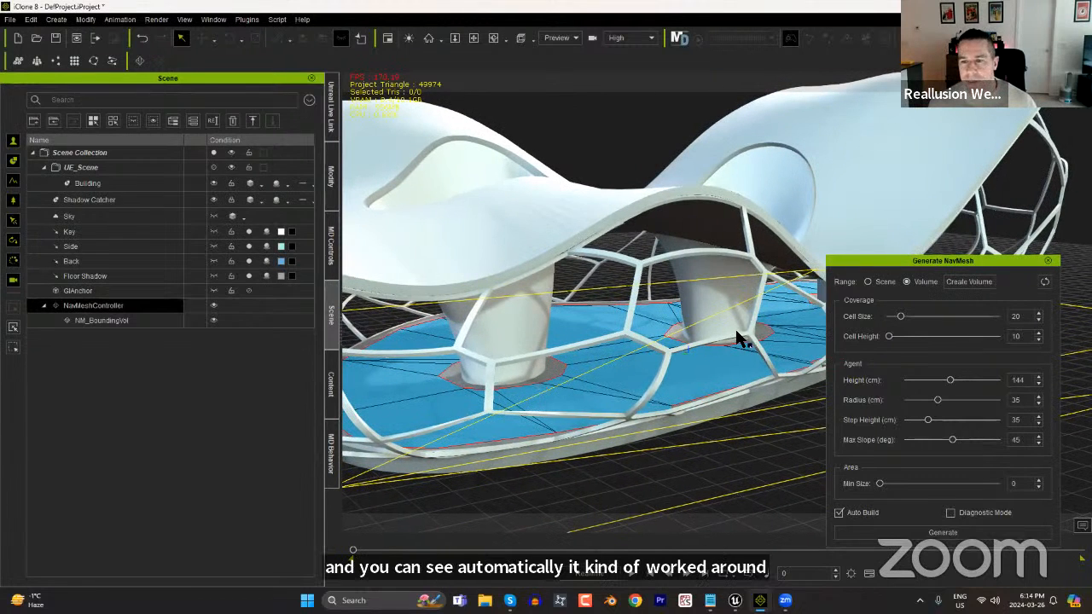
alt+drag(570, 338, 631, 394)
alt+right_drag(634, 398, 614, 298)
alt+drag(631, 401, 829, 394)
drag(899, 315, 887, 319)
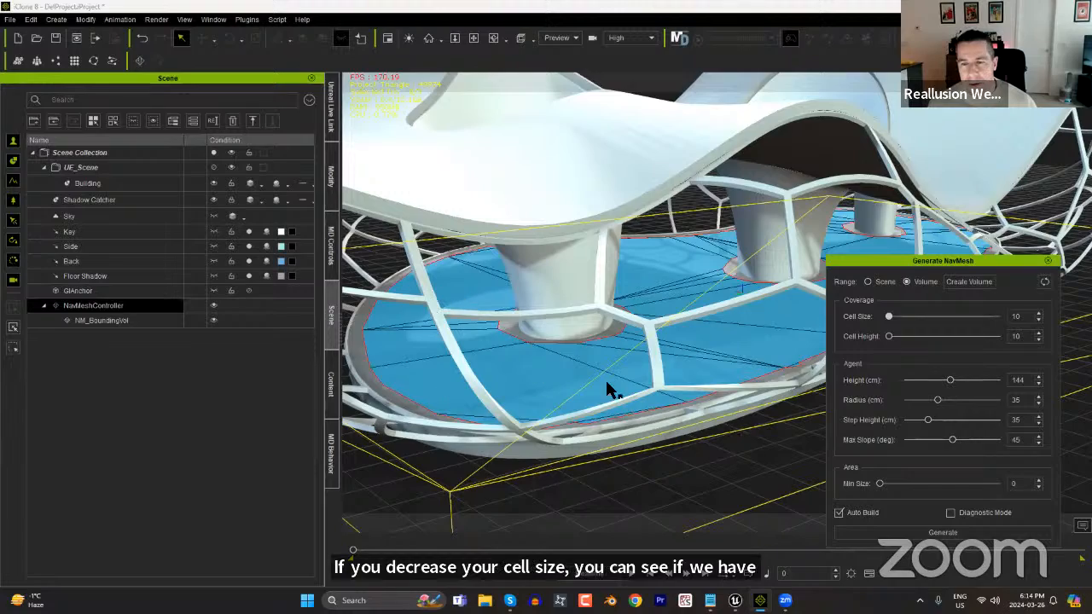
right_drag(575, 380, 714, 334)
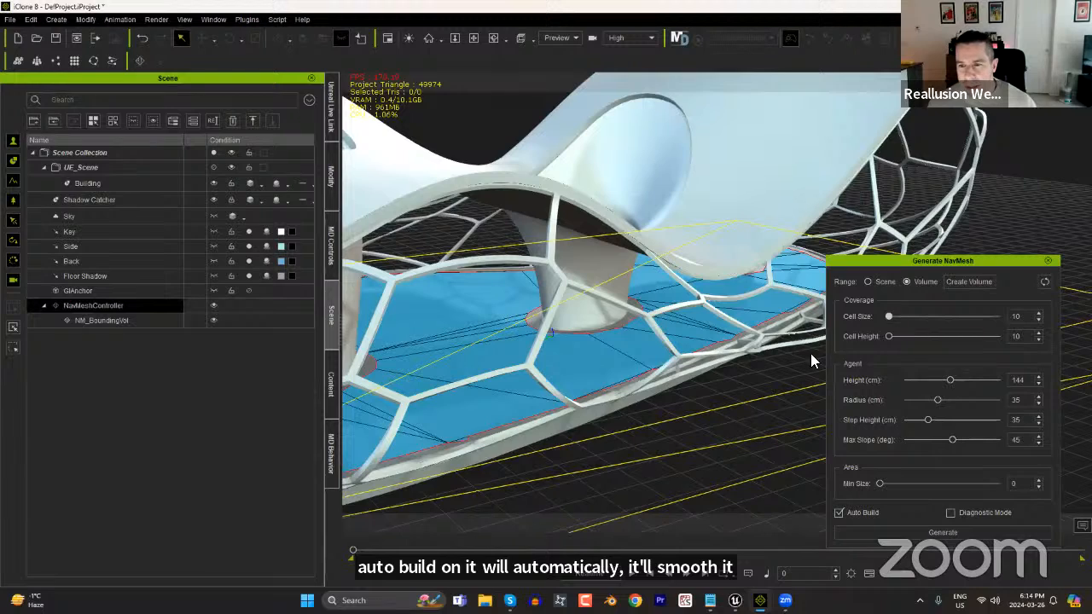
right_drag(625, 413, 783, 410)
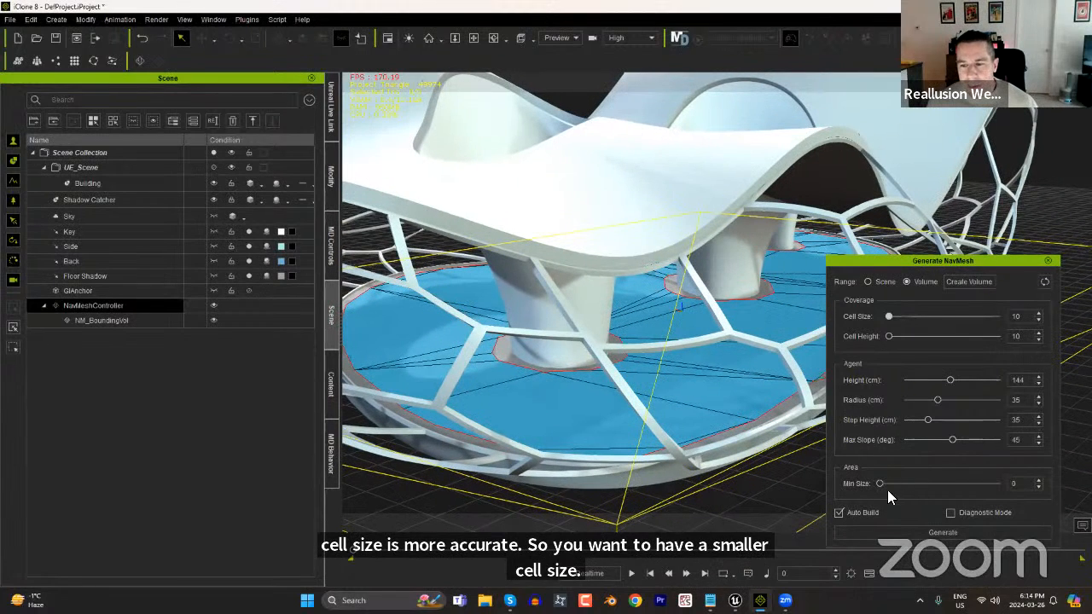
Hide the Building and compare area Min Size values of 406 and 0 before setting it to 262 to exclude patches inside the columns.
drag(879, 485, 928, 485)
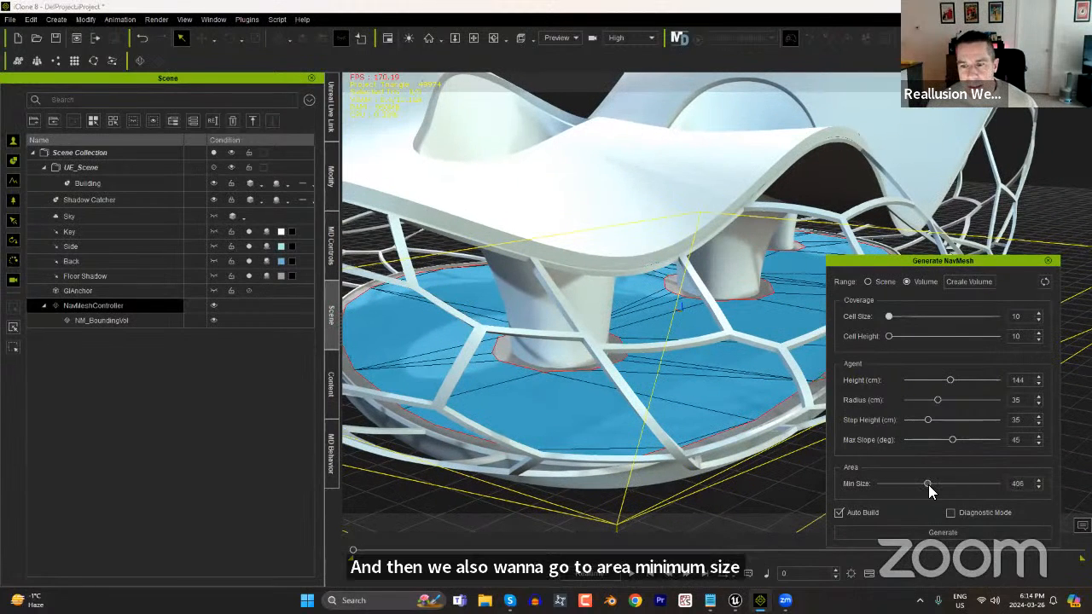
click(213, 183)
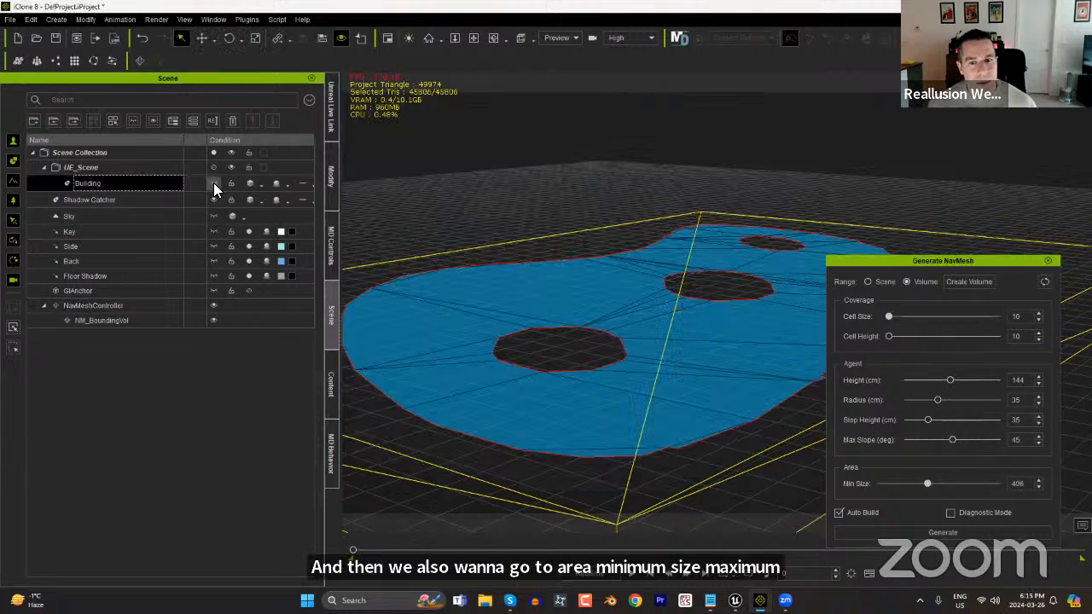
drag(927, 484, 882, 488)
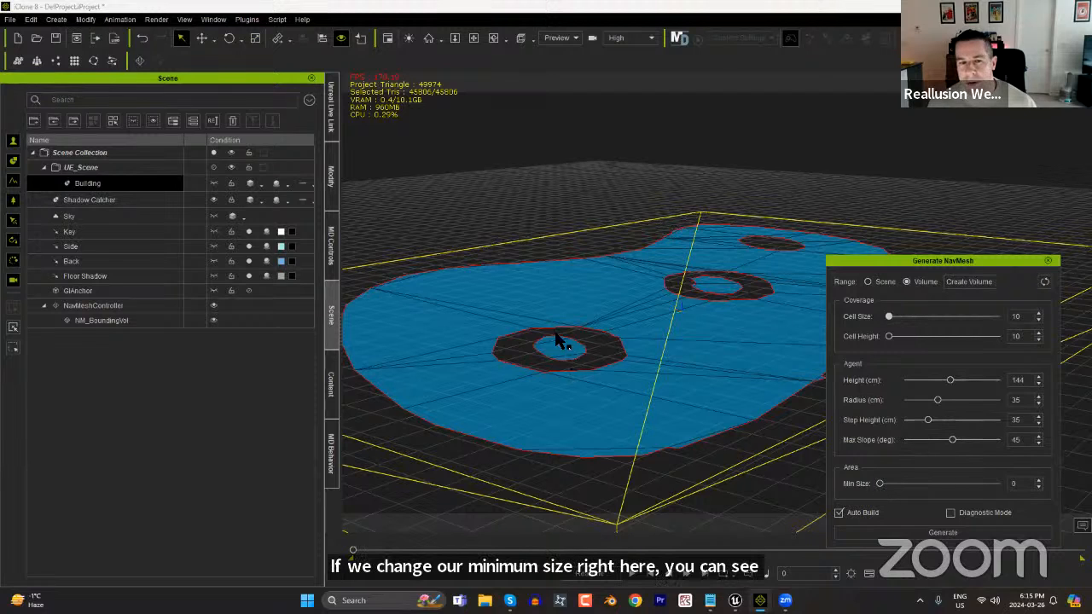
drag(877, 483, 909, 483)
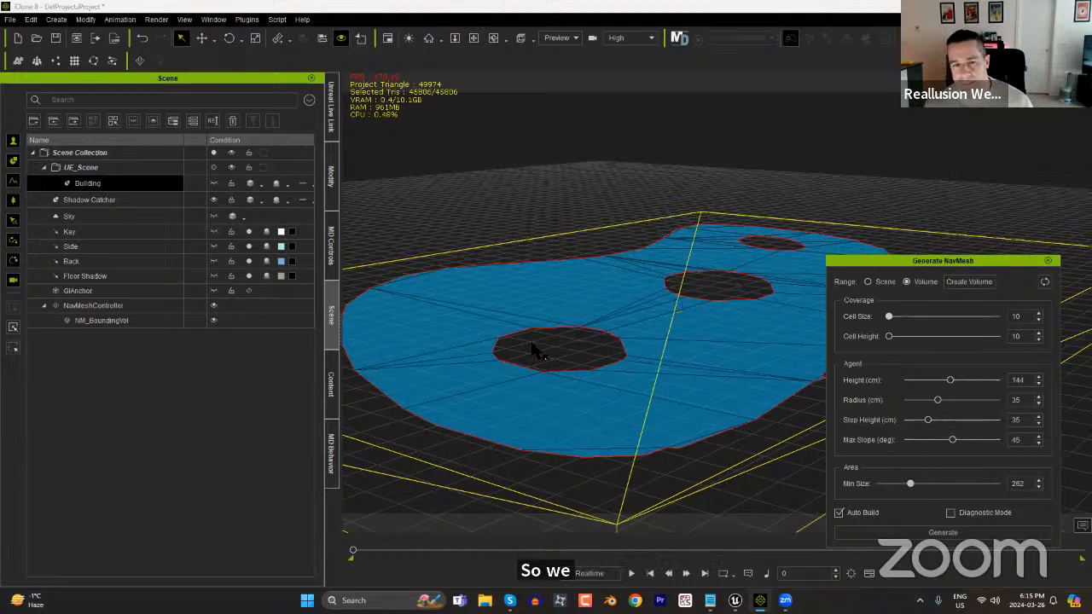
Generate the NavMesh with the current settings, close the generator, and make the Building visible again.
click(940, 530)
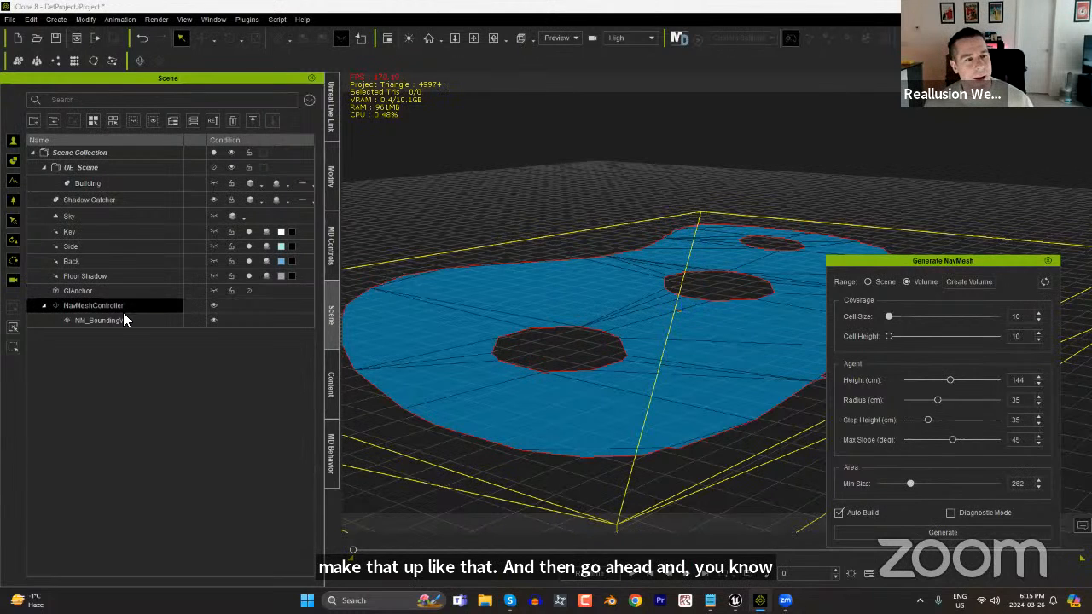
click(1049, 261)
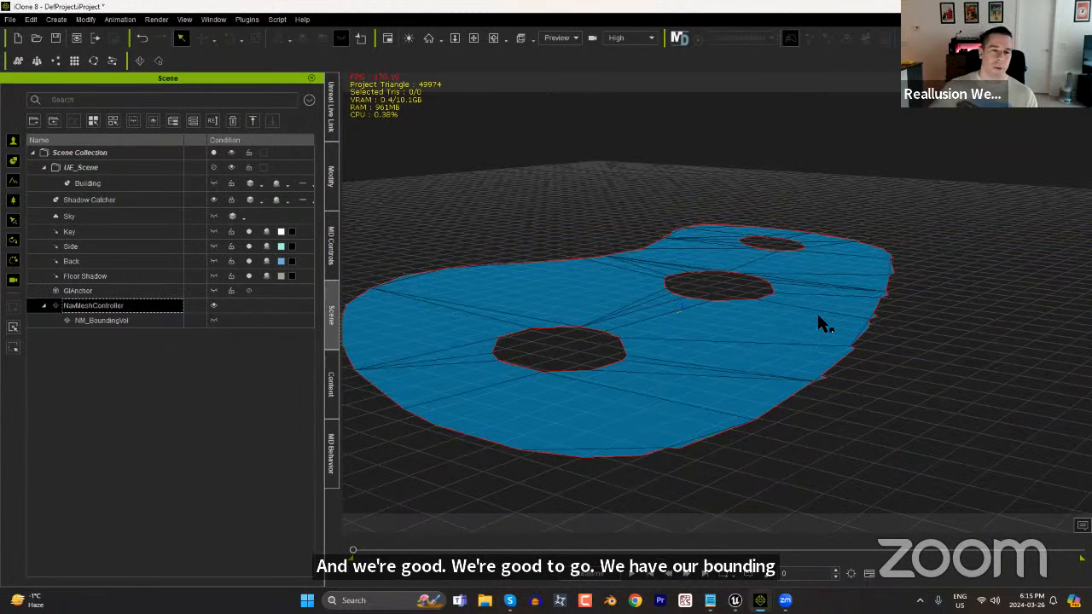
click(214, 183)
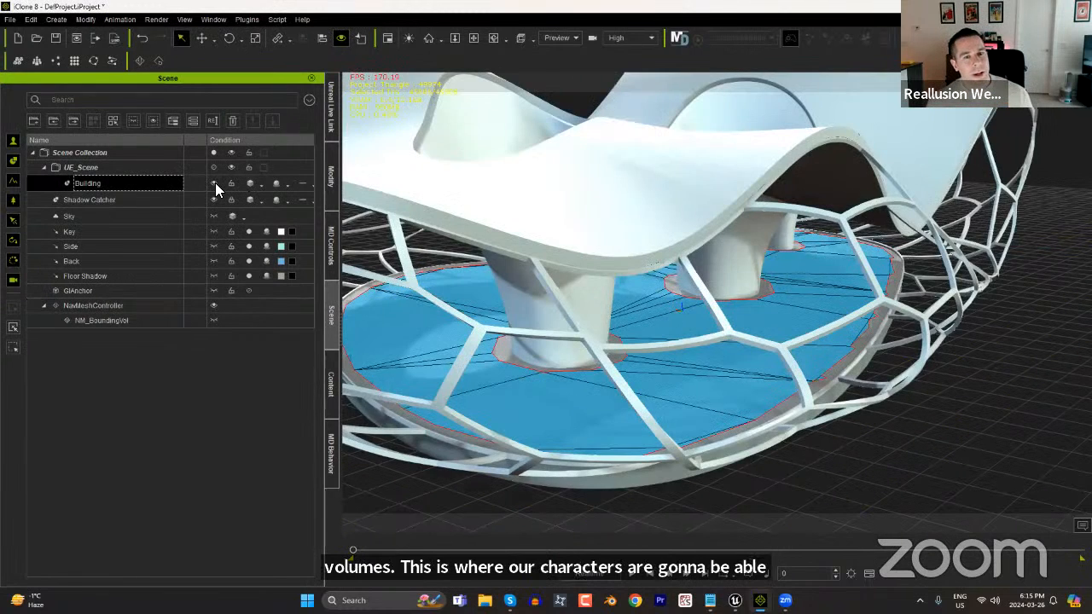
right_drag(862, 363, 903, 384)
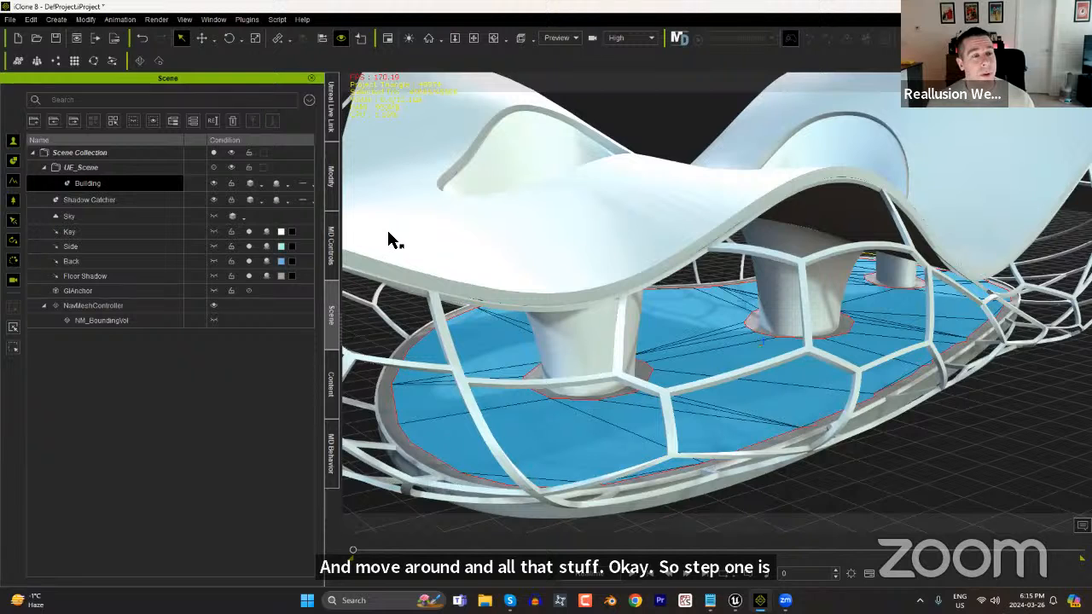
Open the Generate Crowd settings and place the window over the scene list, clear of most of the building.
click(57, 19)
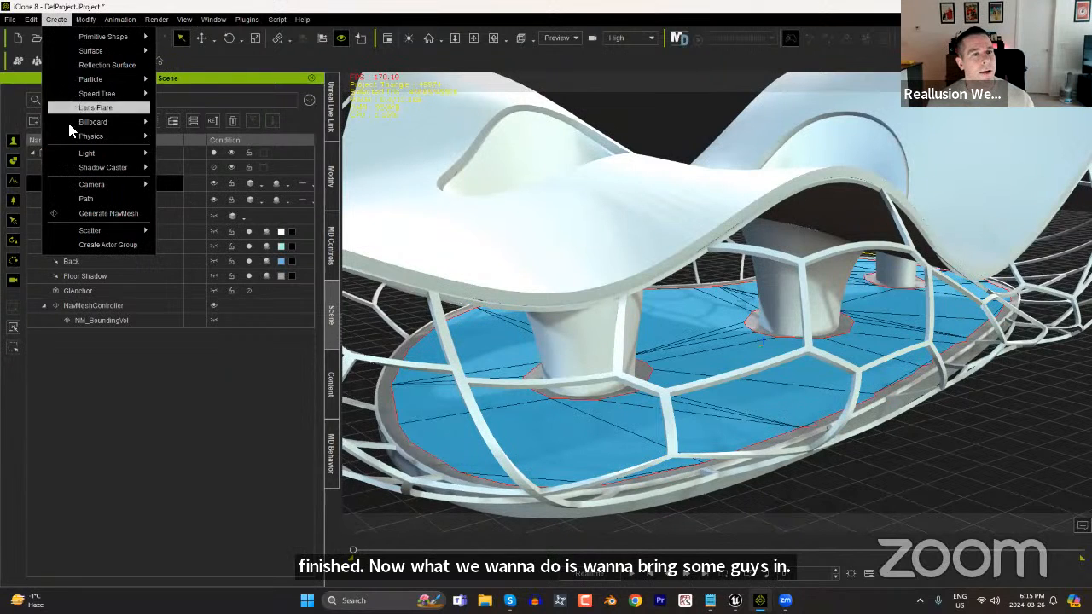
mouse_move(98, 231)
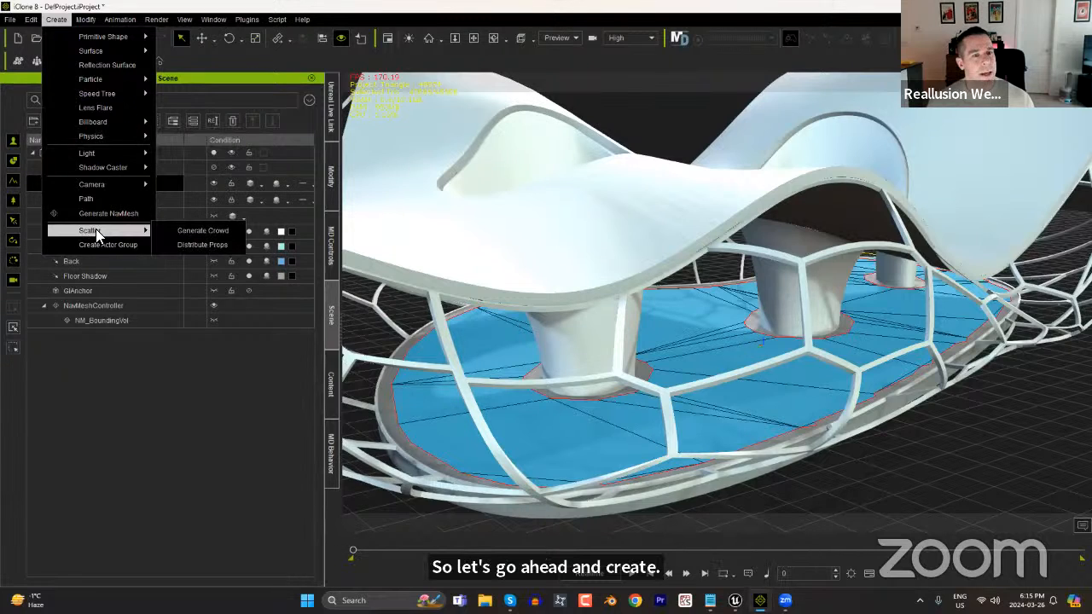
click(197, 230)
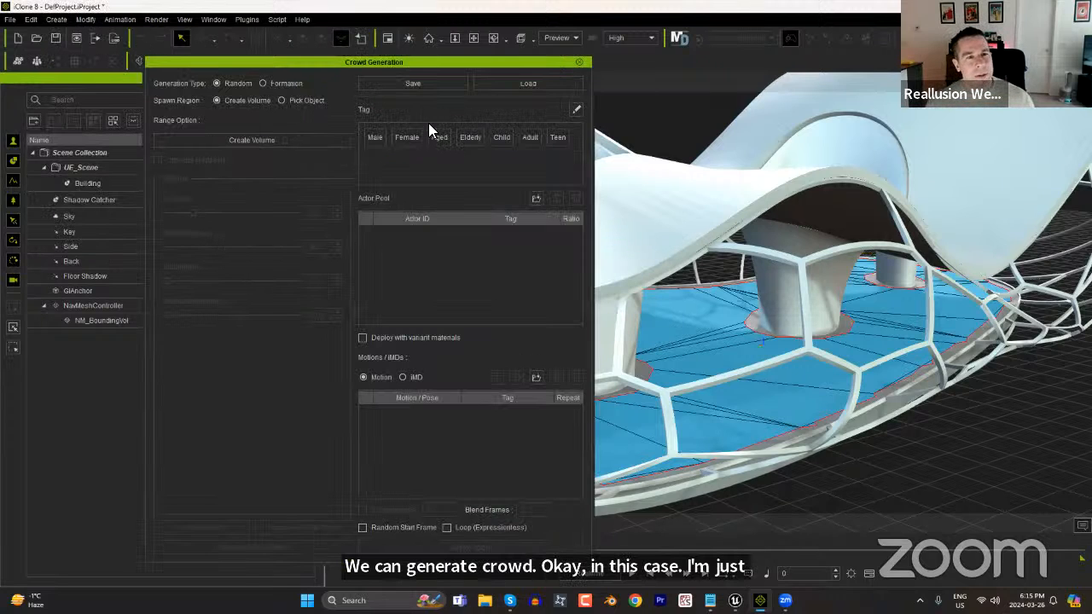
drag(399, 61, 862, 83)
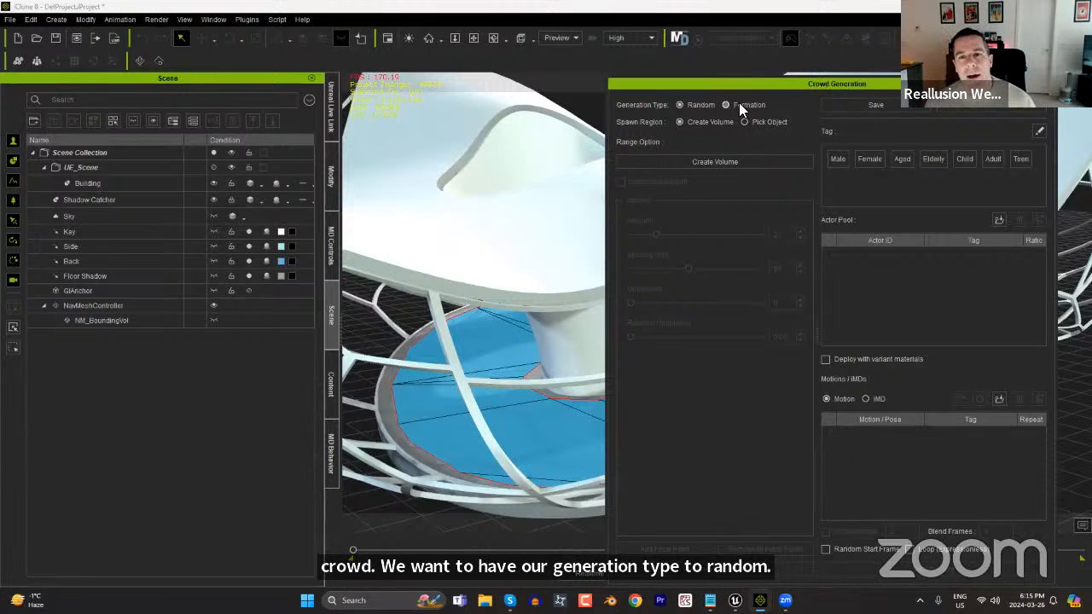
drag(769, 84, 203, 105)
Set the crowd's spawn region to Pick Object, pick the NavMesh on the building floor, and inspect the placement markers.
click(179, 139)
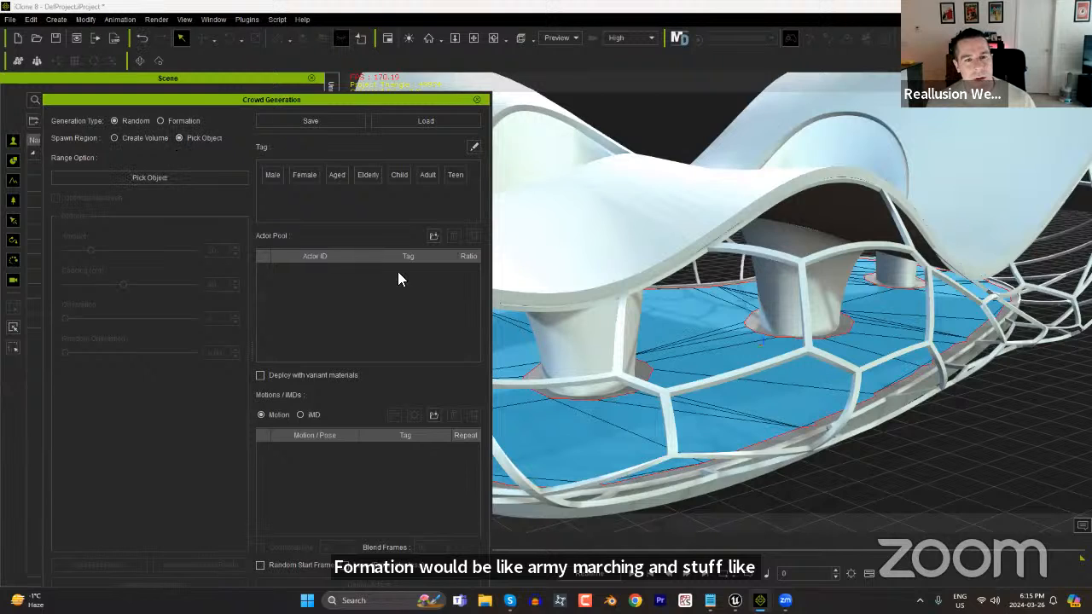
click(152, 177)
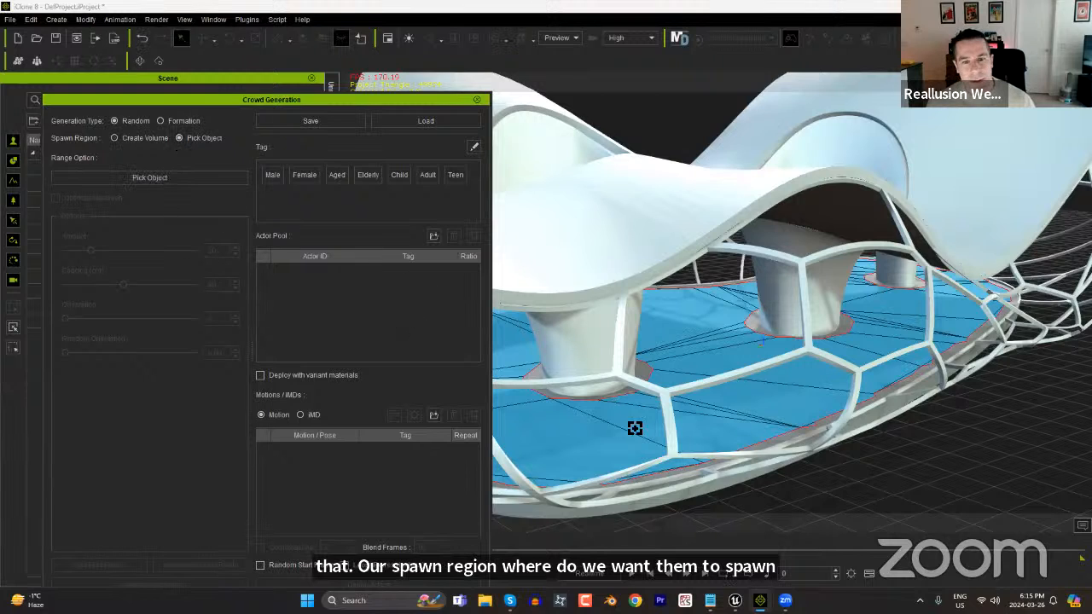
click(754, 402)
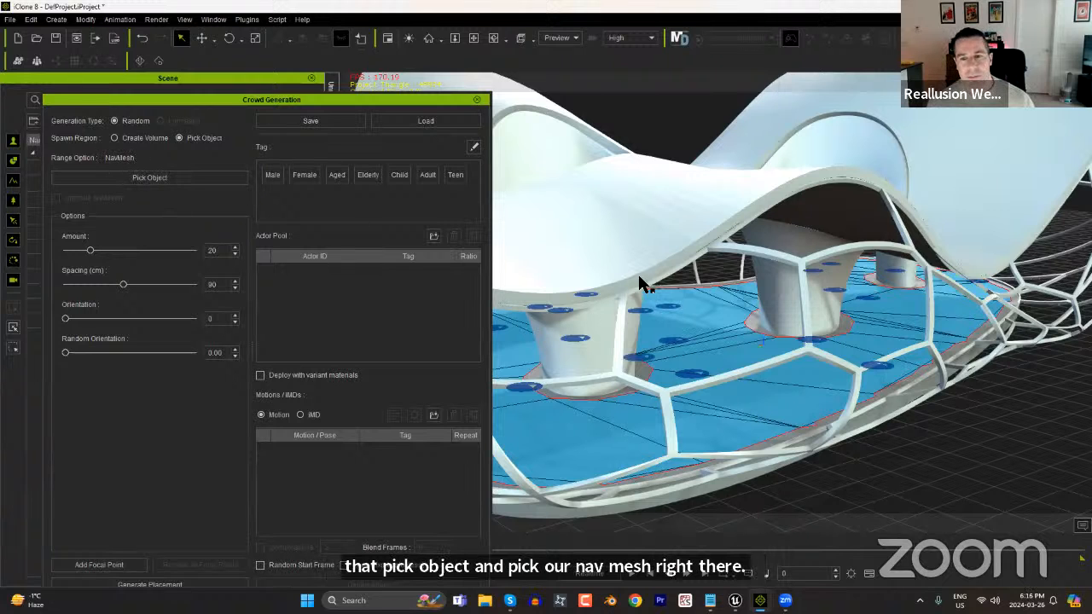
right_drag(696, 357, 776, 377)
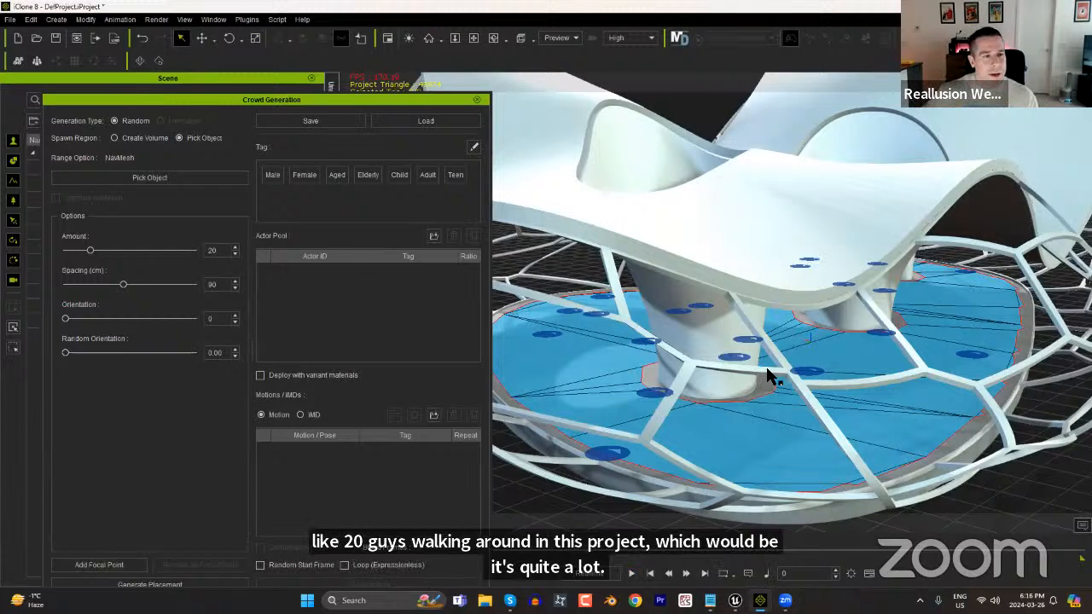
Reduce the crowd amount to 8 and bring the placement markers on the NavMesh into closer view.
drag(89, 252, 73, 256)
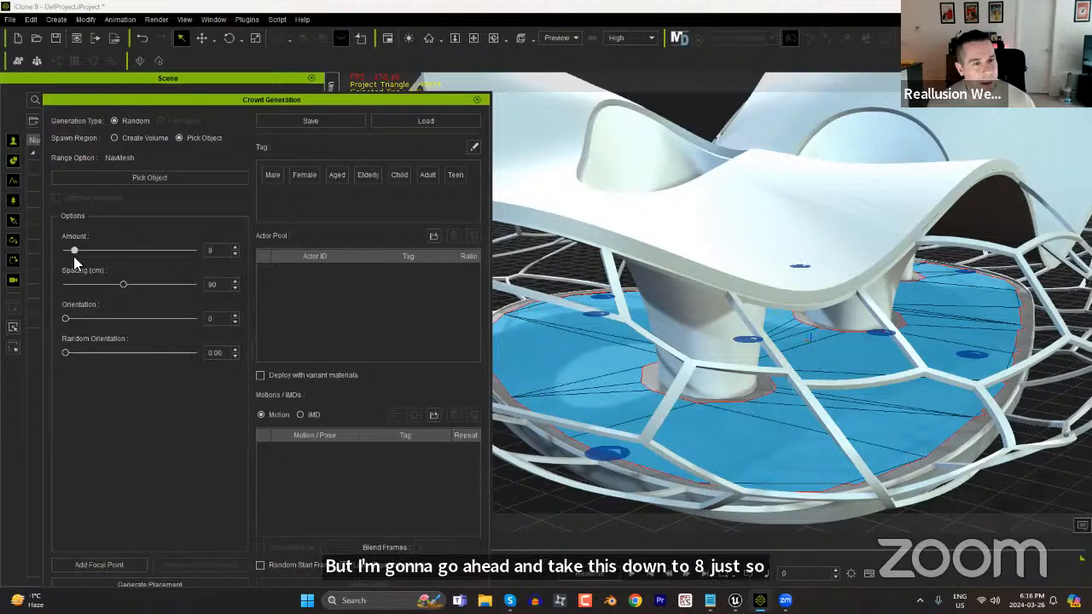
right_drag(889, 469, 911, 452)
scroll(882, 319, up, 3)
right_drag(880, 317, 721, 359)
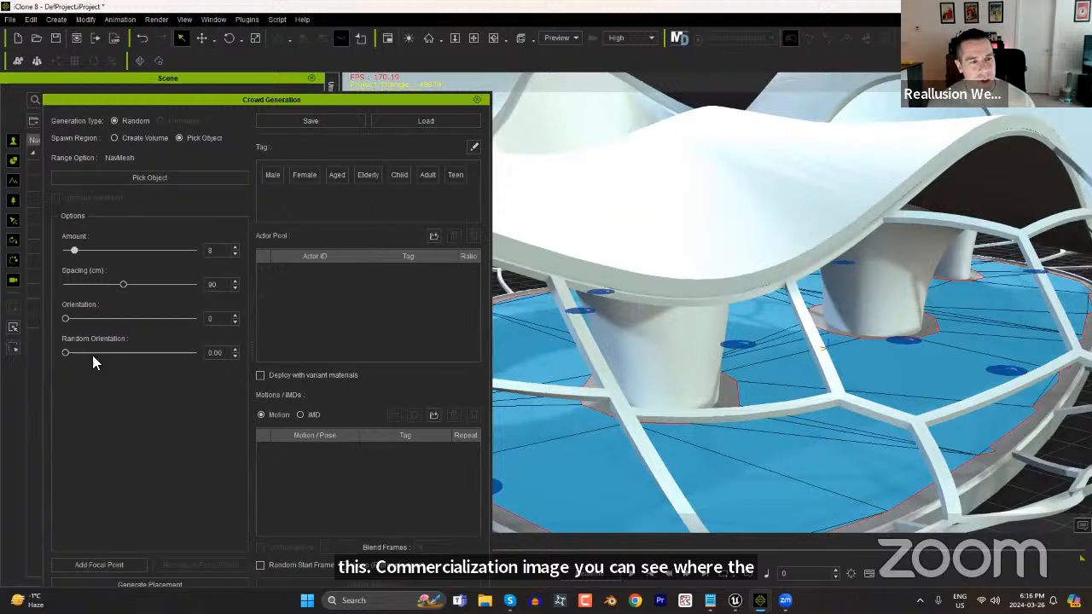
Try several random orientation strengths on the placement markers, then set Orientation to 24 and Random Orientation to 0.46.
drag(67, 354, 102, 353)
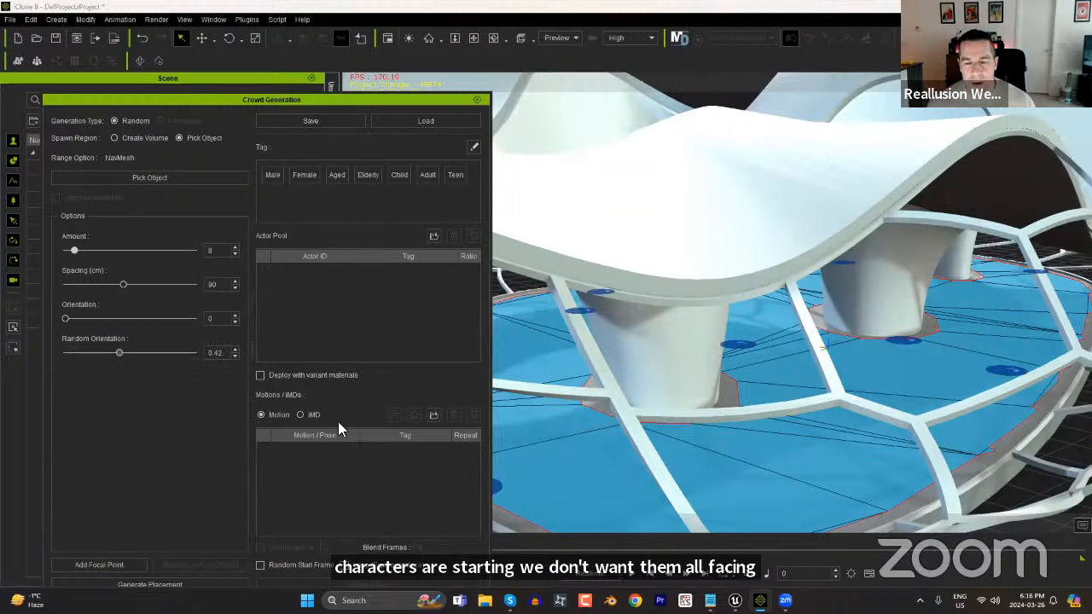
right_drag(695, 498, 870, 392)
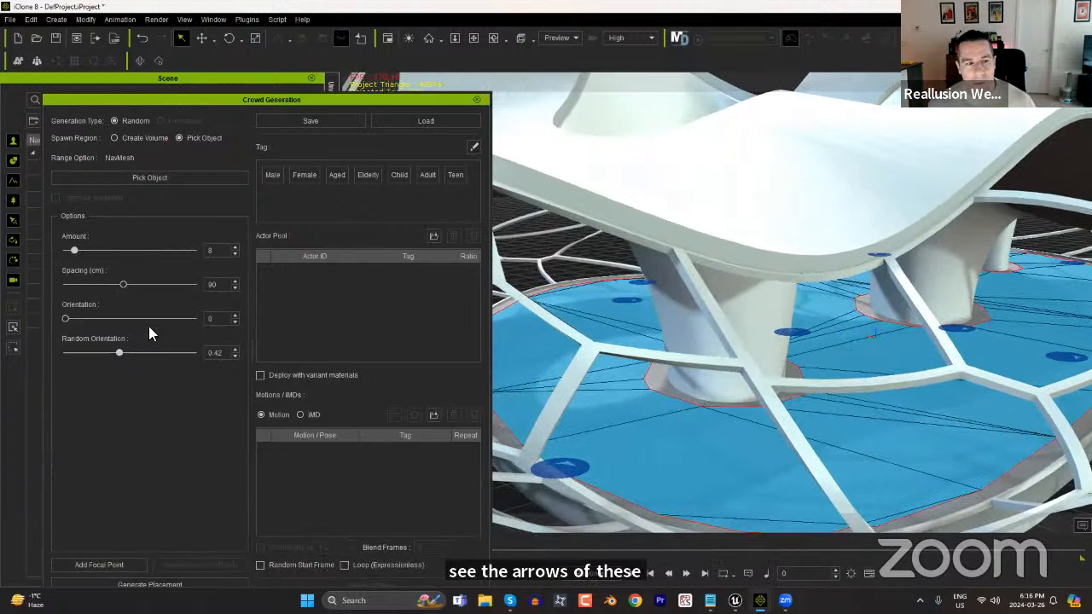
drag(121, 353, 230, 367)
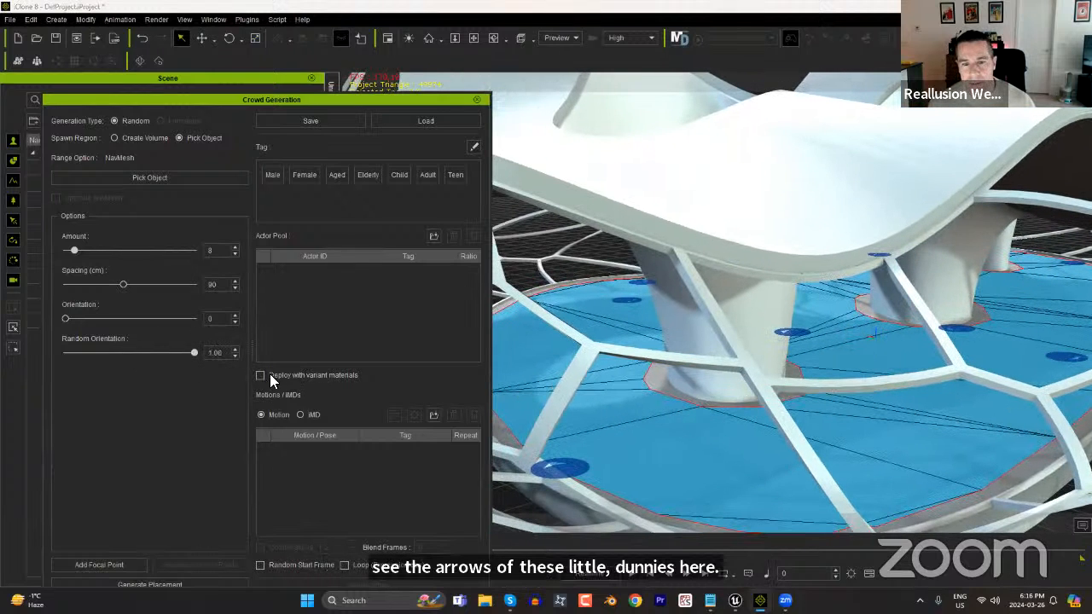
drag(119, 360, 1, 358)
drag(164, 345, 198, 346)
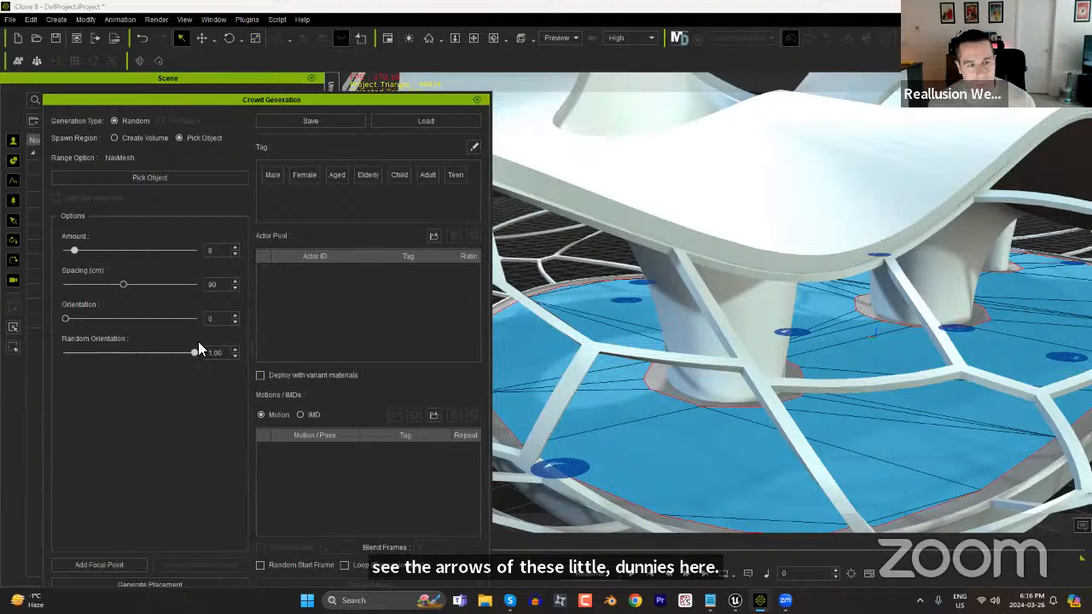
drag(83, 322, 135, 358)
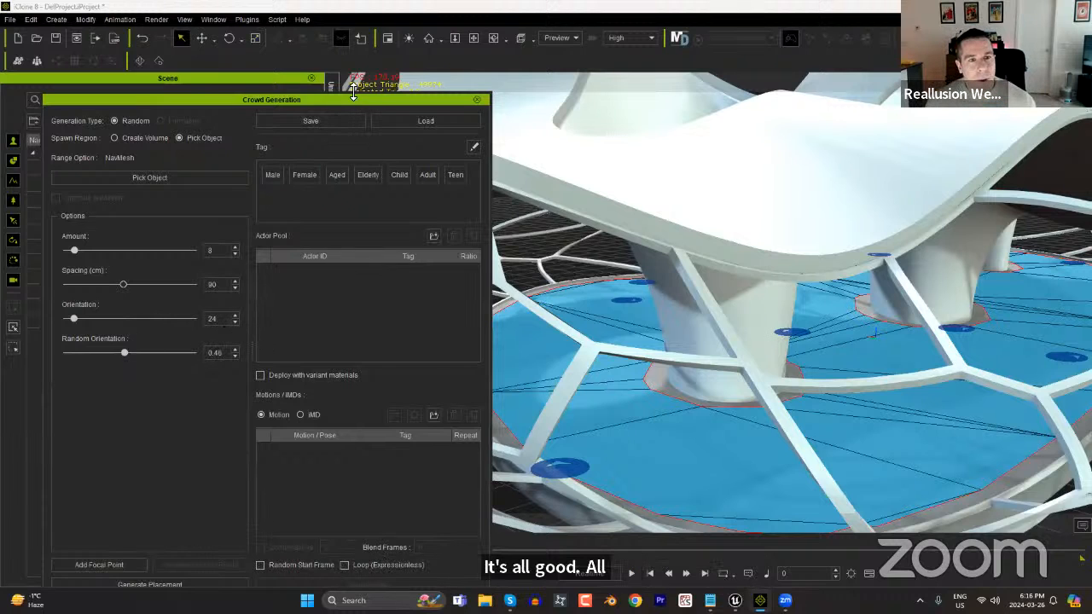
Move the Crowd Generation window clear of the content library and list all actor packs without the old search filter.
drag(345, 100, 343, 55)
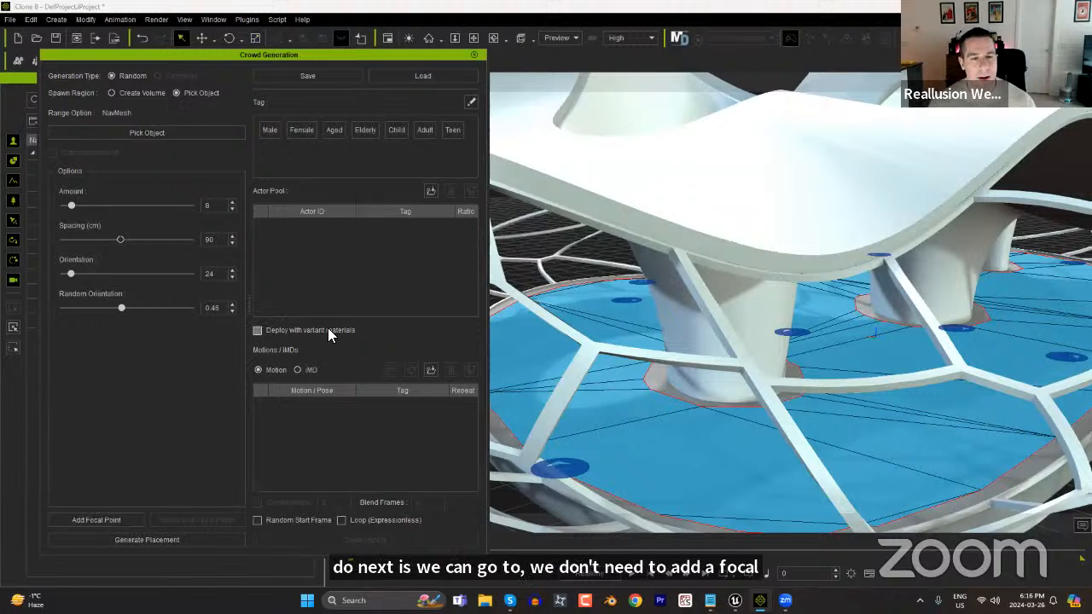
drag(355, 53, 790, 65)
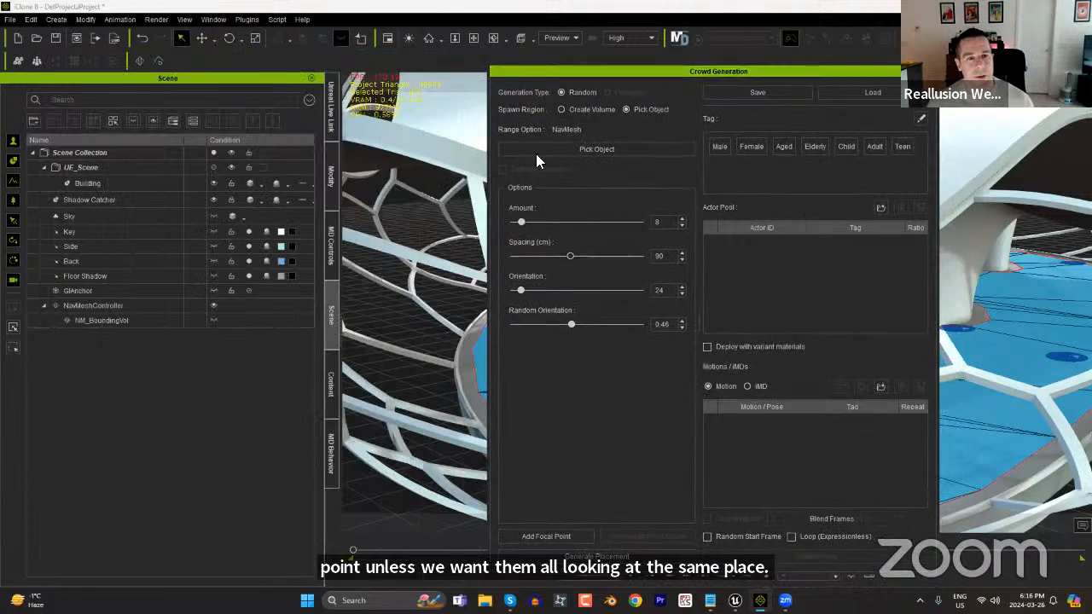
click(331, 385)
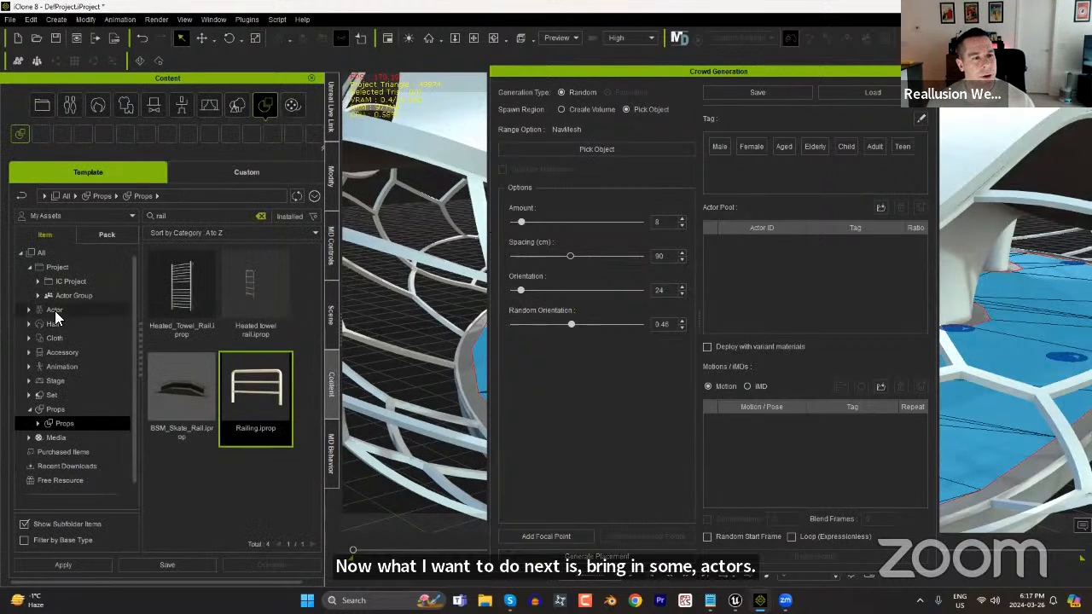
click(77, 309)
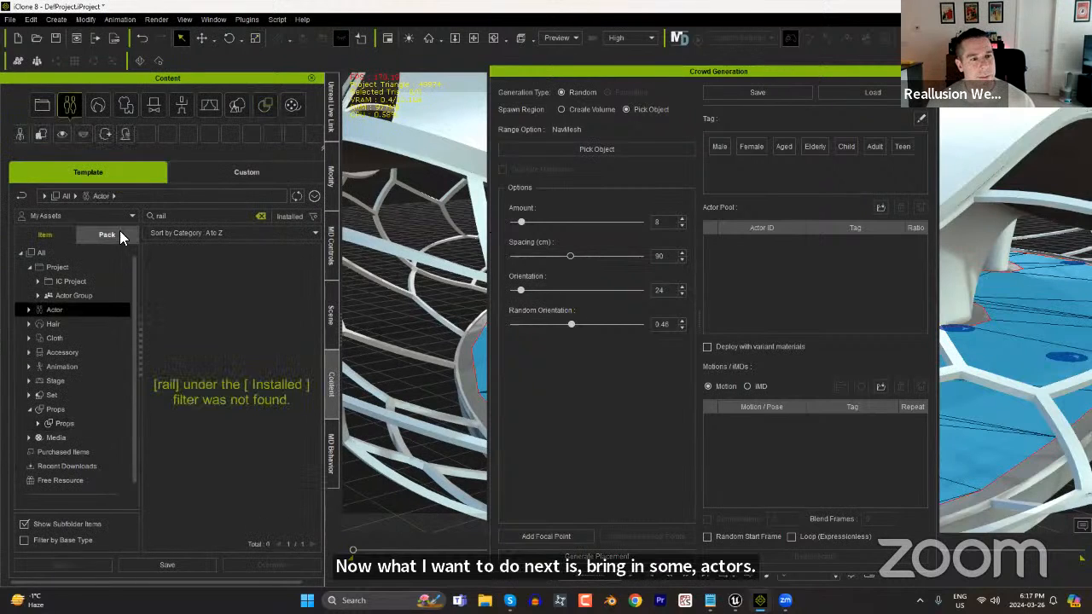
click(115, 232)
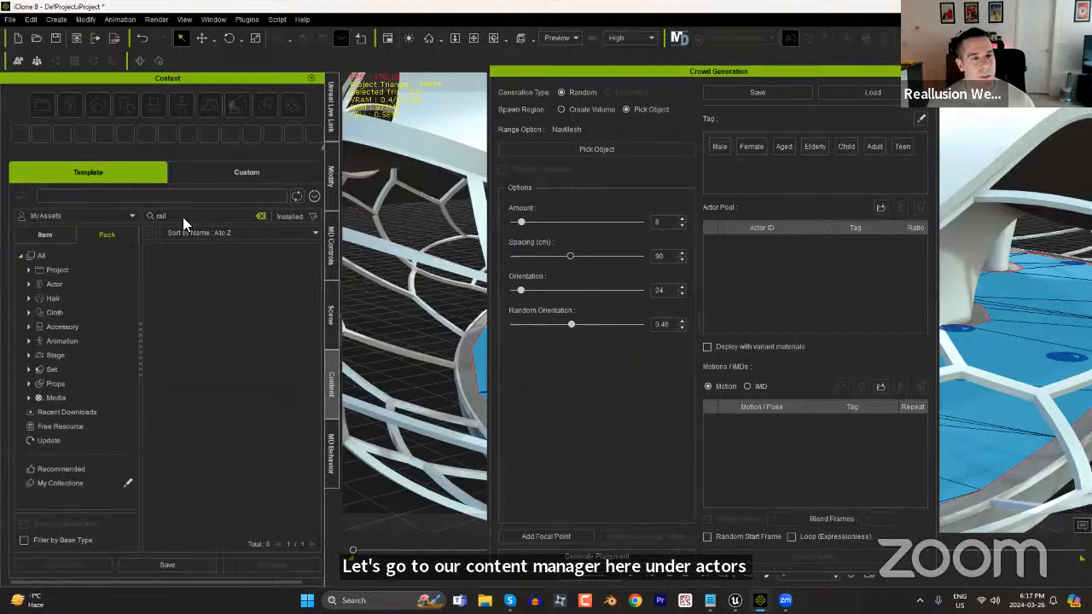
click(261, 215)
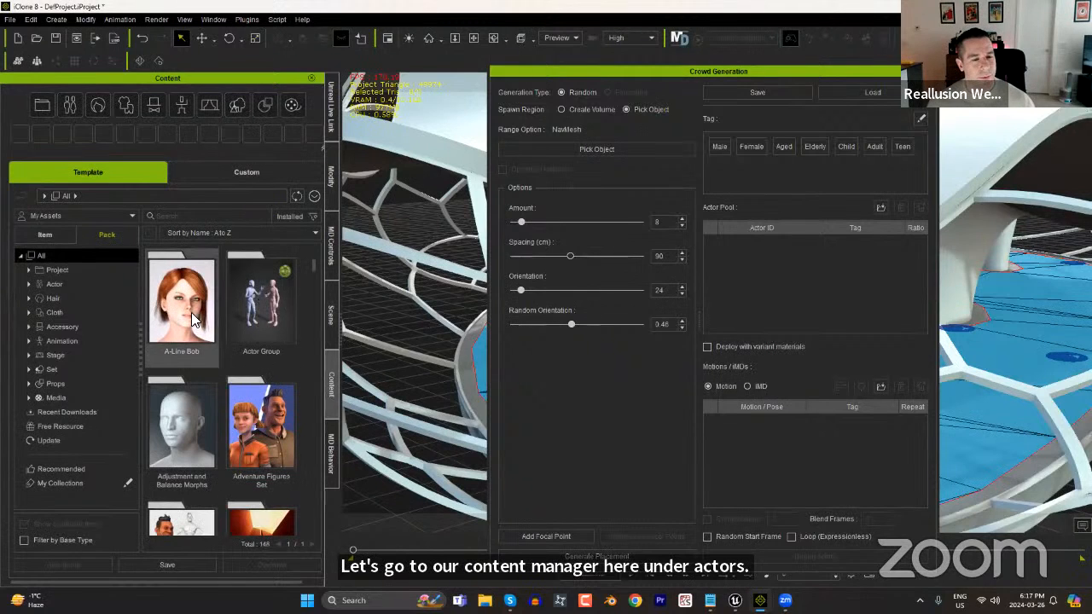
click(61, 285)
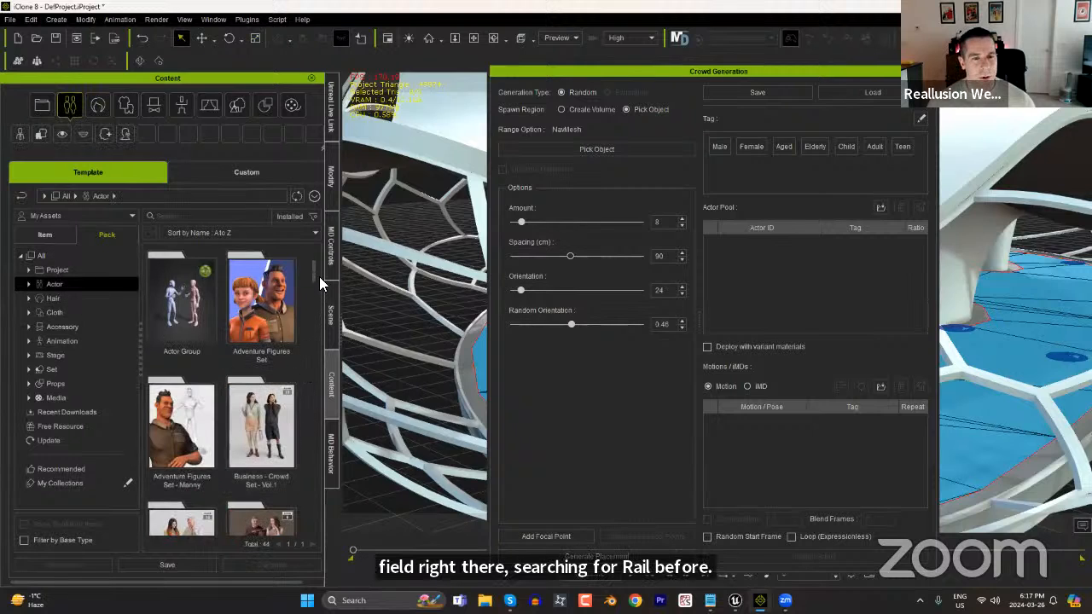
Add all avatars from the Business - Crowd Set - Vol.1 pack to the Actor Pool and review the list.
scroll(318, 290, down, 3)
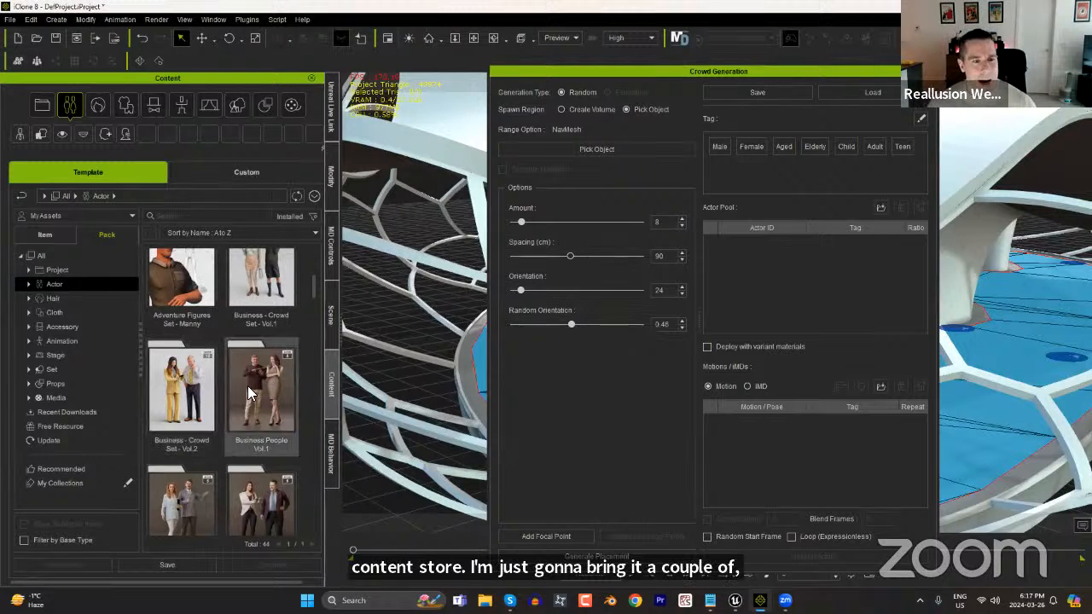
scroll(260, 375, up, 2)
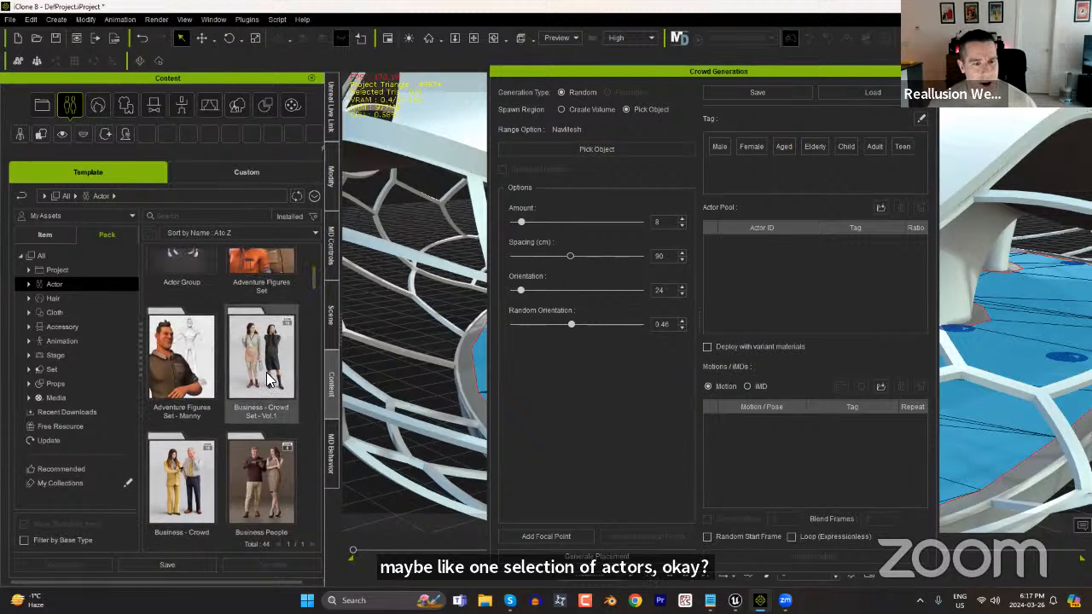
double_click(267, 380)
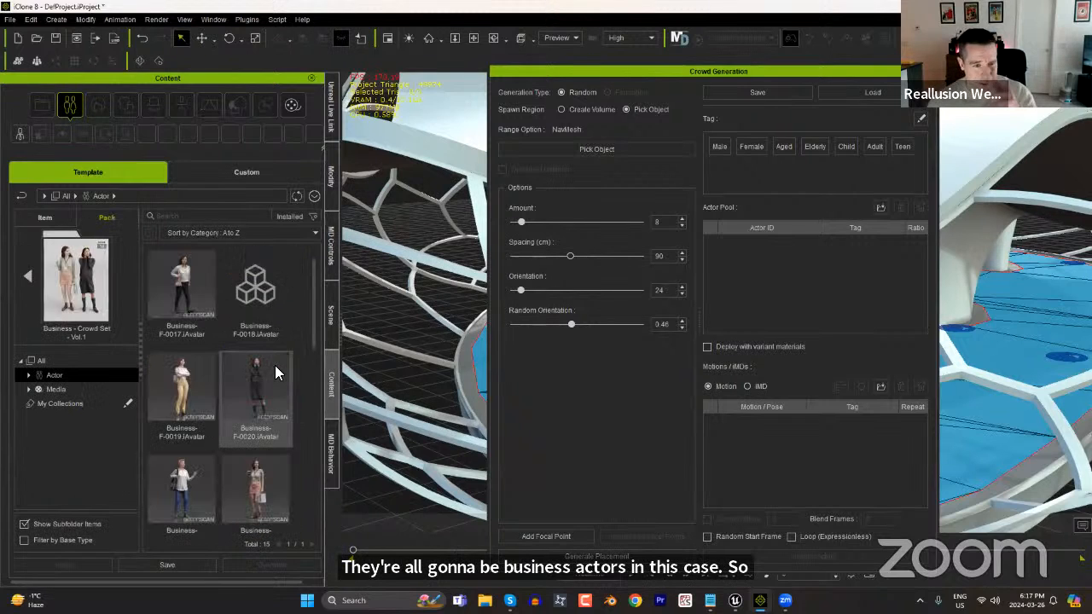
drag(311, 319, 311, 502)
click(185, 285)
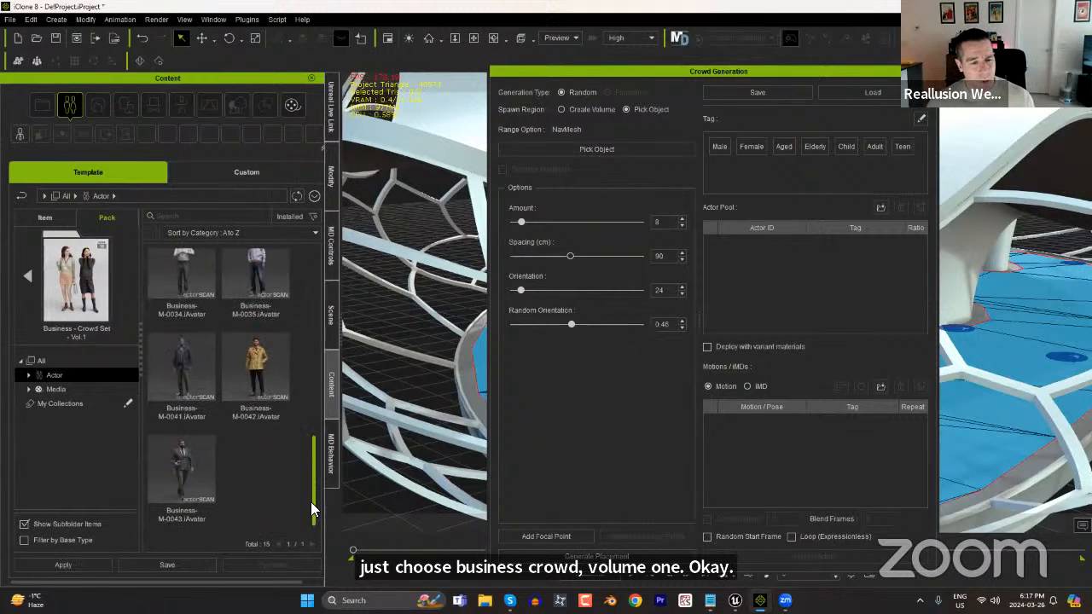
shift+click(198, 481)
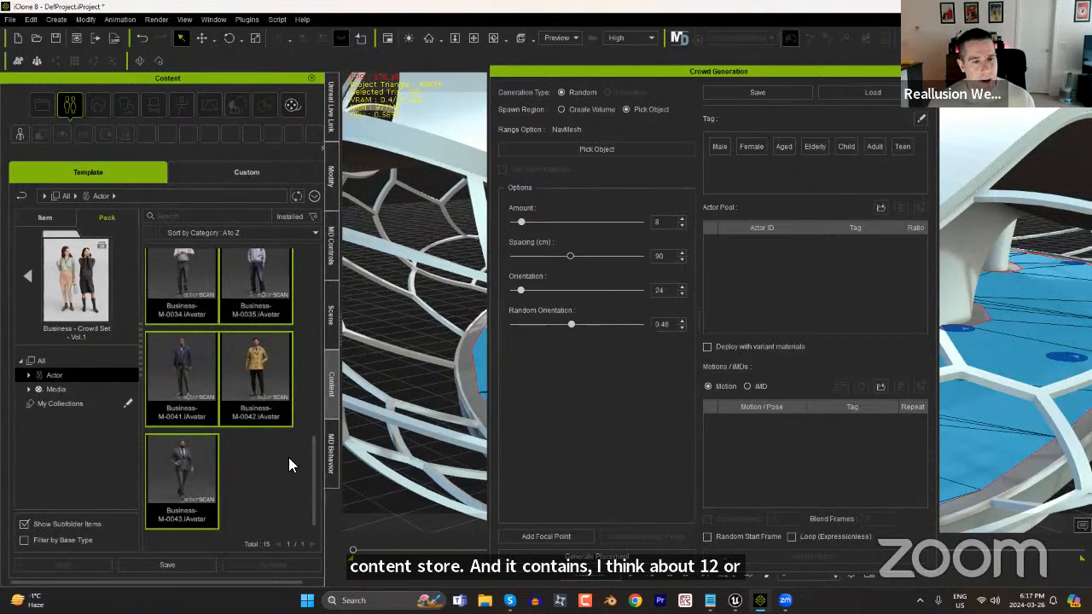
drag(246, 369, 788, 284)
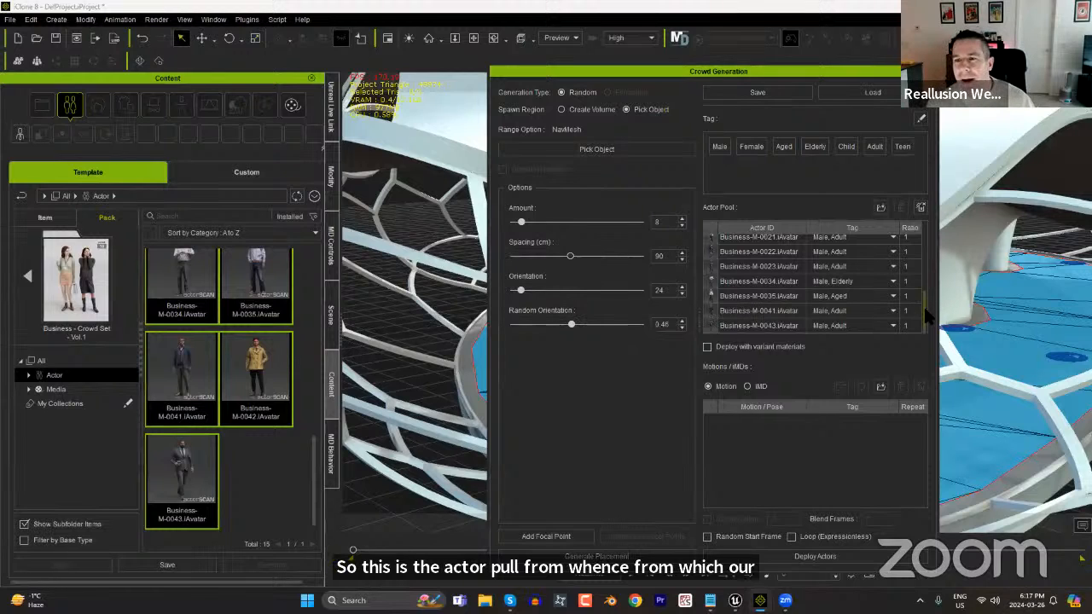
scroll(928, 315, up, 3)
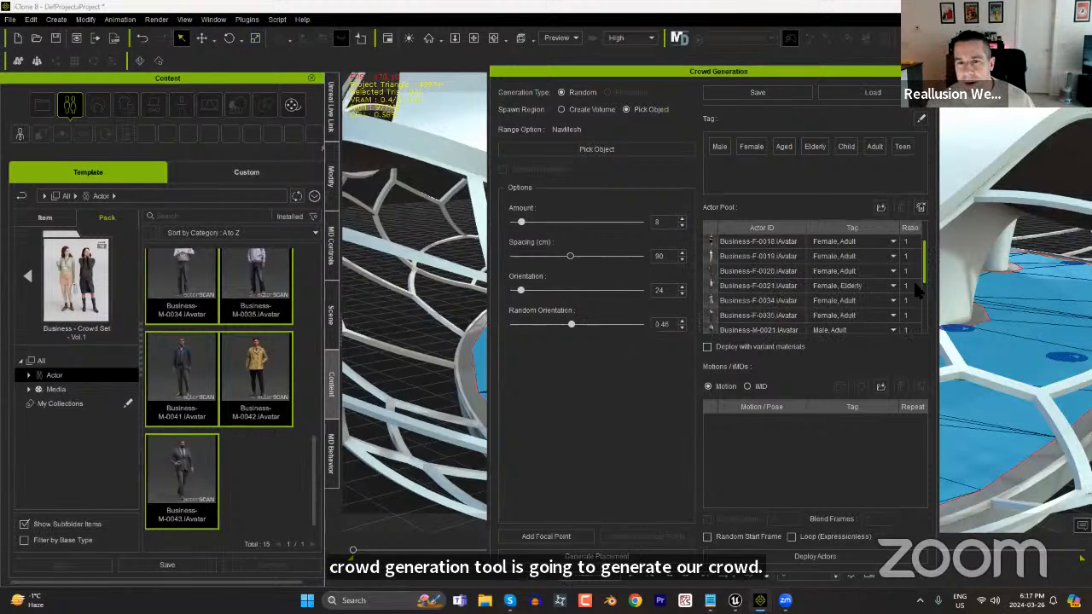
scroll(914, 278, down, 3)
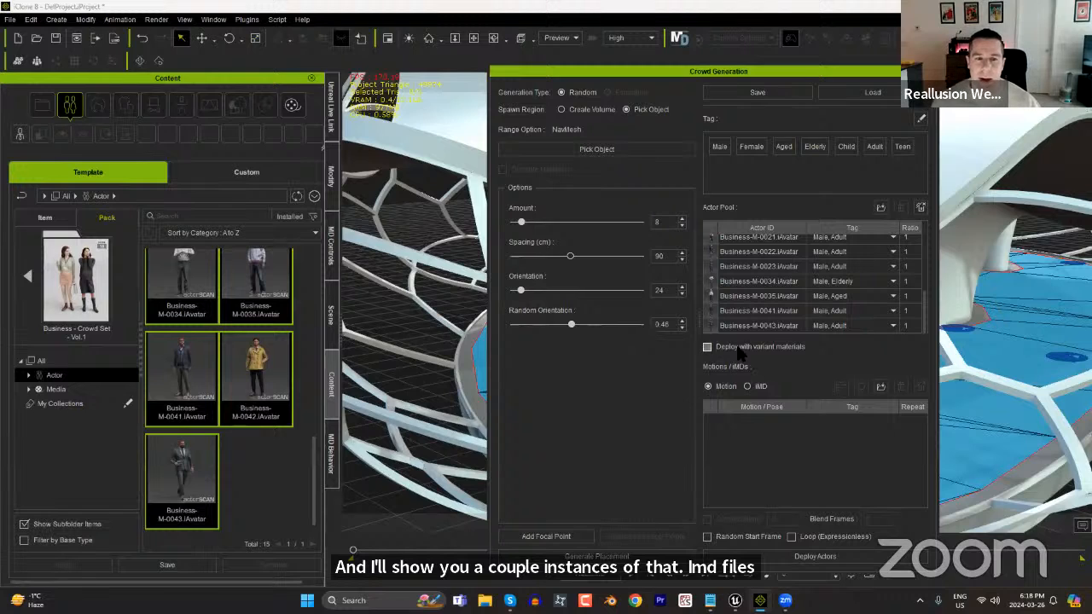
Leave the actor pack and open the Motion Director pack in the Motion Director animation category.
click(29, 282)
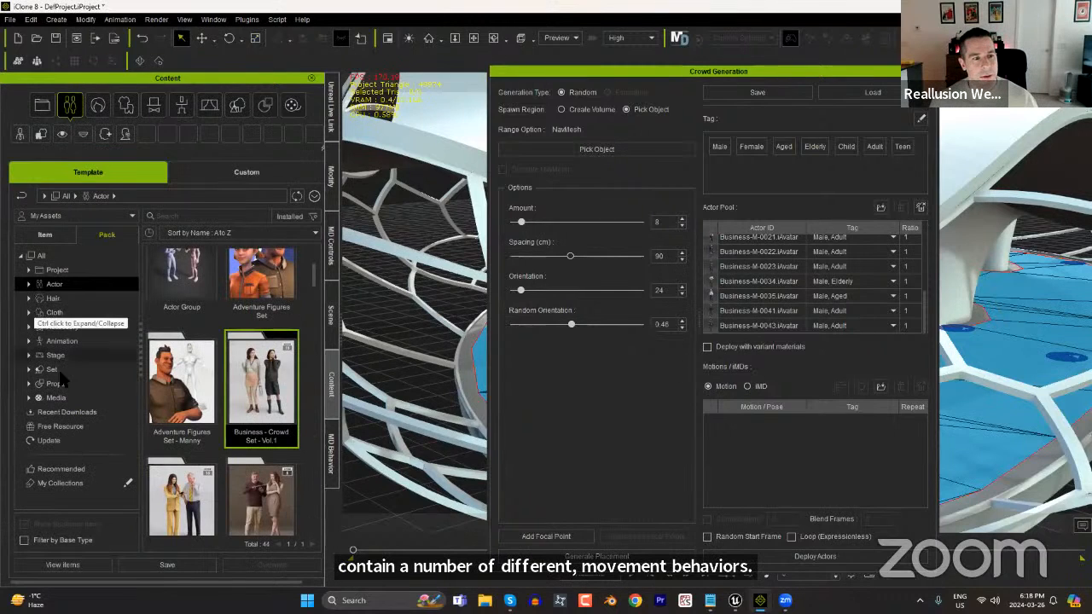
click(72, 344)
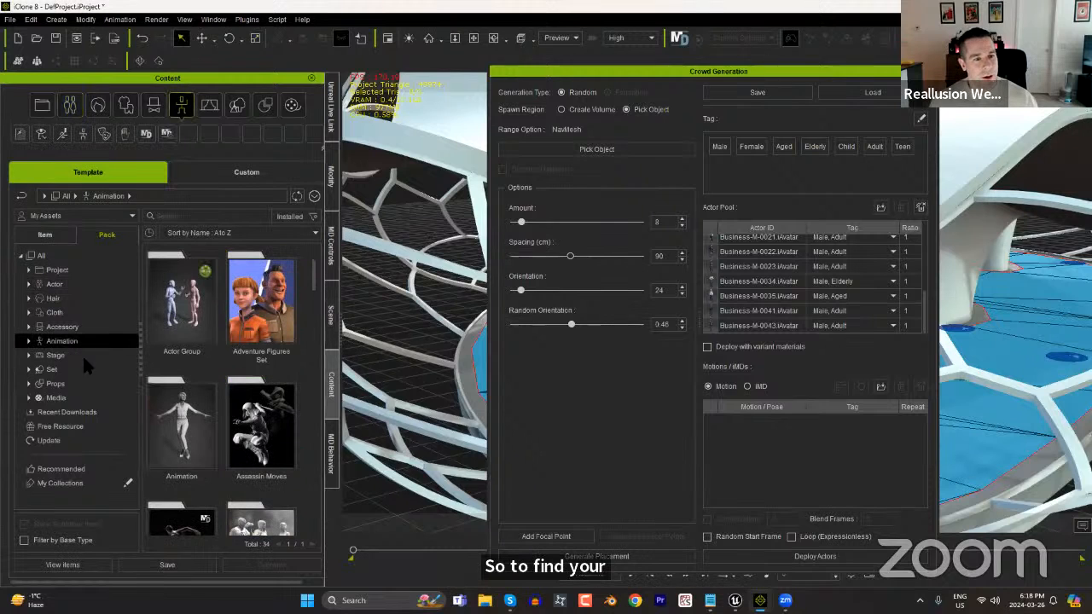
click(28, 340)
click(86, 440)
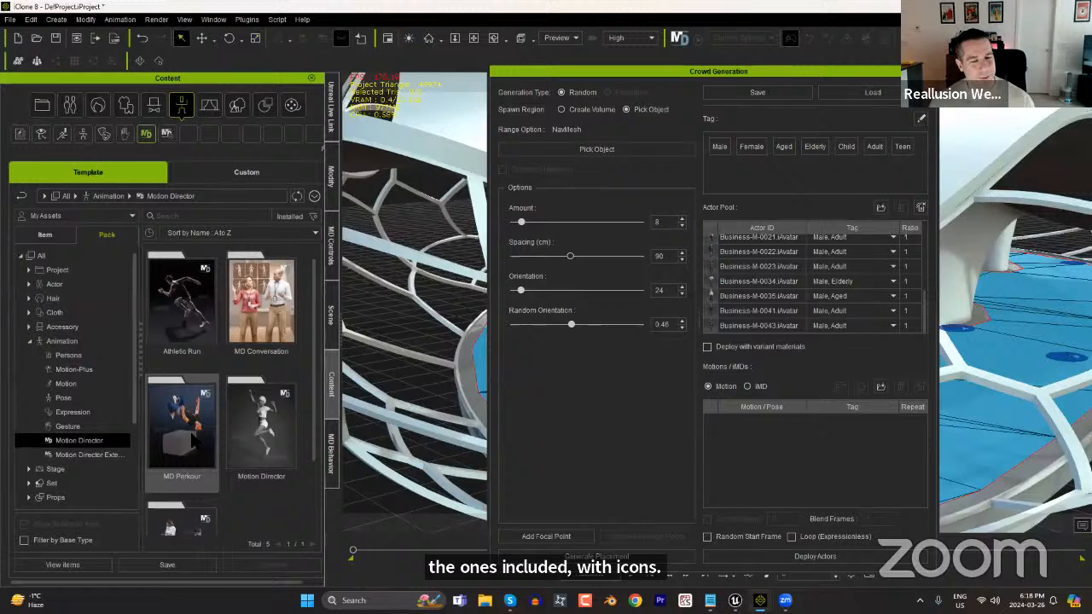
double_click(251, 424)
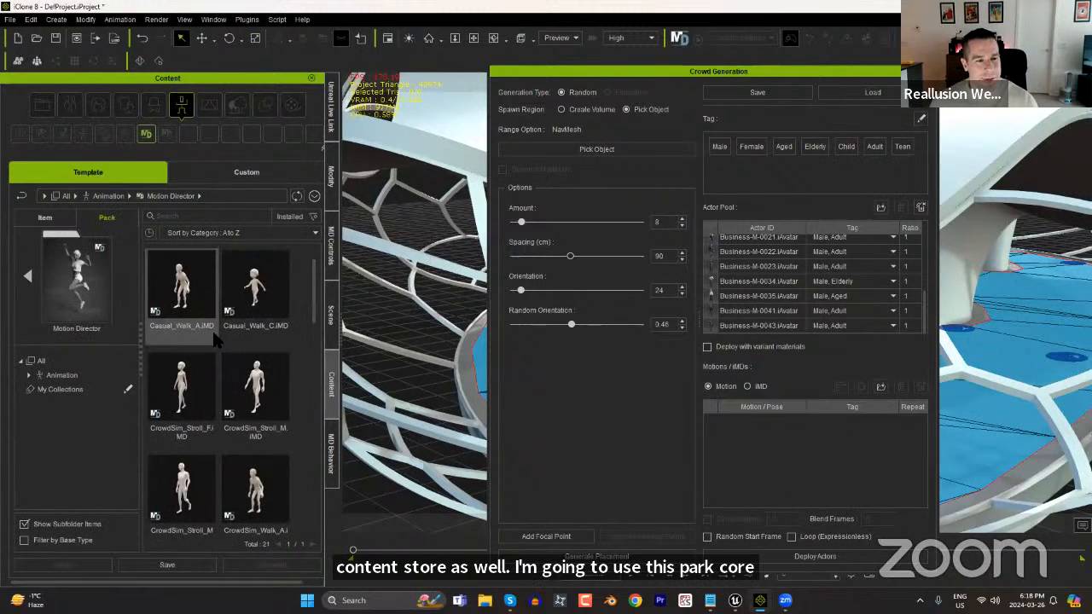
Switch the crowd's movement source to iMD and add CrowdSim_Stroll_M and CrowdSim_Stroll_F to its list.
scroll(313, 353, down, 2)
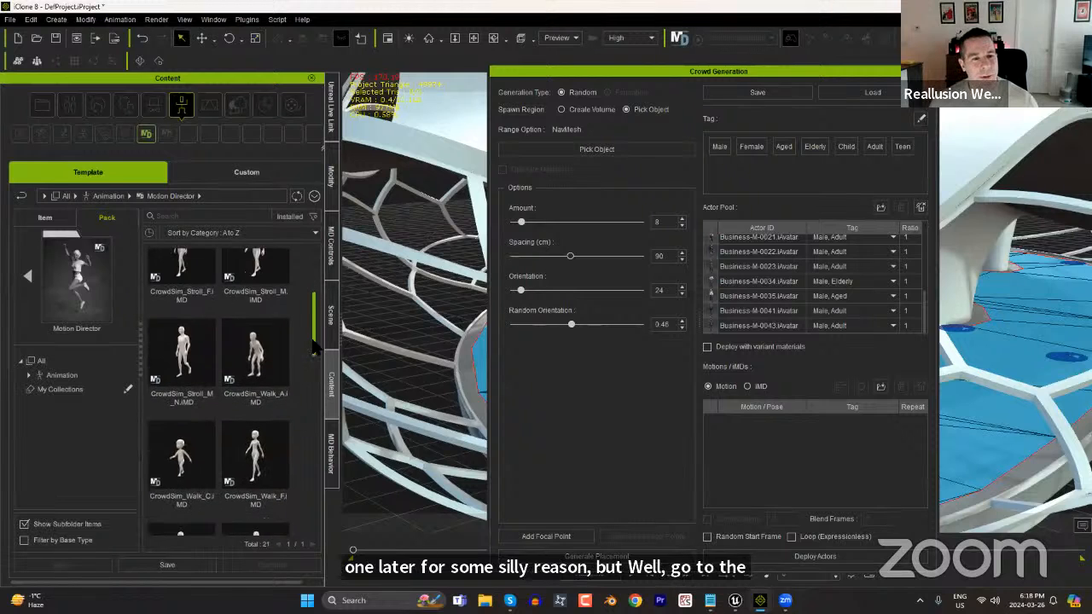
scroll(314, 346, up, 2)
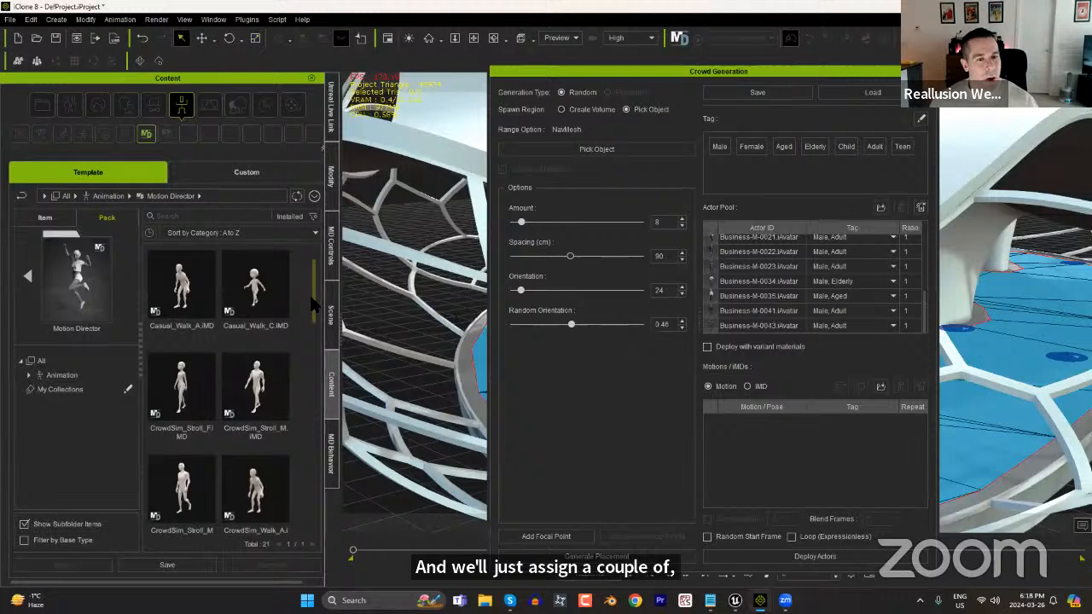
scroll(275, 345, down, 1)
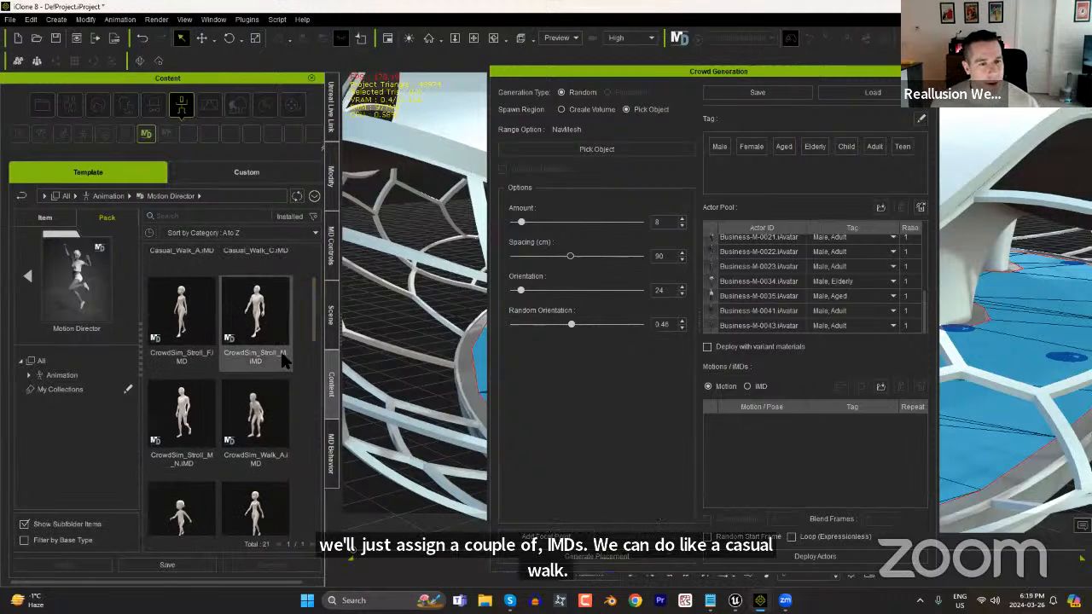
drag(263, 326, 747, 419)
click(747, 386)
drag(260, 326, 800, 457)
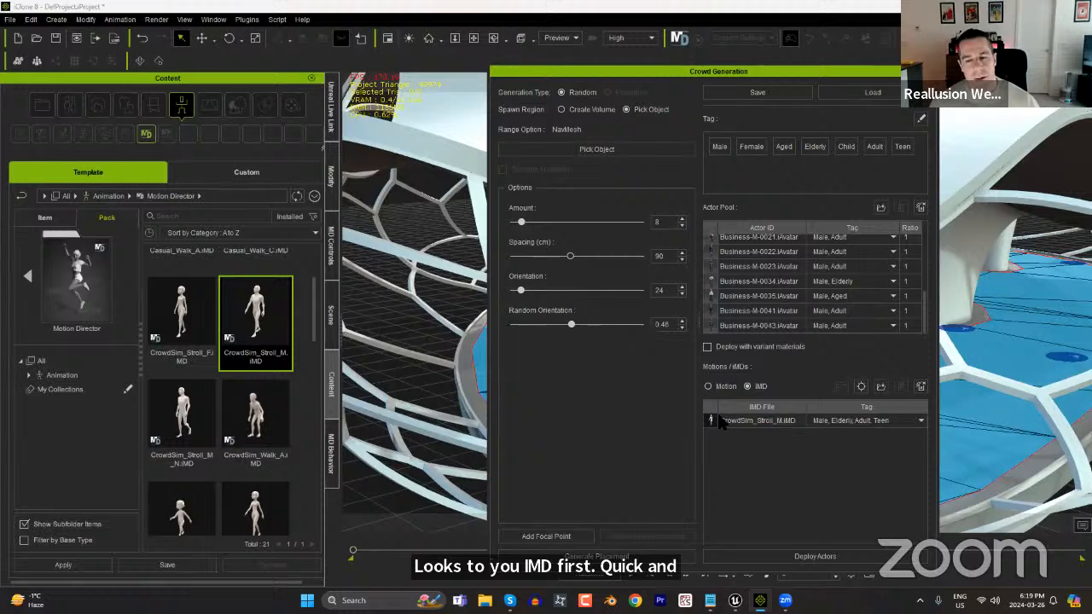
drag(181, 317, 759, 465)
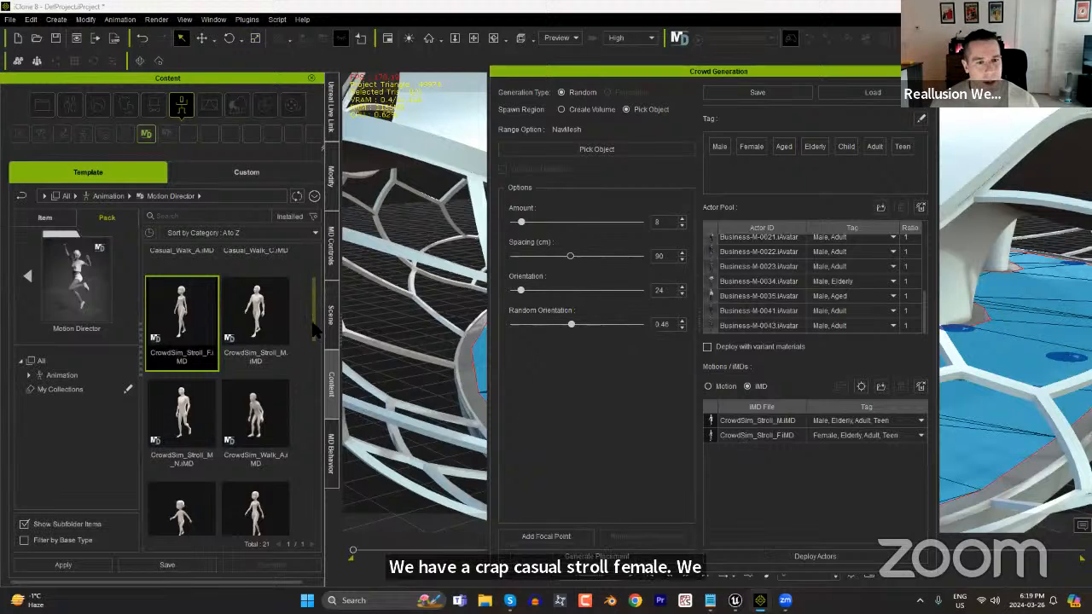
Add the CrowdSim_Walk_M_N and CrowdSim_Walk_F behaviors to the crowd's iMD list.
scroll(312, 333, down, 5)
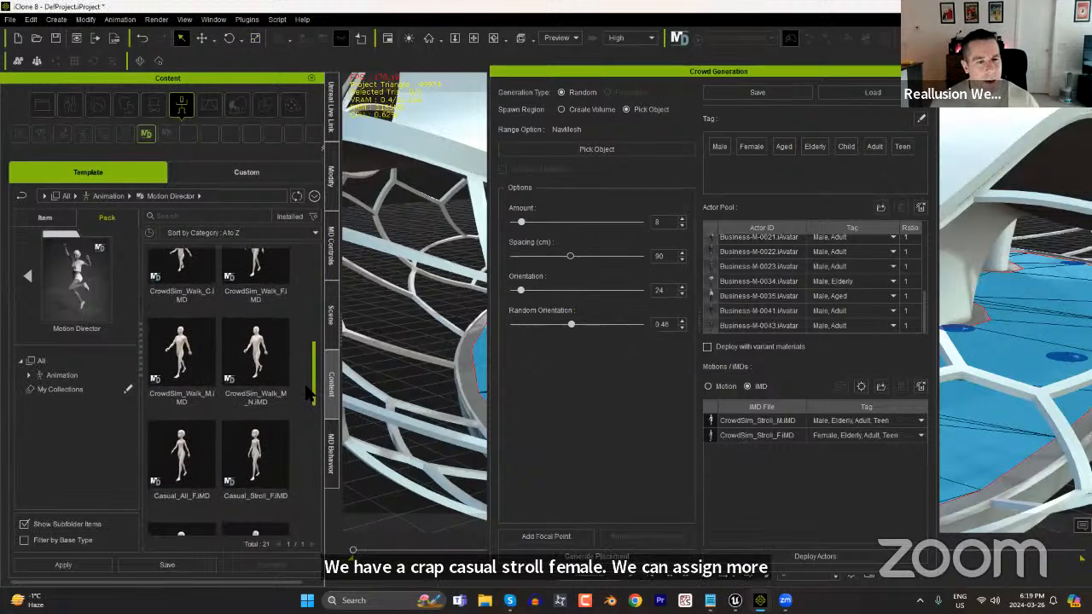
drag(256, 362, 780, 483)
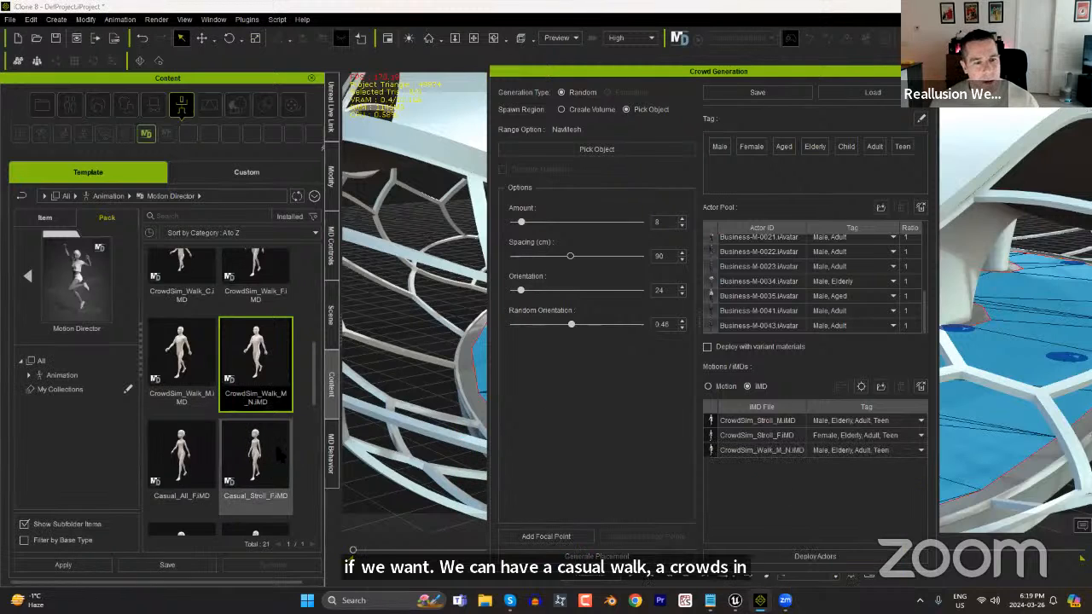
scroll(315, 364, up, 1)
scroll(316, 363, up, 1)
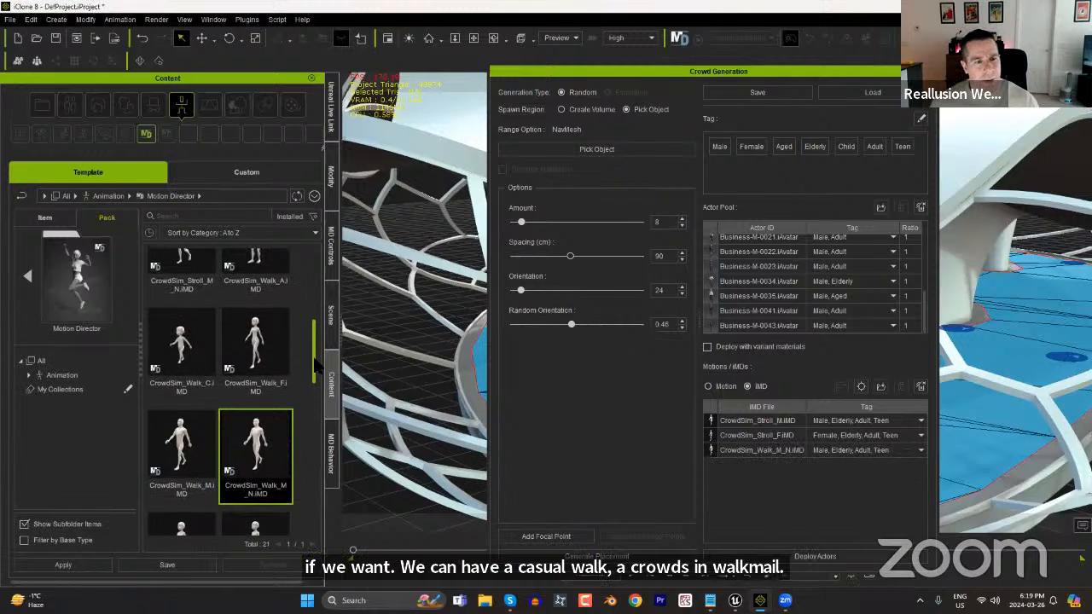
click(252, 350)
drag(253, 350, 760, 485)
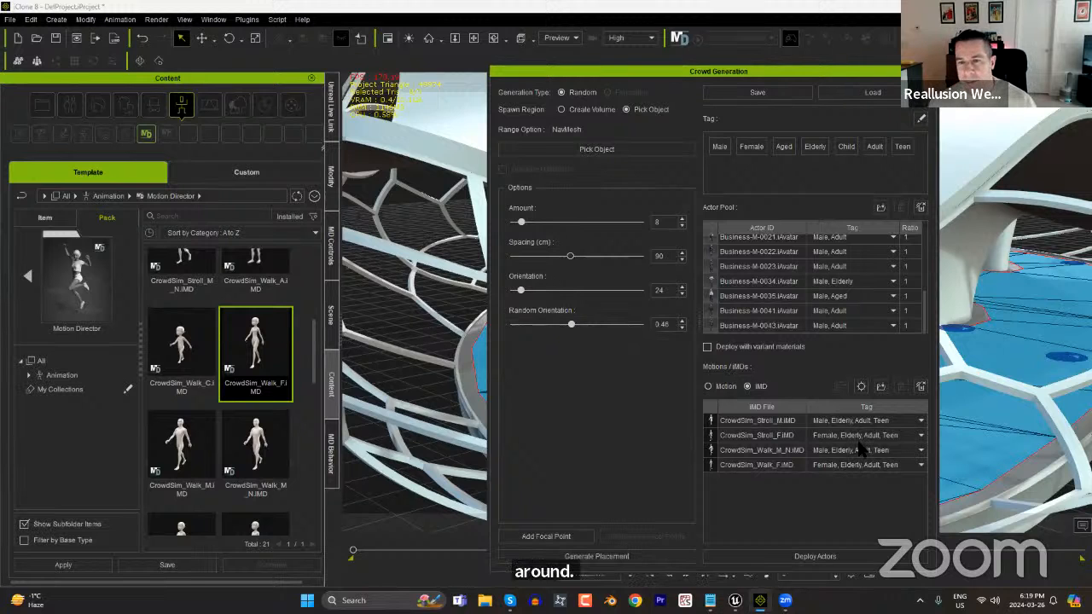
Generate random crowd placements on the NavMesh repeatedly until the eight spawn points are well spread across the pavilion floor.
drag(751, 75, 387, 55)
middle_drag(864, 388, 845, 376)
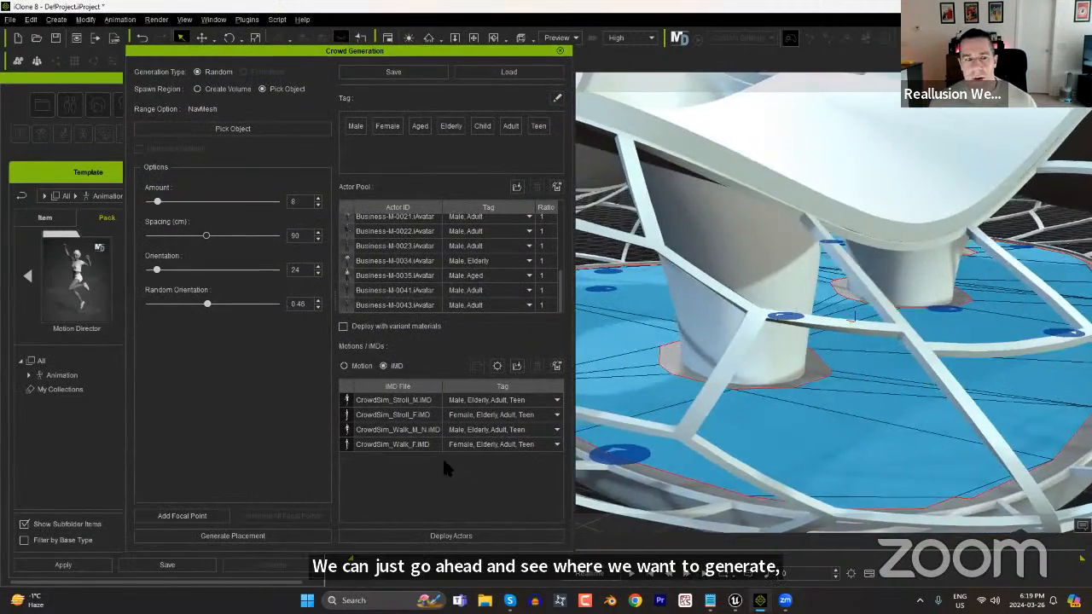
click(254, 538)
click(255, 540)
click(261, 540)
click(261, 536)
middle_drag(755, 438, 865, 438)
click(271, 540)
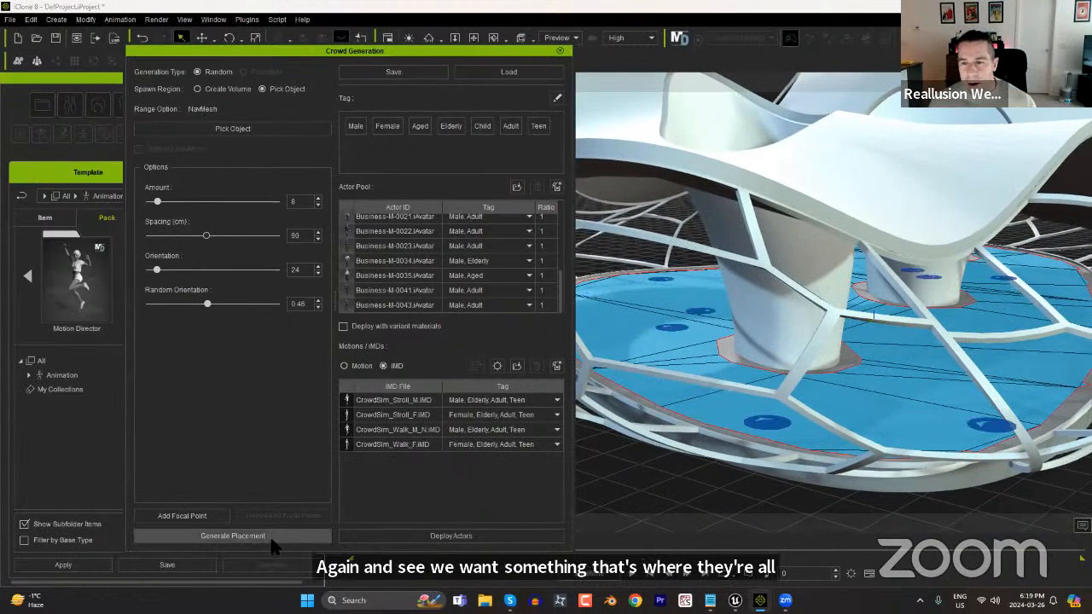
middle_drag(983, 356, 998, 390)
Deploy the actors at the generated placement points and close the crowd generation settings.
click(432, 536)
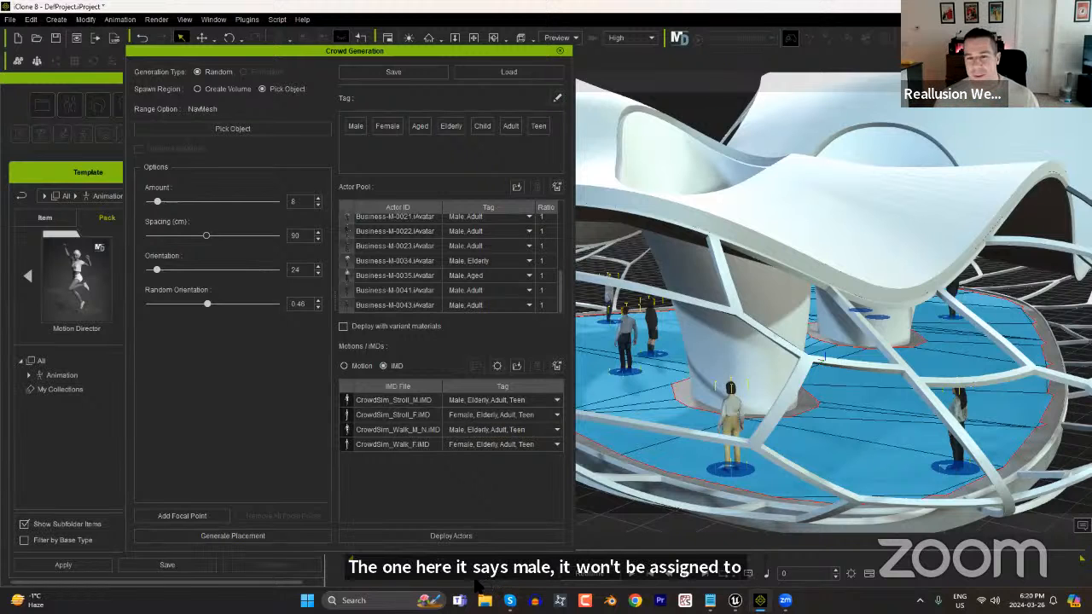
right_drag(874, 386, 858, 399)
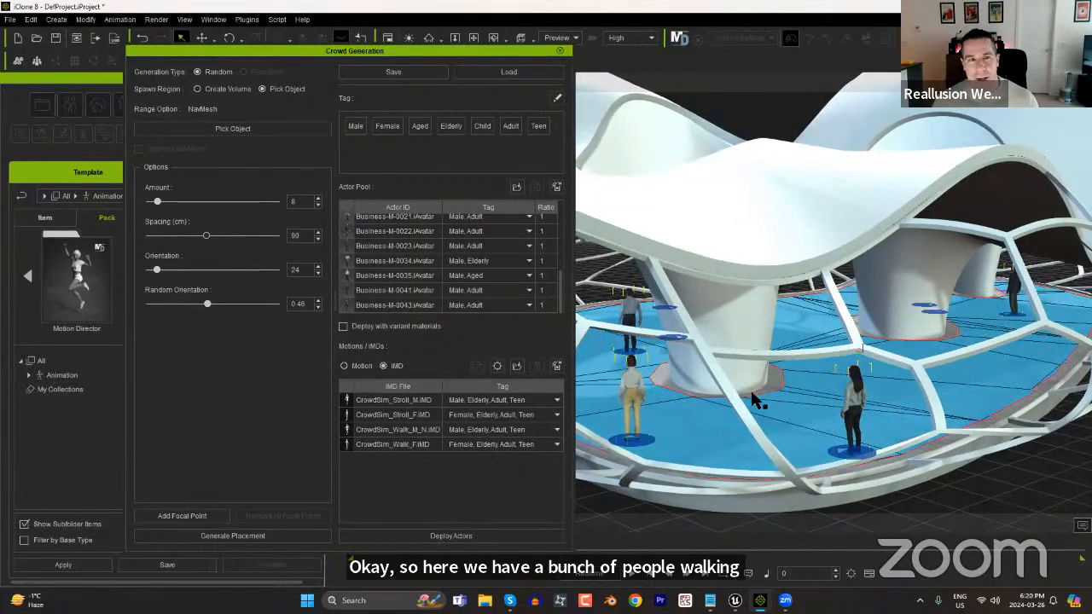
click(562, 53)
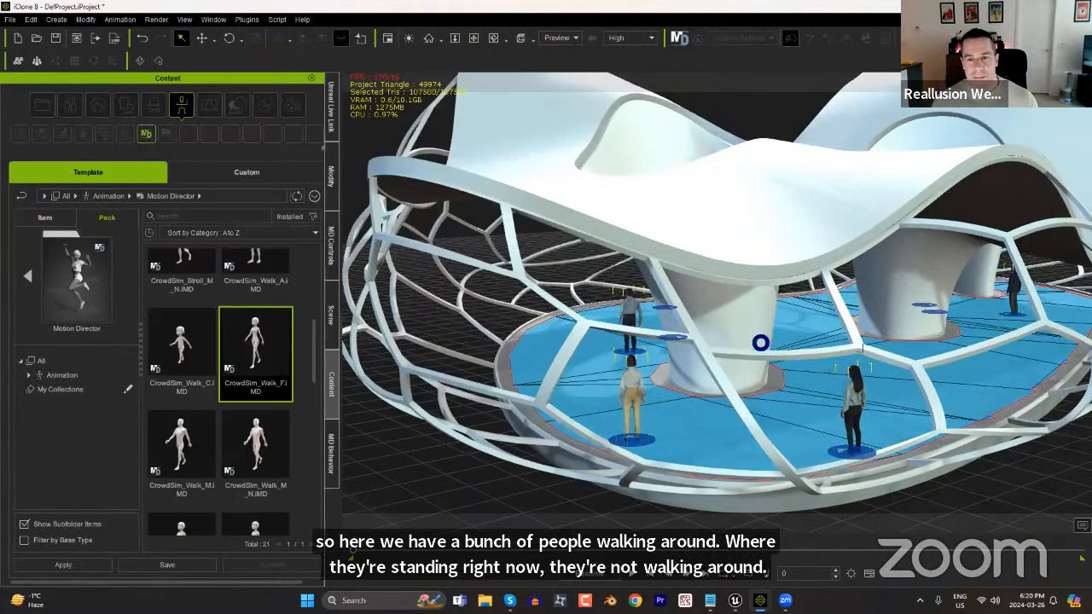
Play the timeline to check whether the deployed crowd moves, and return to the first frame.
right_drag(826, 375, 789, 379)
click(633, 579)
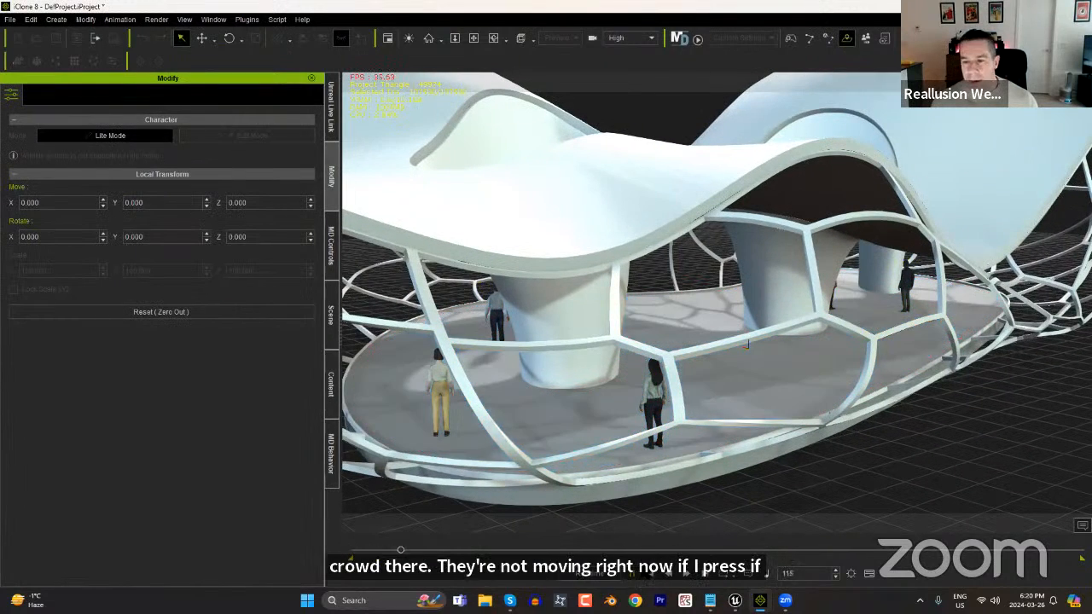
click(650, 573)
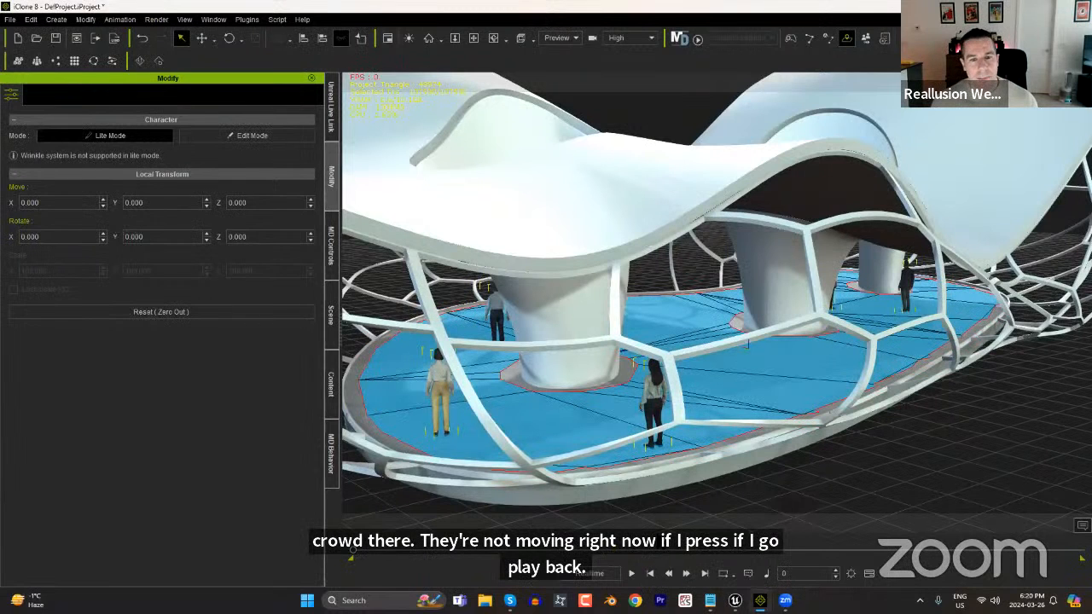
Open the Motion Director controls and set the crowd's Idle / Move Ratio fully to Move.
click(332, 245)
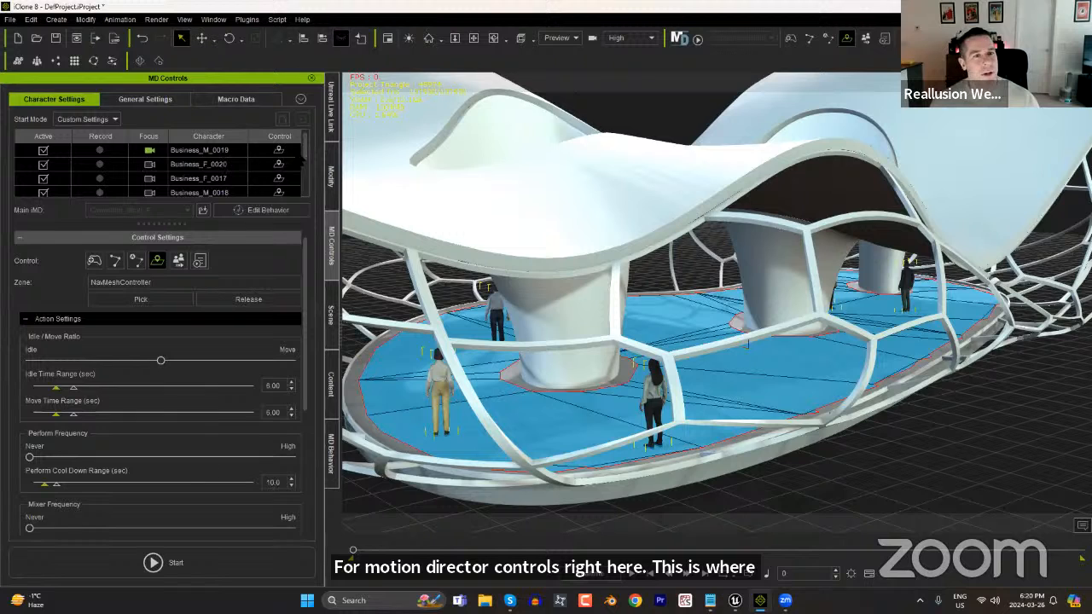
mouse_move(305, 148)
mouse_down()
mouse_move(314, 189)
mouse_move(320, 147)
mouse_up()
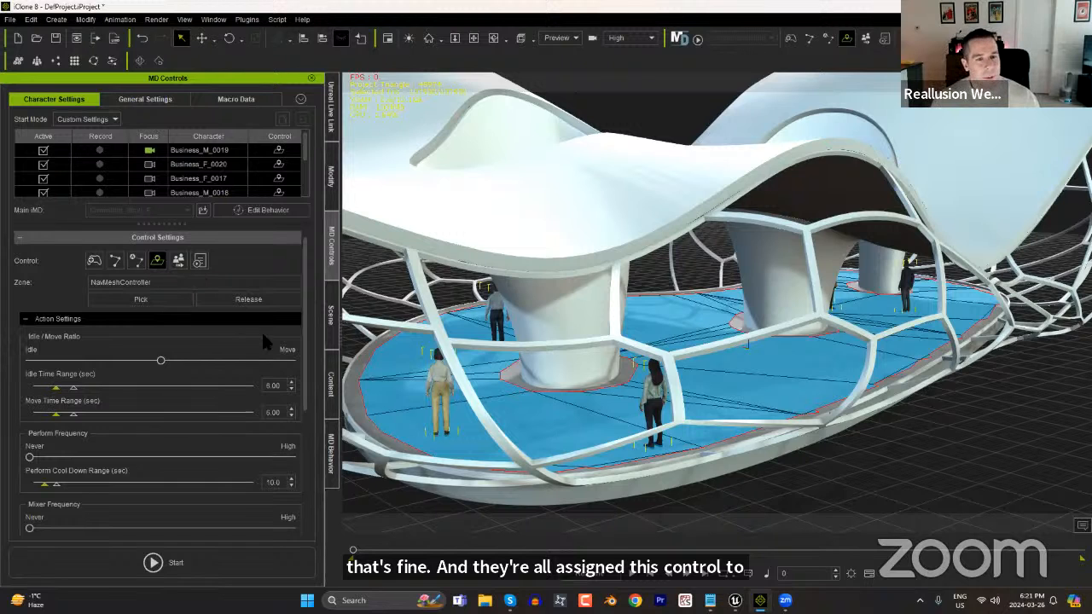
scroll(303, 324, down, 2)
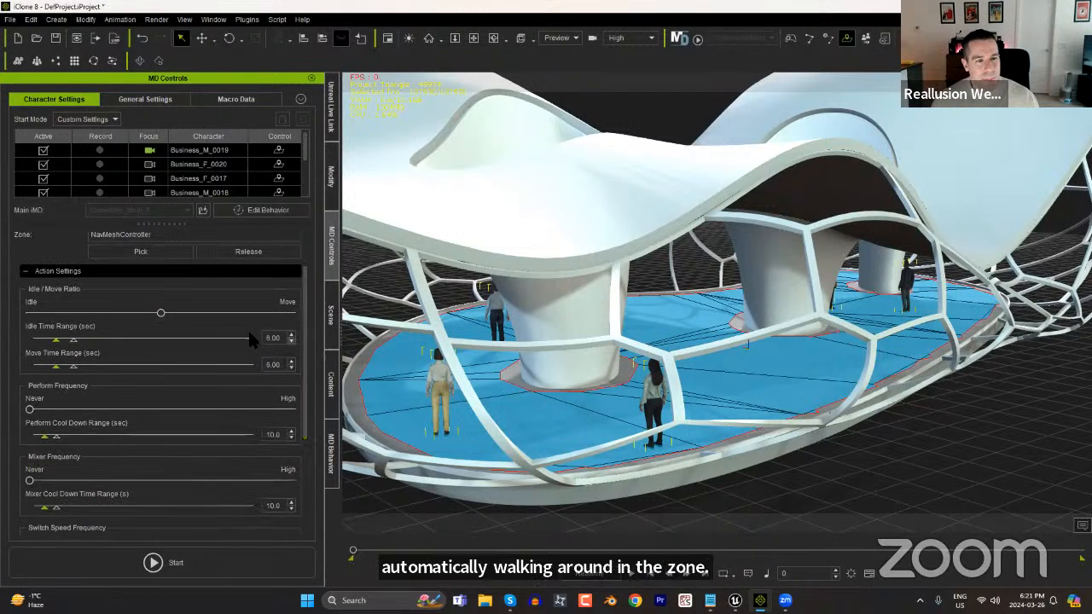
drag(162, 313, 286, 314)
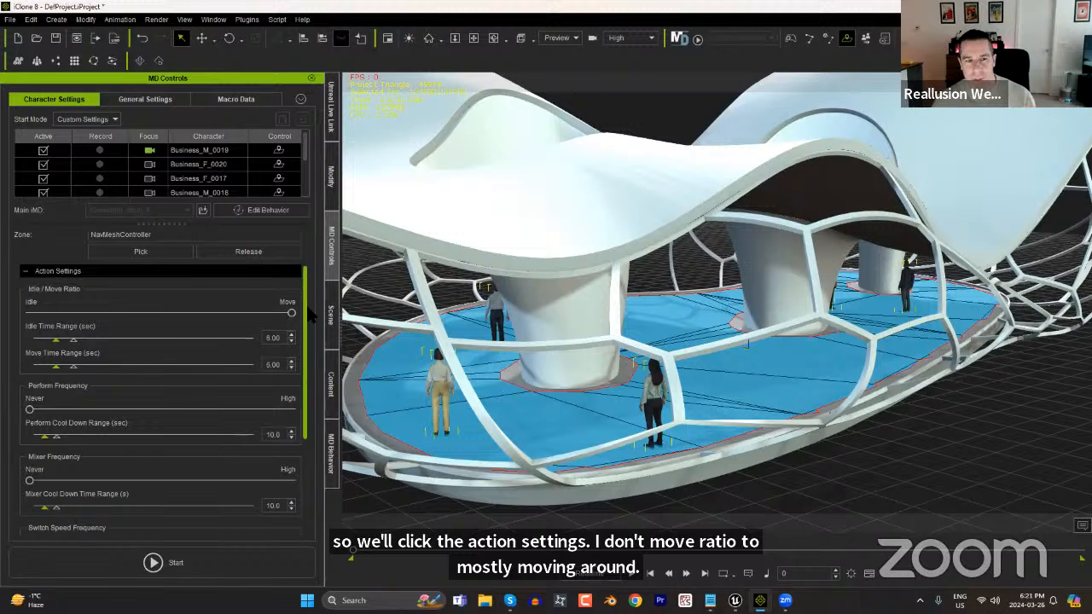
Review the remaining action settings, the general and macro data settings, and the MD Behavior pages, returning to the character settings.
scroll(310, 315, down, 5)
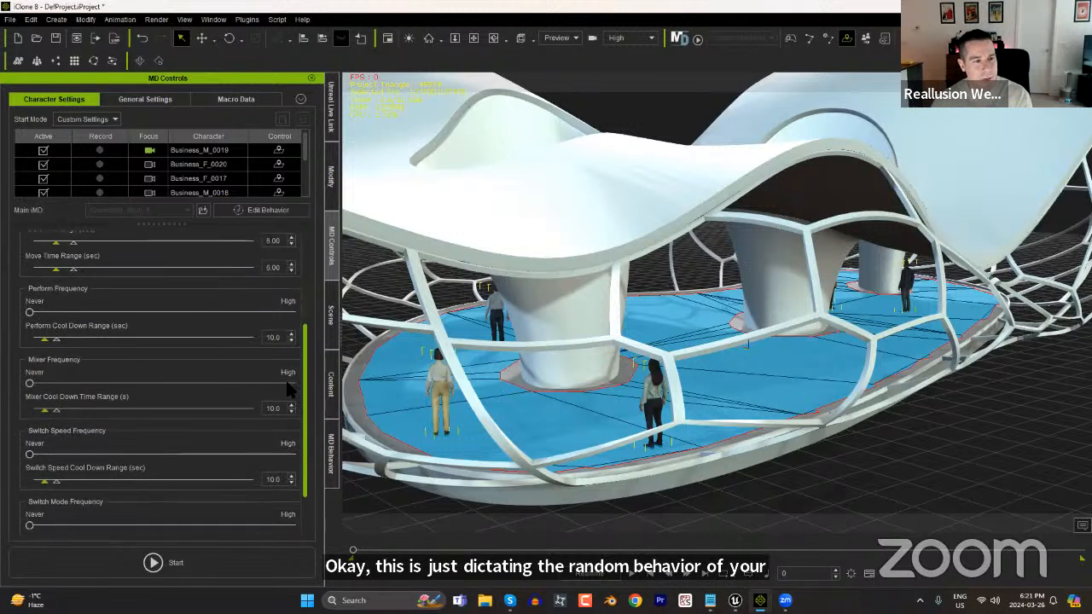
scroll(270, 258, up, 5)
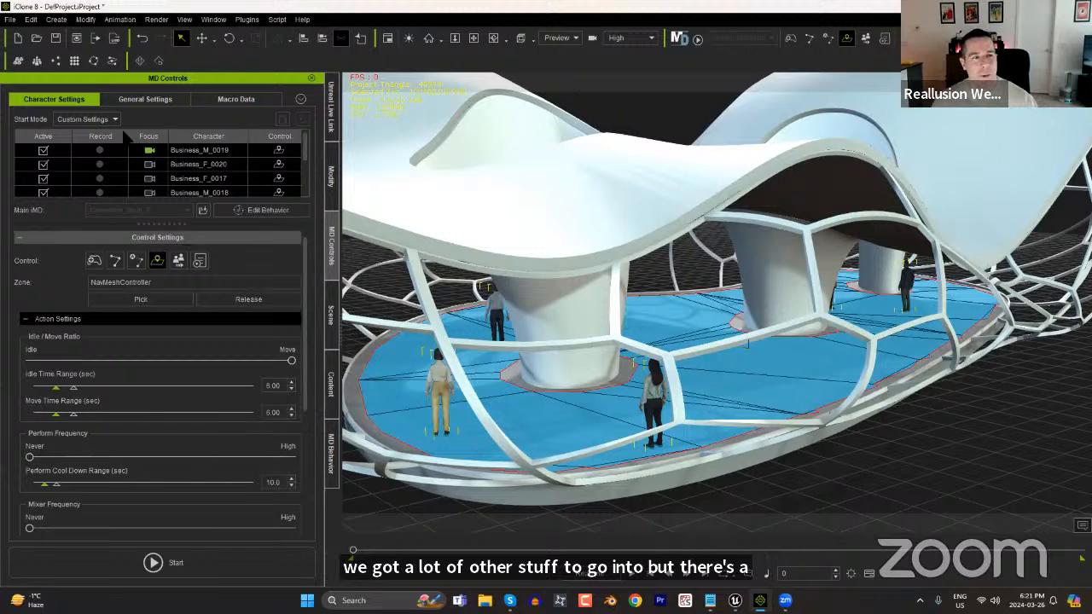
click(140, 100)
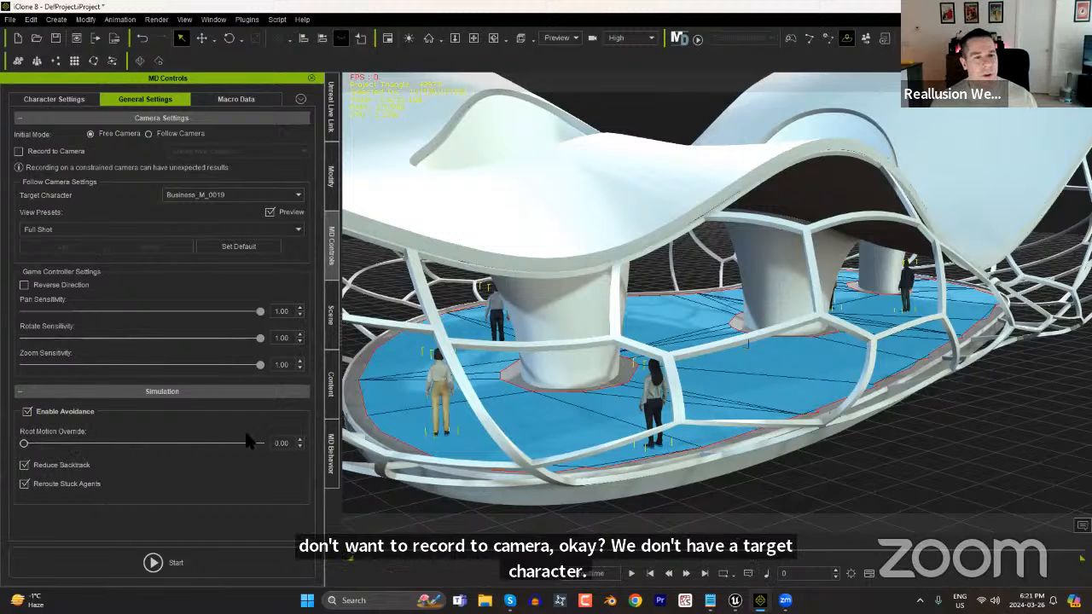
click(237, 101)
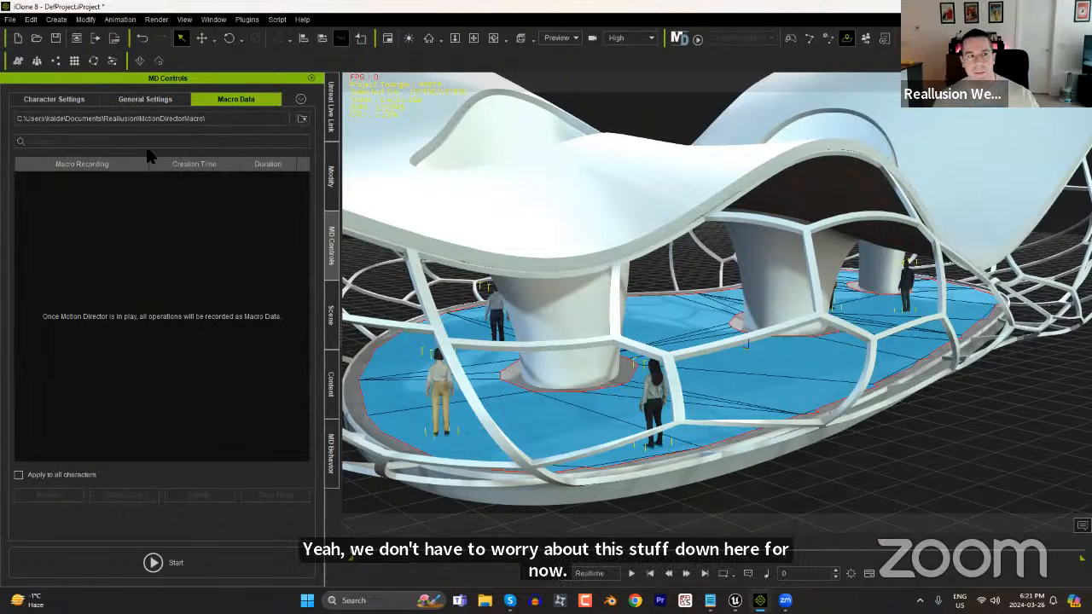
click(53, 99)
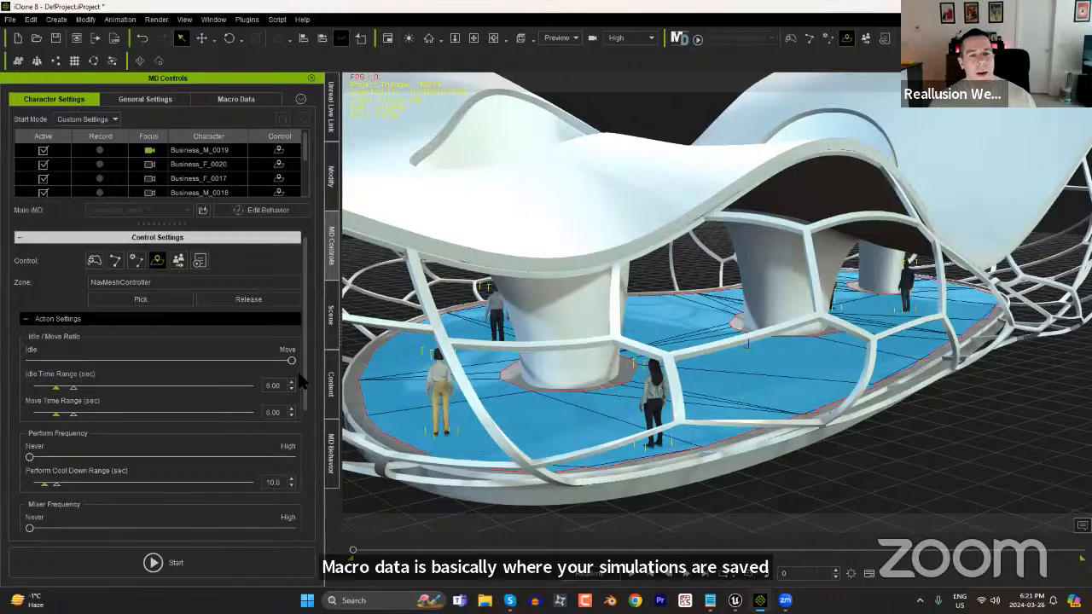
click(333, 472)
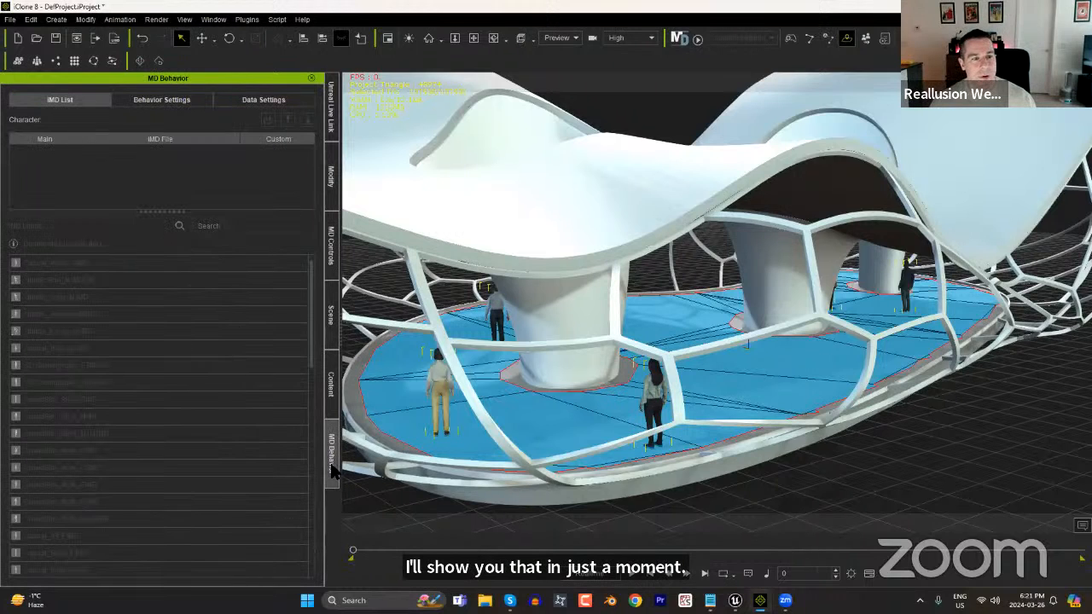
click(166, 100)
click(252, 101)
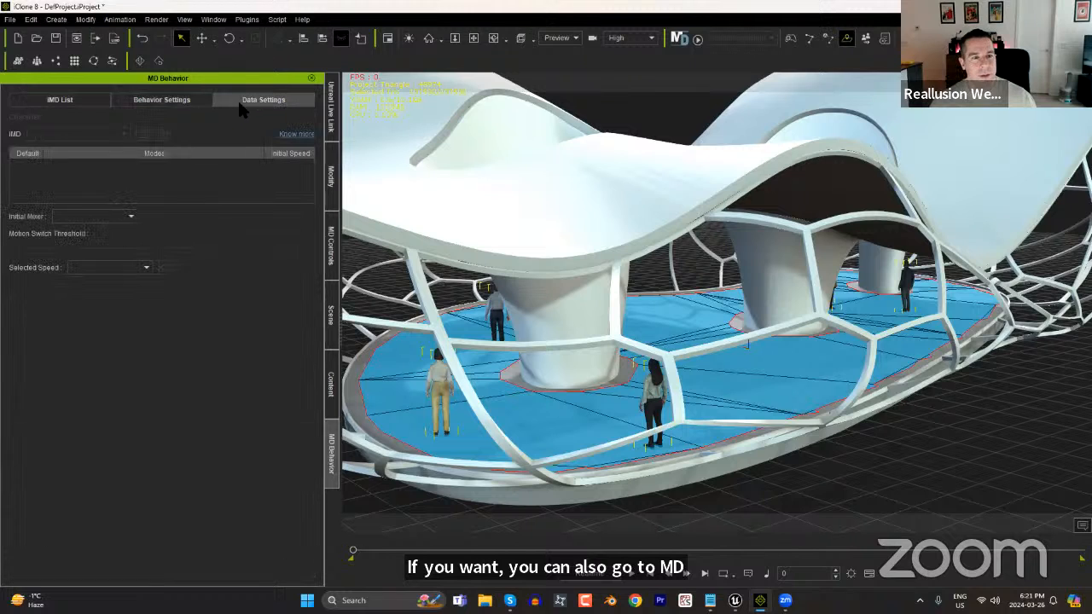
click(170, 101)
click(80, 102)
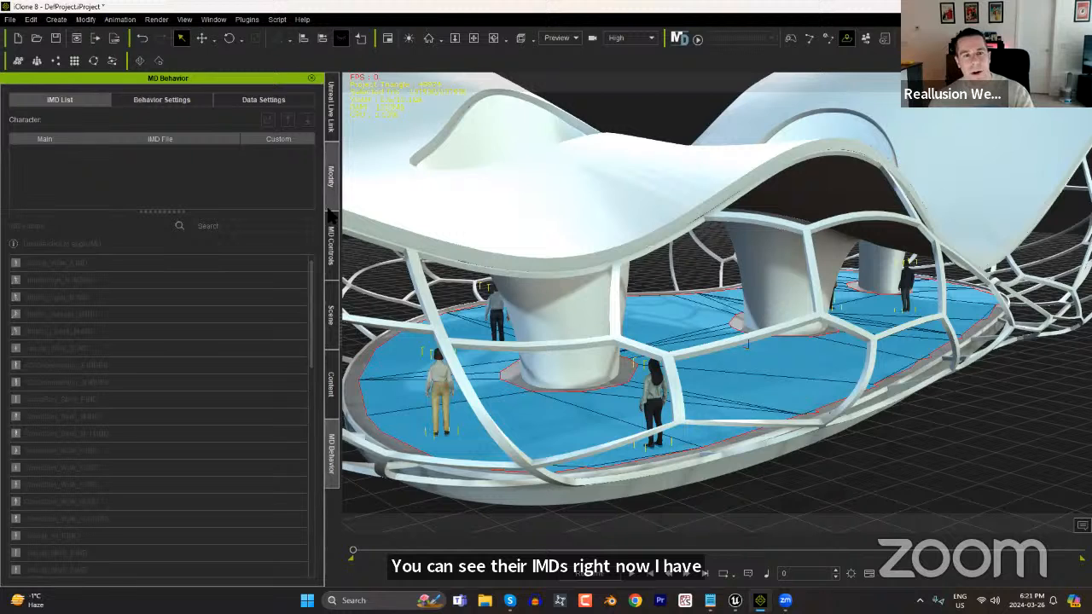
click(331, 241)
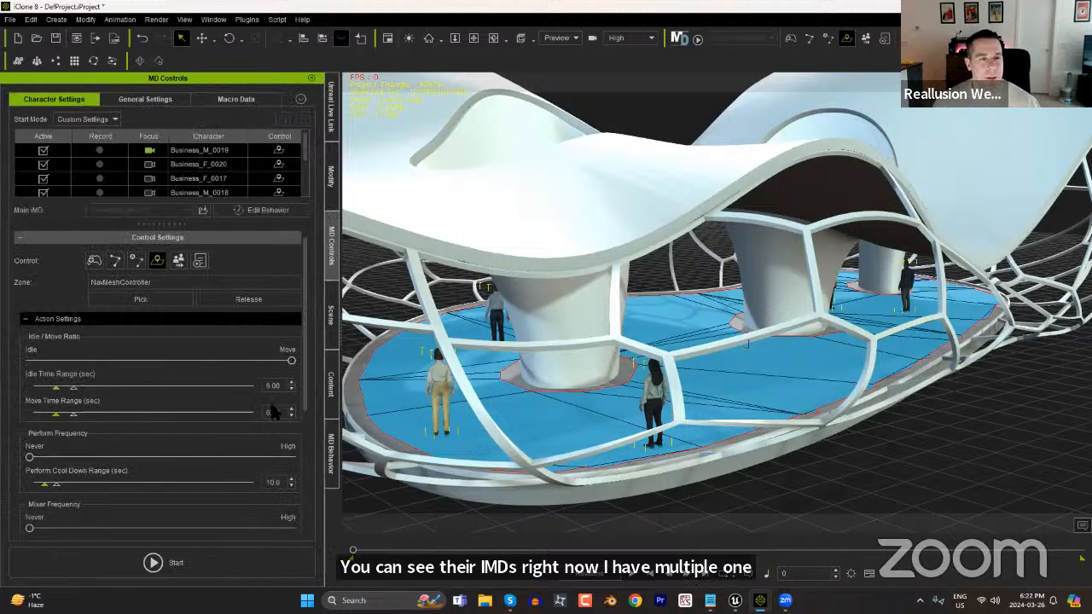
Record a Motion Director simulation of the crowd, stop it, and select its macro recording with Apply to all characters enabled.
click(175, 563)
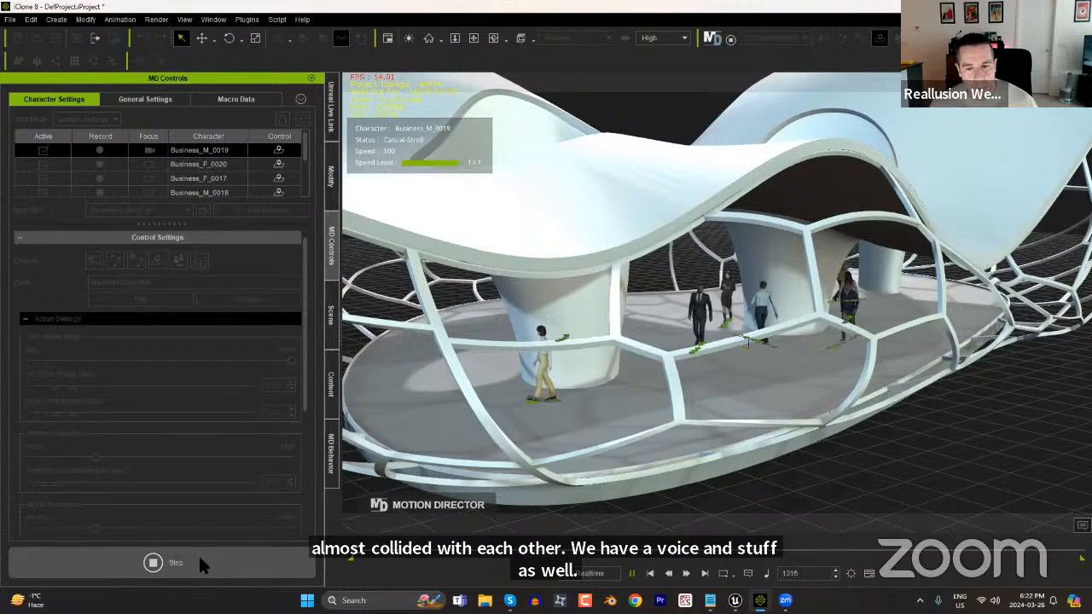
click(153, 562)
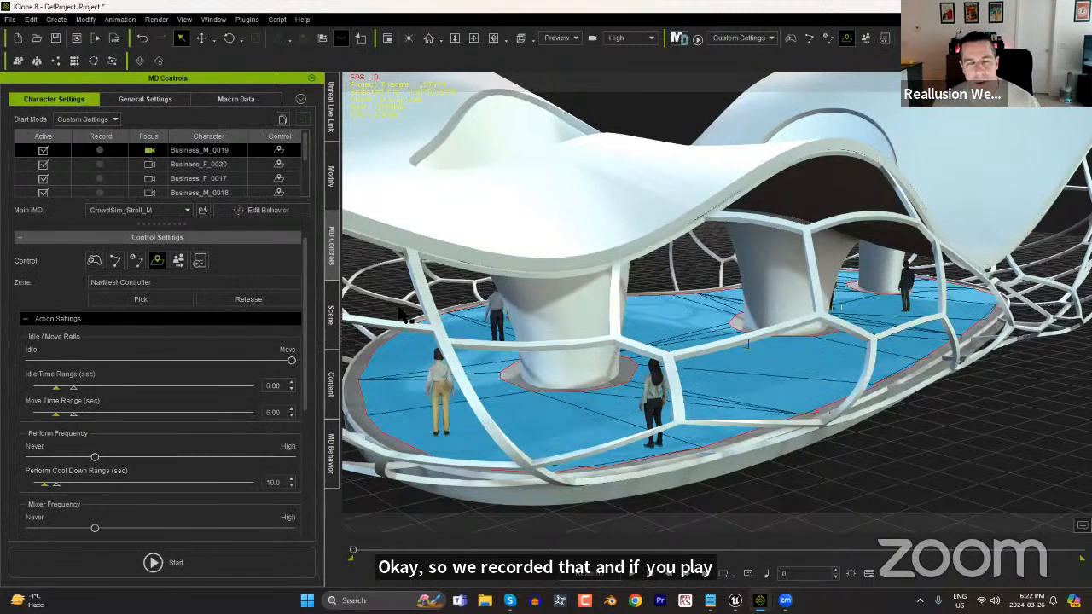
click(236, 101)
click(97, 183)
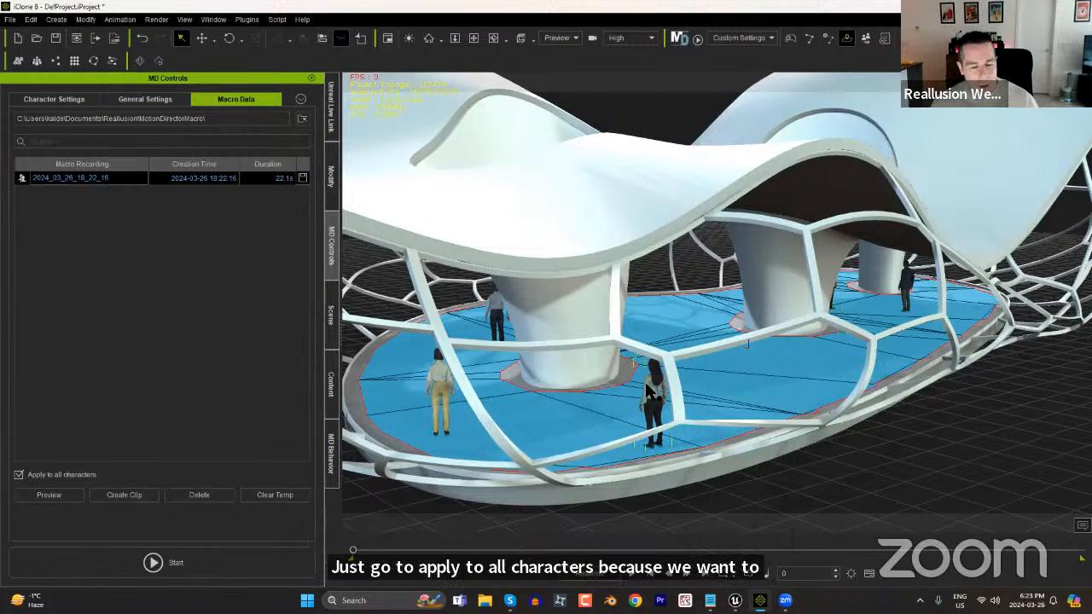
Inspect the timeline tracks and character mode of the foreground woman, Business_F_0017, and return to the macro data.
key(F3)
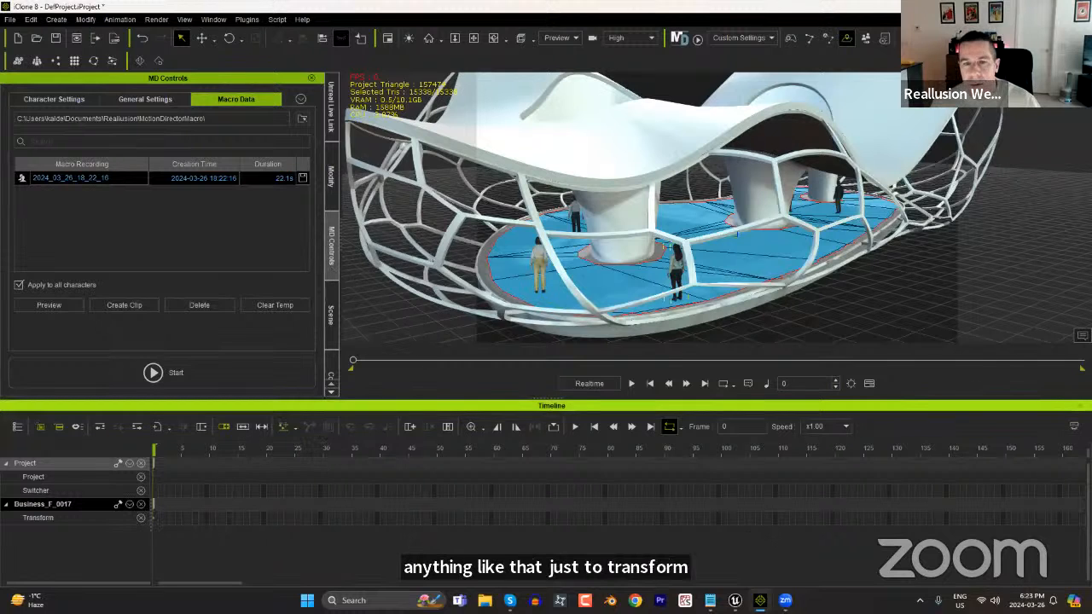
click(1078, 406)
click(330, 178)
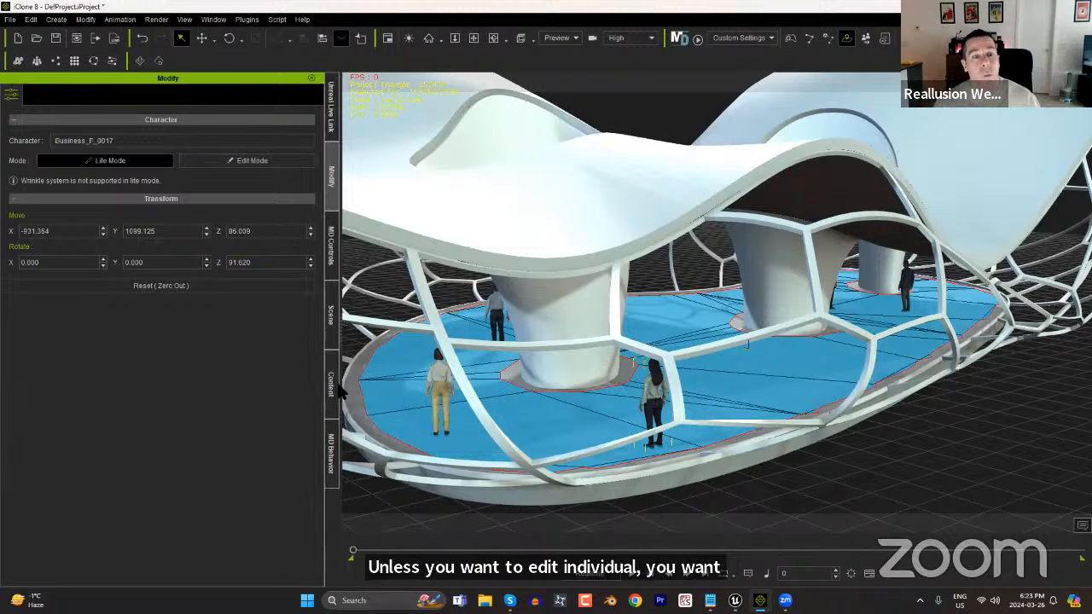
click(330, 248)
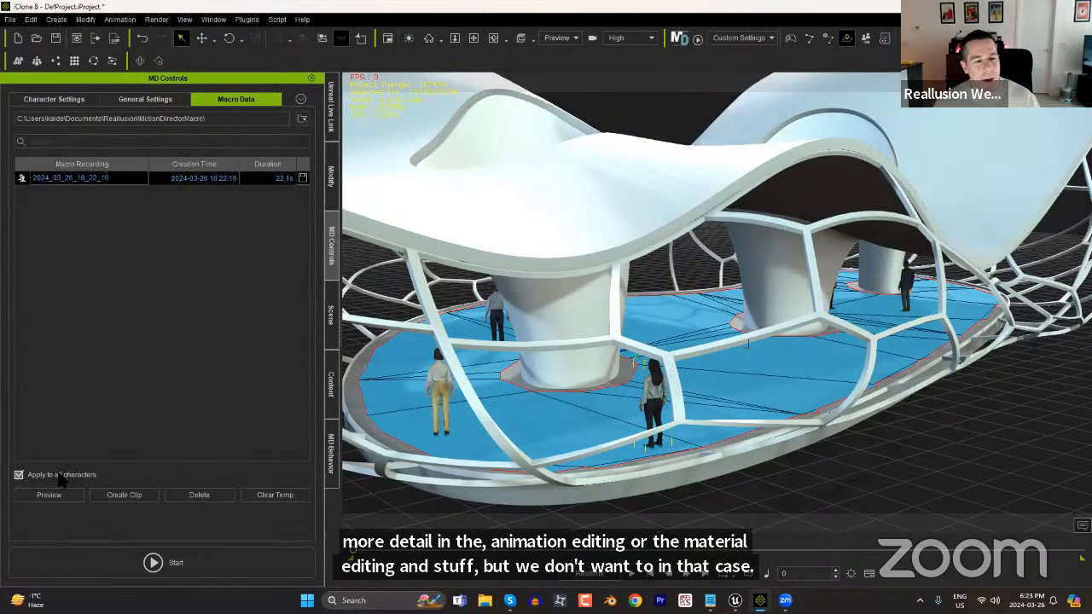
Create motion clips from the macro recording for all characters and play back the crowd animation, returning to the first frame.
click(120, 496)
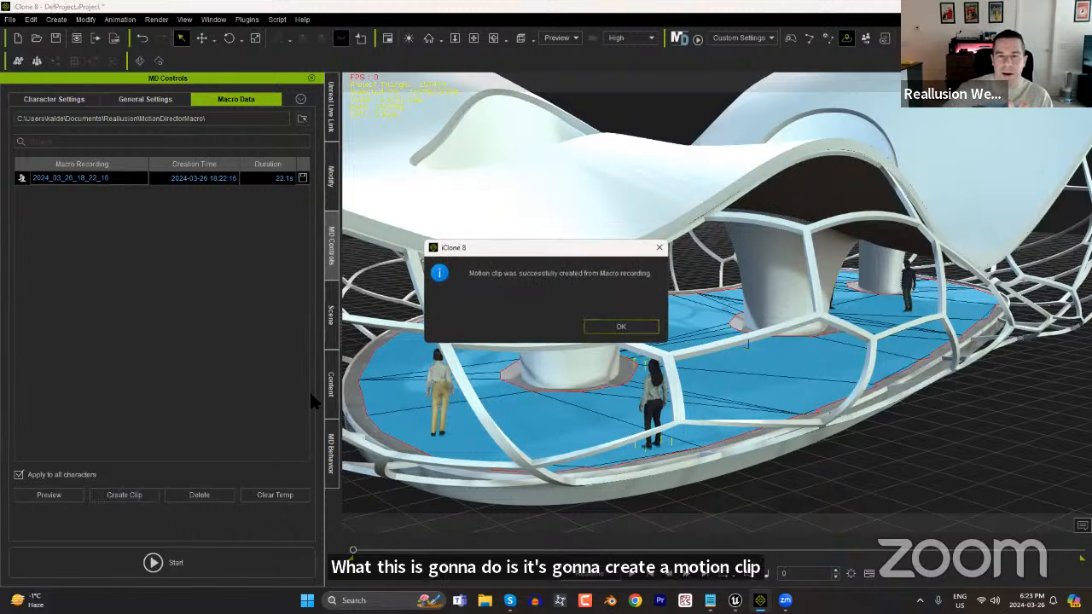
click(611, 326)
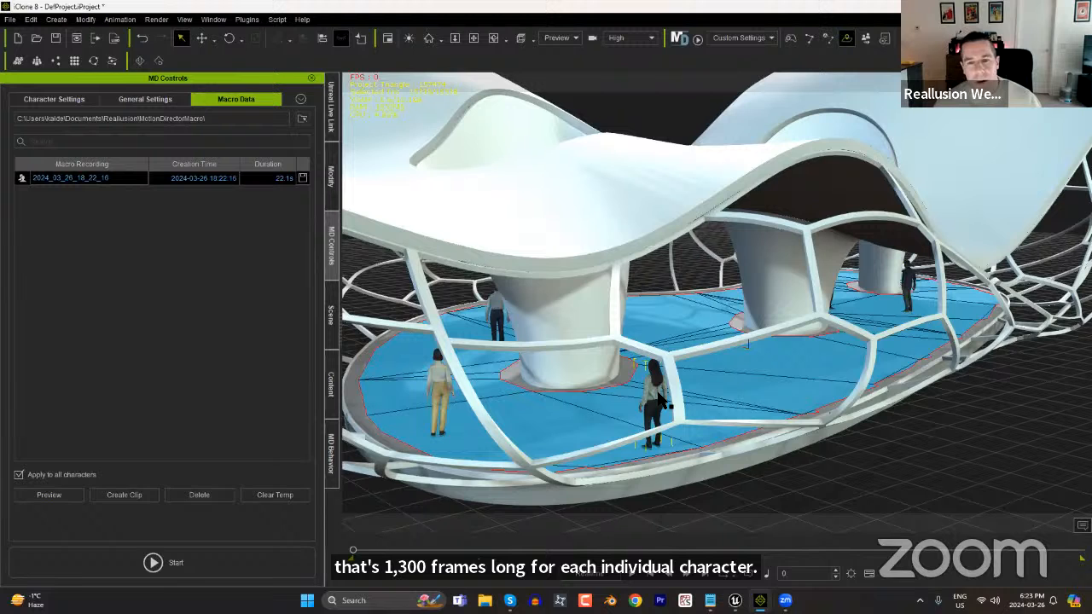
key(F3)
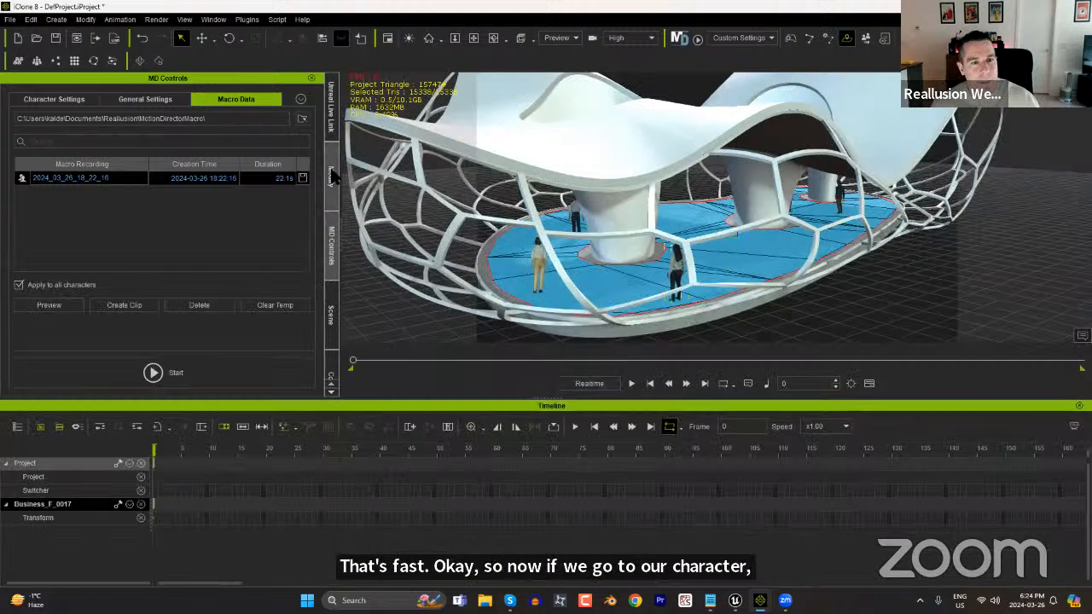
click(631, 385)
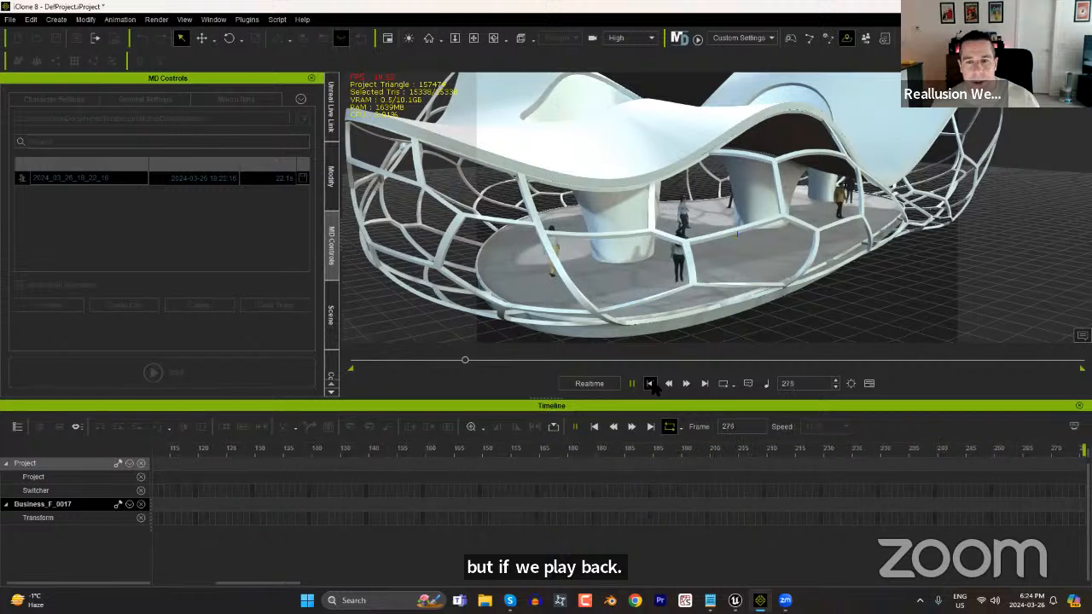
click(651, 383)
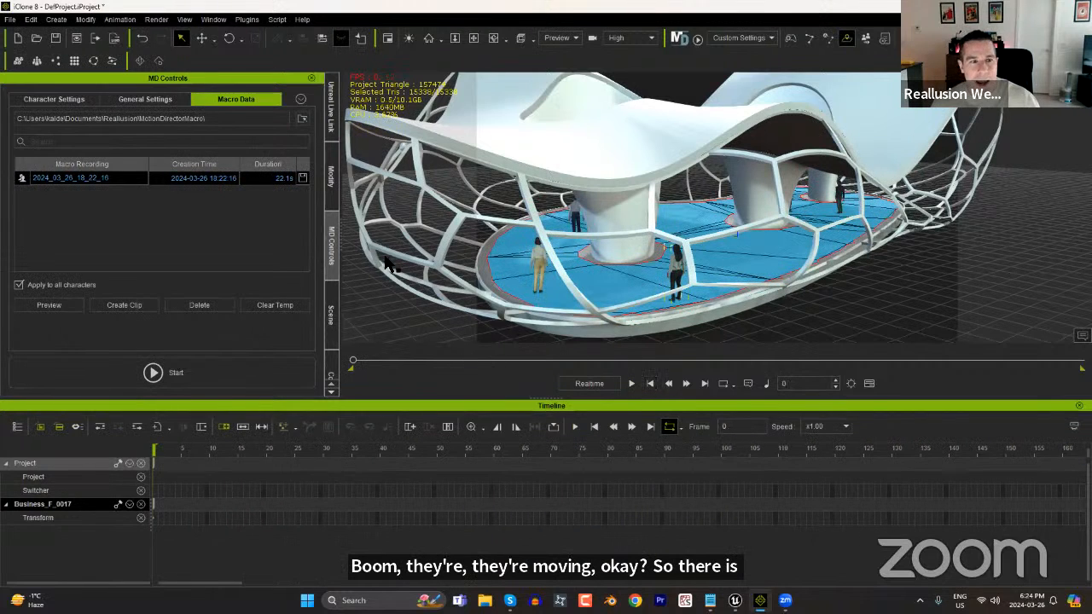
Switch Business_F_0017 to Edit Mode to inspect the motion clip on the timeline, and return the character to Lite Mode.
click(332, 175)
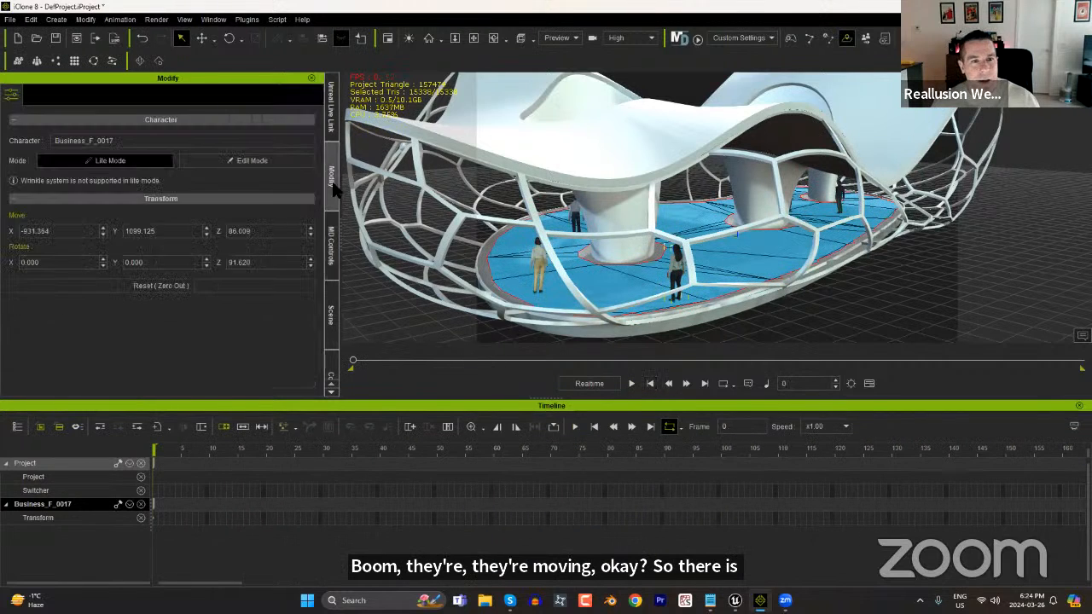
click(250, 161)
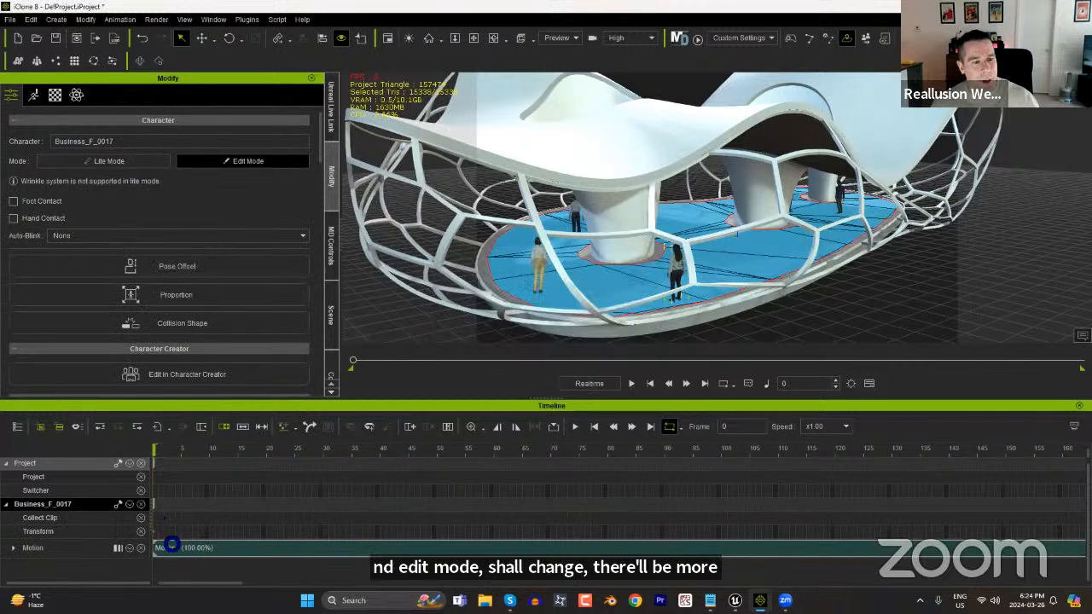
drag(211, 450, 145, 482)
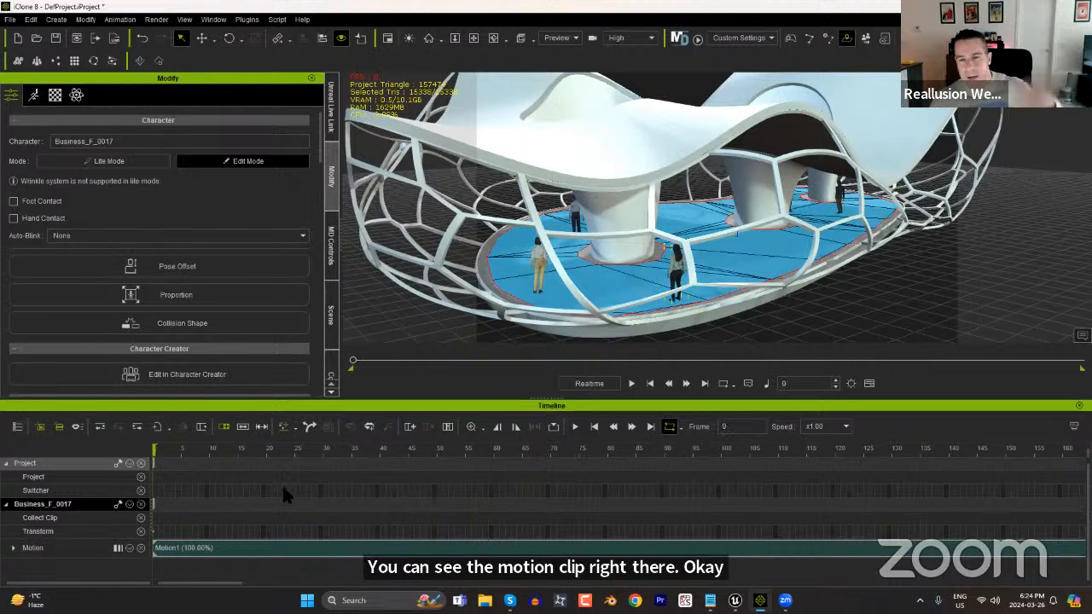
click(141, 163)
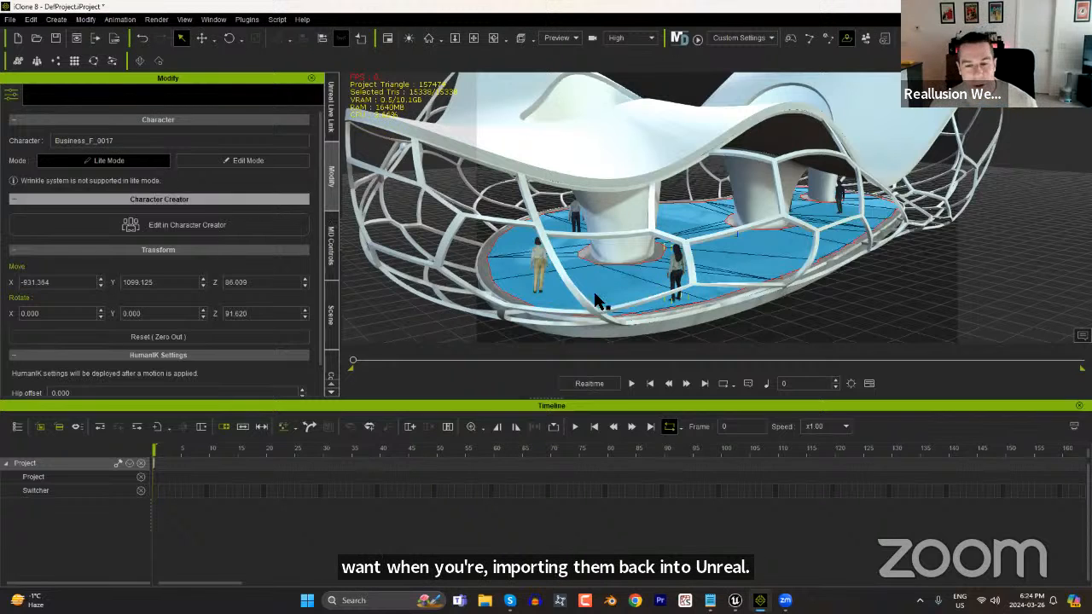
Frame the open floor around the pavilion's pillars and close the timeline.
scroll(785, 273, up, 8)
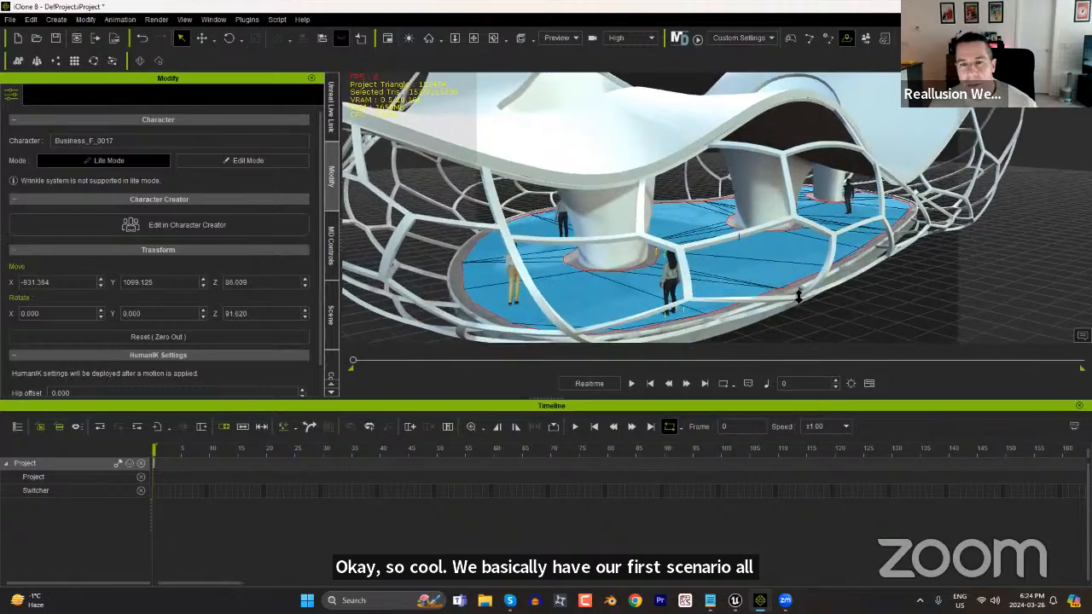
scroll(791, 282, up, 4)
middle_drag(801, 252, 766, 284)
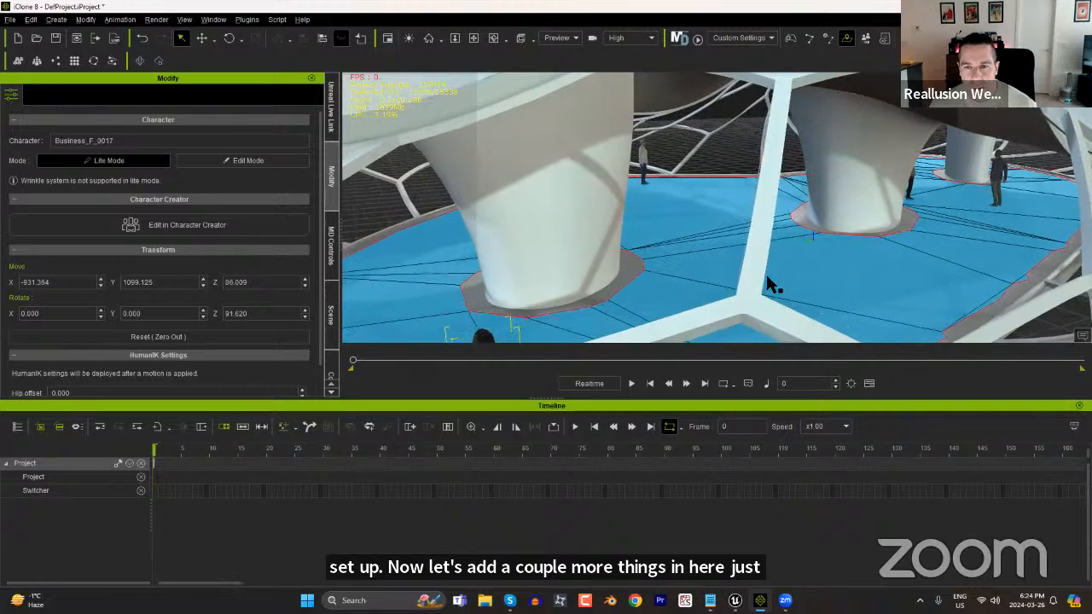
scroll(830, 291, up, 4)
middle_drag(866, 224, 804, 205)
alt+right_drag(812, 225, 807, 310)
middle_drag(839, 294, 689, 295)
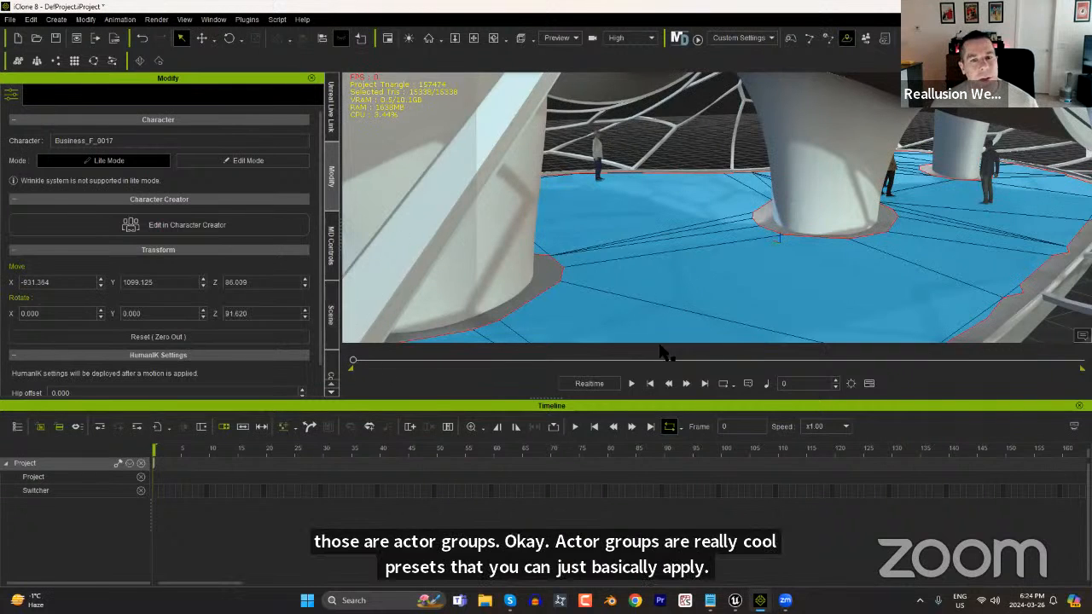
click(1079, 406)
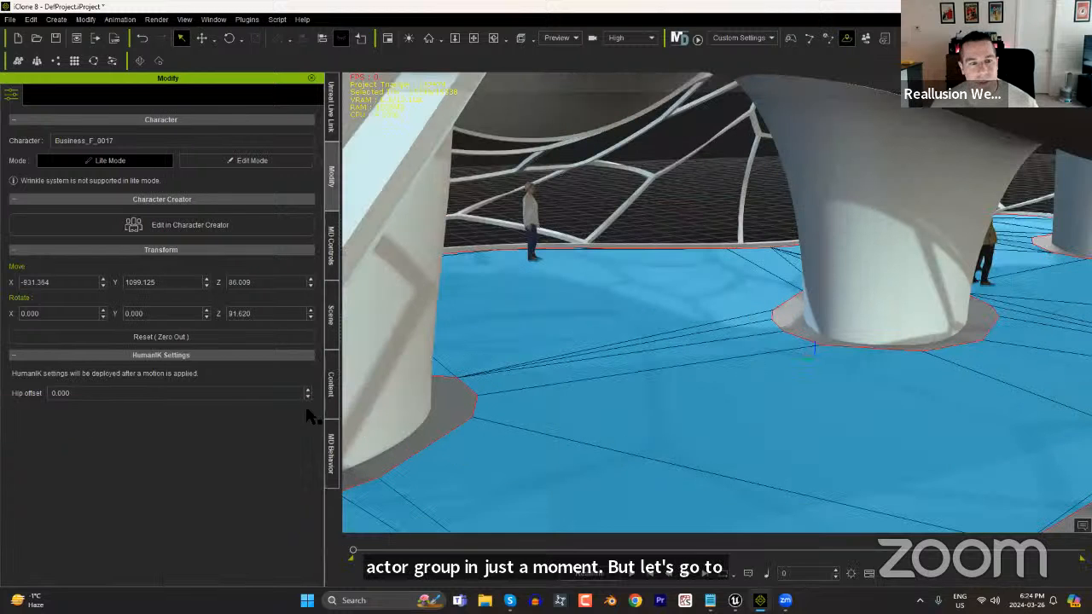
Browse the content library to the project actor groups and update the Actor Group pack.
click(333, 388)
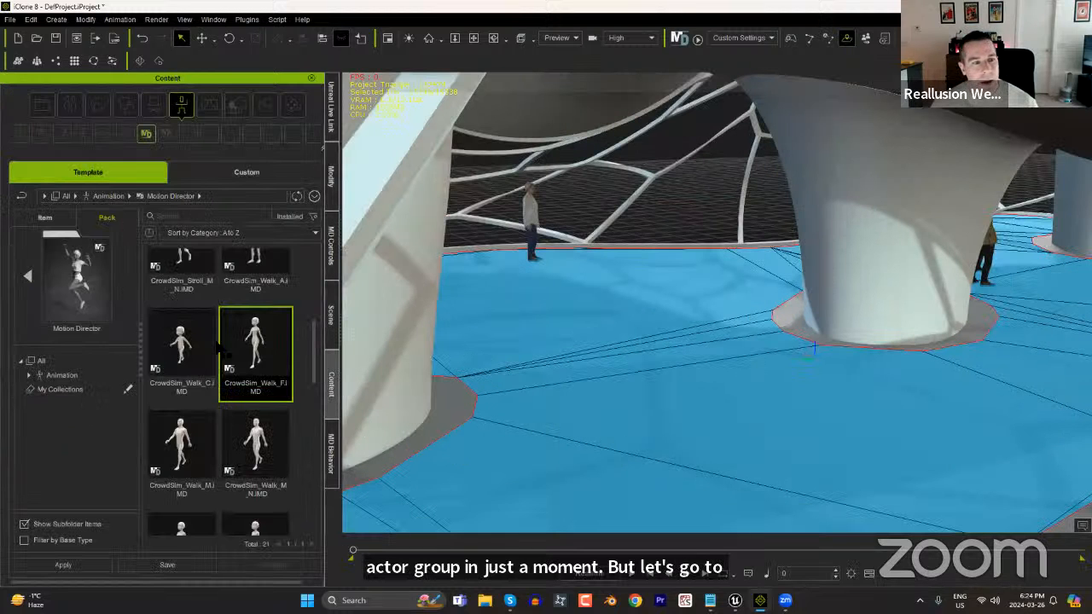
click(28, 277)
scroll(120, 337, up, 2)
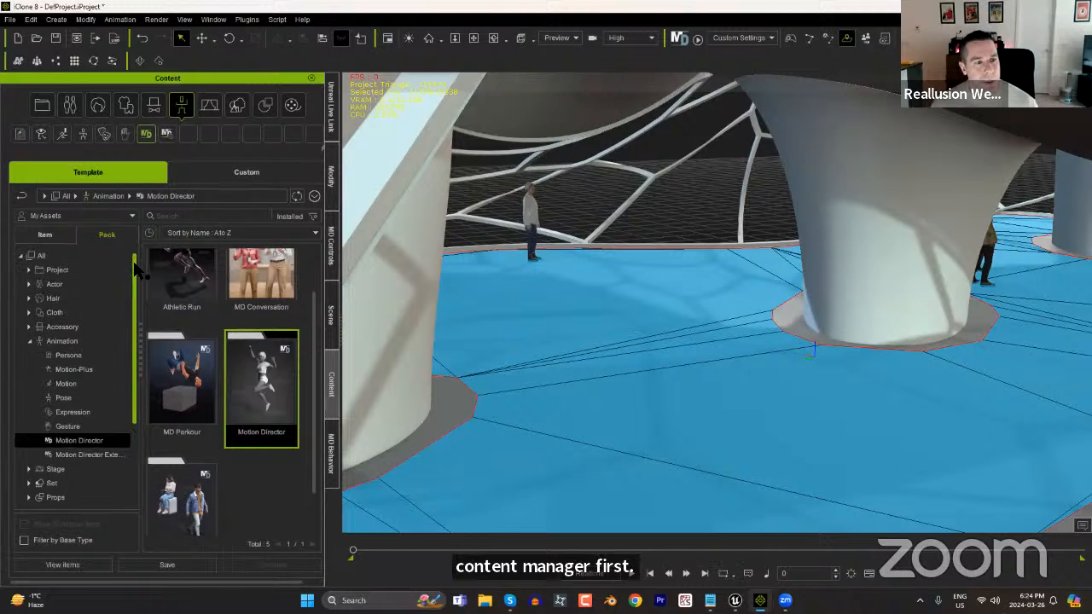
click(31, 270)
click(74, 298)
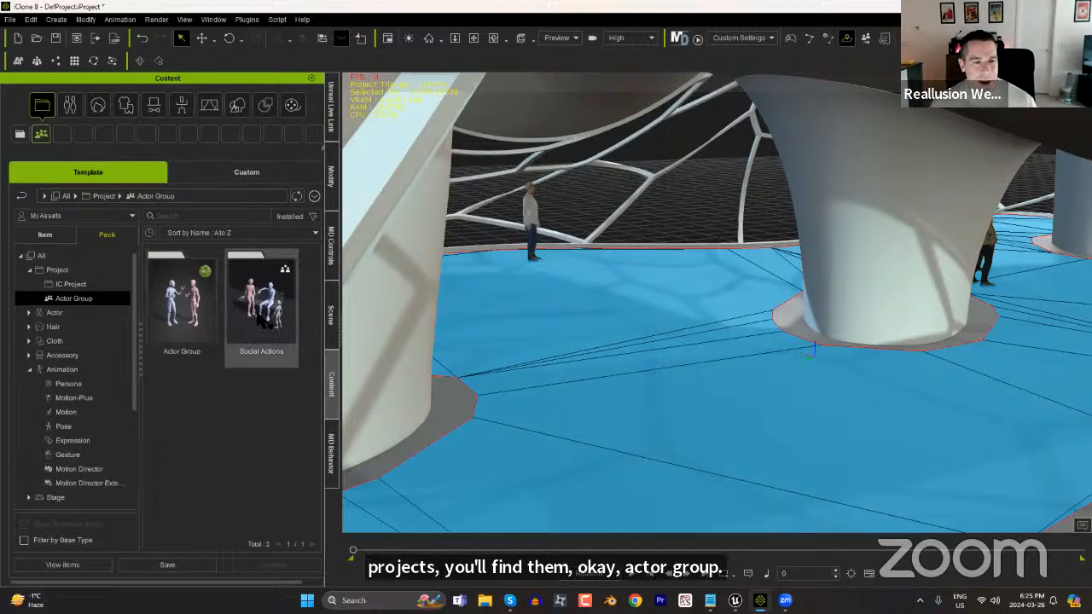
double_click(198, 329)
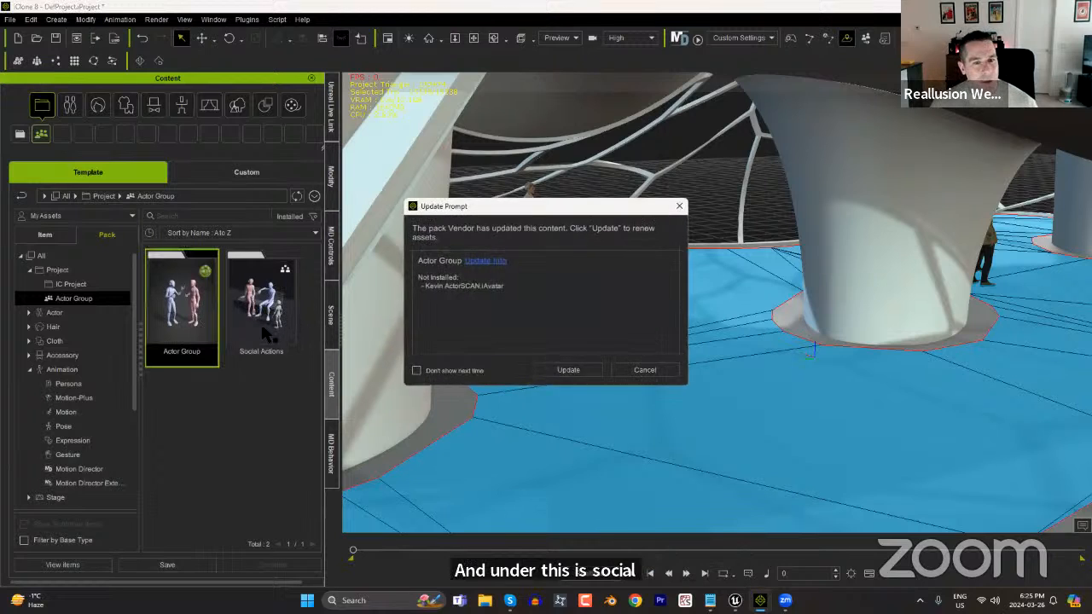
click(565, 372)
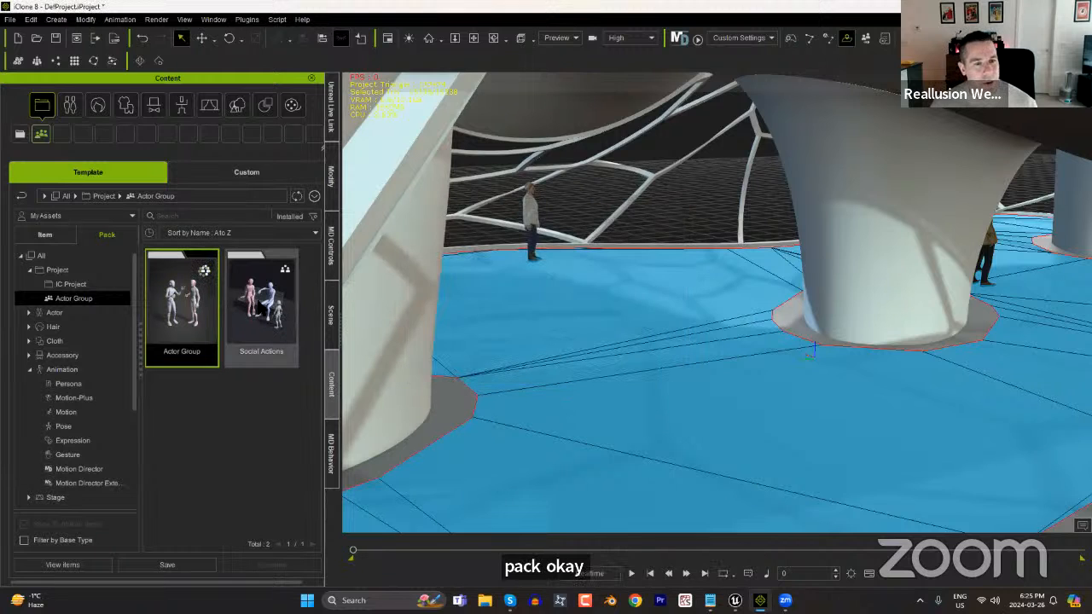
Place the 2Sit actor group from the Social Actions pack on the floor beside the nearby pillar.
double_click(246, 271)
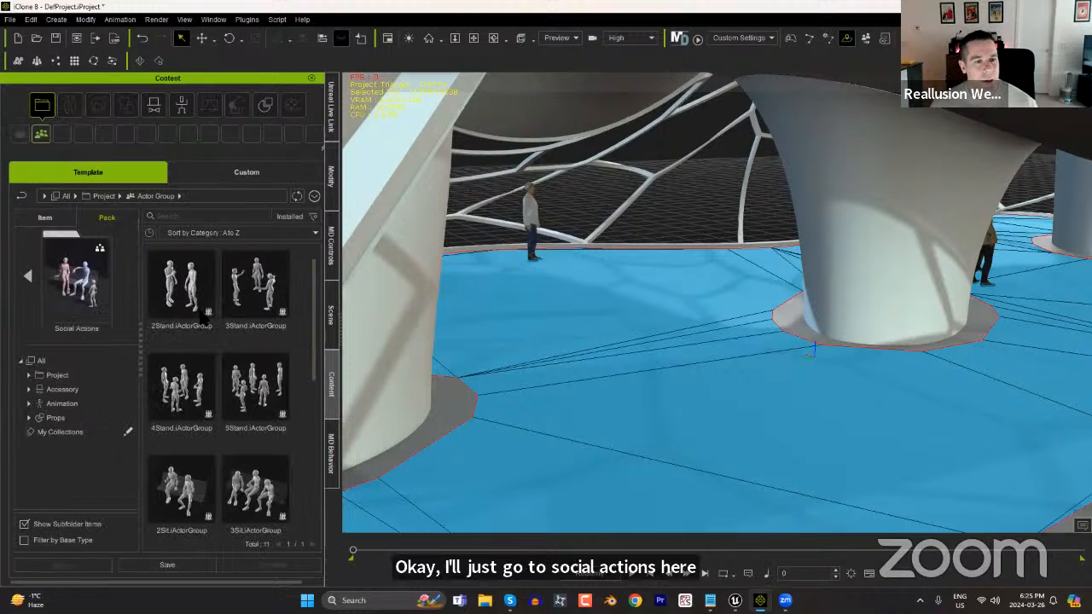
drag(316, 332, 323, 384)
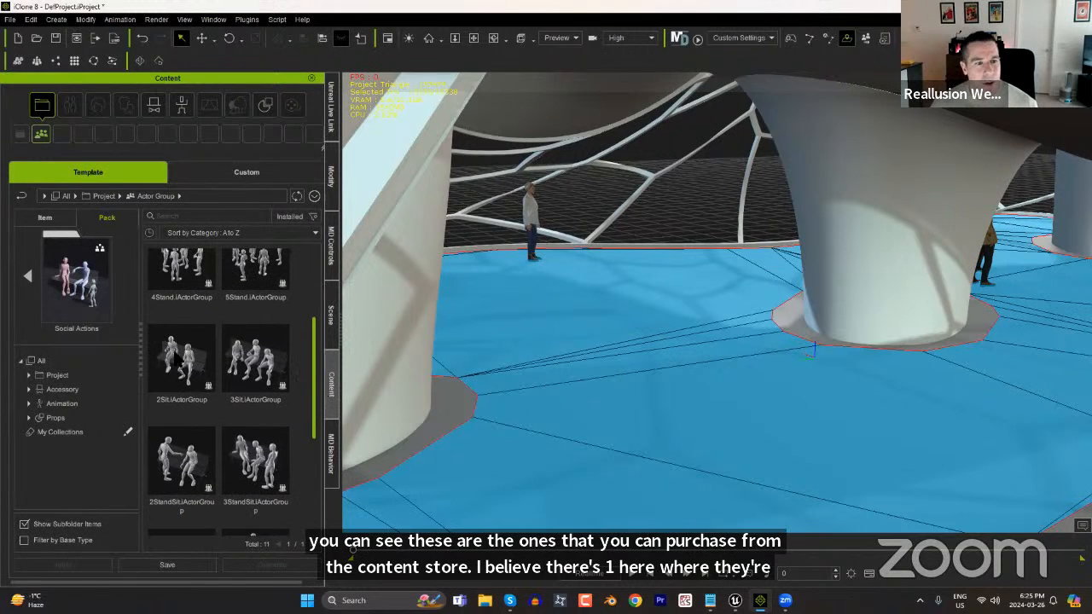
click(190, 384)
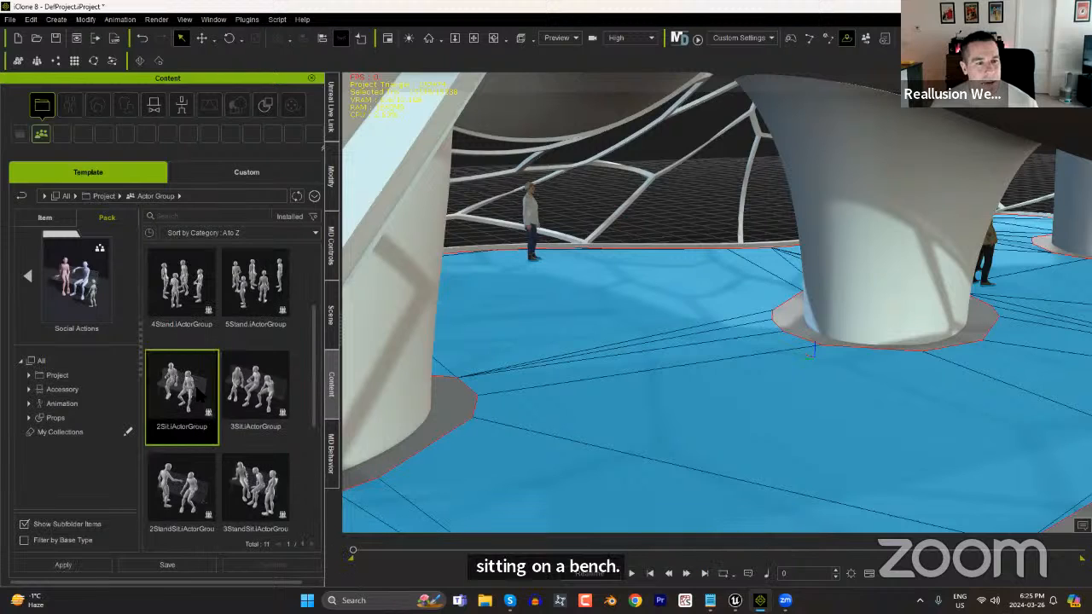
drag(171, 383, 958, 424)
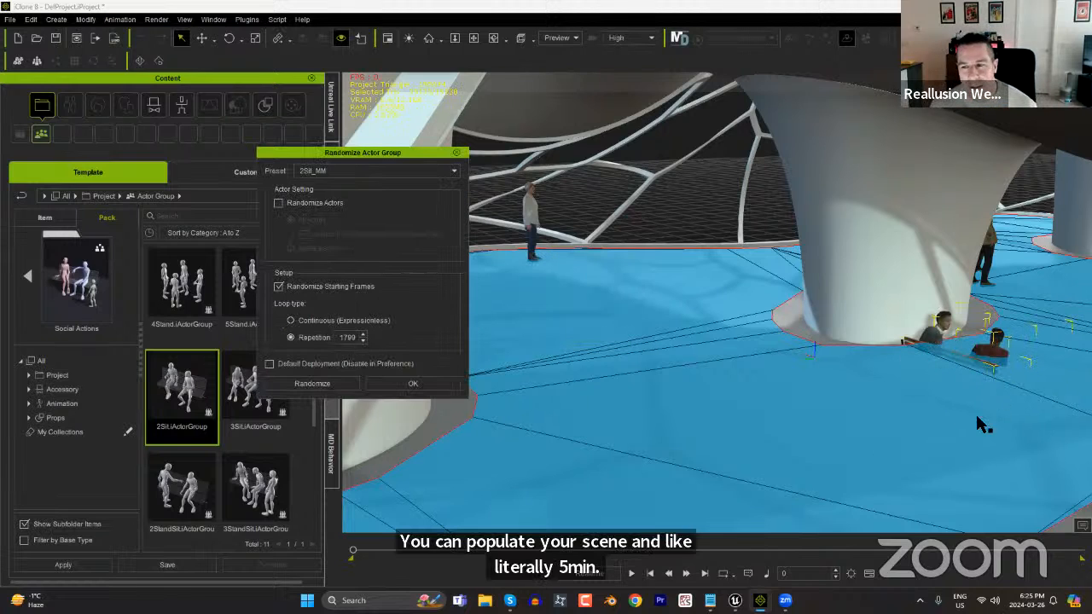
Randomize the actor group with the 2SitPhone_MF preset, all available ActorCore actors and the Continuous (Expressionless) loop type, and accept the settings.
alt+middle_drag(895, 371, 828, 359)
alt+right_drag(828, 359, 521, 191)
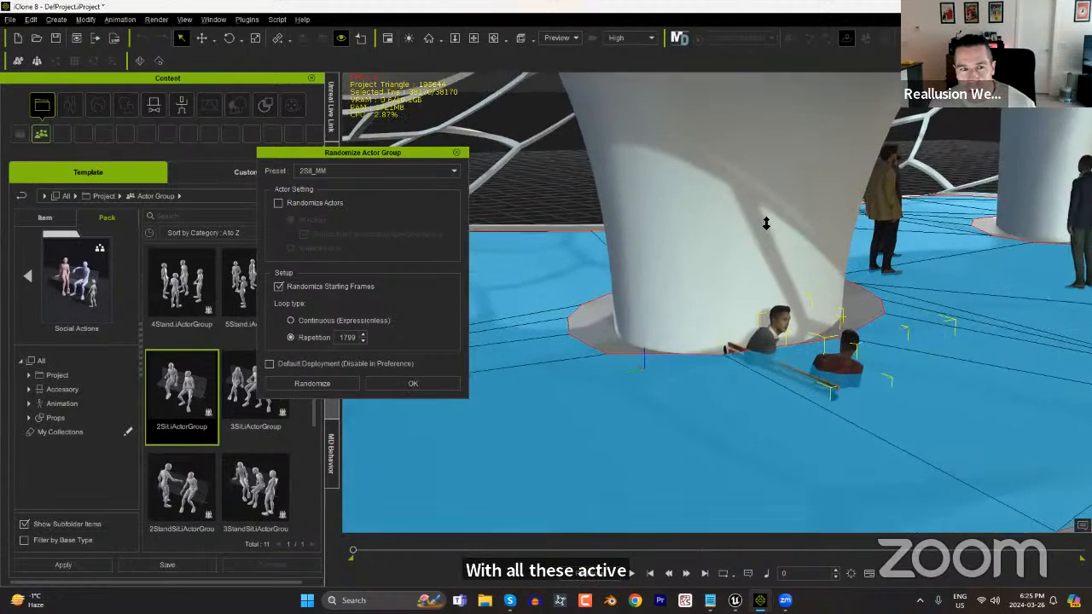
click(361, 170)
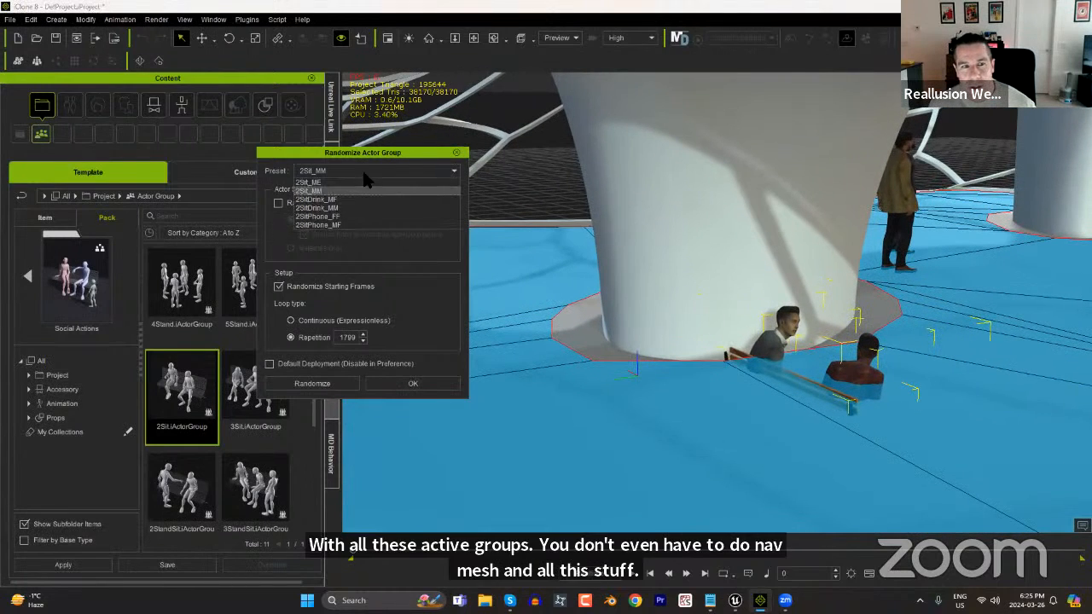
click(346, 225)
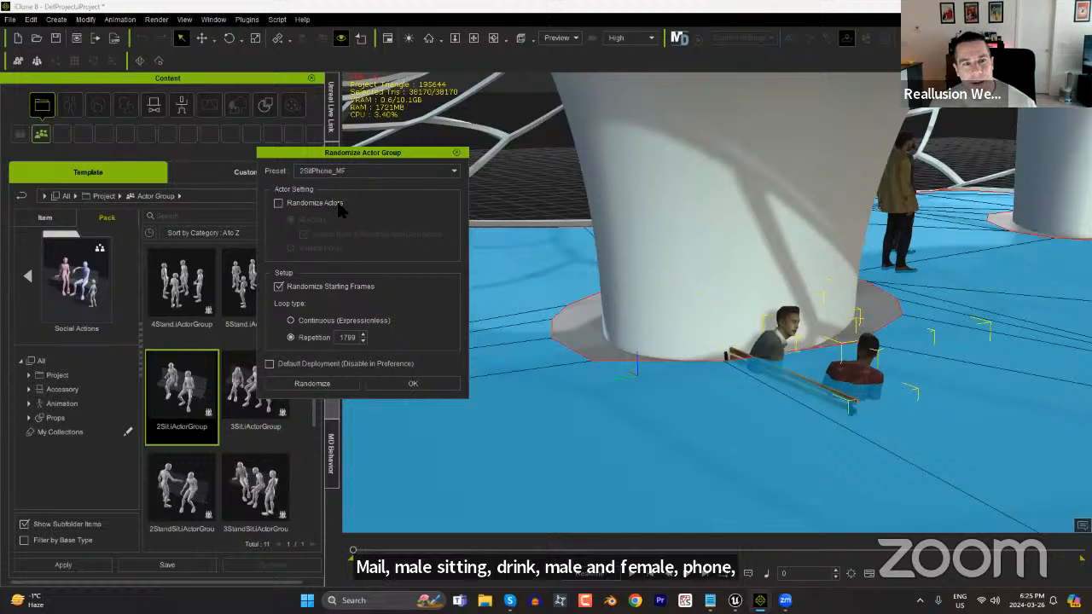
click(316, 204)
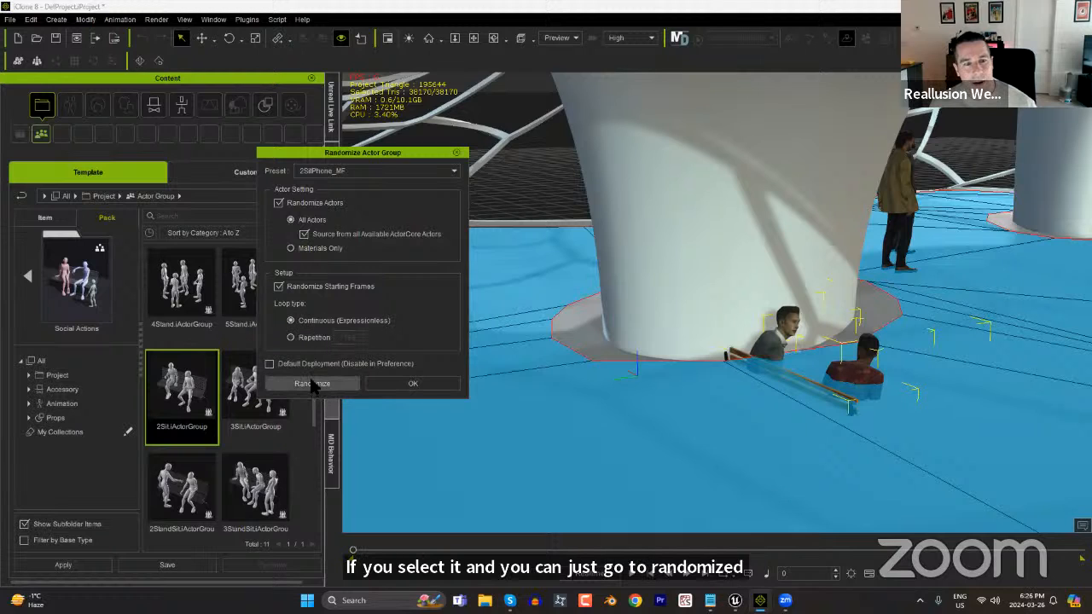
click(313, 384)
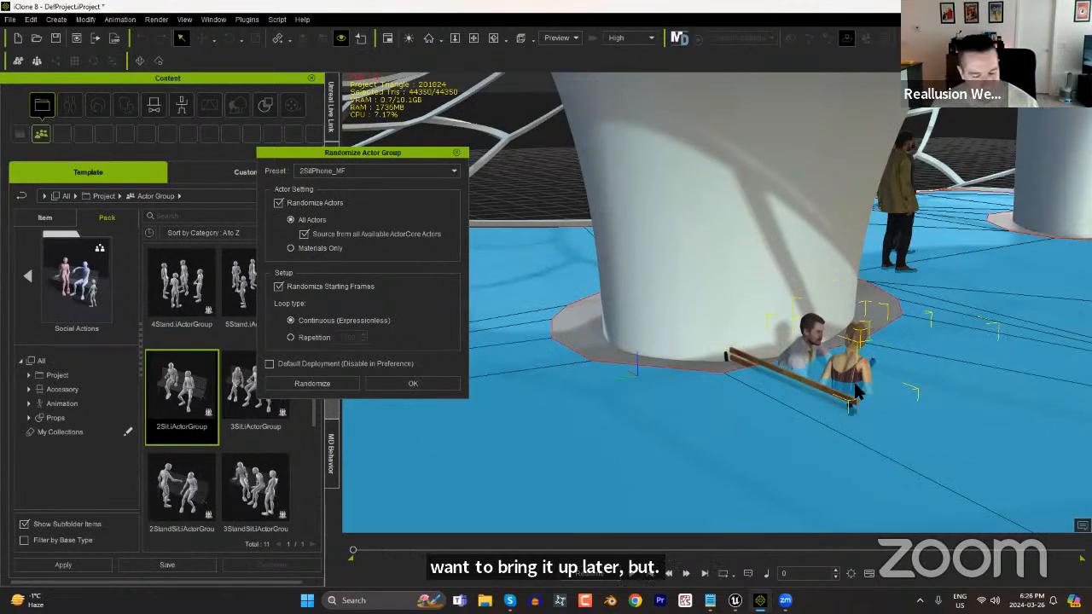
mouse_move(907, 405)
right_down()
mouse_move(784, 398)
mouse_move(915, 411)
mouse_move(909, 421)
right_up()
scroll(906, 418, up, 2)
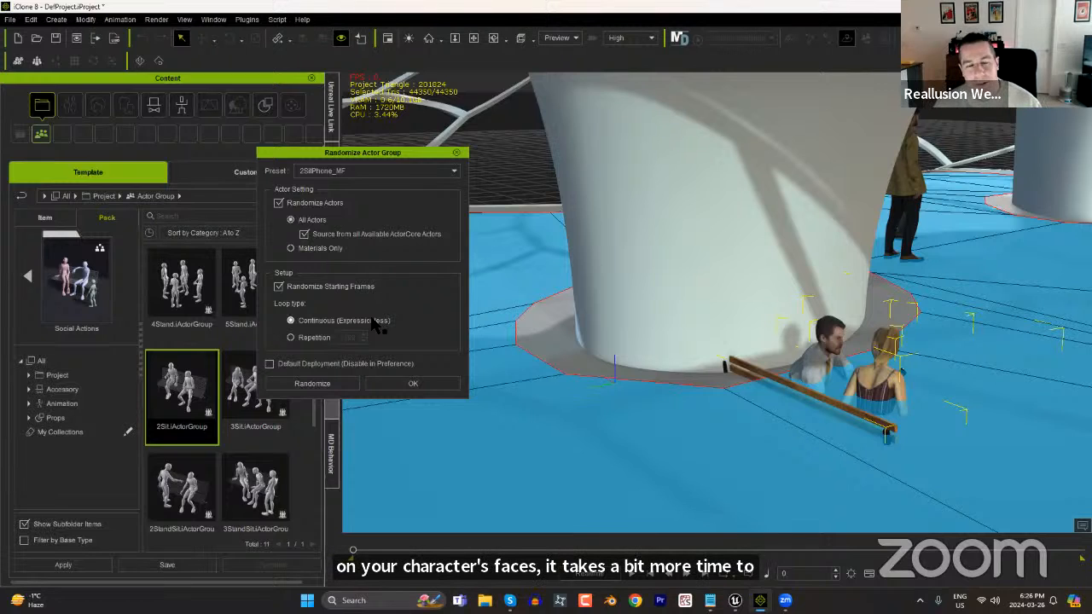
click(408, 384)
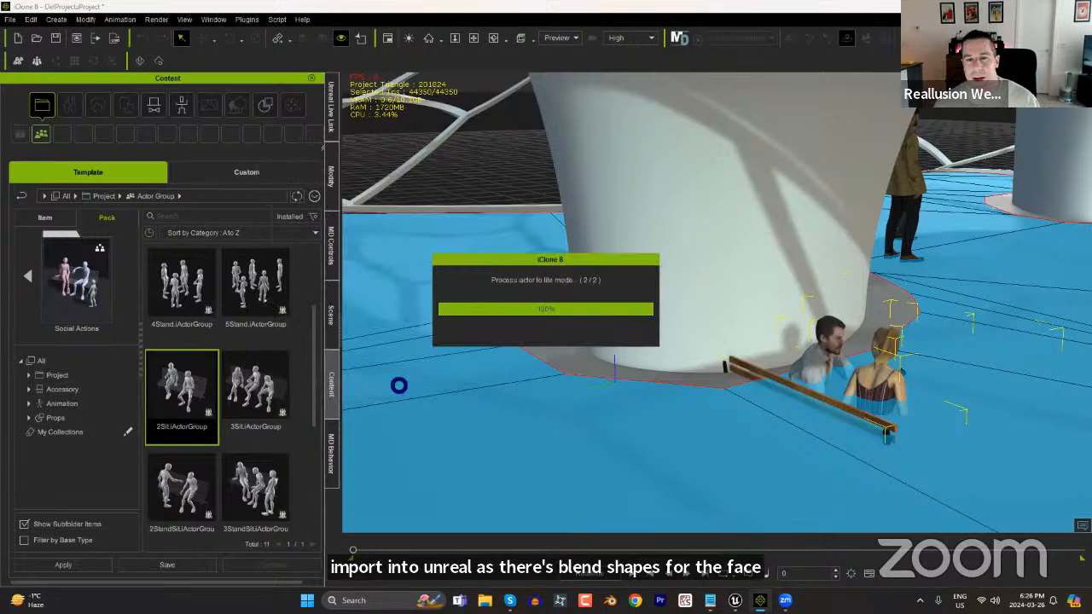
Select the bench together with its two seated characters and raise them to floor level.
click(817, 399)
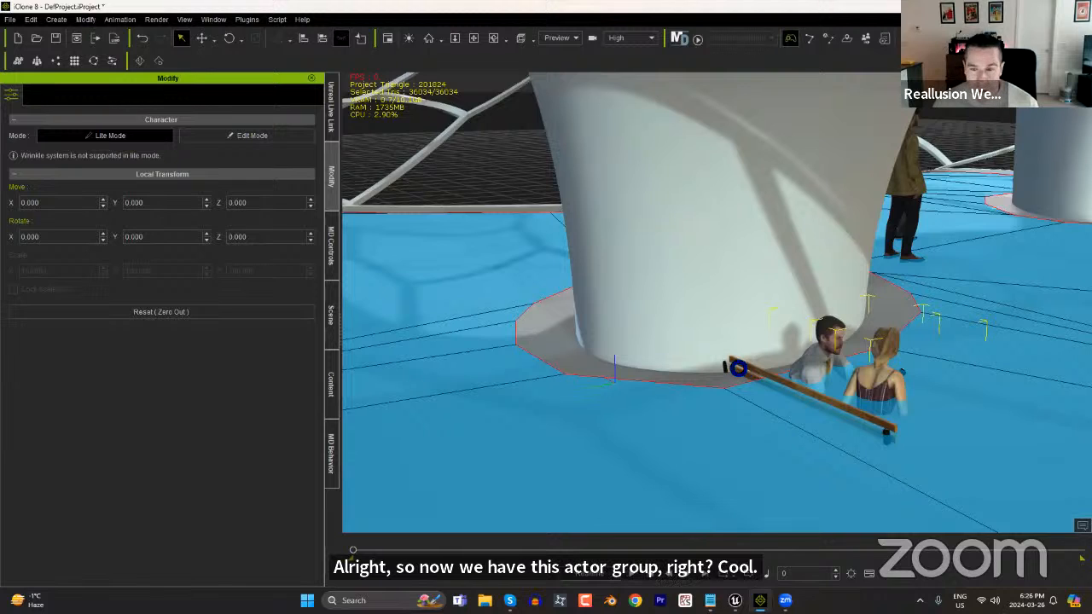
click(743, 366)
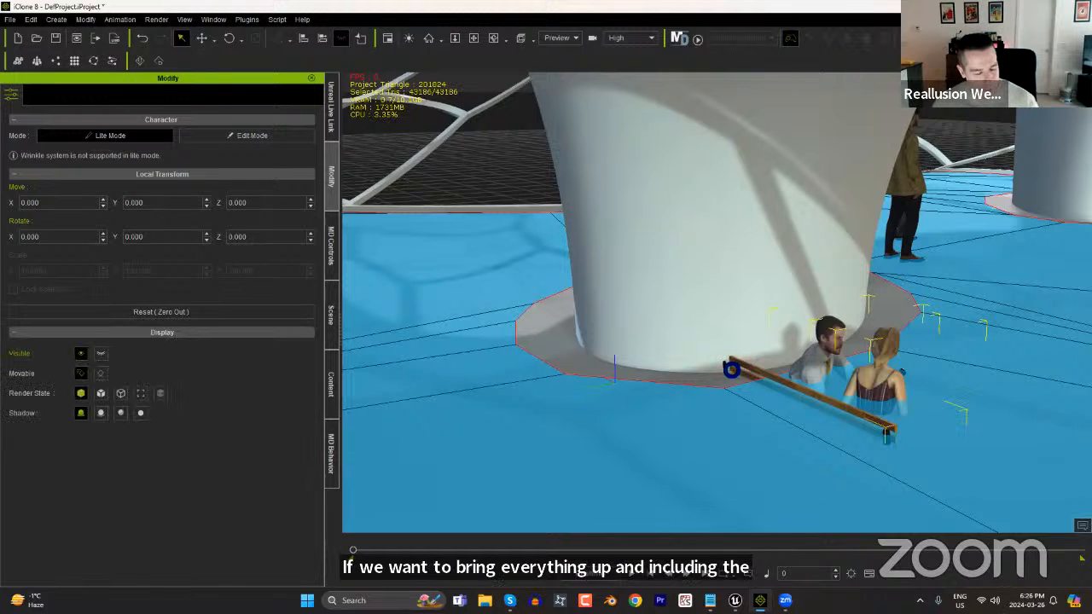
key(w)
drag(834, 443, 874, 314)
Rotate the bench group to face away from the pillar and move it just in front of the pillar.
key(e)
drag(858, 408, 816, 418)
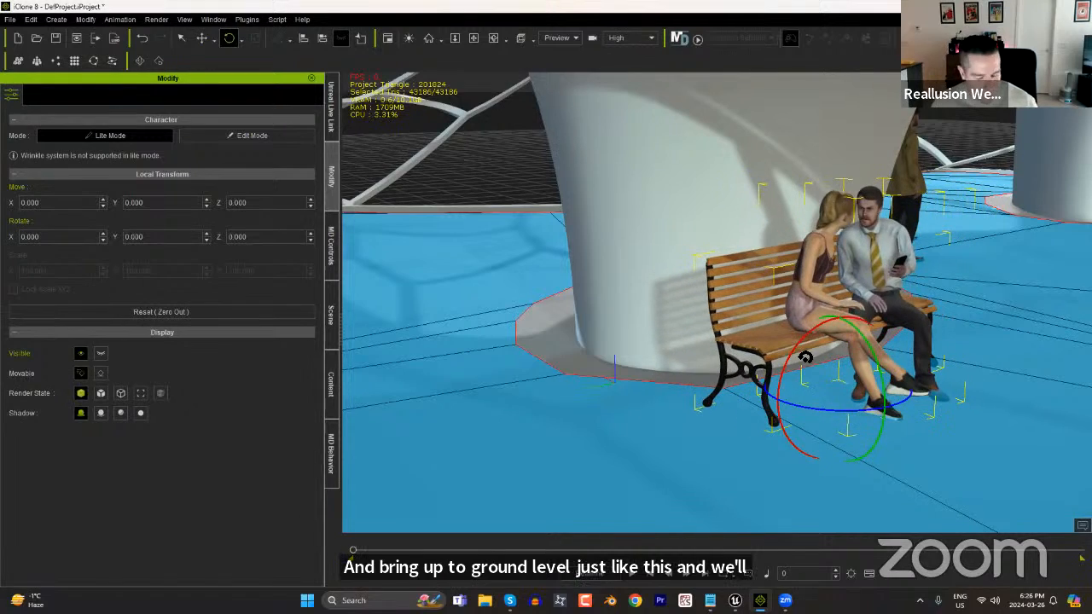
scroll(821, 405, down, 4)
right_drag(841, 418, 740, 414)
key(w)
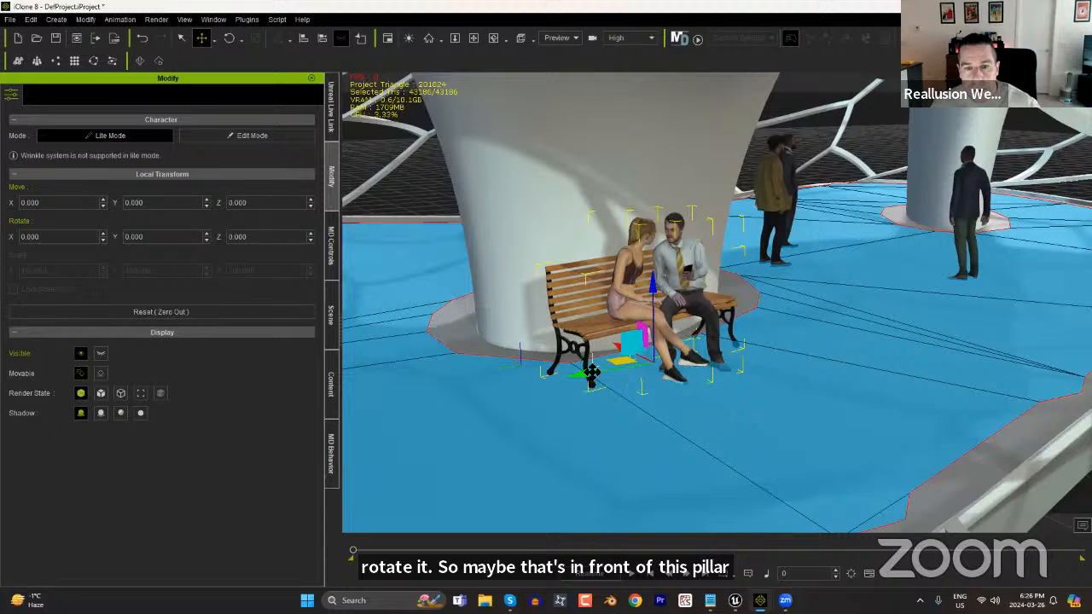
drag(627, 358, 671, 361)
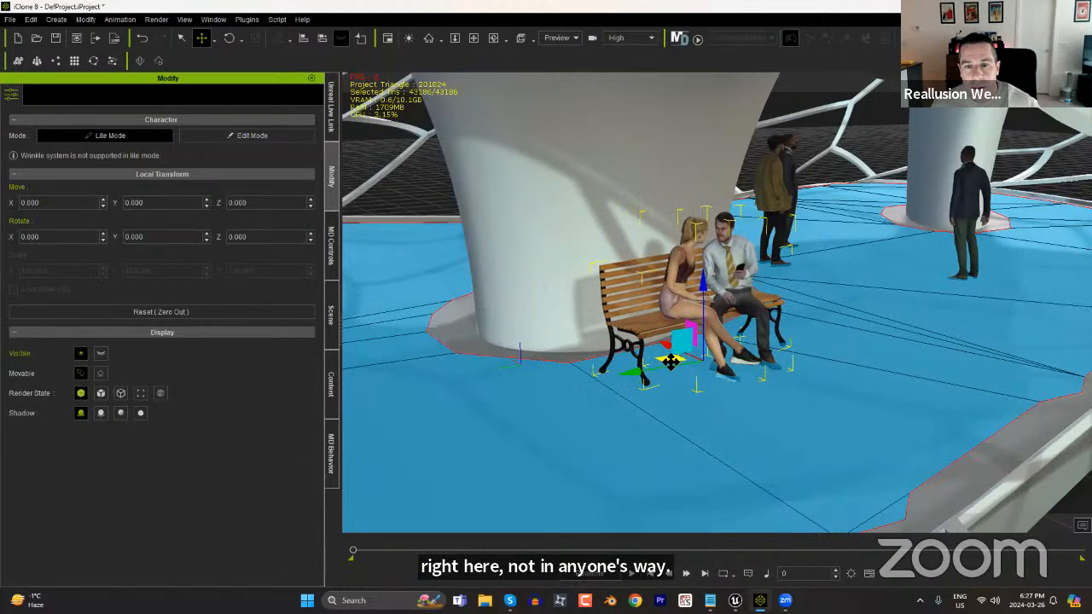
Turn the bench group slightly and shift it along the floor to refine its placement at the pillar.
right_drag(820, 440, 660, 421)
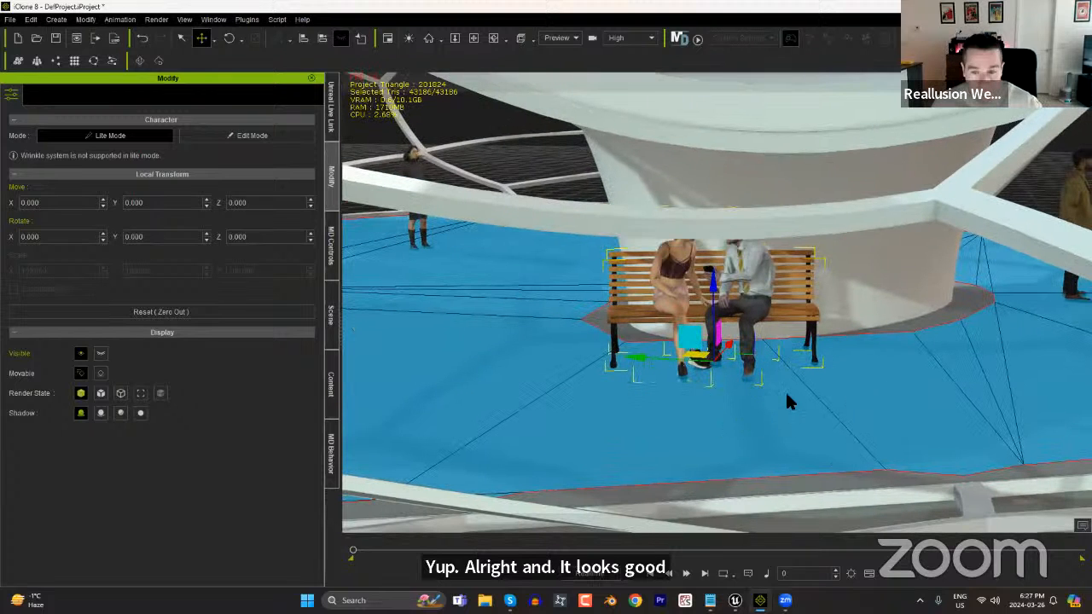
key(e)
drag(753, 372, 746, 389)
key(w)
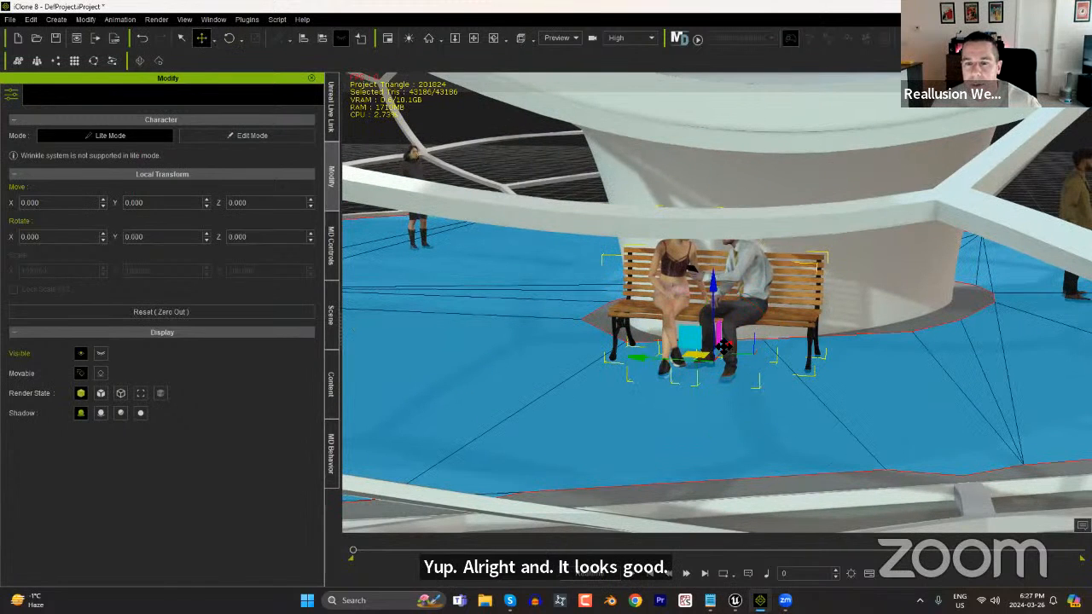
drag(699, 357, 733, 365)
right_drag(605, 375, 977, 369)
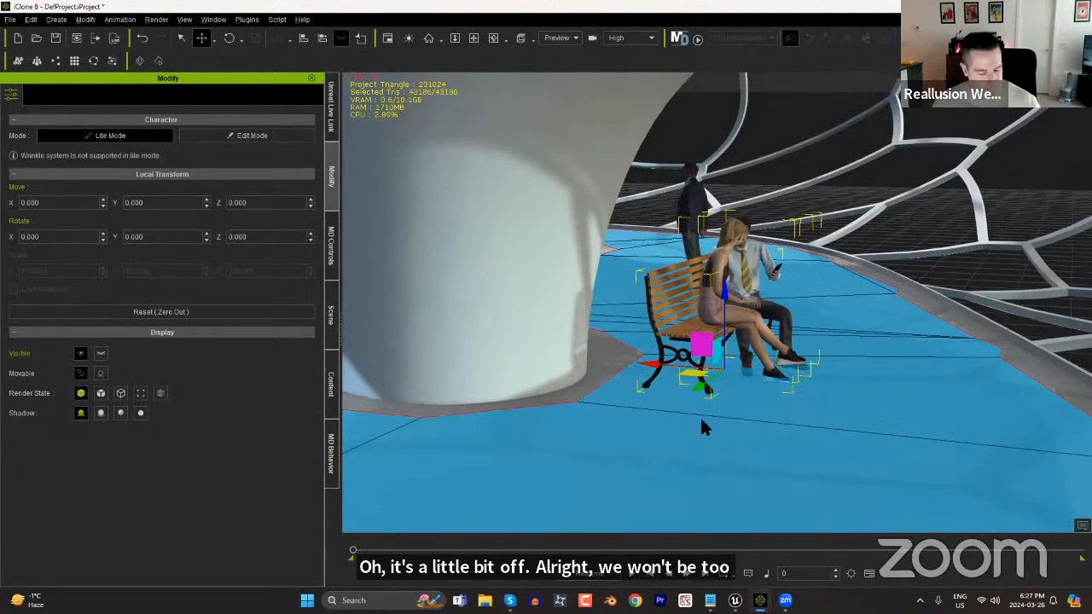
Rotate the bench so its back lines up with the pillar and slide the group closer to the pillar.
key(e)
drag(743, 386, 756, 392)
key(w)
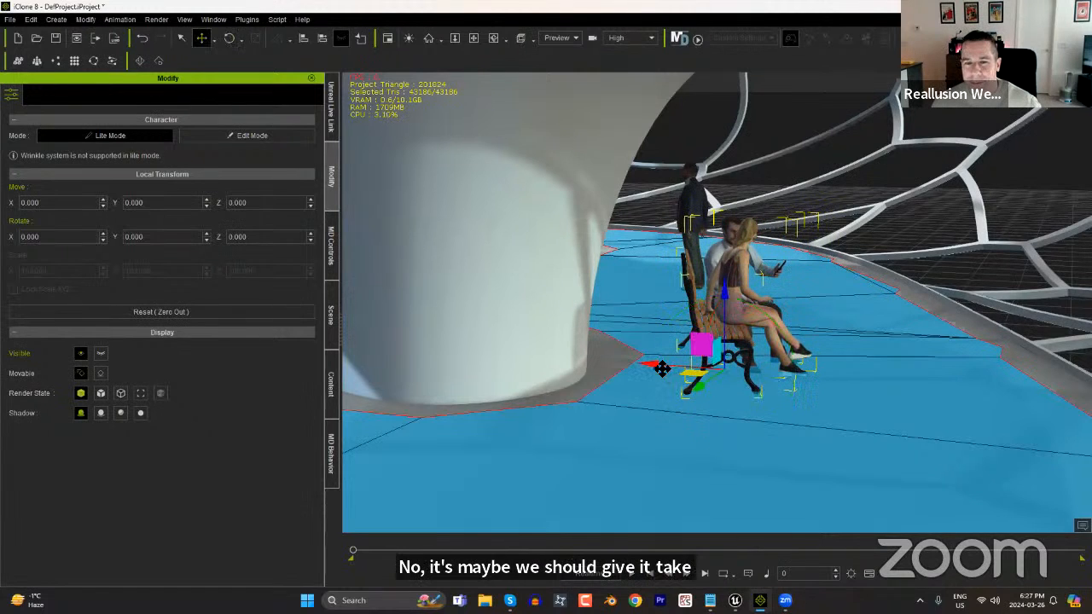
drag(650, 365, 621, 365)
middle_drag(799, 396, 784, 378)
right_drag(784, 378, 783, 398)
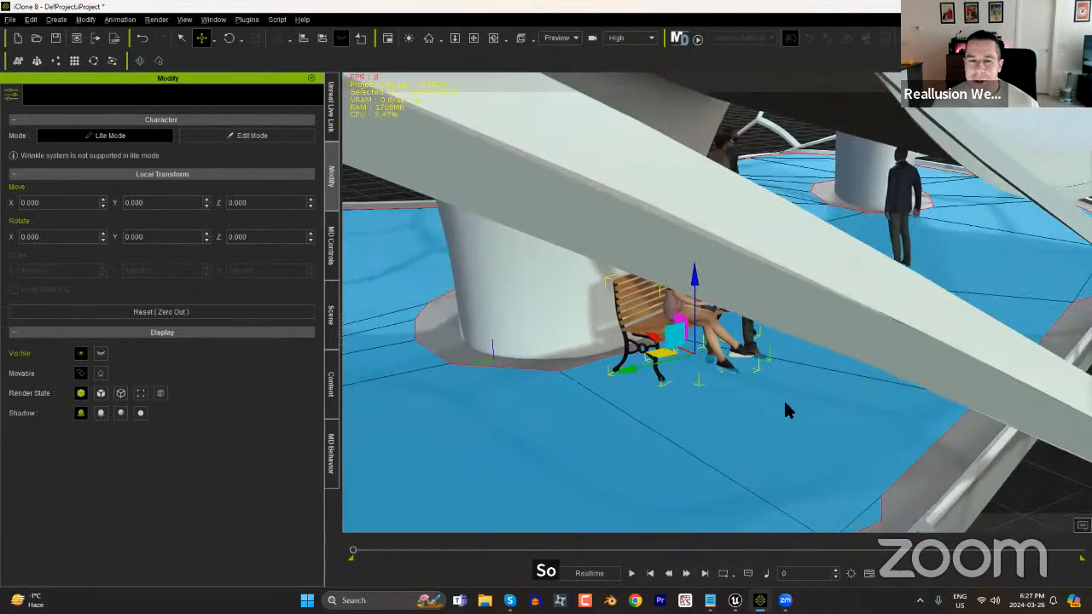
middle_drag(728, 419, 786, 377)
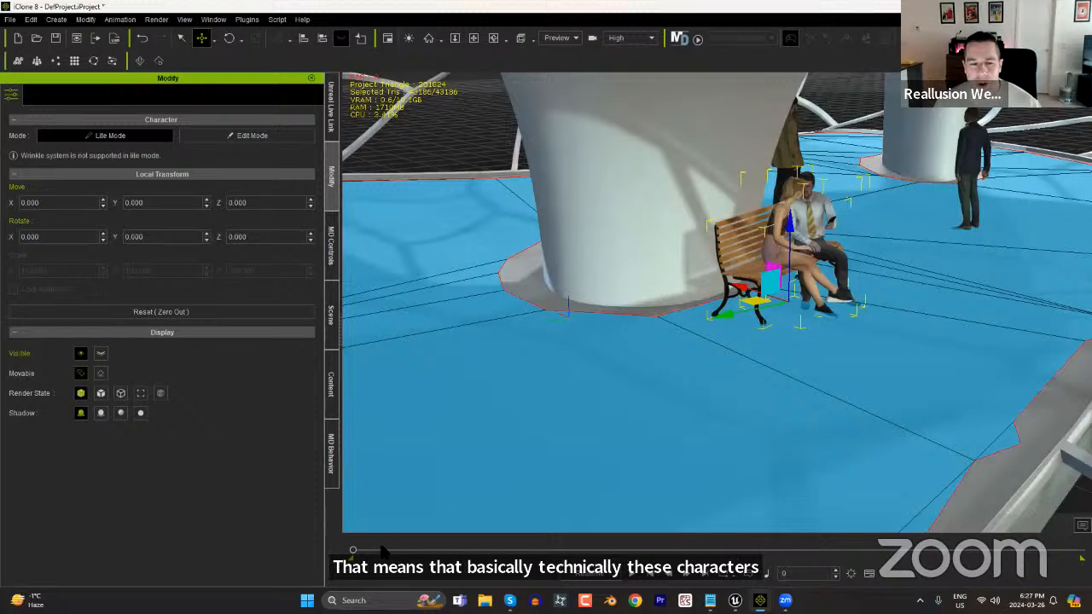
Select NM_BoundingVol in the scene and update the NavMesh to account for the added bench.
drag(386, 548, 288, 506)
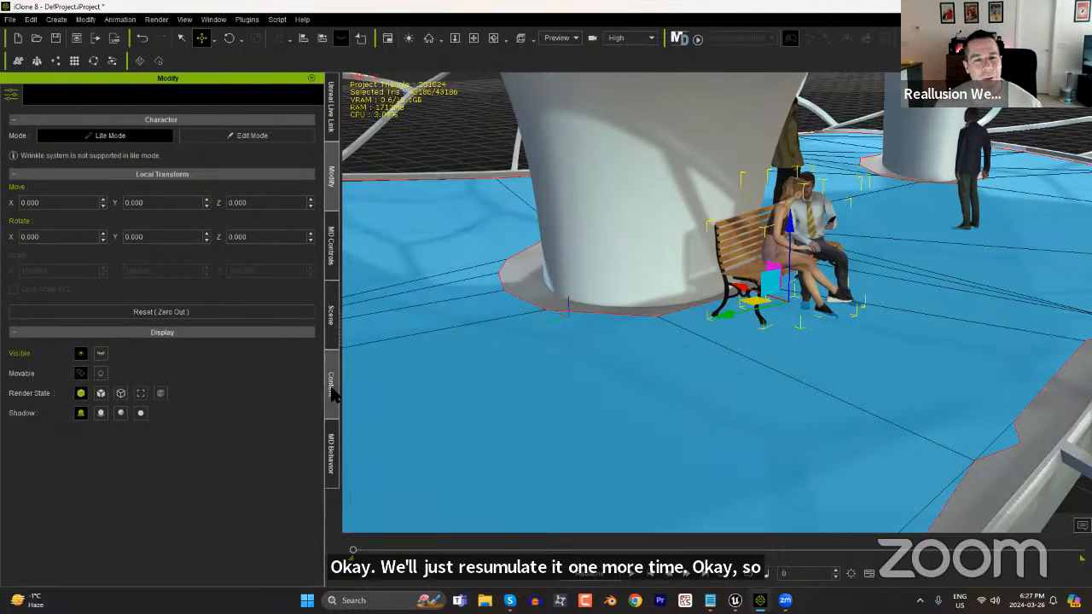
click(331, 316)
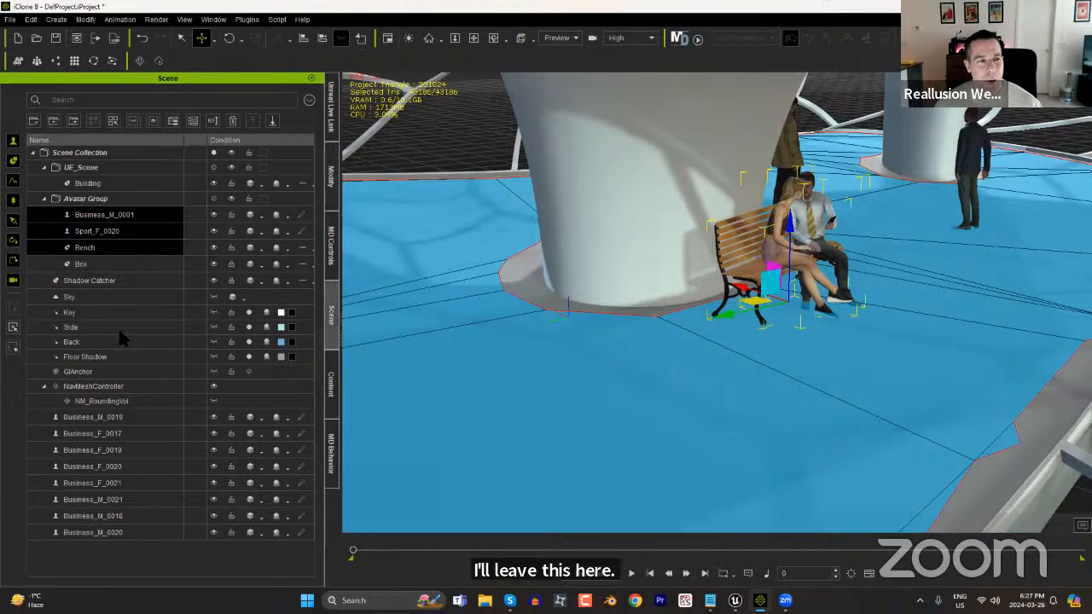
click(103, 401)
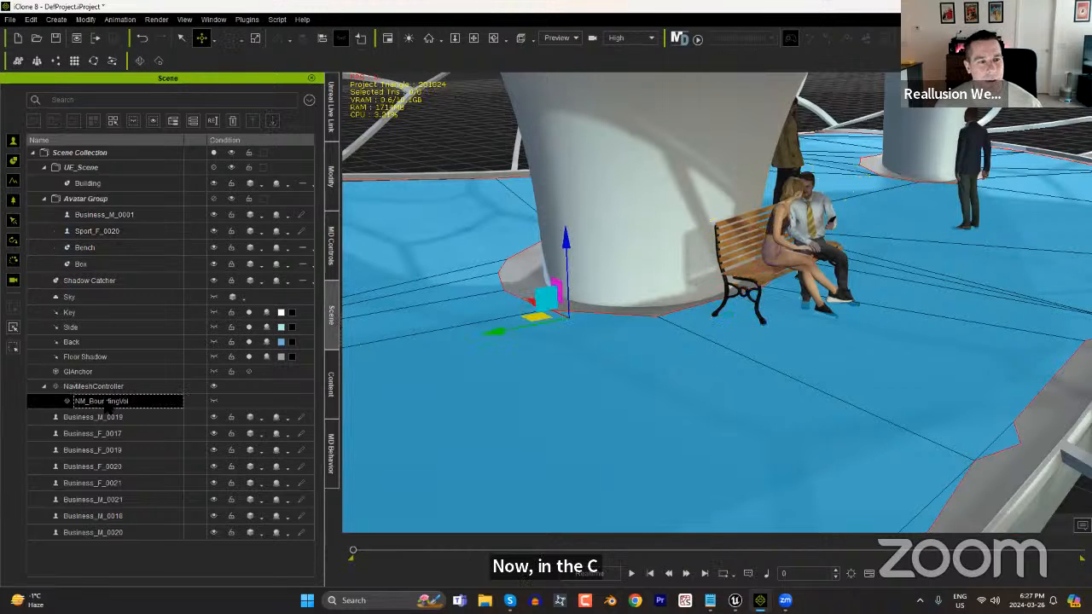
click(332, 179)
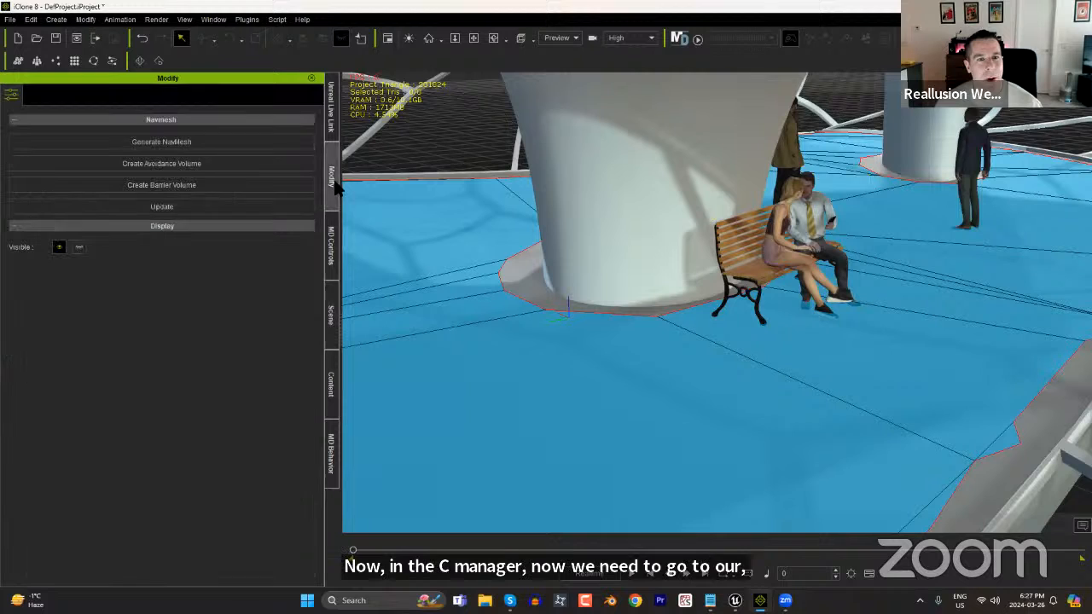
click(218, 211)
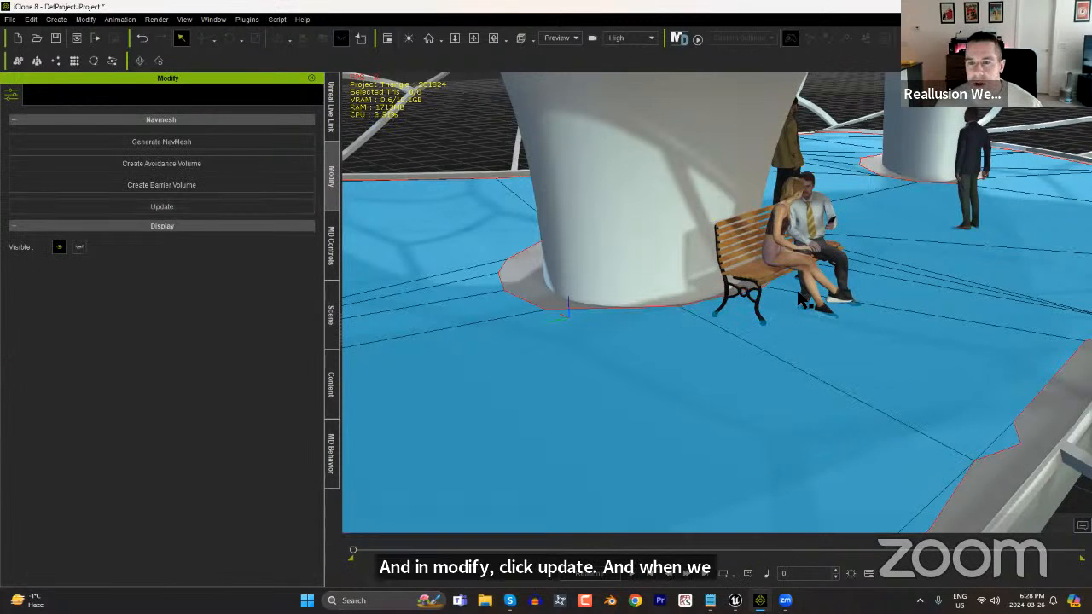
scroll(792, 377, down, 2)
mouse_move(793, 385)
right_down()
mouse_move(814, 363)
mouse_move(810, 374)
right_up()
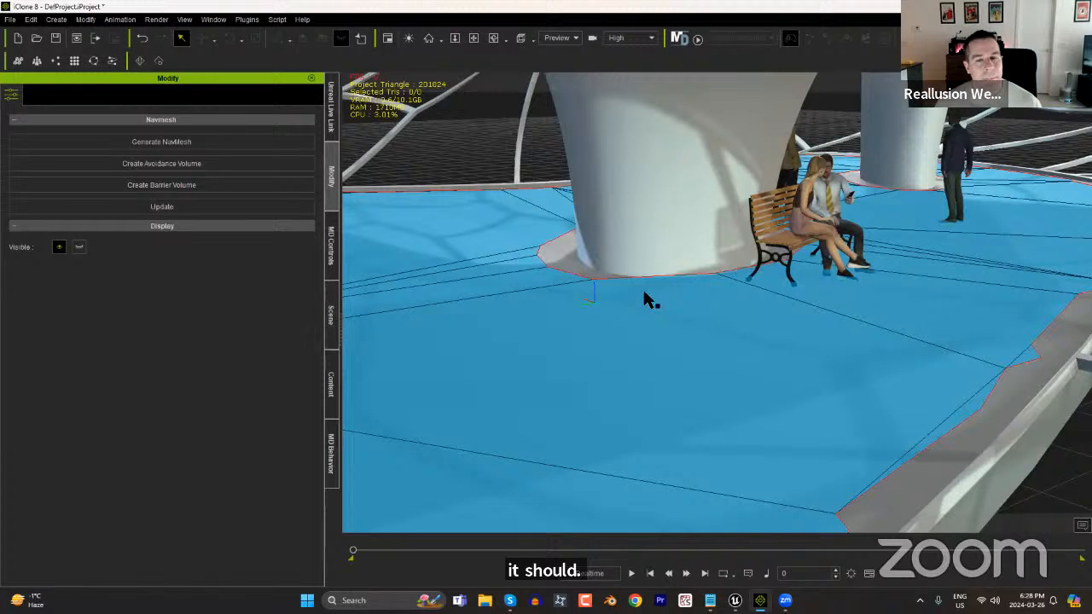
Create a barrier volume for the NavMesh and select NM_BarrierVol in the scene.
right_drag(825, 371, 854, 403)
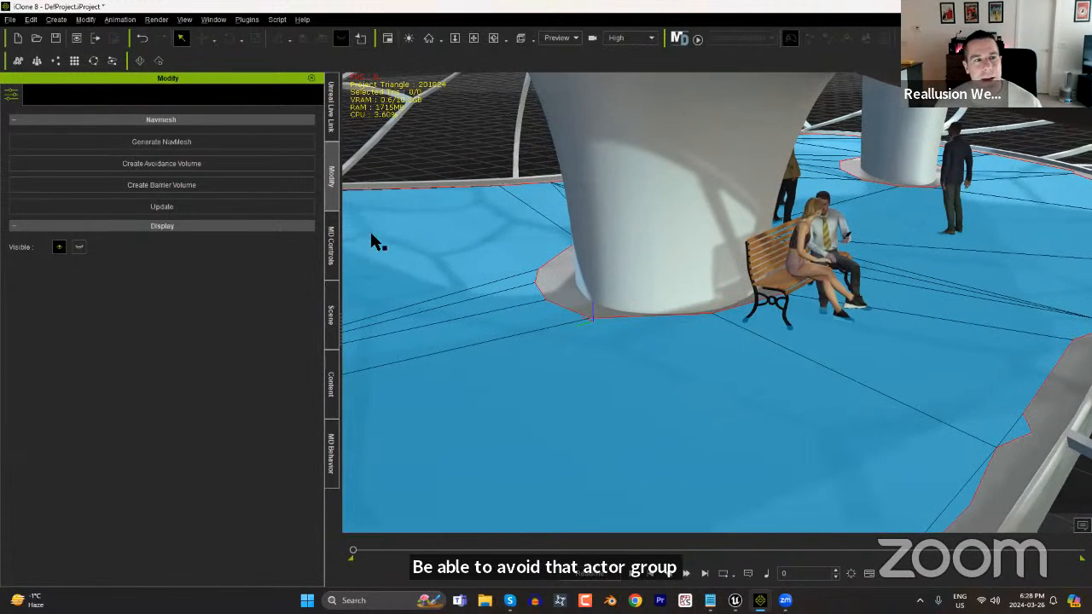
click(189, 195)
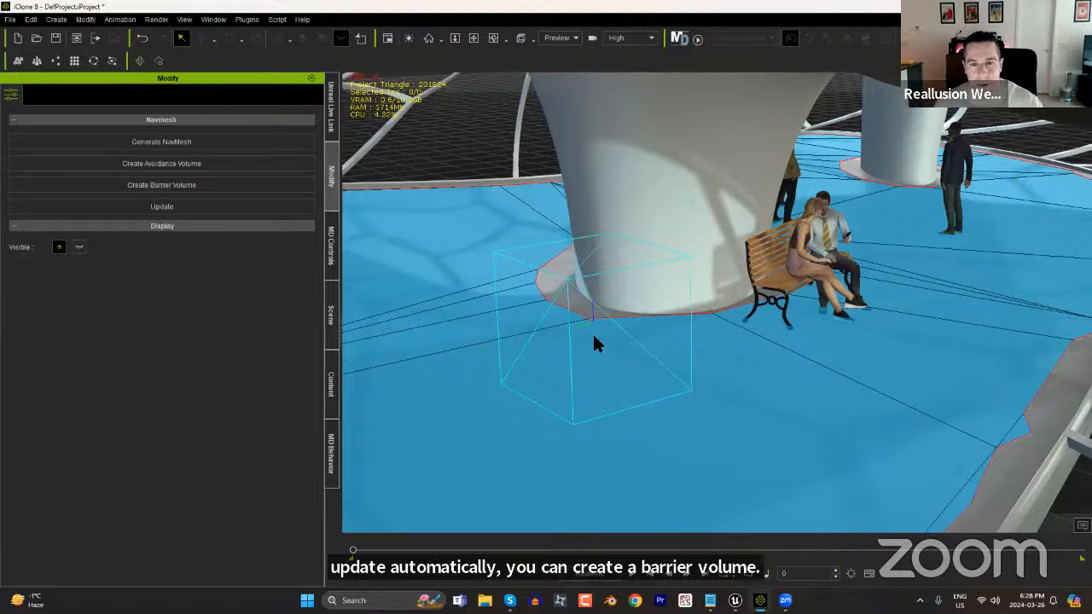
right_drag(643, 409, 603, 430)
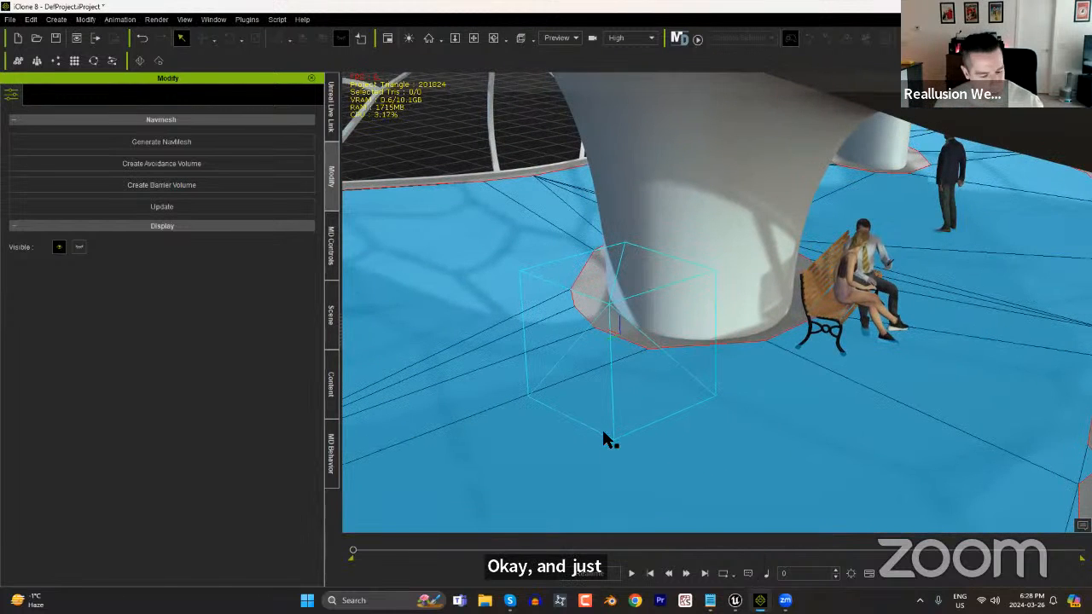
click(603, 300)
click(331, 337)
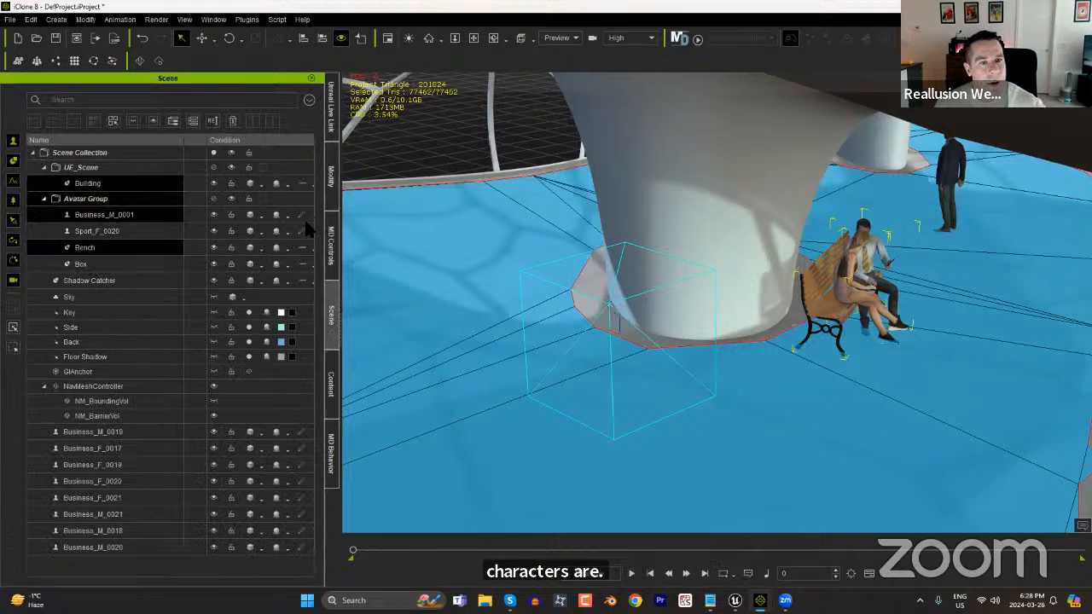
click(122, 419)
Try to move NM_BarrierVol along the floor from beside the pillar onto the bench group.
key(w)
drag(584, 333, 832, 283)
right_drag(877, 374, 715, 359)
drag(849, 275, 603, 236)
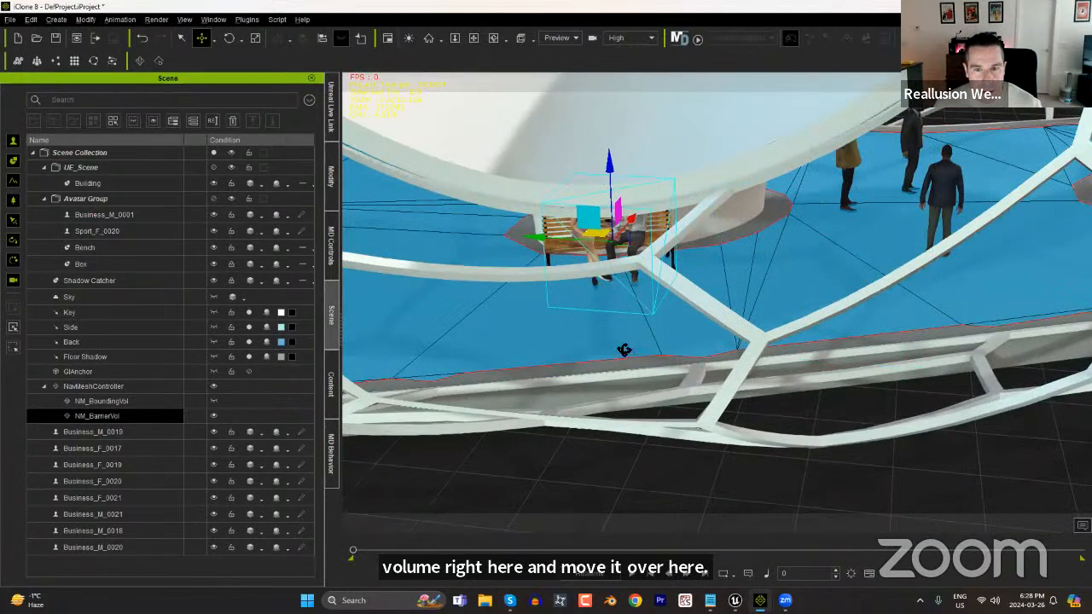
scroll(626, 351, up, 4)
right_drag(626, 352, 834, 317)
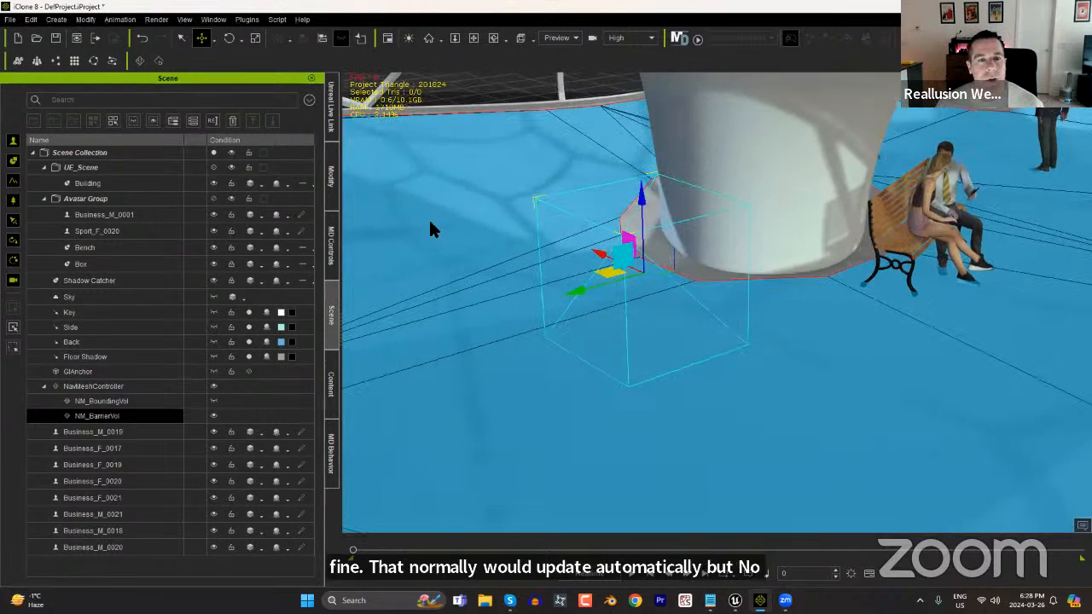
Align NM_BarrierVol to the bench on X, Y and Z with the pivot as reference point.
right_click(648, 239)
mouse_move(686, 258)
click(759, 259)
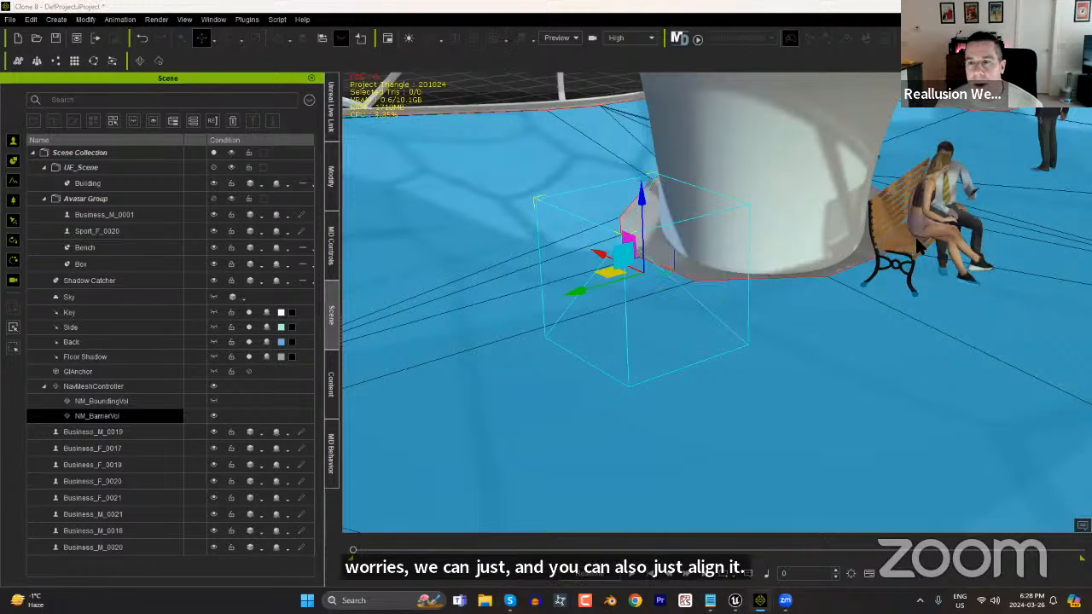
click(918, 246)
click(496, 246)
click(533, 246)
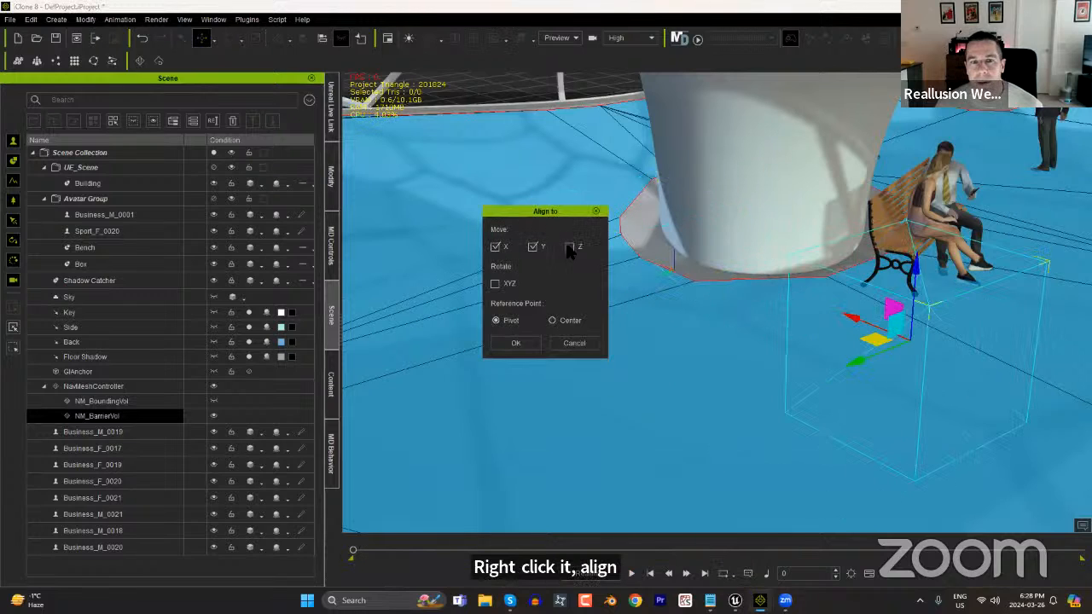
click(570, 247)
click(515, 343)
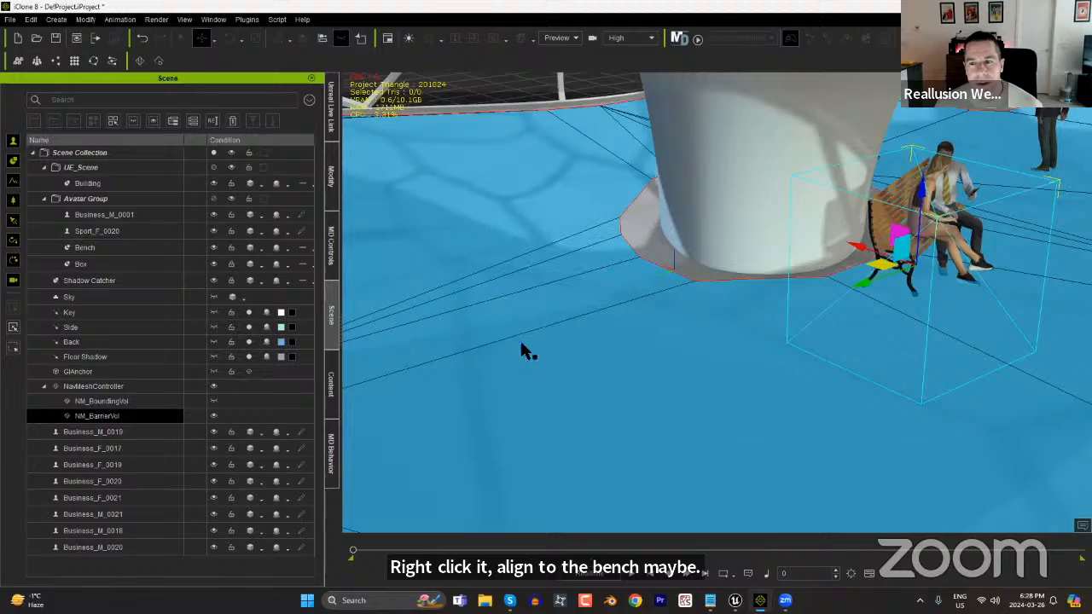
Update the NavMesh of NavMeshController so the barrier volume around the bench is cut out.
mouse_move(1024, 348)
right_down()
mouse_move(739, 351)
mouse_move(791, 338)
mouse_move(998, 368)
mouse_move(981, 341)
mouse_move(939, 316)
mouse_move(882, 302)
mouse_move(770, 319)
mouse_move(1035, 356)
right_up()
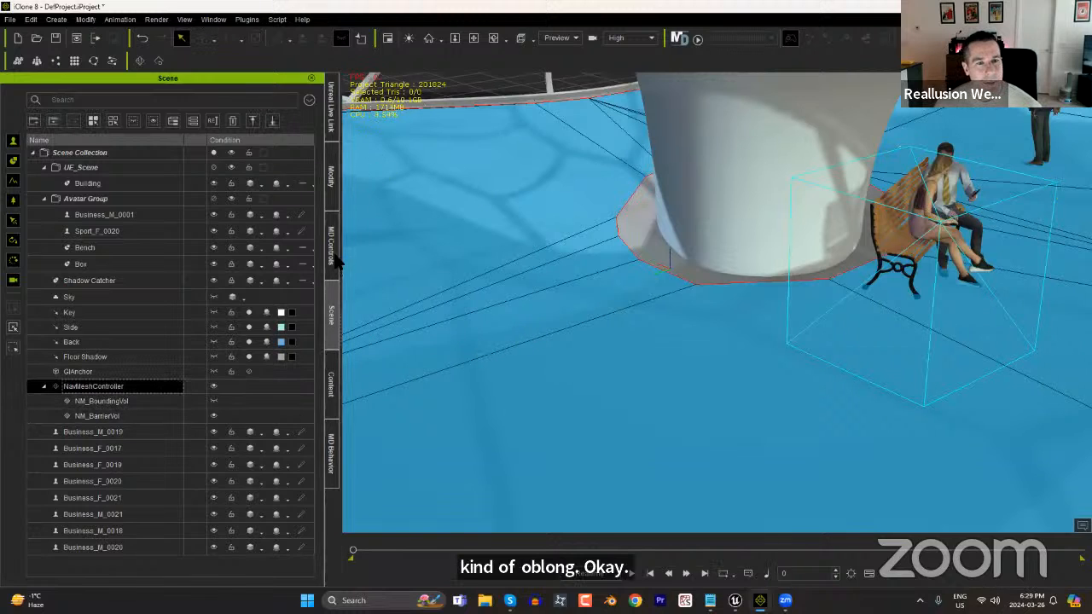
click(332, 178)
click(166, 208)
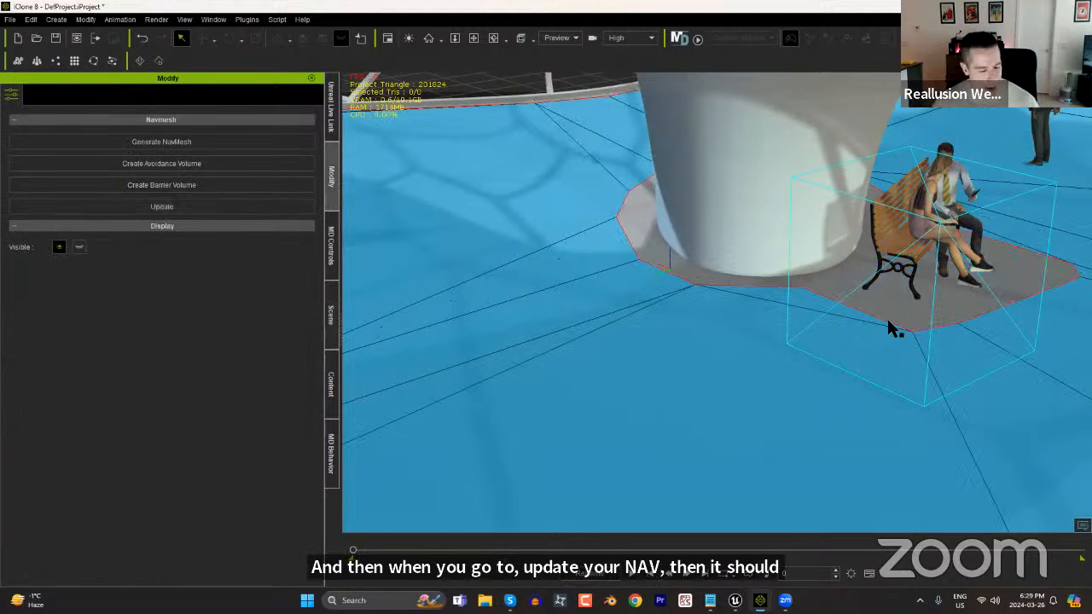
middle_drag(968, 291, 271, 310)
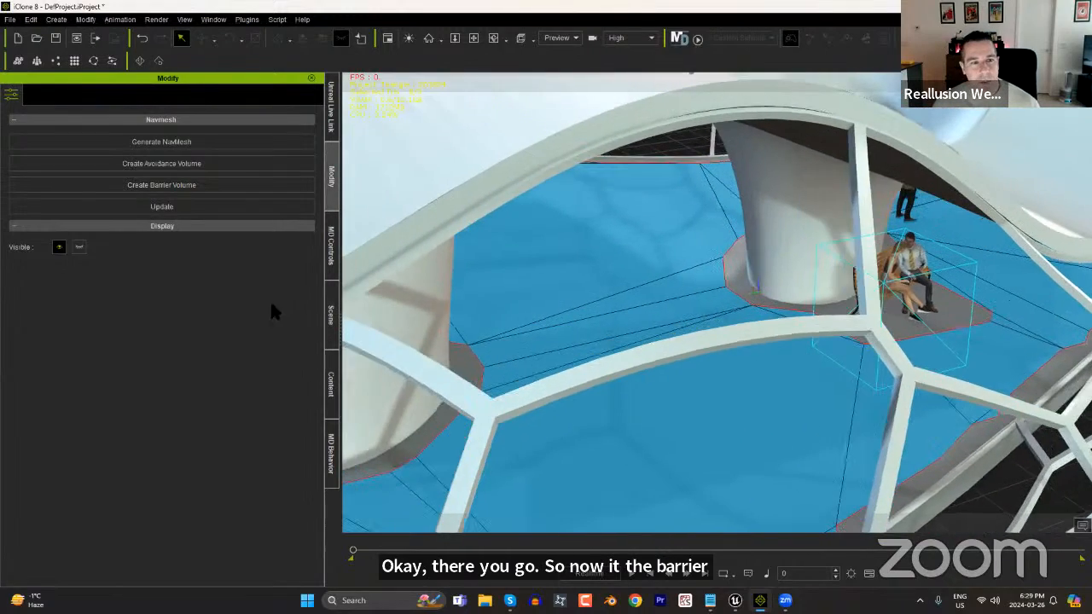
Add the 2Stand actor group with randomized starting frames and continuous looping, and raise it onto the pavilion floor.
click(331, 384)
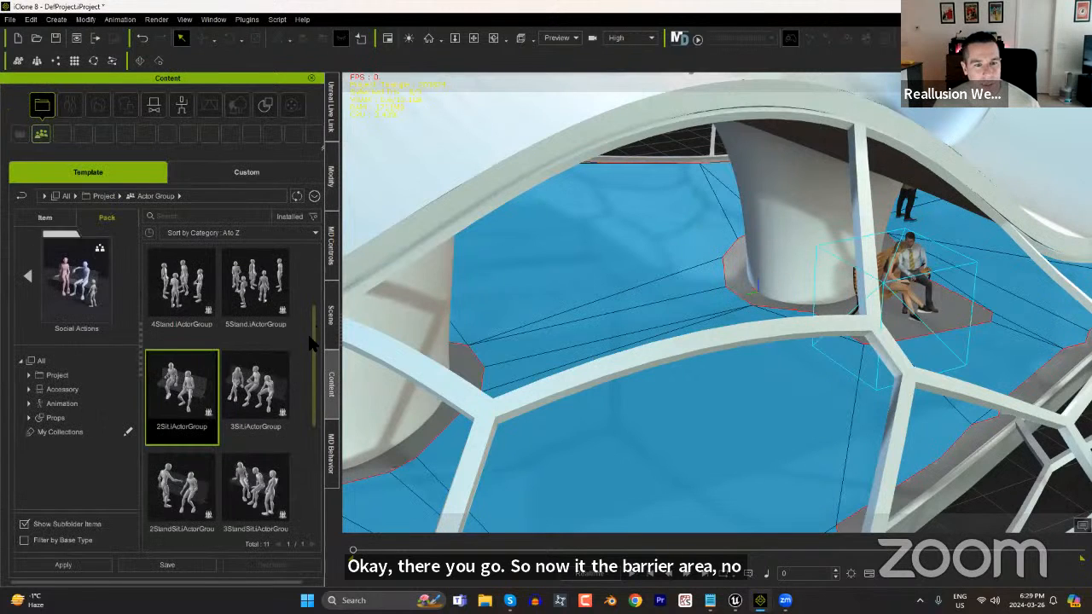
scroll(312, 264, up, 2)
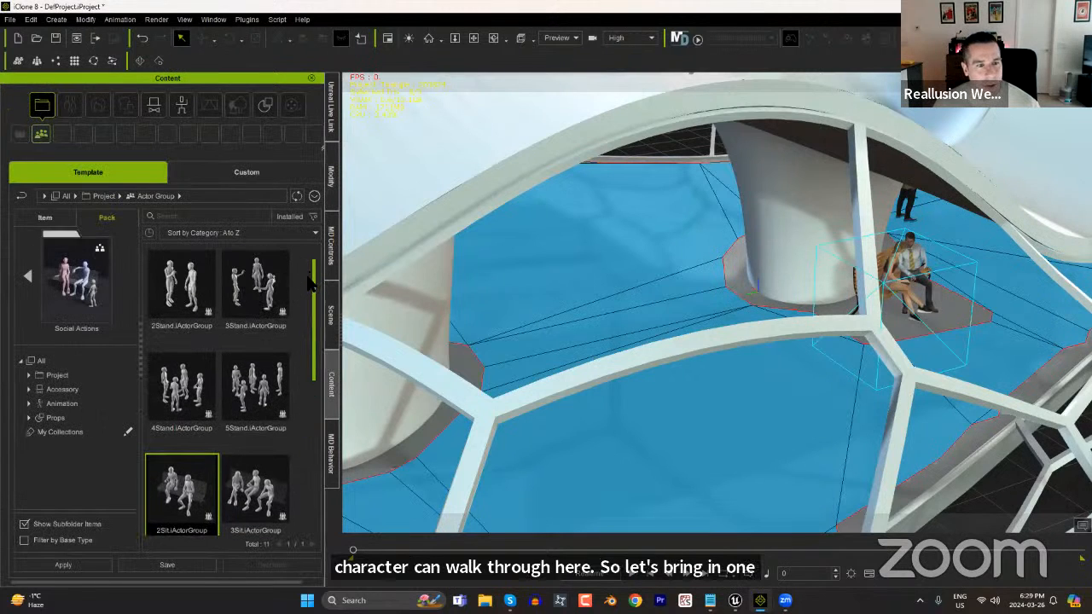
scroll(311, 284, down, 3)
scroll(314, 267, up, 3)
scroll(313, 282, down, 5)
drag(555, 415, 627, 461)
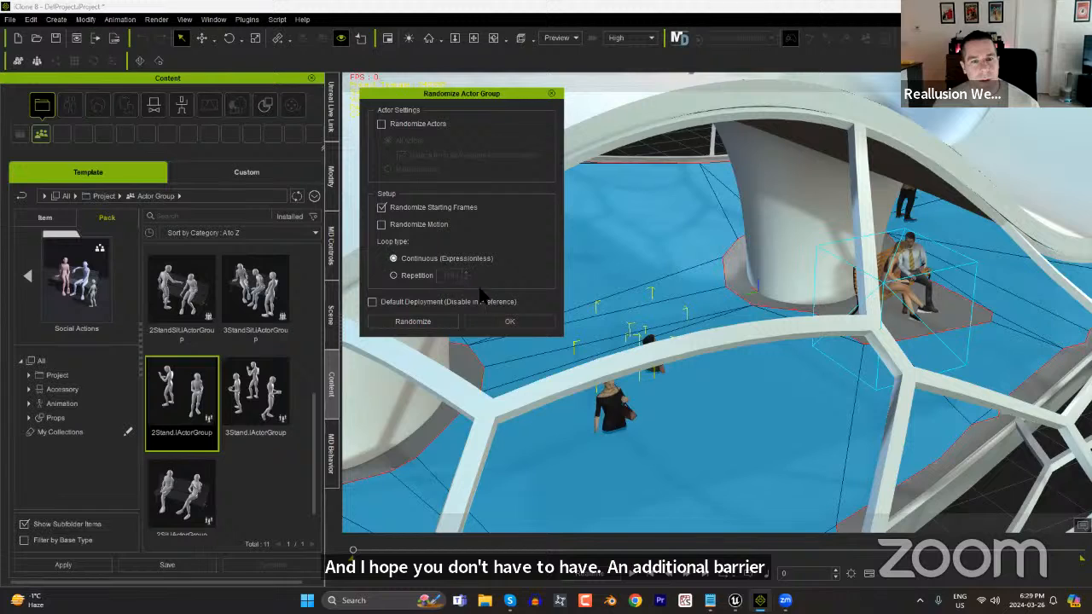
click(534, 329)
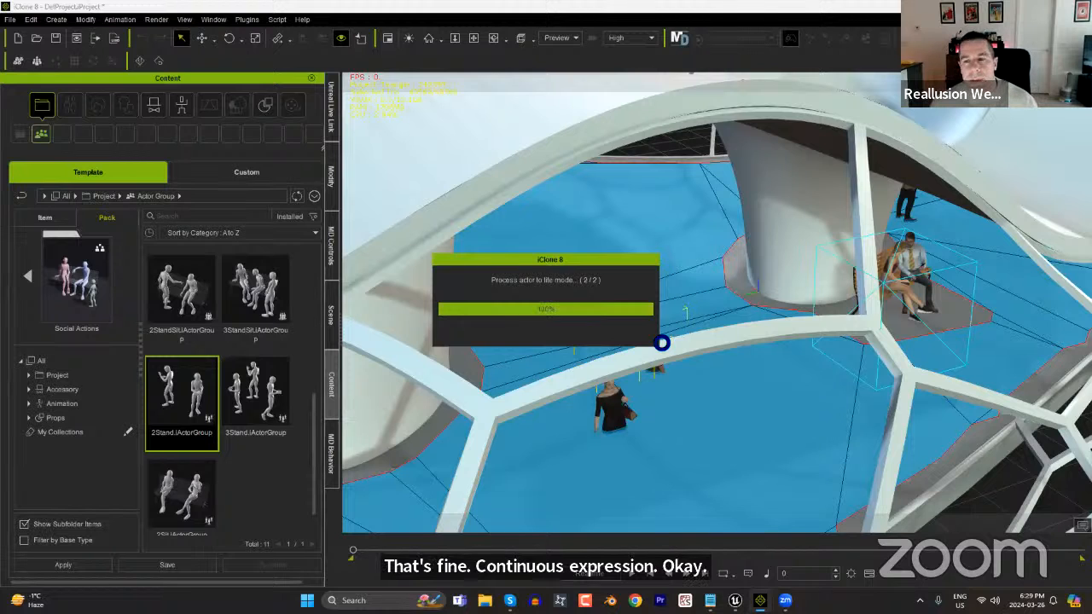
key(w)
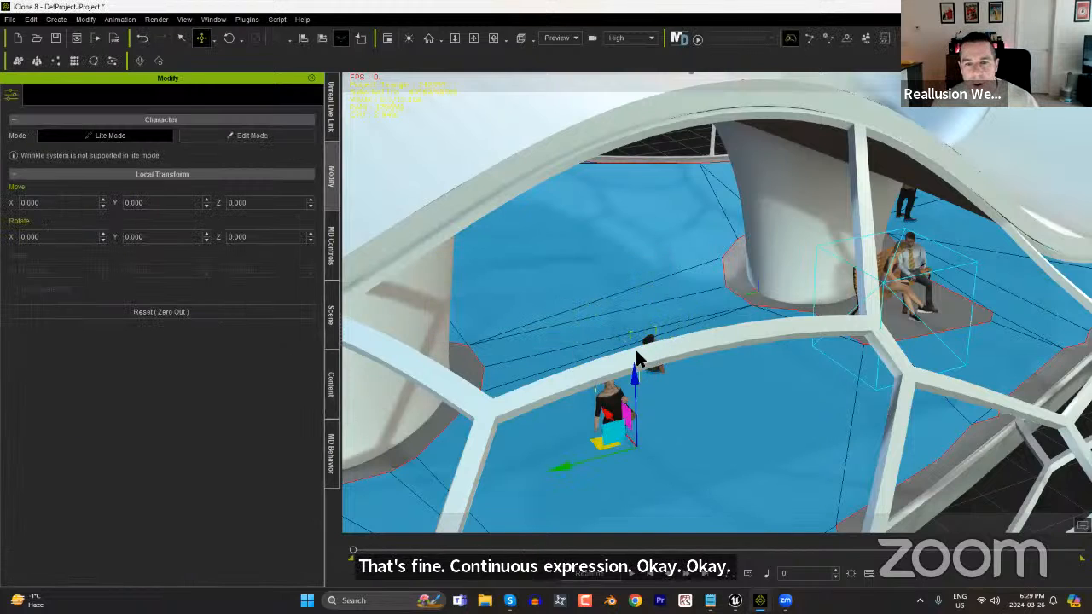
drag(636, 384, 633, 329)
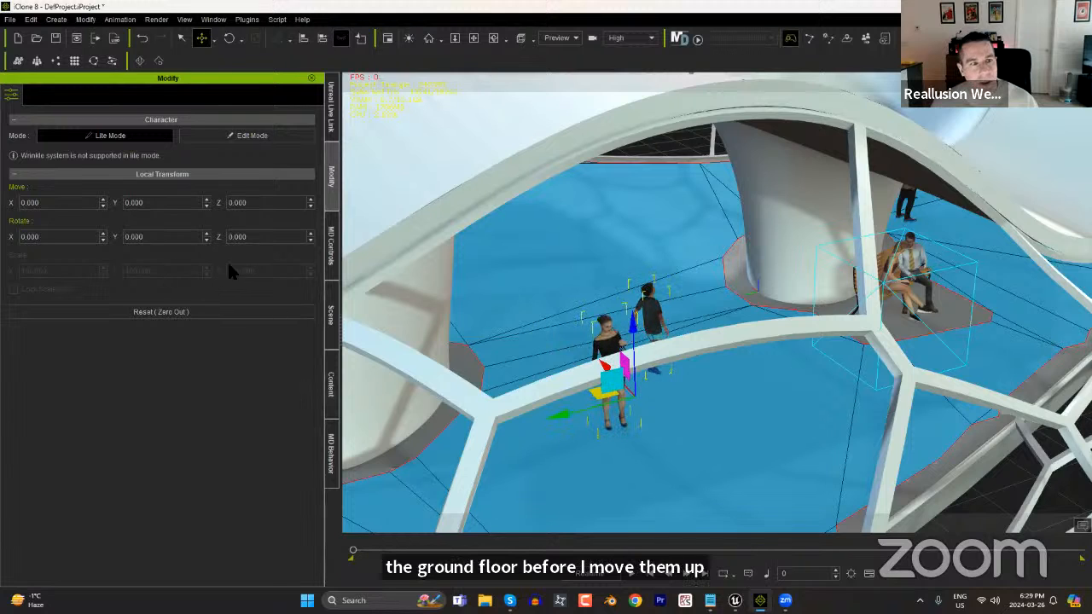
Select NavMeshController and create a second barrier volume for the standing pair.
click(330, 332)
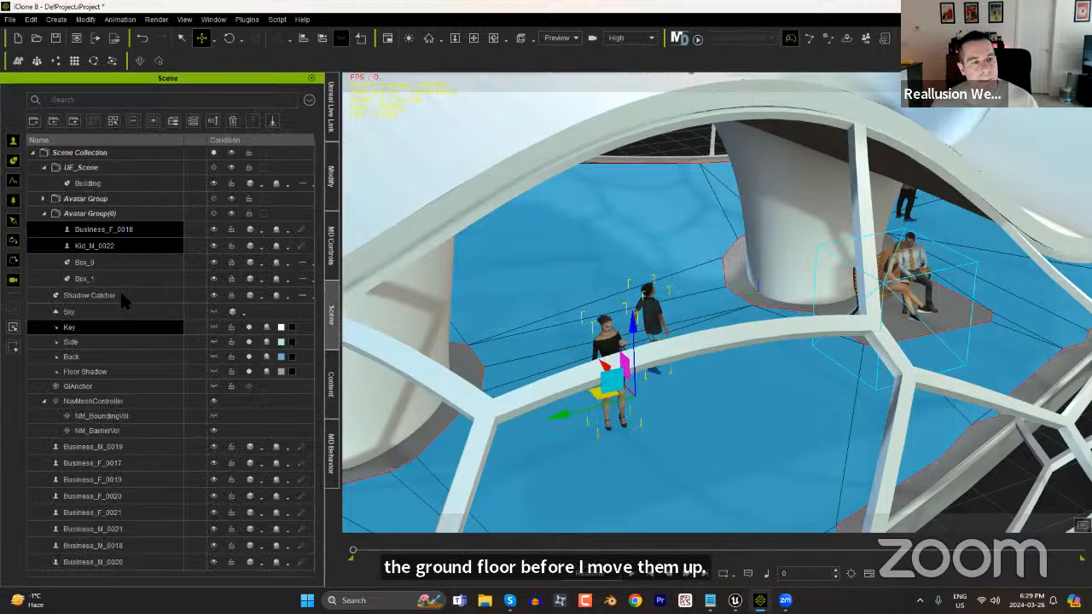
click(114, 401)
click(331, 177)
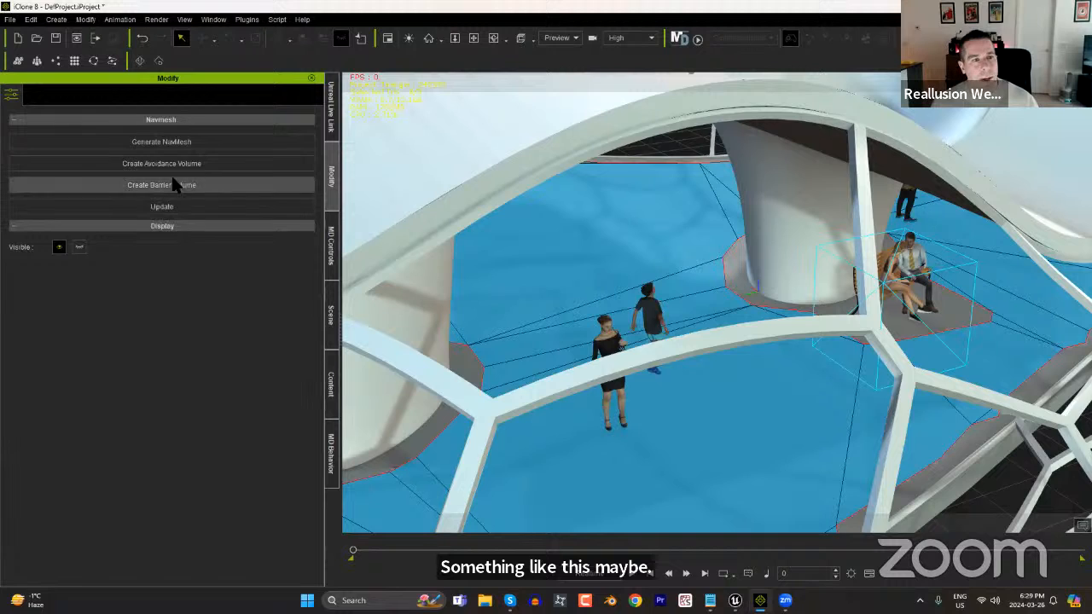
click(164, 185)
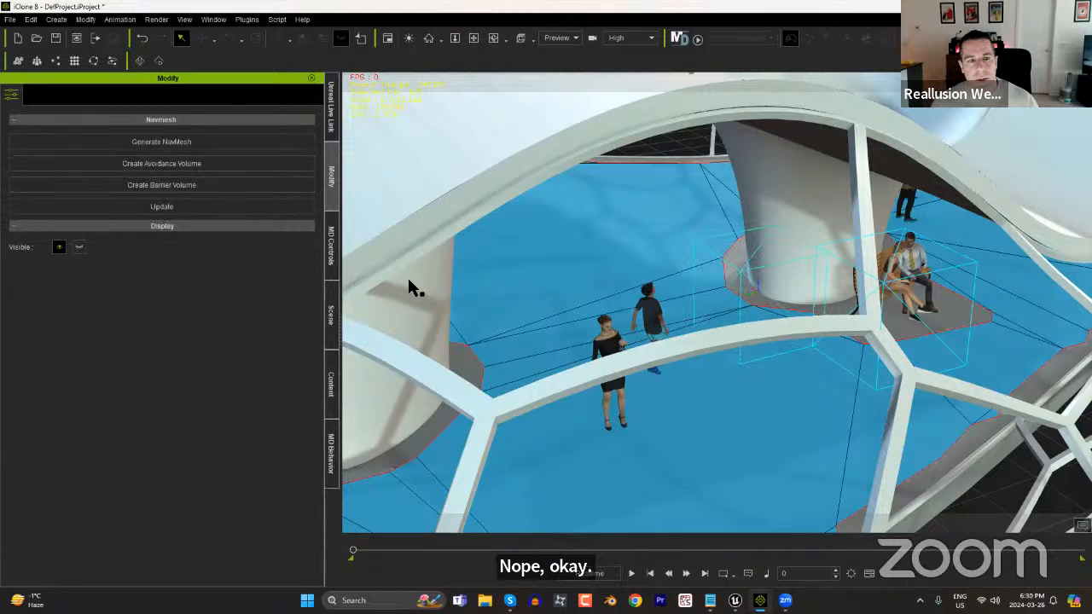
Align NM_BarrierVol_0 to the standing woman in black on X, Y and Z with the pivot as reference point.
click(331, 314)
click(111, 379)
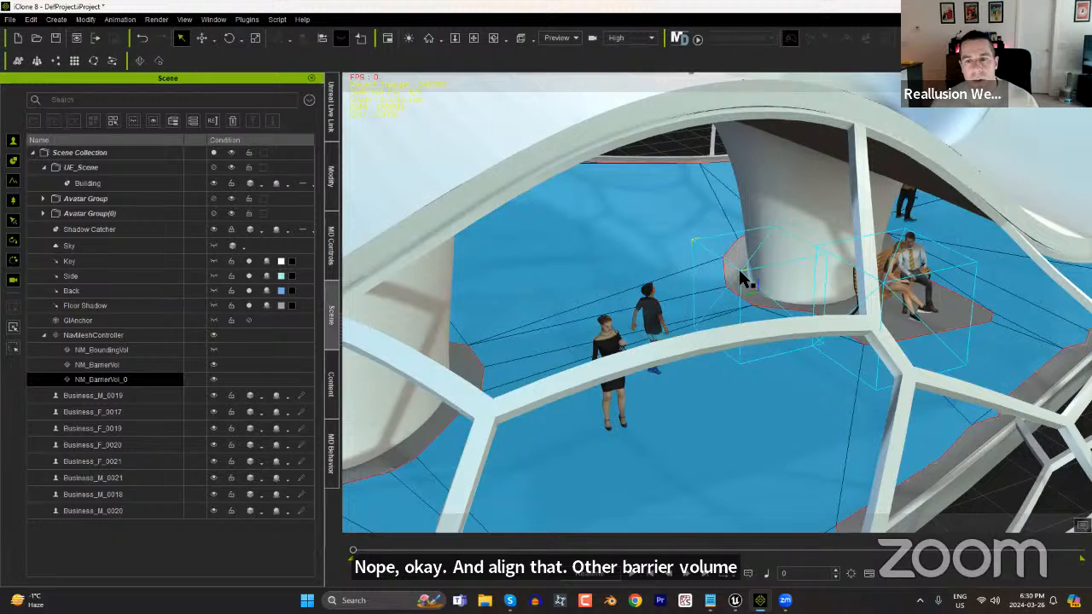
right_click(740, 278)
mouse_move(761, 296)
click(842, 296)
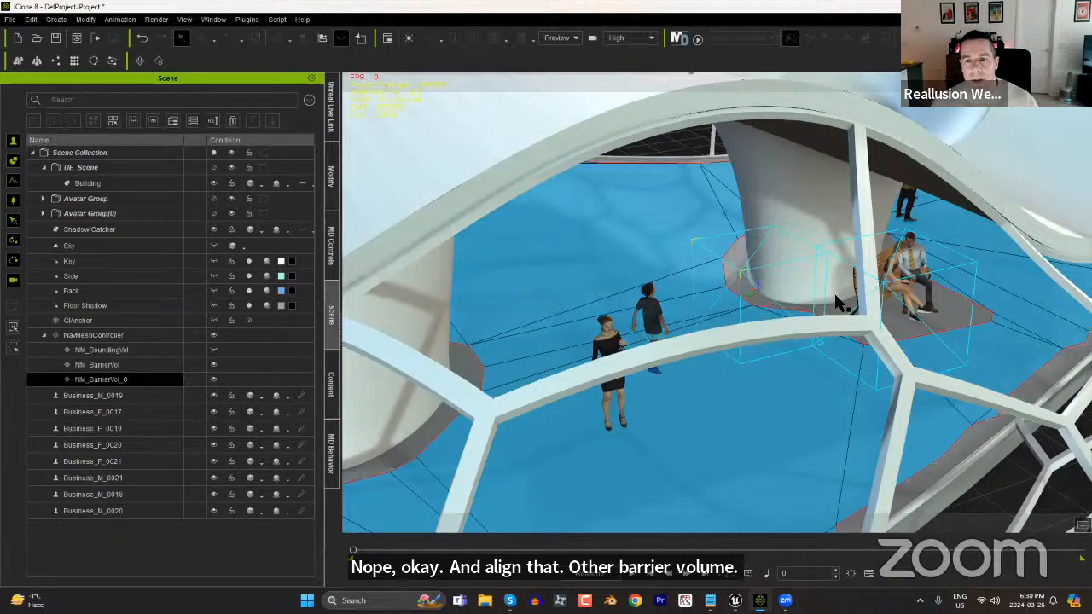
click(614, 339)
click(532, 248)
click(569, 247)
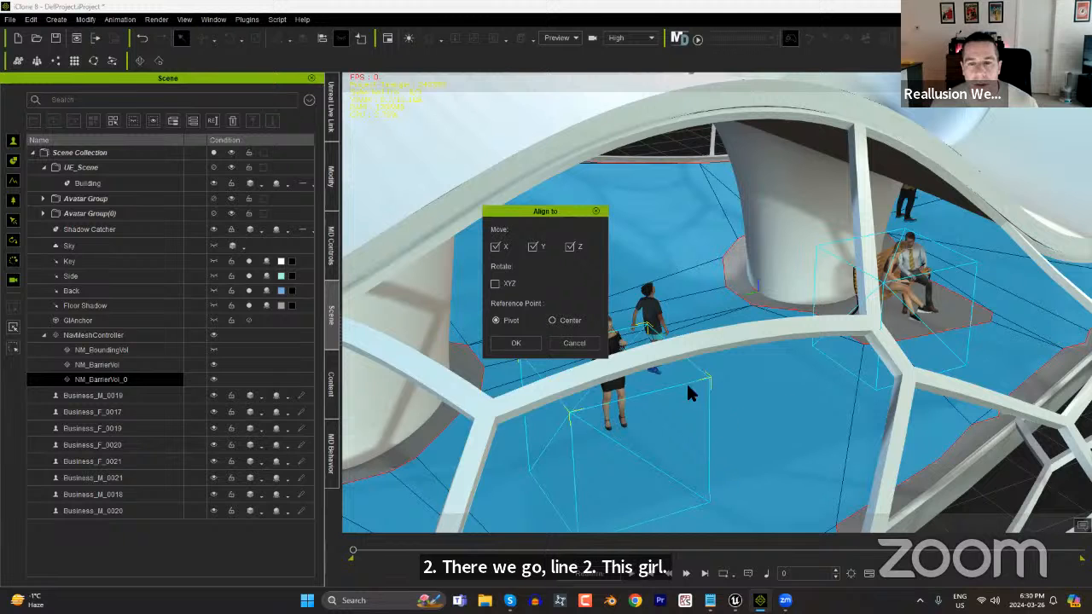
click(511, 349)
Shift NM_BarrierVol_0 across the floor toward the space between the woman and the child.
right_drag(697, 407, 568, 425)
key(w)
drag(601, 418, 662, 354)
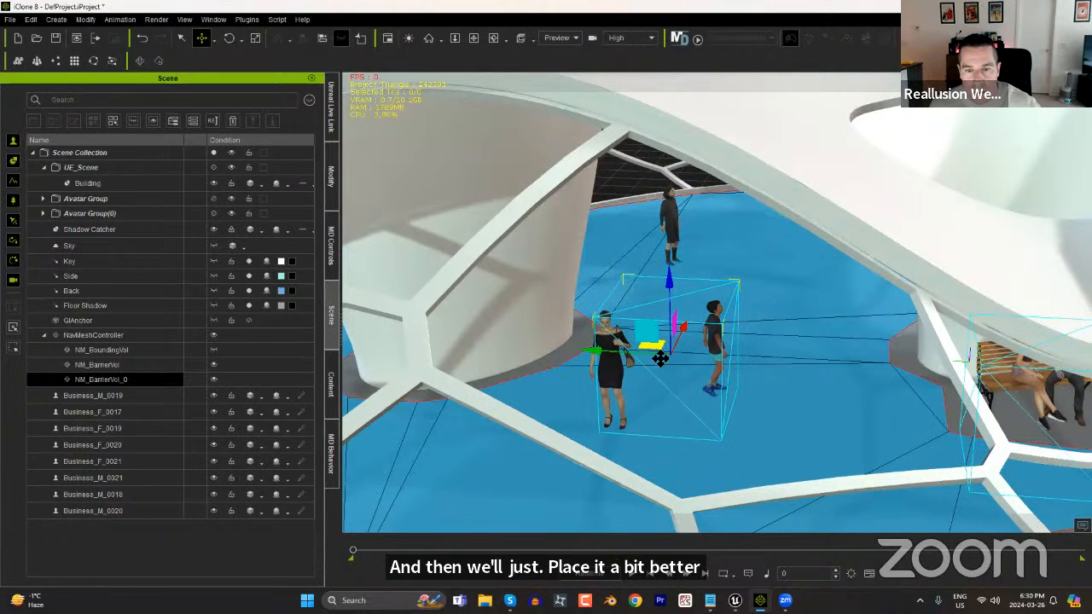
Hide the Building and, in an overhead view, move NM_BarrierVol_0 so it encloses both the woman and the child.
right_drag(657, 408, 937, 421)
key(j)
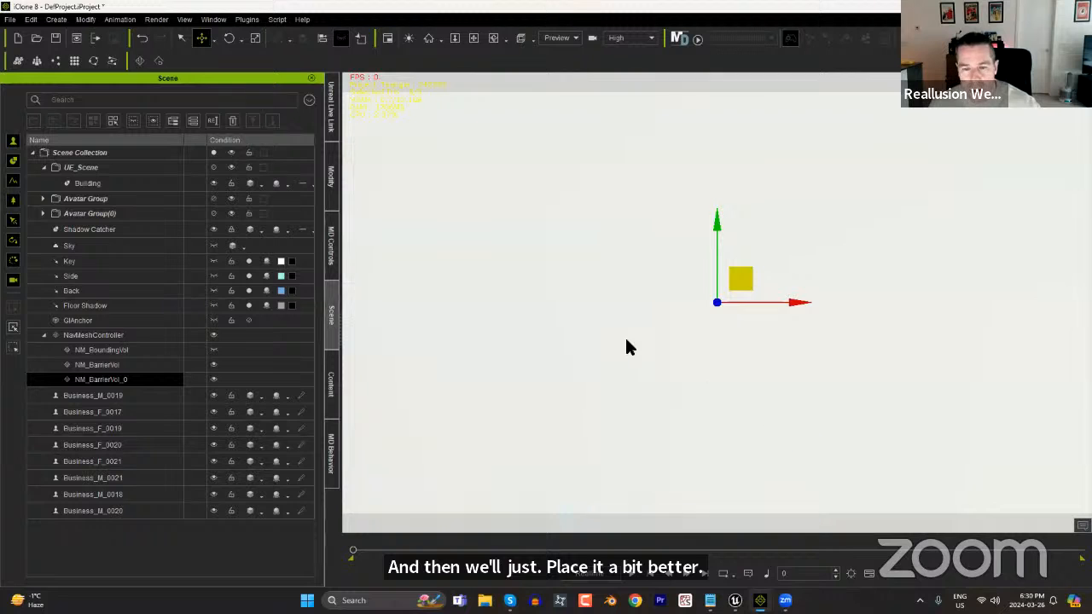
click(213, 183)
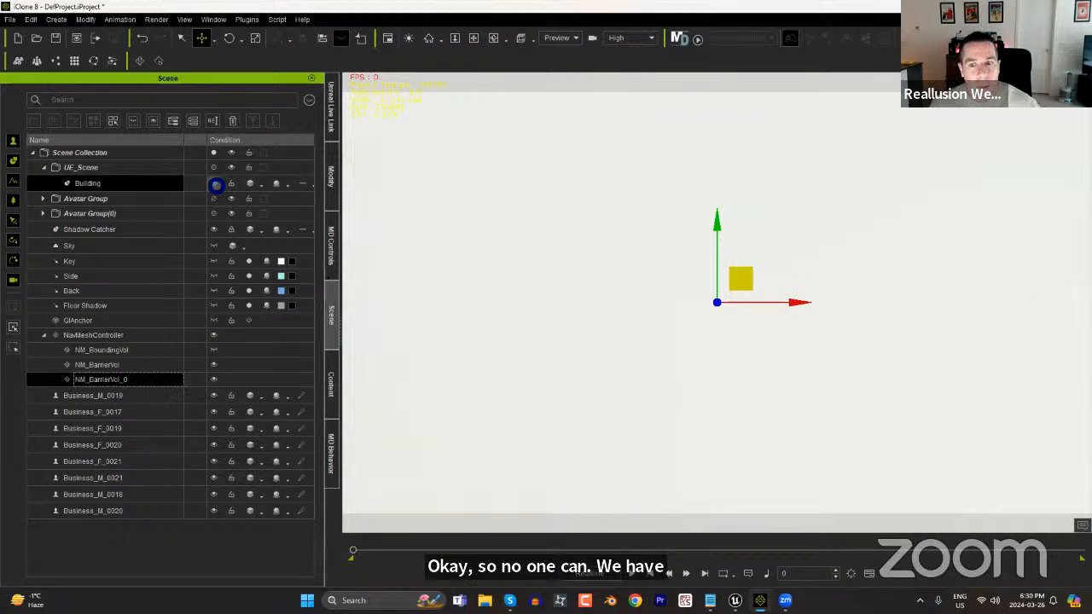
scroll(649, 354, down, 4)
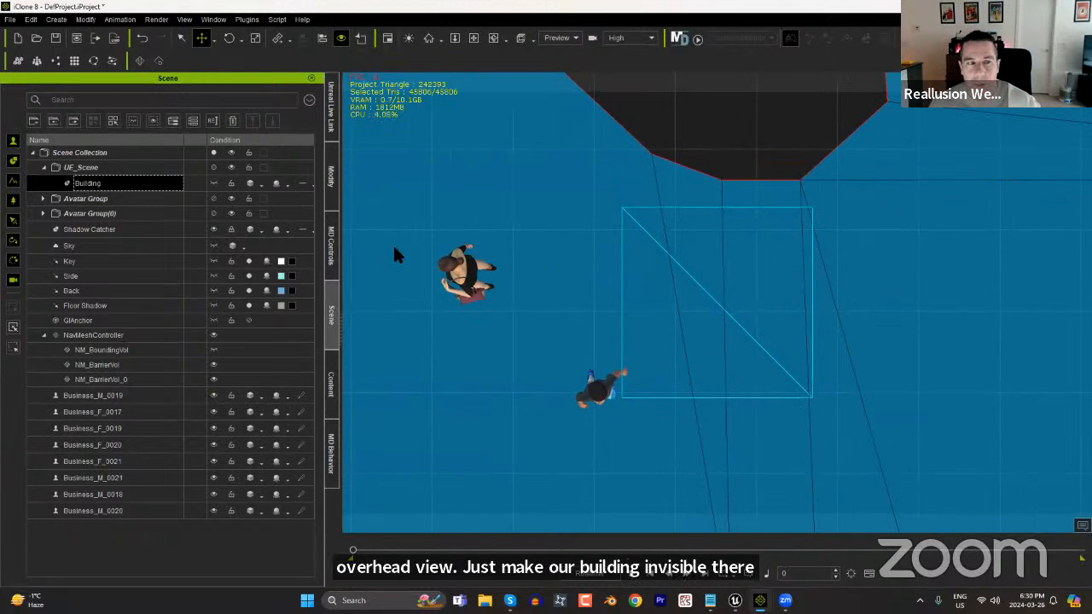
click(124, 379)
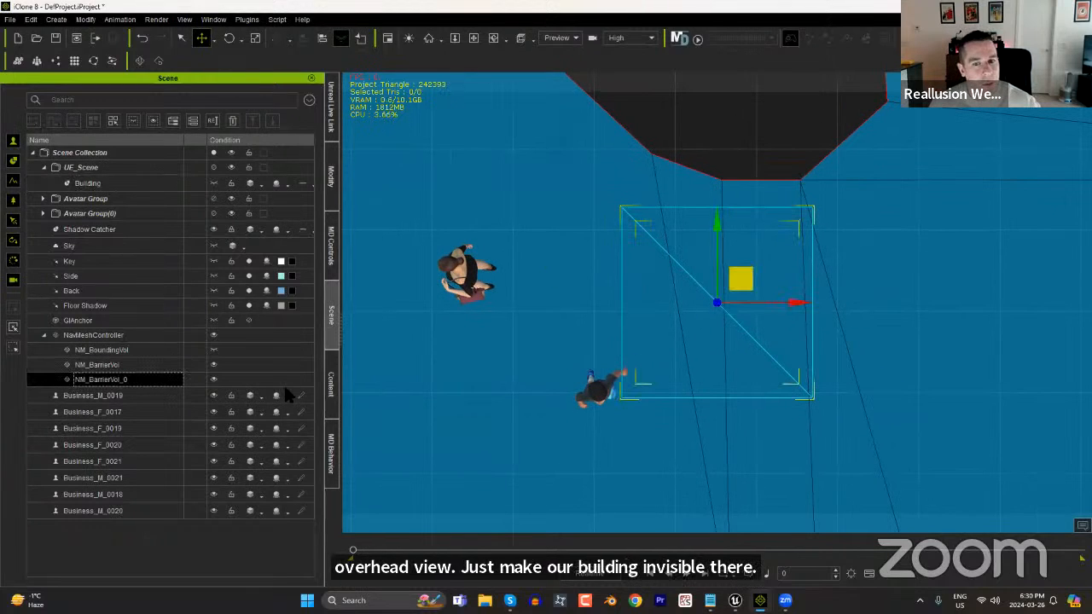
drag(557, 321, 566, 310)
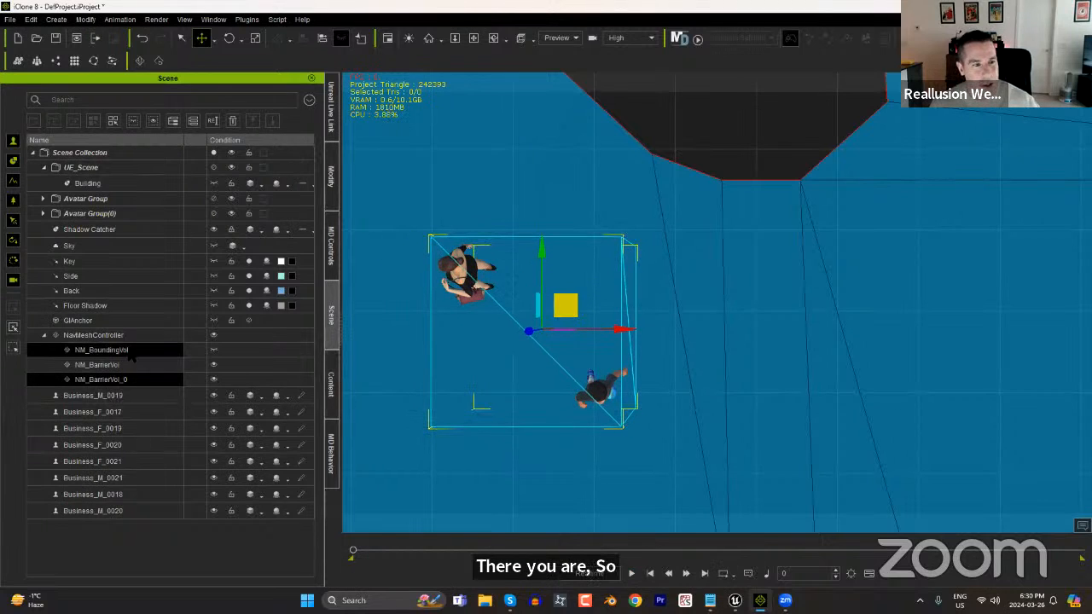
Select NavMeshController and update the NavMesh to exclude the area around the woman and child.
click(136, 338)
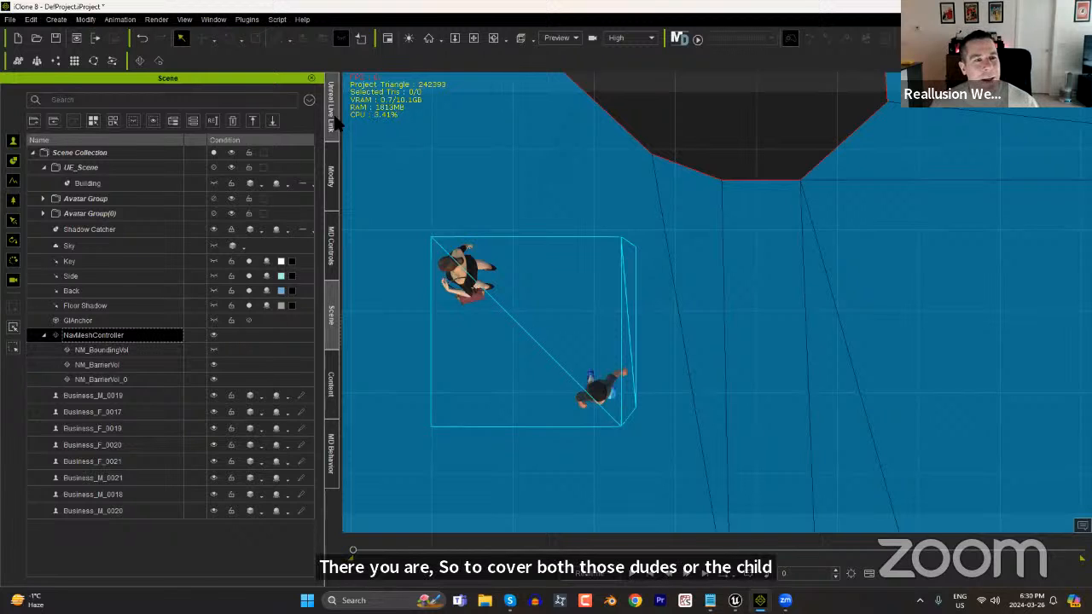
click(331, 177)
click(176, 206)
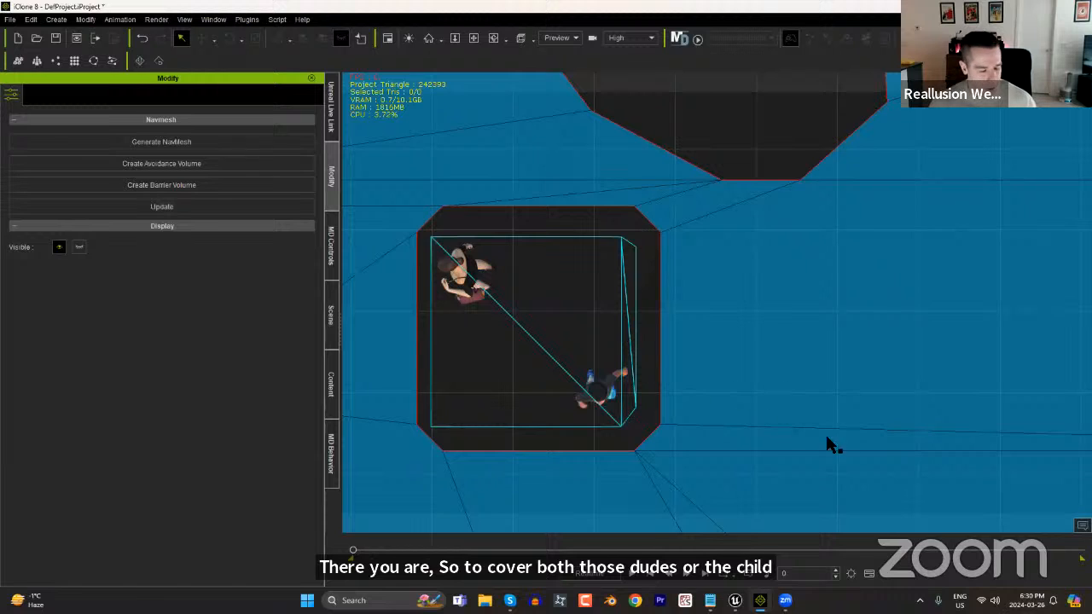
Examine the updated NavMesh and its cut-outs around both barrier volumes in a perspective view.
right_drag(816, 411, 787, 193)
middle_drag(787, 193, 746, 334)
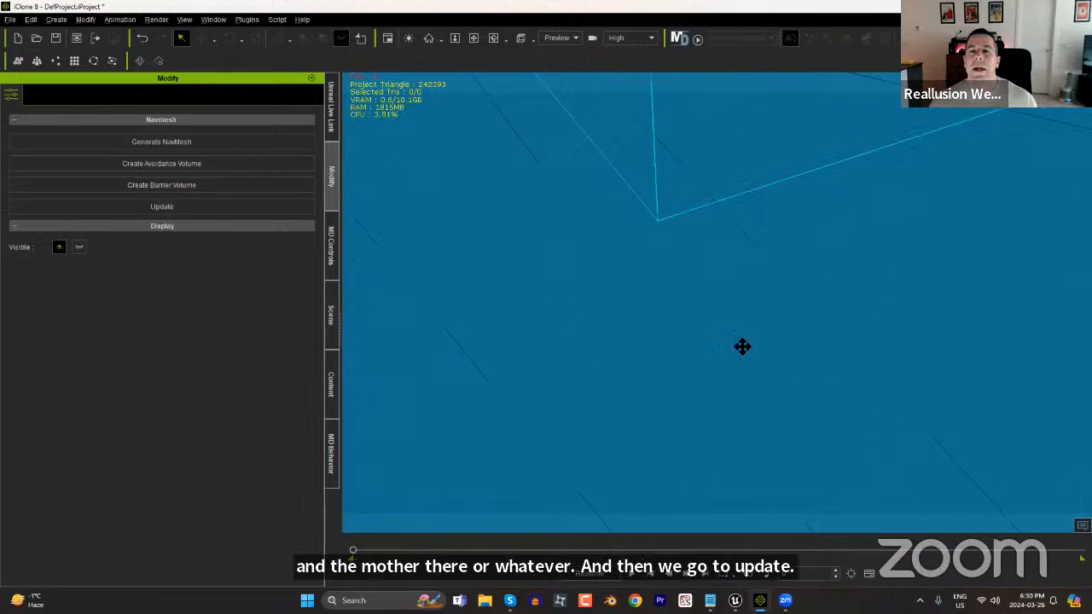
scroll(750, 256, down, 5)
middle_drag(750, 258, 722, 426)
scroll(757, 362, down, 4)
right_drag(760, 361, 724, 310)
scroll(722, 349, down, 5)
right_drag(721, 361, 718, 320)
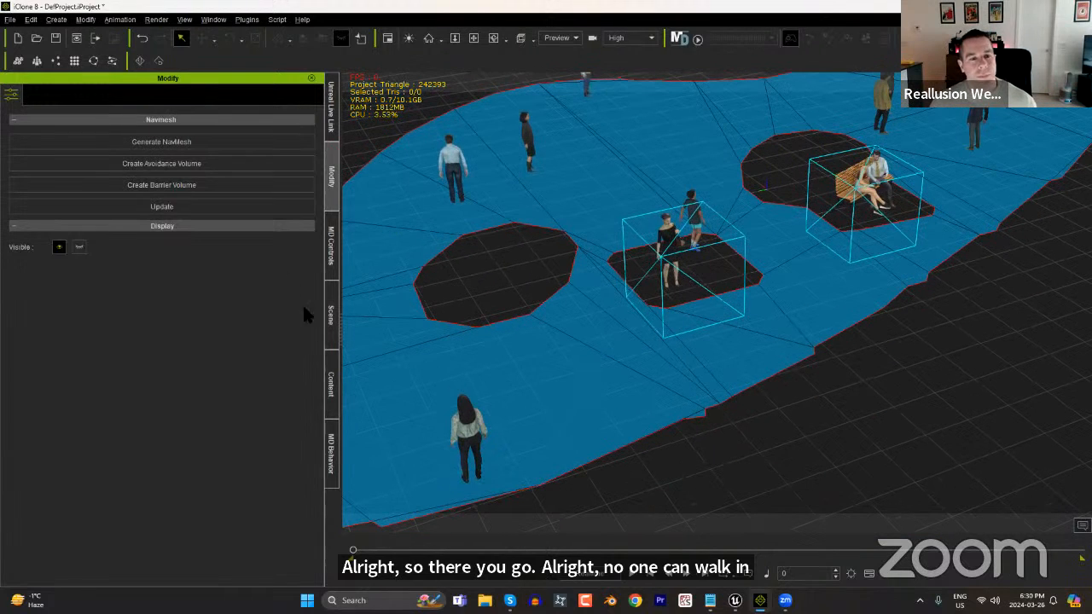
Make the hidden Building in UE_Scene visible again around the crowd and barrier volumes.
click(330, 343)
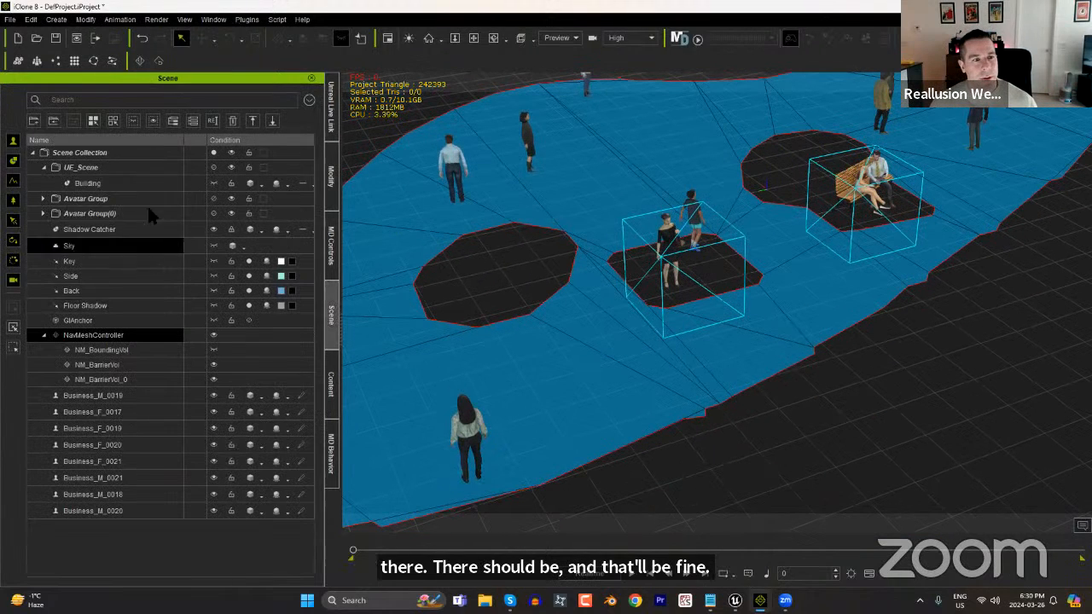
click(213, 184)
right_drag(628, 268, 698, 316)
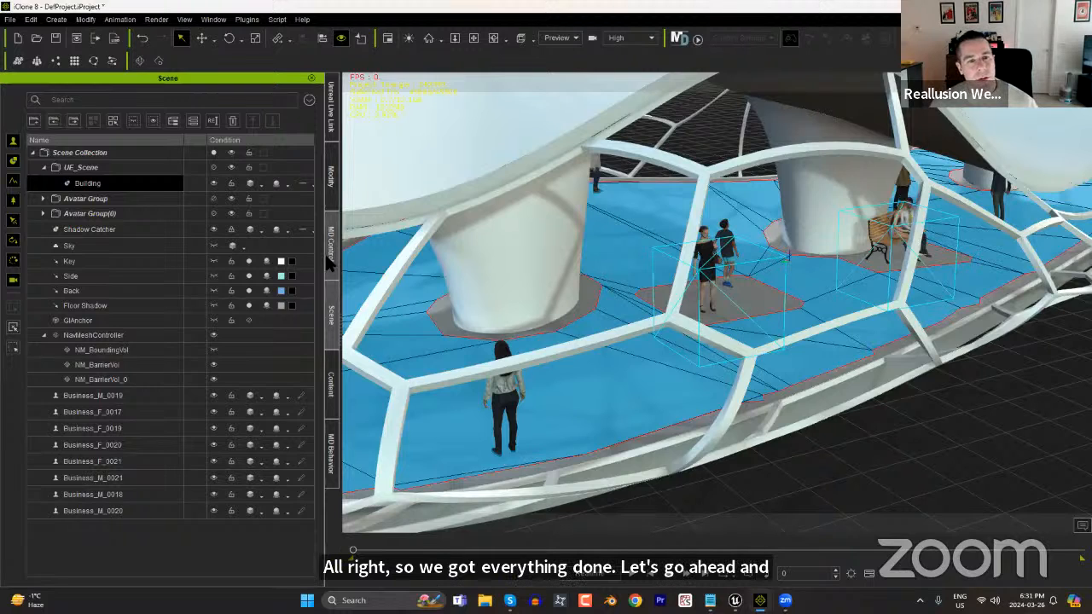
Clear the temporary macro data and re-simulate the walking crowd on the updated NavMesh for about 1,300 frames.
click(332, 256)
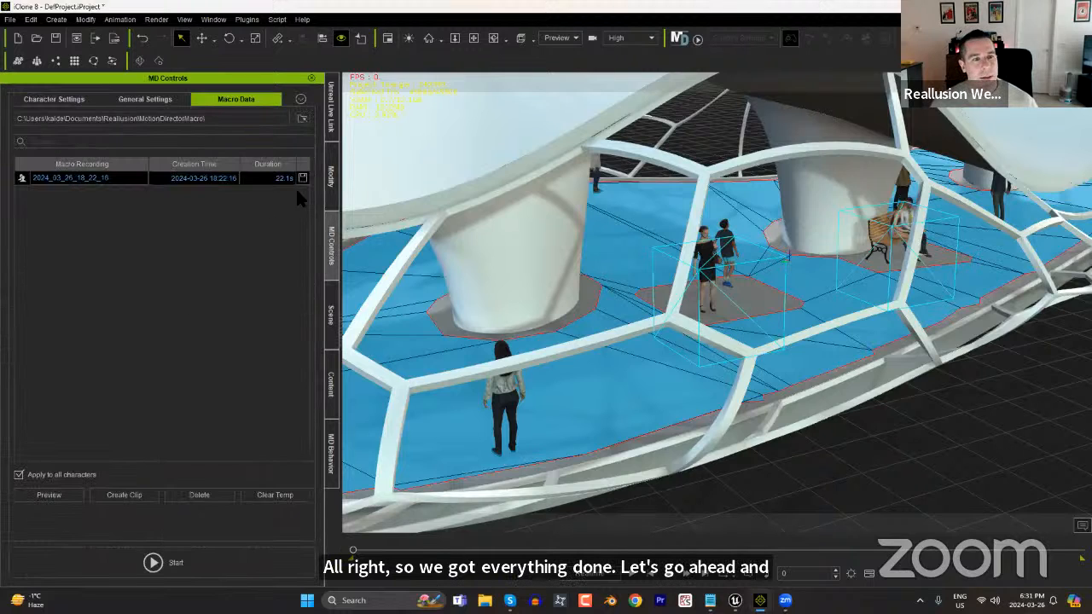
click(279, 498)
click(54, 99)
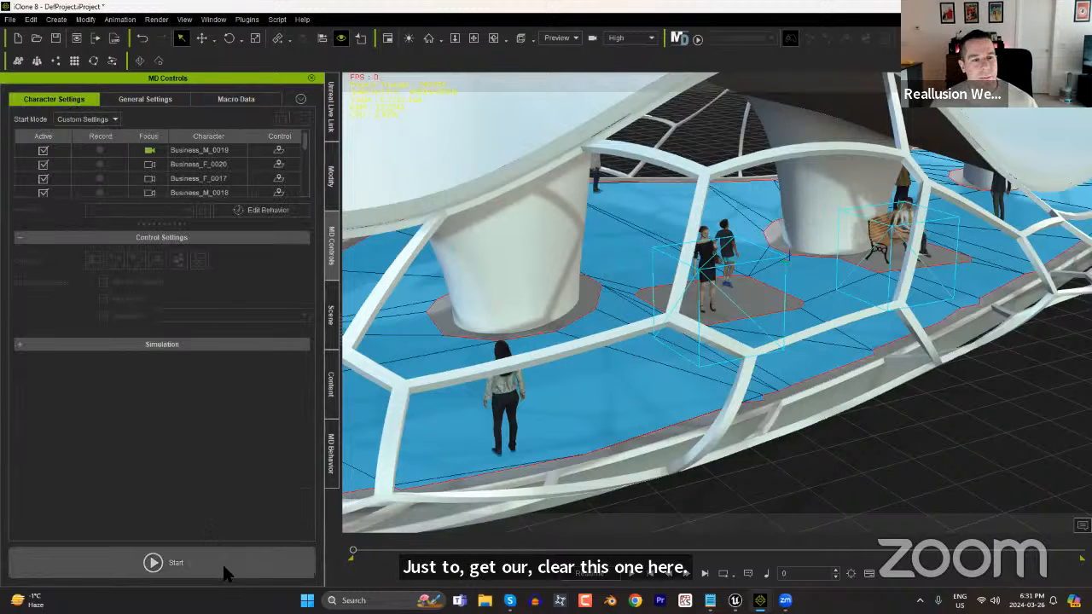
click(174, 564)
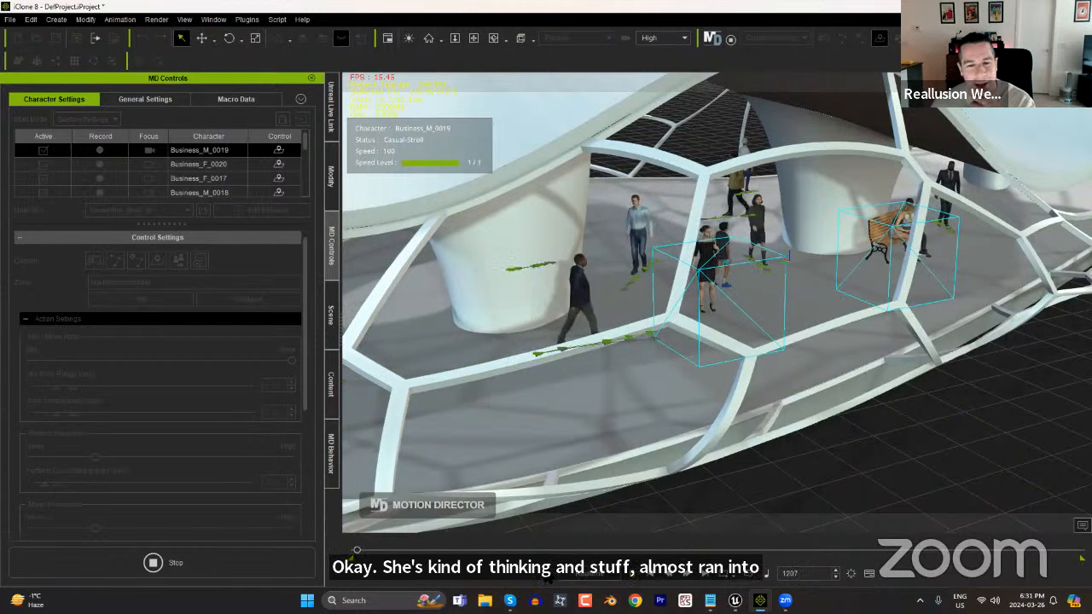
click(219, 567)
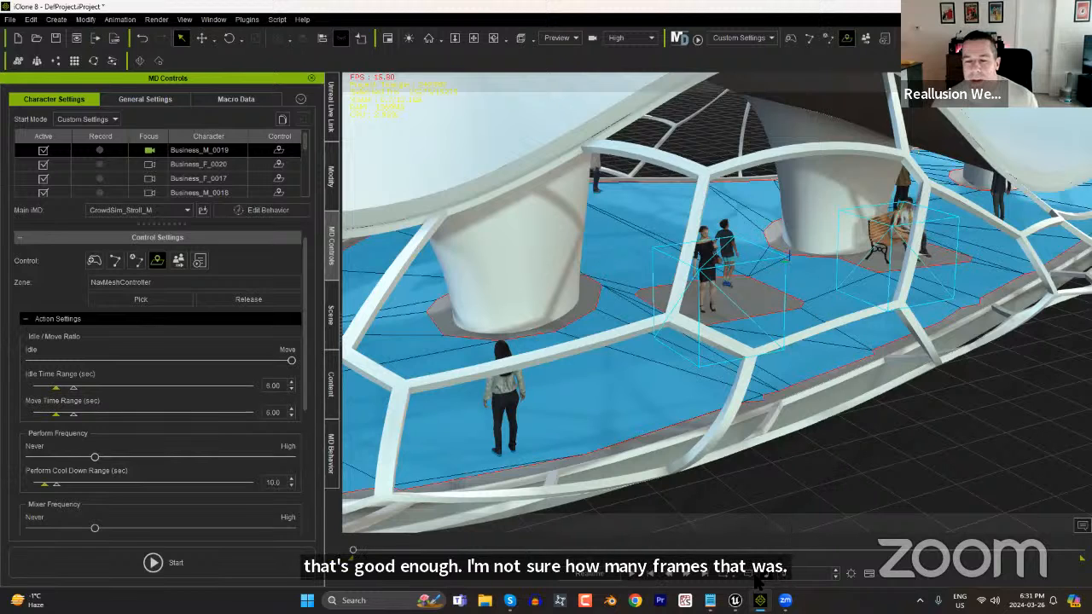
Check the Unreal Live Link transfer range and switch the character Business_F_0017 to Edit Mode.
click(329, 106)
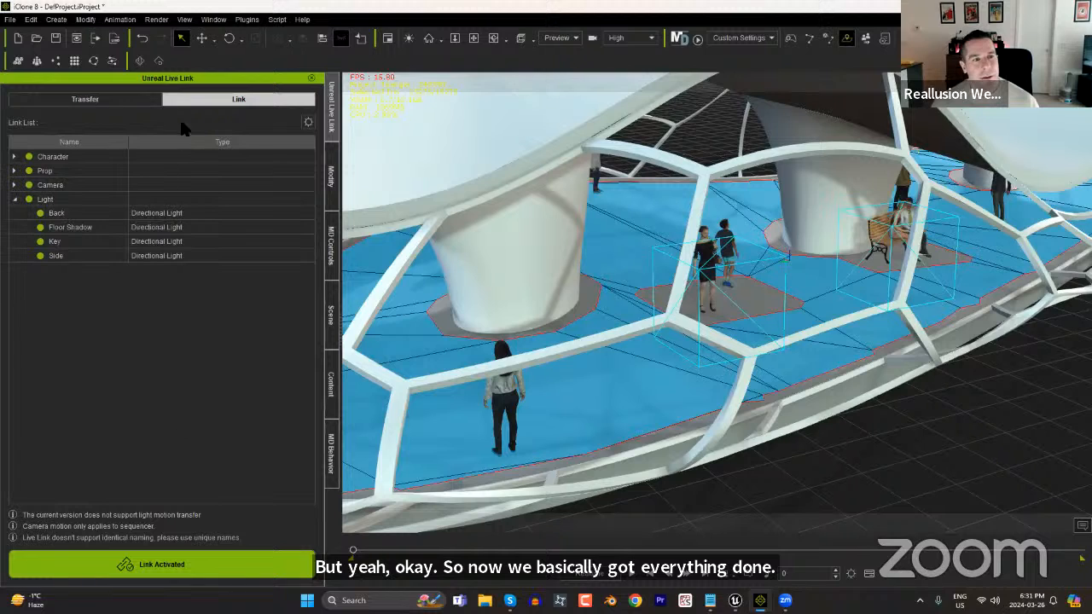
click(122, 101)
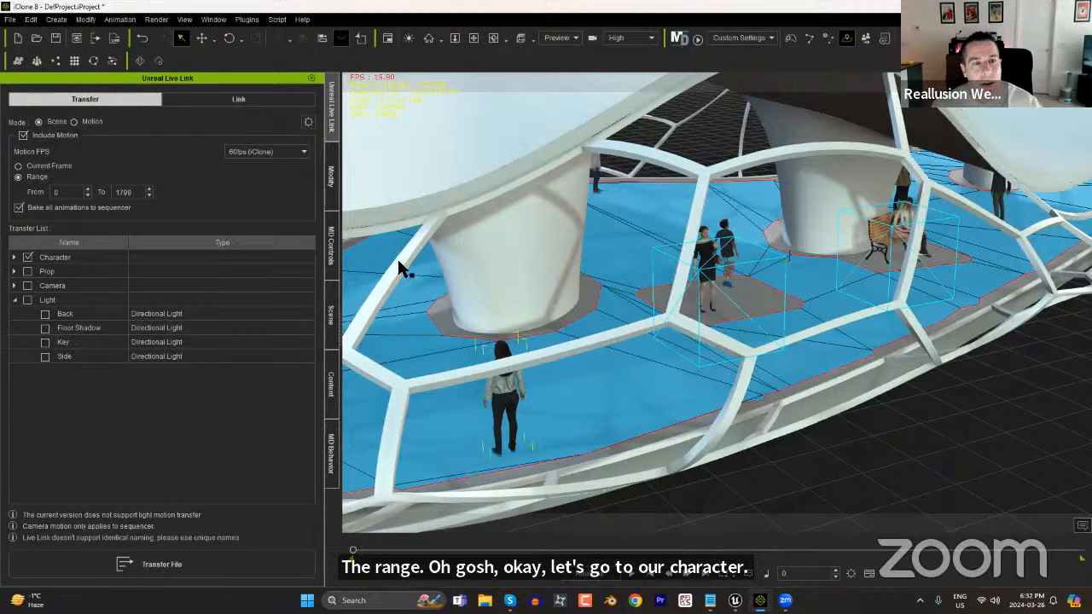
click(331, 174)
click(253, 162)
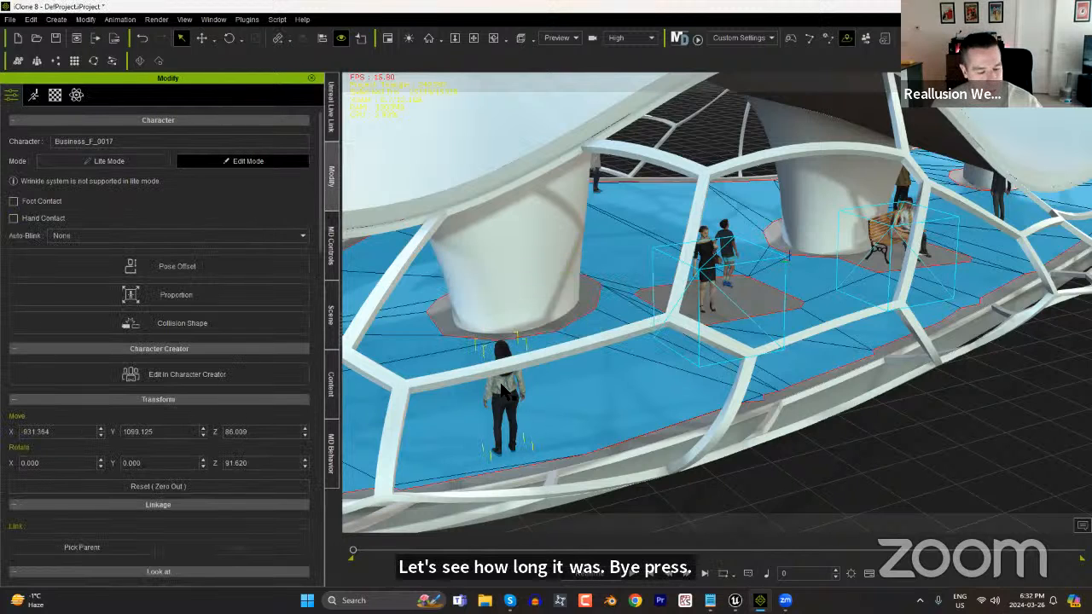
Show the timeline, select Business_F_0017's full motion clip, and set the project's start and end frames to that selection.
key(F3)
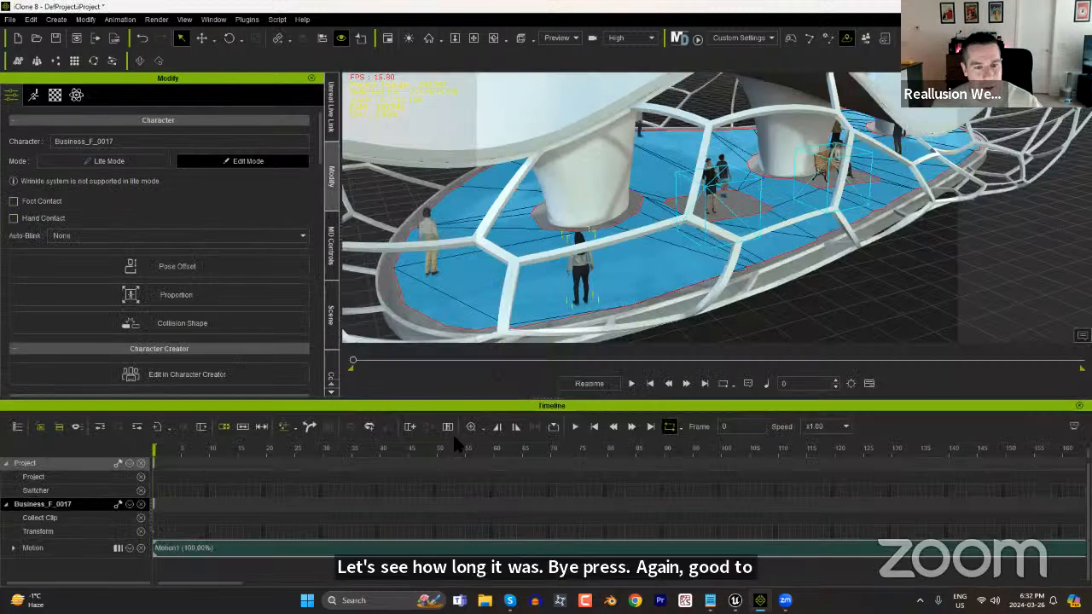
click(575, 547)
ctrl+scroll(679, 514, down, 4)
ctrl+scroll(667, 516, down, 4)
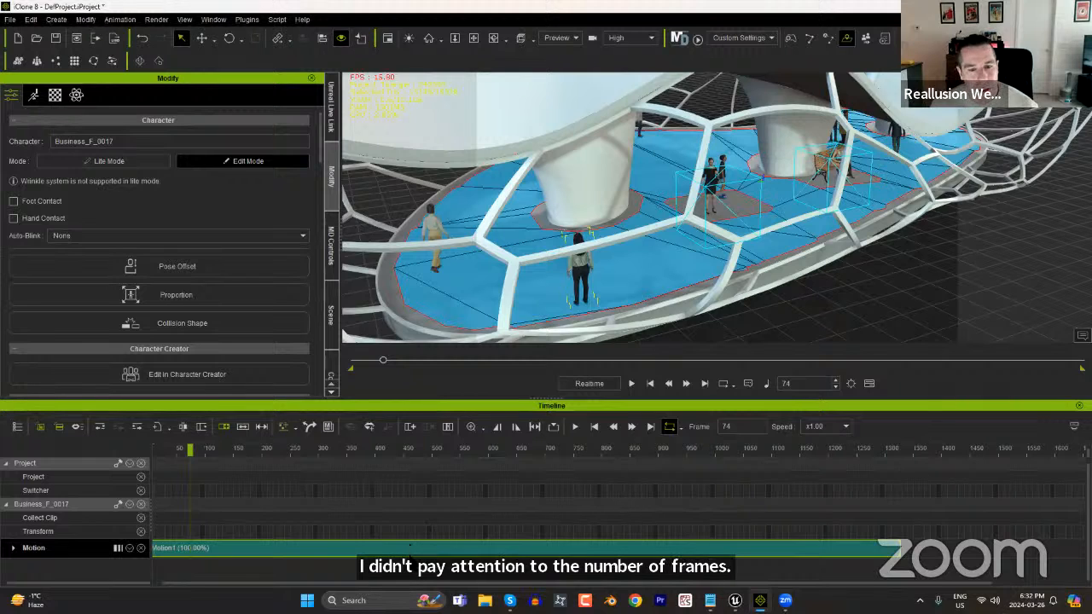
click(411, 552)
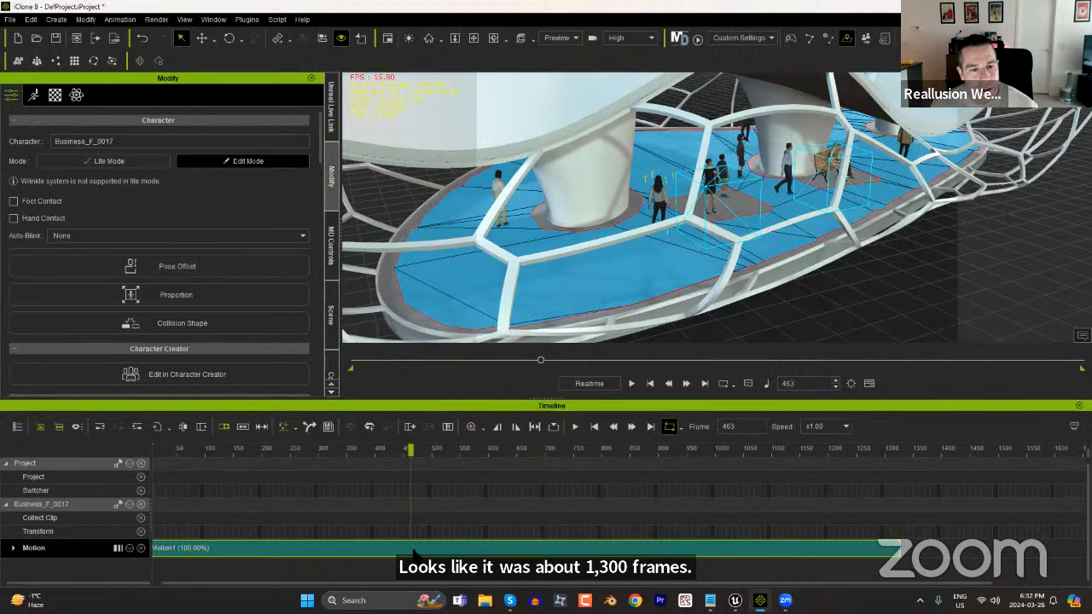
click(535, 426)
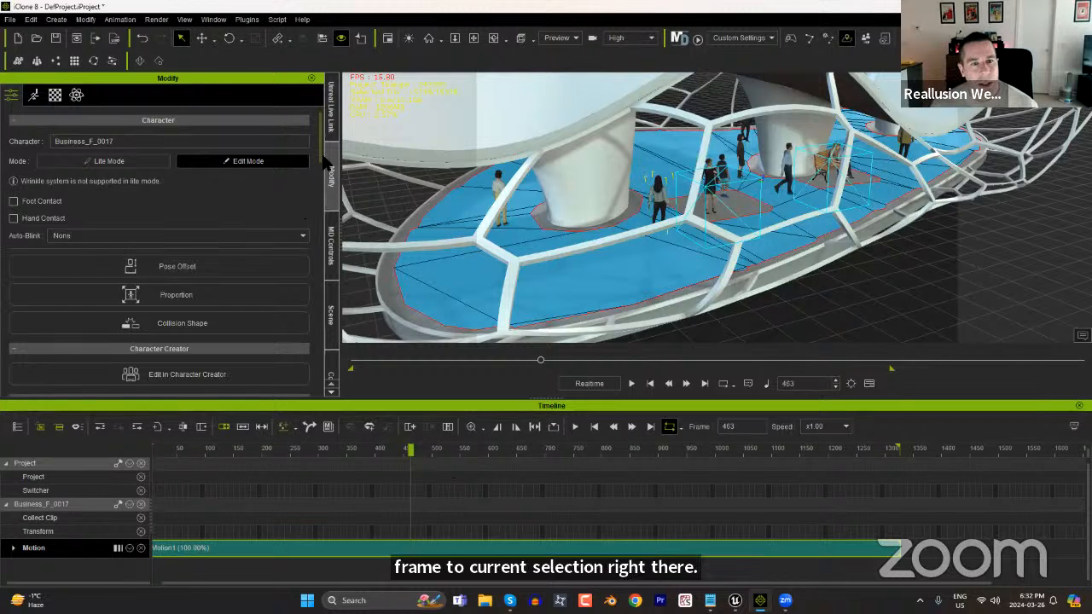
Return Business_F_0017 to Lite Mode, reopen the Unreal Live Link transfer settings, and close the timeline.
click(135, 162)
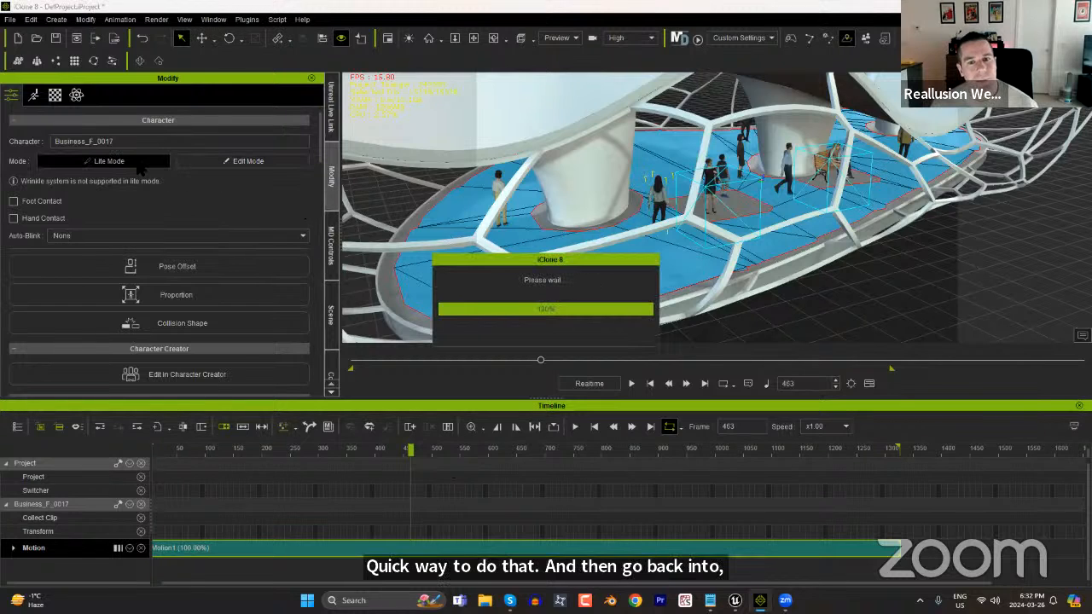
click(331, 115)
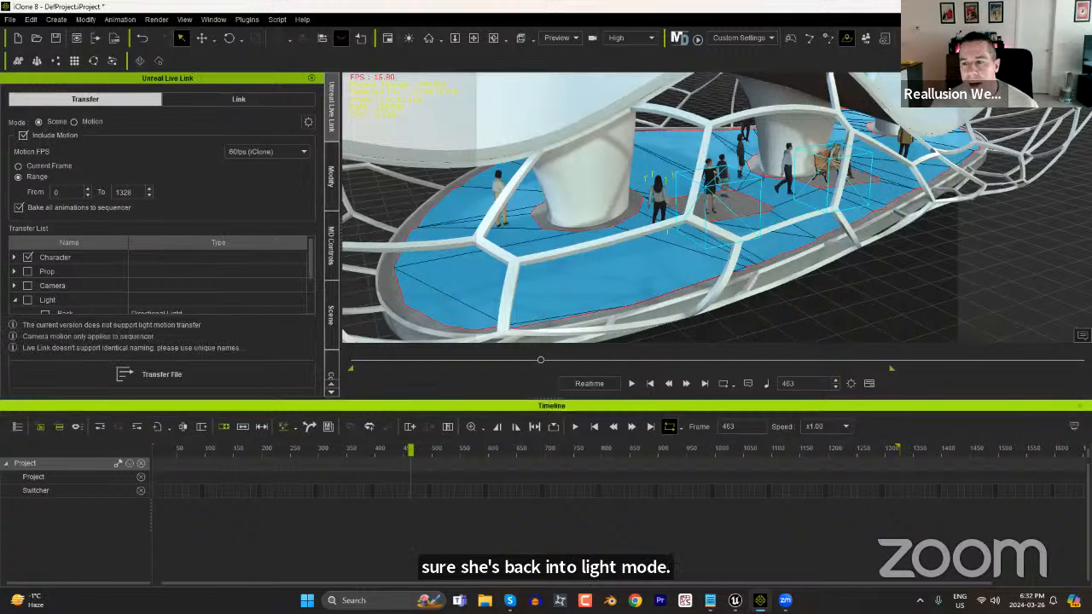
click(1078, 405)
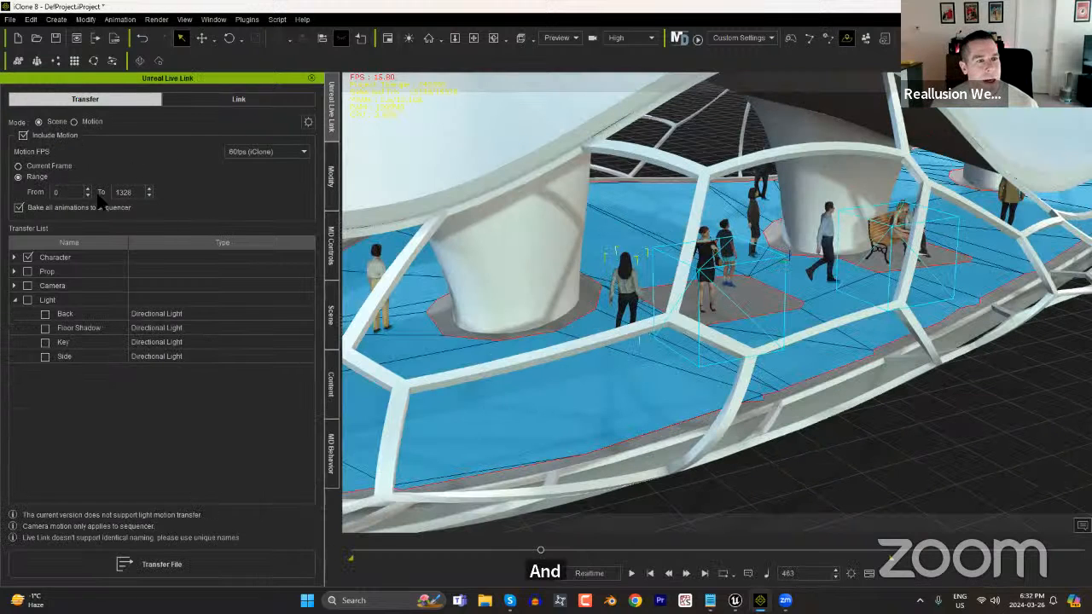
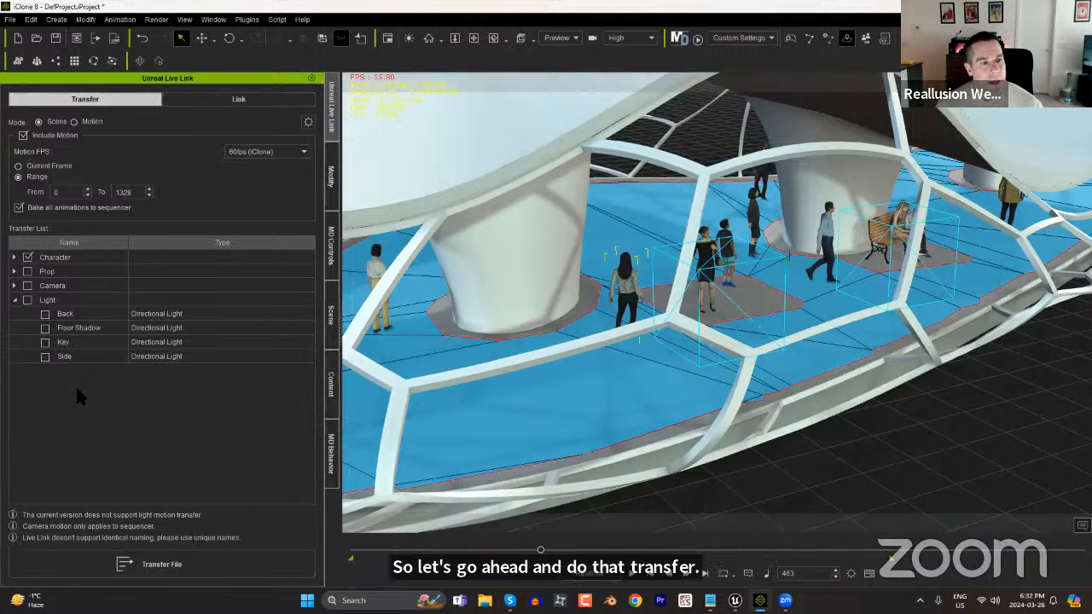
Add only the Bench prop to the checked characters in the transfer list and transfer the files with motion to Unreal.
click(15, 271)
click(46, 300)
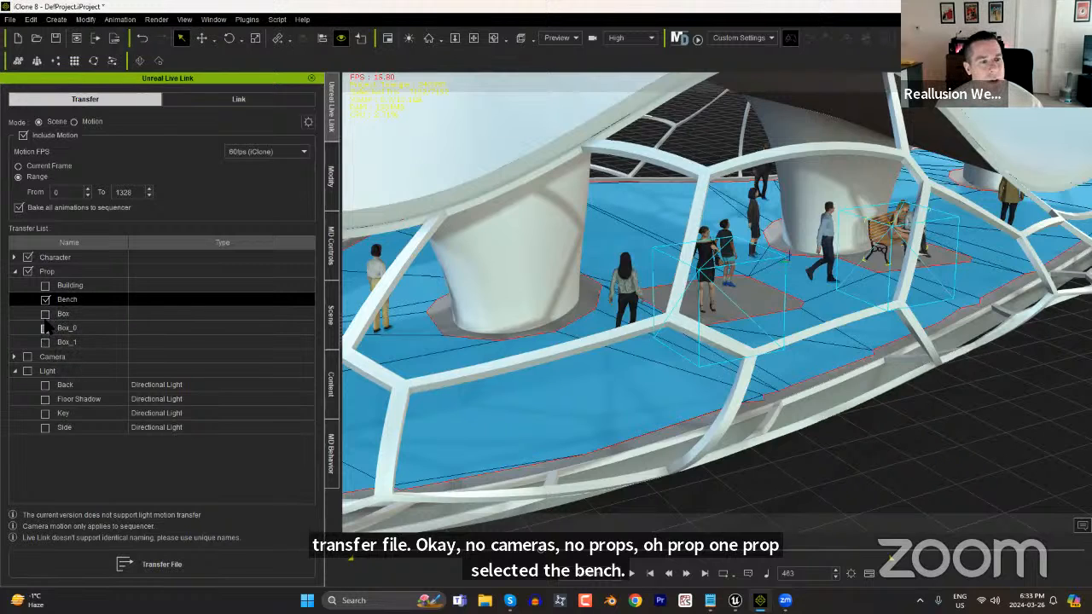
click(179, 561)
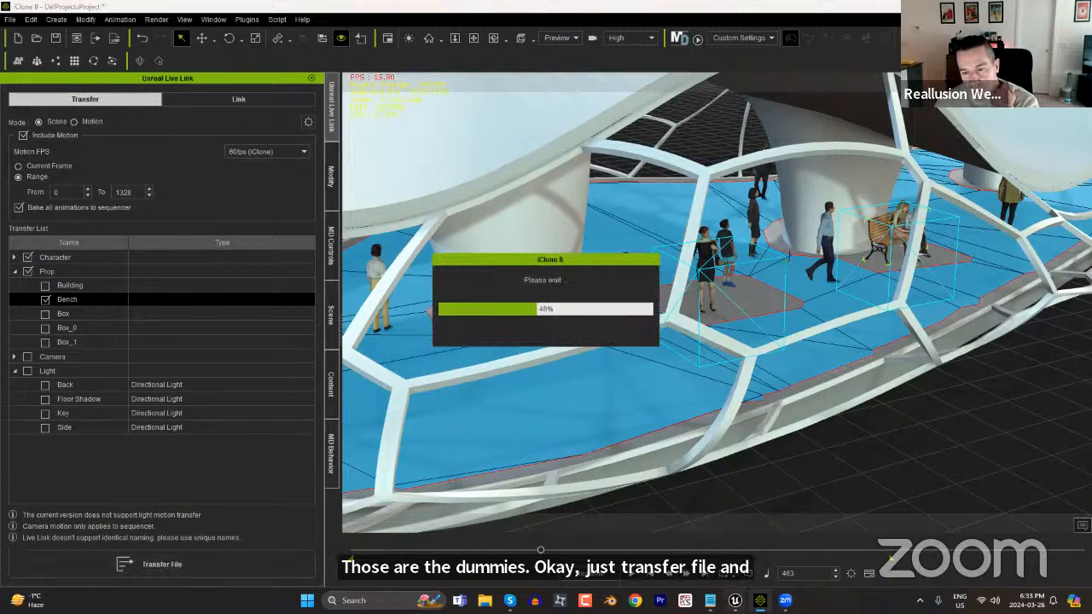
mouse_move(735, 600)
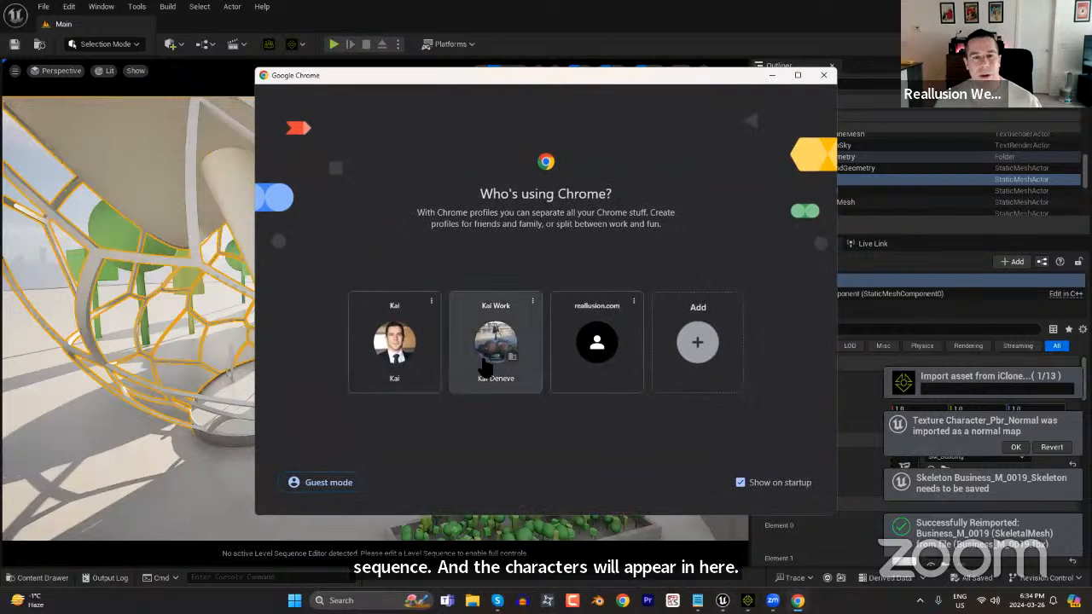
Switch to Chrome, open actorcore.reallusion.com and look over the homepage's 3D characters and latest offers.
click(506, 380)
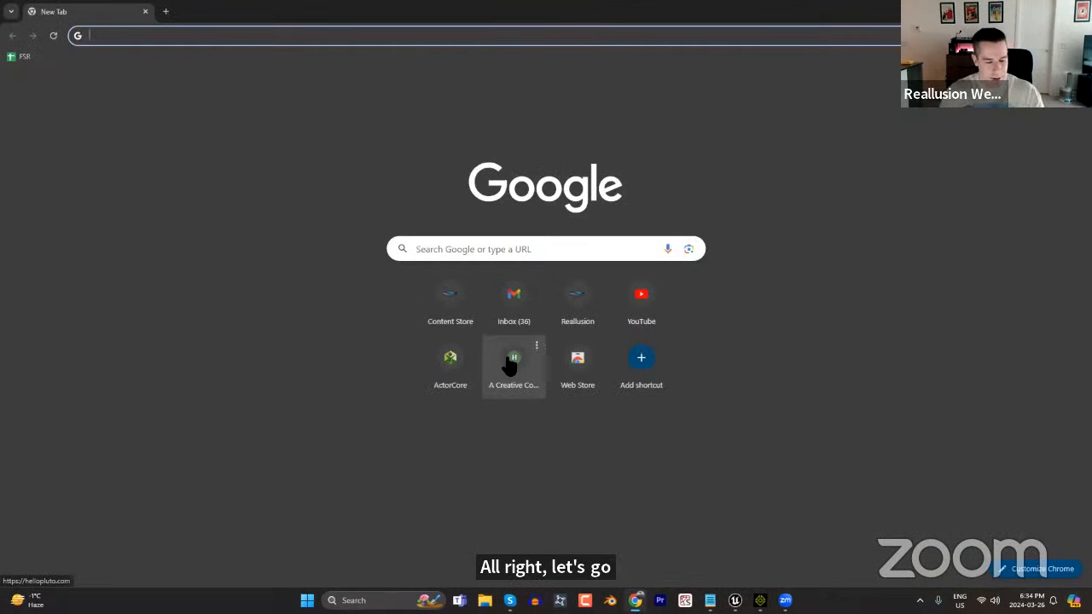
text(actorcore.reallusion.com)
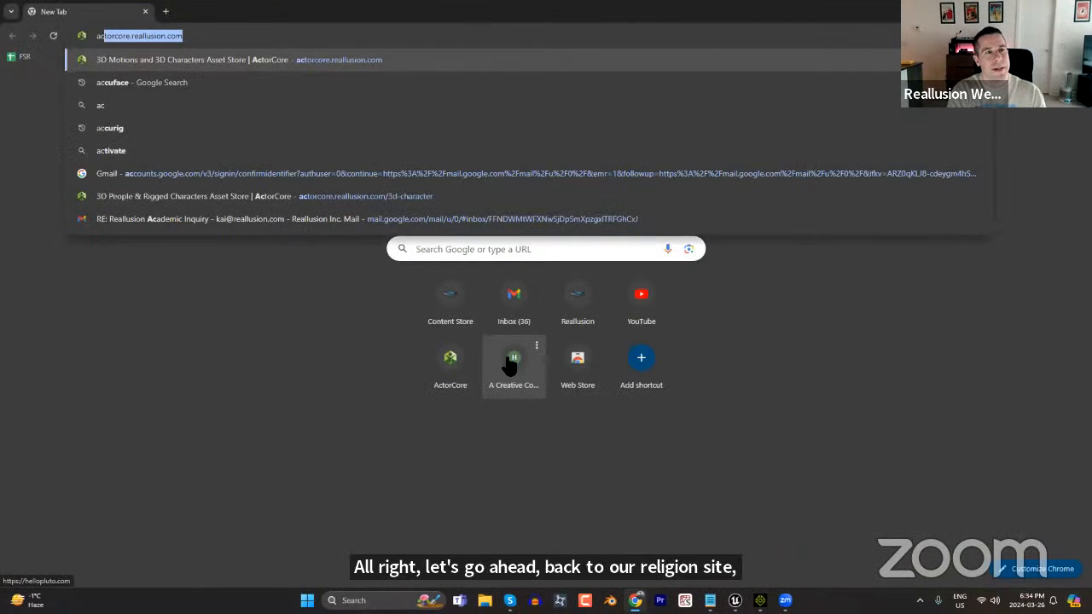
key(Return)
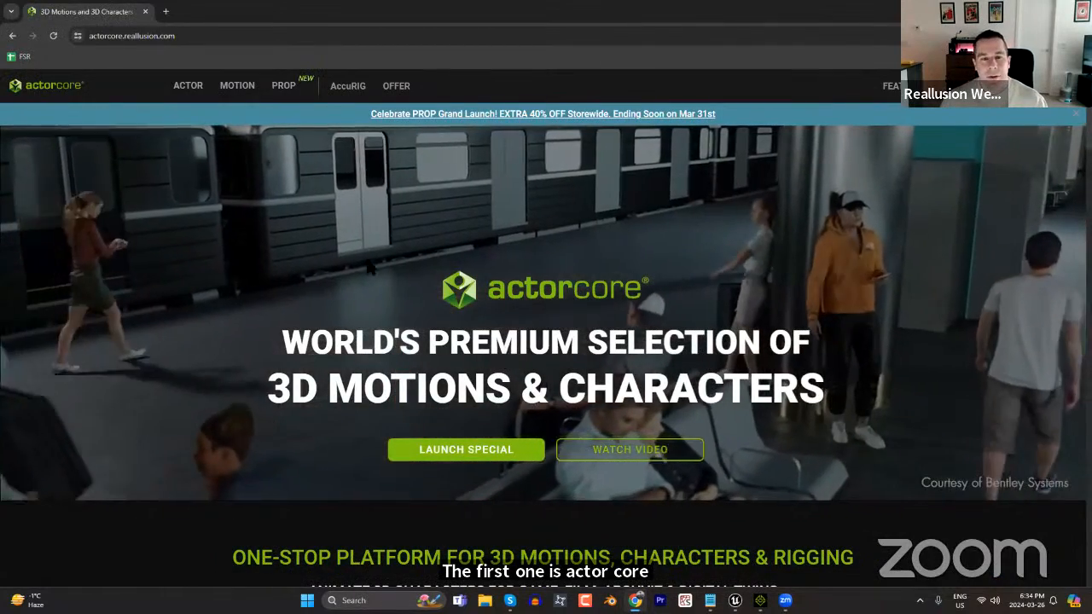
scroll(312, 256, down, 5)
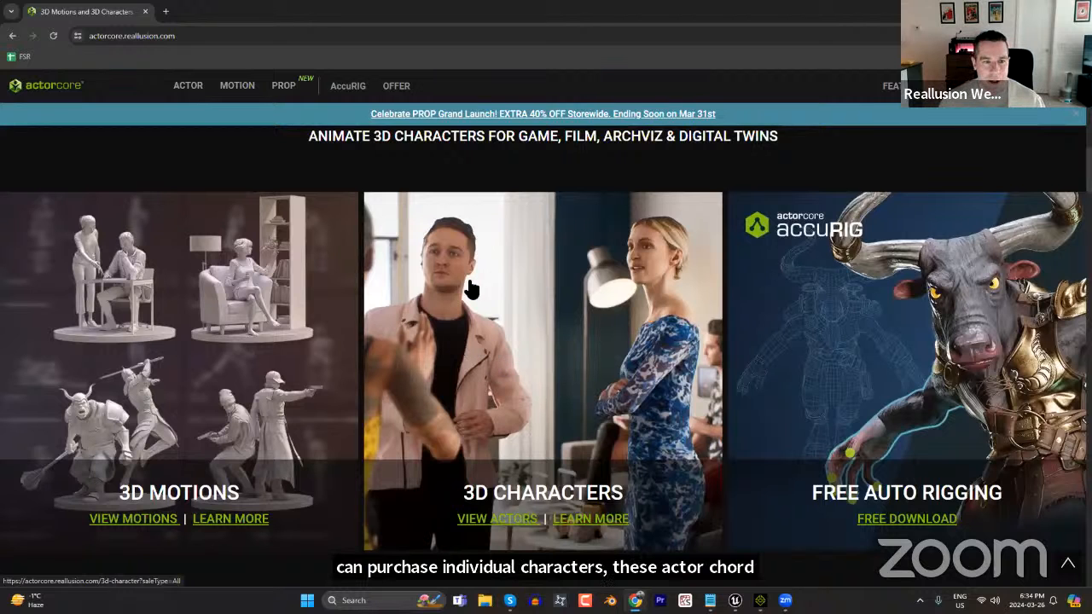
scroll(542, 354, down, 3)
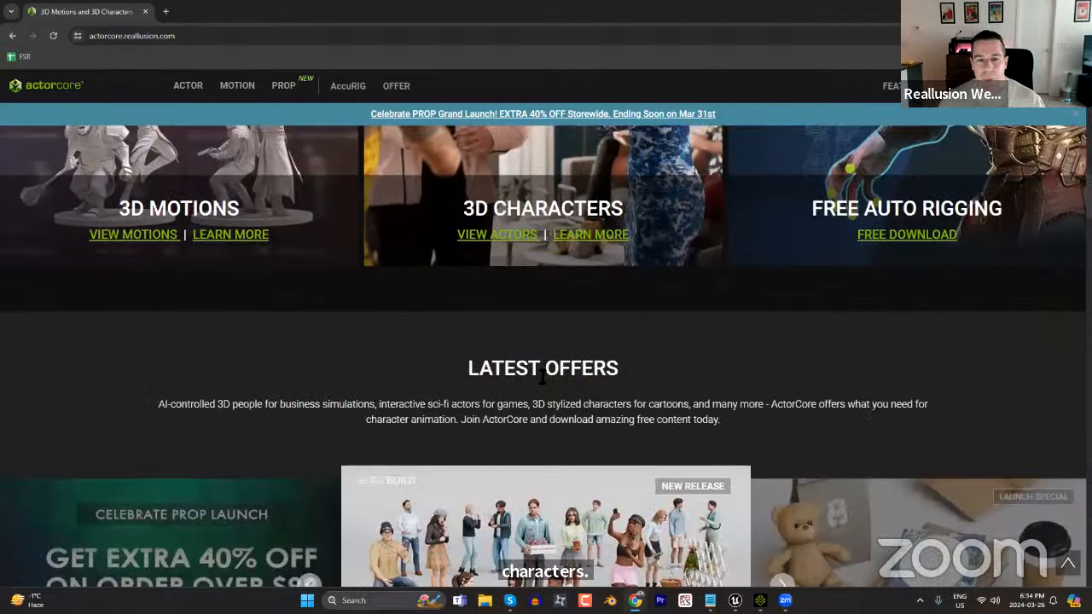
scroll(546, 373, down, 2)
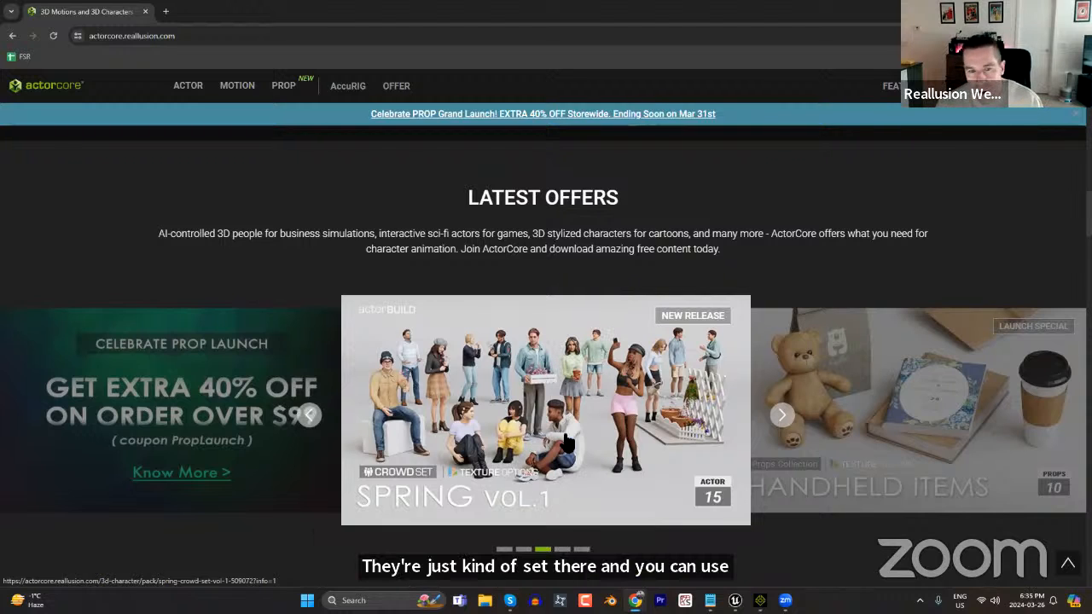
scroll(458, 386, up, 6)
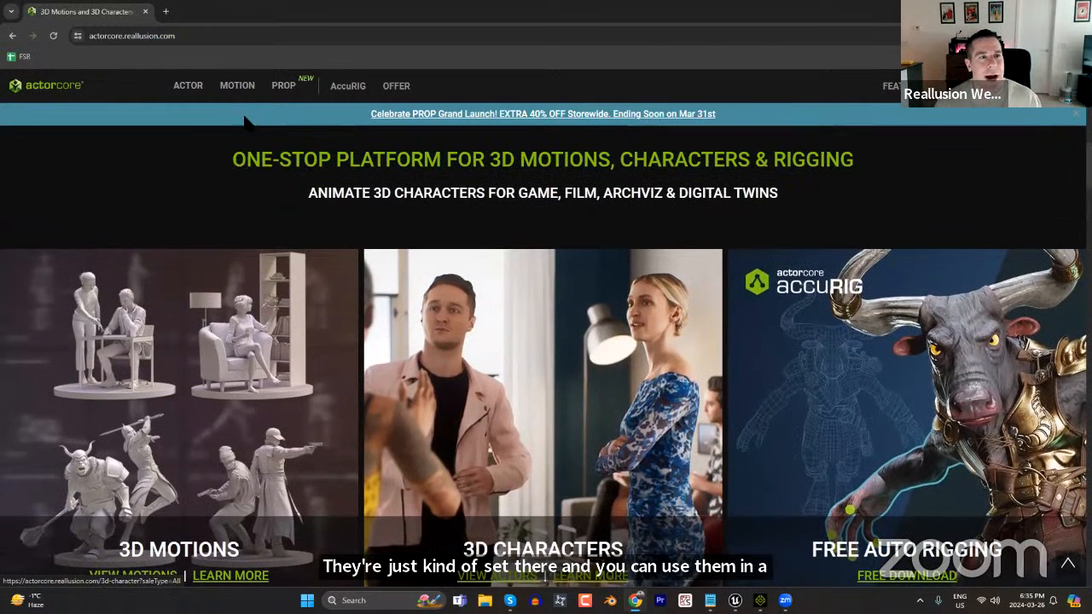
click(240, 40)
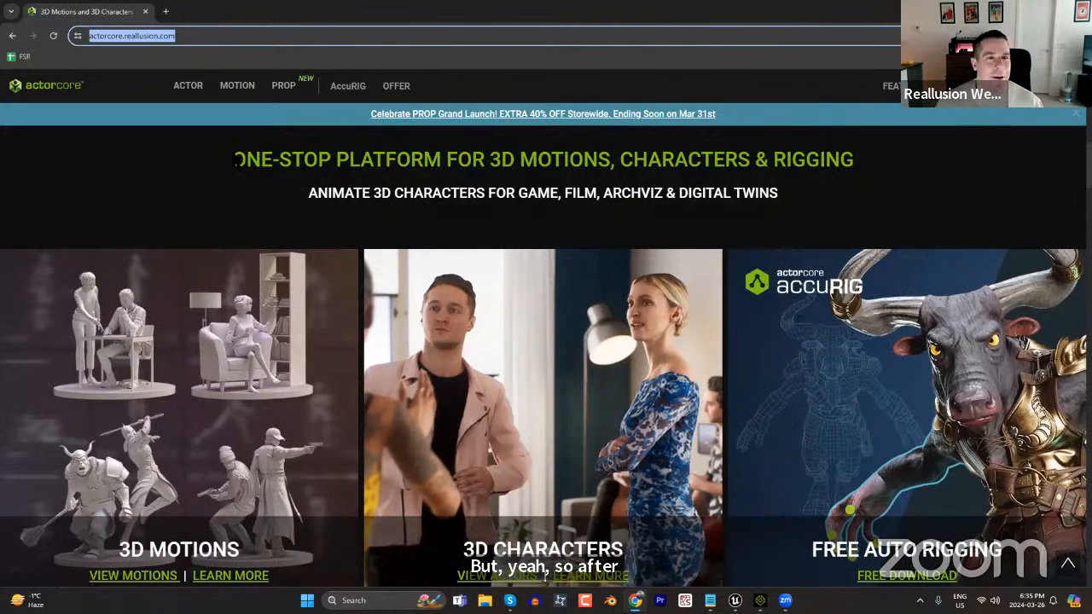
Browse the ActorCore actor catalogue and open the preview of Kid-F-0037.
click(191, 89)
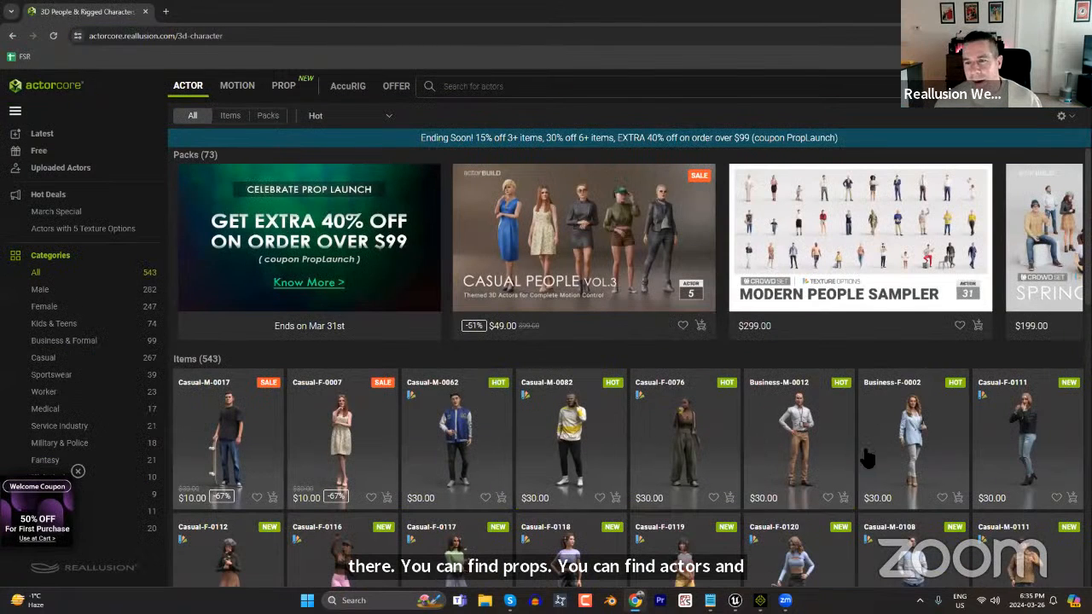
scroll(864, 460, down, 1)
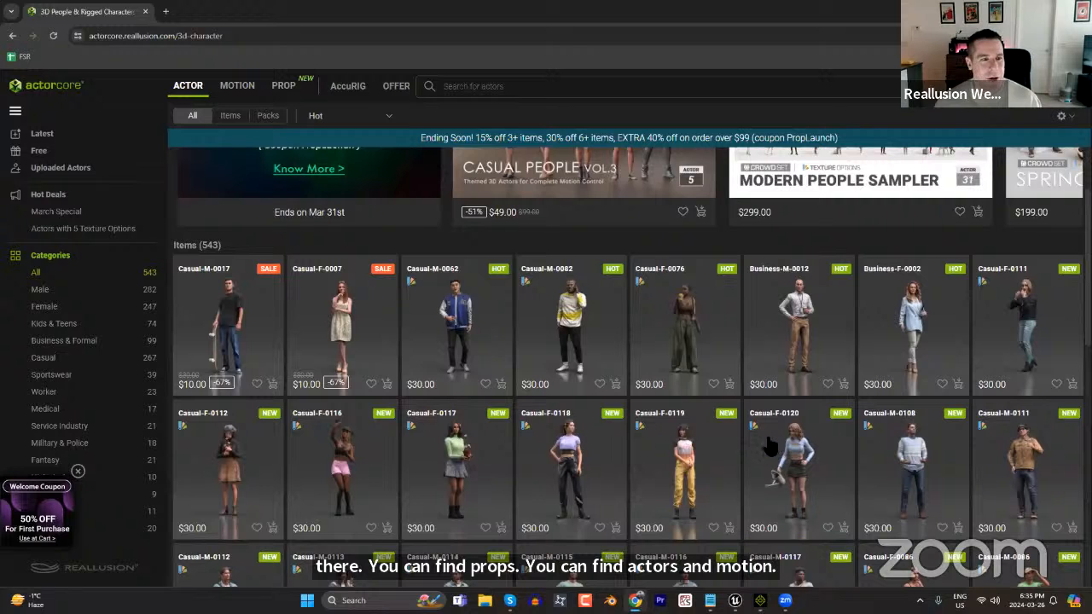
scroll(739, 442, down, 5)
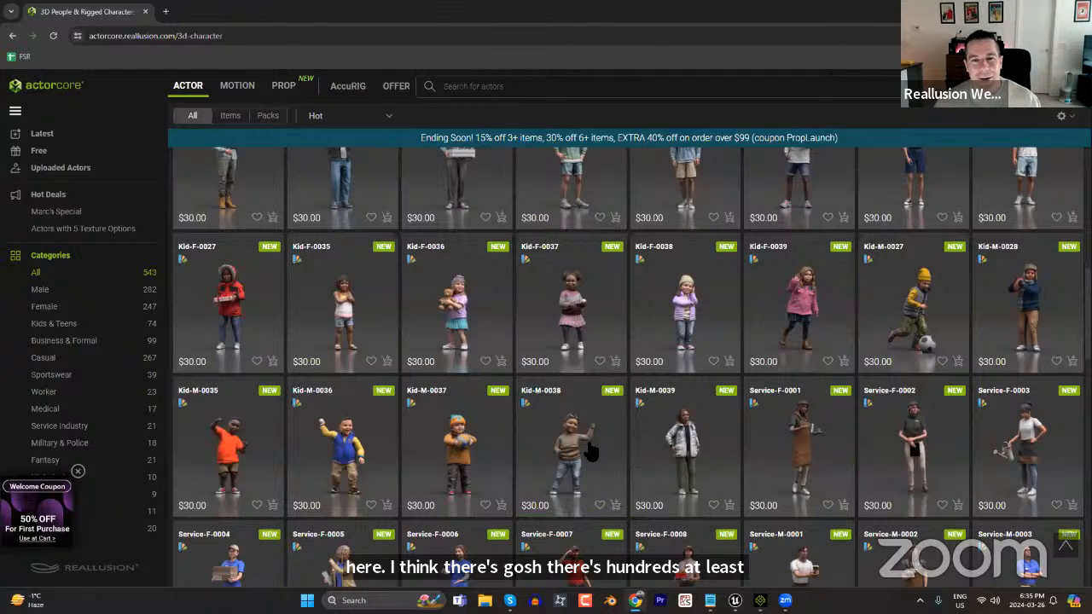
click(565, 320)
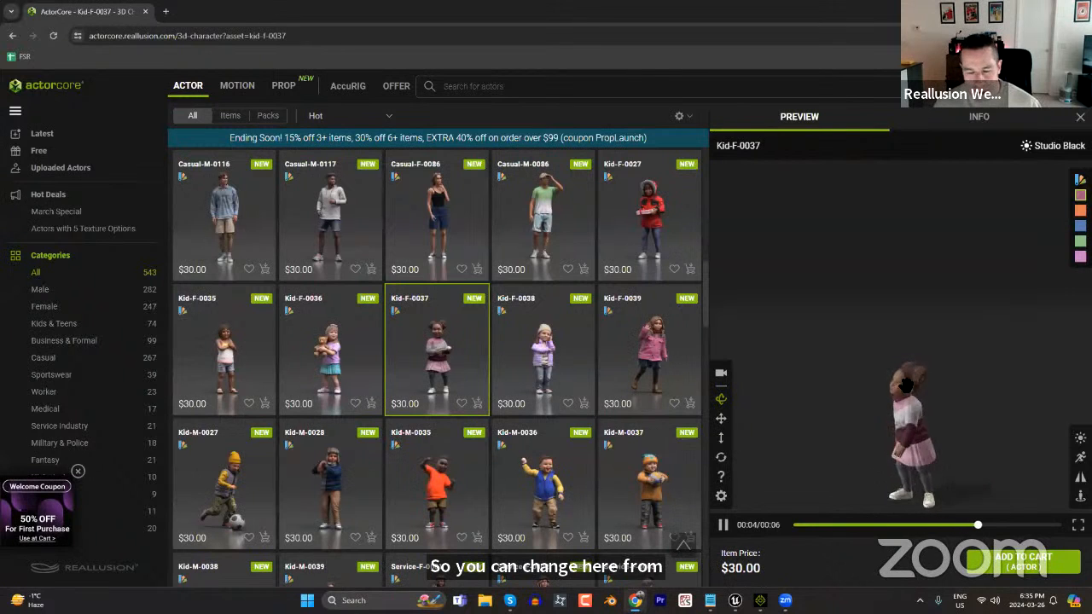
Preview Kid-F-0037 with the orange texture option and the Stylized lighting.
click(721, 418)
drag(919, 314, 923, 274)
drag(942, 328, 940, 303)
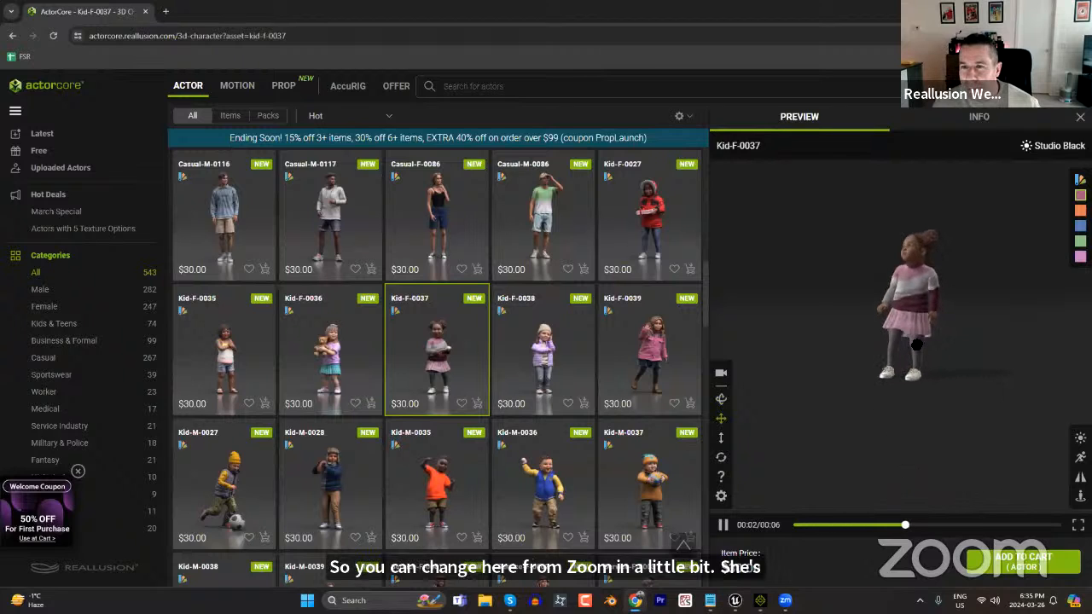
click(1080, 210)
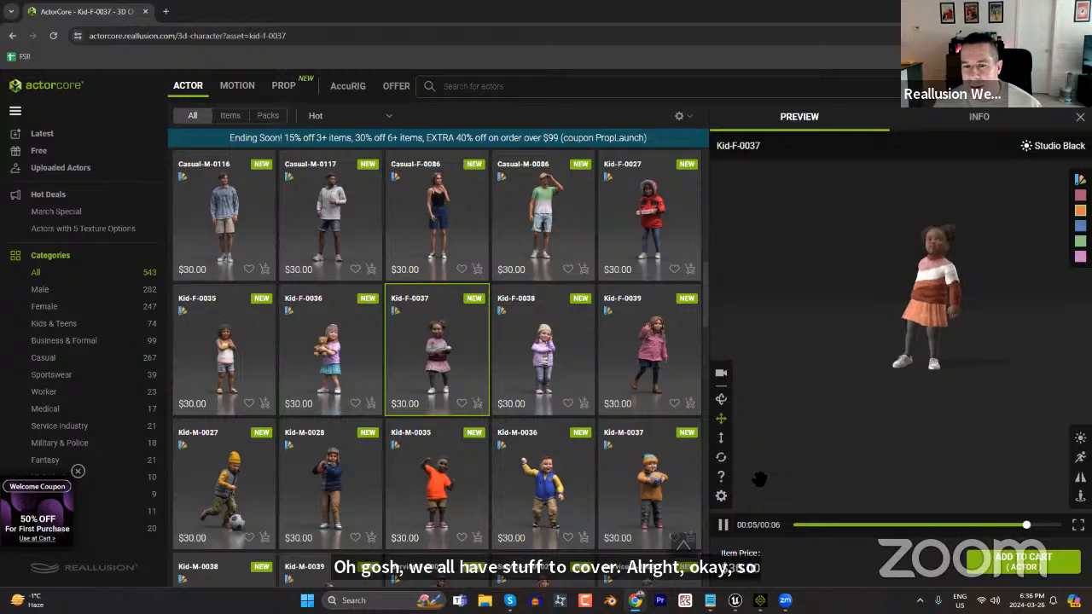
mouse_move(1079, 439)
click(1053, 435)
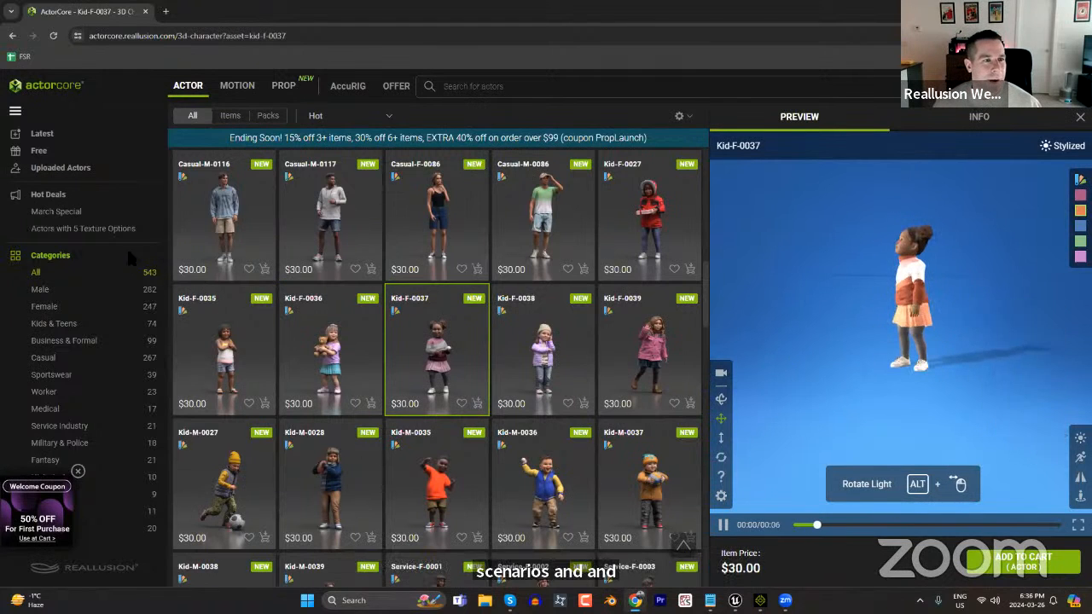
Open the March Special hot deals and look through the discounted actor and motion packs.
click(60, 211)
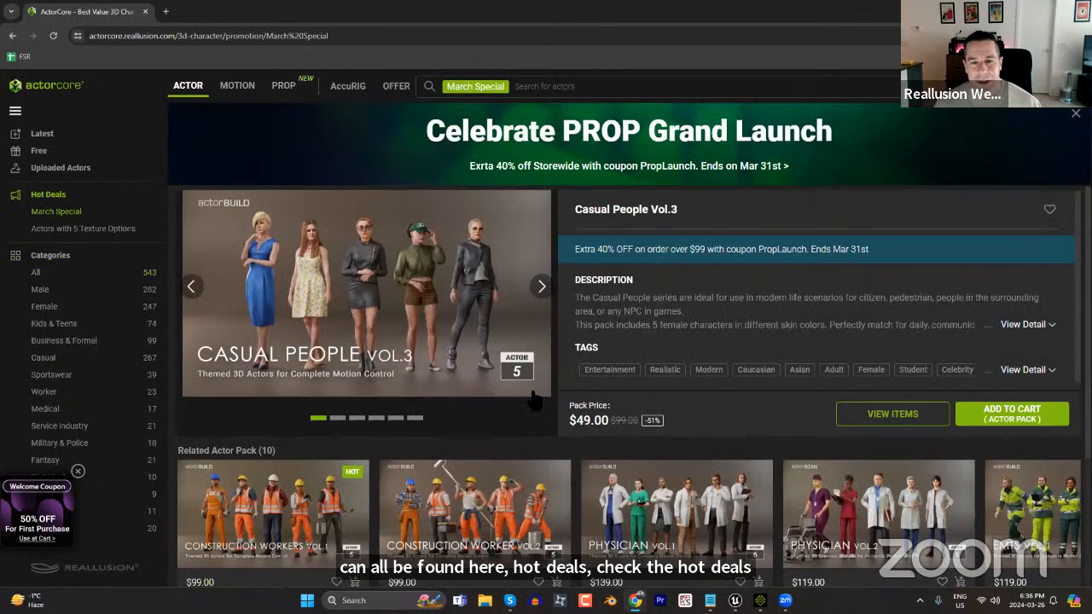
scroll(767, 512, down, 2)
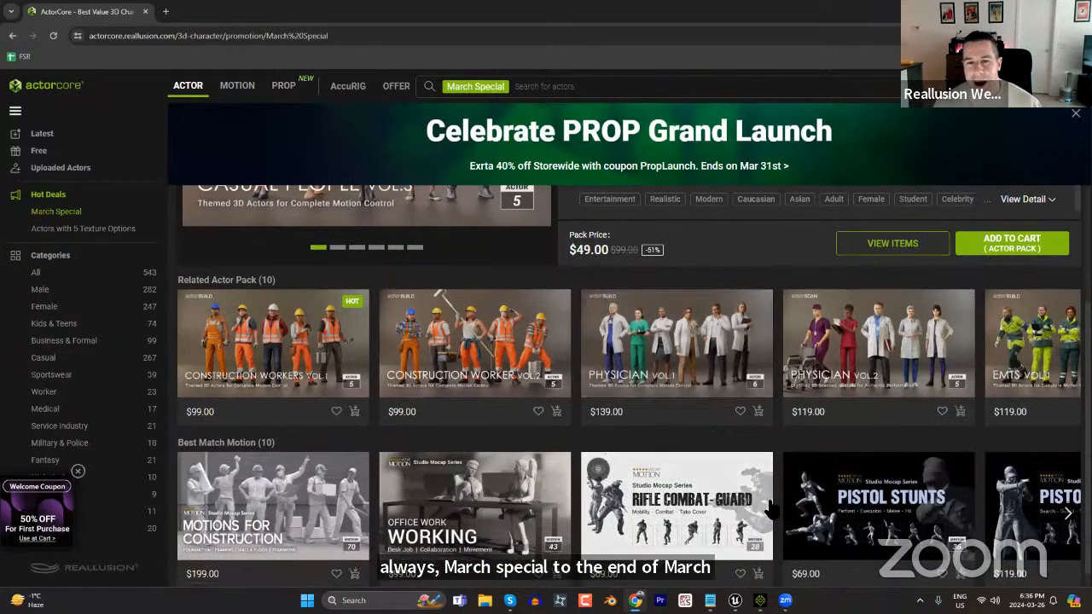
scroll(599, 469, up, 2)
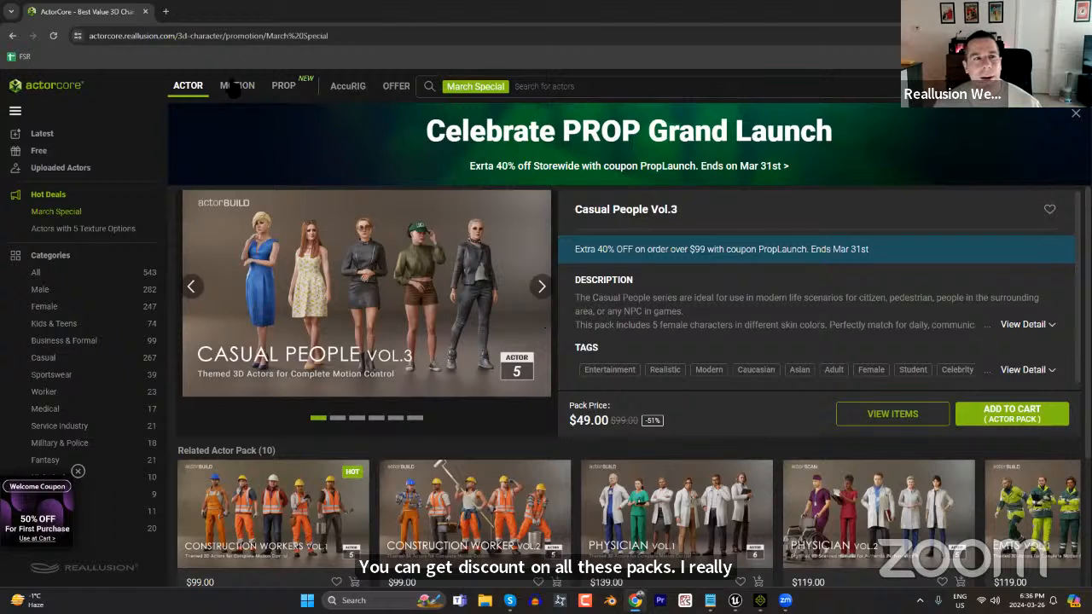
Open reallusion.com/contentstore in a new browser tab and show the iClone Actor category.
click(166, 12)
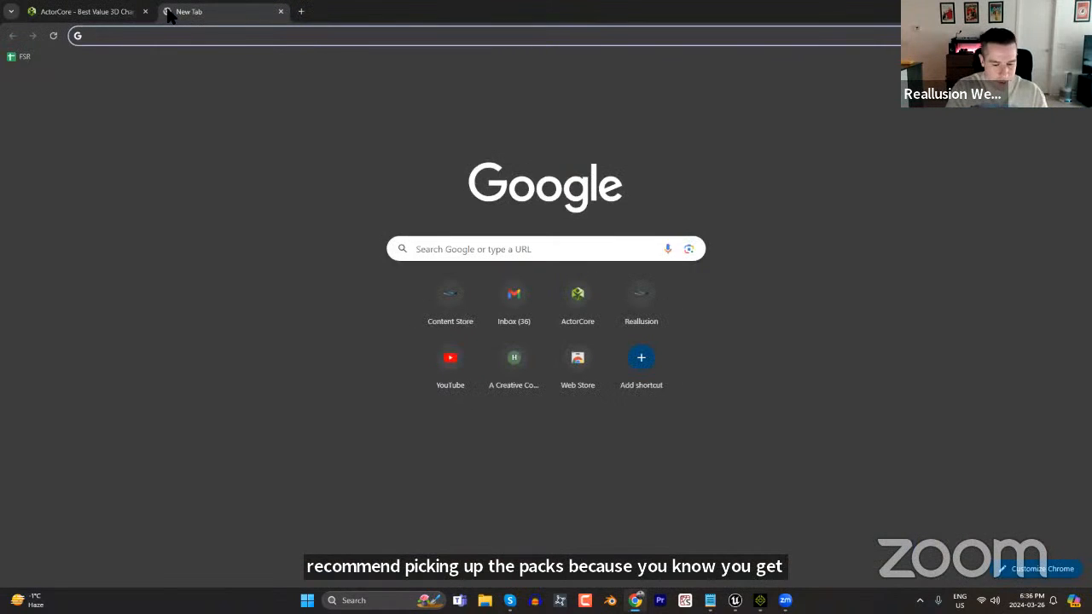
text(reall)
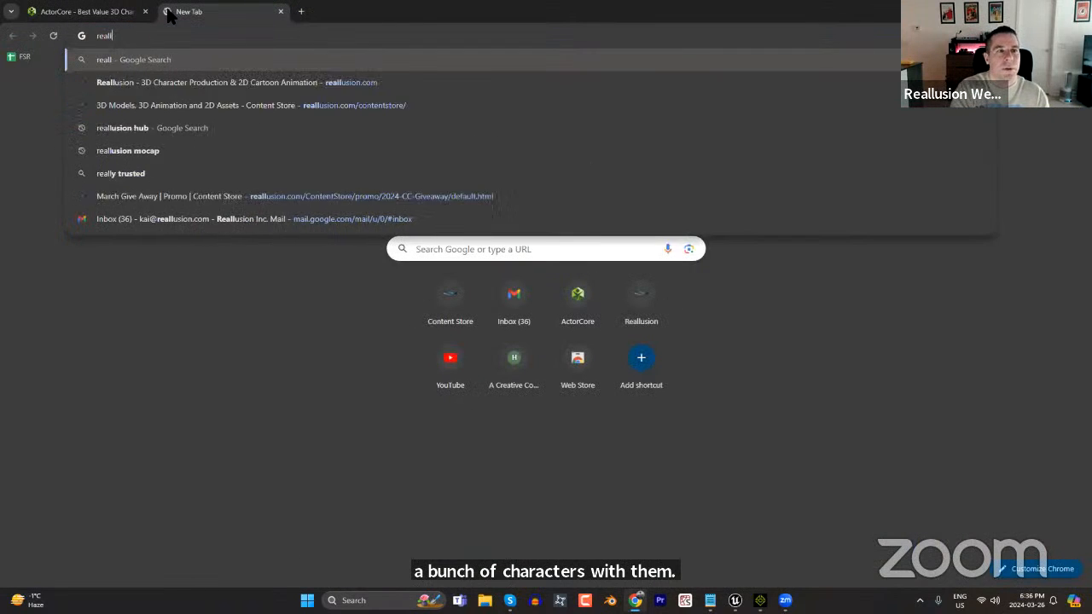
text(usion.com/cont)
key(Return)
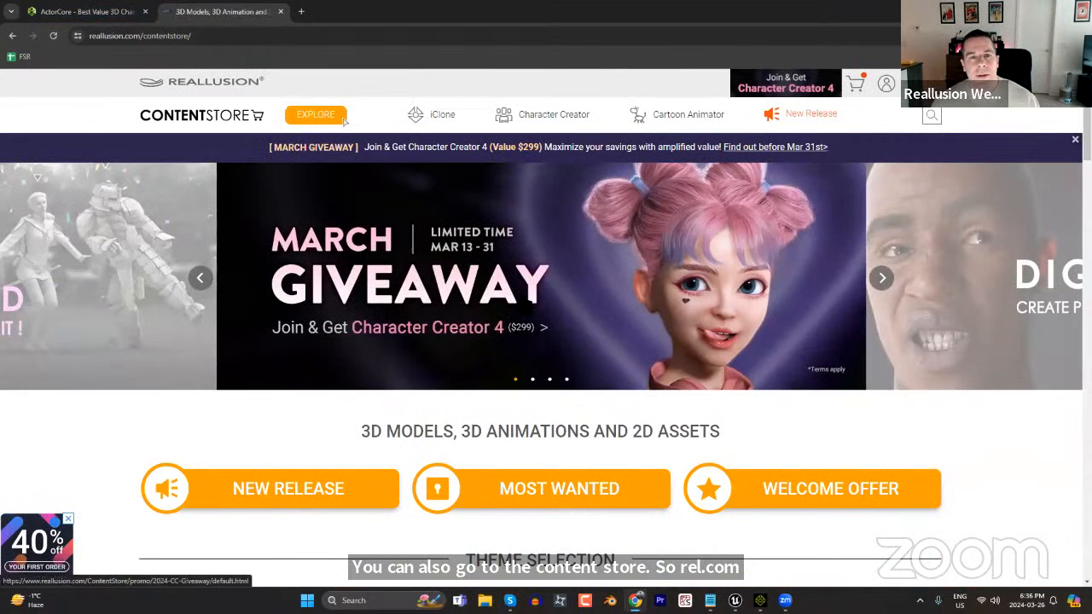
mouse_move(450, 126)
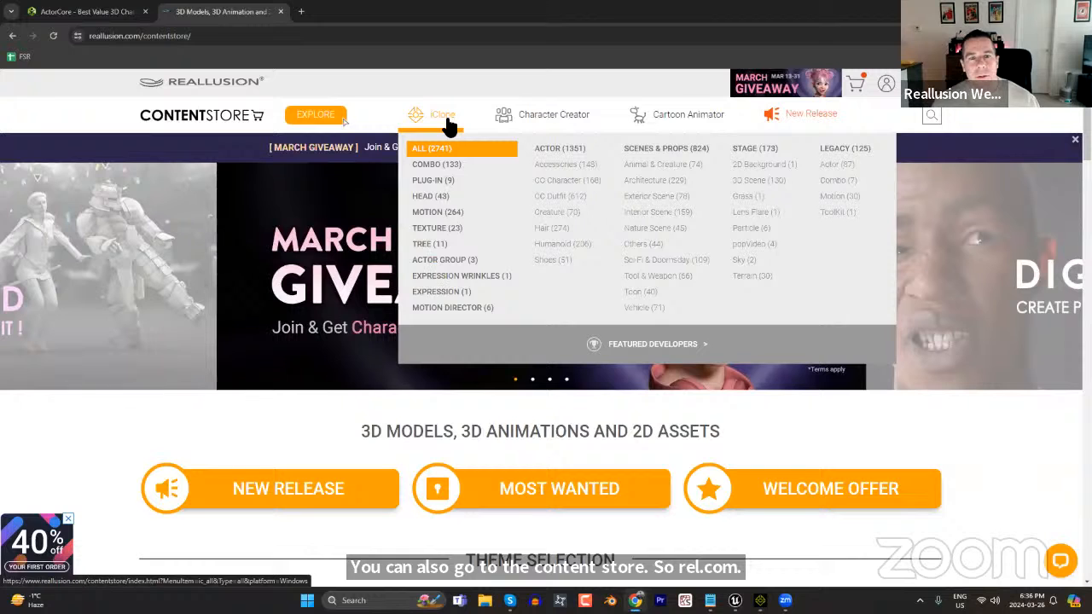
mouse_move(519, 114)
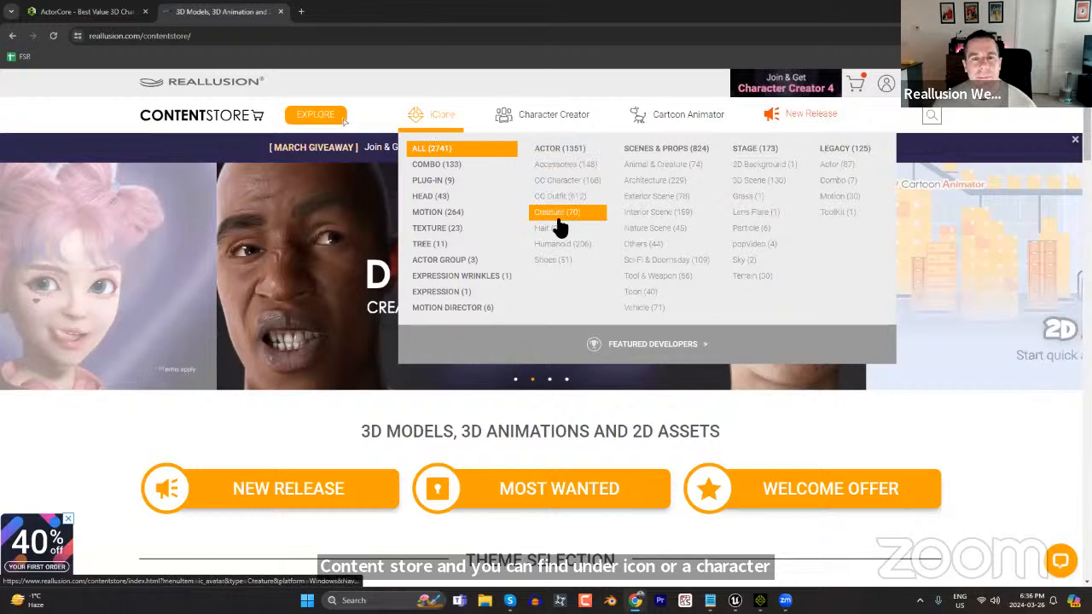
click(557, 152)
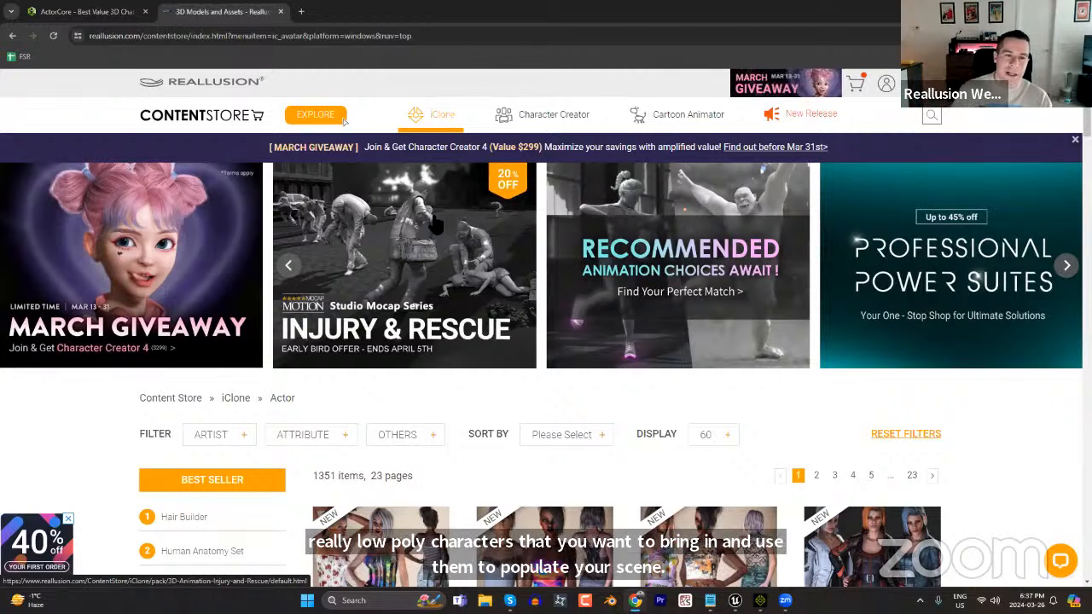
Search for accurig in another browser tab, open the ActorCore AccuRIG page and read its overview of automatic character rigging.
click(300, 12)
text(accurig)
key(Return)
click(181, 258)
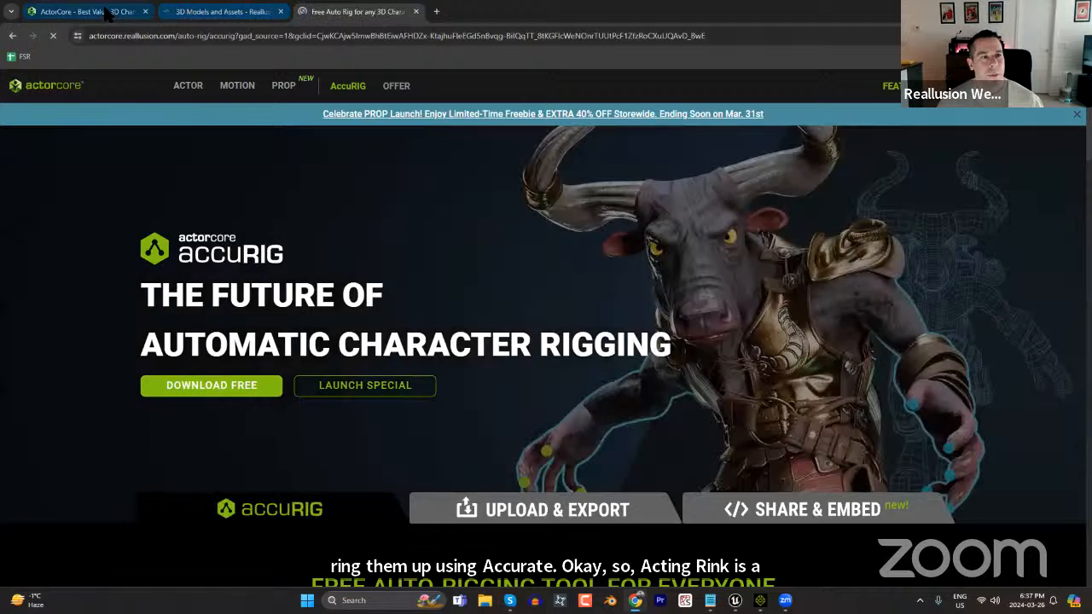
click(107, 13)
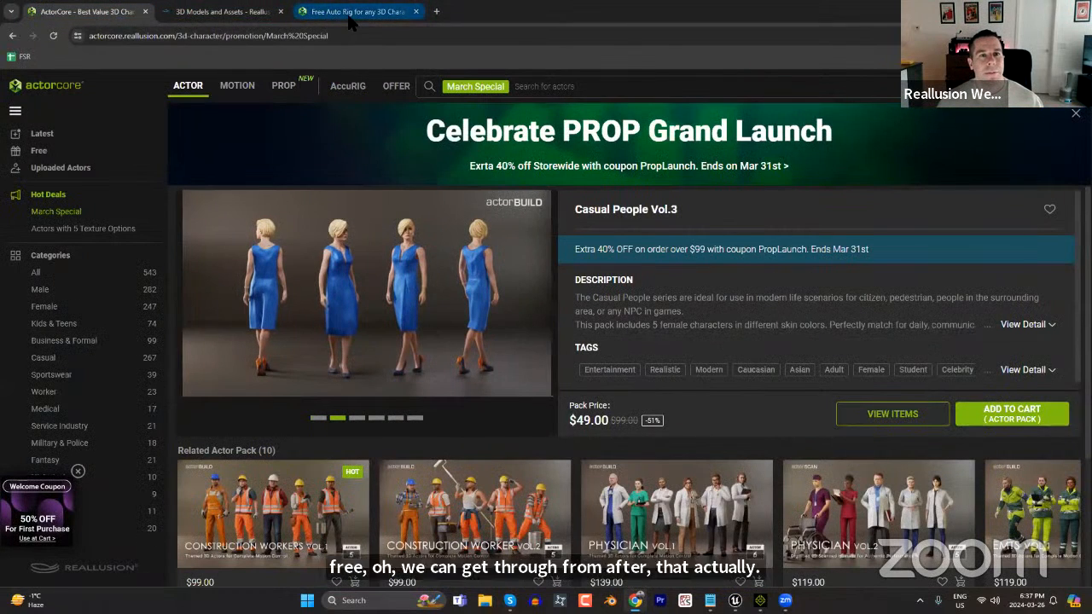
click(350, 19)
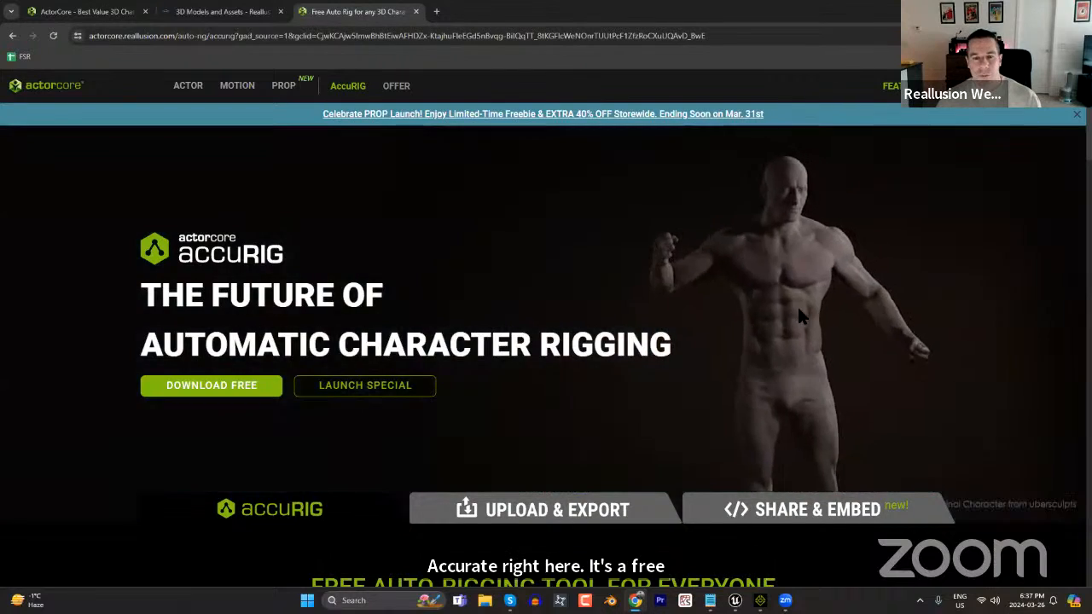
scroll(799, 316, down, 3)
scroll(779, 354, down, 4)
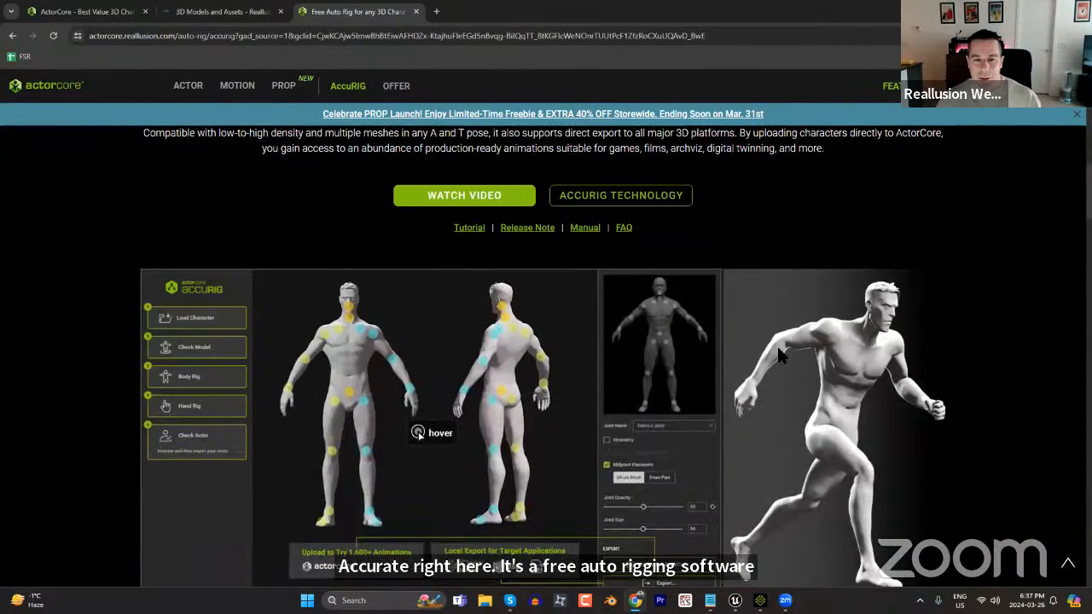
scroll(772, 362, down, 7)
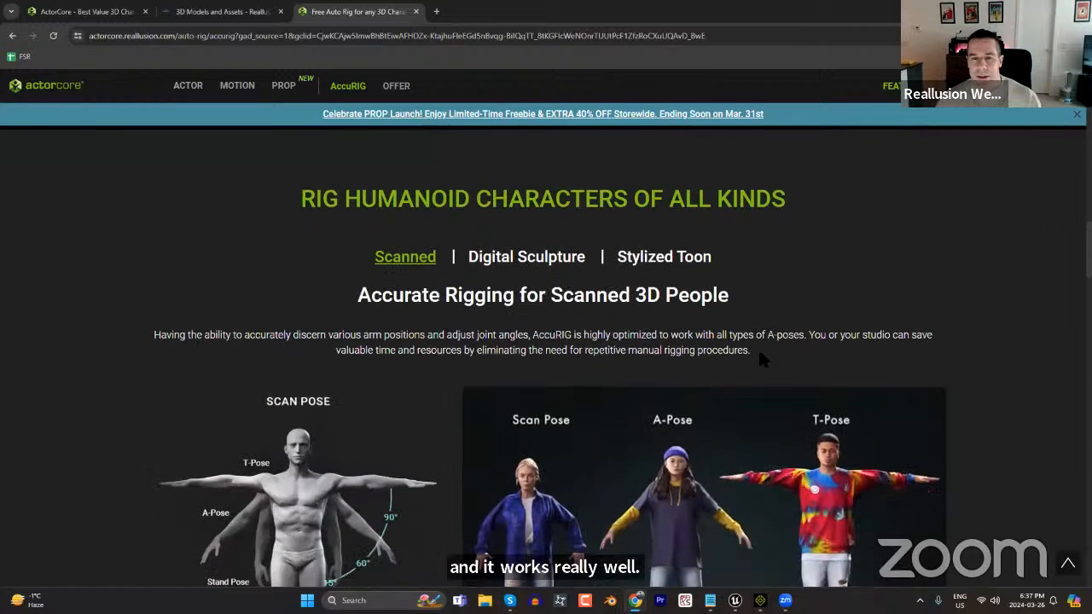
scroll(700, 358, down, 1)
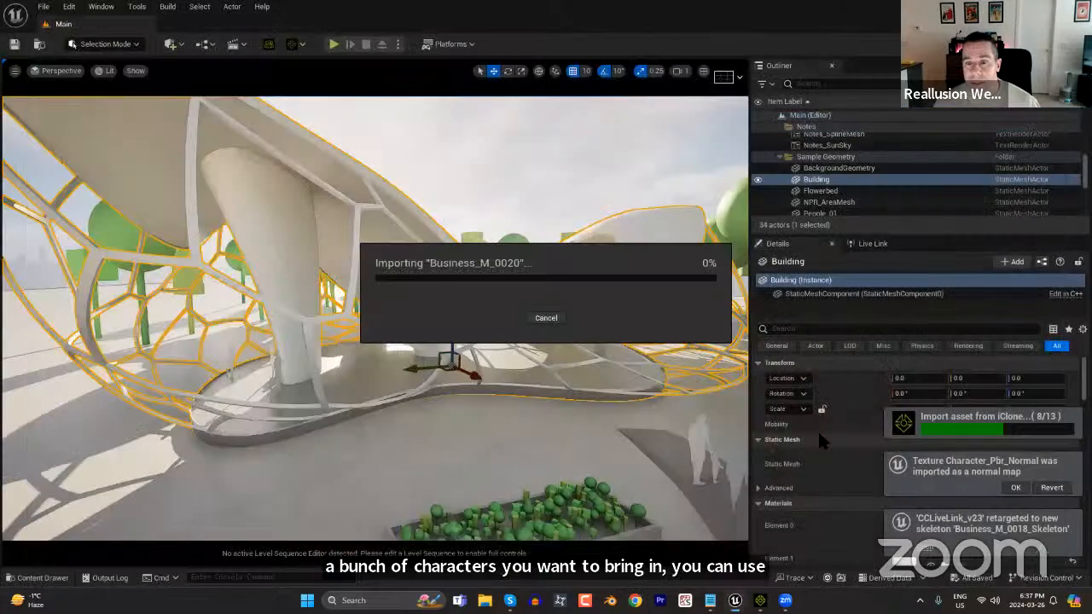
Switch to iClone to check the transfer settings, and return to Unreal to check the asset import.
key(alt+Tab)
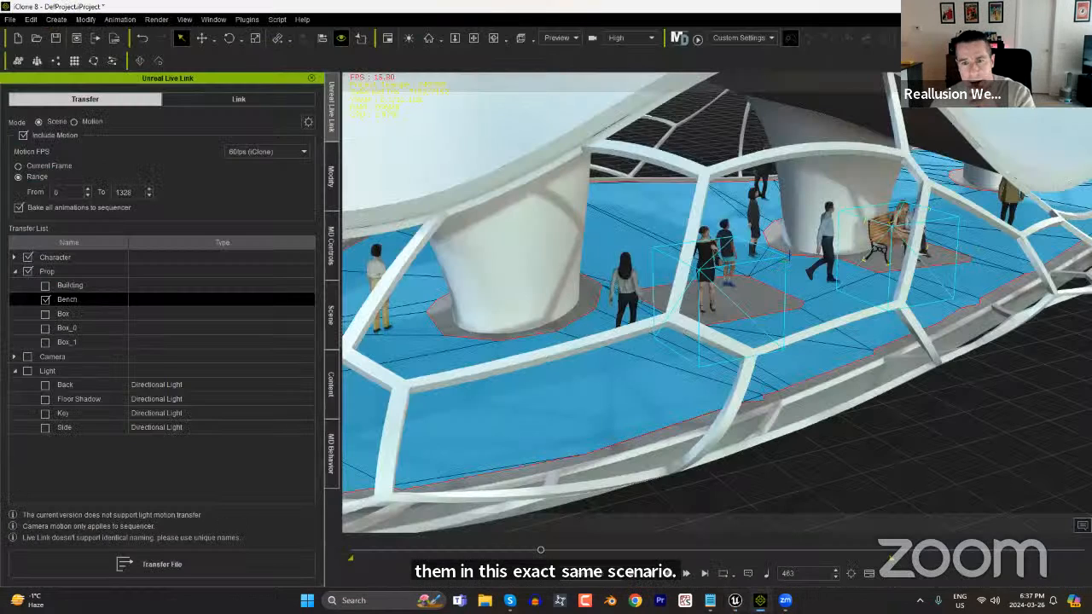
key(alt+Tab)
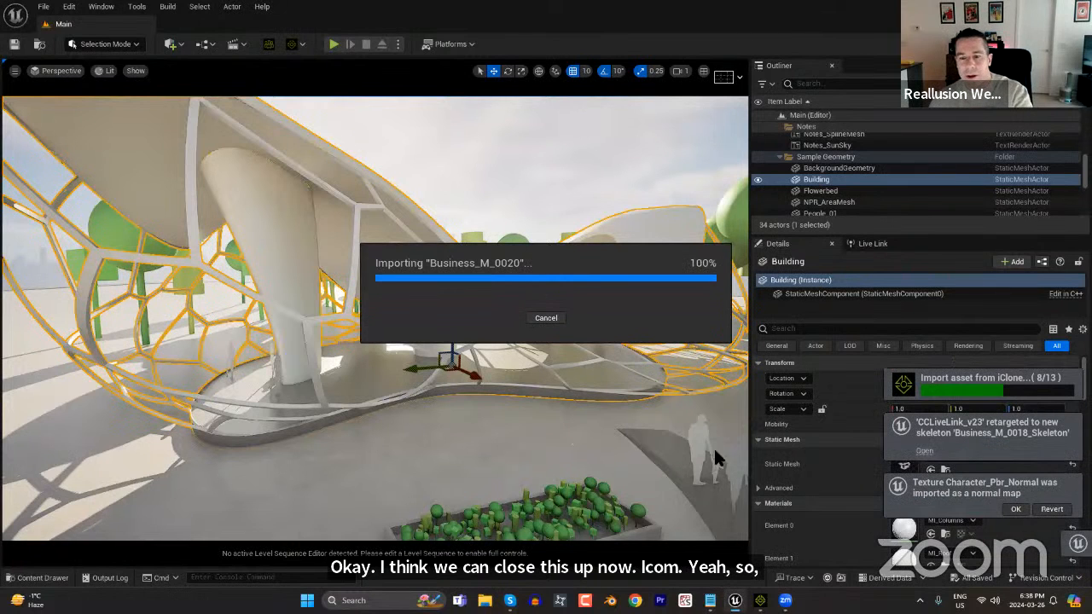
Switch to iClone and hide the Building of the UE_Scene group in the scene list.
key(alt+Tab)
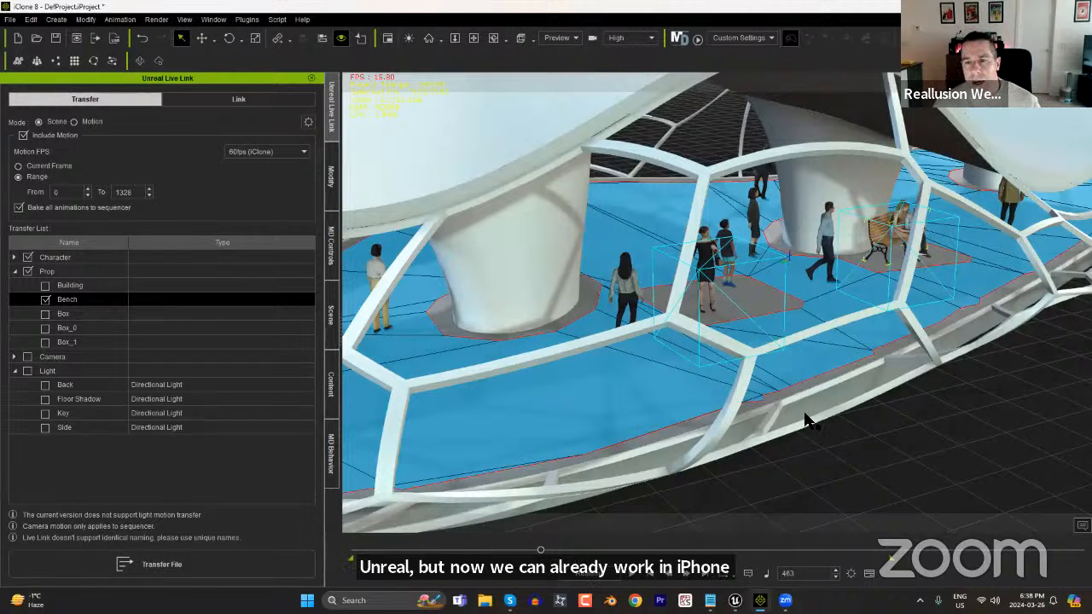
middle_drag(848, 419, 705, 246)
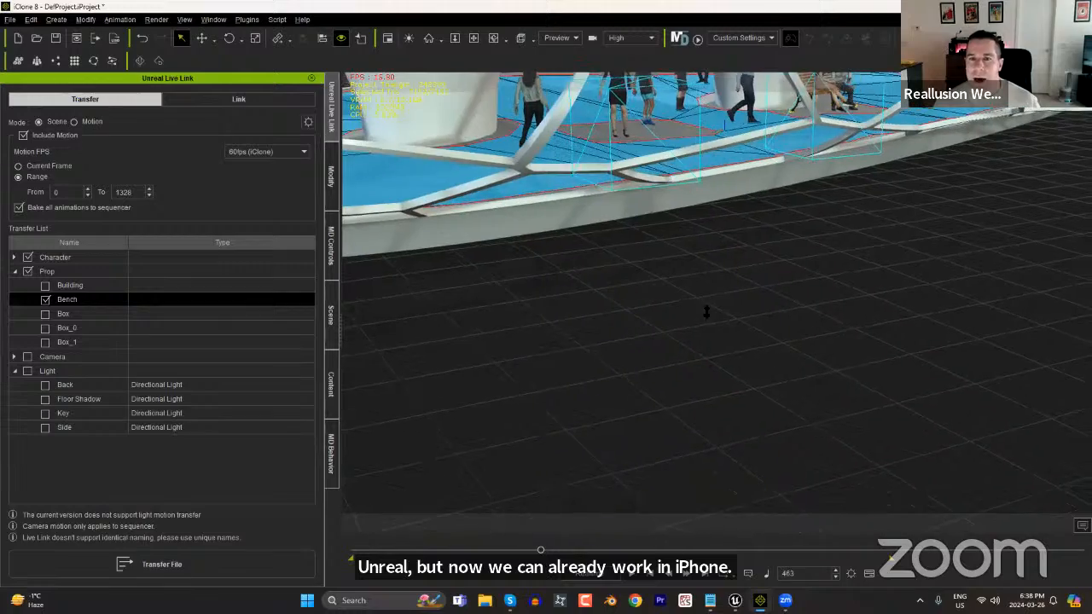
right_drag(714, 405, 682, 177)
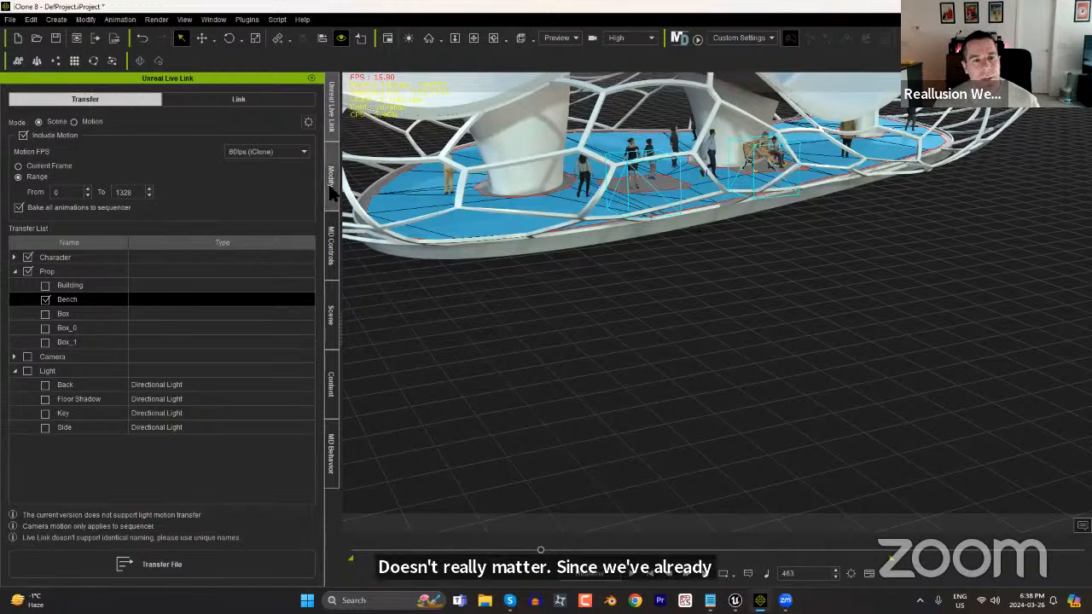
click(331, 314)
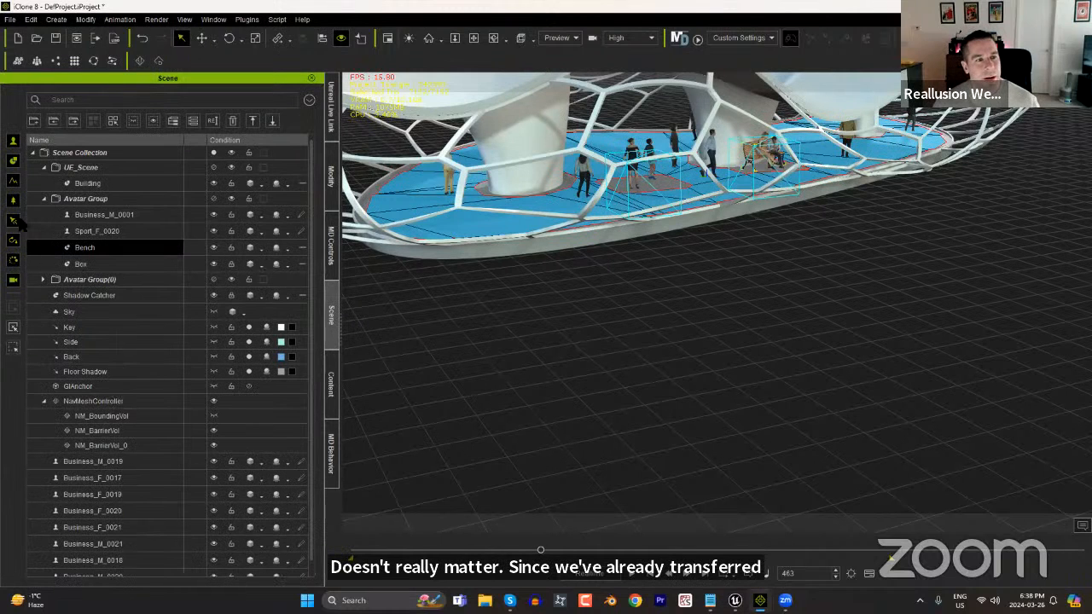
click(68, 182)
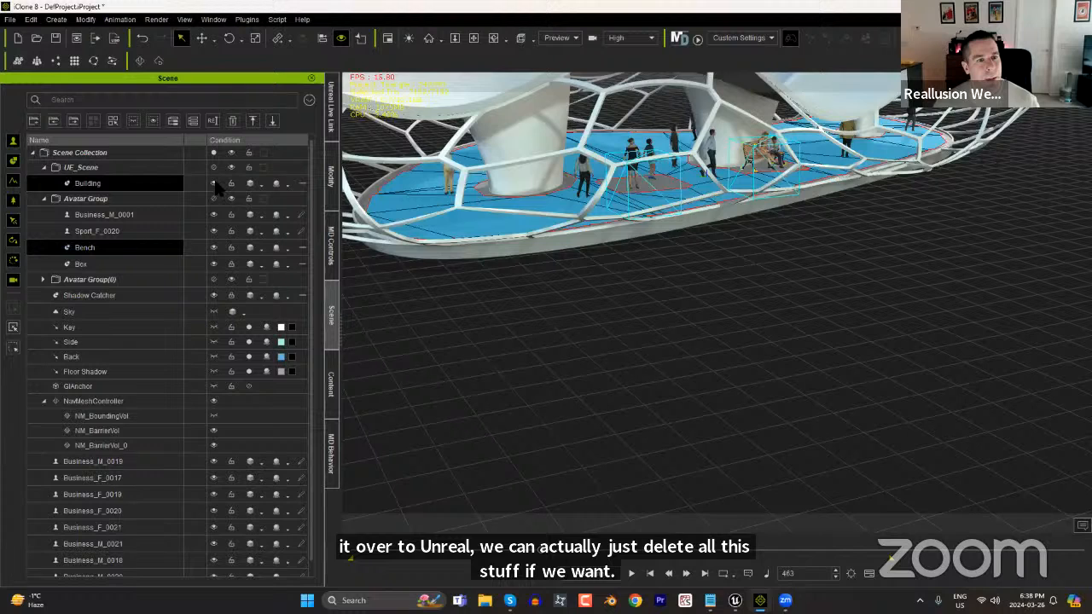
click(214, 183)
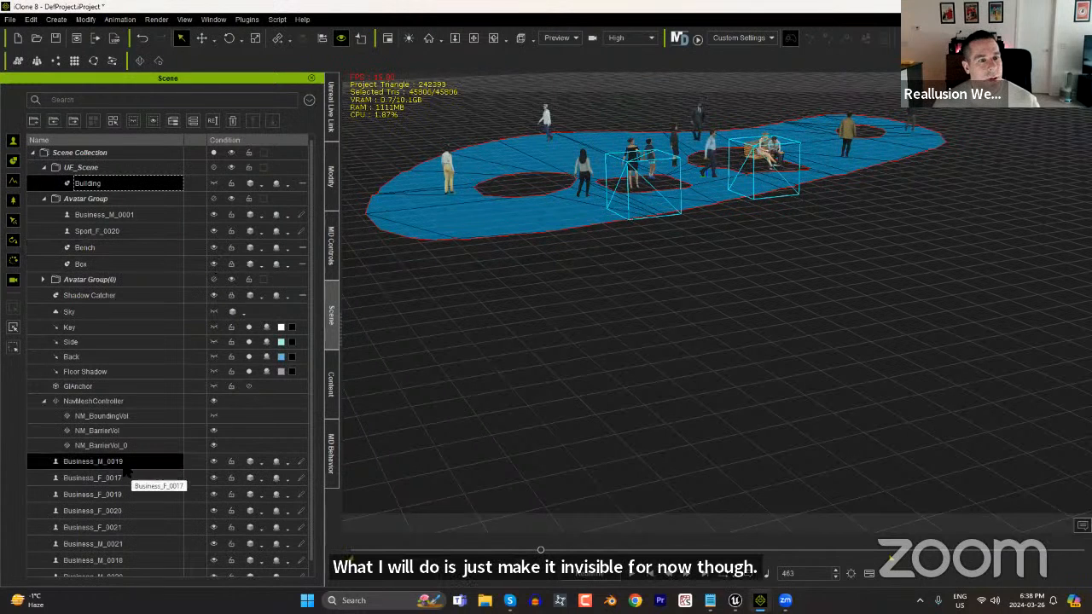
Hide all the ungrouped crowd characters from Business_M_0019 through Business_M_0020.
scroll(120, 572, down, 1)
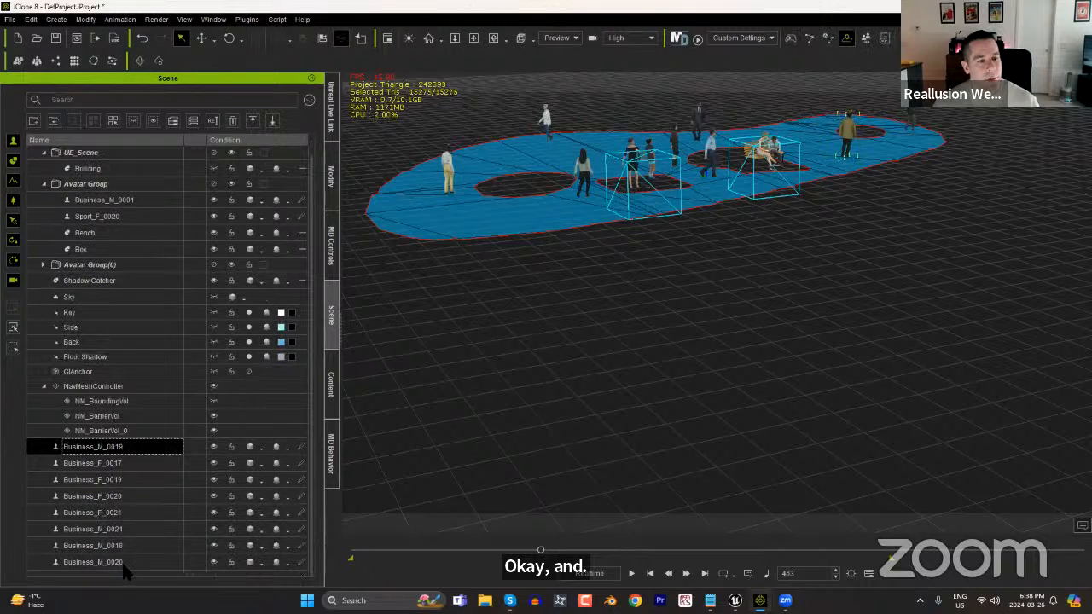
shift+click(122, 566)
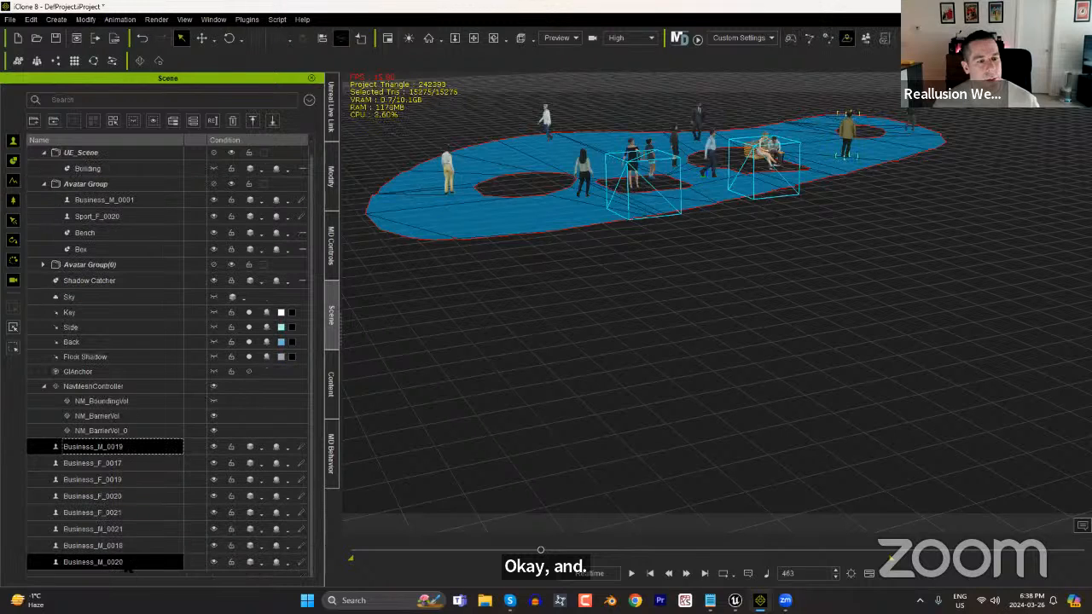
click(218, 447)
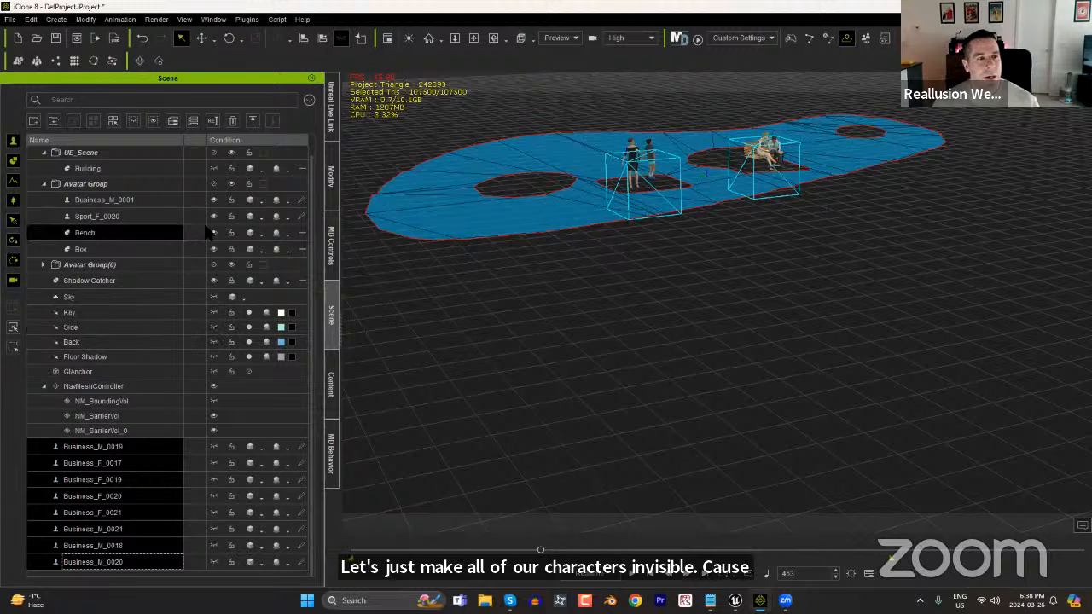
Hide Business_M_0001, Sport_F_0020, Bench and Box in the first Avatar Group.
scroll(180, 325, up, 1)
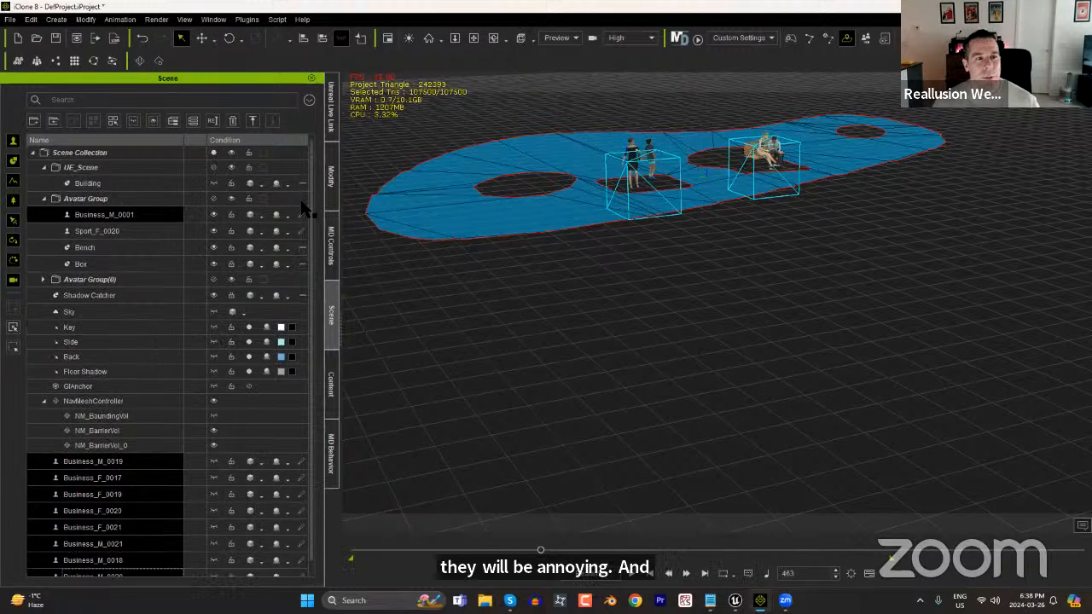
click(213, 215)
click(213, 231)
click(214, 247)
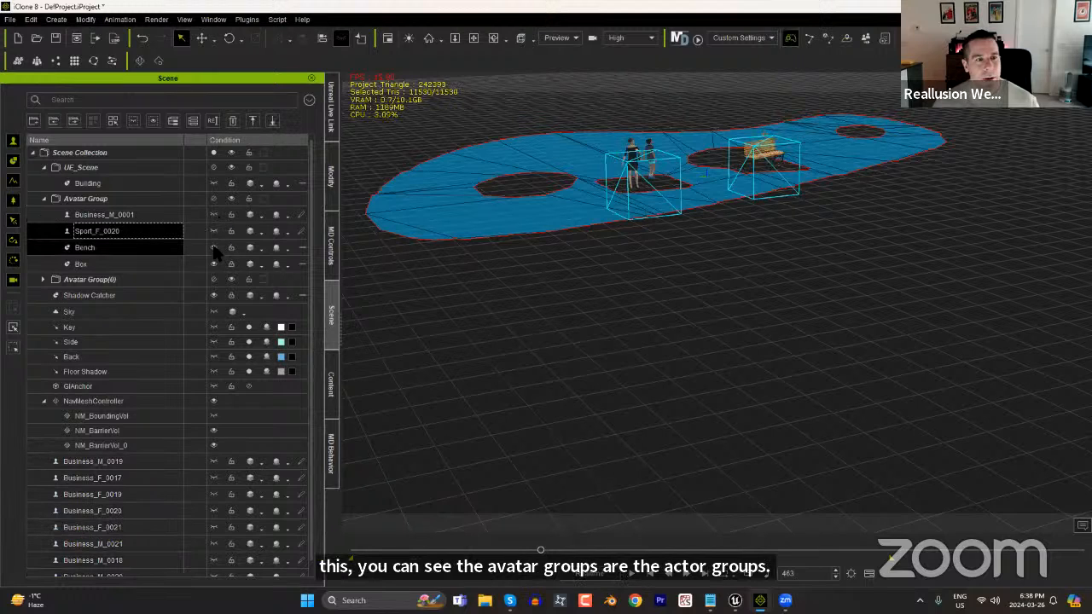
click(213, 263)
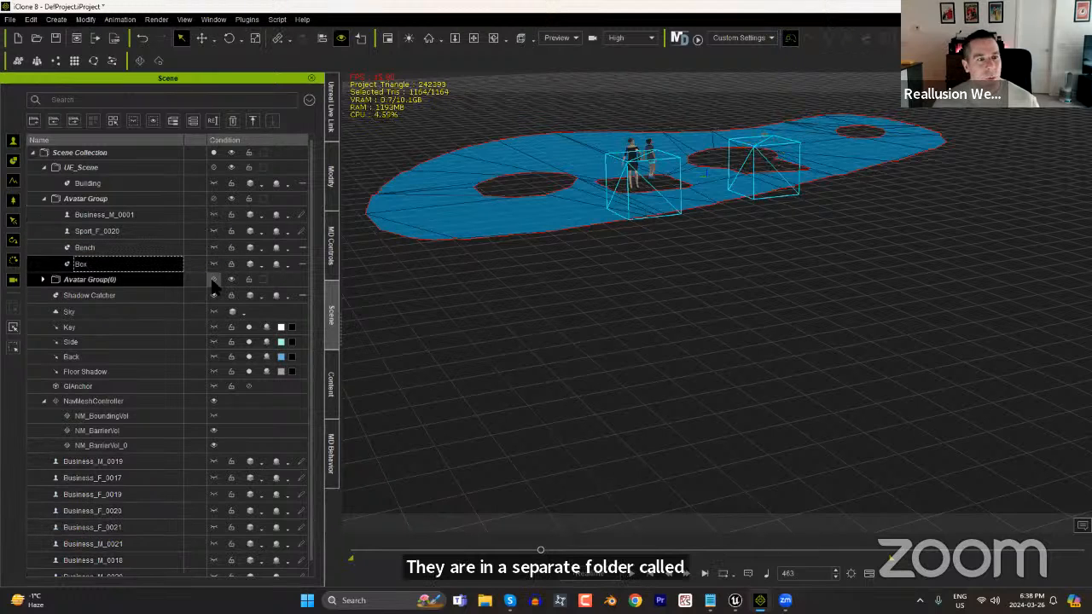
Expand Avatar Group(0) and hide Business_F_0018, Kid_M_0022, Box_0 and Box_1.
click(214, 294)
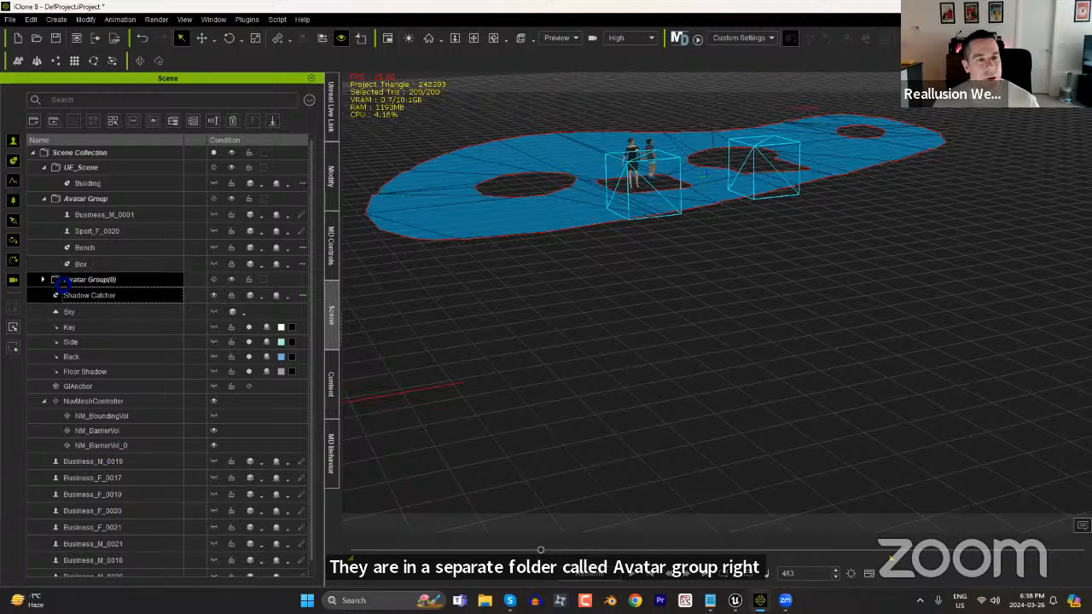
click(44, 280)
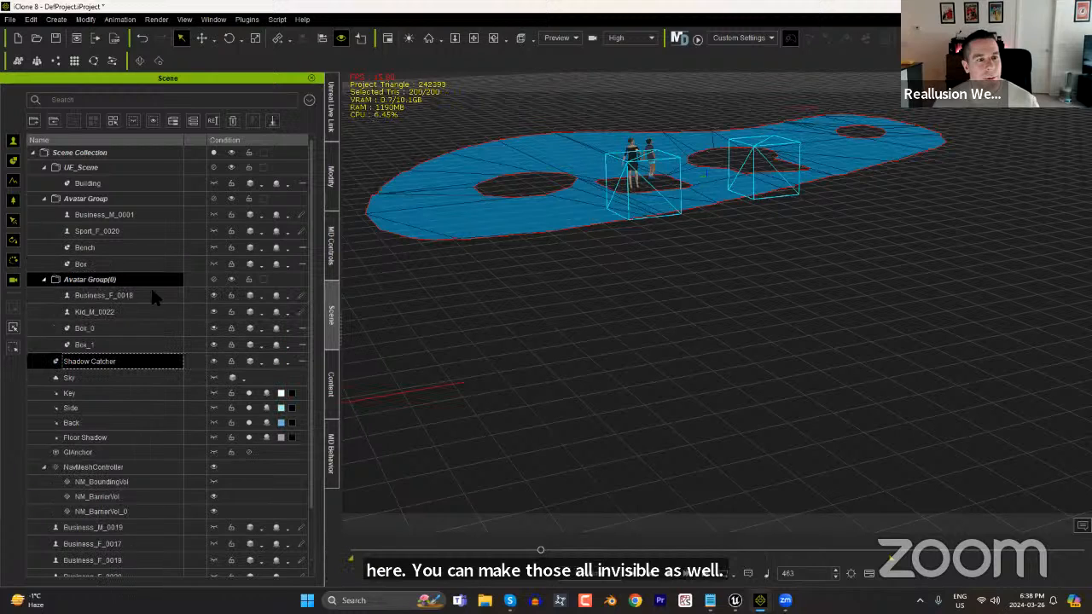
click(213, 311)
click(213, 327)
click(214, 345)
click(214, 361)
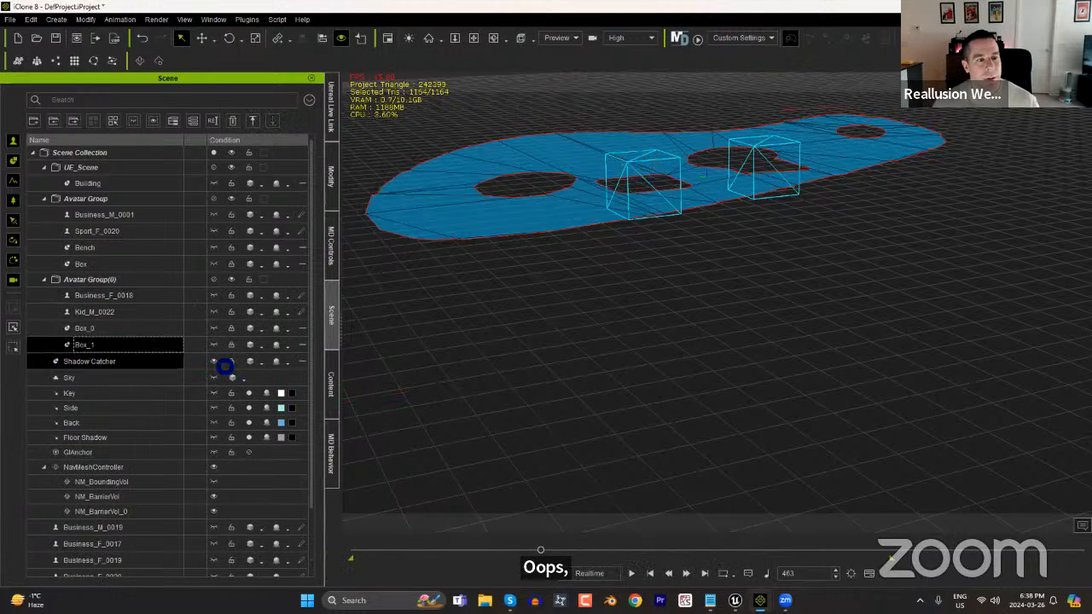
Hide the NavMeshController and collapse it together with the UE_Scene and both Avatar Group folders.
click(214, 467)
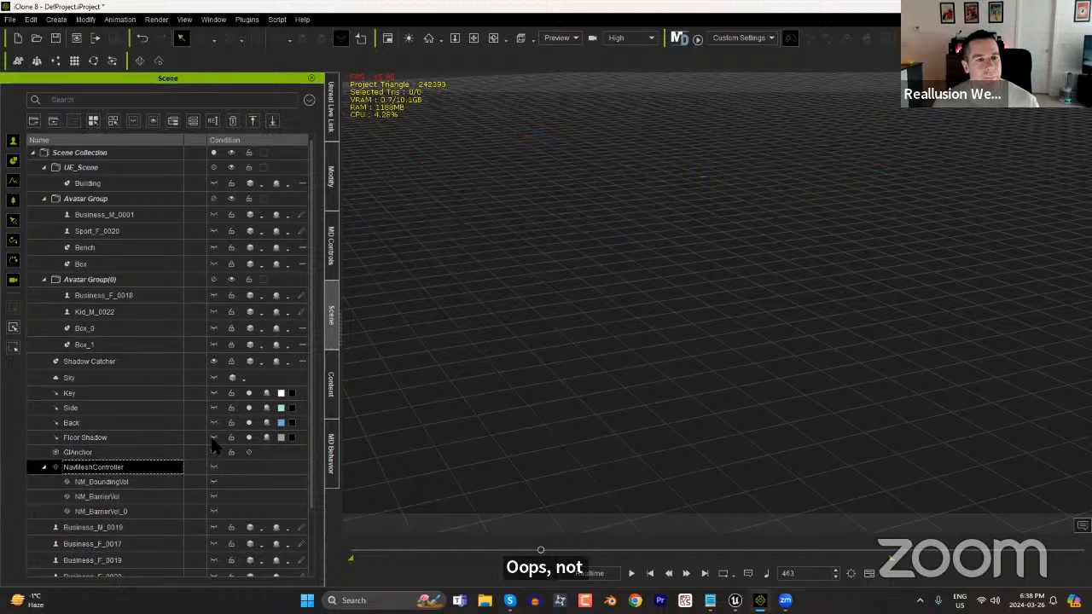
click(43, 167)
click(43, 182)
click(43, 197)
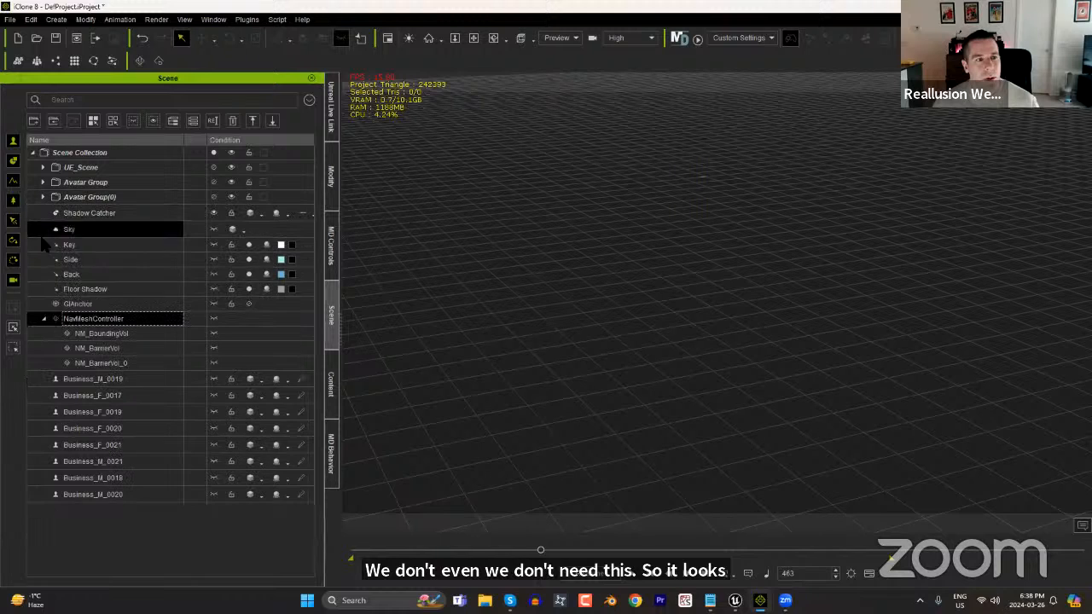
click(44, 319)
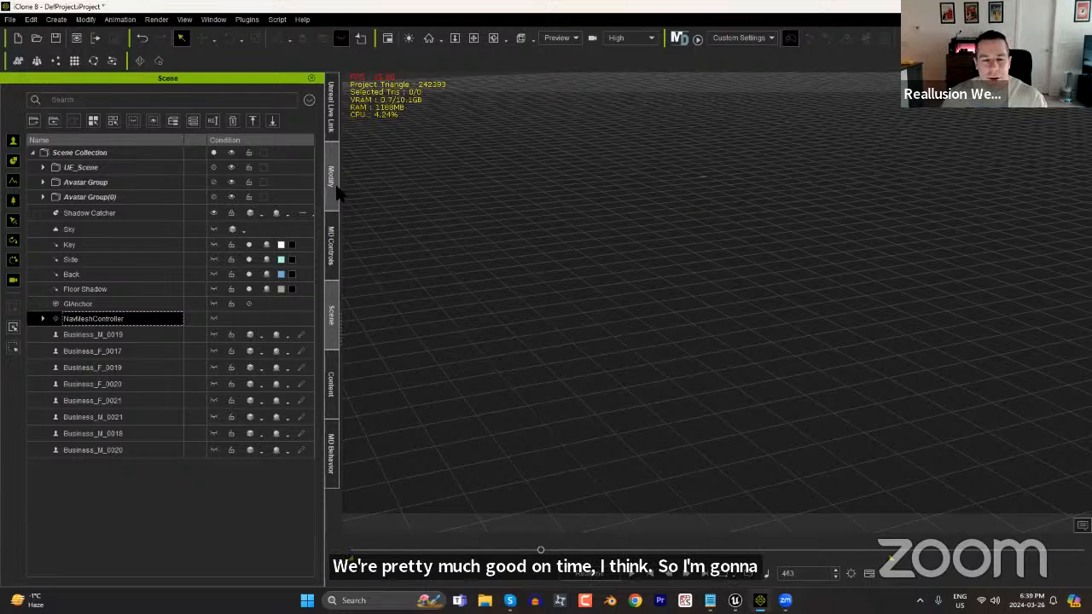
Return the timeline to frame 0 with the empty ground around the scene origin in view.
middle_drag(671, 227, 698, 357)
alt+right_drag(684, 213, 669, 119)
middle_drag(693, 256, 738, 361)
alt+right_drag(742, 375, 726, 278)
middle_drag(726, 256, 686, 359)
middle_drag(724, 401, 705, 370)
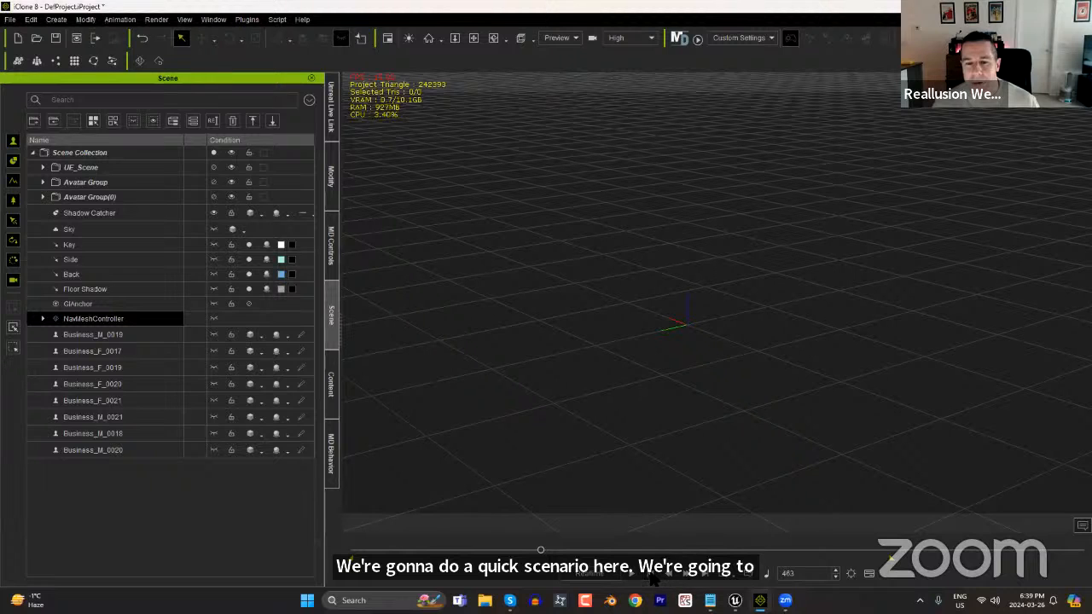
click(652, 576)
right_drag(621, 371, 707, 366)
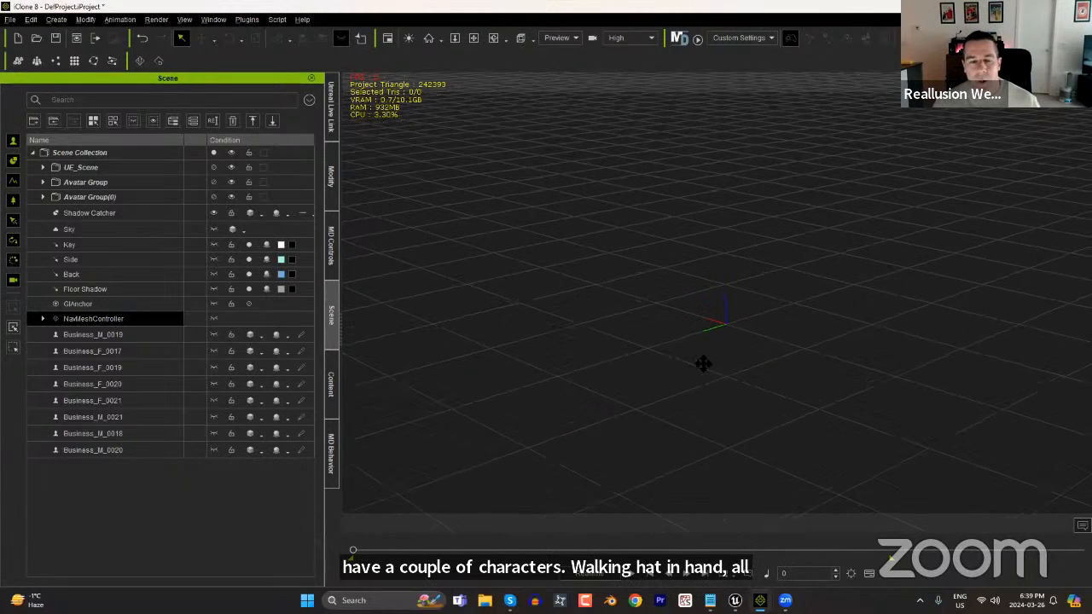
middle_drag(707, 366, 693, 355)
Leave the Social Actions pack in the content library and list the installed Actor assets as individual items.
click(331, 384)
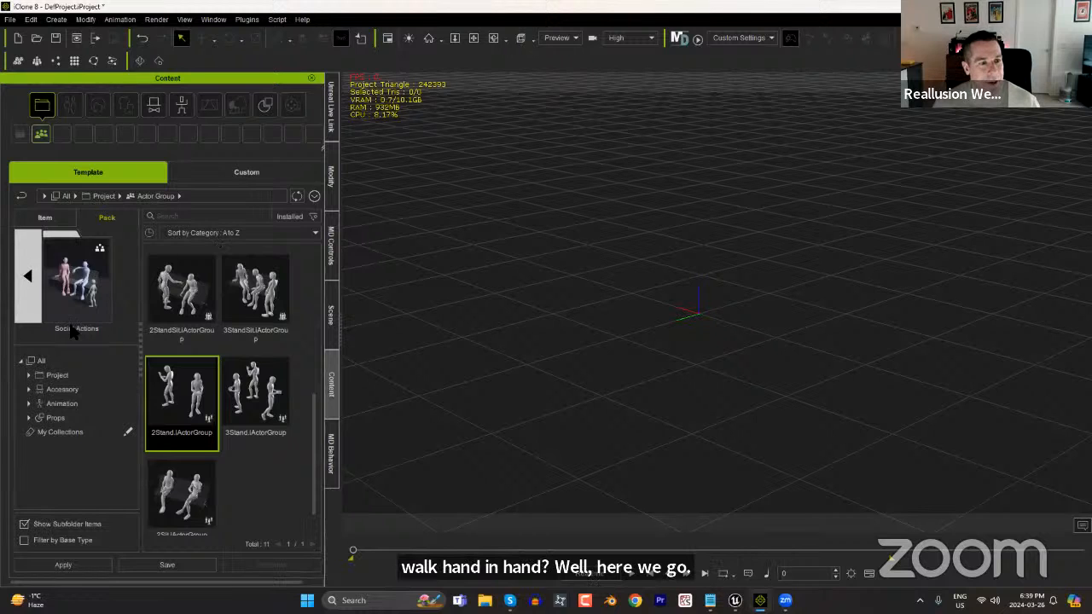
click(25, 242)
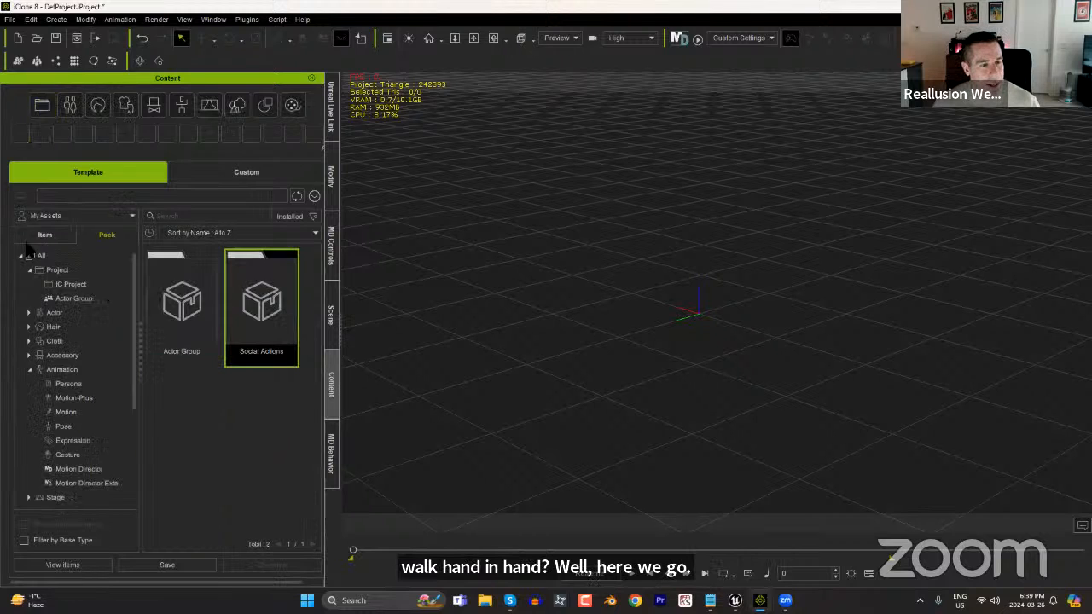
click(51, 313)
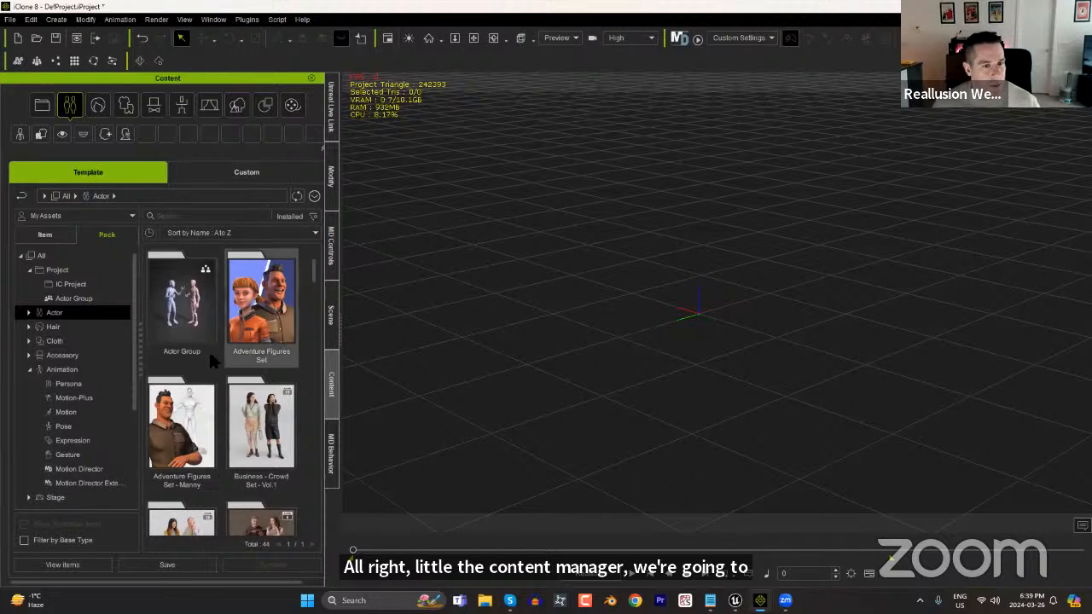
click(65, 227)
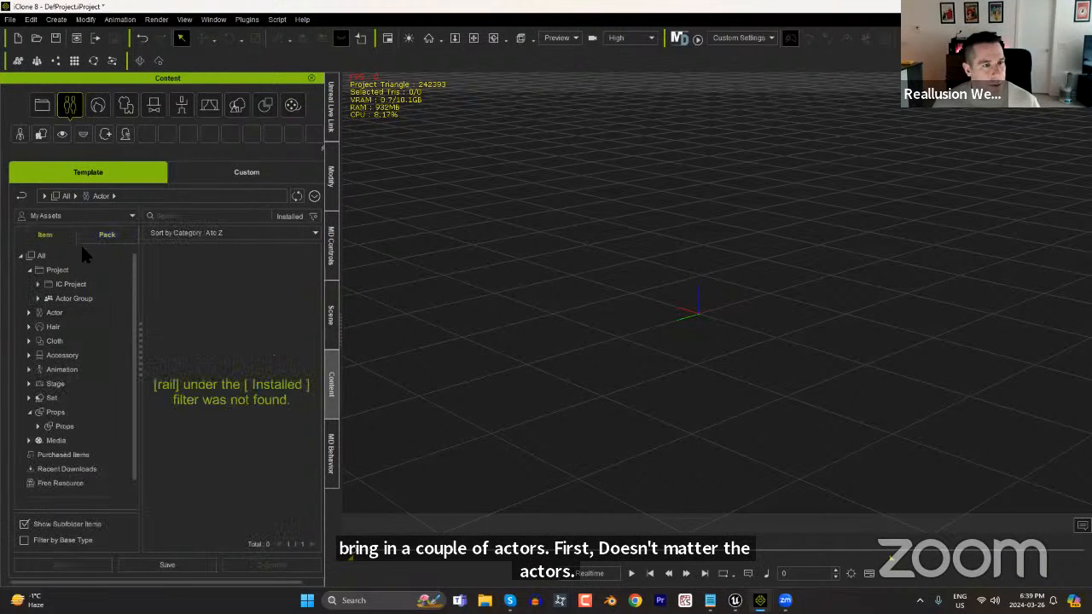
click(58, 315)
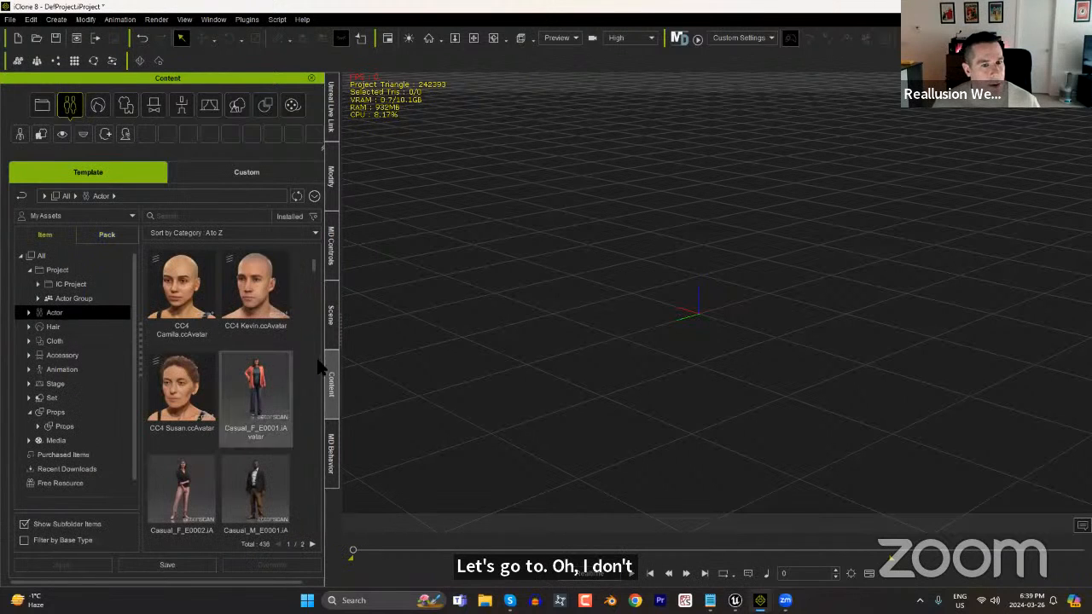
Add the Casual_M_E0001 avatar near the scene origin and the Casual_F_E0002 avatar beside it.
scroll(299, 424, down, 1)
scroll(298, 424, down, 1)
drag(256, 474, 706, 320)
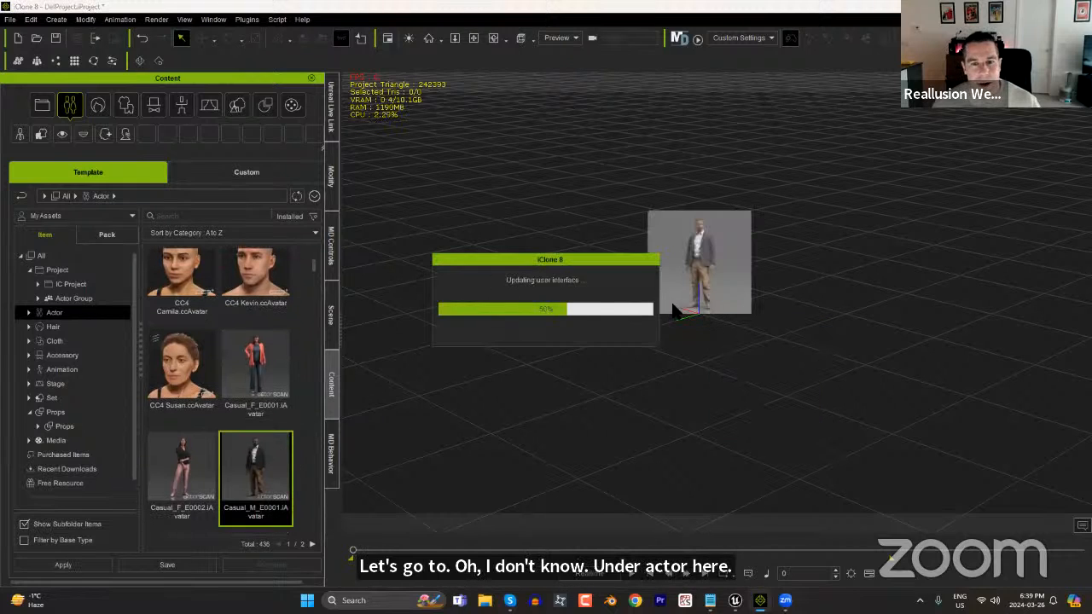
drag(182, 478, 766, 343)
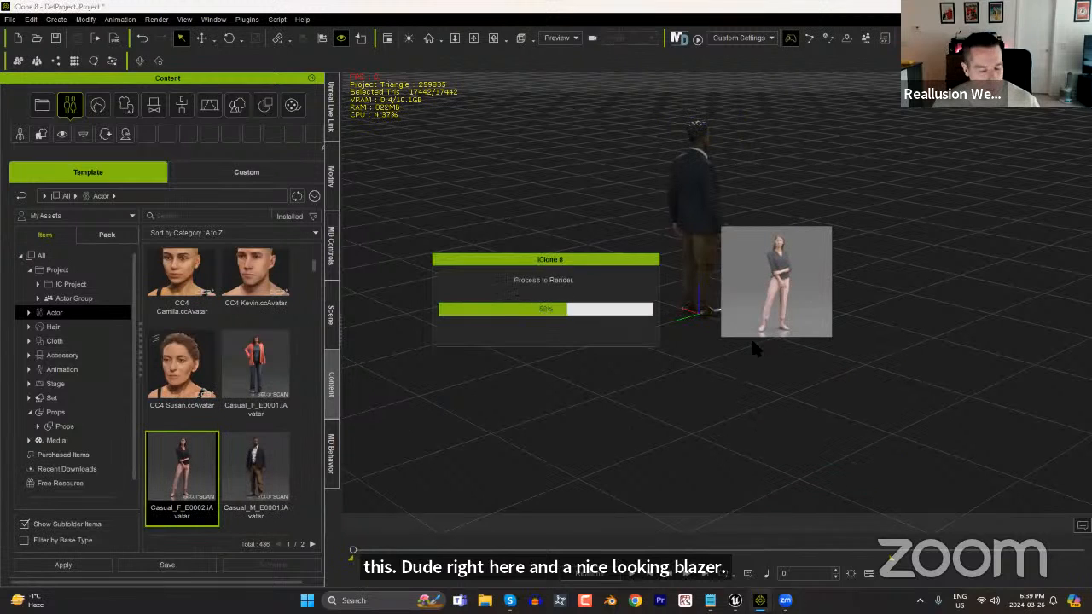
right_drag(899, 248, 819, 249)
middle_drag(819, 249, 911, 252)
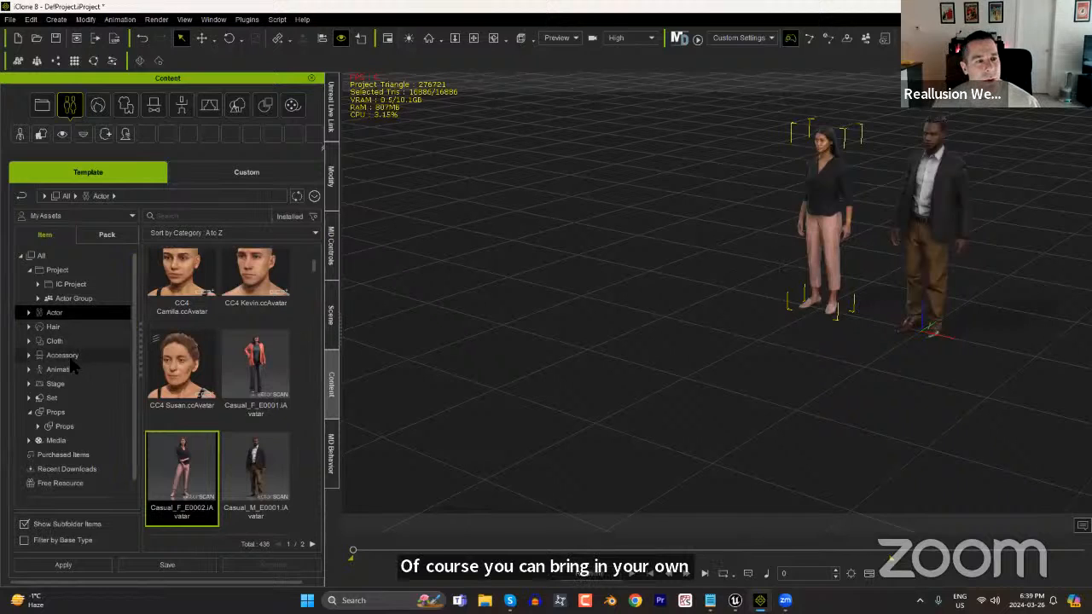
Search the Animation content for "stroll" and find the MovingChat_Strolling motions.
click(202, 216)
text(stroll)
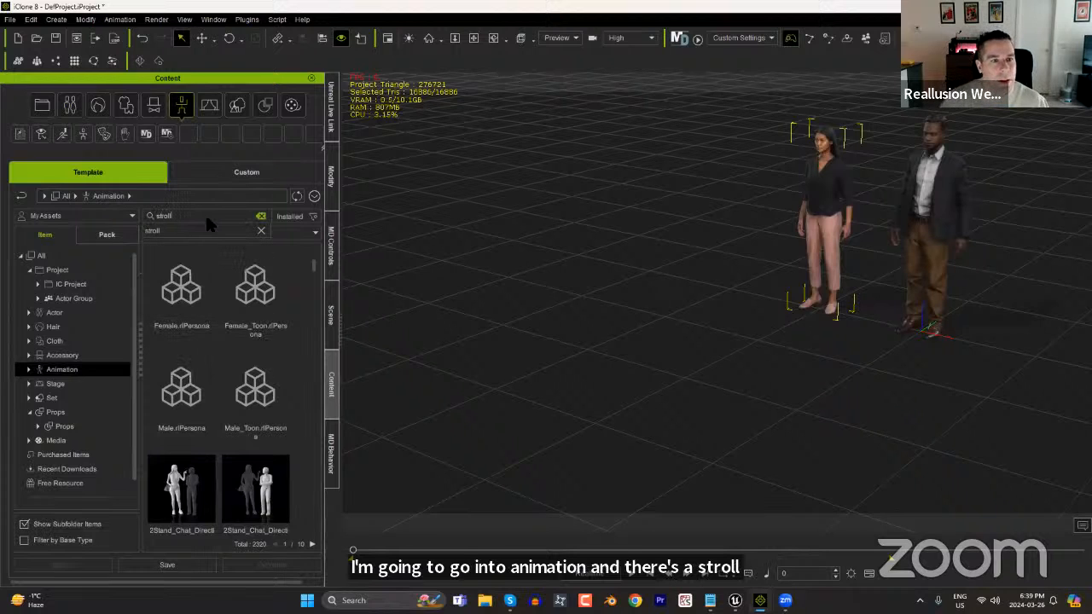
key(Return)
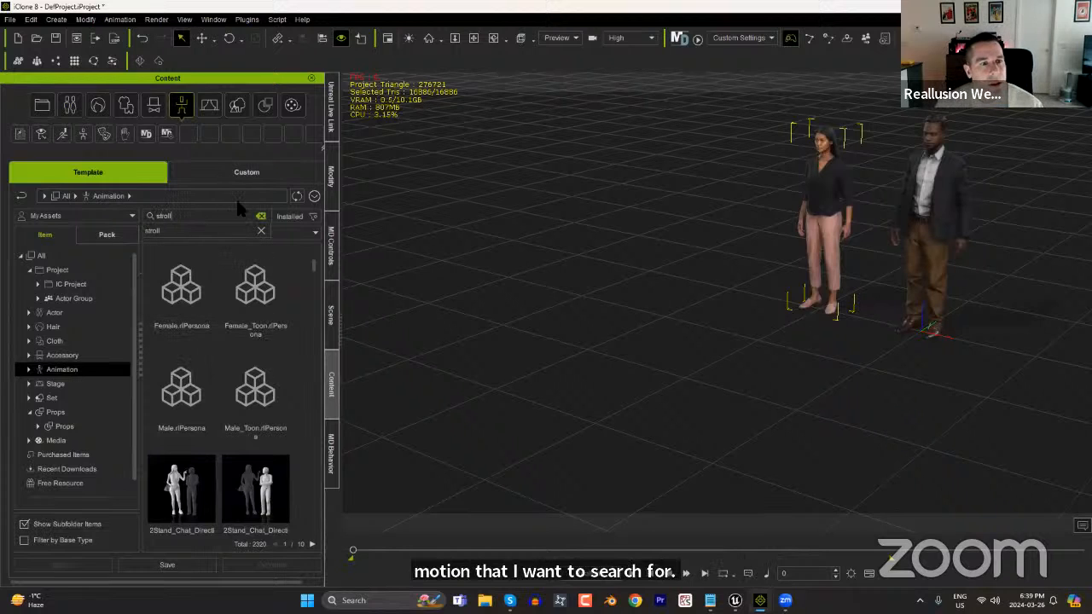
drag(315, 418, 305, 525)
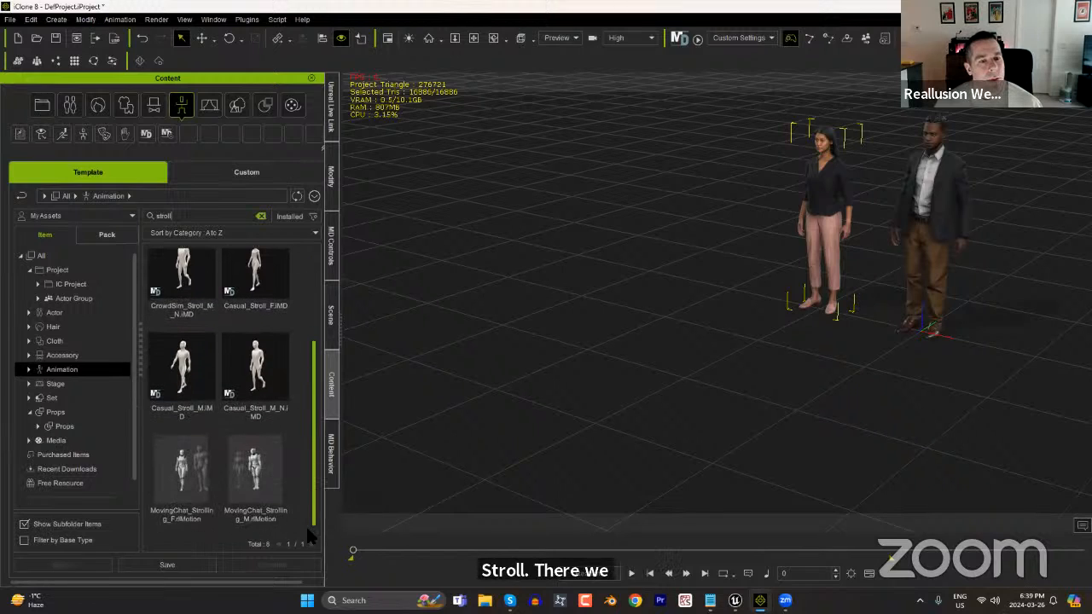
Open the product page of the MovingChat_Strolling_M motion.
click(248, 477)
right_click(249, 460)
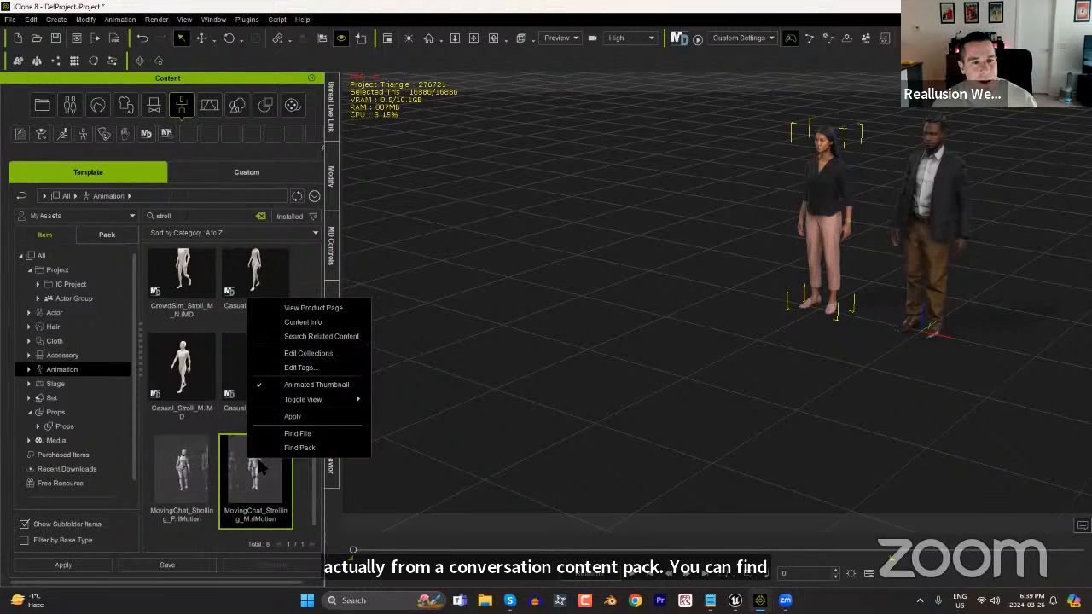
click(333, 309)
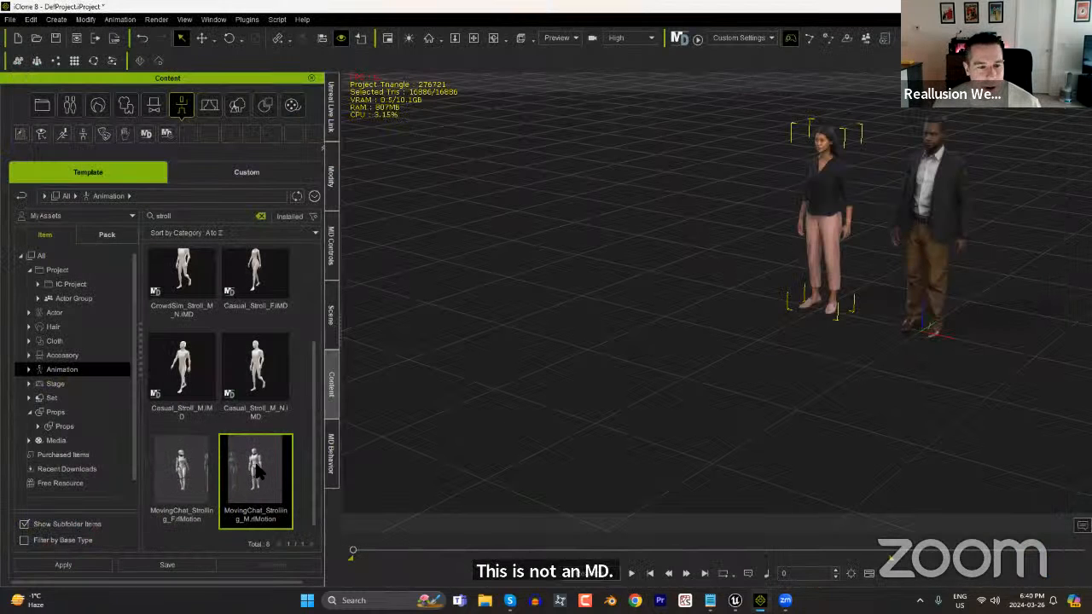
Apply the MovingChat_Strolling_M motion to the man and MovingChat_Strolling_F to the woman.
drag(253, 480, 913, 239)
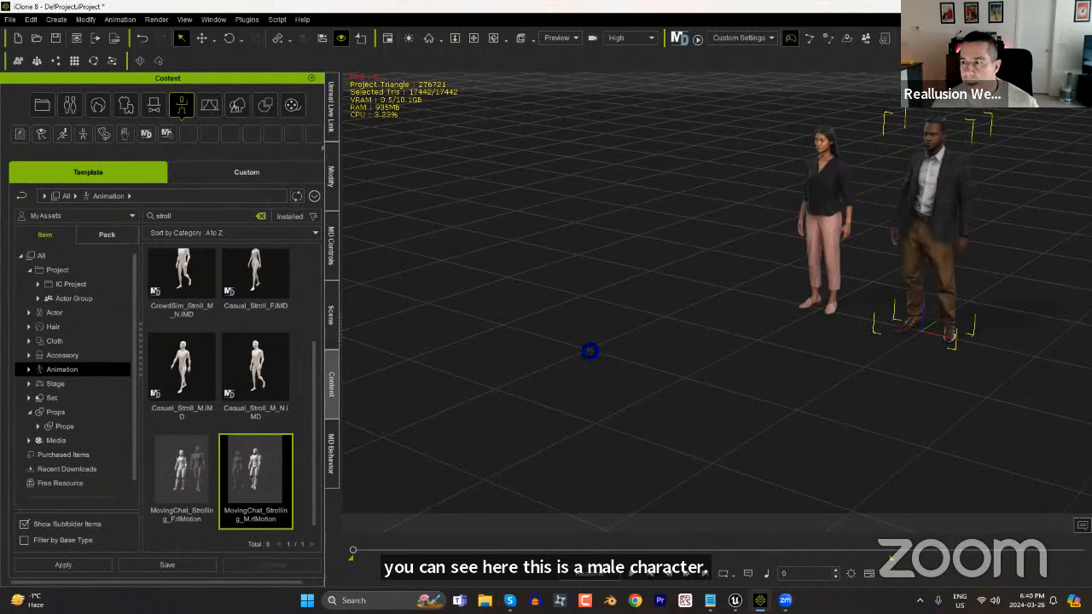
drag(176, 476, 834, 221)
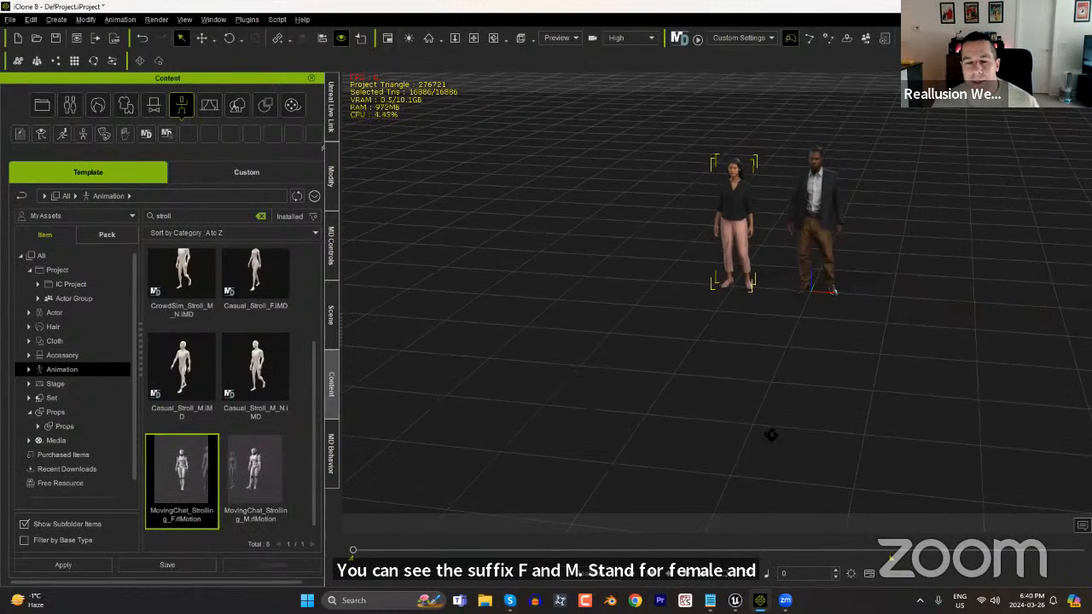
Play and scrub the strolling animation to examine how the distance between the two characters develops, returning to the start.
key(space)
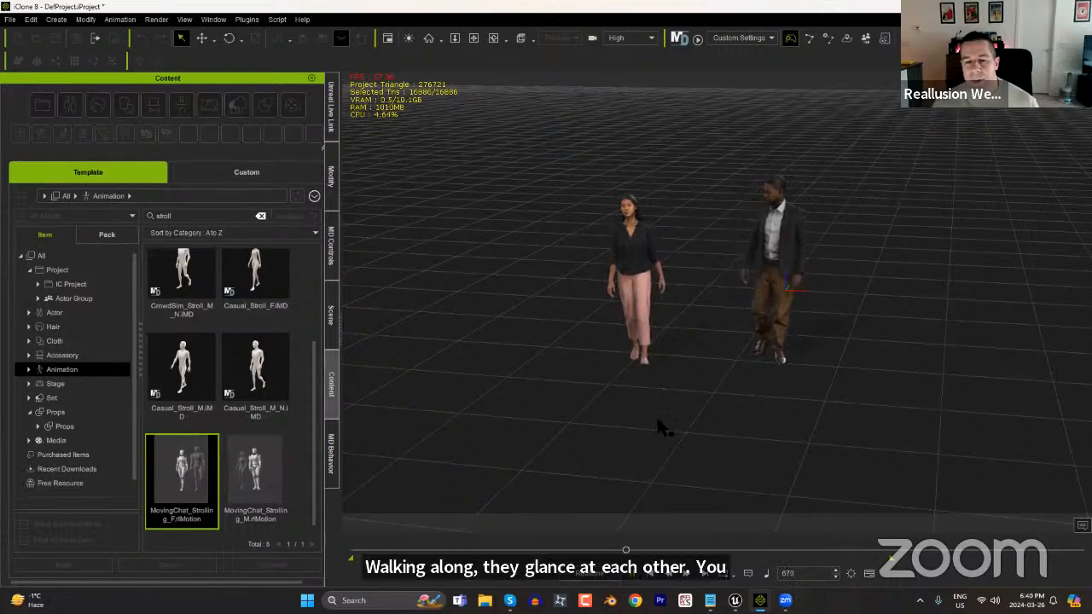
click(654, 579)
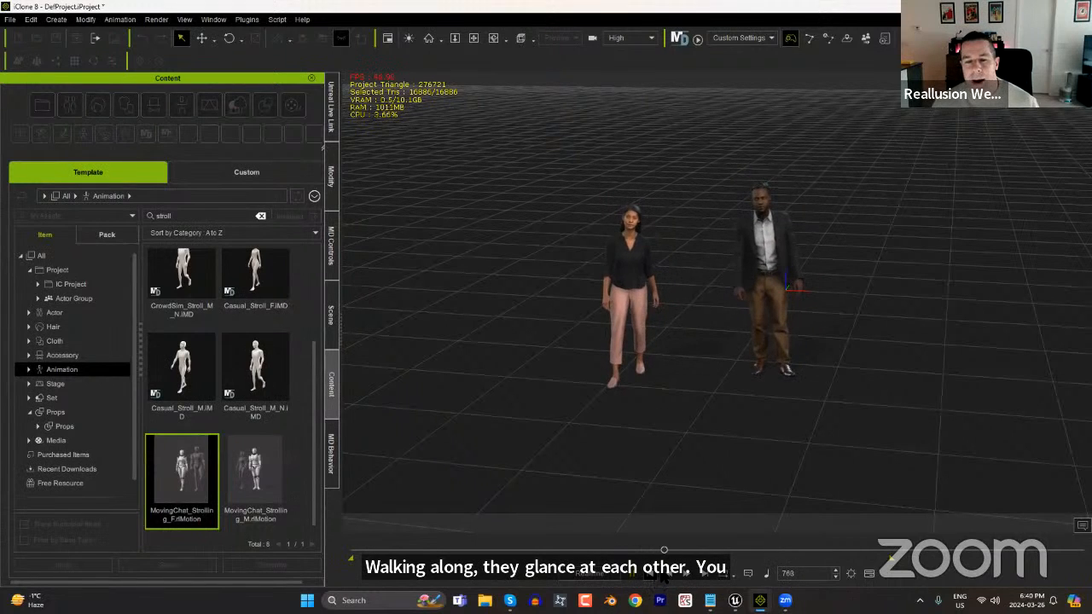
key(space)
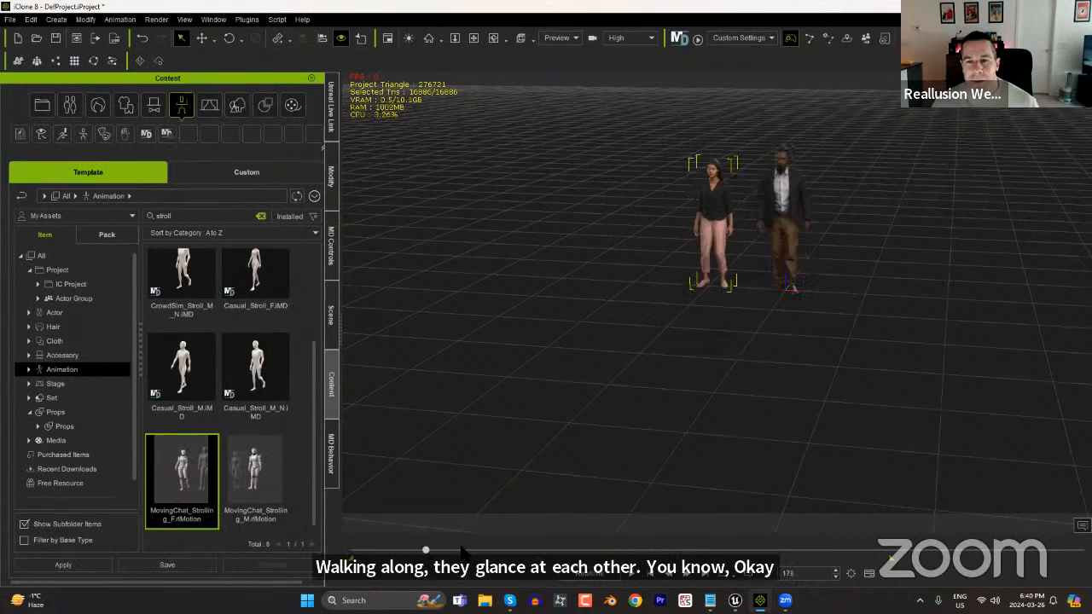
click(346, 550)
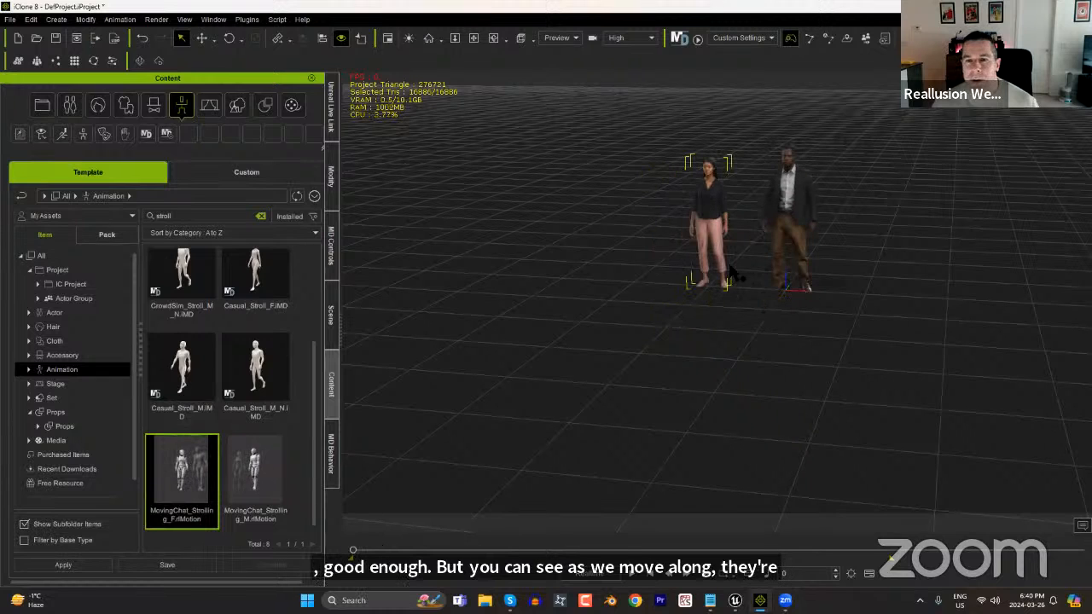
key(space)
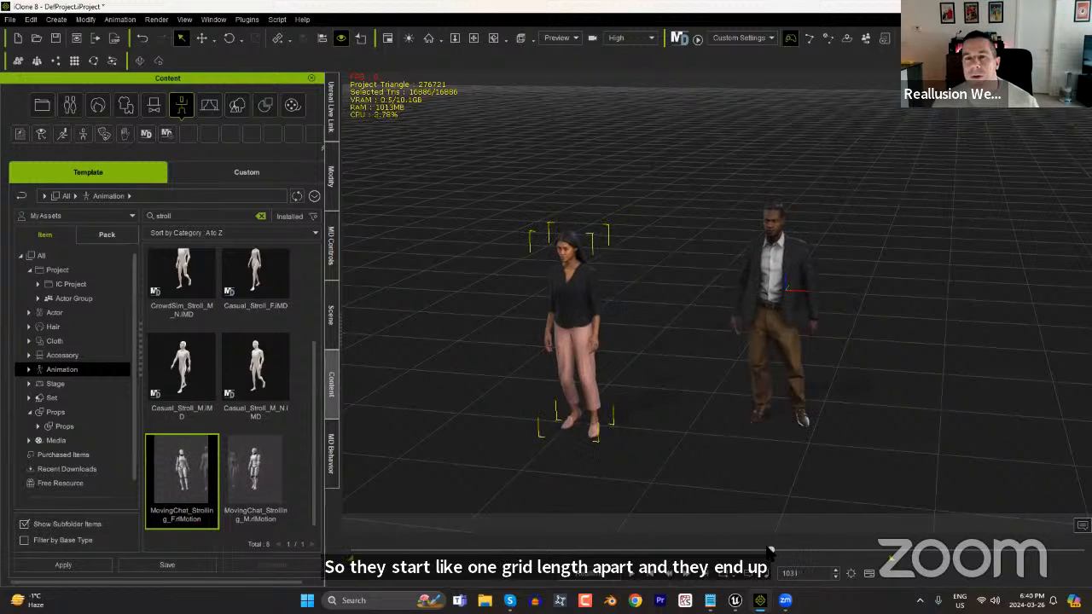
drag(774, 553, 607, 551)
drag(514, 544, 330, 563)
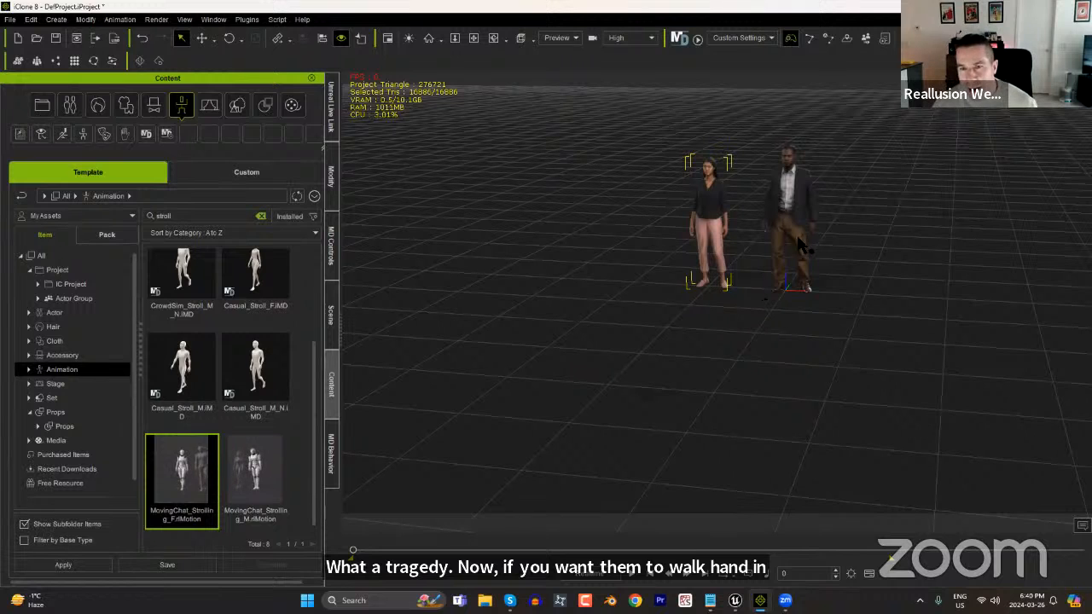
Straighten the man's walking path with Motion Direction Control on his MovingChat_Strolling_M clip, rotating it to about 0.14 on Z.
click(789, 203)
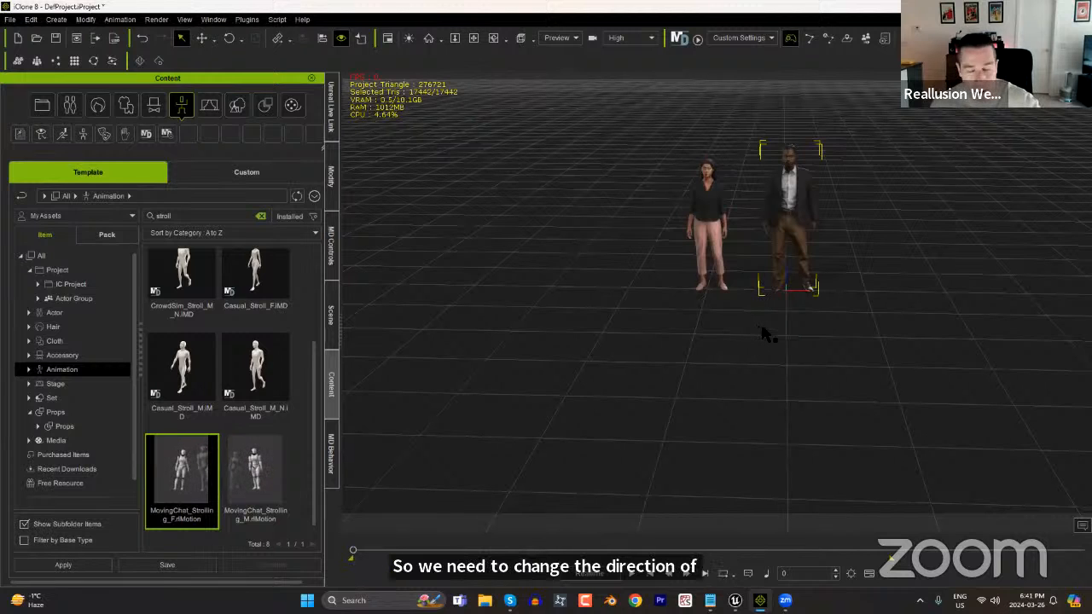
key(F3)
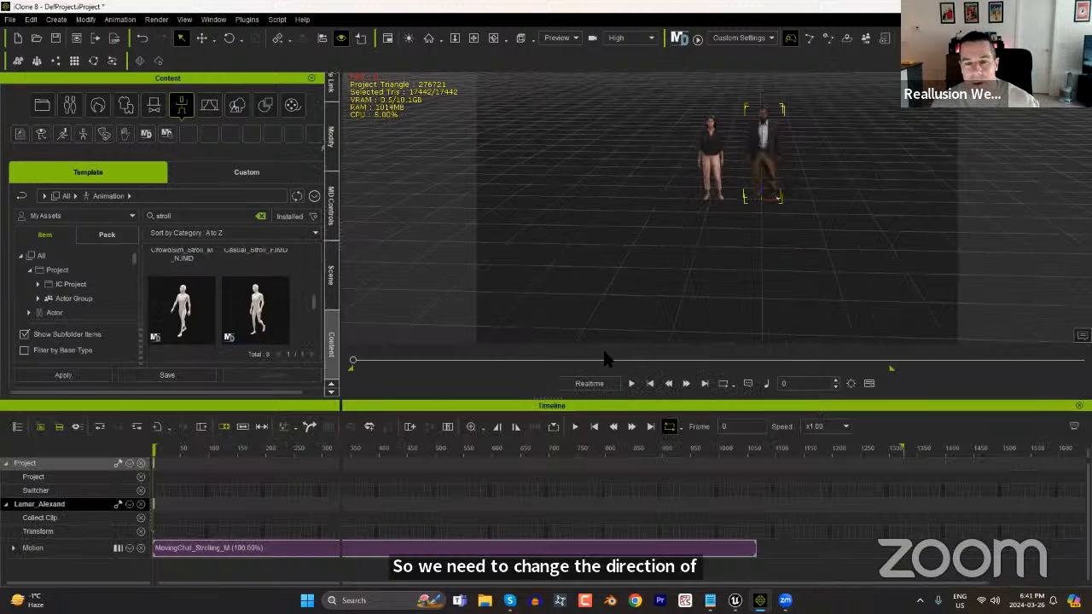
click(321, 551)
drag(275, 449, 236, 450)
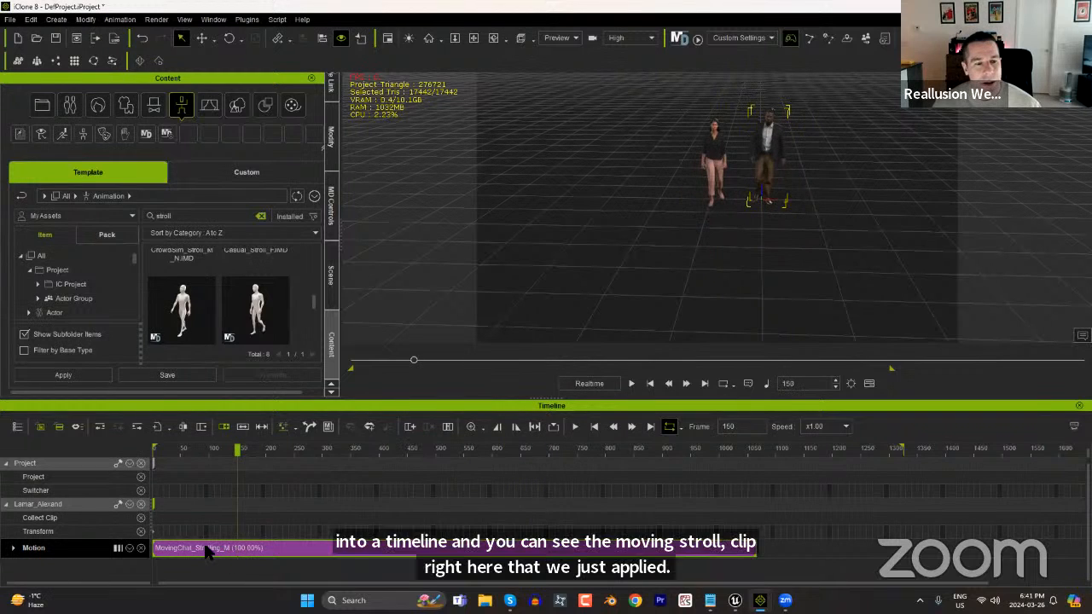
right_click(210, 548)
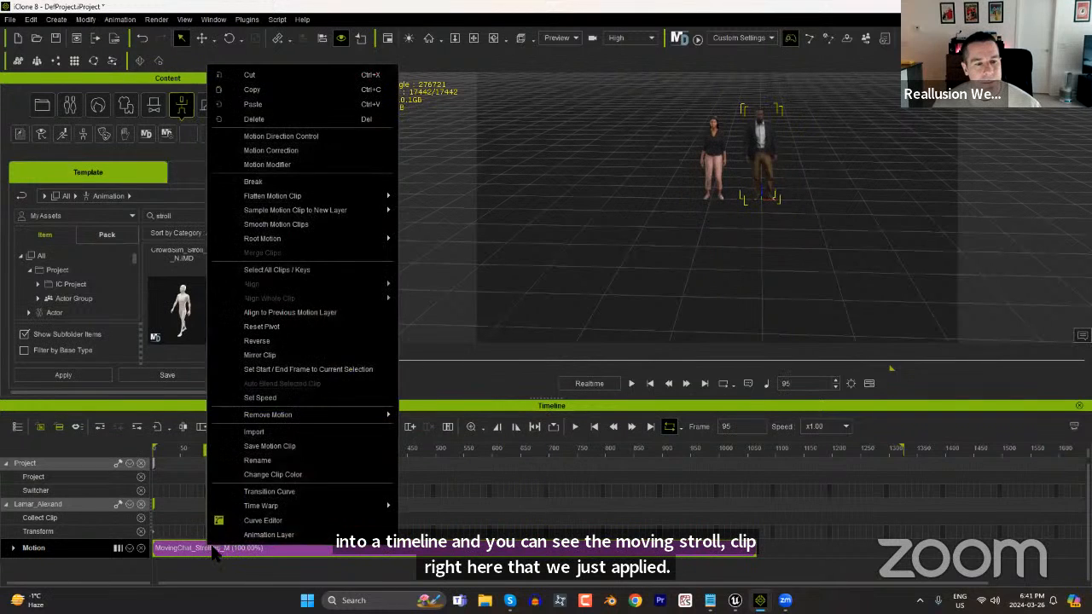
click(309, 137)
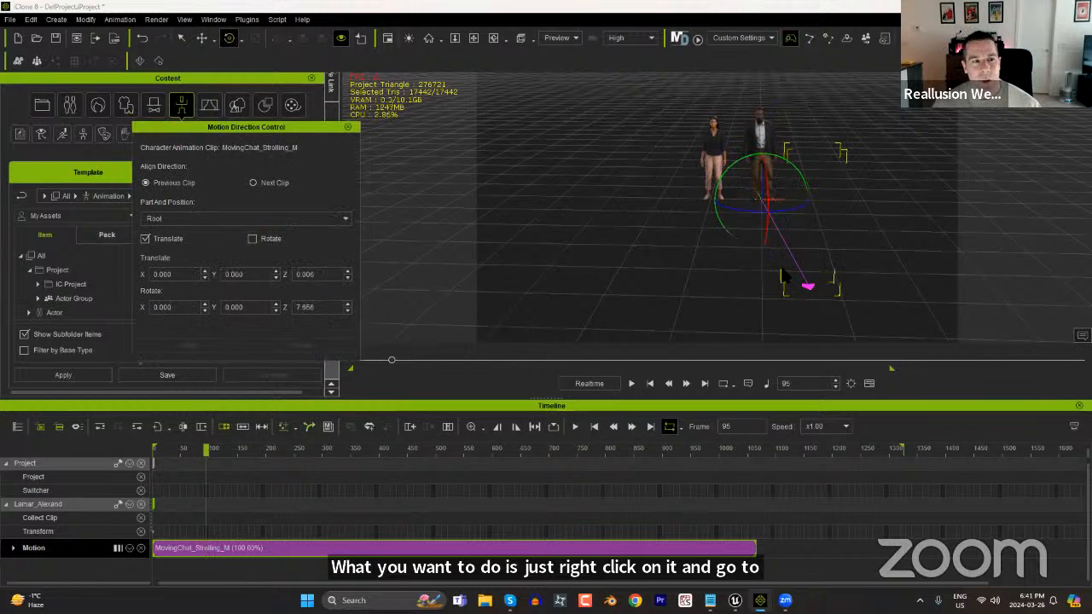
drag(793, 212, 789, 219)
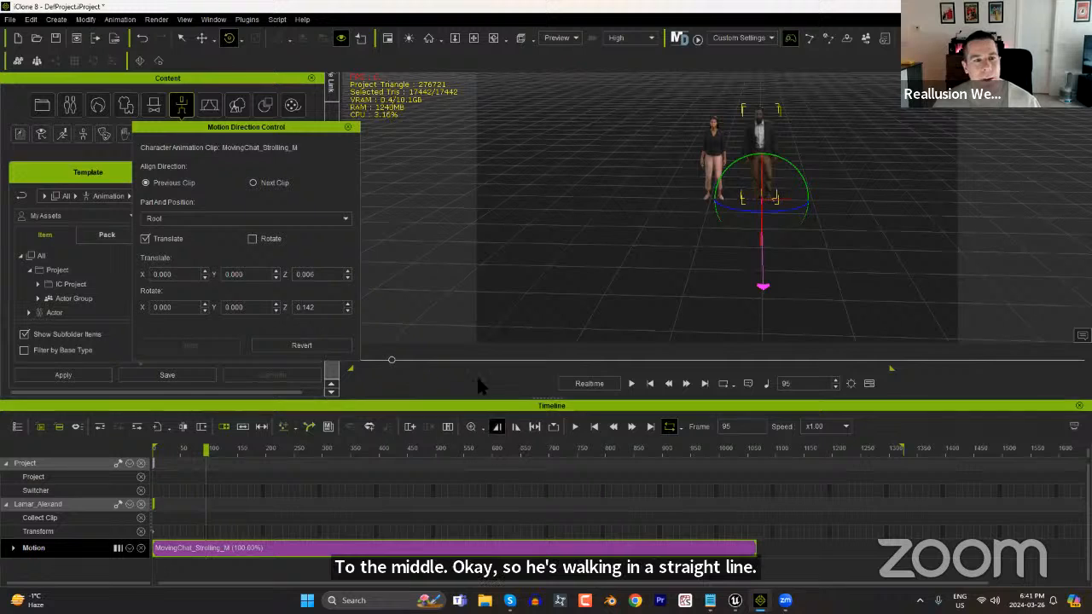
click(349, 127)
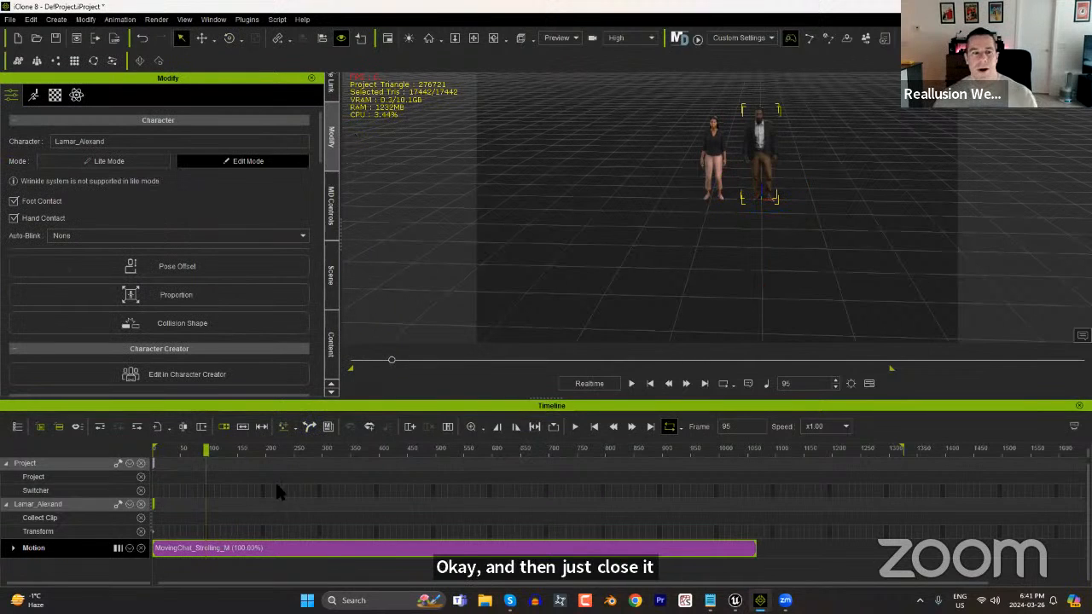
Scrub and play the stroll to check the man's new walking direction and foot contact, and return to the first frame.
drag(230, 451, 489, 448)
drag(578, 450, 674, 450)
drag(395, 449, 156, 454)
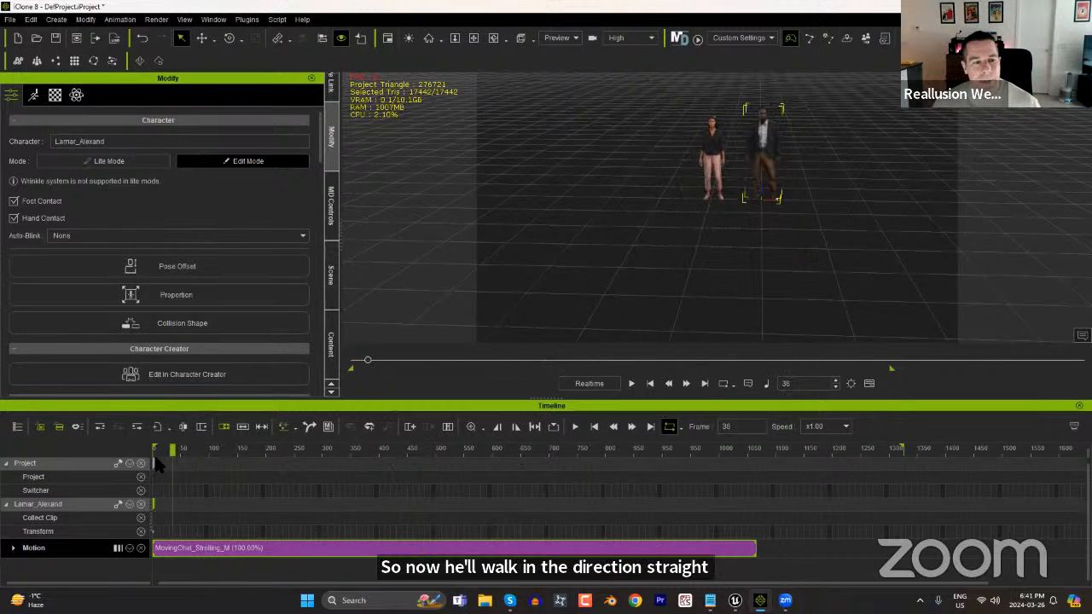
key(space)
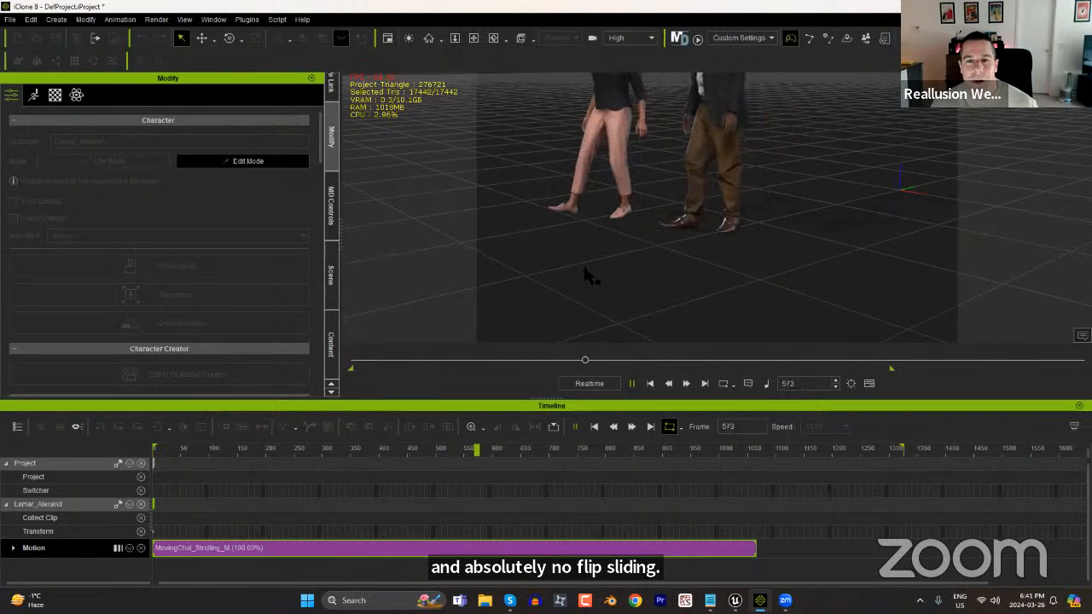
middle_drag(587, 284, 683, 290)
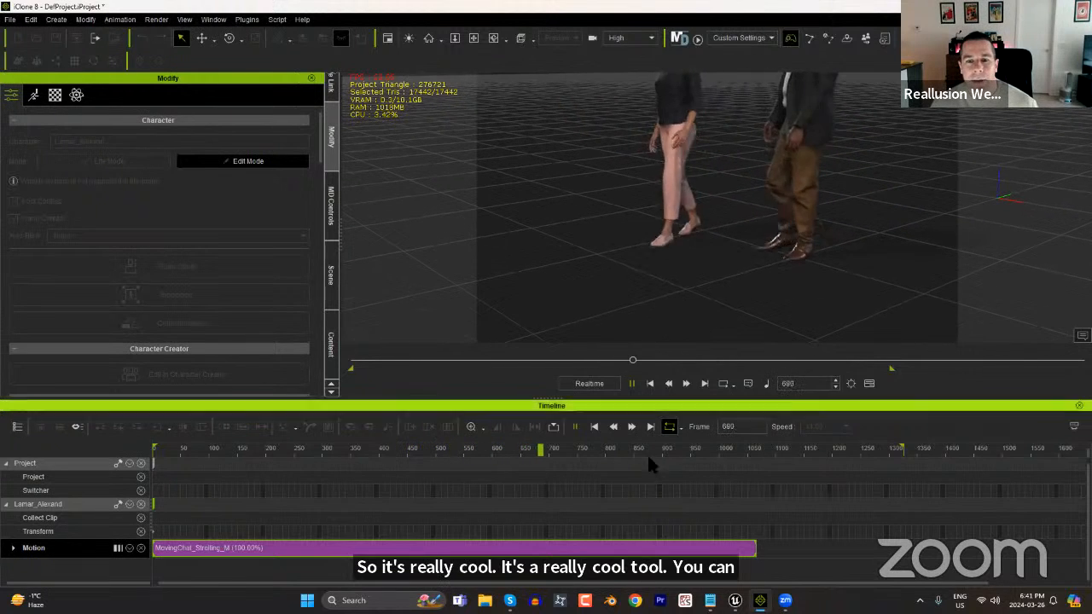
click(649, 384)
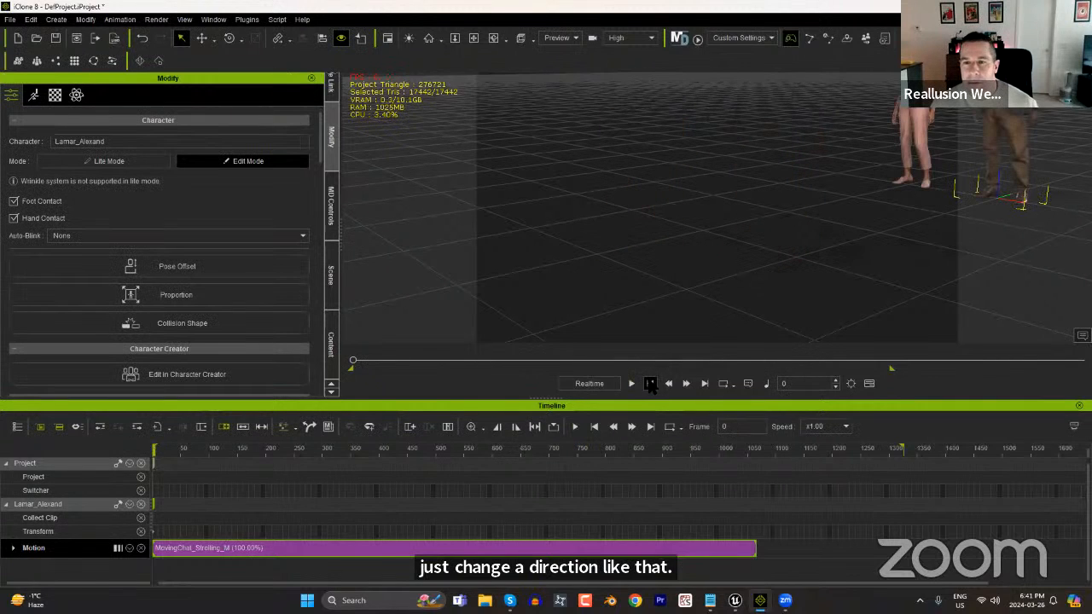
Move the woman slightly closer to the man at the first frame.
middle_drag(863, 232, 717, 255)
right_drag(717, 254, 896, 237)
middle_drag(895, 231, 850, 277)
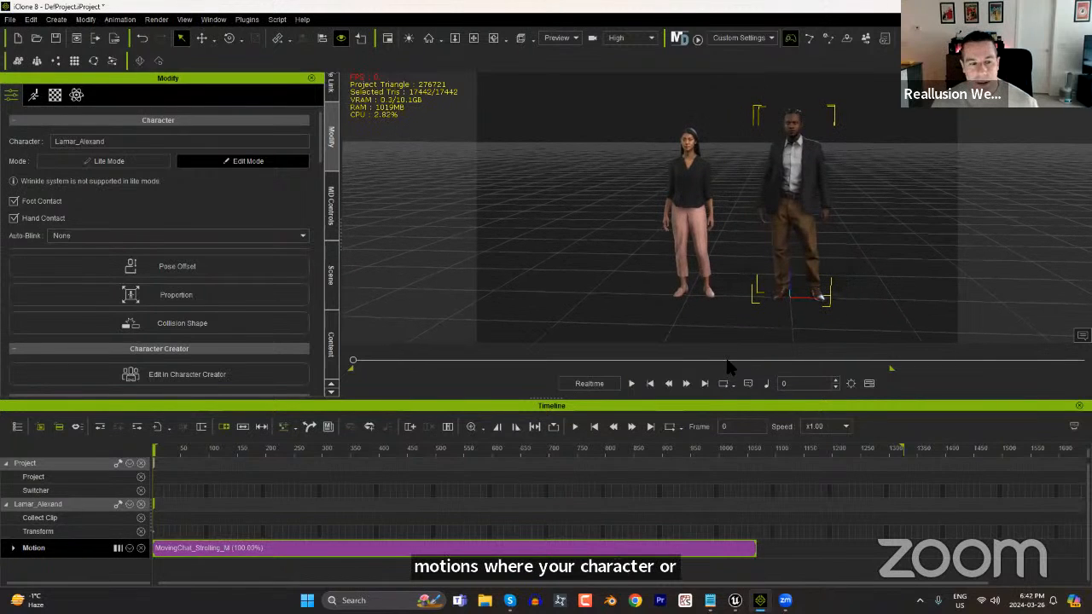
click(688, 195)
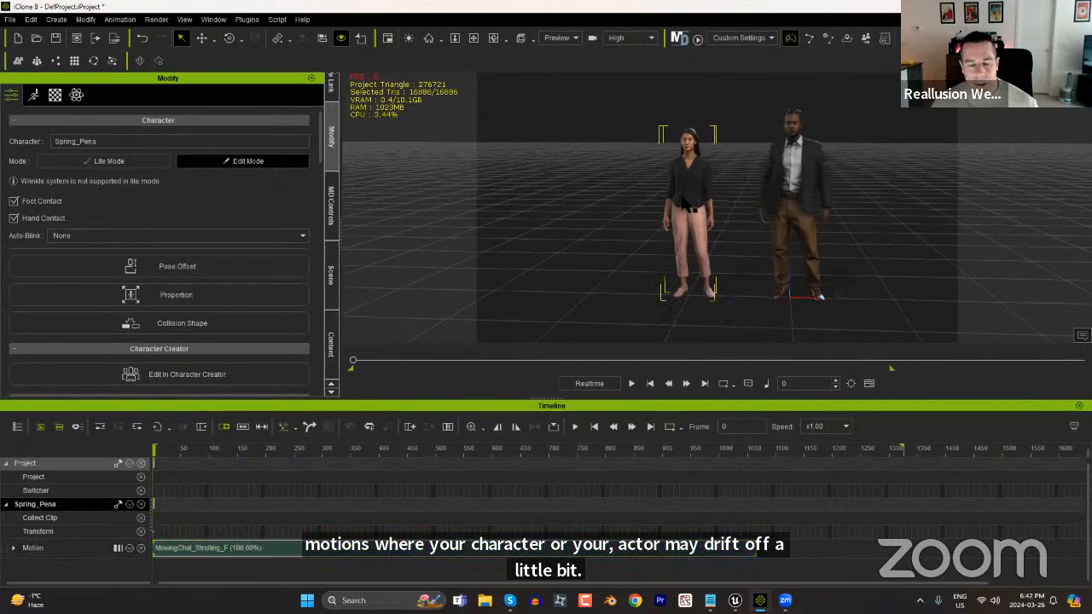
key(w)
drag(743, 297, 750, 310)
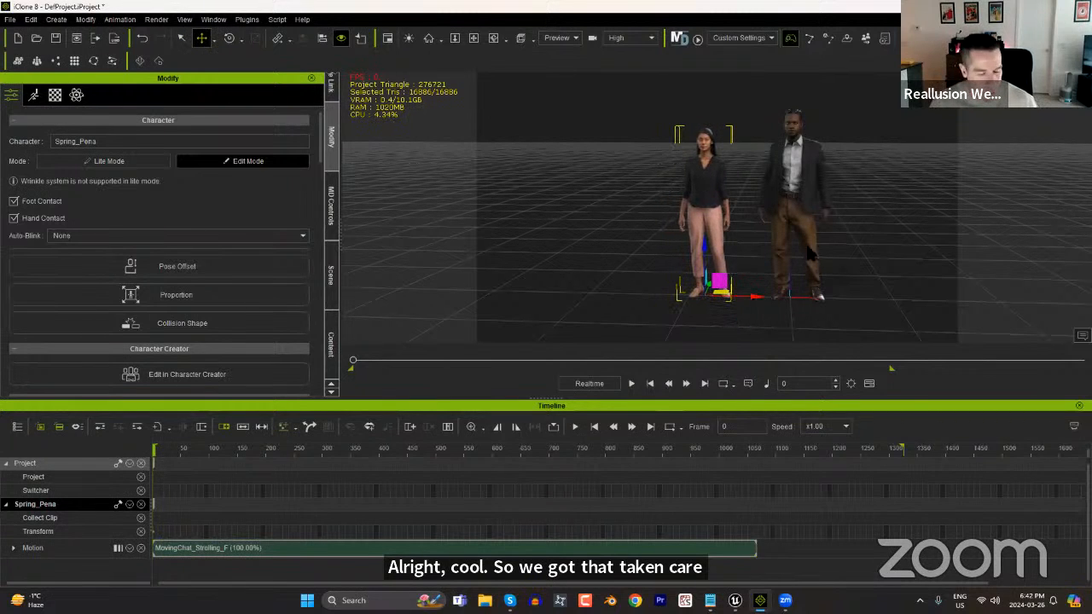
Close the timeline and open Edit Motion Layer for the man with his right hand selected and the bone display hidden.
scroll(811, 252, up, 5)
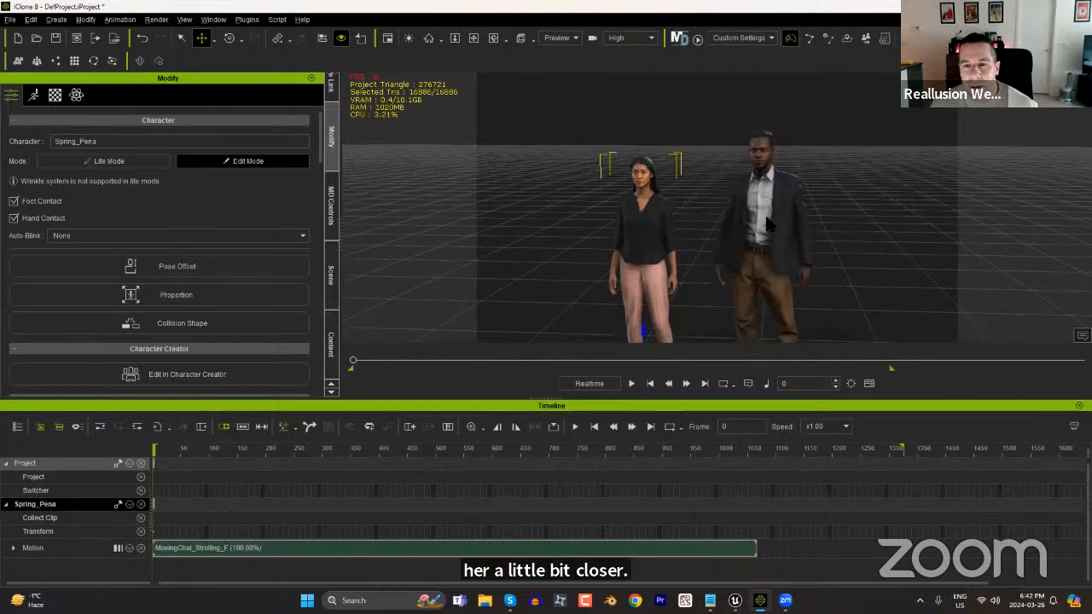
click(766, 223)
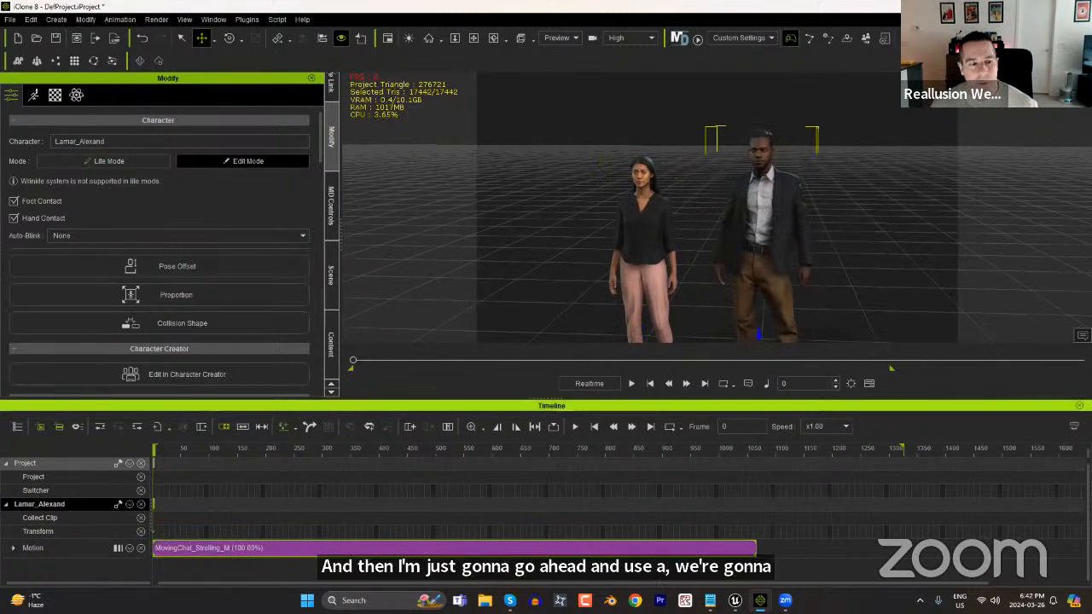
click(1079, 406)
click(33, 95)
click(201, 215)
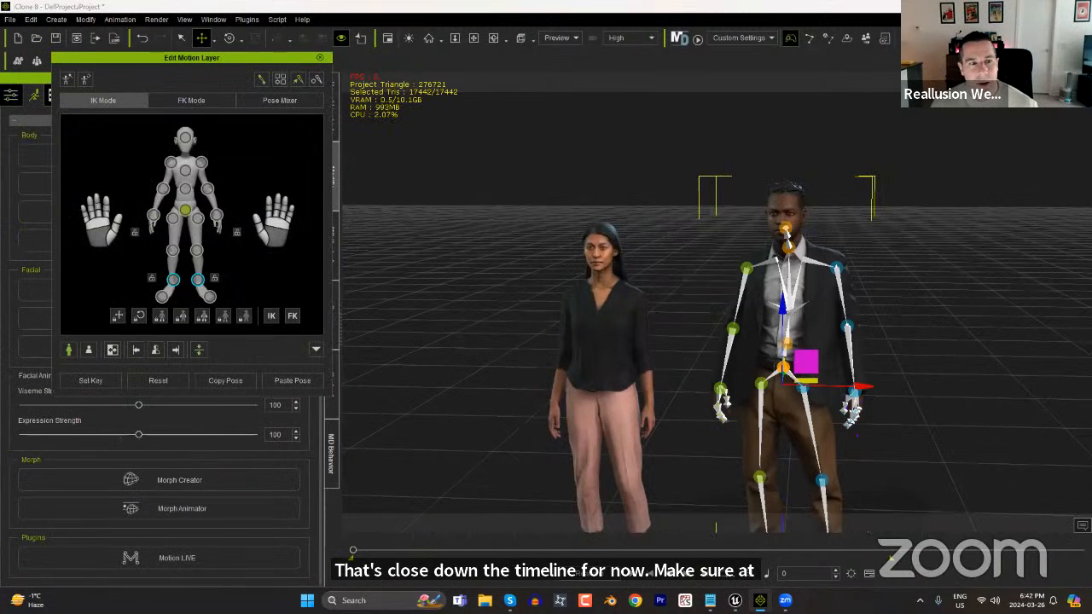
click(154, 215)
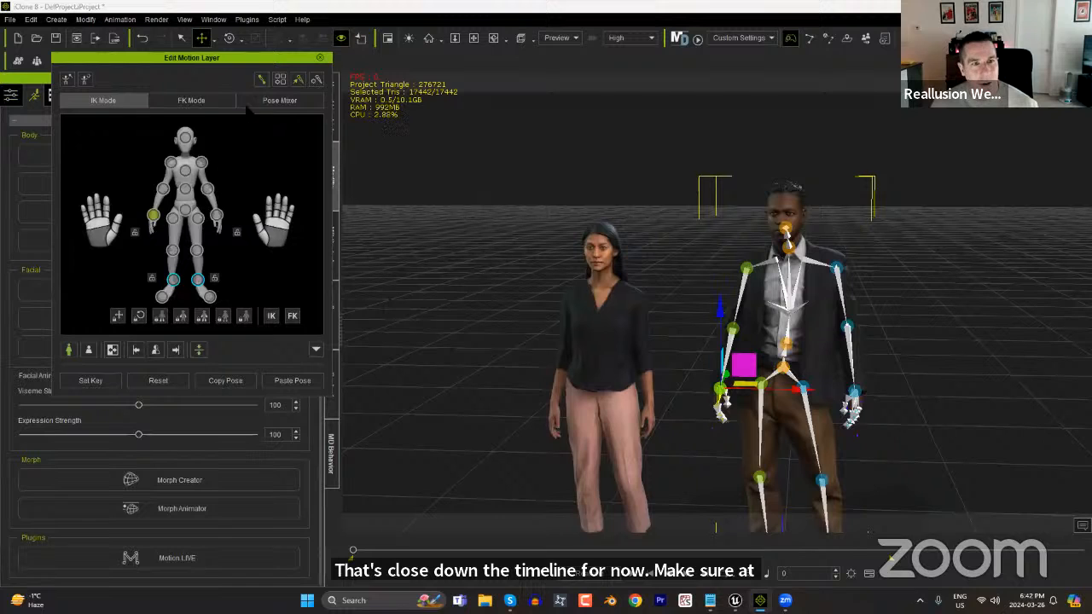
click(279, 80)
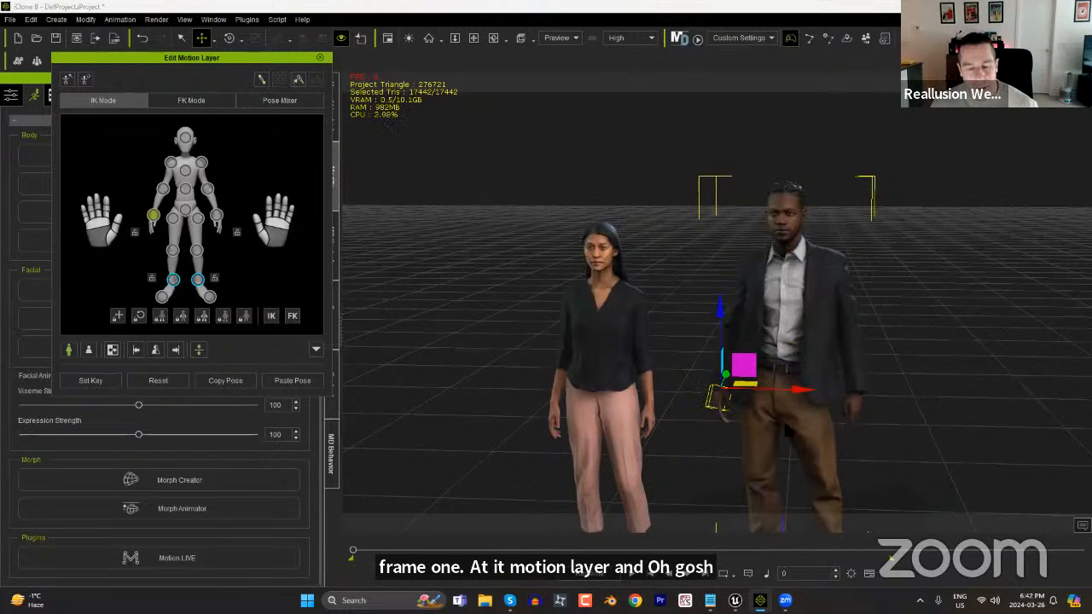
Rotate the man's right hand so that its palm turns outward.
key(e)
drag(749, 397, 698, 389)
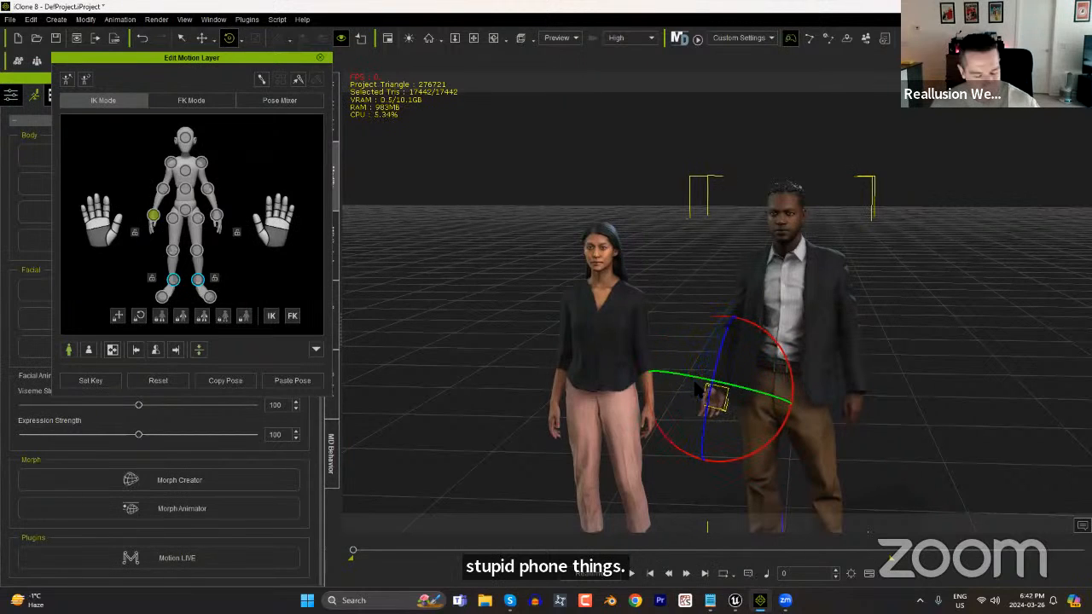
right_drag(687, 435, 635, 423)
Move the man's right hand out towards the woman and slightly down to suit her height, and finish editing his motion layer.
scroll(832, 420, up, 3)
key(w)
drag(744, 391, 729, 381)
right_drag(668, 474, 976, 469)
drag(676, 382, 661, 389)
right_drag(794, 430, 620, 429)
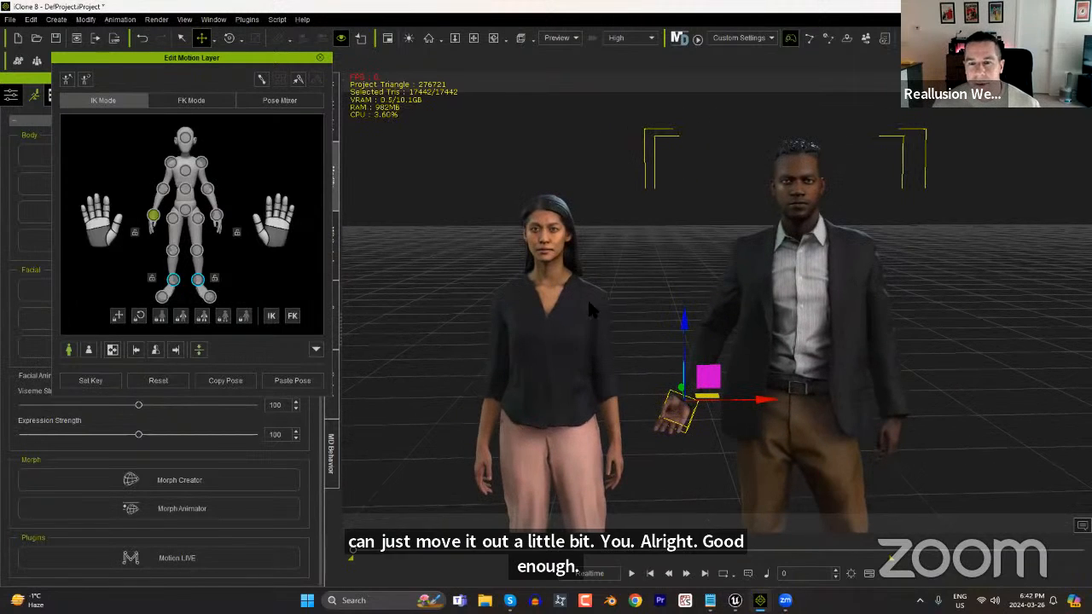
drag(685, 327, 685, 338)
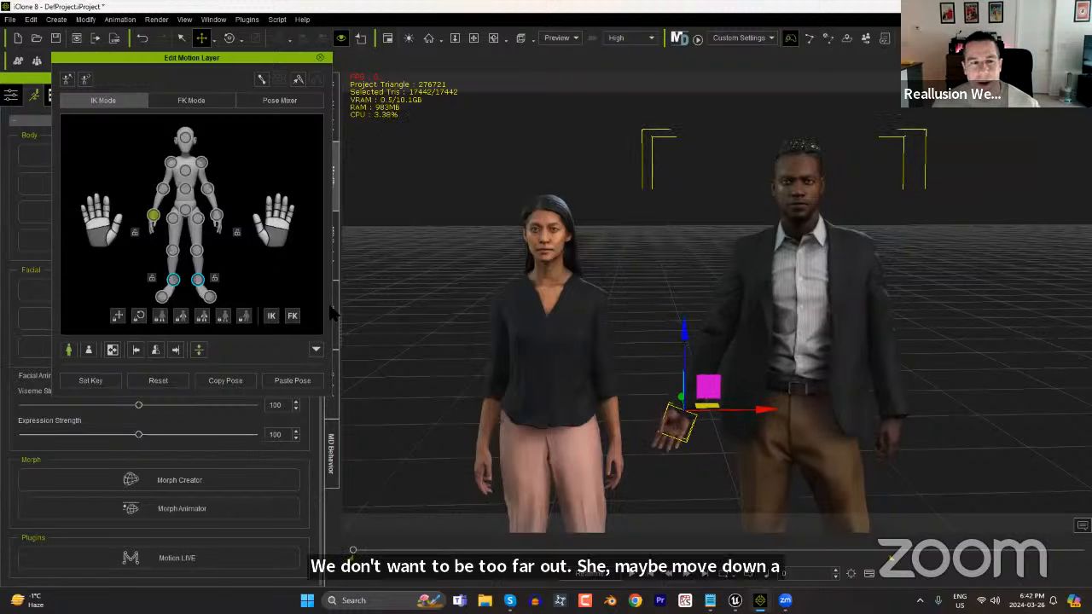
click(320, 58)
Edit the woman's motion layer and move her left hand over to the man's right hand.
click(541, 311)
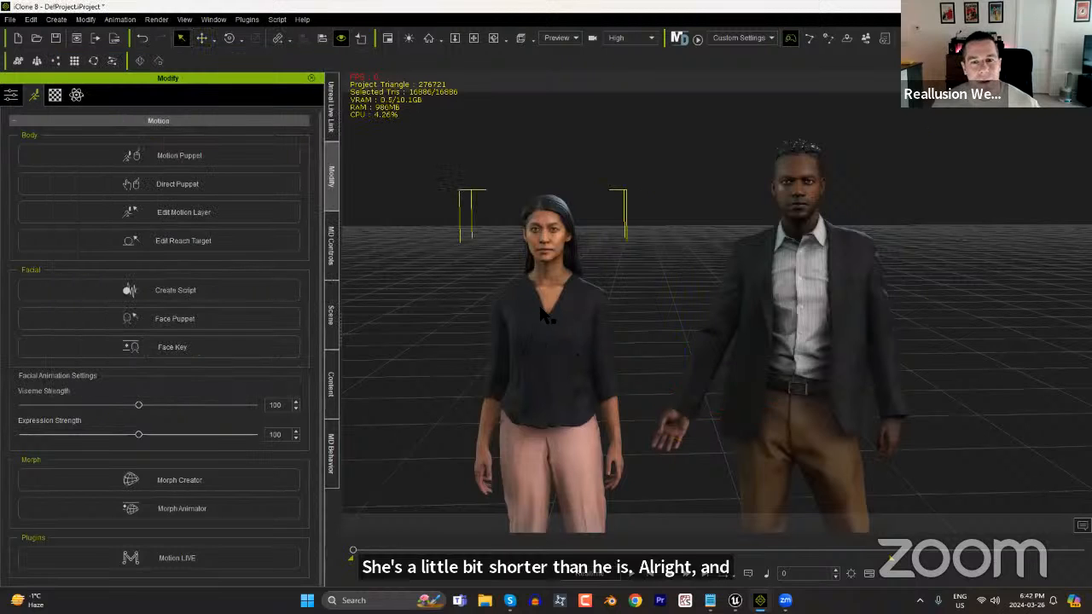
click(168, 212)
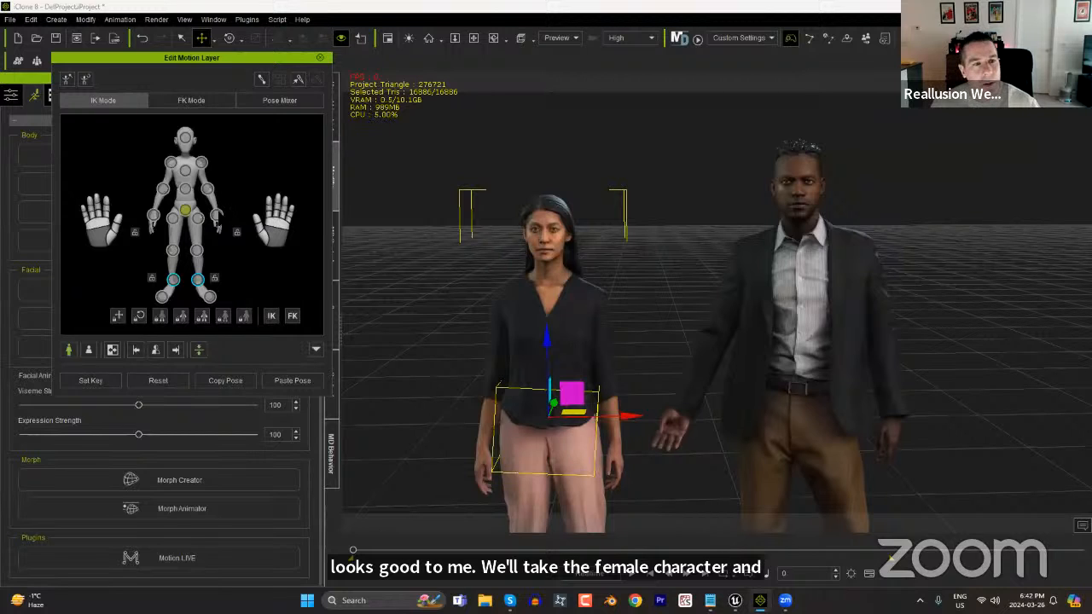
click(216, 216)
key(e)
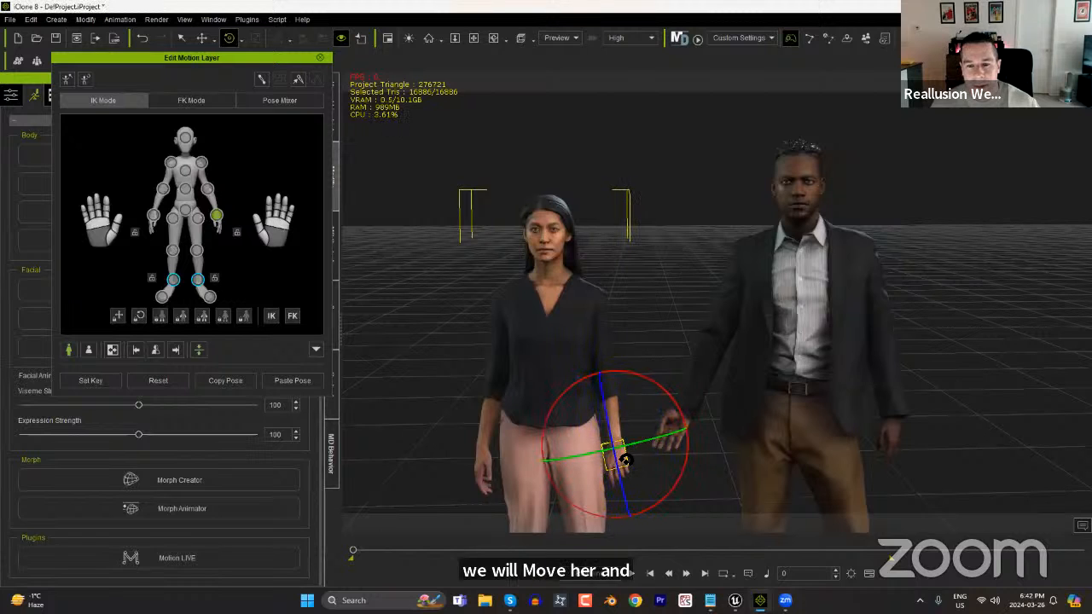
key(w)
drag(638, 439, 690, 399)
right_drag(632, 429, 716, 384)
Rotate the woman's left hand so it clasps the man's hand, and finish editing her motion layer.
scroll(850, 398, up, 5)
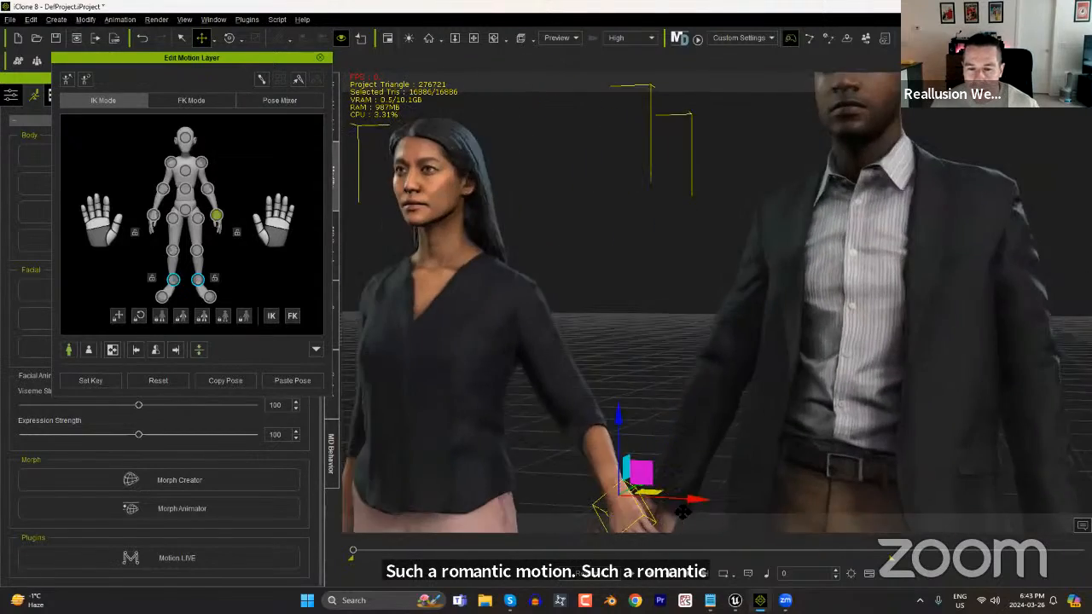
middle_drag(699, 477, 692, 382)
right_drag(693, 381, 626, 388)
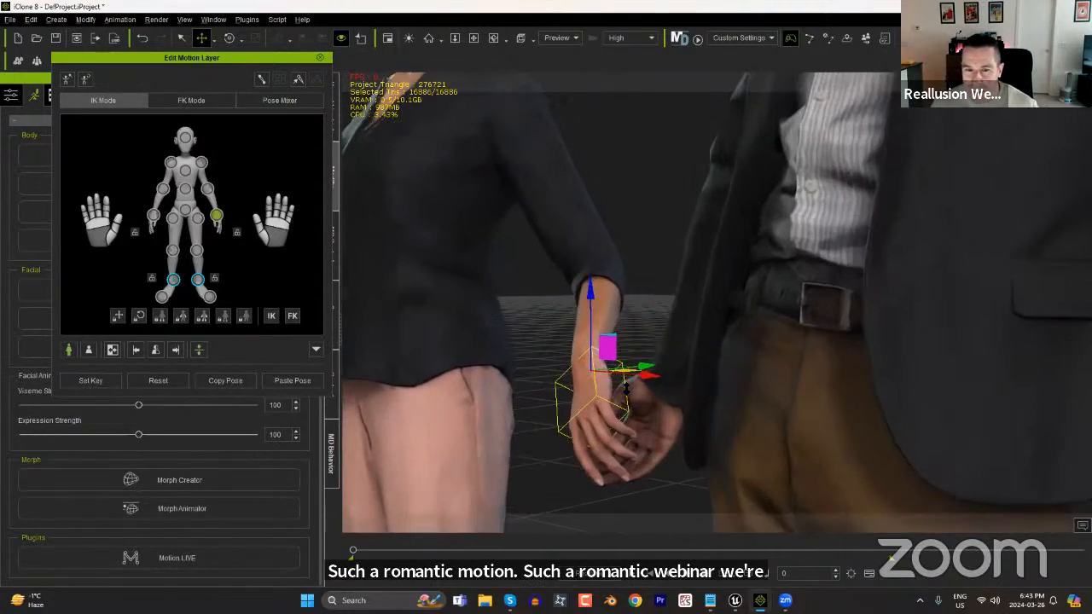
key(e)
drag(573, 394, 564, 424)
right_drag(712, 414, 917, 444)
scroll(829, 498, down, 6)
right_drag(731, 271, 367, 180)
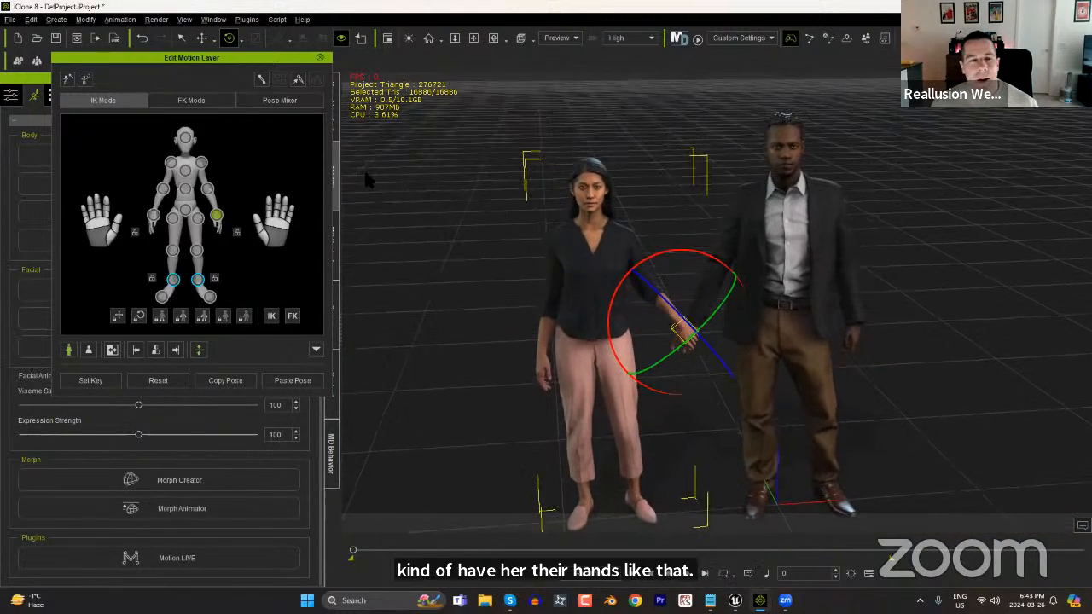
click(319, 57)
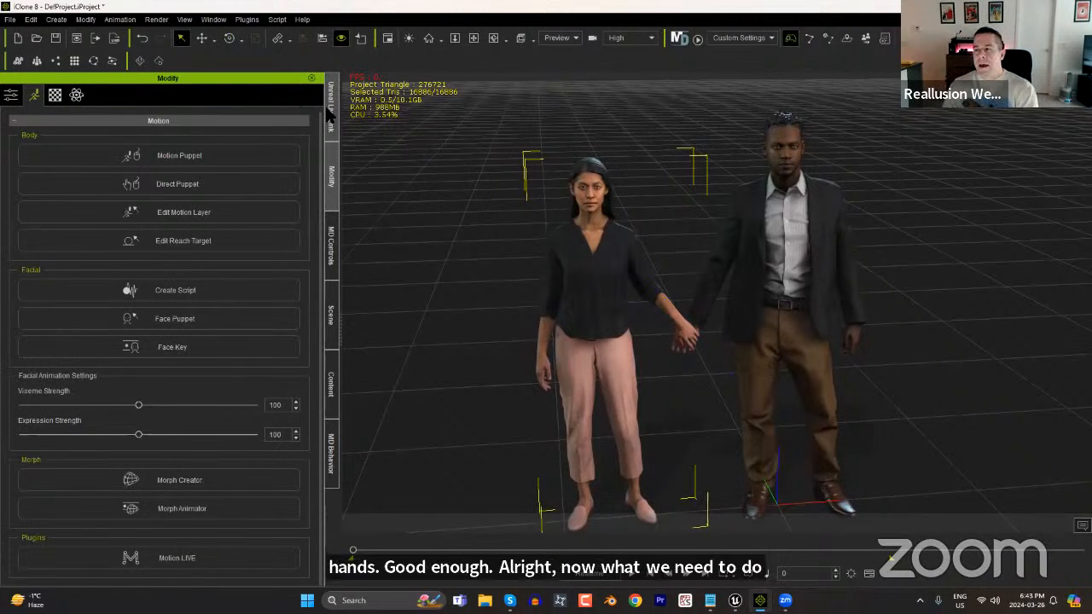
Create a primitive sphere and scale it down to about 14% so it fits inside a hand.
click(763, 246)
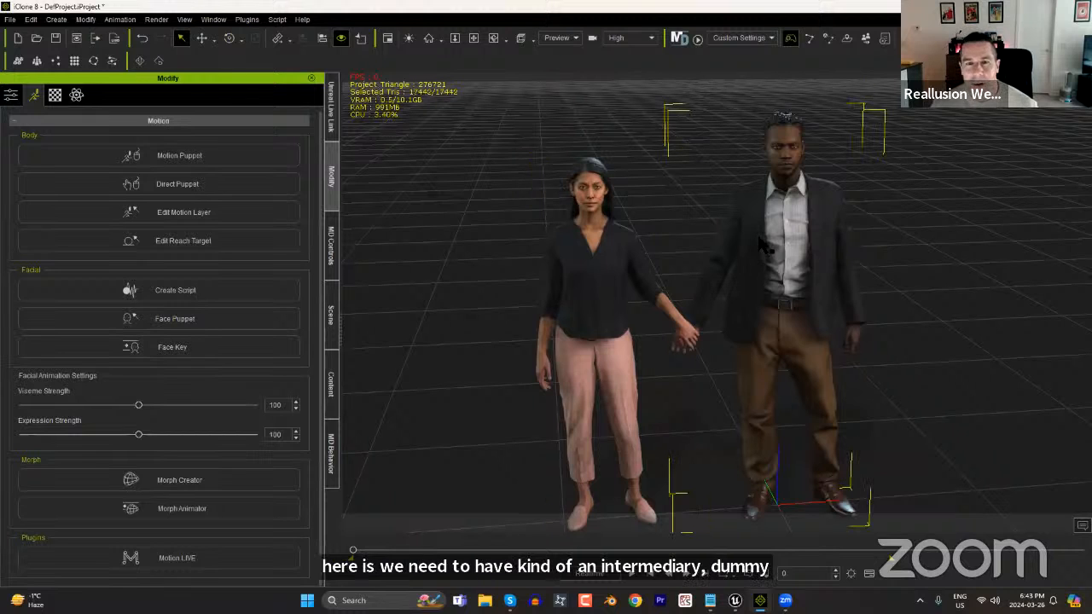
click(56, 18)
mouse_move(99, 38)
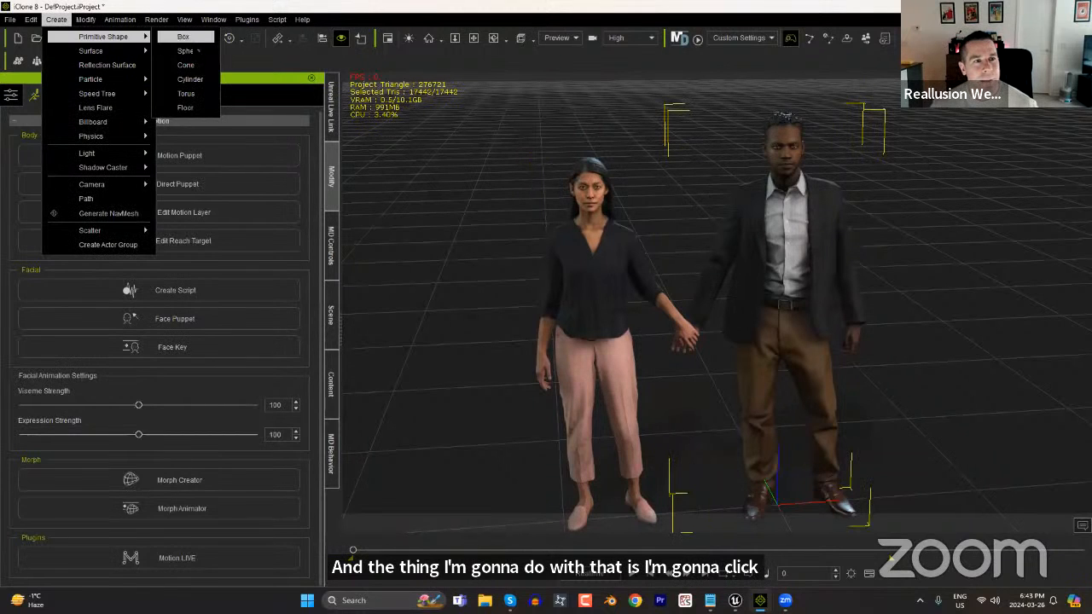
click(187, 49)
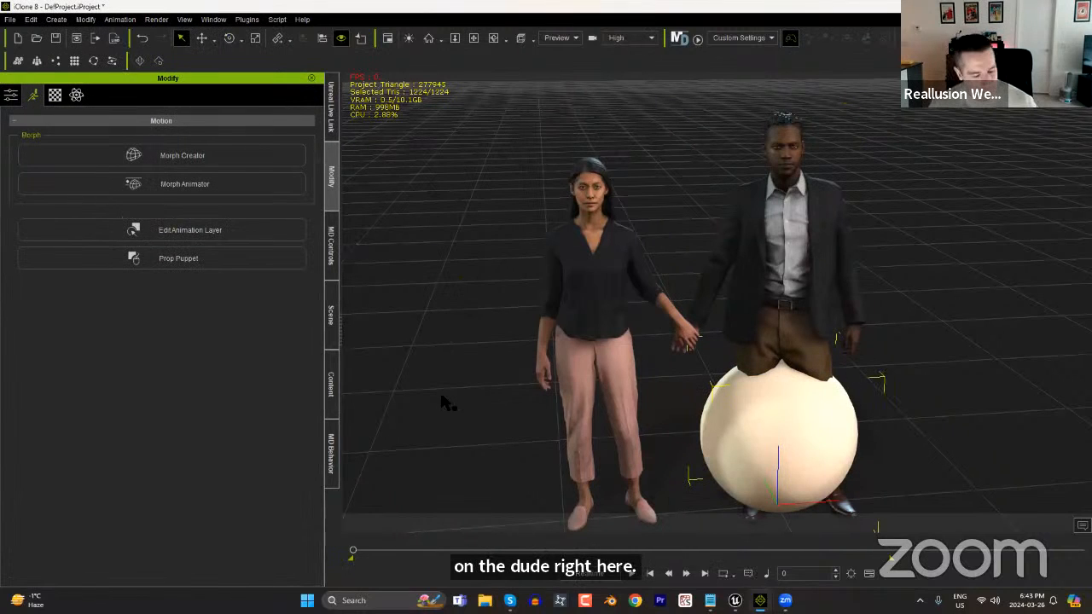
key(r)
drag(779, 509, 714, 326)
Move the small sphere up and place it between the couple's clasped hands.
key(w)
right_drag(725, 367, 748, 375)
scroll(839, 369, up, 5)
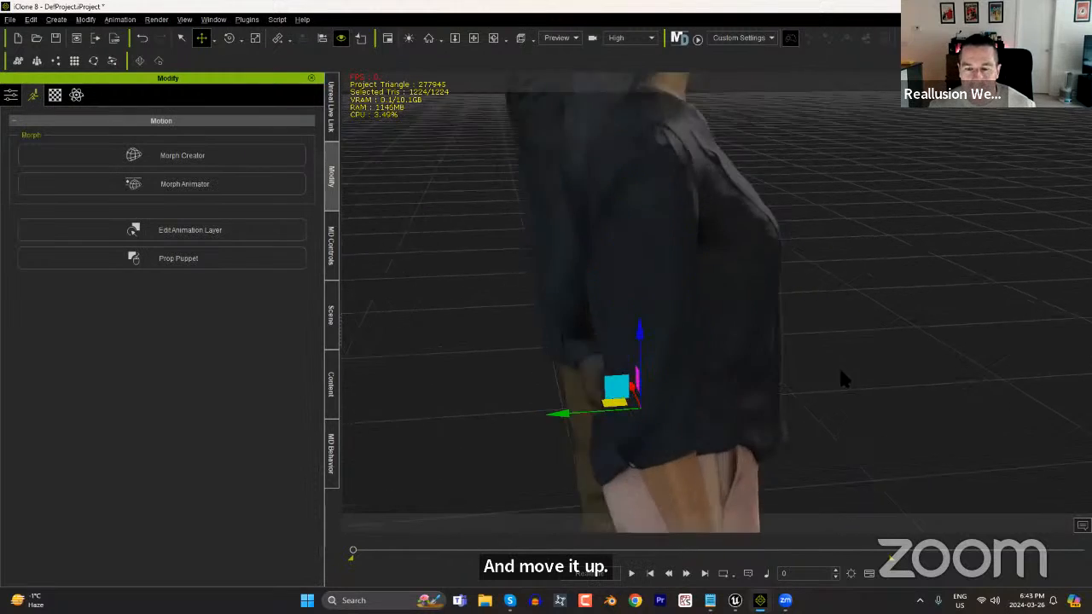
scroll(839, 371, up, 2)
right_drag(680, 385, 461, 414)
right_drag(638, 422, 474, 425)
drag(679, 417, 696, 412)
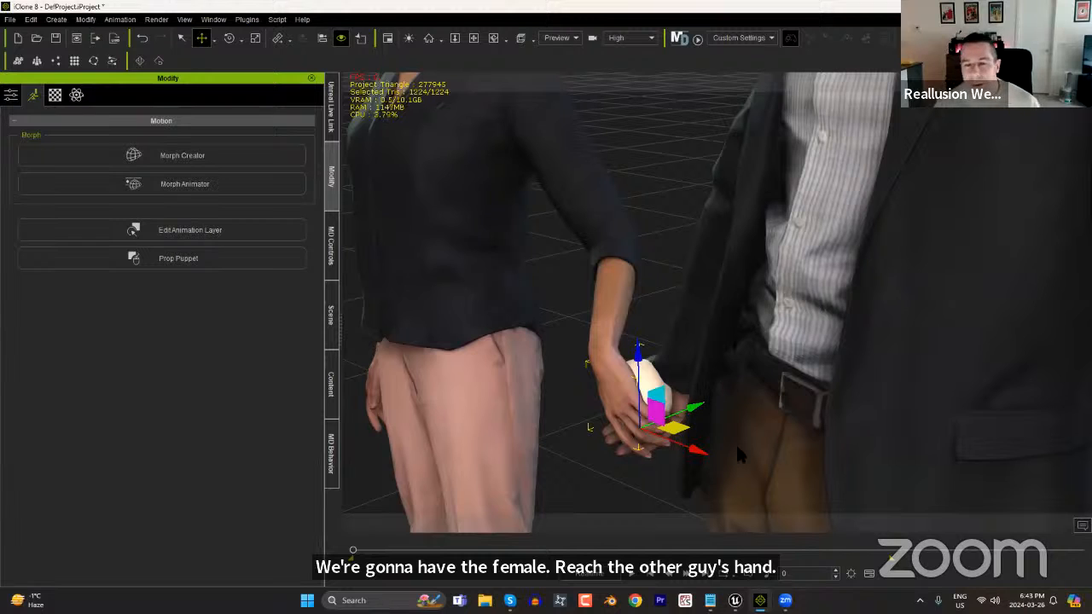
drag(692, 450, 696, 457)
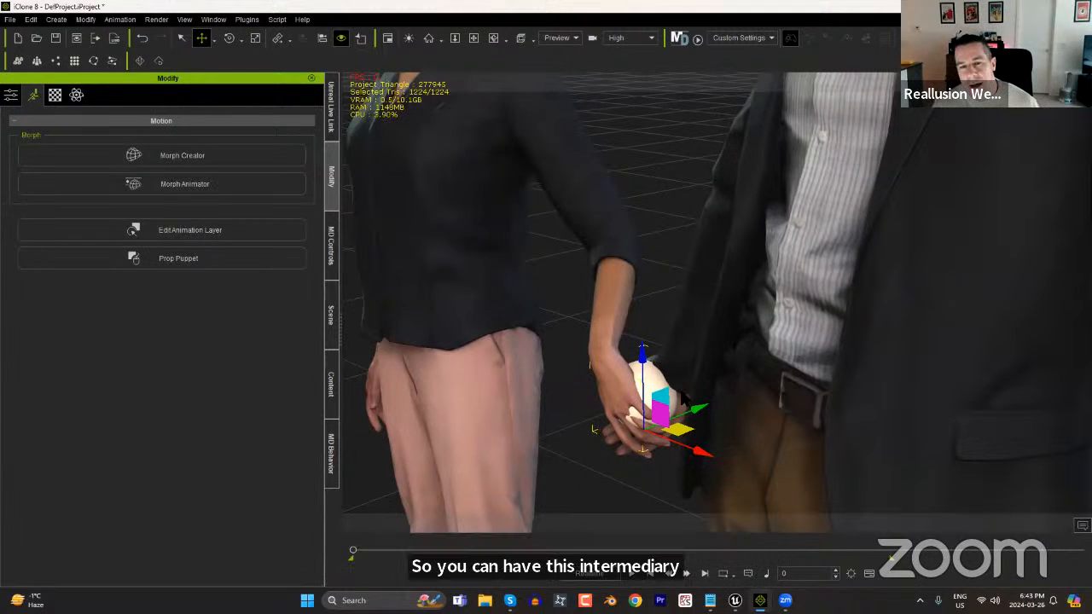
Attach the sphere to the man's right hand and check that its attach parent is CC_Base_R_Hand.
right_drag(496, 405, 734, 418)
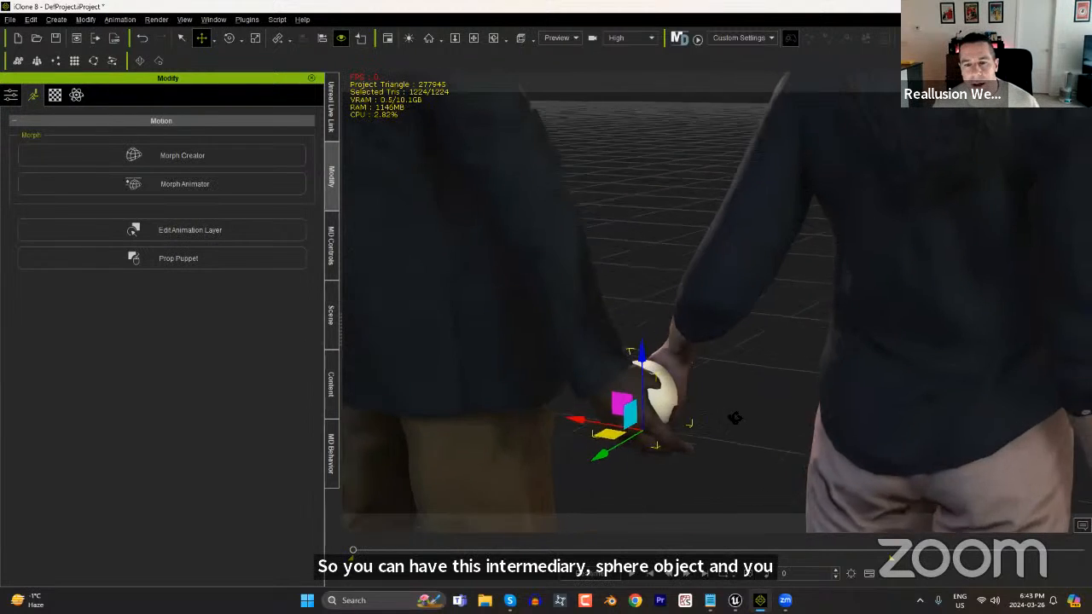
right_click(665, 403)
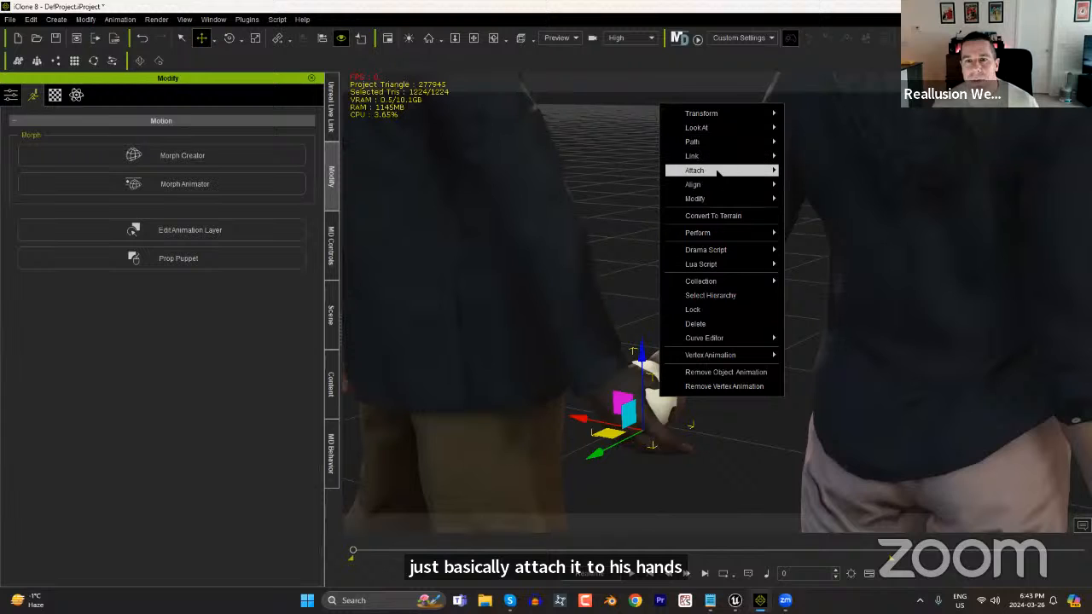
mouse_move(721, 171)
click(810, 170)
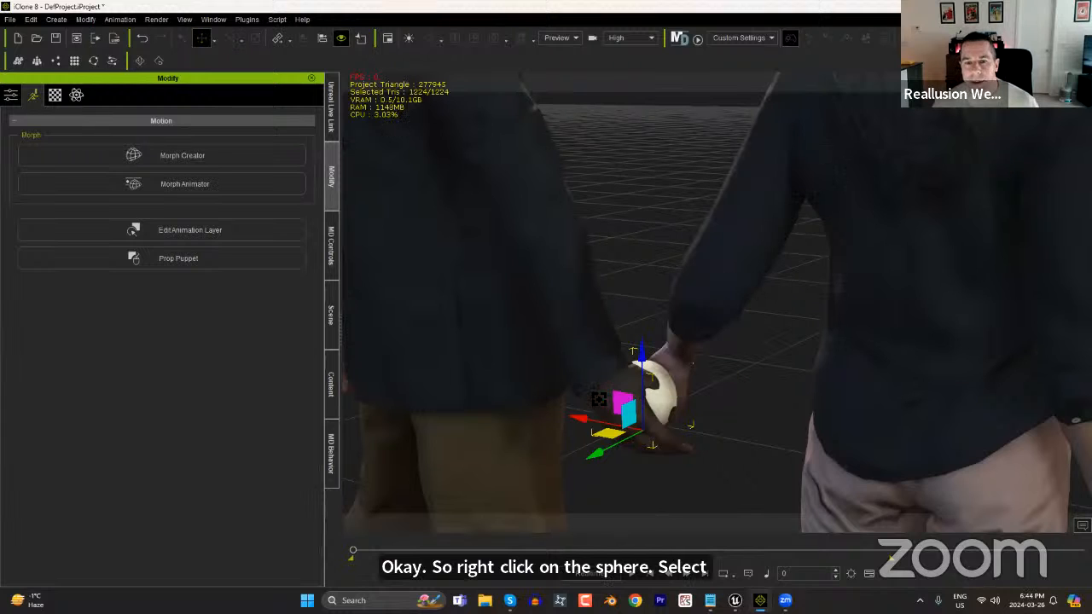
click(608, 401)
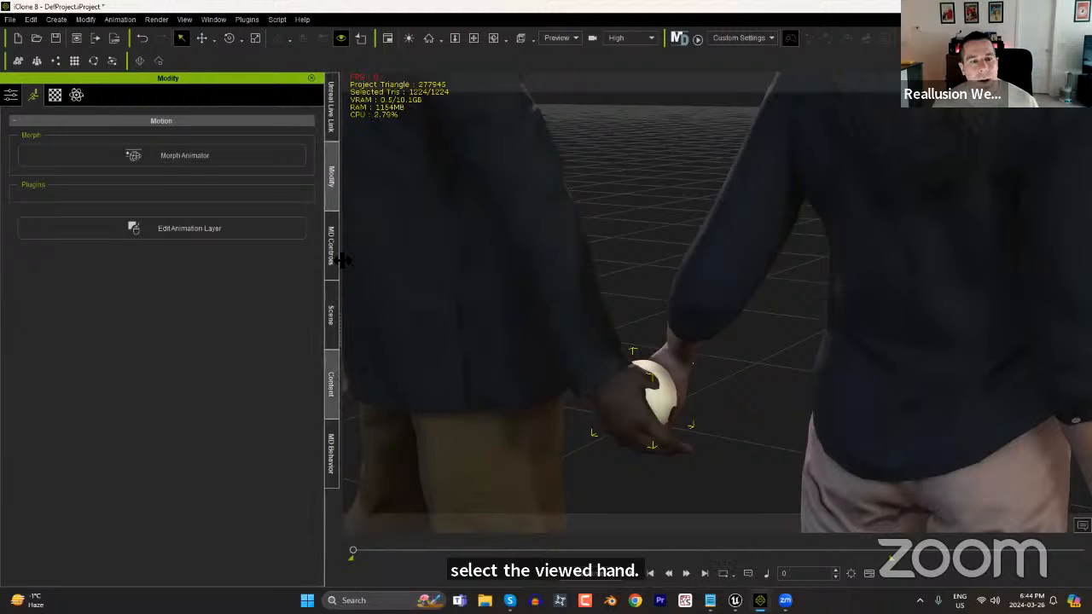
click(11, 94)
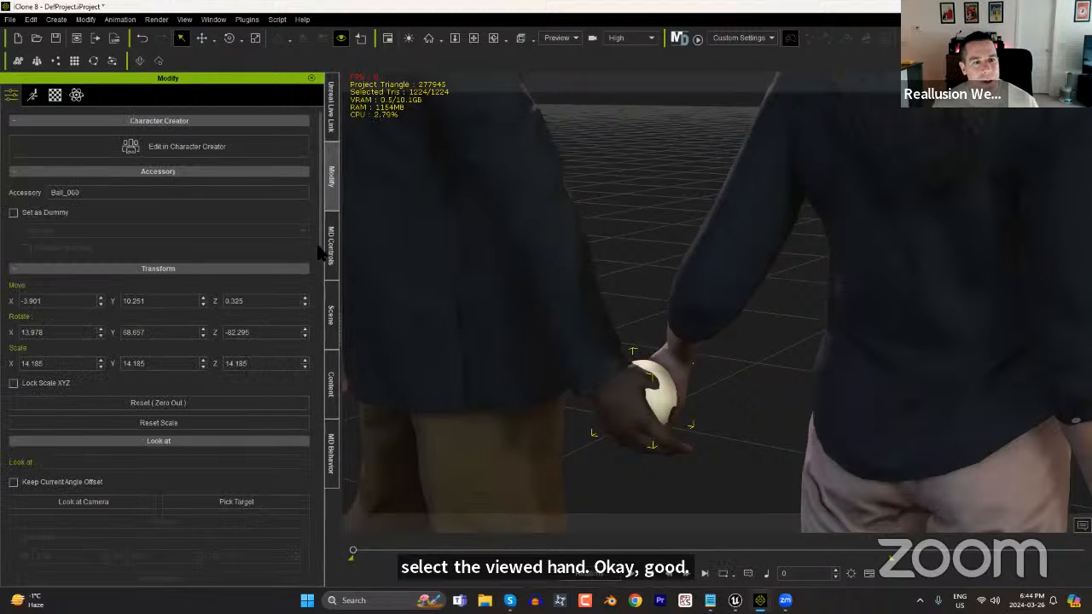
scroll(312, 330, down, 10)
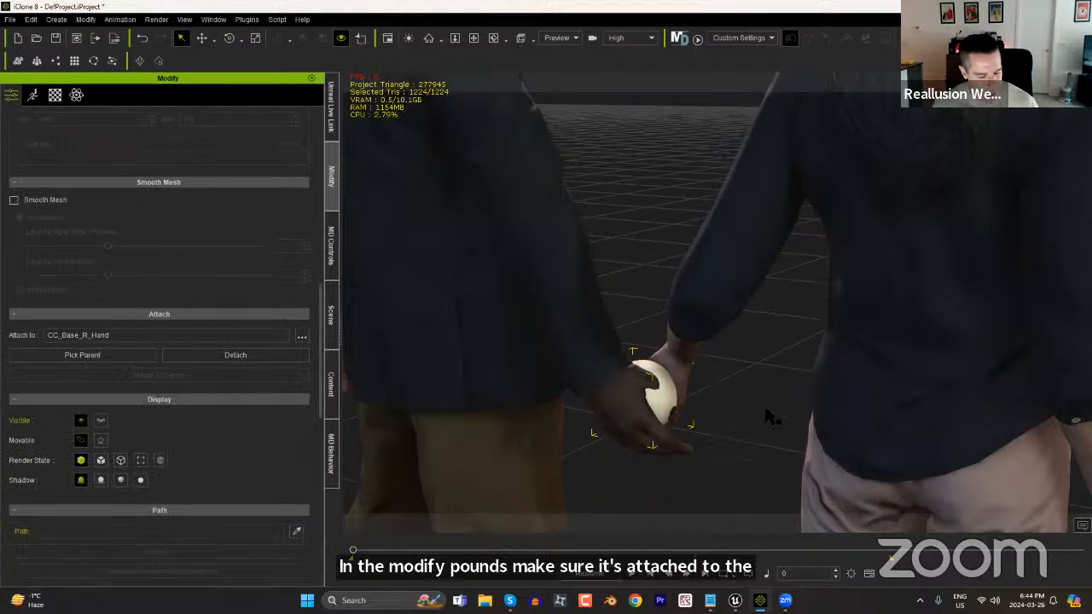
Set the sphere as the reach target of the woman's left hand, keeping her current pose.
right_drag(841, 389, 569, 385)
right_drag(775, 377, 639, 404)
scroll(638, 405, down, 5)
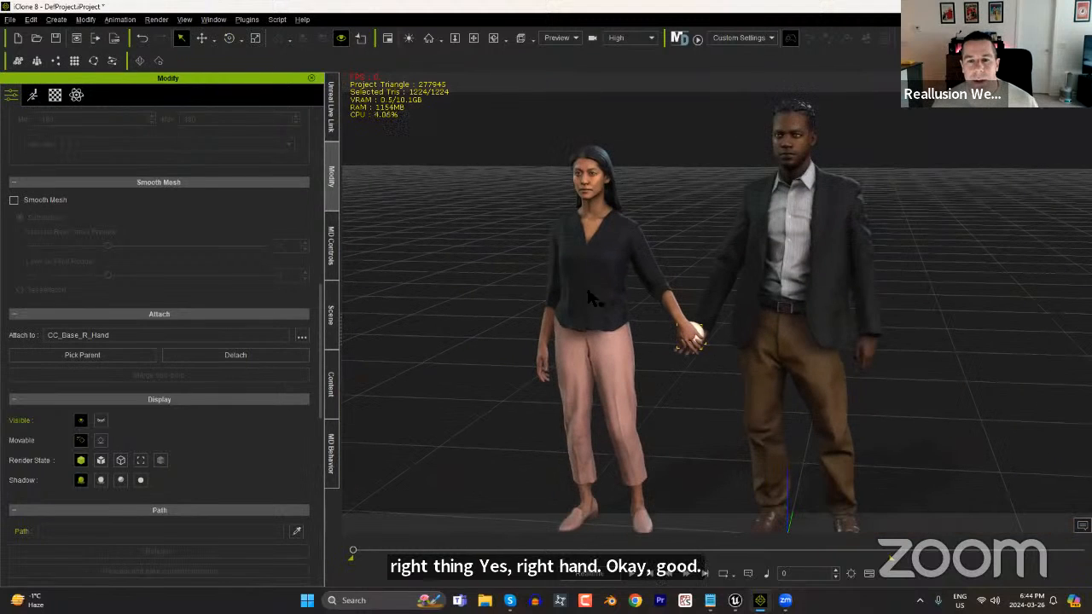
click(594, 250)
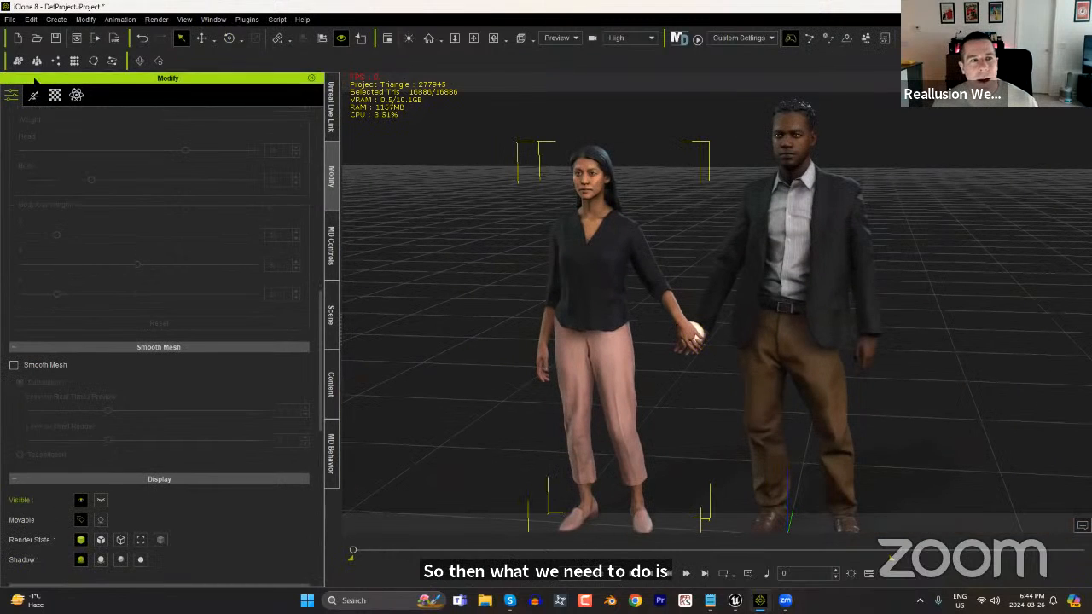
click(34, 96)
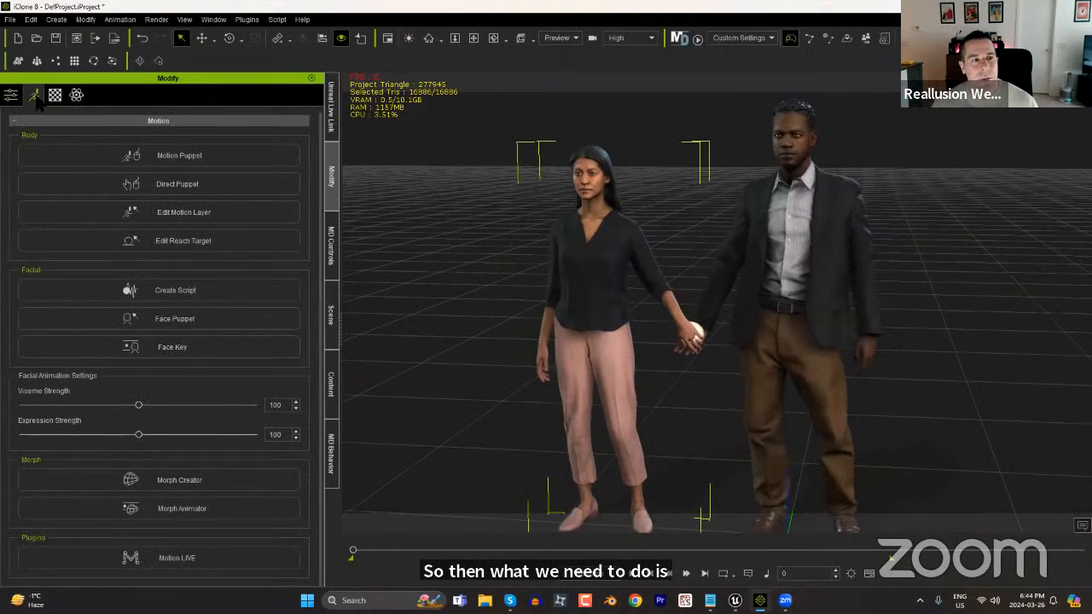
click(202, 245)
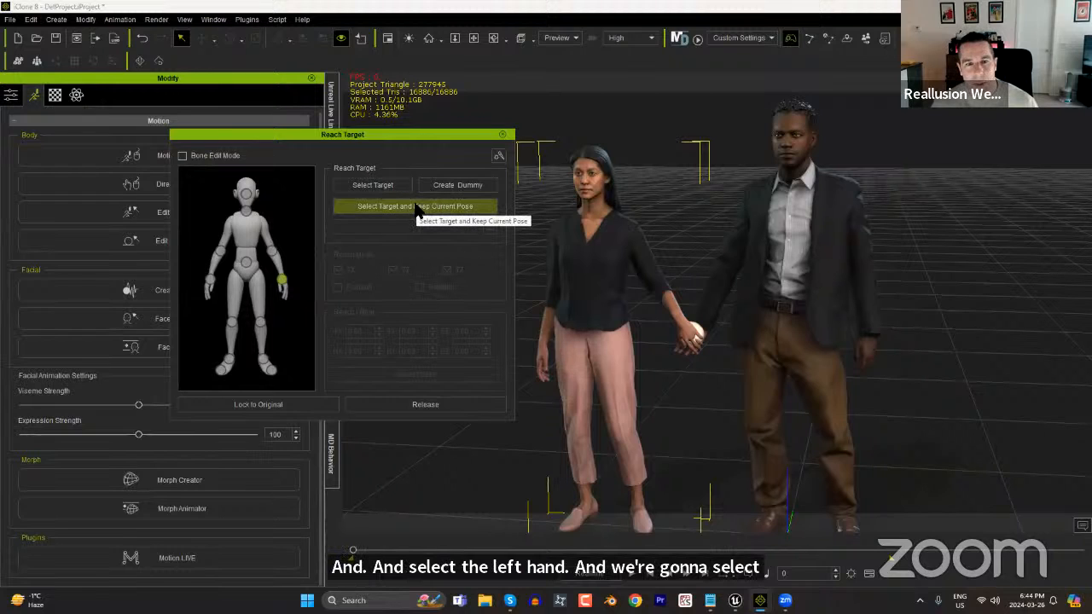
click(416, 208)
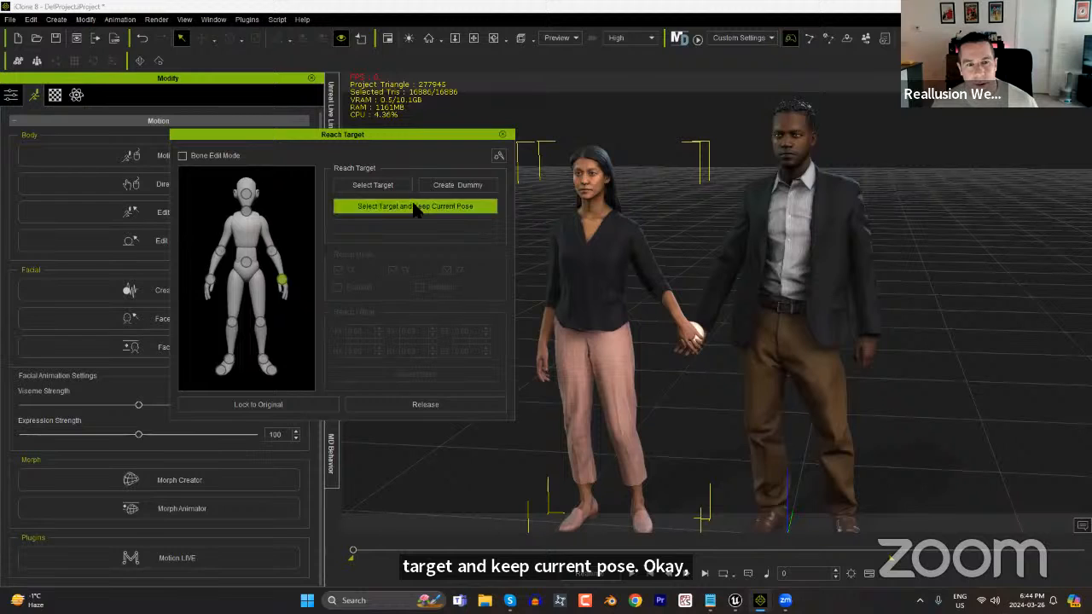
click(698, 331)
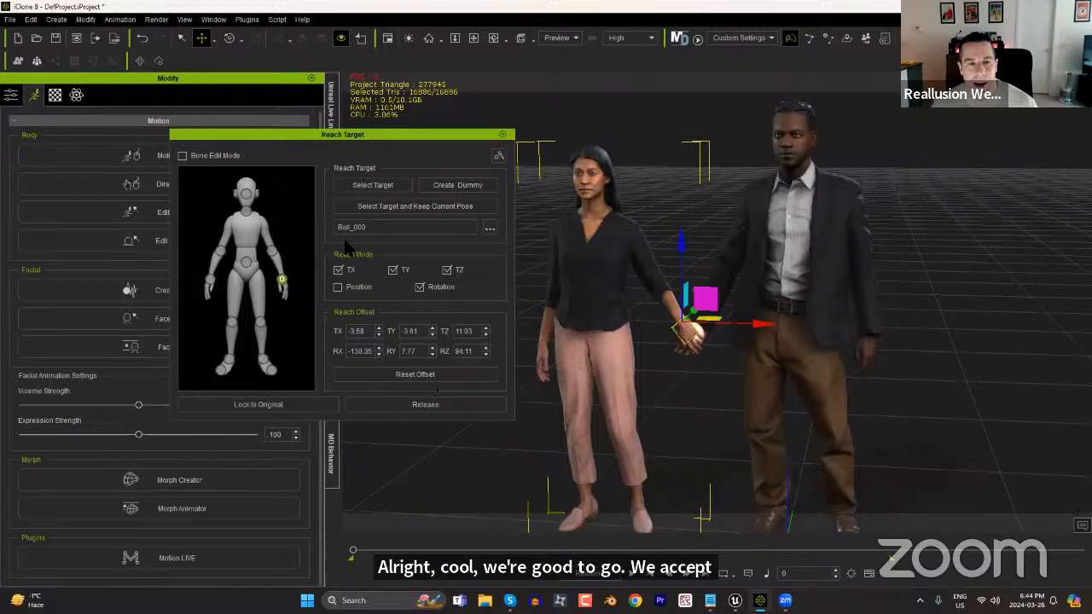
click(502, 133)
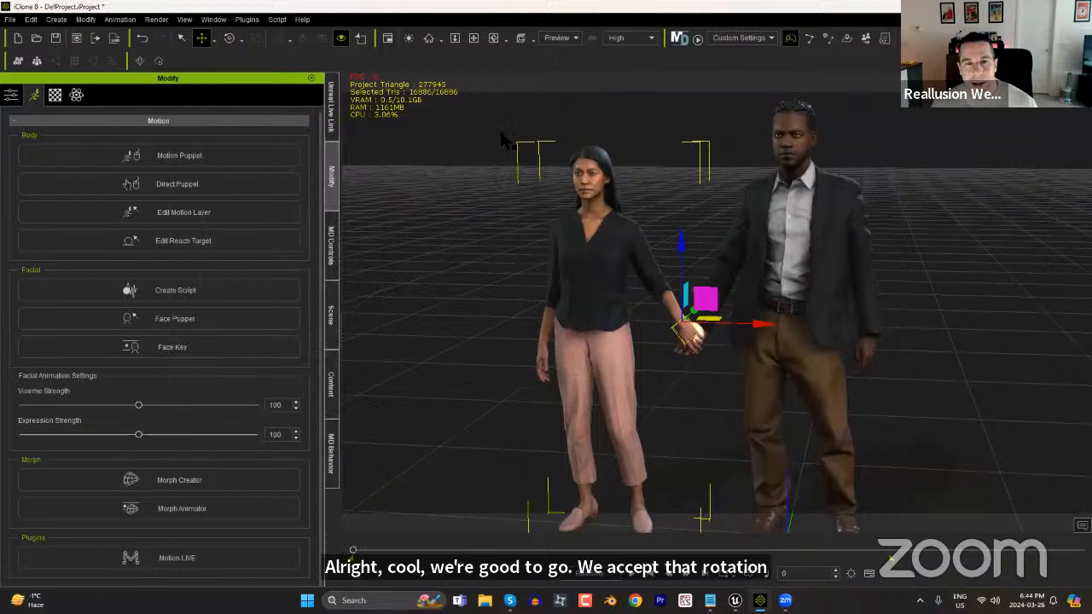
Hide the sphere Ball_000 in the scene list.
click(698, 332)
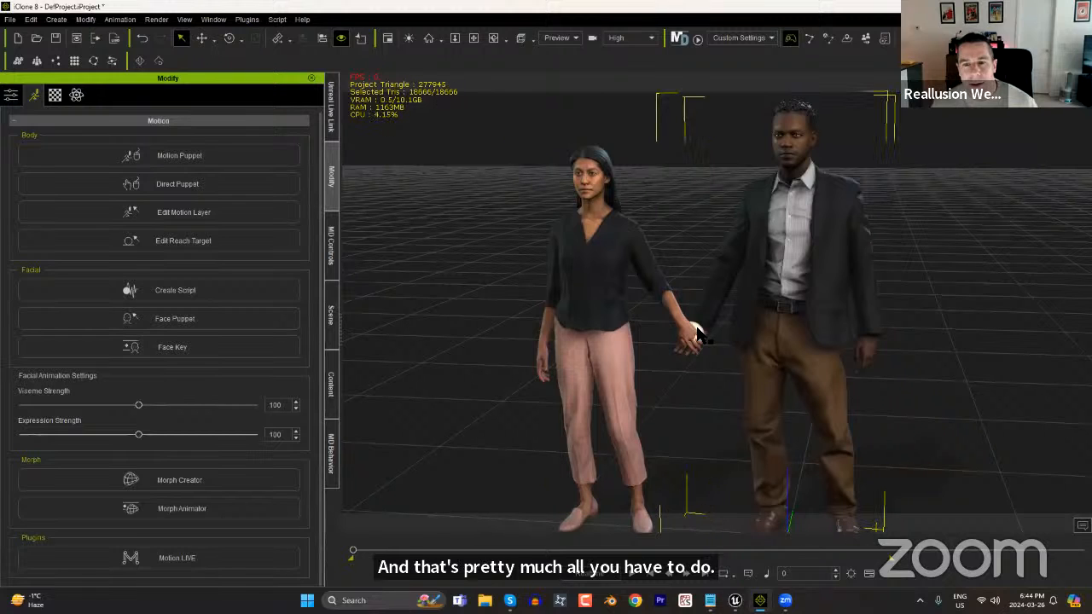
click(697, 334)
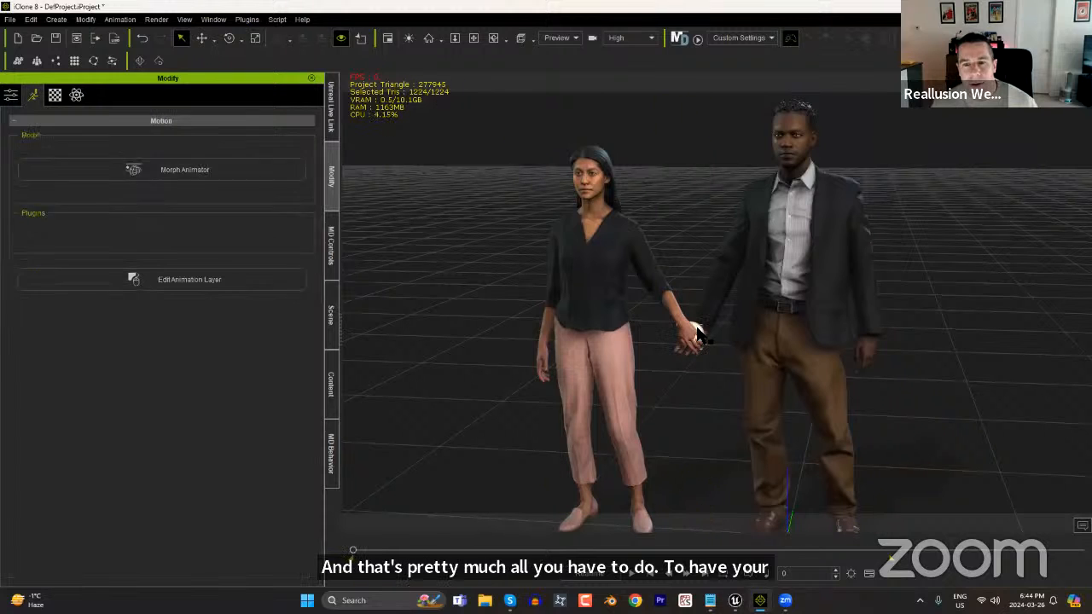
click(331, 314)
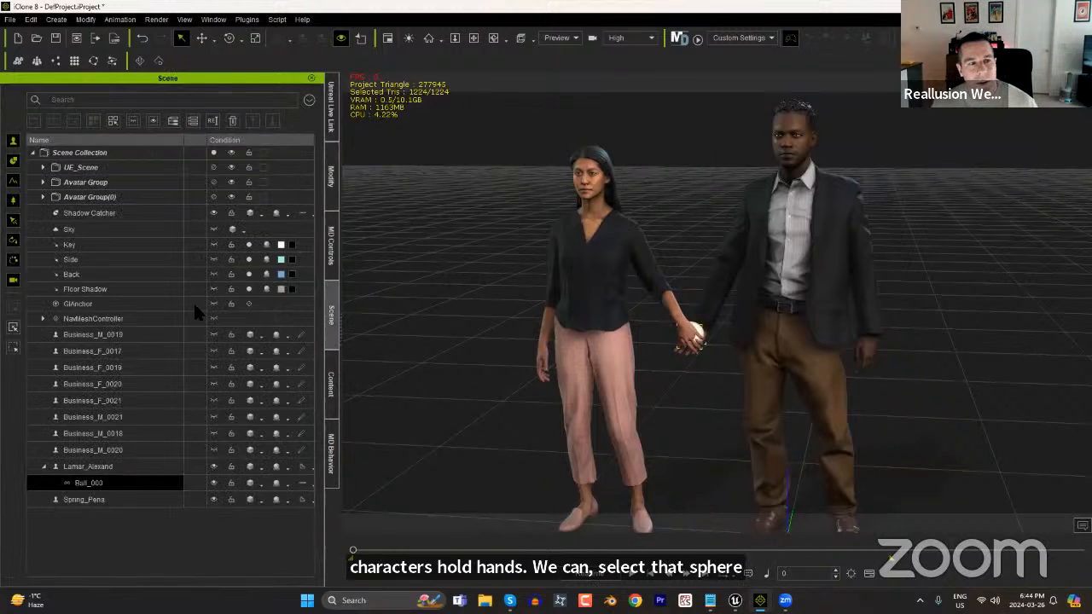
click(213, 483)
Play back the couple's walk and examine the hand hold near its end.
scroll(739, 376, down, 3)
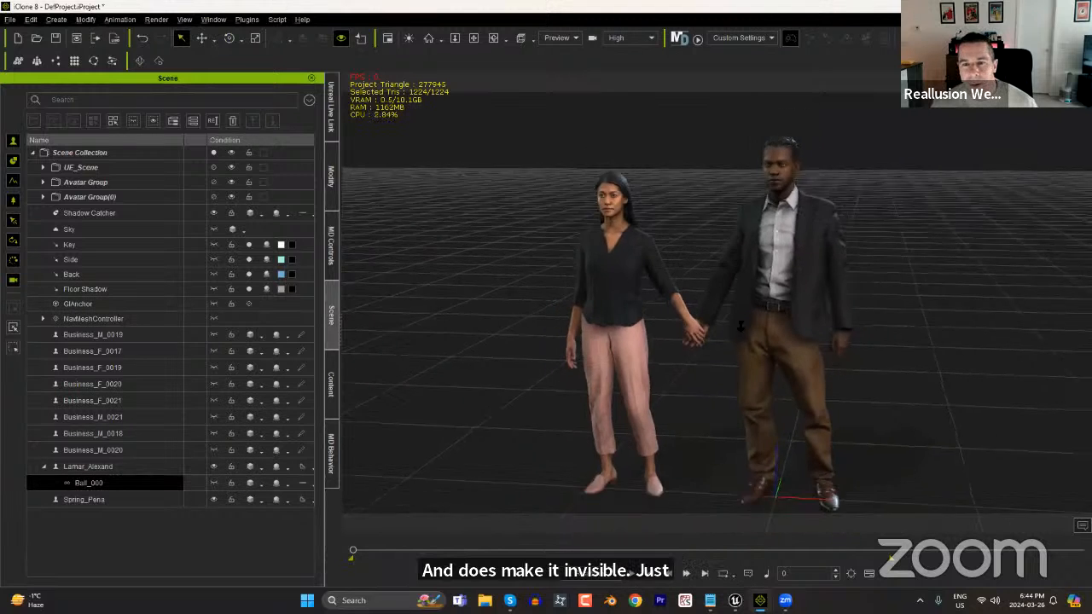
scroll(743, 381, down, 3)
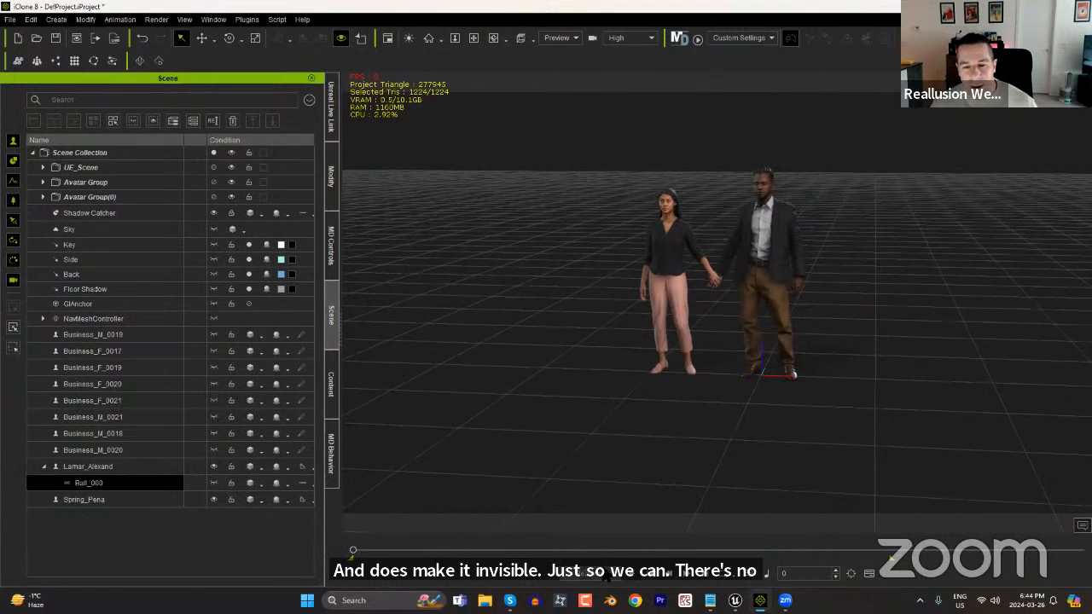
click(633, 582)
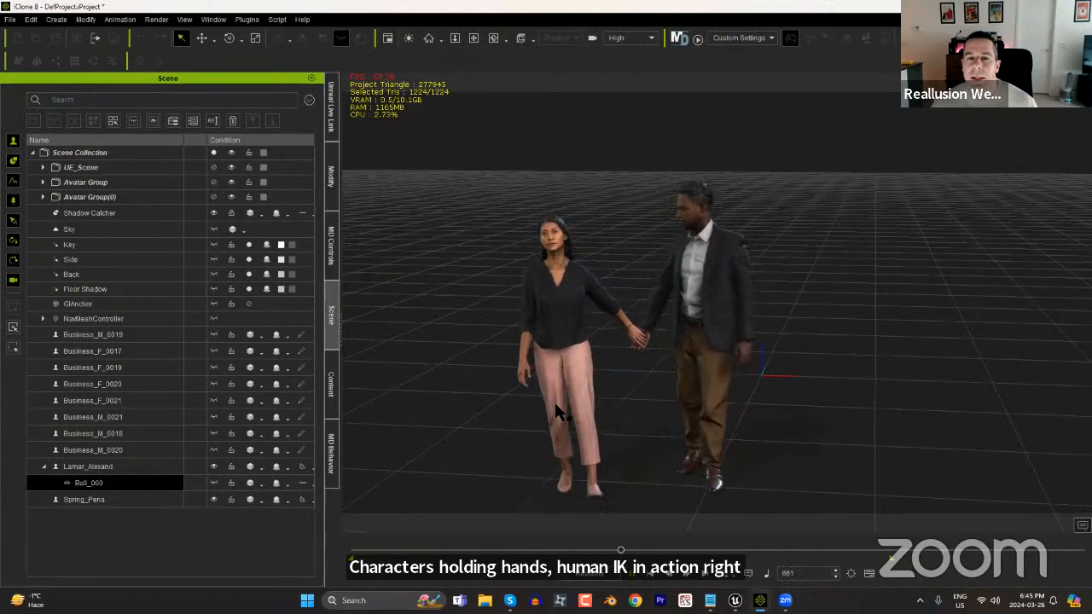
click(633, 585)
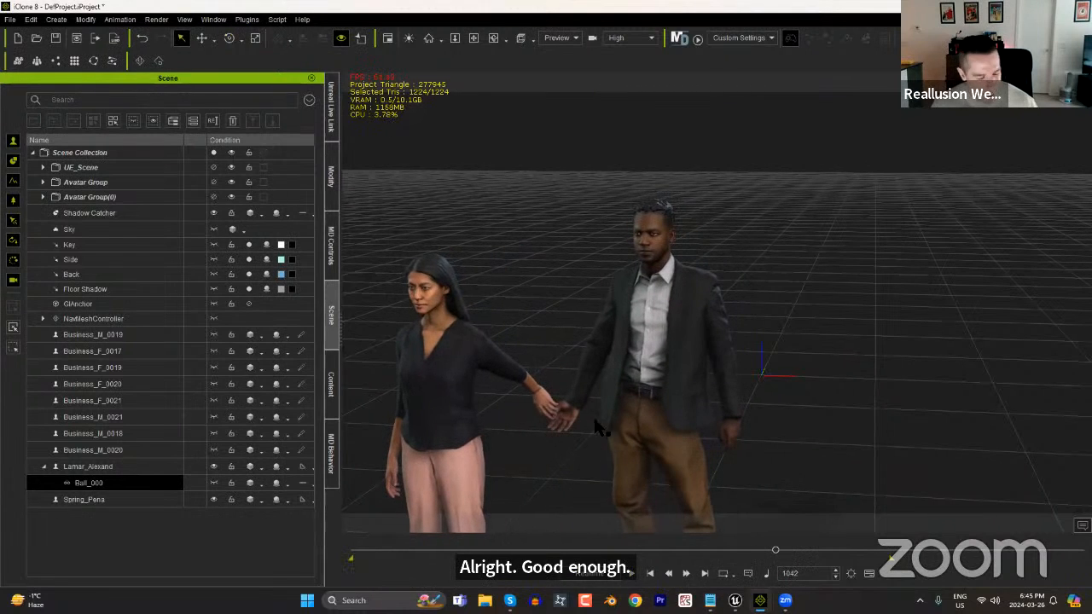
right_drag(601, 396, 724, 508)
At frame 1059, move the man forward so he stands closer to level with the woman.
mouse_move(775, 552)
mouse_down()
mouse_move(762, 555)
mouse_move(793, 560)
mouse_move(780, 559)
mouse_up()
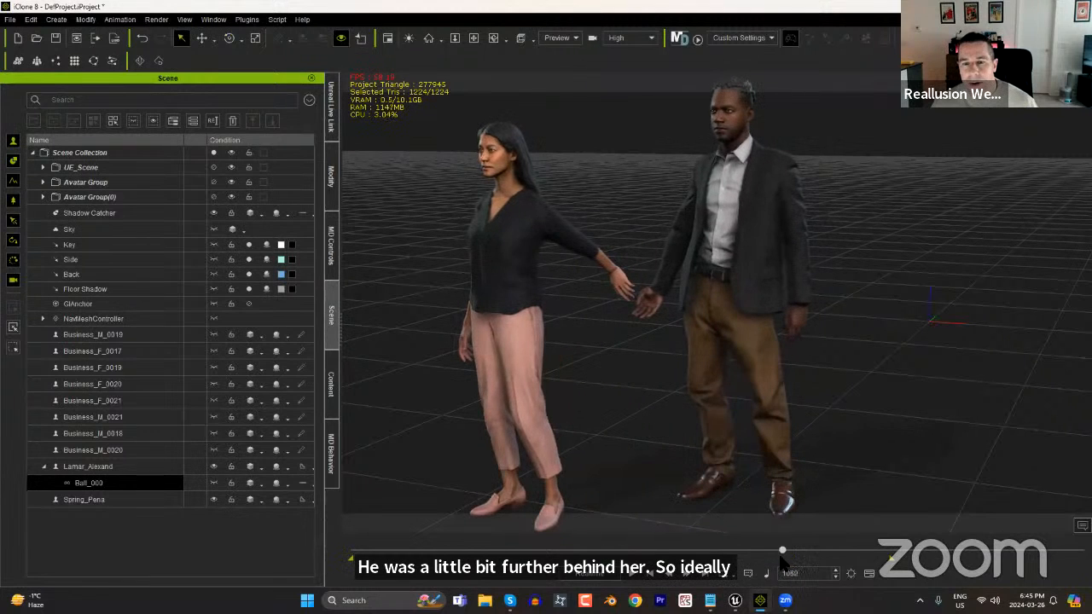
click(744, 227)
key(w)
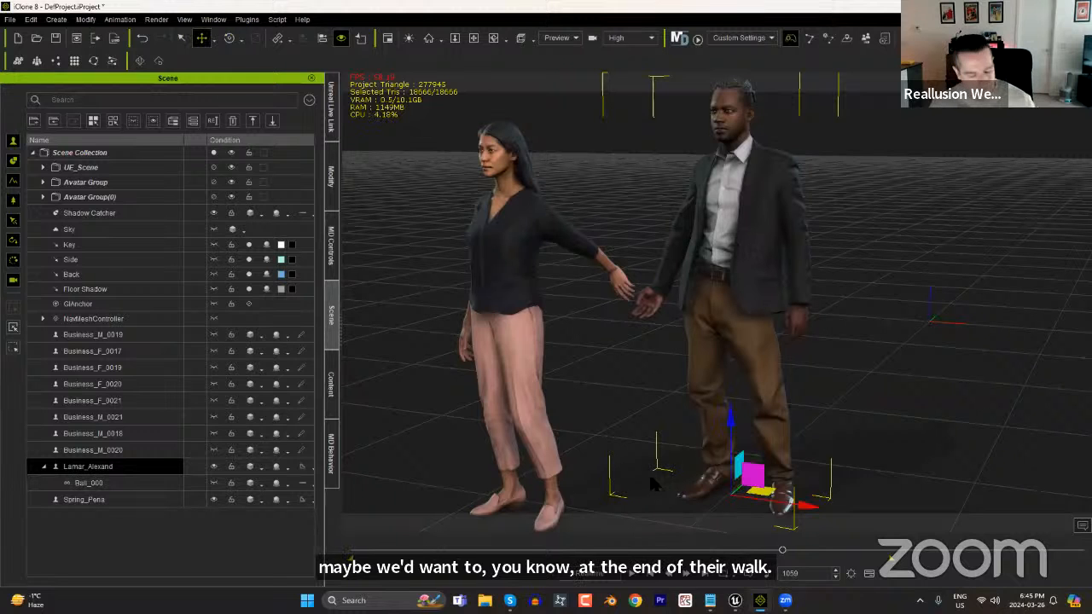
middle_drag(644, 444, 645, 419)
scroll(645, 420, down, 2)
right_drag(645, 420, 519, 445)
drag(779, 373, 728, 417)
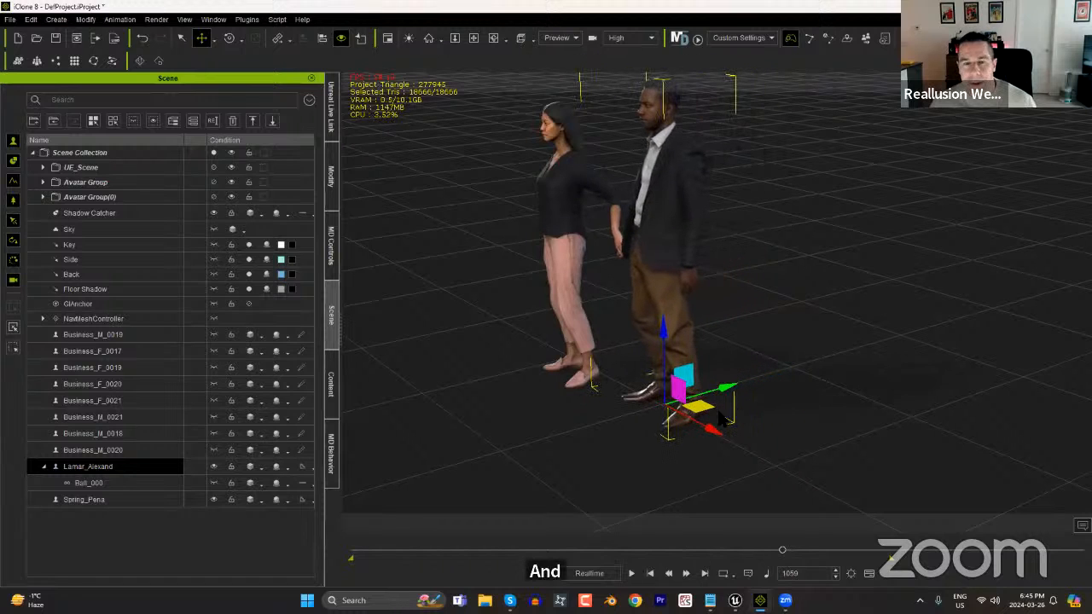
Show the timeline and shift the man's key at frame 1059 to the very first frame.
key(F3)
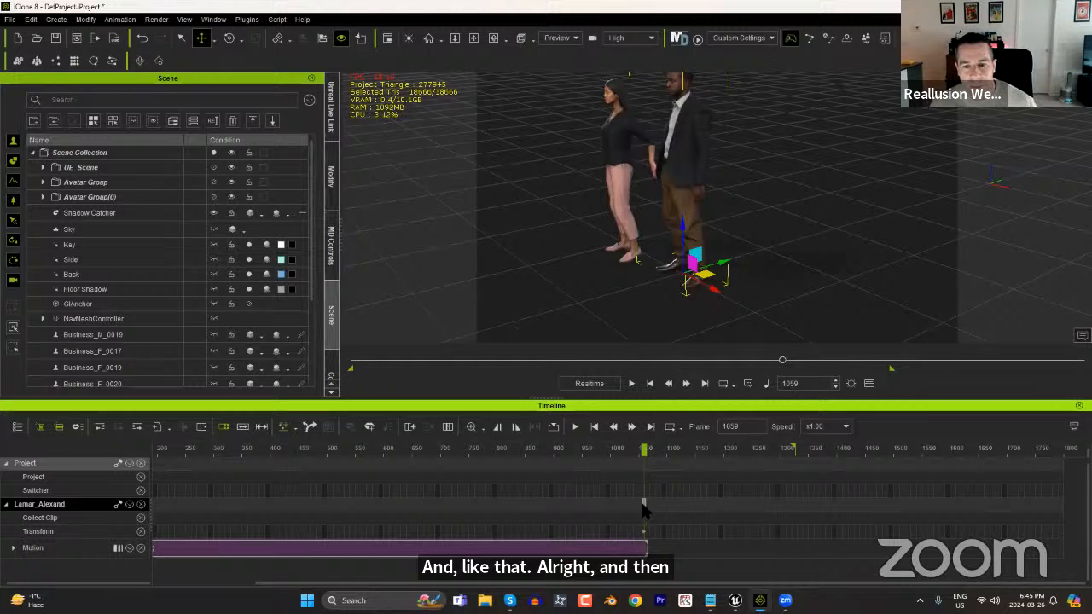
drag(642, 505, 639, 504)
drag(219, 516, 95, 525)
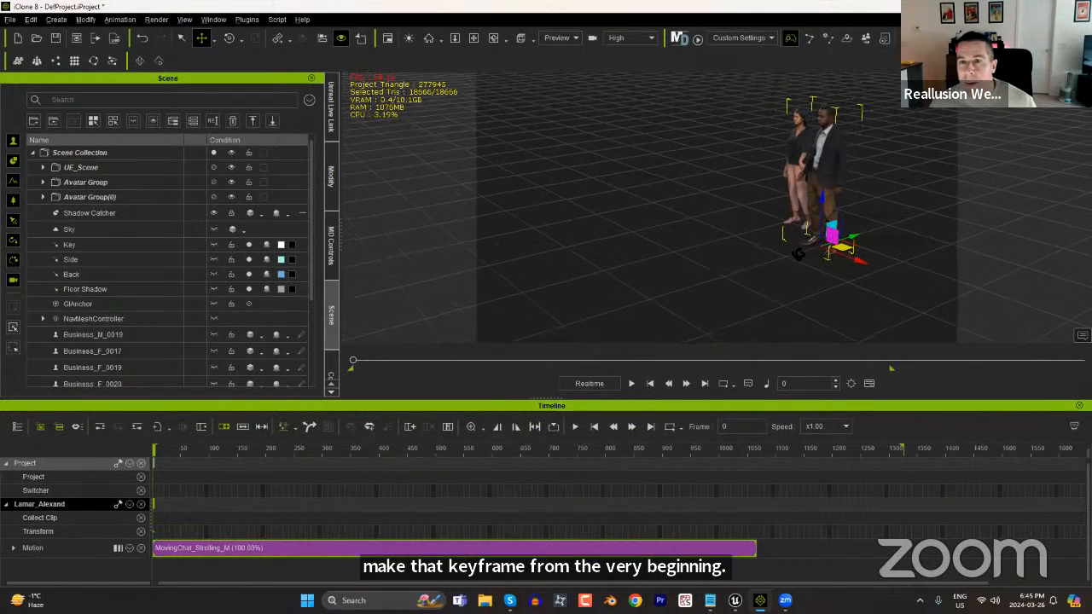
Preview the walk and move the man slightly back at frame 0, checking the hand hold up to frame 909.
click(631, 383)
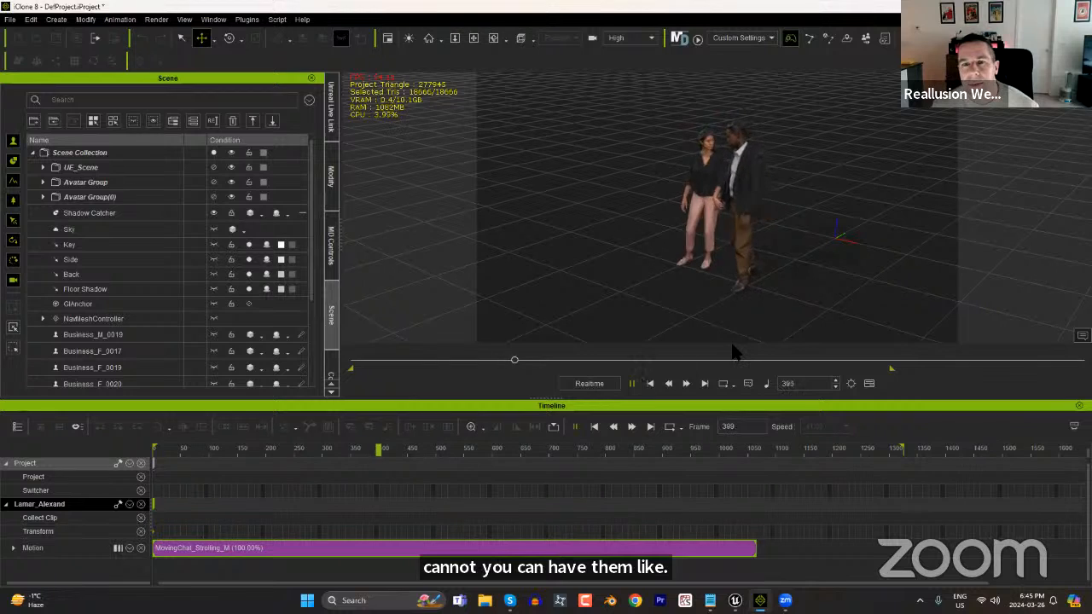
click(631, 384)
click(651, 383)
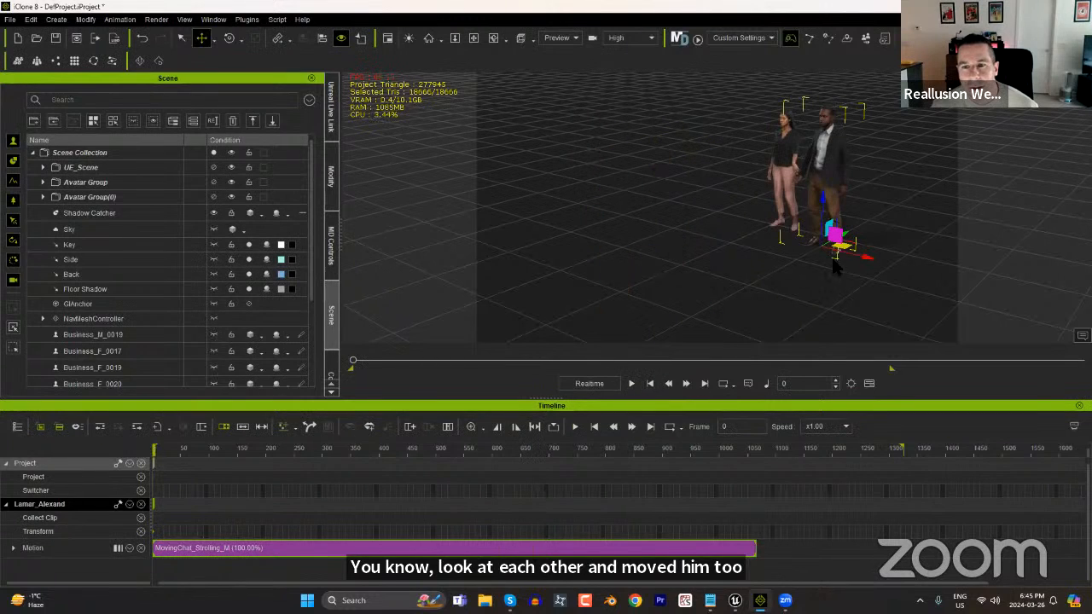
drag(848, 233, 859, 233)
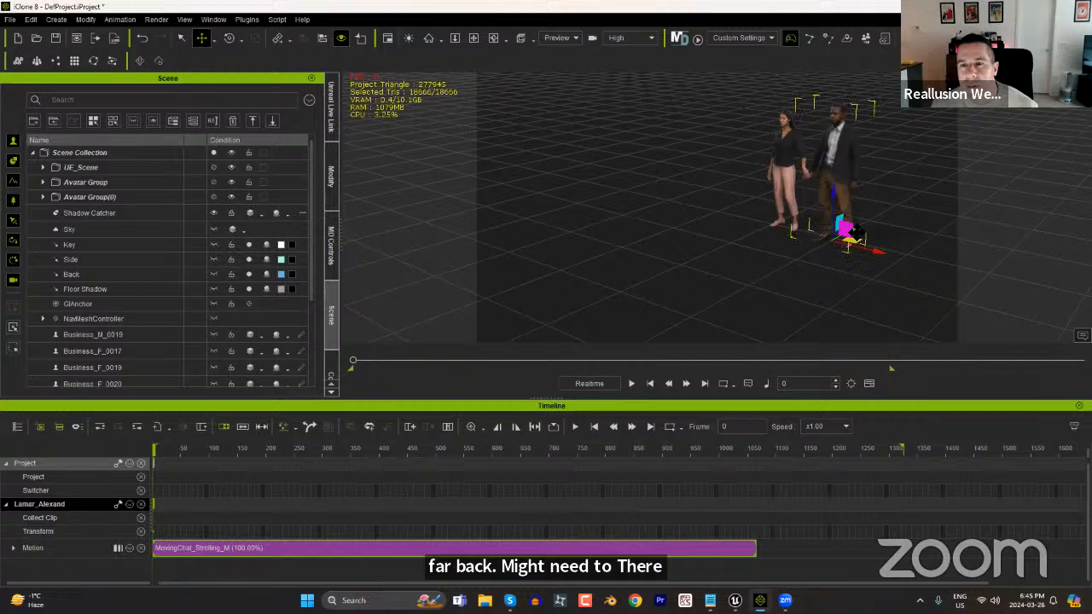
drag(186, 446, 667, 443)
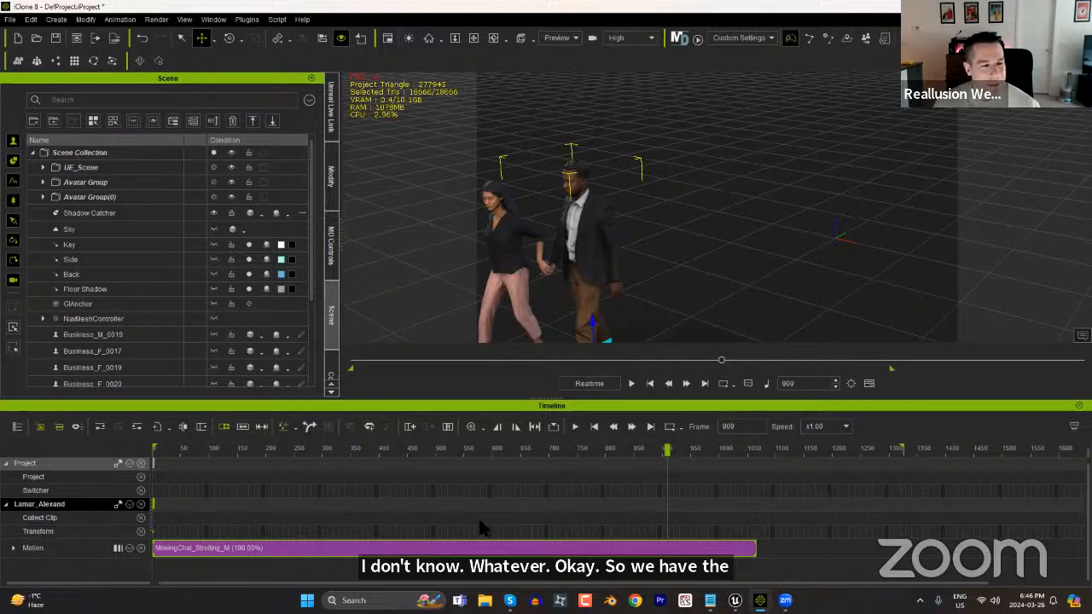
Collect the man's clip from the first frame to about frame 899 and export it as MotionPlus with the default motion data options.
drag(716, 454, 795, 456)
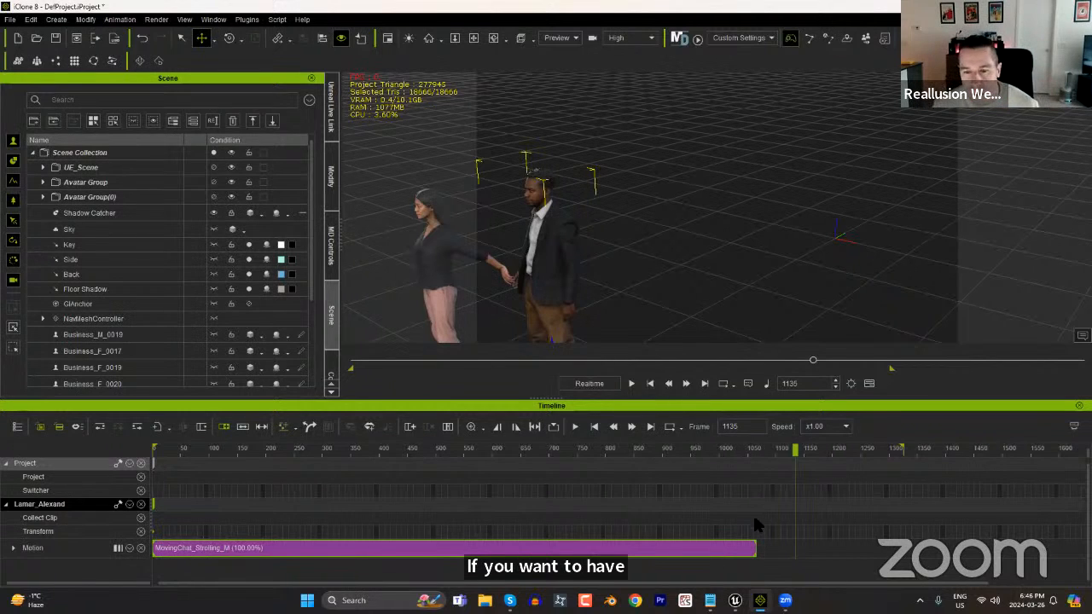
drag(744, 453, 661, 463)
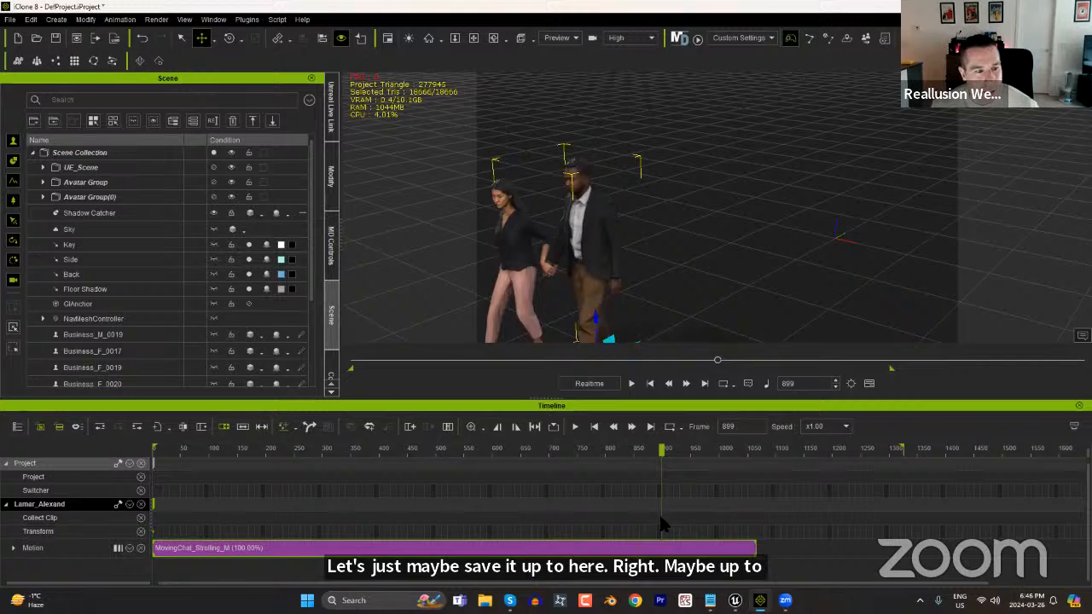
drag(661, 516, 98, 529)
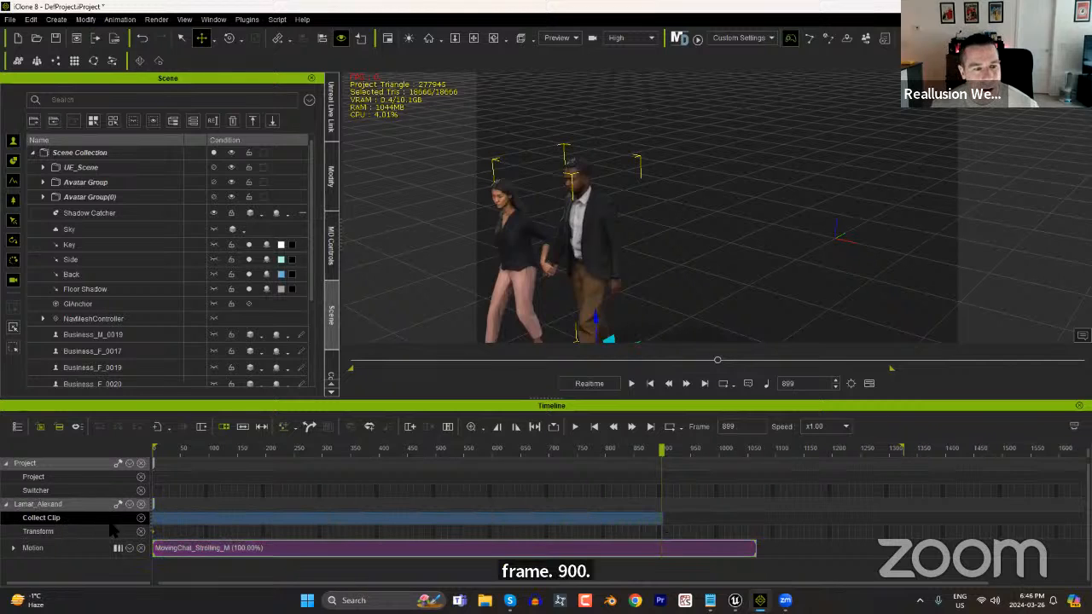
right_click(276, 516)
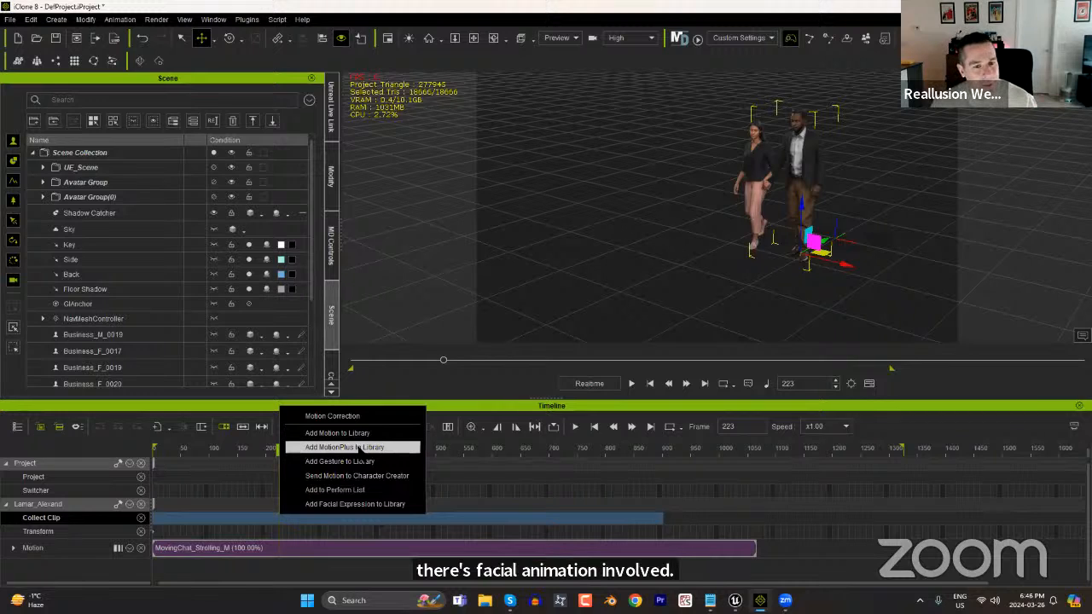
click(365, 448)
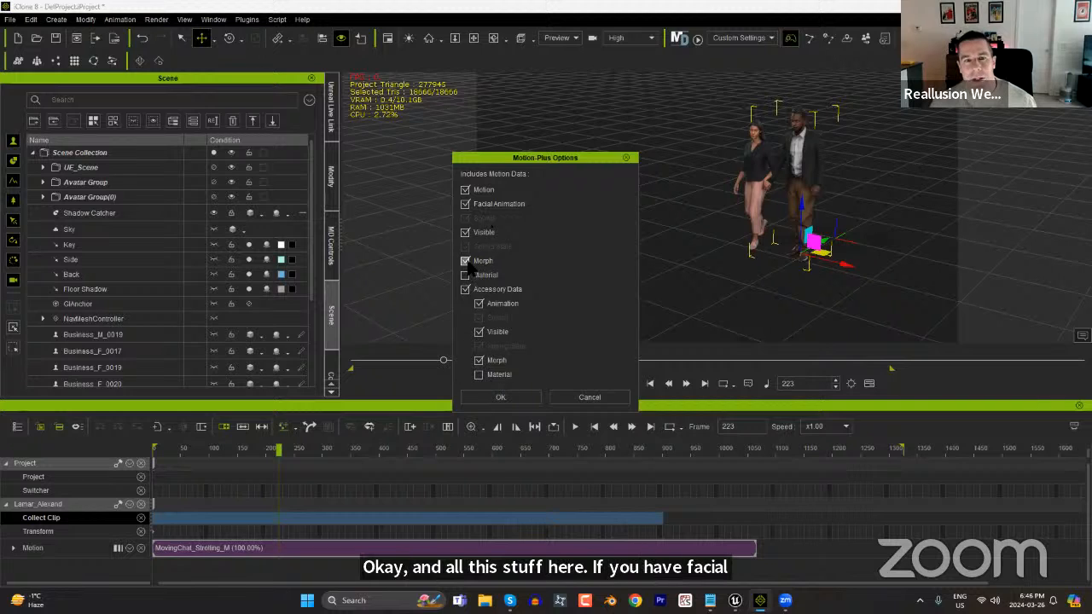
click(501, 398)
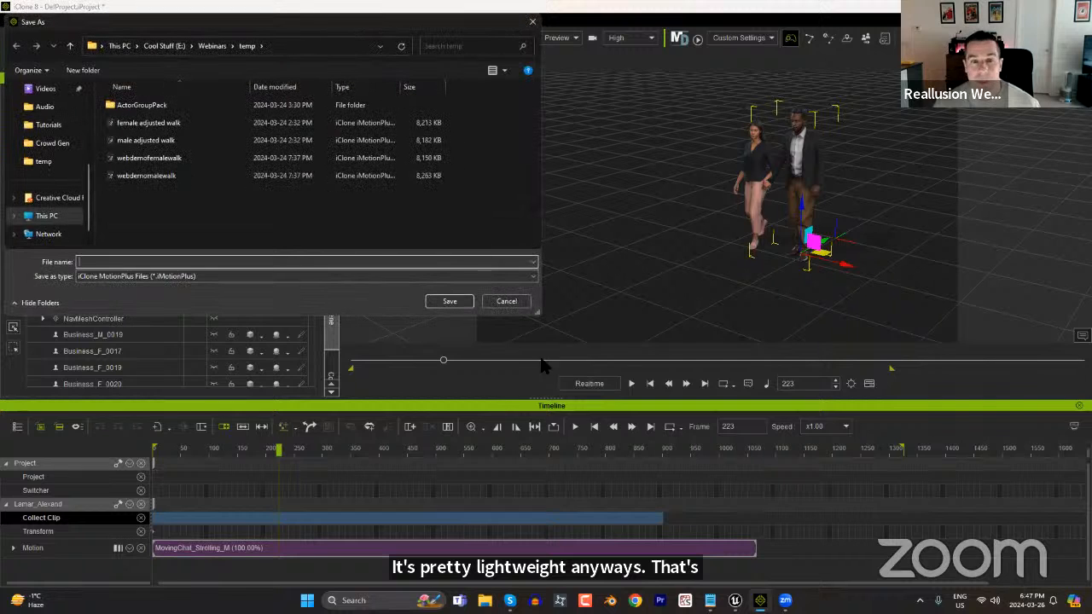
Create a folder named CrowdGenSuperCool inside Webinars and open it as the save location.
click(209, 47)
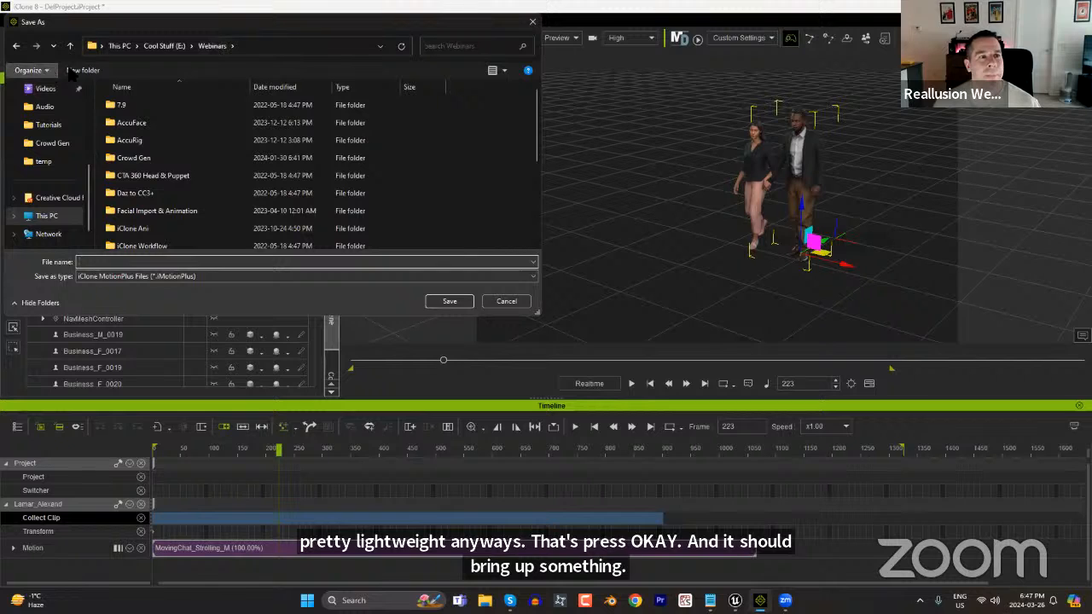
click(85, 69)
text(CrowdGenSuperCoo)
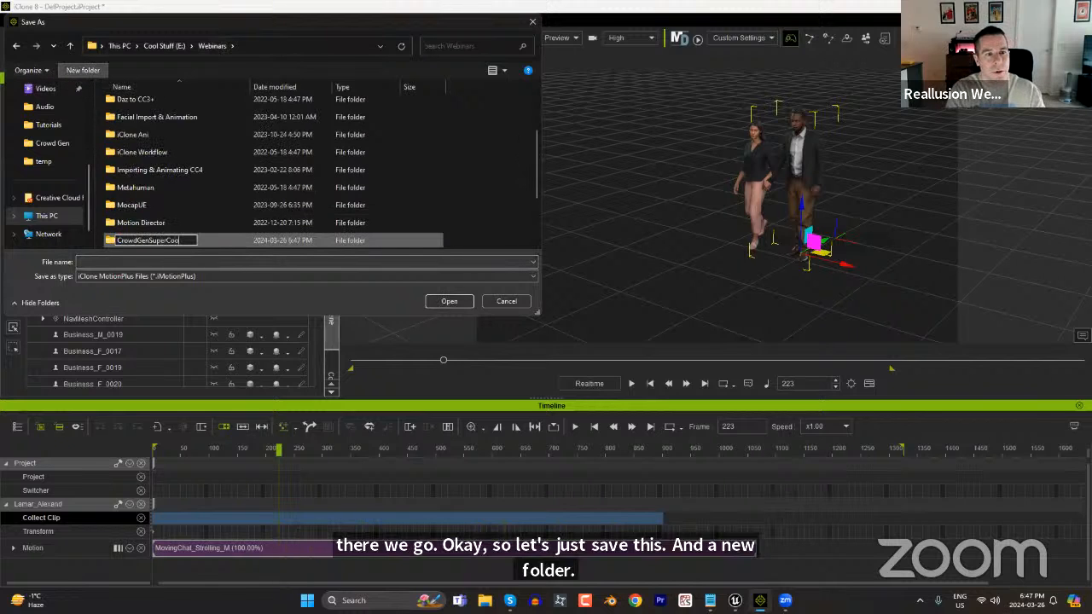
text(l)
key(Return)
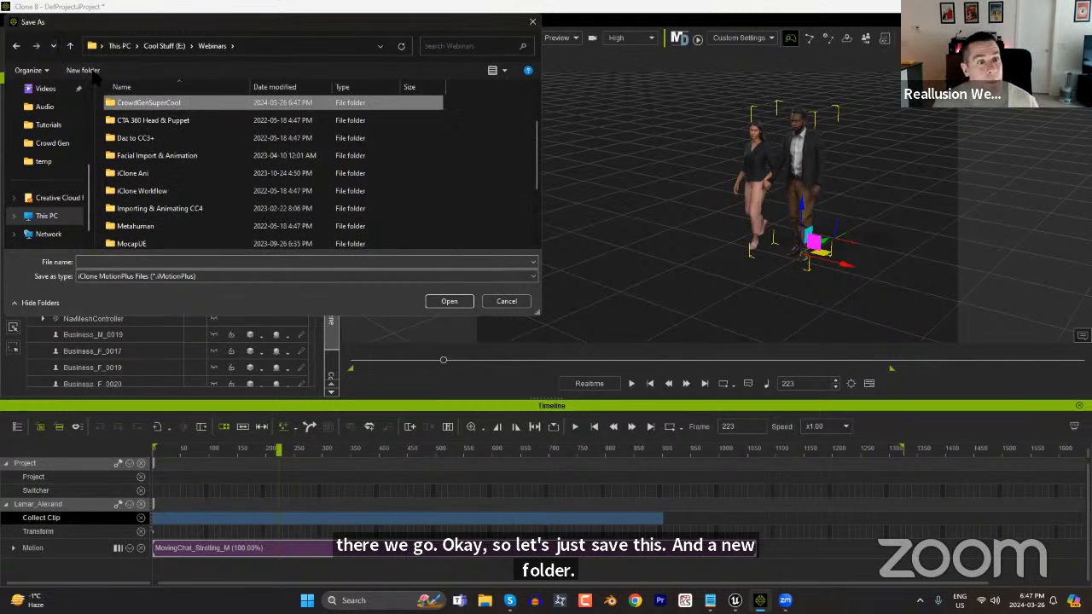
double_click(162, 100)
Save the man's MotionPlus file as malewalkhand.
click(139, 263)
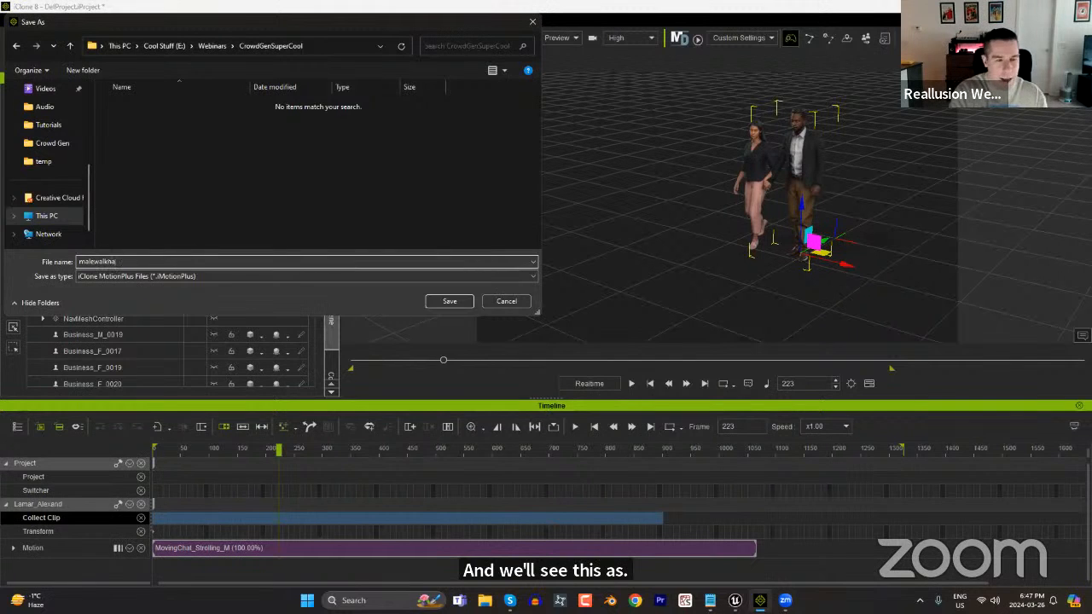
click(255, 276)
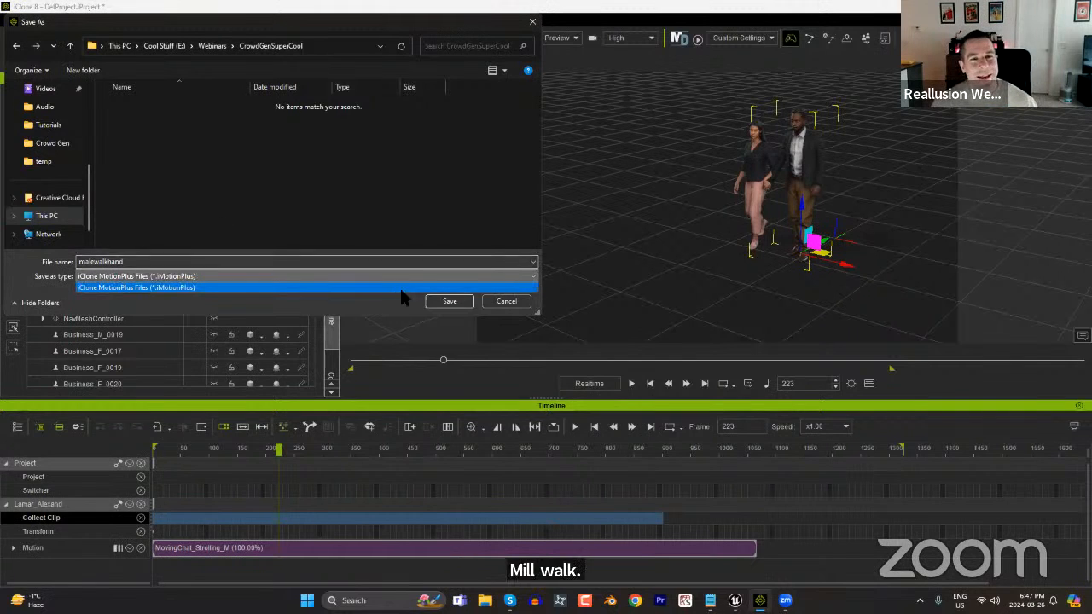
click(347, 304)
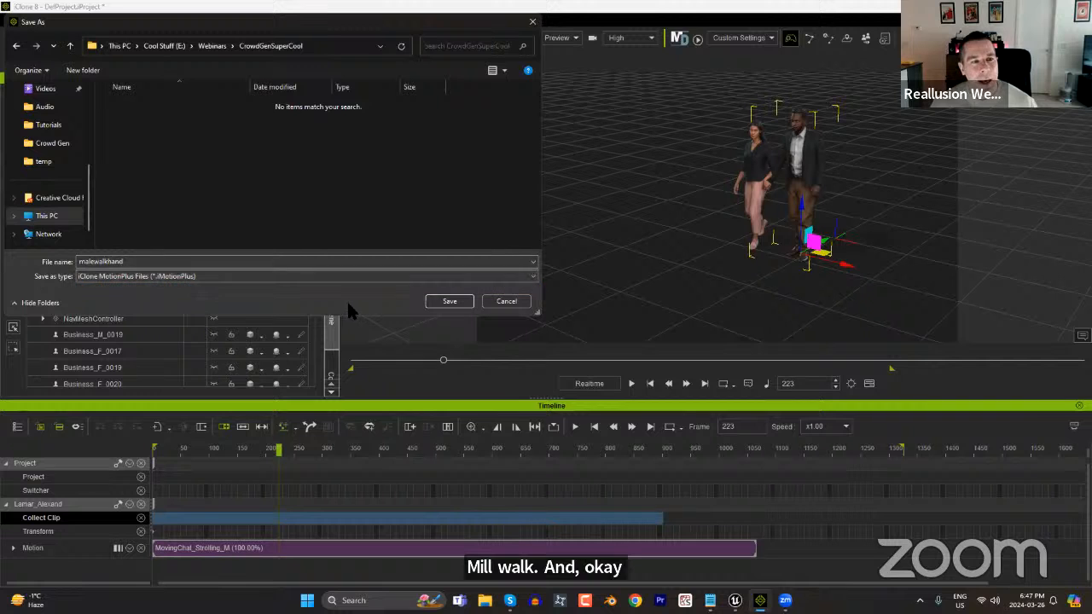
click(450, 302)
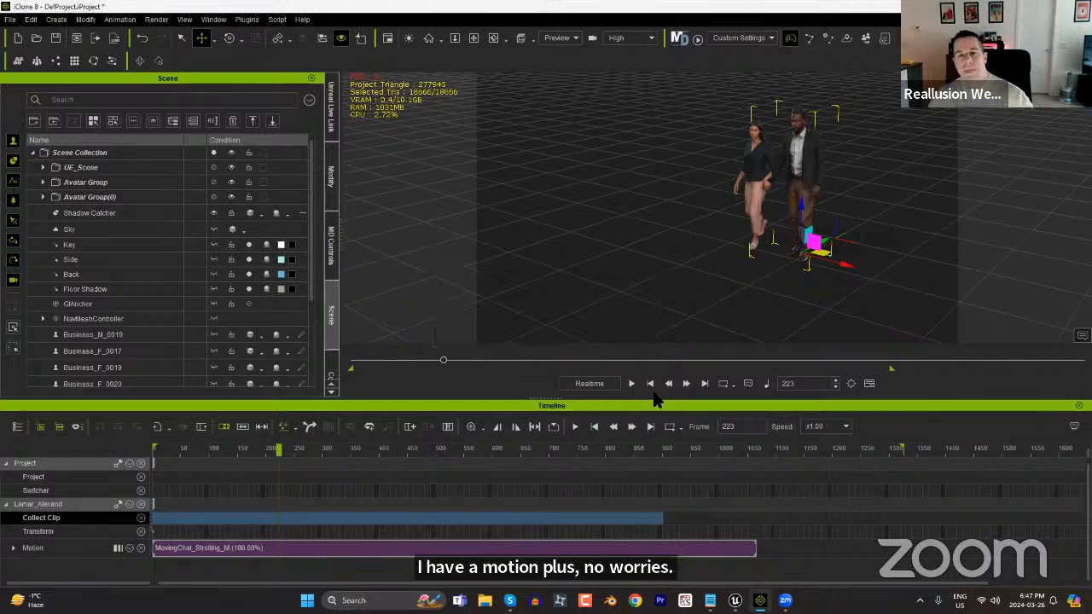
Collect the woman's clip from the first frame to about frame 900 and export it as MotionPlus with the default options.
click(756, 141)
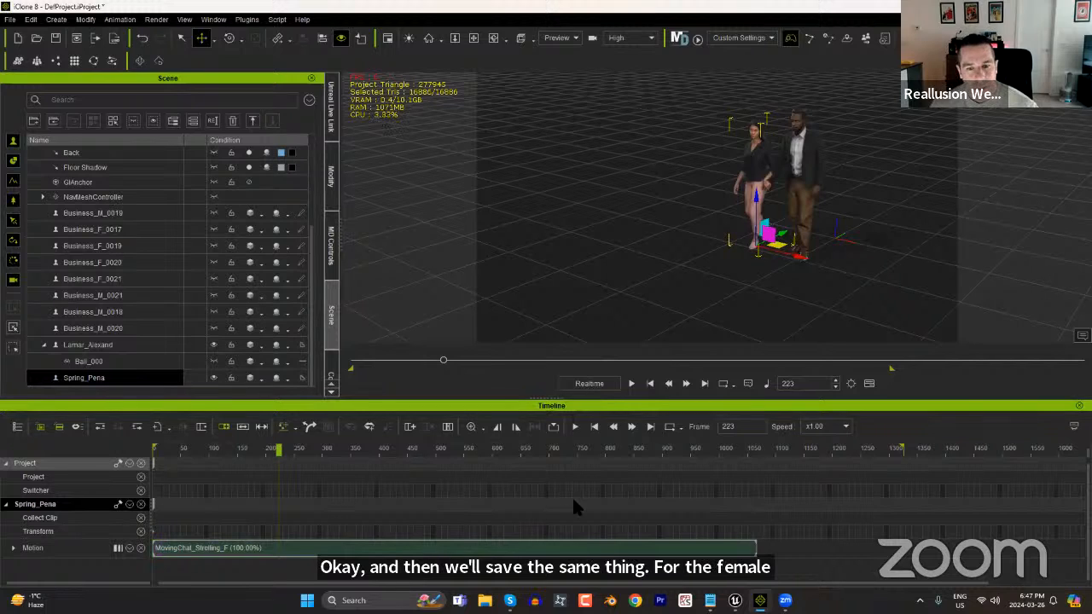
drag(662, 520, 152, 519)
right_click(318, 520)
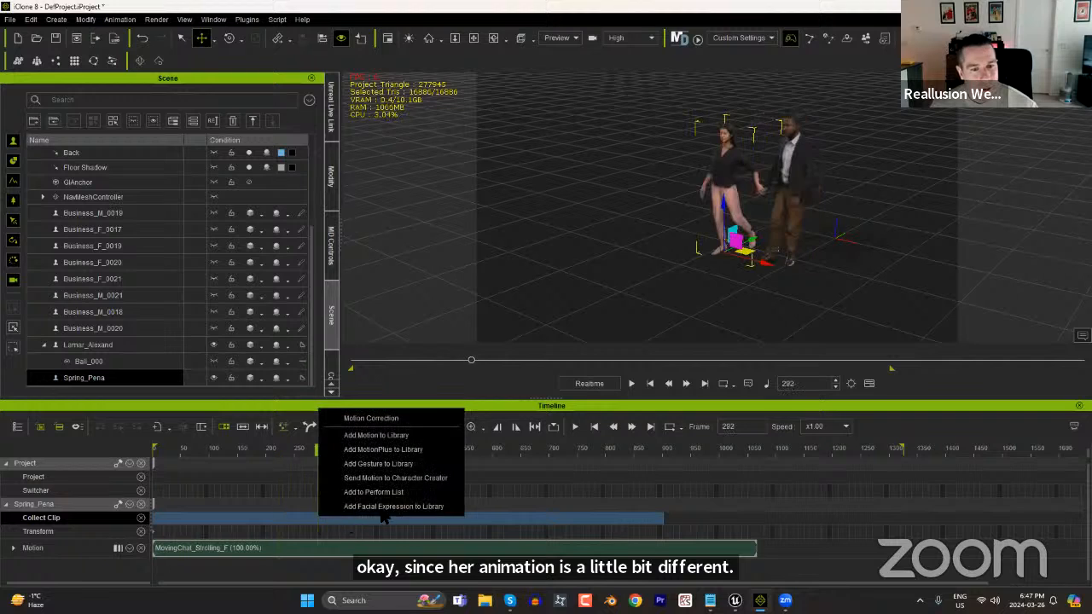
click(391, 450)
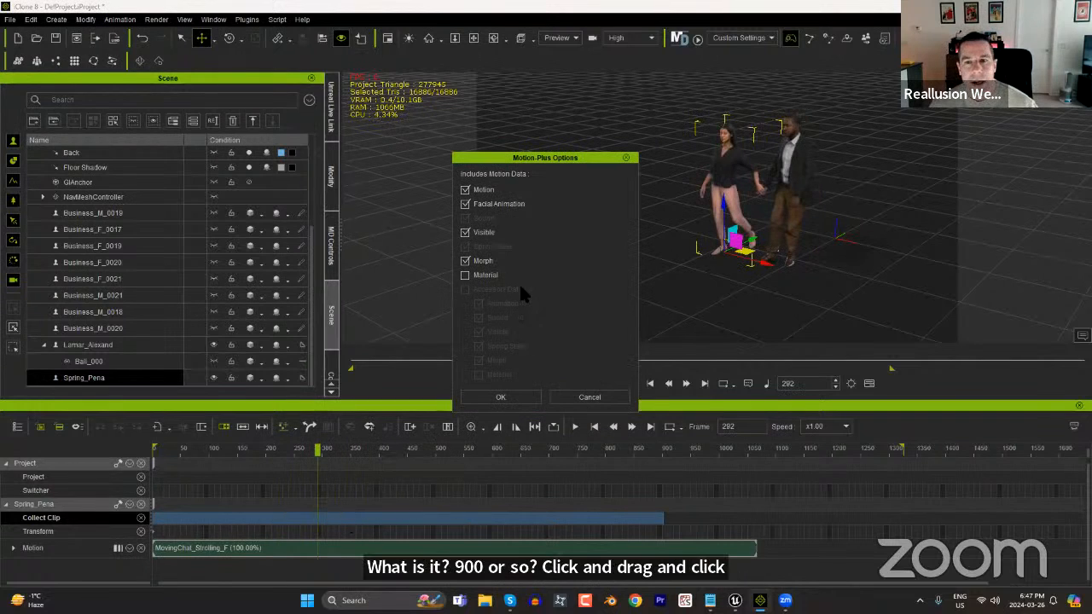
click(510, 394)
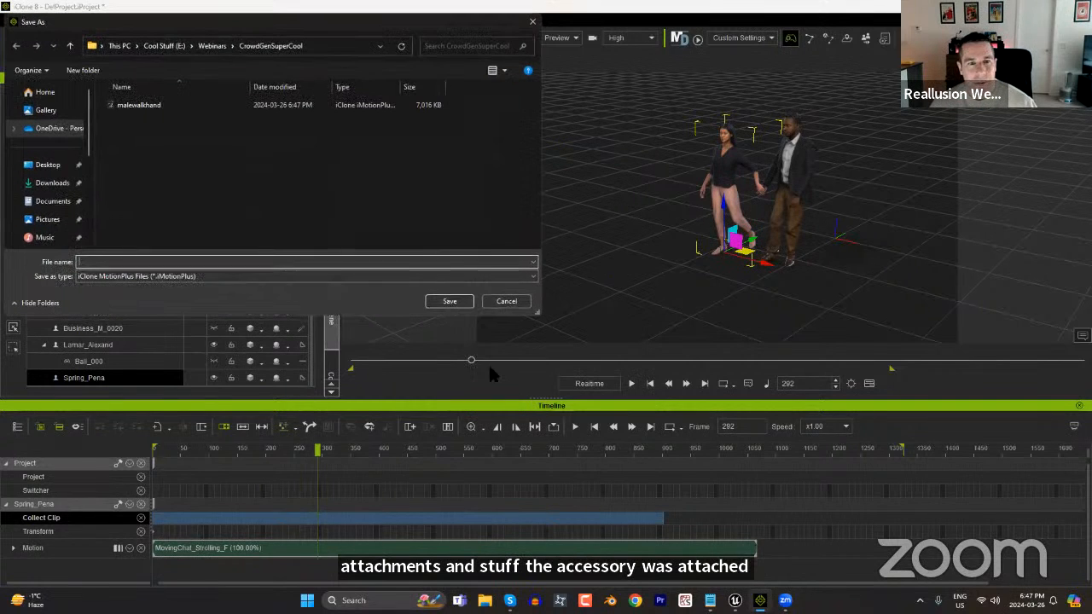
Save the woman's MotionPlus file as femalewalkhand in the CrowdGenSuperCool folder.
text(femal)
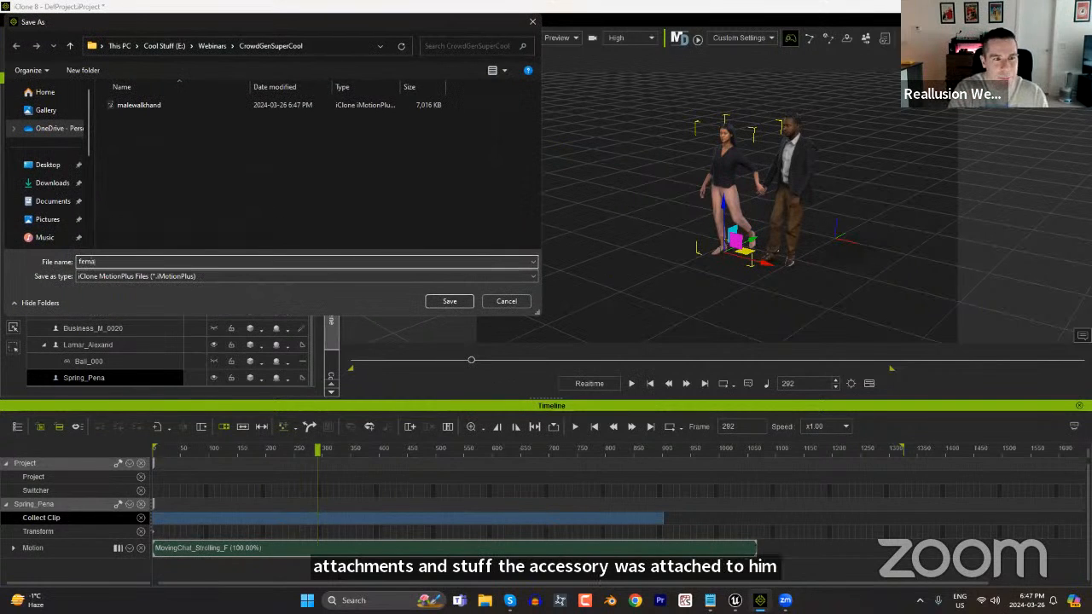
text(ewalkhand)
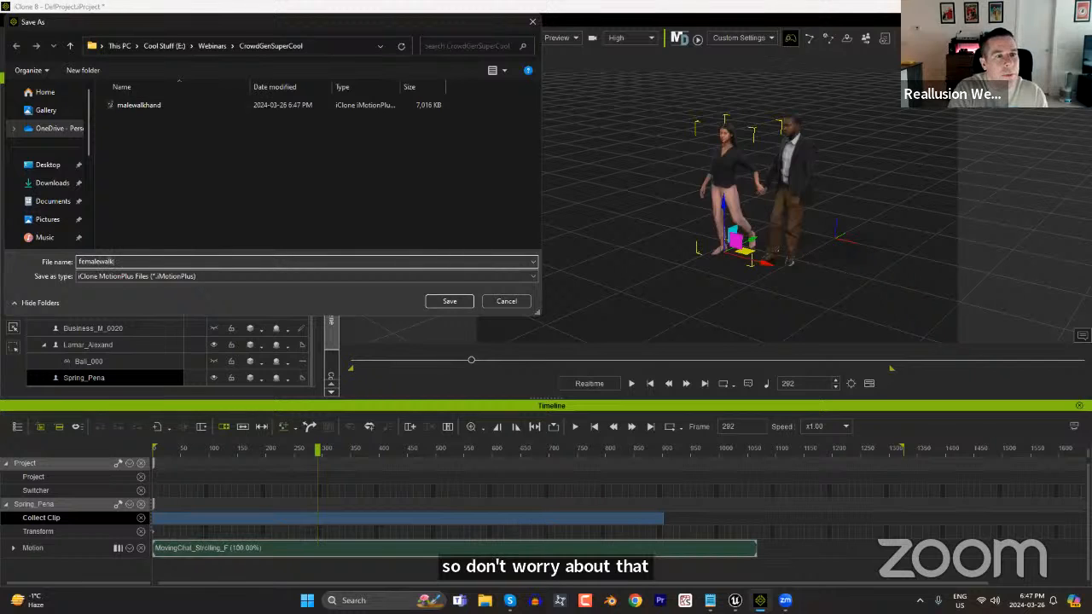
click(449, 302)
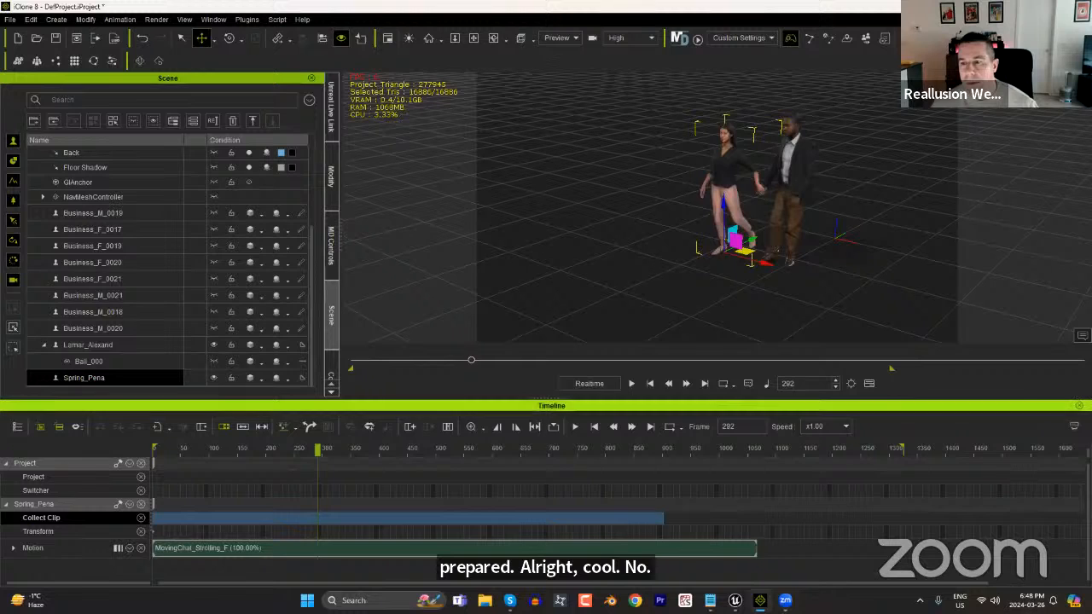
Close the timeline and delete the walking man and woman from the scene.
click(1079, 406)
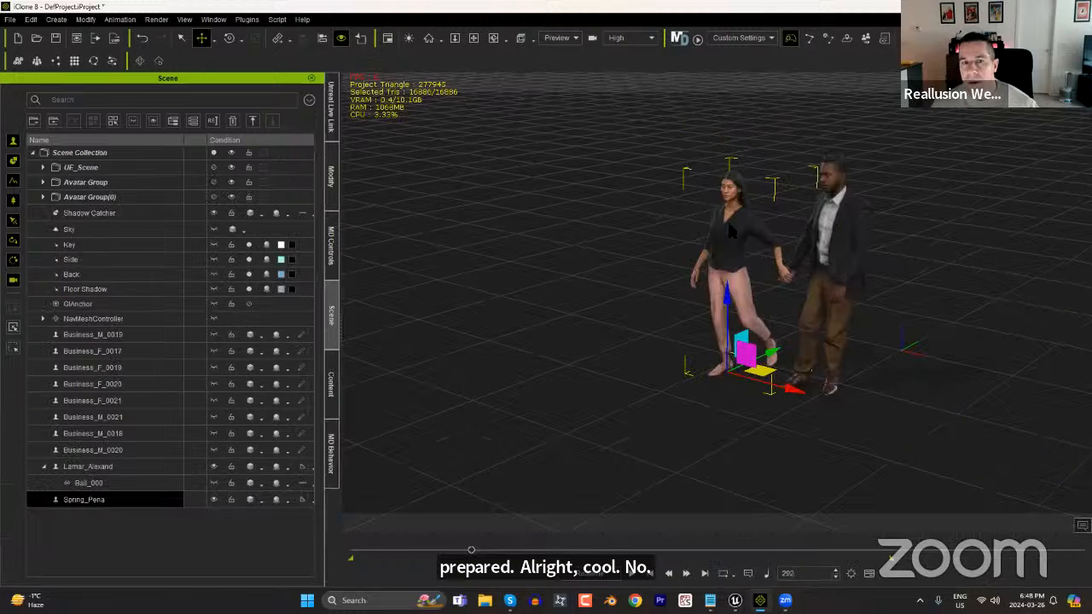
click(823, 250)
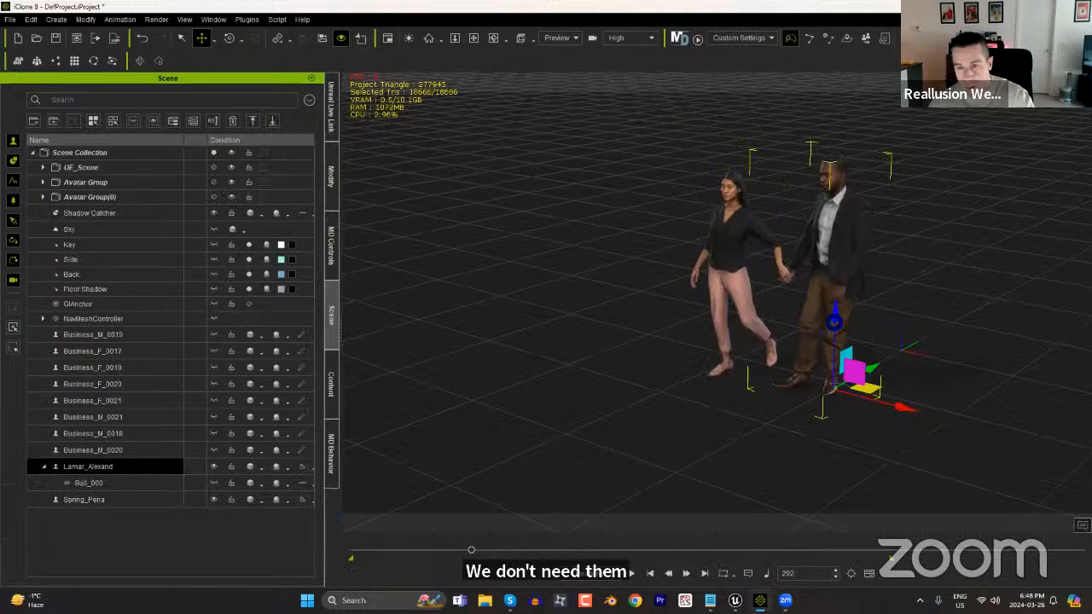
key(Delete)
click(720, 226)
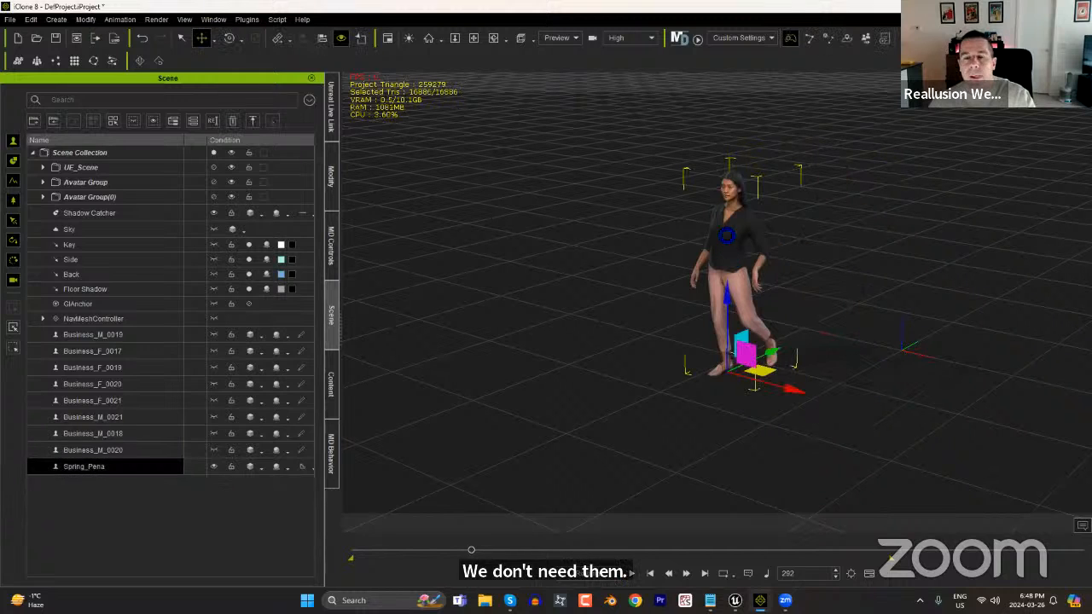
key(Delete)
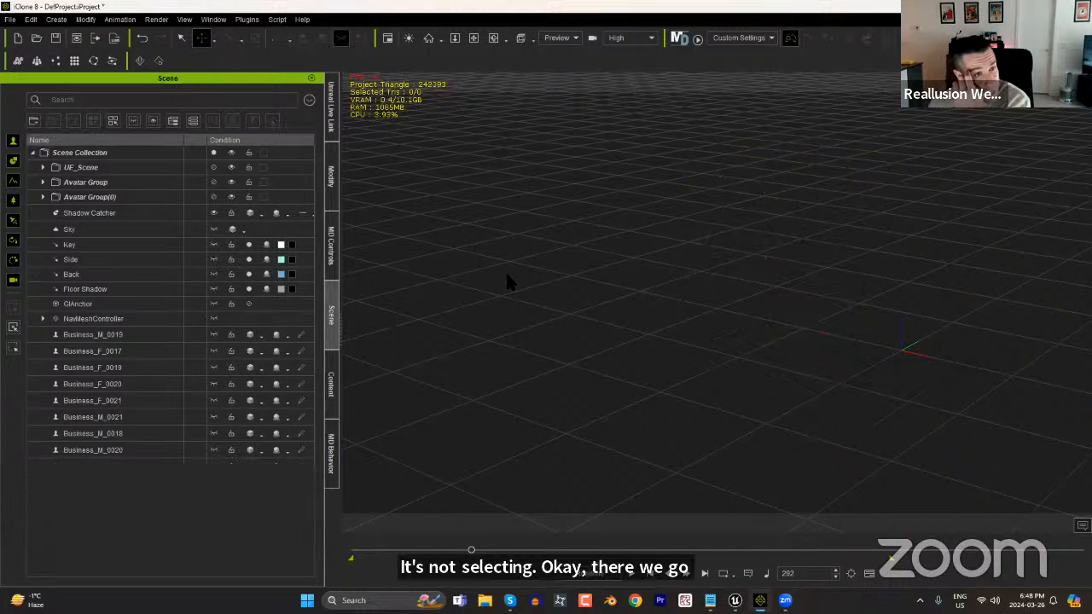
Start creating a new actor group of the Base type and move its settings window aside.
click(57, 19)
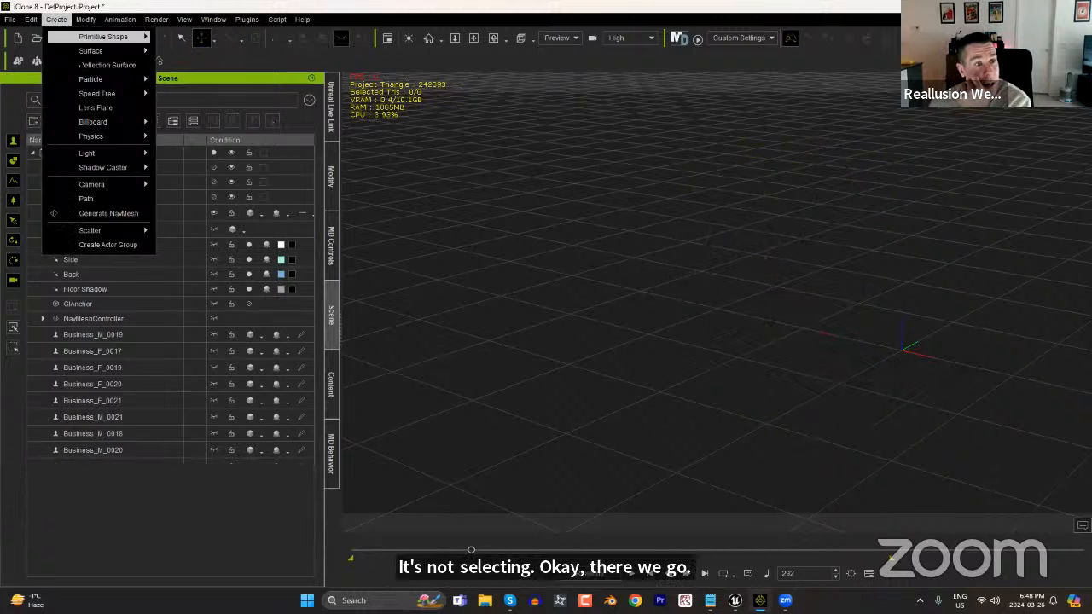
click(107, 245)
drag(551, 149, 919, 111)
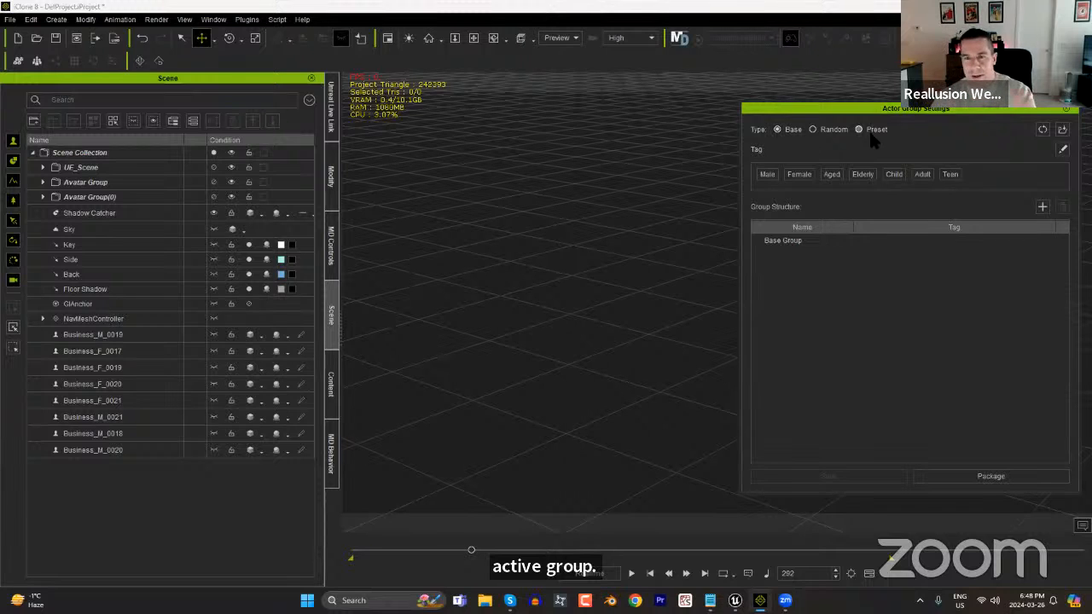
Add the Casual_M_E0001 actor from the content library to the base group and place him near the scene origin.
click(332, 388)
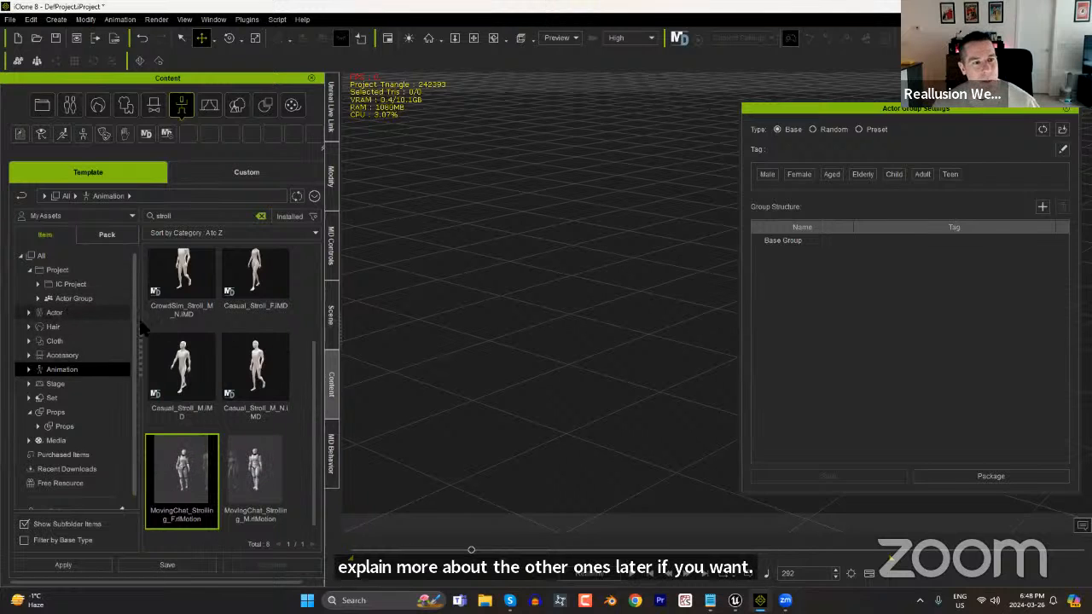
click(53, 312)
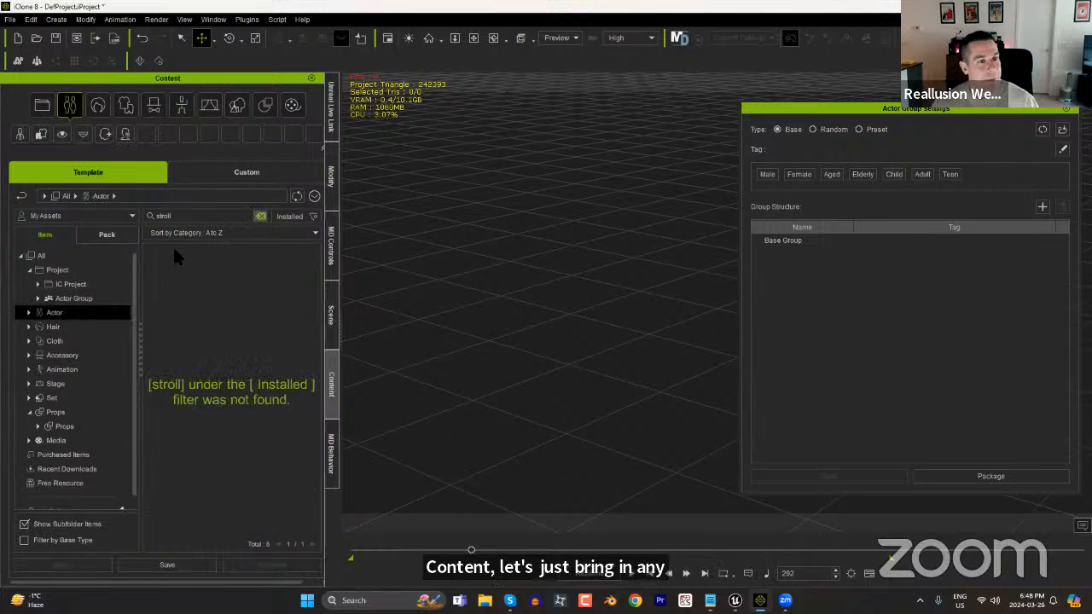
click(261, 217)
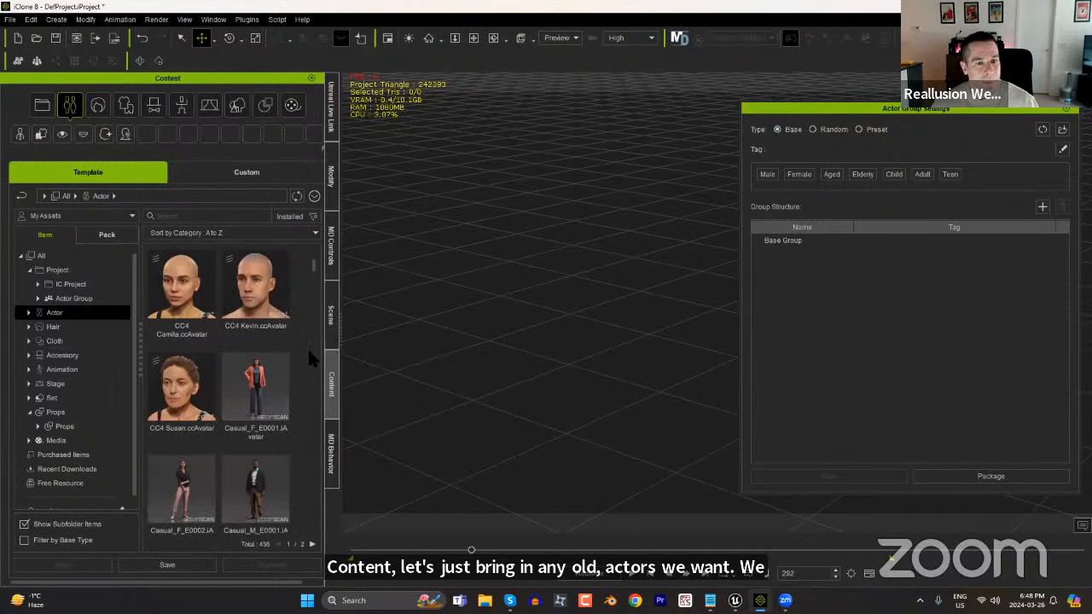
drag(266, 487, 586, 355)
drag(958, 111, 345, 102)
drag(612, 364, 986, 365)
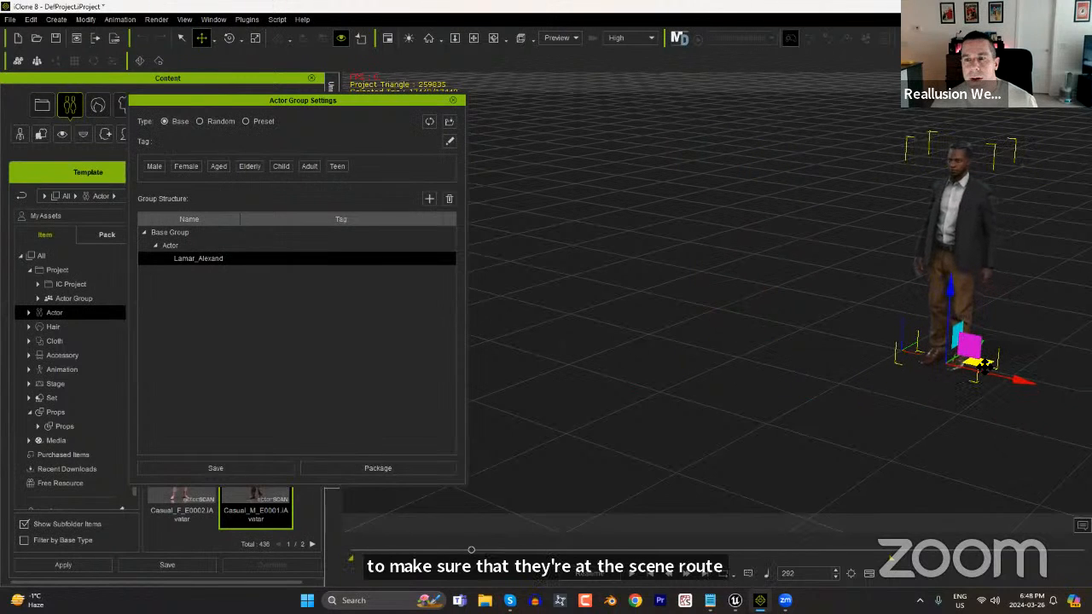
Add the Casual_F_E0002 actor to the base group and position her beside the man with a gap between them.
drag(374, 102, 609, 100)
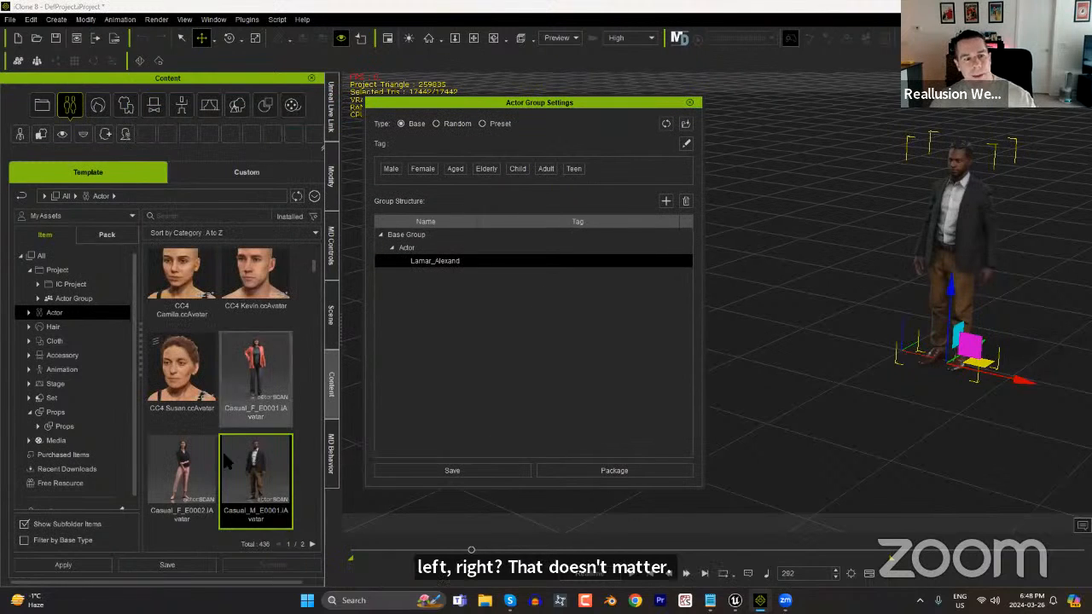
drag(182, 471, 851, 351)
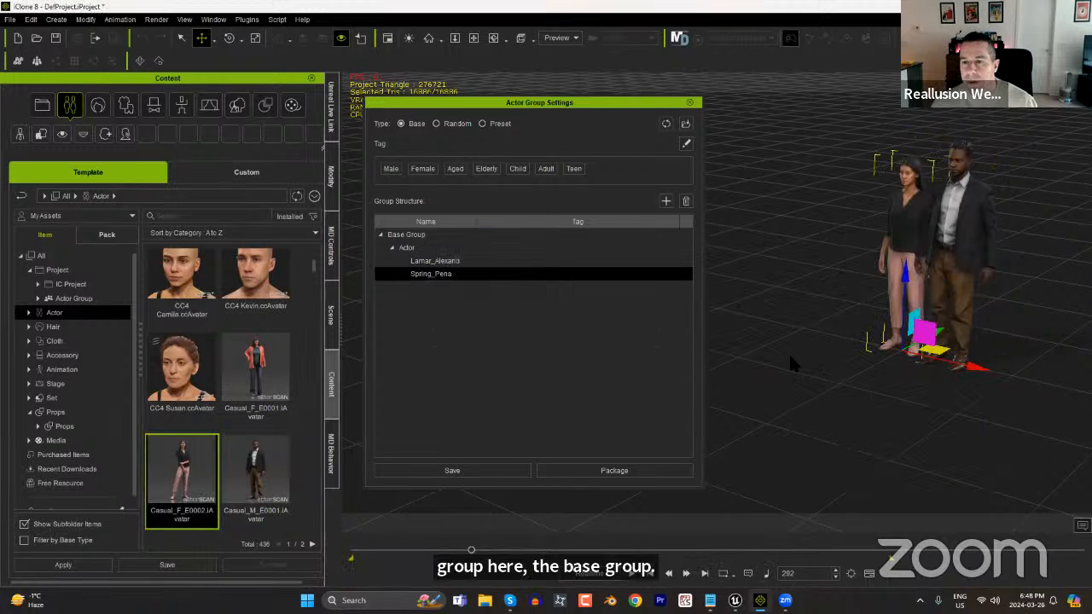
drag(973, 368, 930, 359)
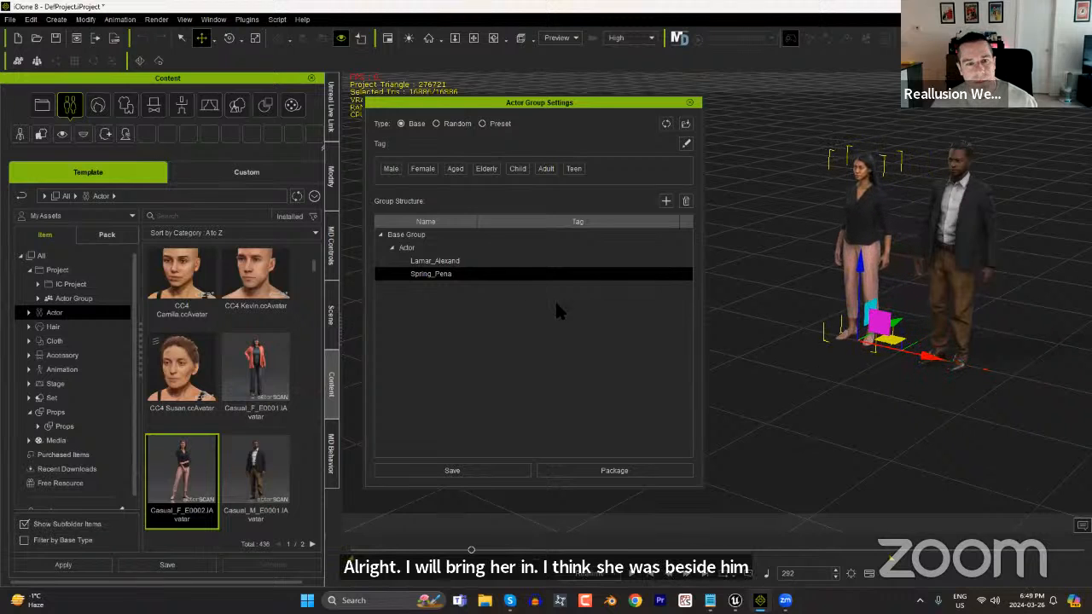
Check which asset file types can be added to the man's entry in the actor group, and close the file browser without adding any.
click(458, 262)
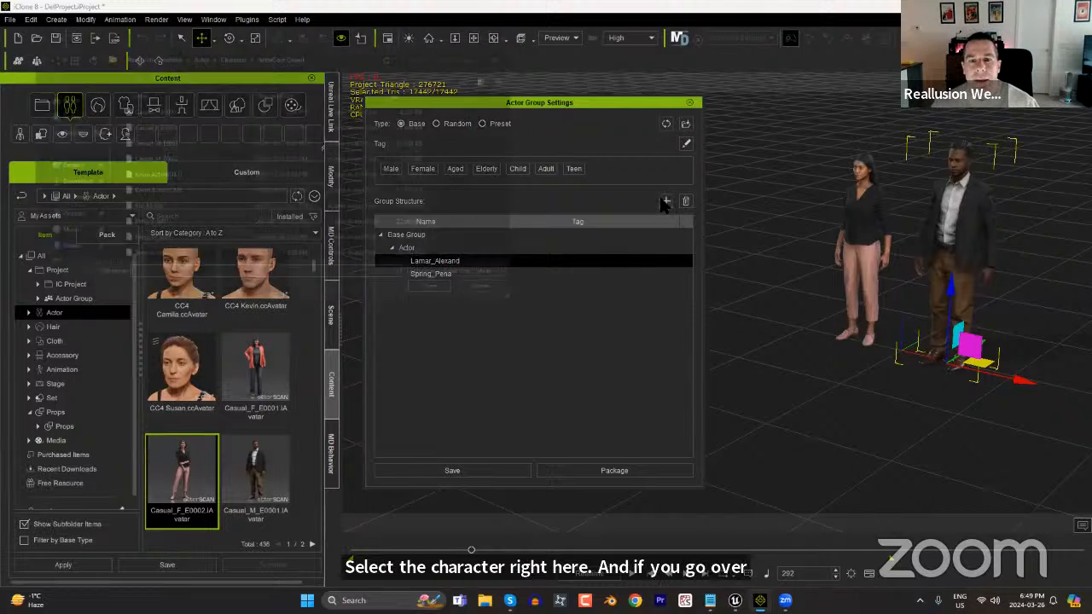
click(665, 202)
click(512, 284)
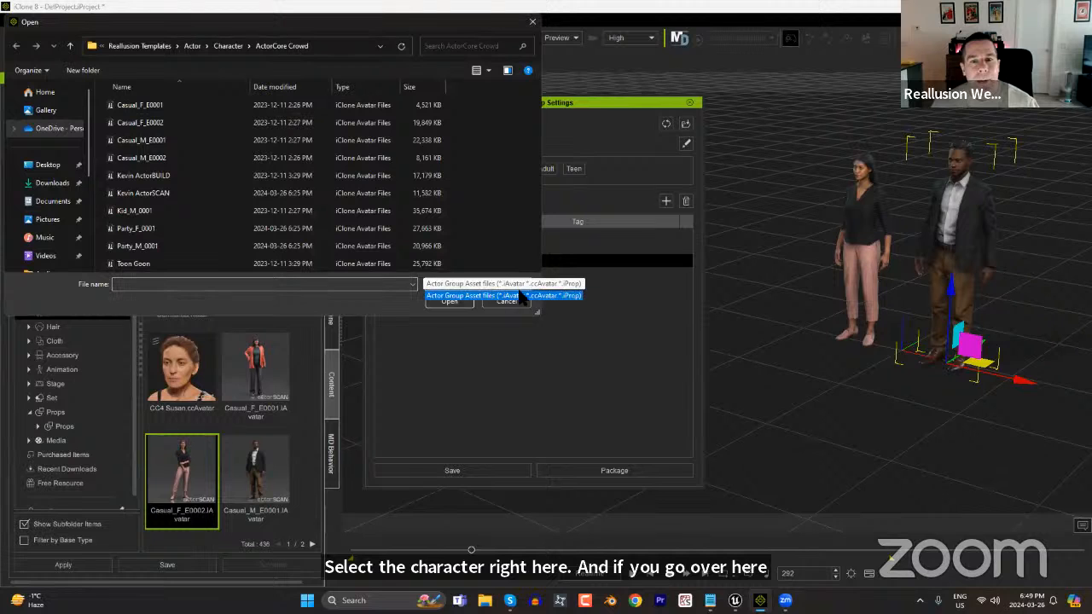
click(484, 296)
click(506, 302)
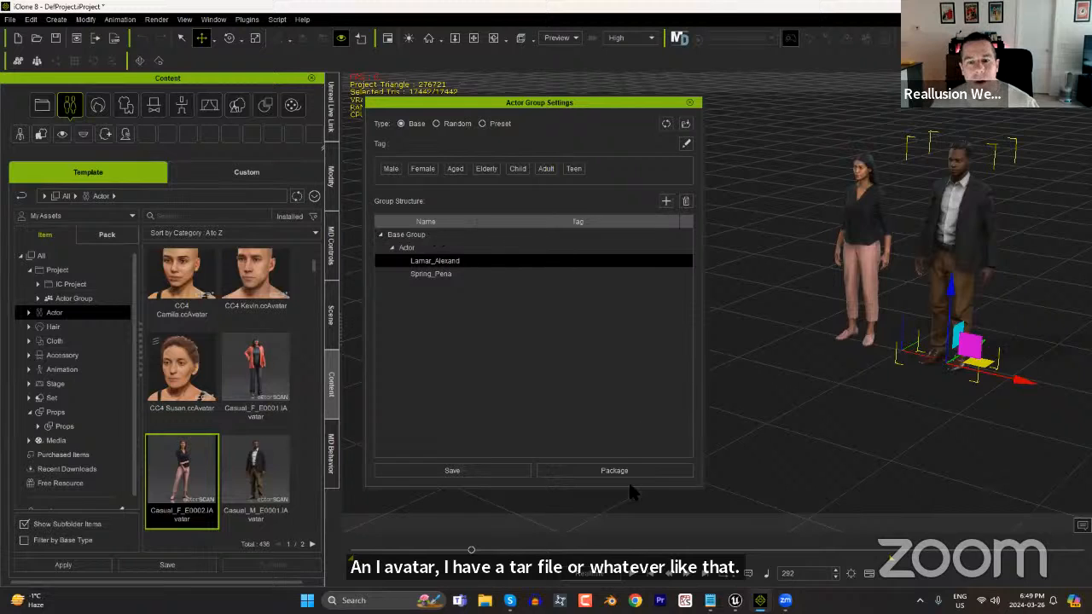
Save the actor group as "couple walking" in the temp folder, replacing the existing file.
click(493, 471)
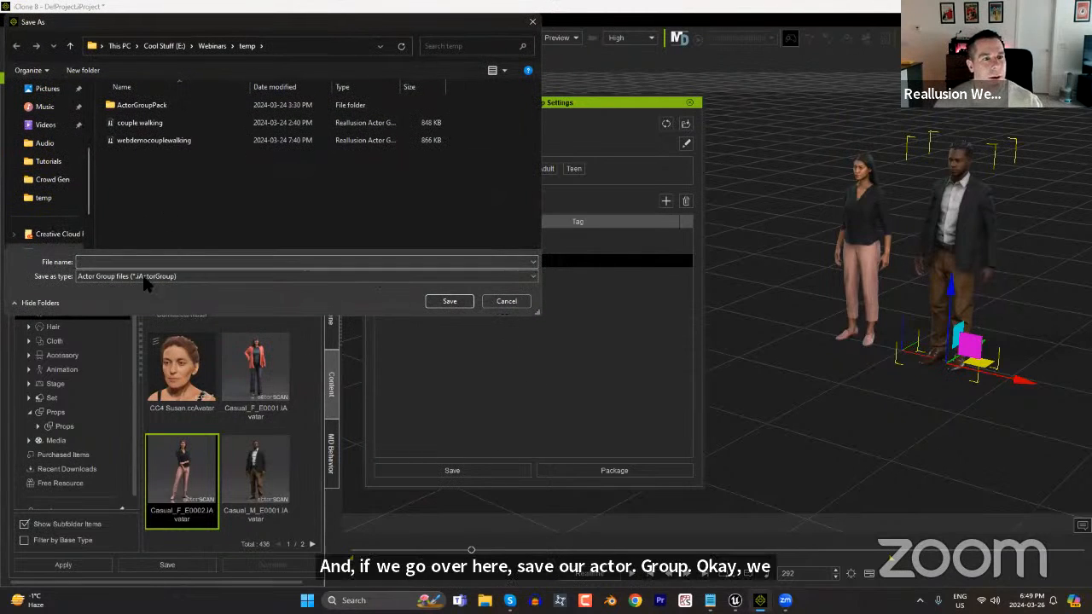
text(we)
key(BackSpace)
key(BackSpace)
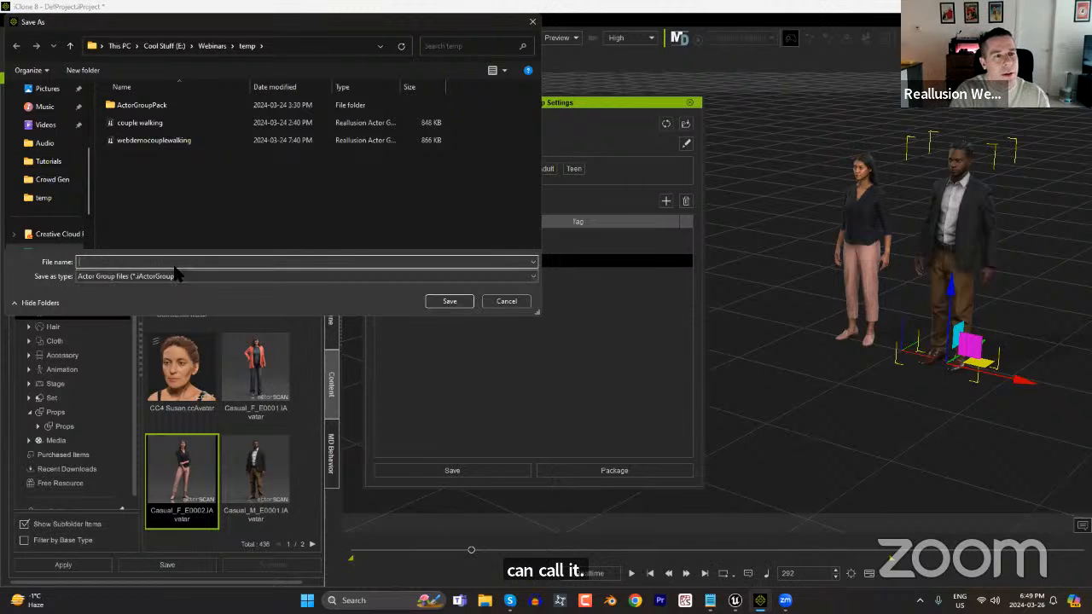
click(157, 125)
click(451, 303)
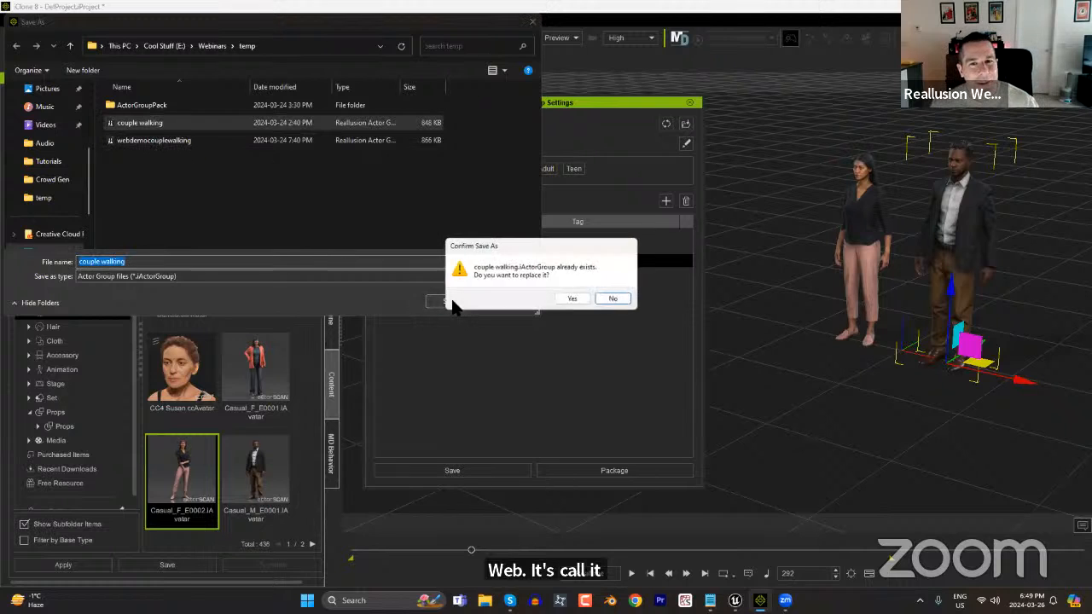
click(580, 298)
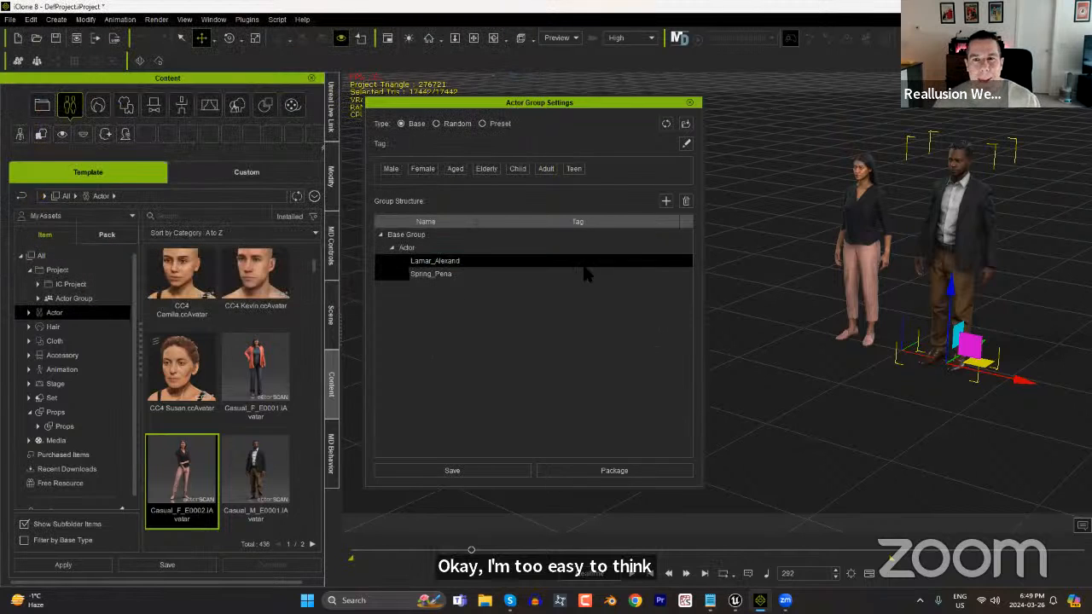
Return the timeline to frame 0 and start a new, empty project.
click(431, 274)
click(448, 262)
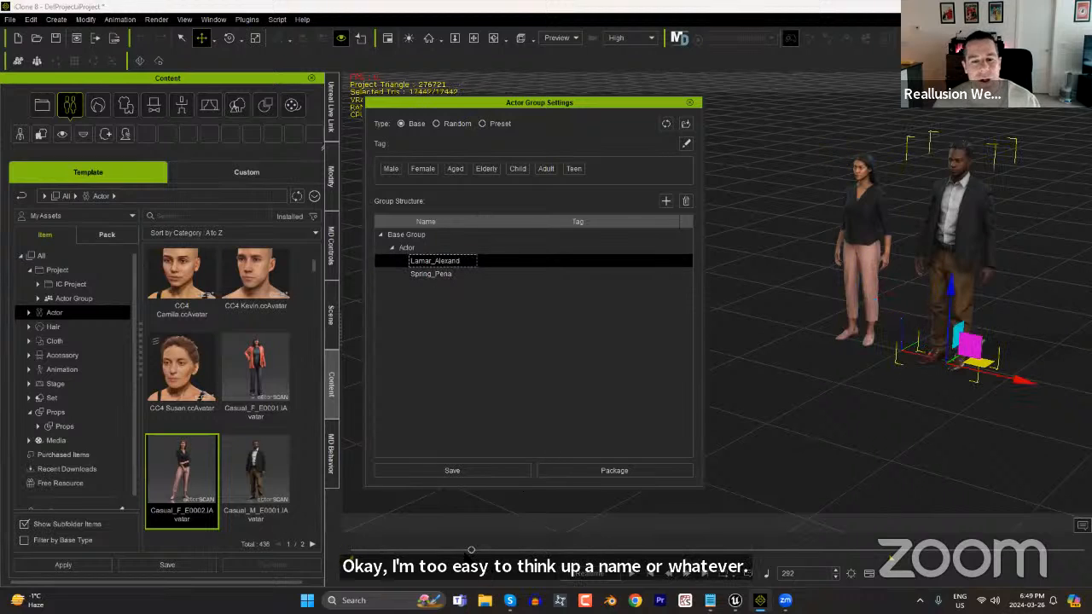
drag(470, 551, 595, 550)
drag(265, 555, 191, 546)
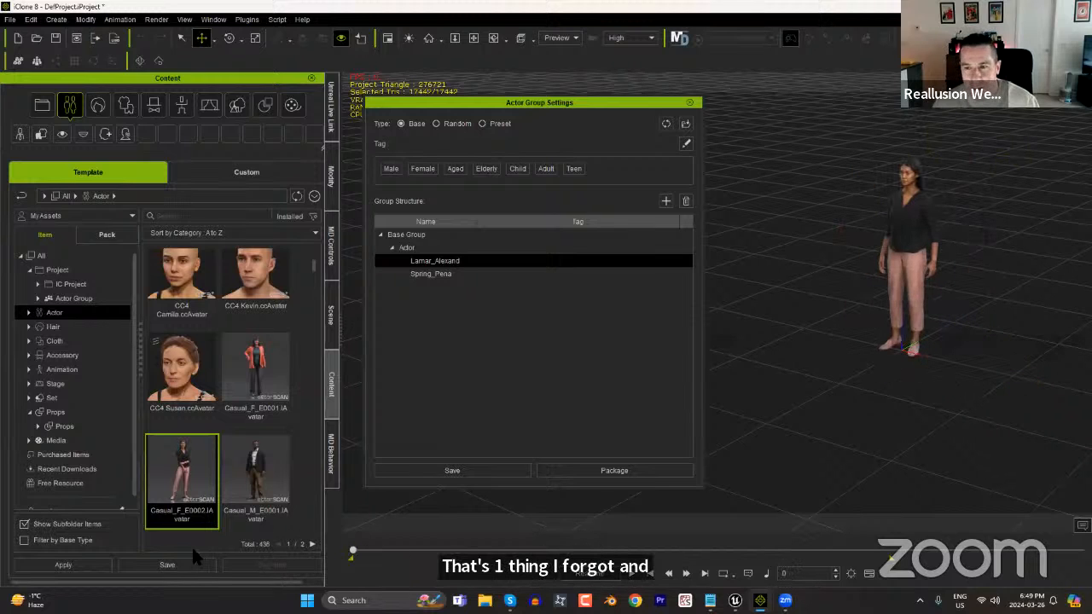
click(17, 38)
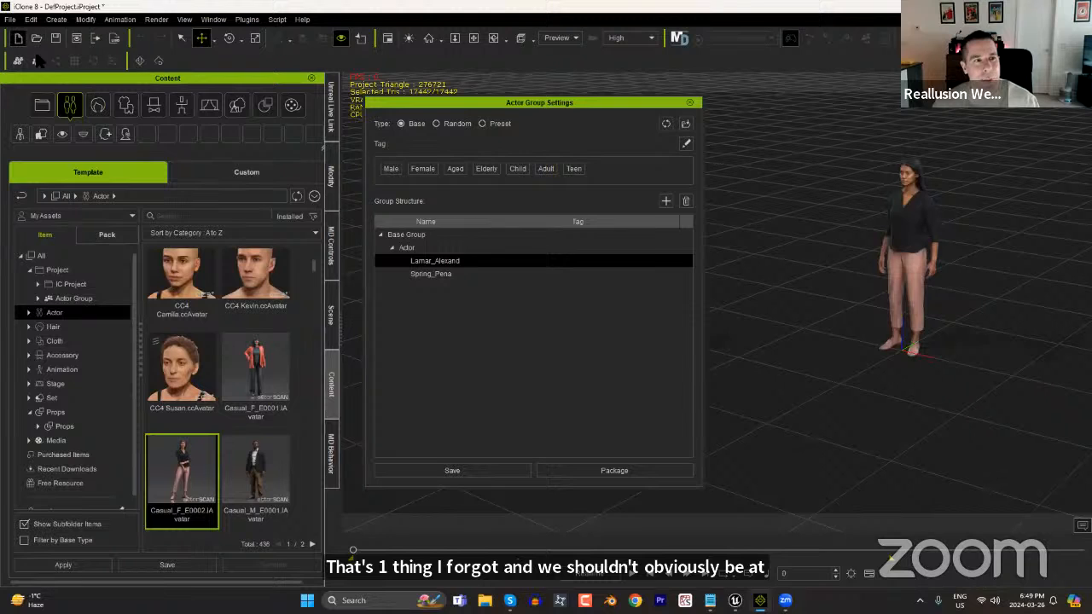
click(537, 328)
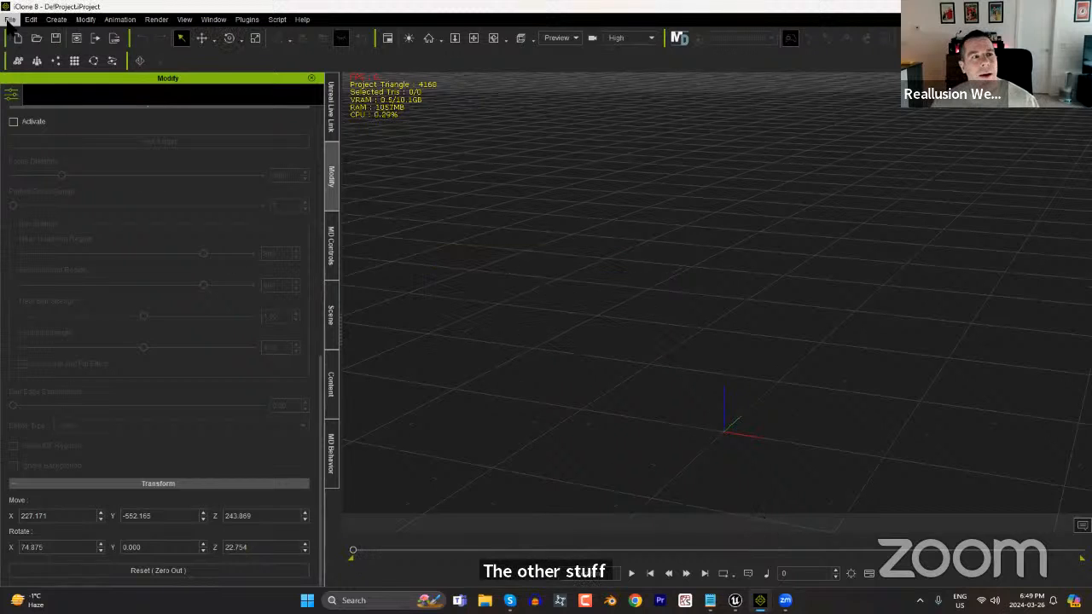
Start a new actor group of the Base type and move its settings window clear of the scene.
click(332, 388)
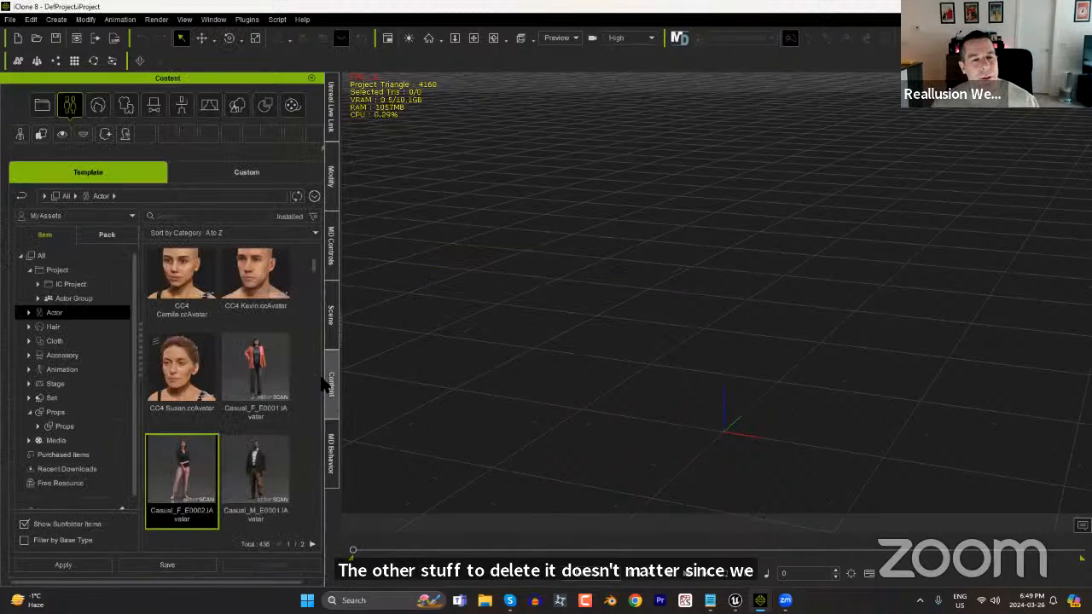
click(56, 19)
click(109, 244)
drag(508, 101, 311, 53)
Add Casual_M_E0001 at the scene origin and Casual_F_E0002 to the group, placing her close beside him.
drag(269, 456, 735, 453)
drag(176, 479, 597, 426)
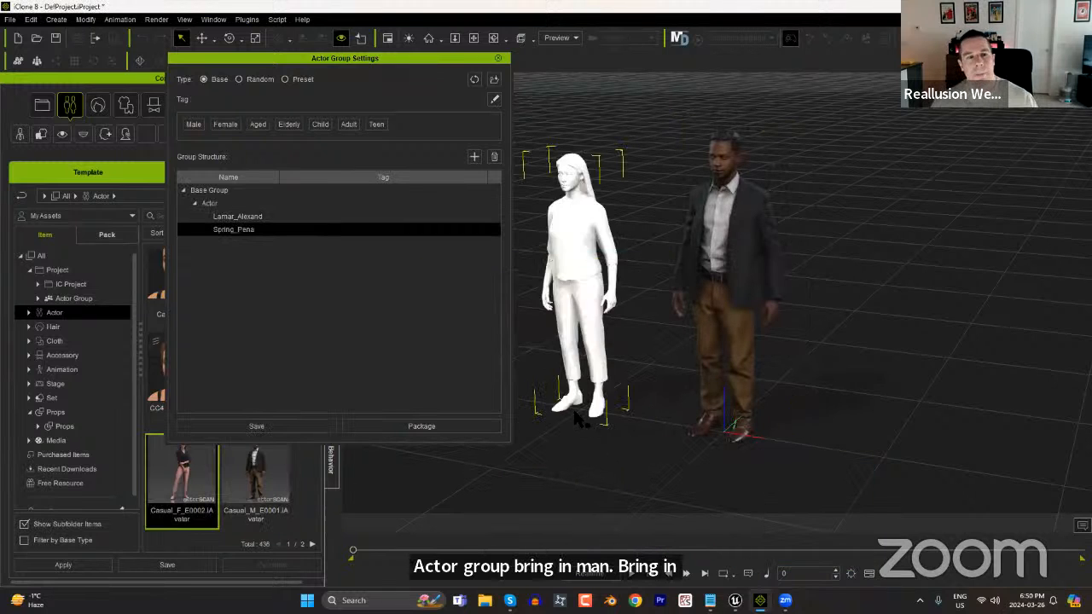
key(w)
drag(646, 421, 708, 430)
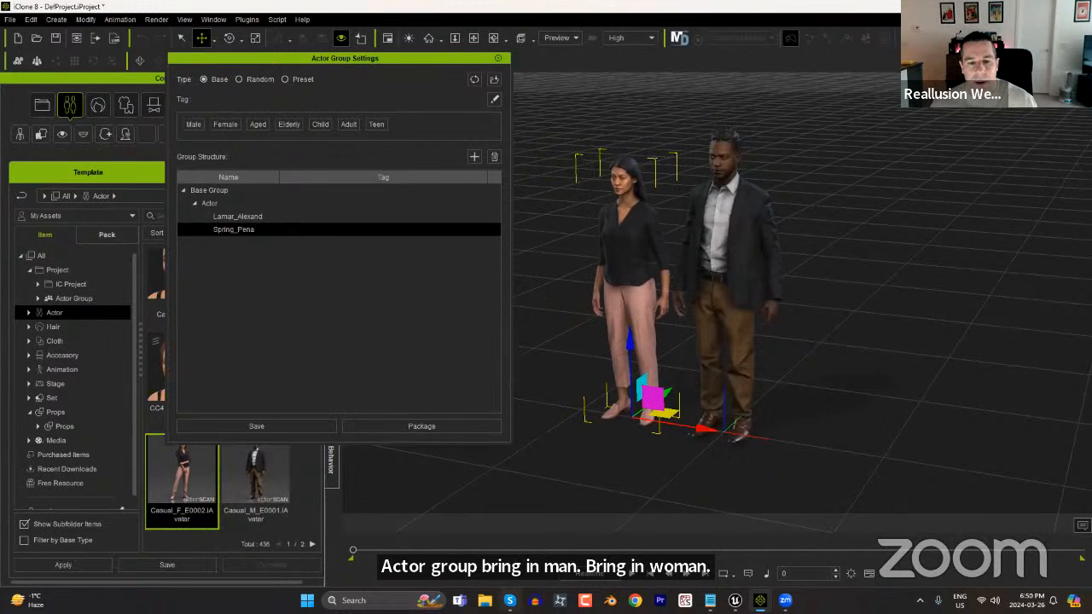
Open the CrowdGenSuperCool folder inside Webinars in File Explorer and place its window below the two actors.
click(484, 600)
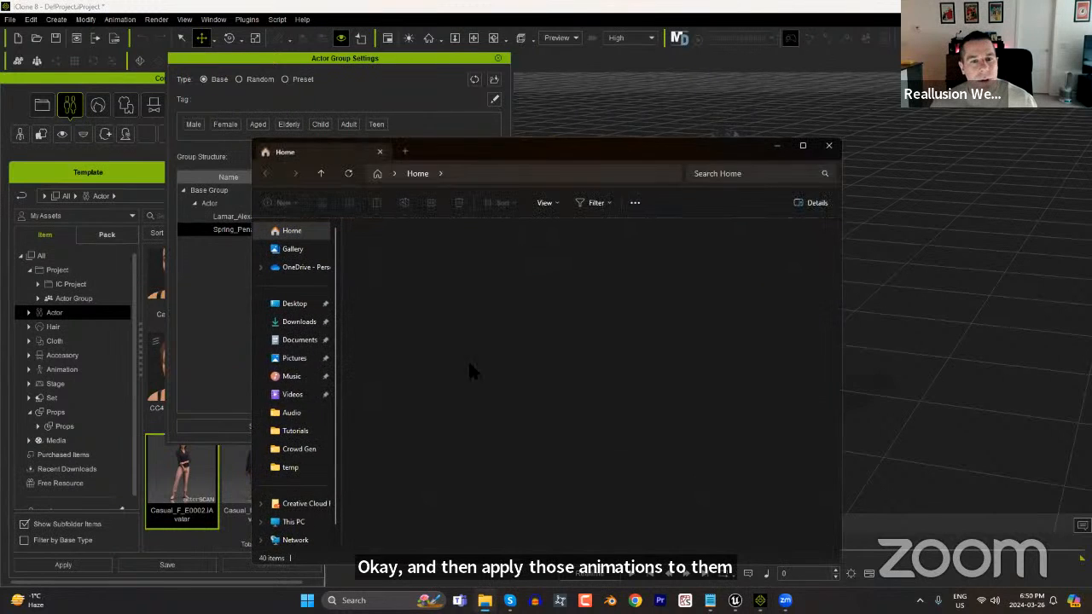
click(299, 449)
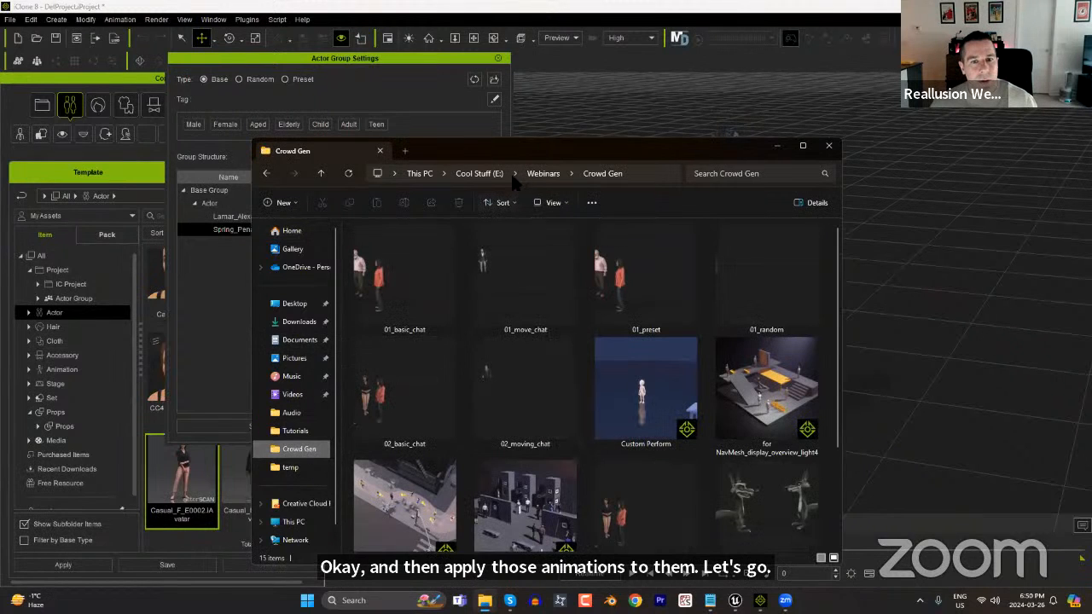
click(543, 173)
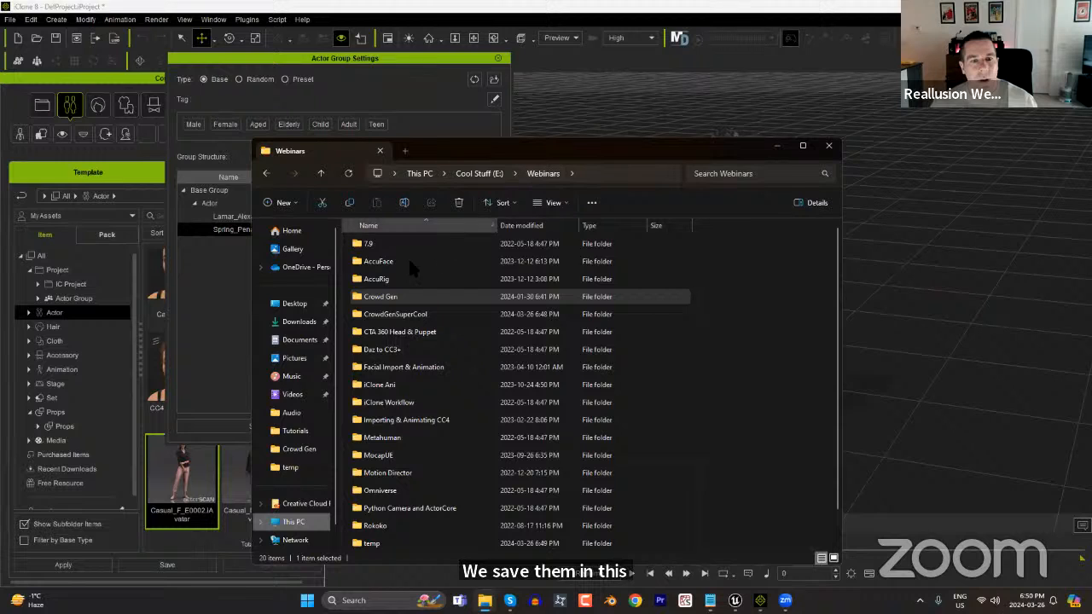
double_click(388, 314)
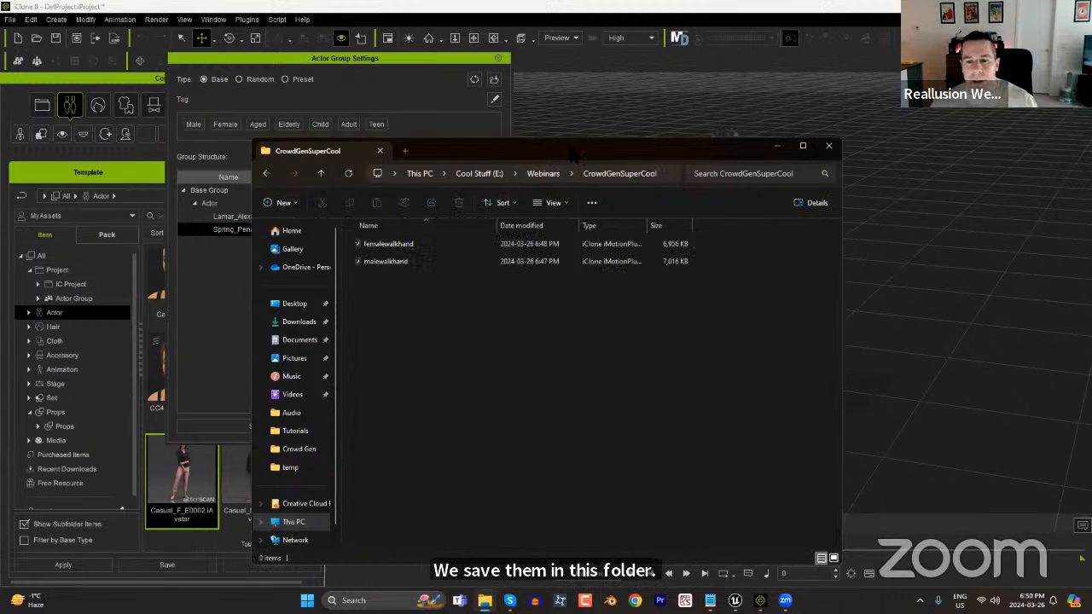
drag(572, 154, 799, 389)
Apply the femalewalkhand motion to the woman and the malewalkhand motion to the man, and close the folder window.
drag(615, 479, 630, 273)
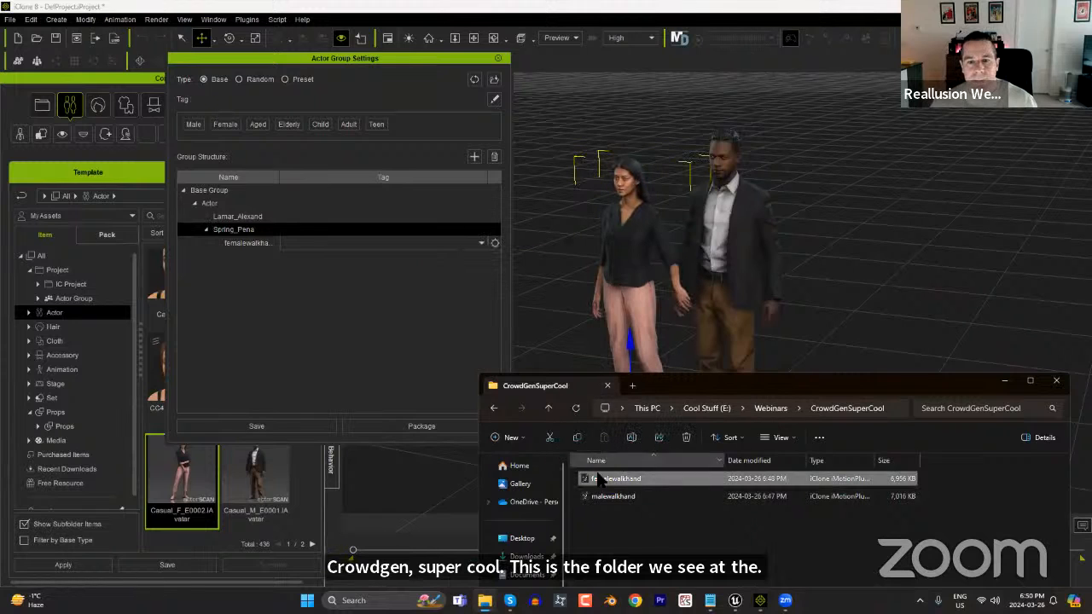
drag(612, 497, 729, 260)
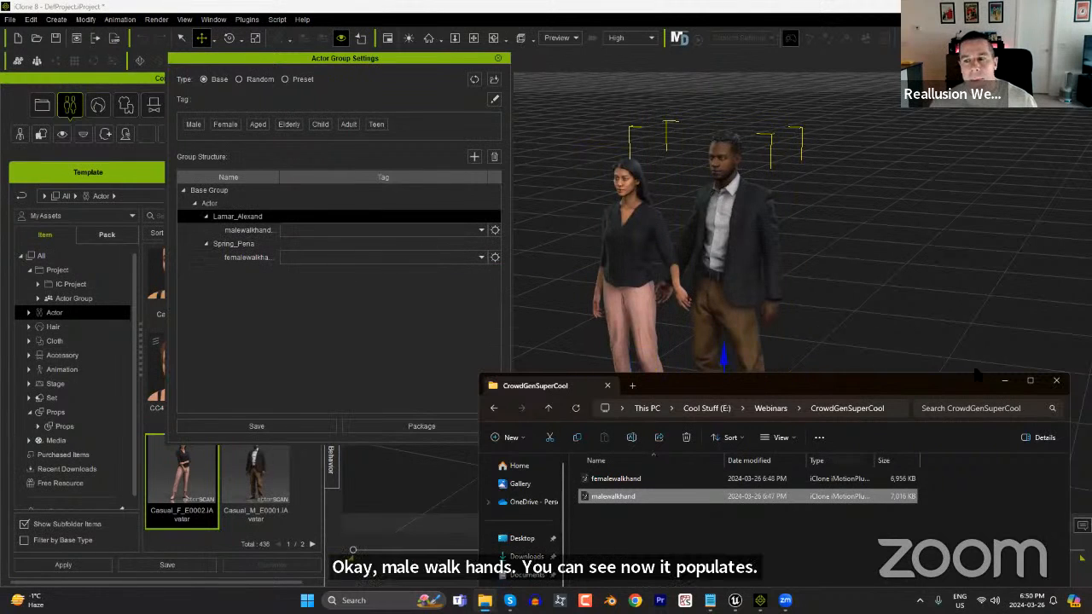
click(1057, 384)
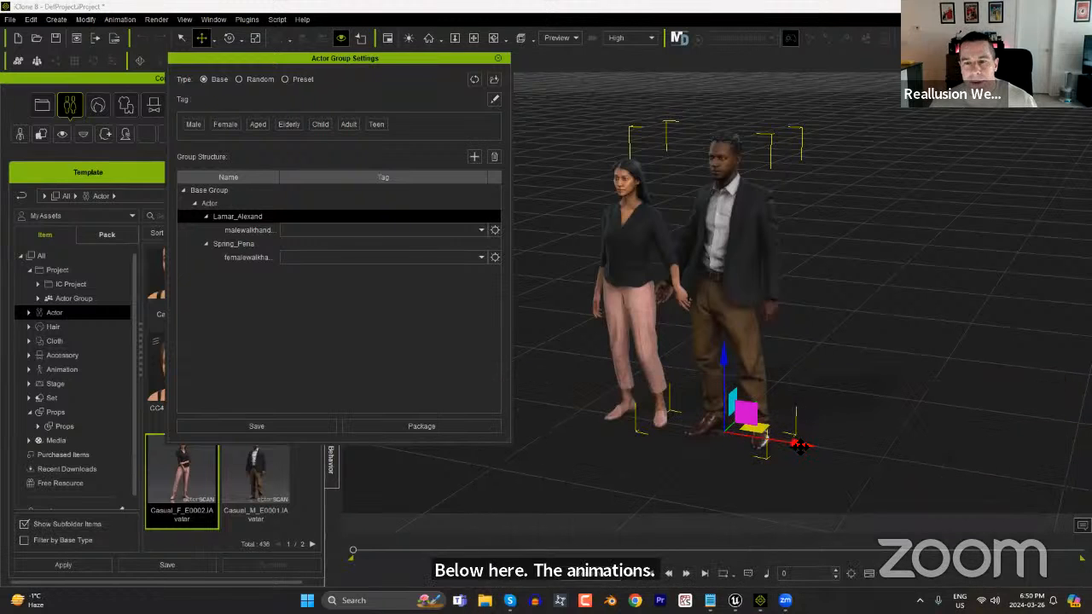
Adjust the man's sideways position so that his hand meets the woman's hand.
right_drag(684, 293, 728, 369)
drag(812, 411, 797, 414)
right_drag(674, 361, 849, 373)
drag(749, 431, 760, 430)
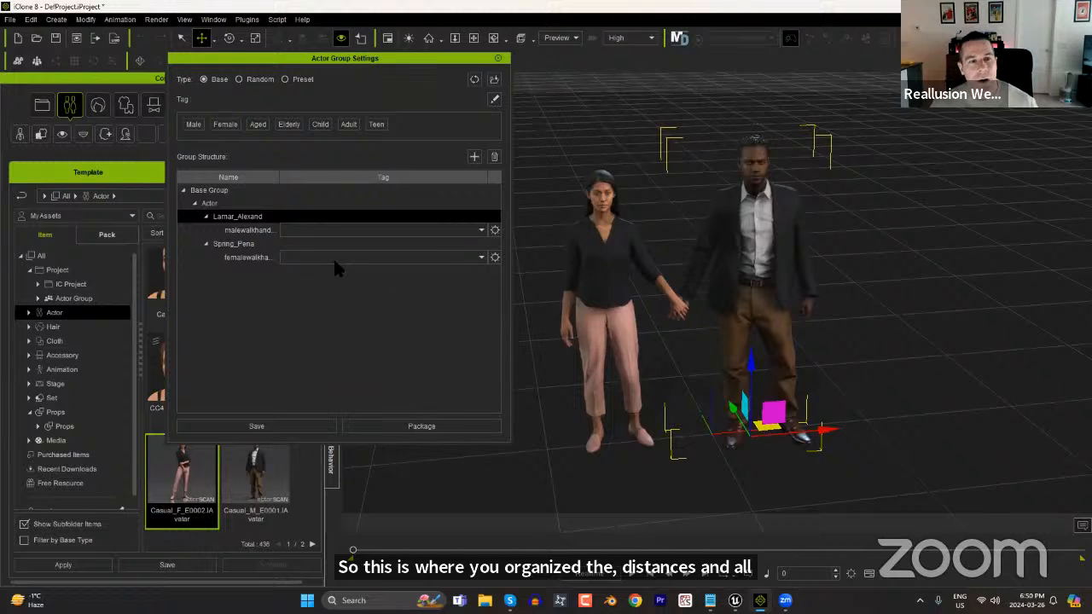
Tag the malewalkhand motion as Male and the femalewalkhand motion as Female.
click(481, 231)
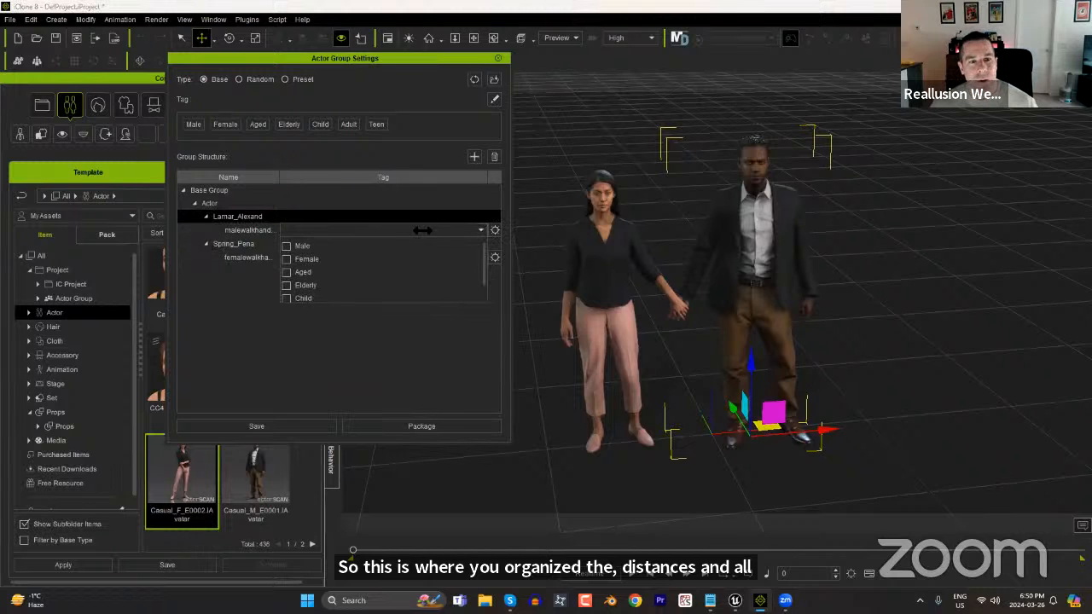
click(286, 246)
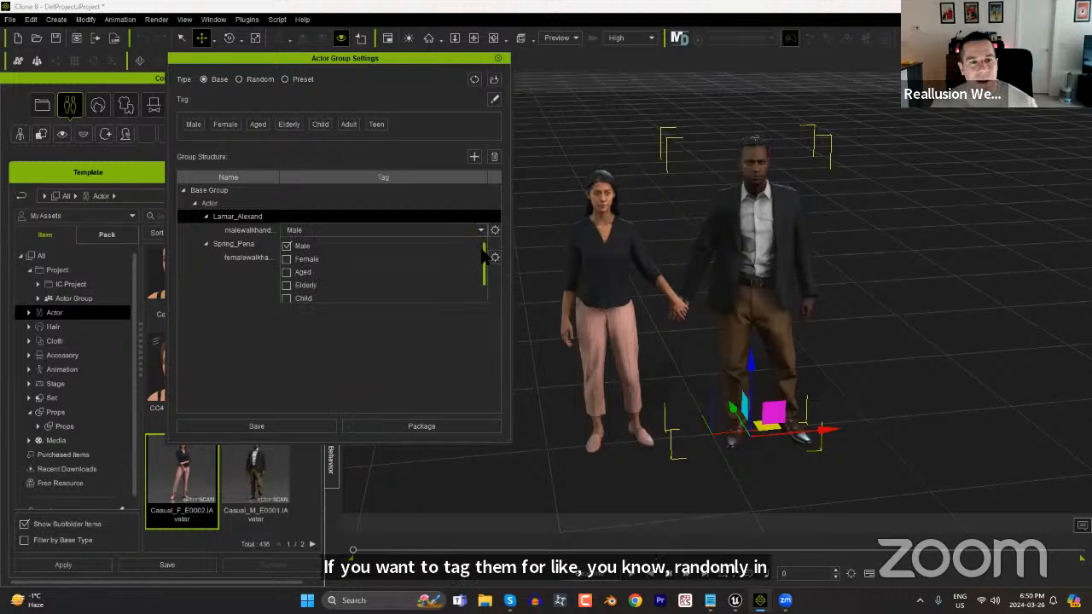
click(262, 331)
click(480, 257)
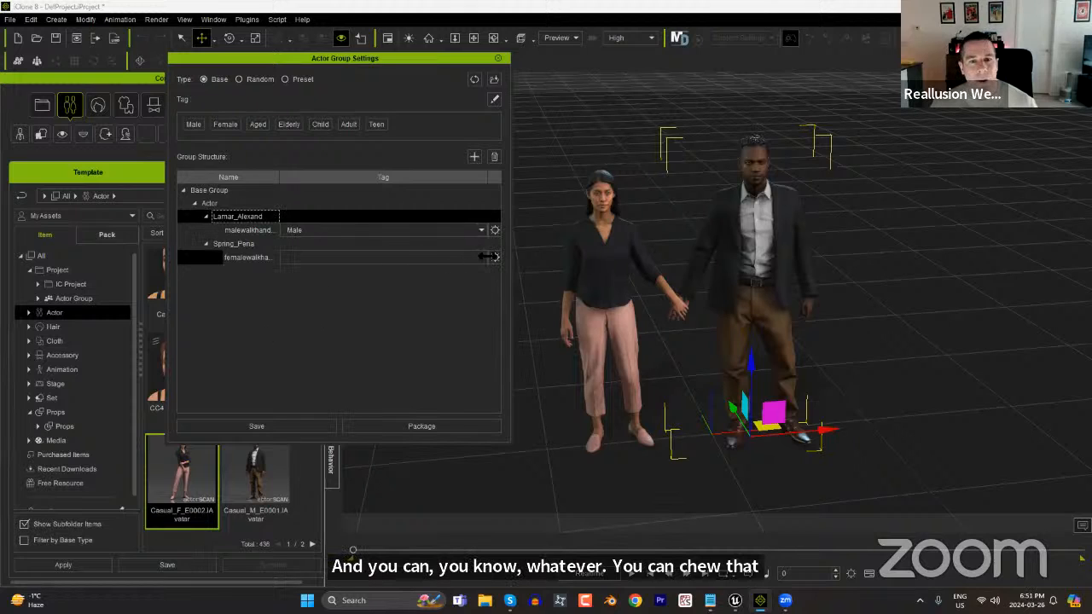
click(288, 287)
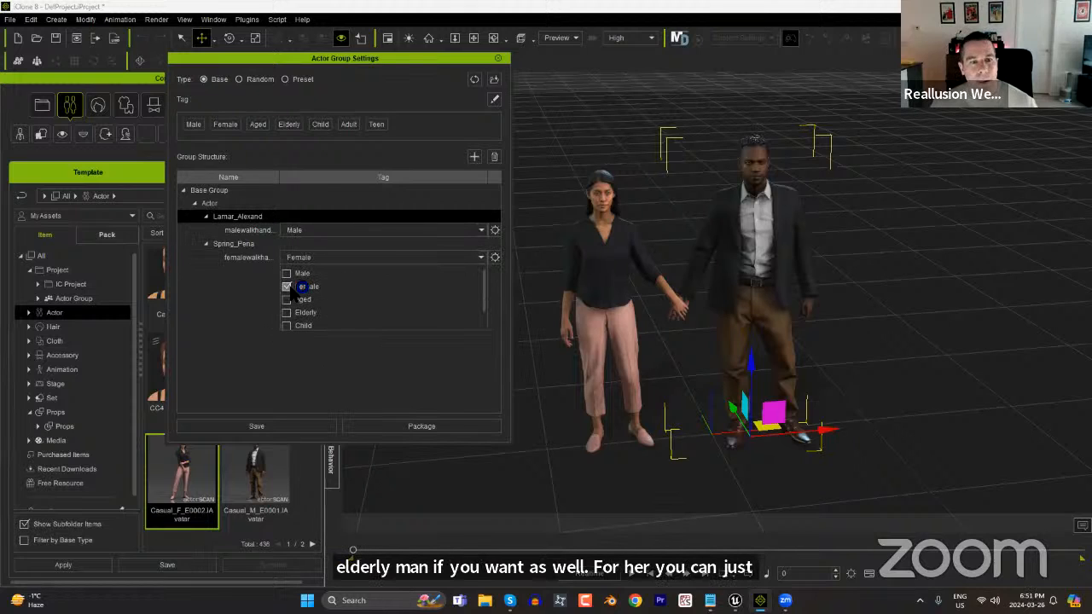
Save the tagged actor group with its motions as "couple walking", overwriting the existing file.
click(280, 428)
double_click(175, 124)
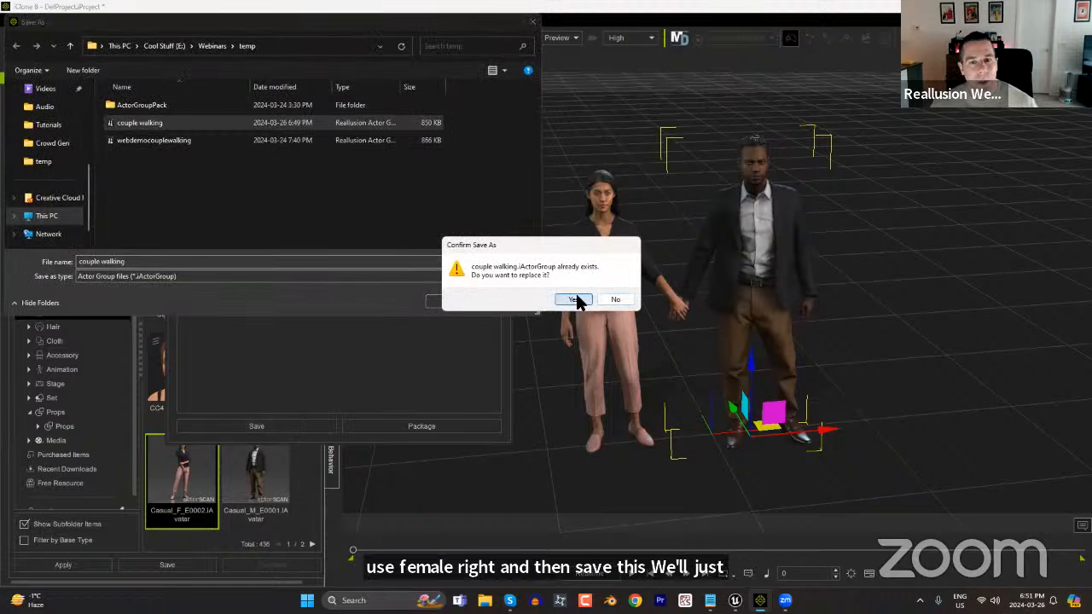
click(574, 300)
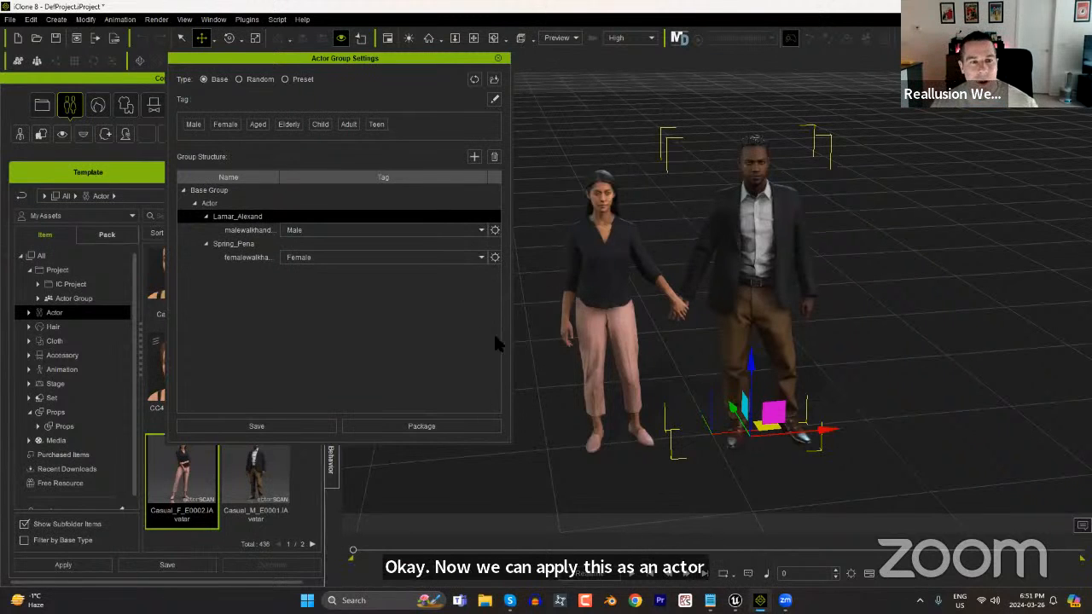
Close the actor group settings and start a new project.
click(498, 58)
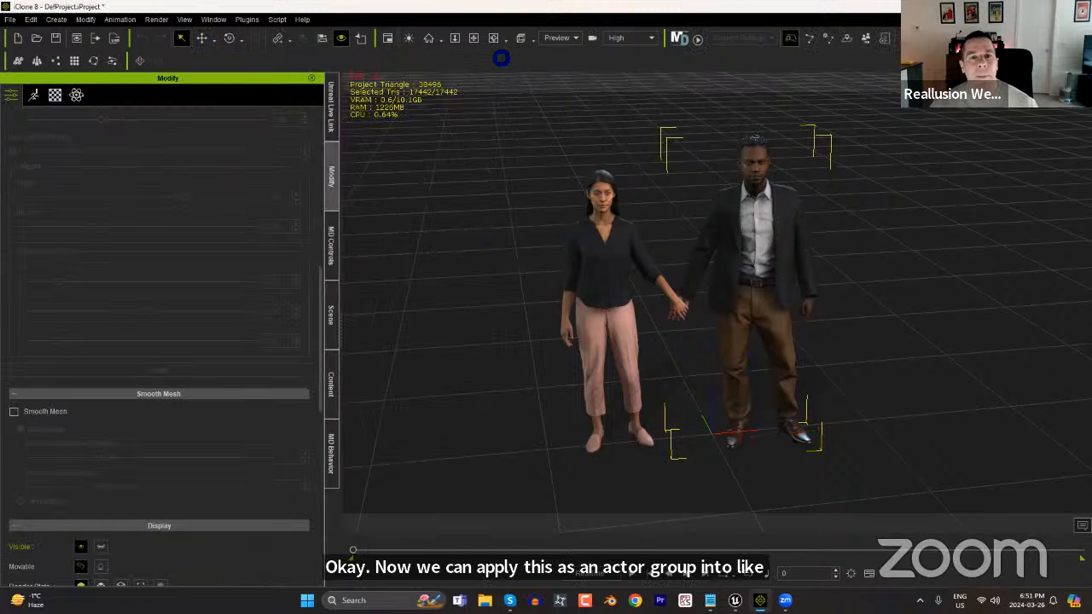
click(17, 38)
click(546, 330)
Switch to the Unreal Editor with the Main level and close the Message Log.
mouse_move(734, 600)
click(793, 546)
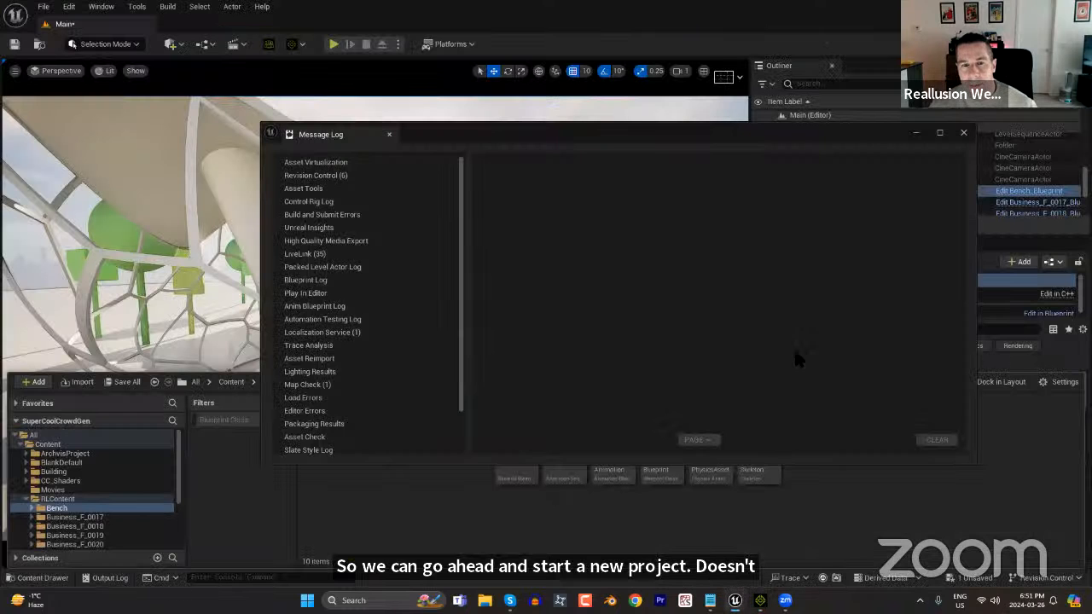
click(963, 133)
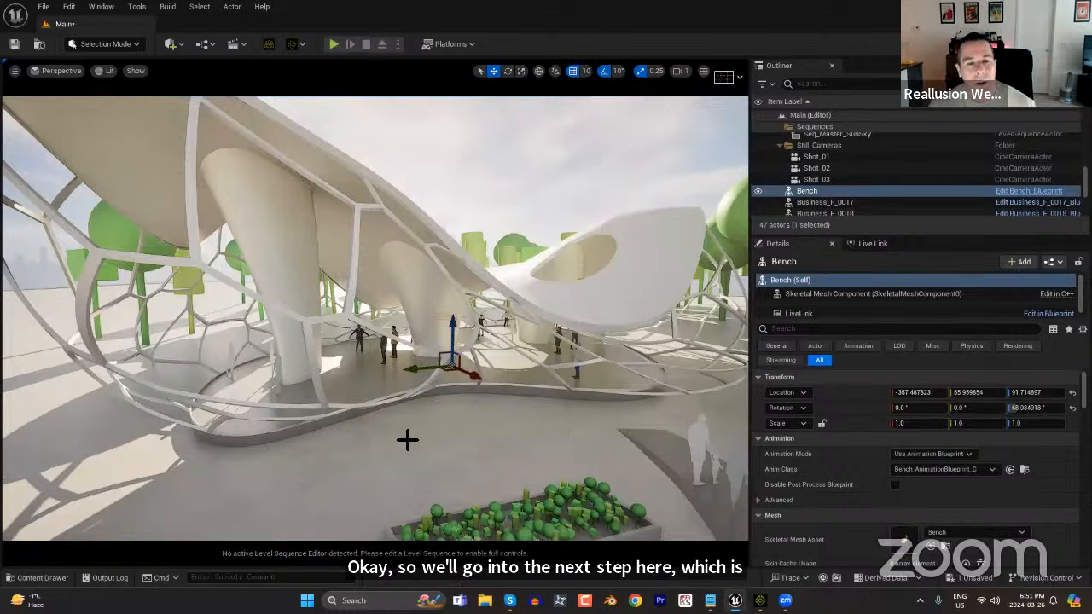
Open the level sequence RLSequence_2024_03_26-18_41_41 from the RLLevelSequences content folder in Sequencer.
scroll(464, 468, up, 8)
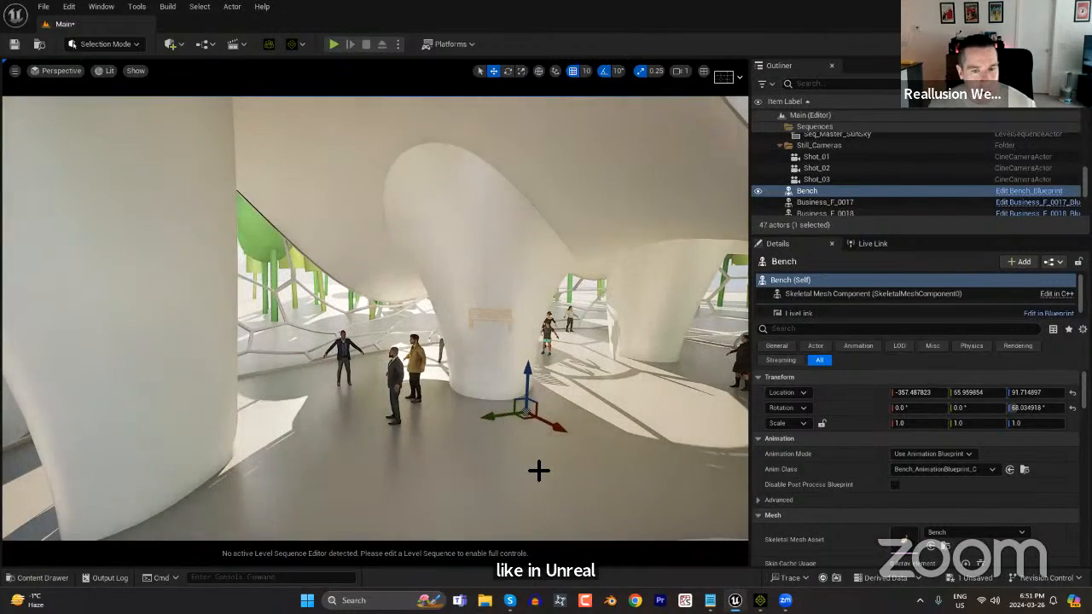
mouse_move(547, 454)
alt+mouse_down()
mouse_move(563, 434)
mouse_move(640, 418)
mouse_move(512, 425)
mouse_move(546, 454)
alt+mouse_up()
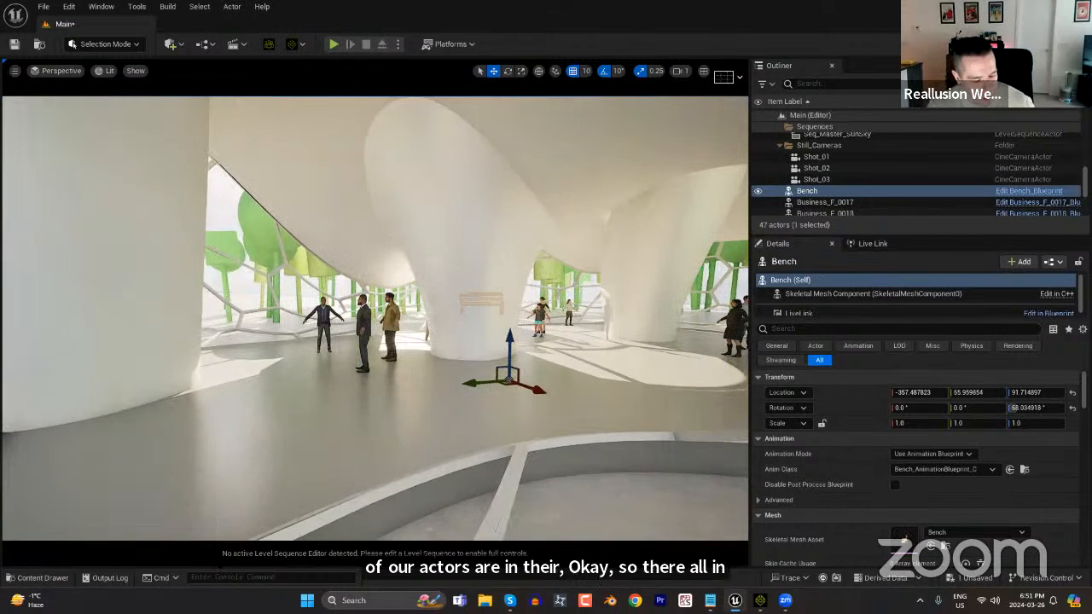
key(ctrl+space)
drag(181, 495, 176, 550)
click(85, 536)
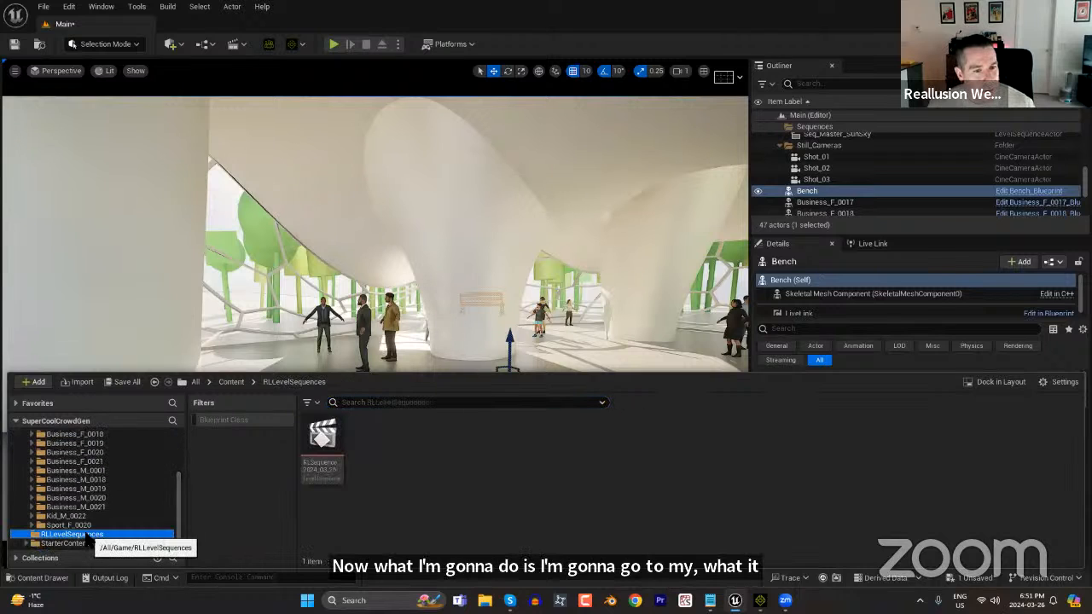
double_click(321, 436)
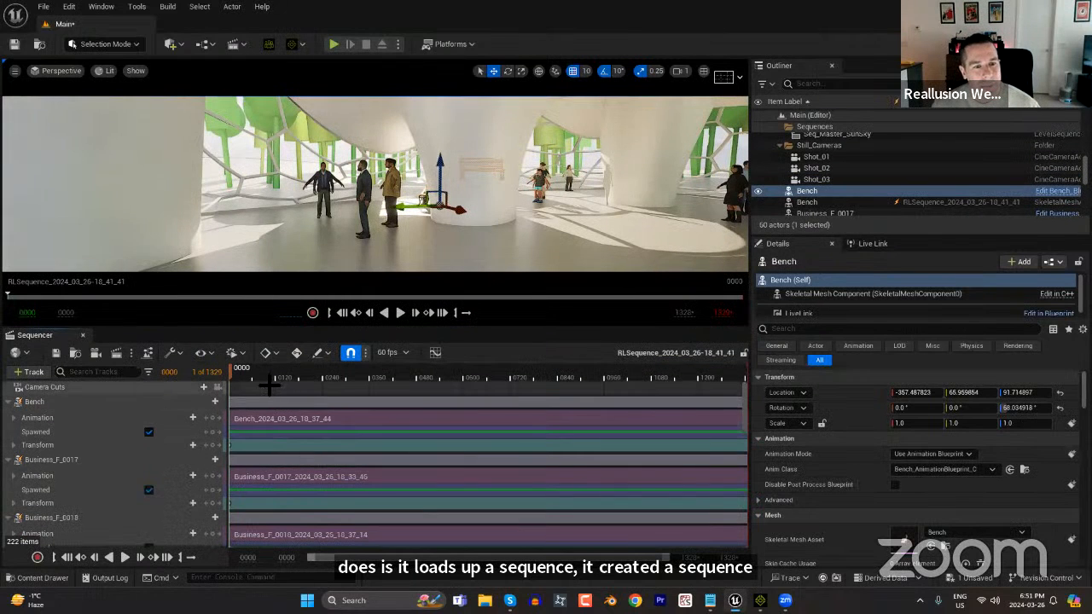
Scrub through the level sequence to preview the crowd animation and inspect the spawnable Business_F_0017 track.
click(280, 377)
drag(286, 381, 486, 378)
drag(429, 356, 220, 374)
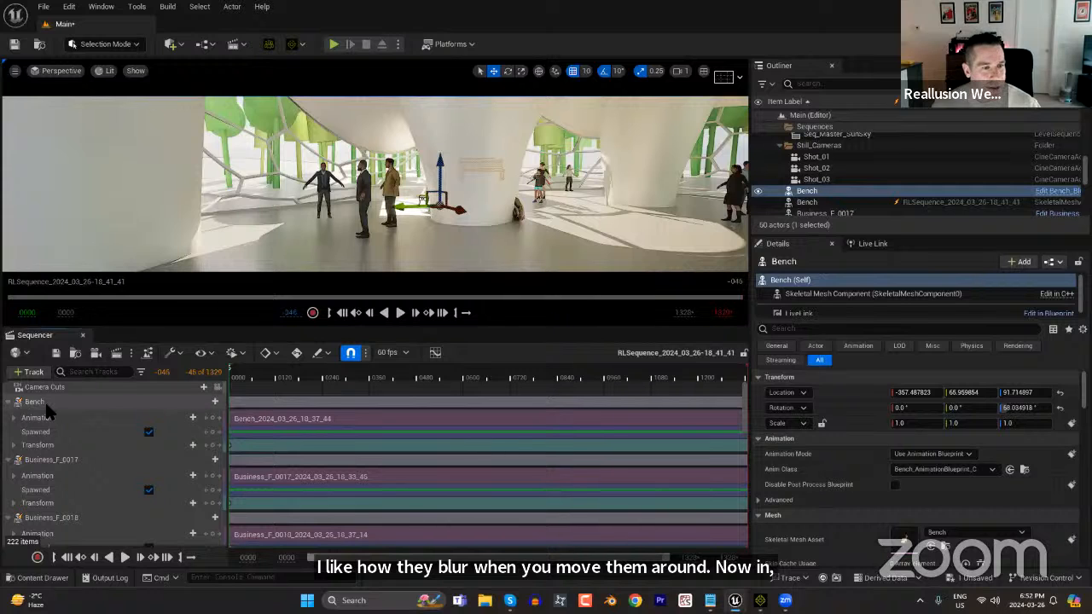
click(56, 460)
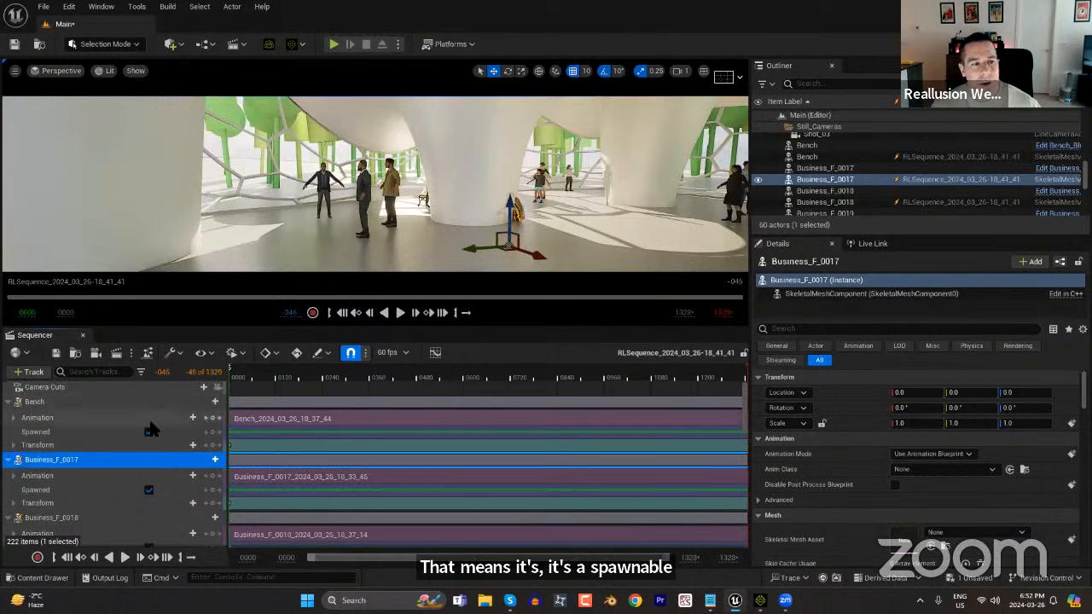
mouse_move(298, 378)
mouse_down()
mouse_move(232, 370)
mouse_move(362, 367)
mouse_move(299, 369)
mouse_up()
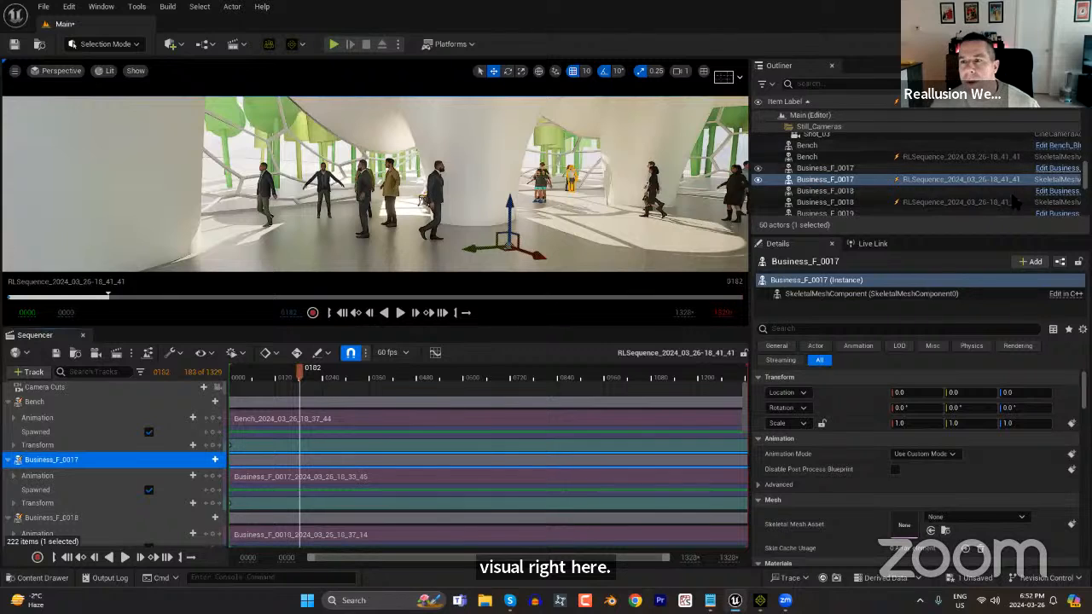
Delete the non-sequence duplicates of Business_F_0017 through Business_F_0021, Business_M_0001 and Business_M_0018 from the level, keeping the sequence-spawned actors.
click(913, 169)
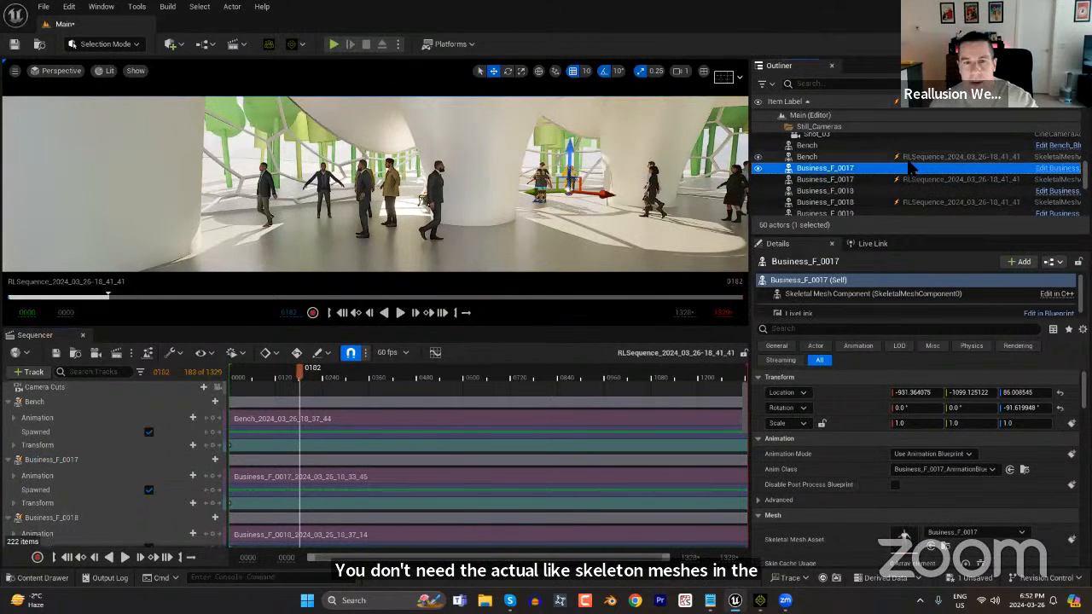
key(Escape)
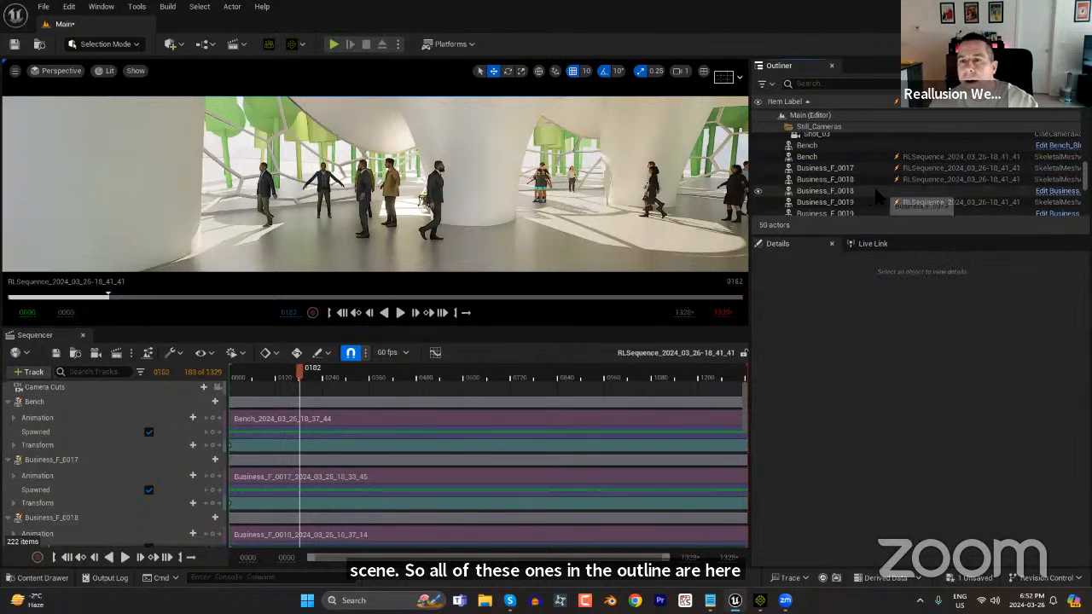
click(878, 190)
key(Delete)
click(910, 192)
key(Delete)
click(887, 212)
key(Delete)
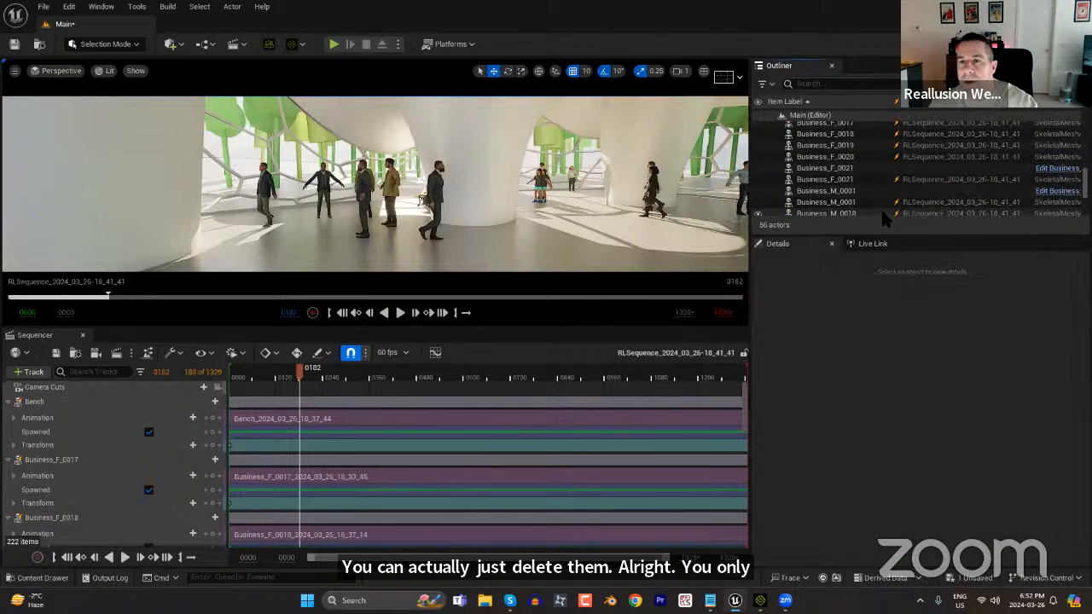
click(907, 181)
key(Delete)
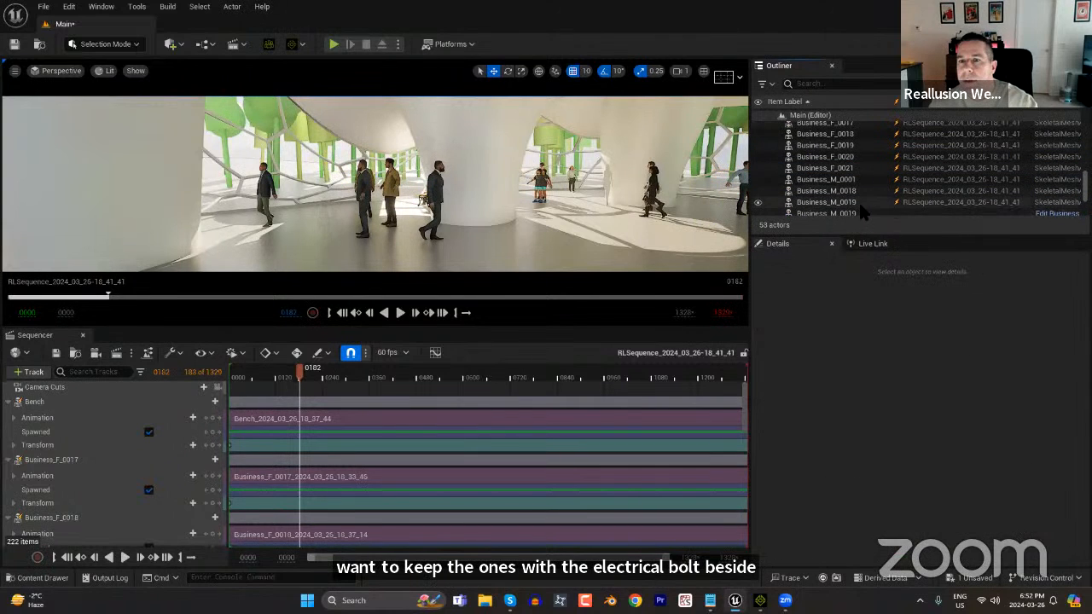
Delete the non-sequence duplicates of Business_M_0019, Business_M_0020 and Business_M_0021 from the level.
click(896, 175)
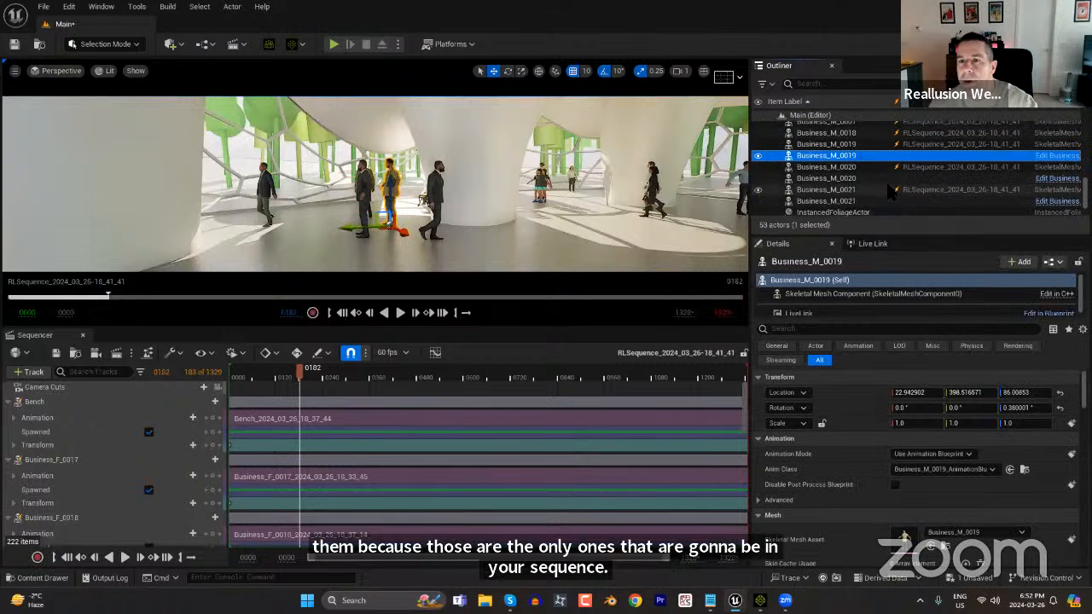
key(Delete)
click(876, 157)
key(Delete)
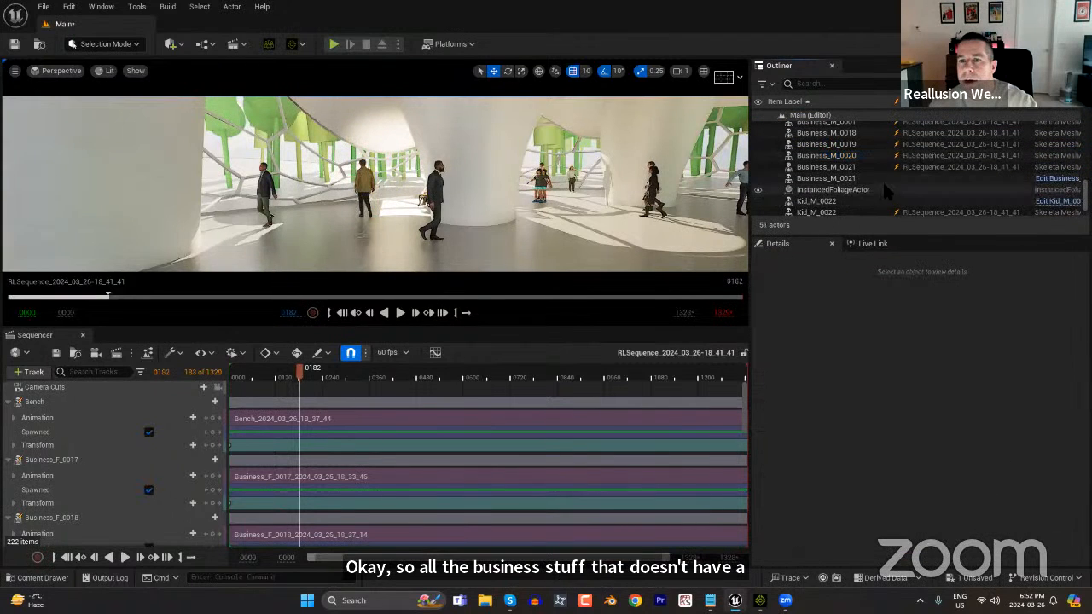
click(897, 179)
key(Delete)
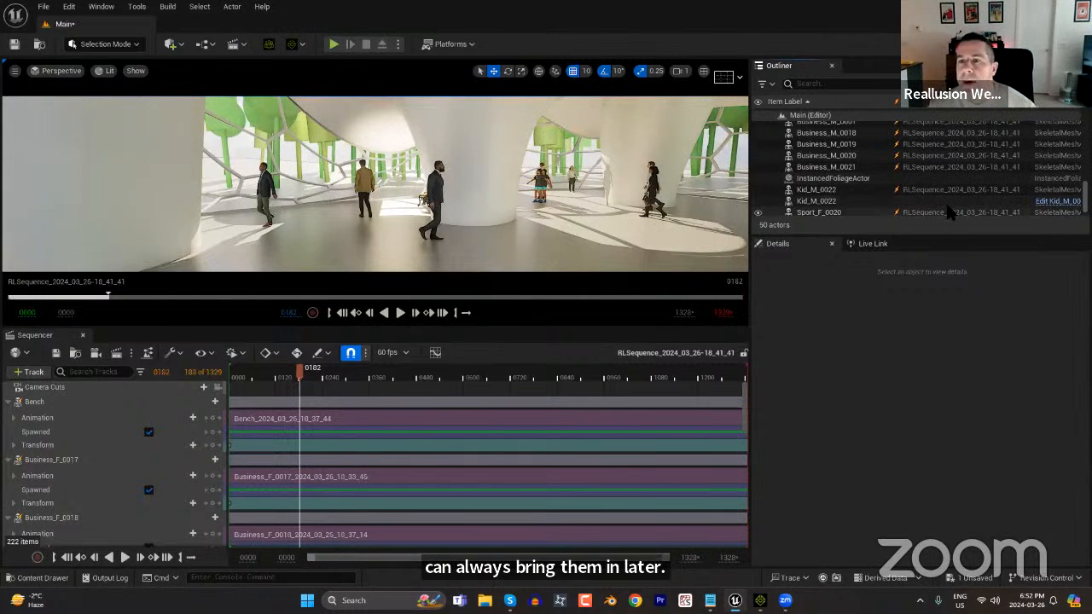
Delete the non-sequence duplicates of Kid_M_0022 and Sport_F_0020 from the level.
click(952, 201)
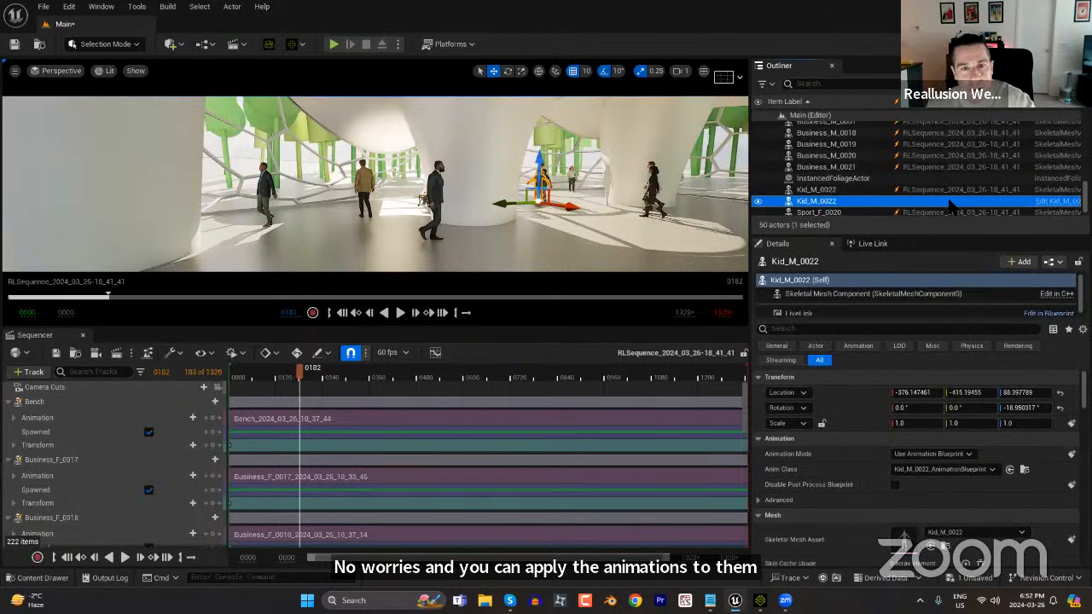
key(Delete)
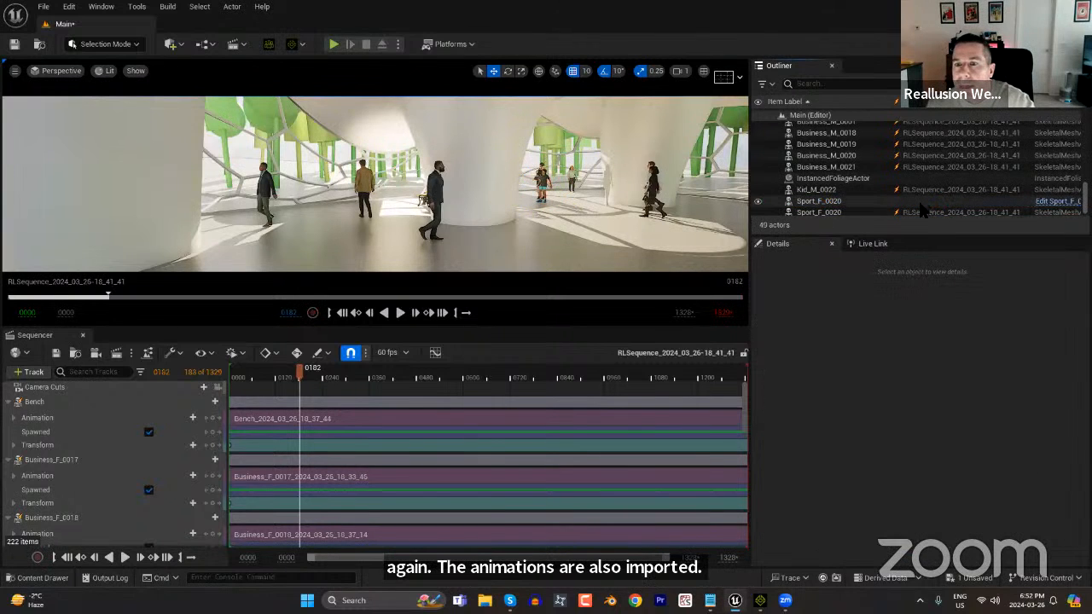
click(920, 205)
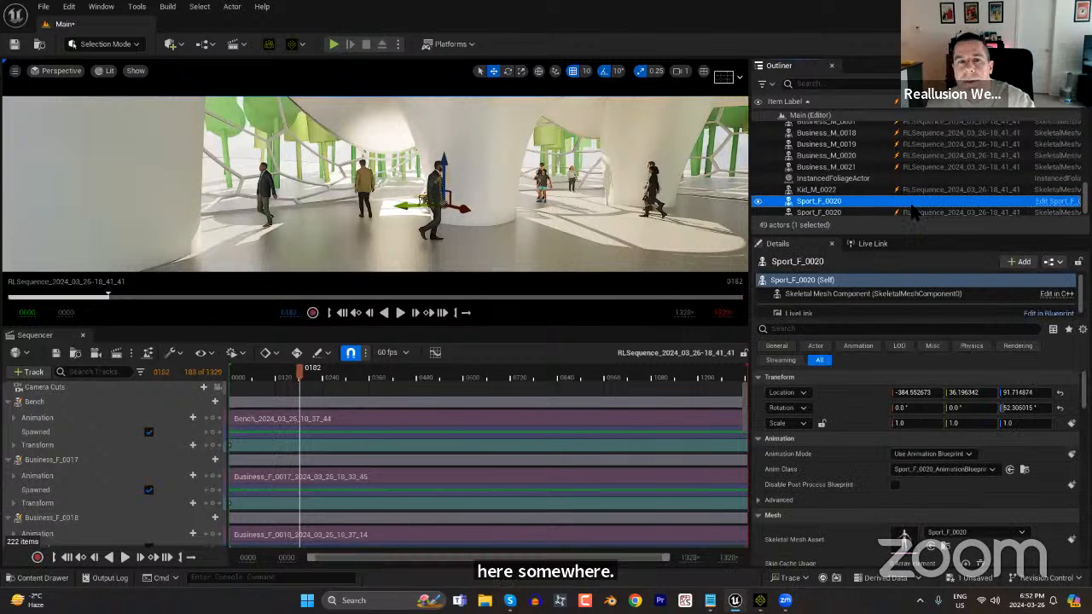
key(Delete)
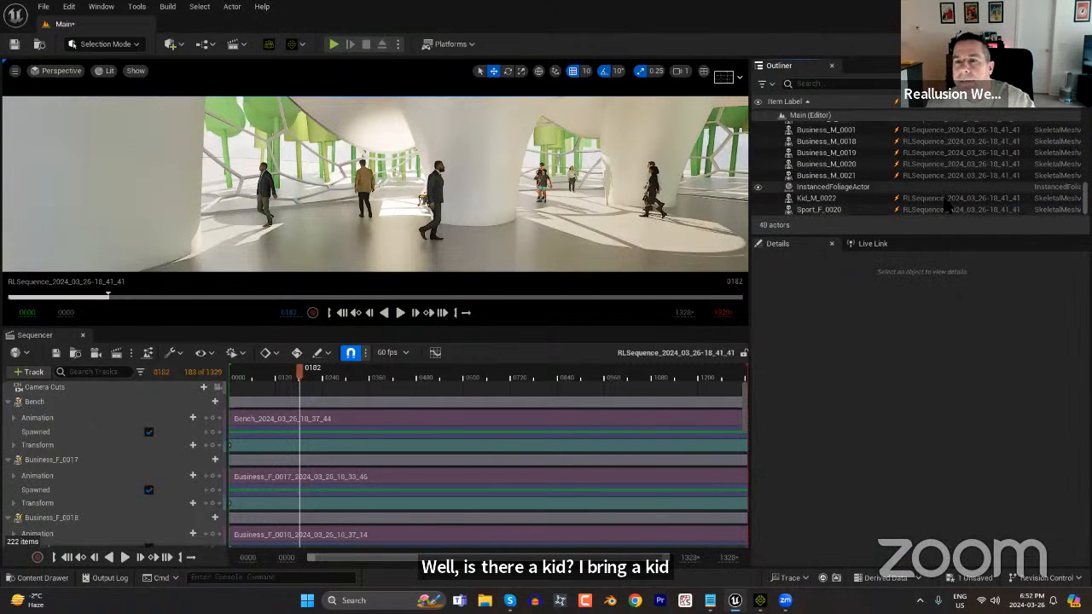
Delete the floating non-sequence Bench from the scene and scrub through the sequence to check the crowd motion.
drag(347, 380, 457, 389)
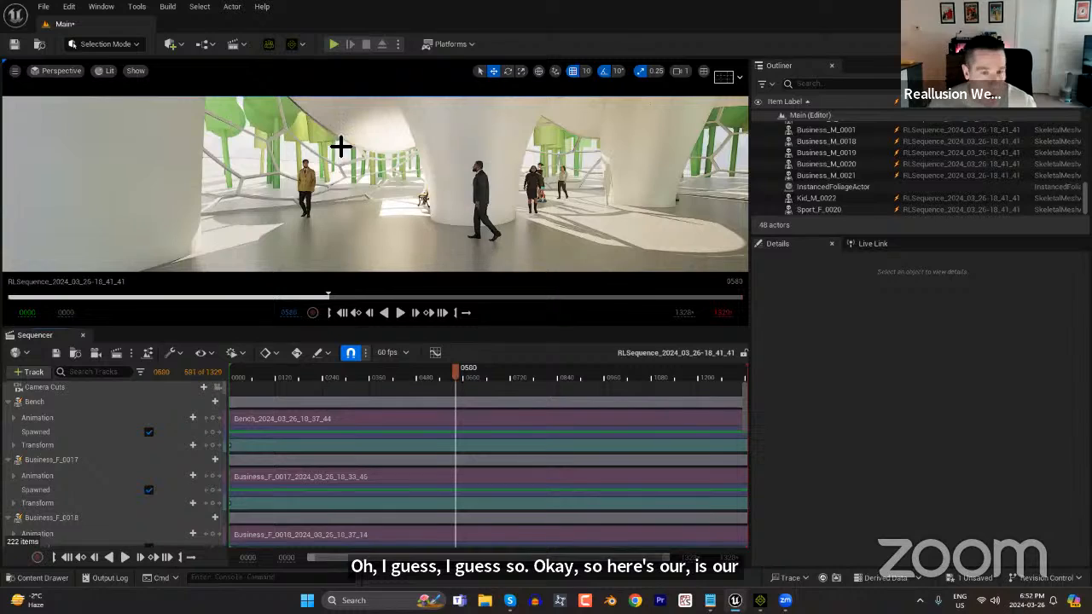
right_drag(352, 147, 214, 222)
scroll(527, 208, up, 4)
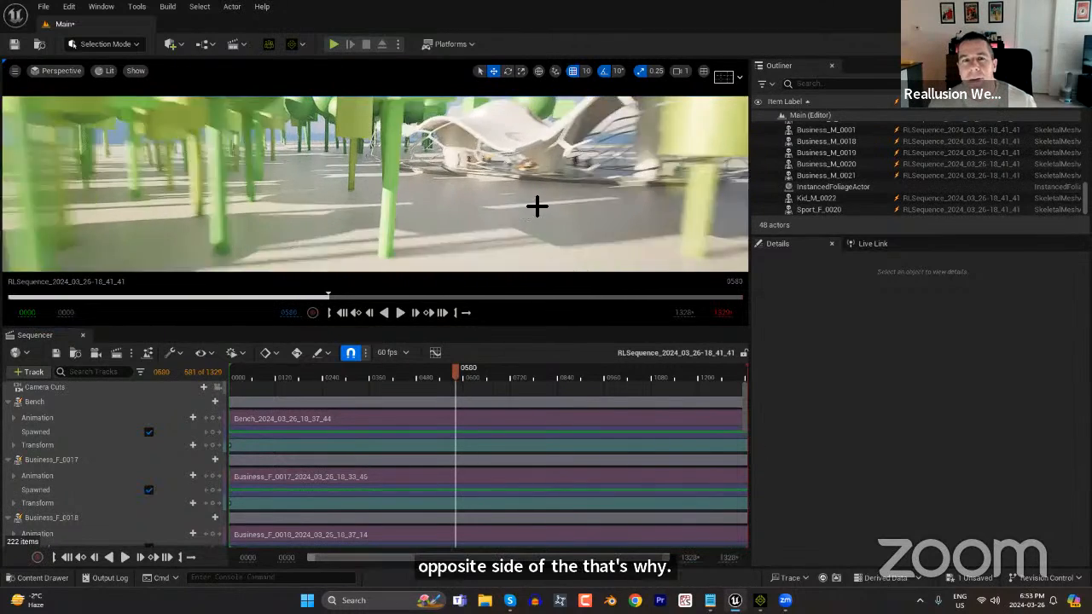
right_drag(528, 208, 532, 138)
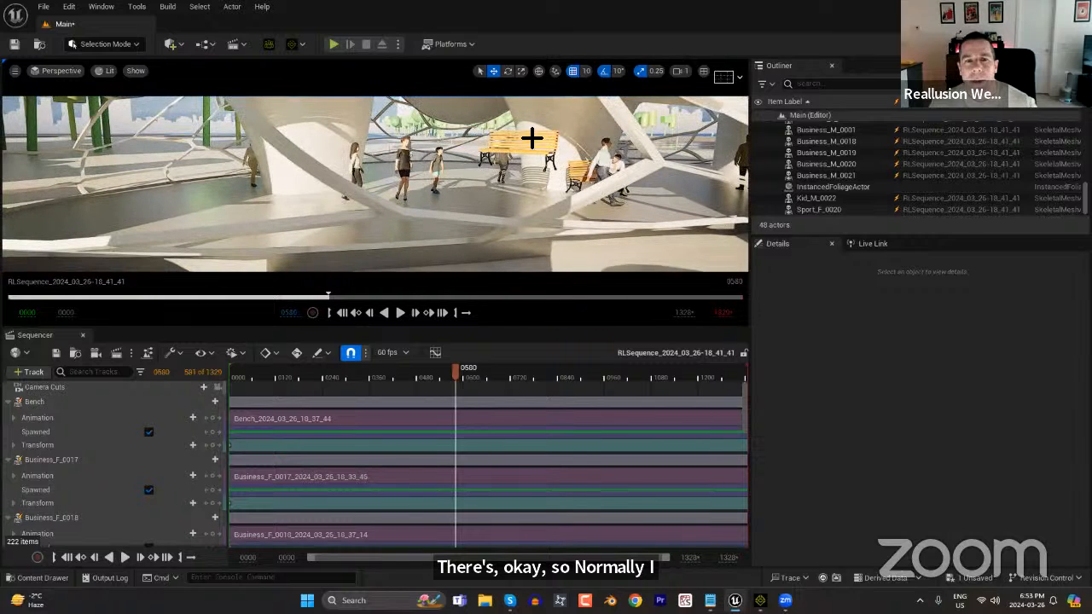
click(523, 149)
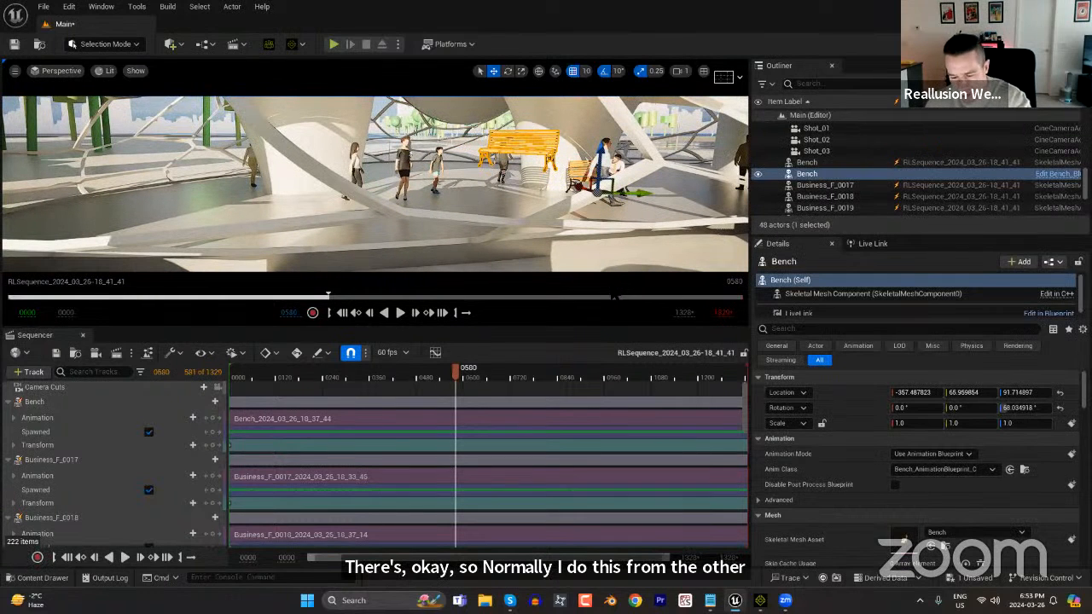
key(Delete)
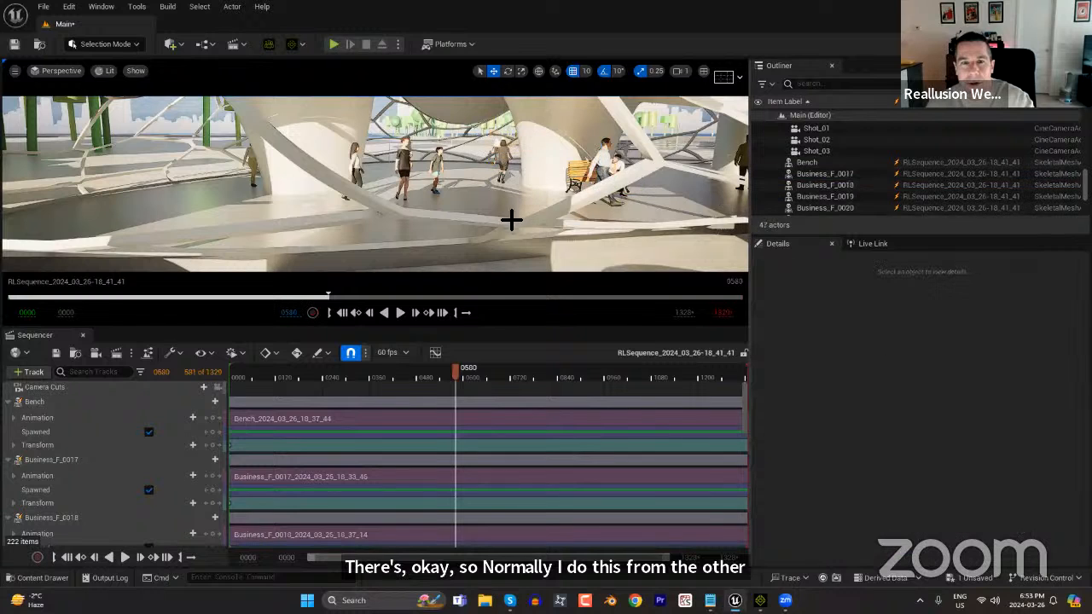
drag(369, 378, 652, 397)
drag(584, 411, 203, 402)
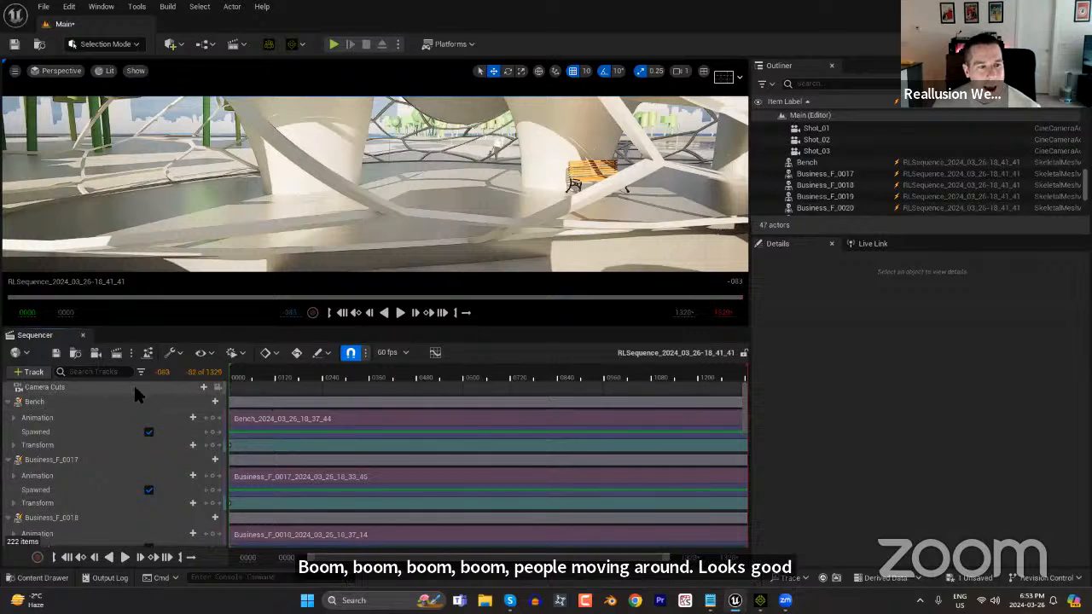
click(31, 372)
mouse_move(54, 392)
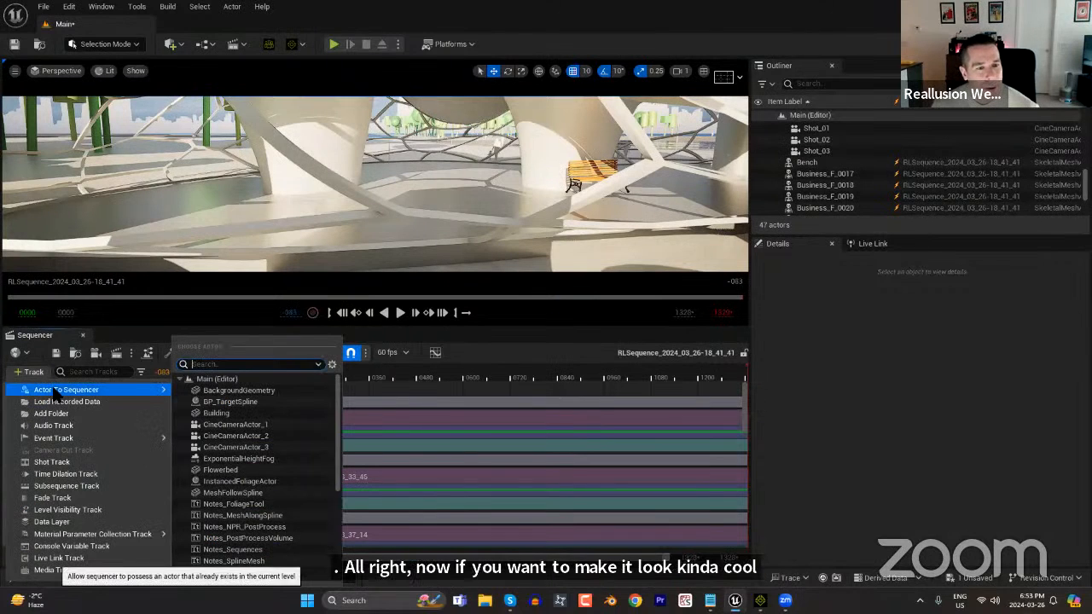
text(ca)
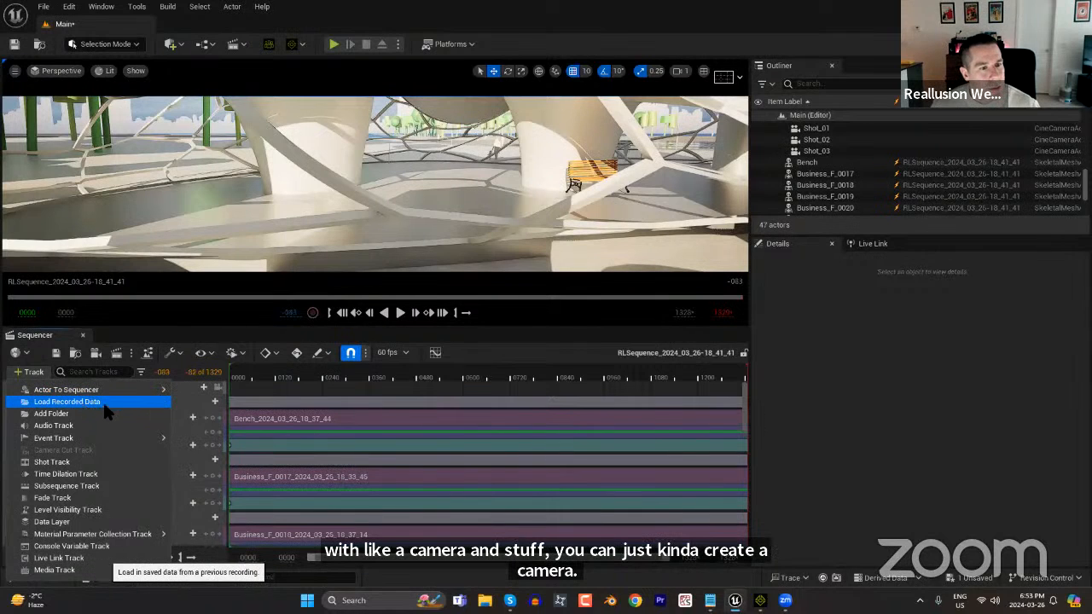
mouse_move(106, 381)
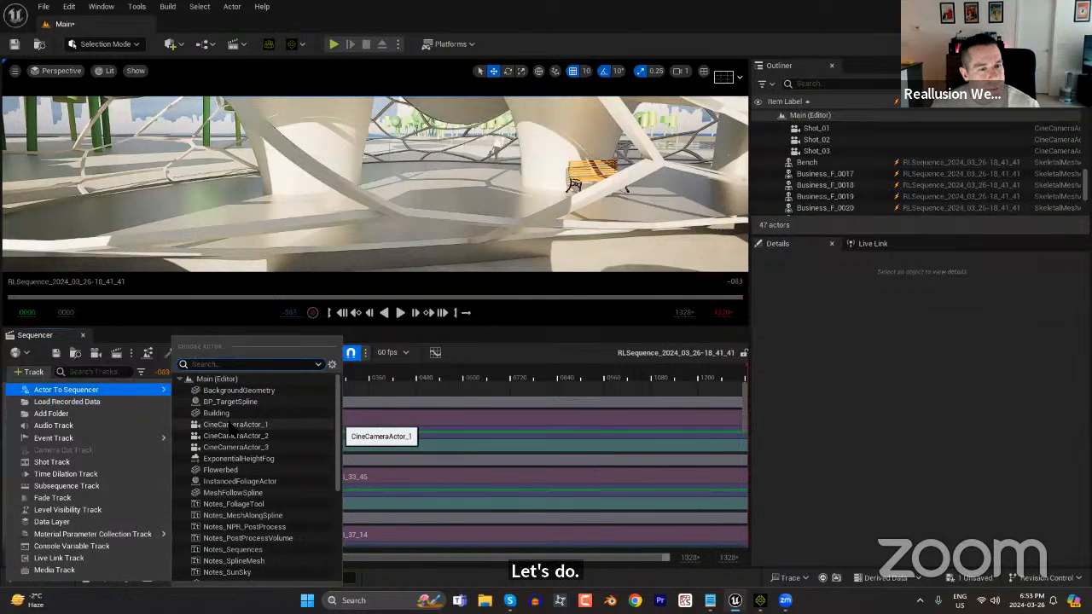
scroll(233, 431, down, 3)
scroll(232, 452, down, 3)
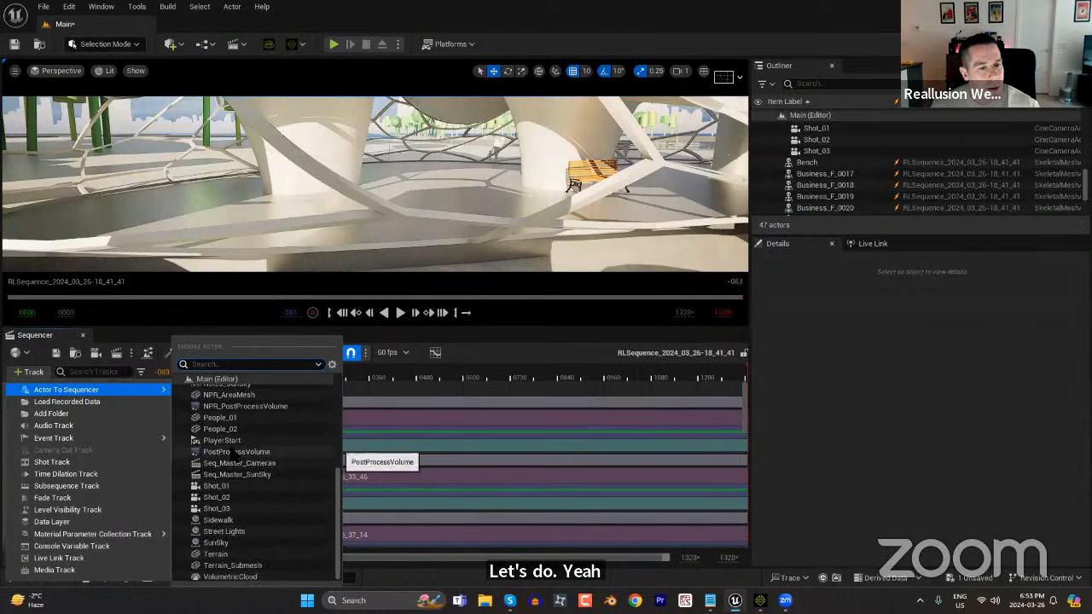
scroll(233, 461, up, 6)
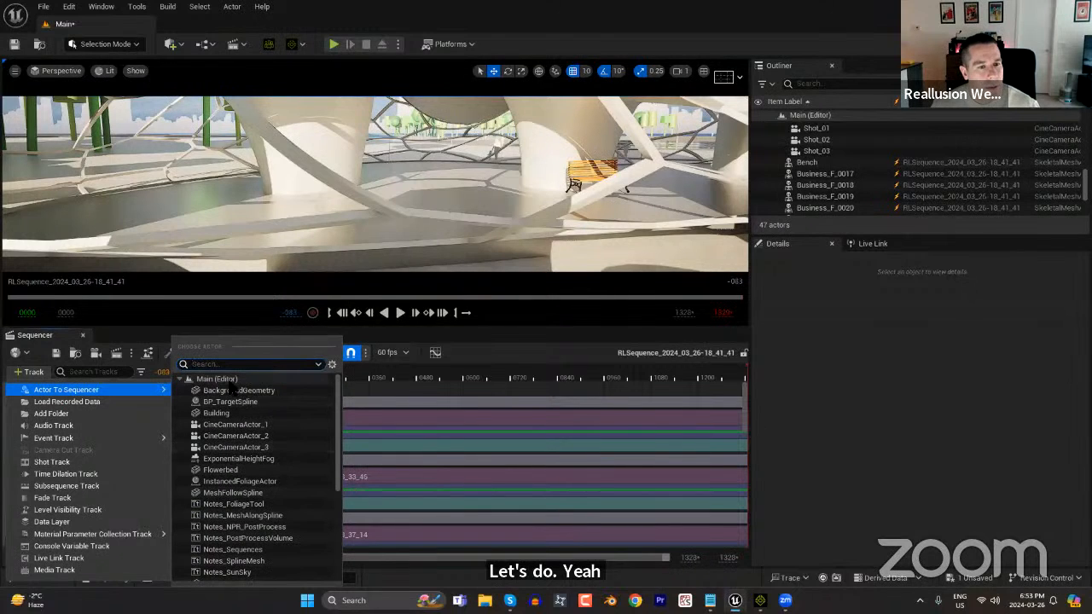
click(507, 346)
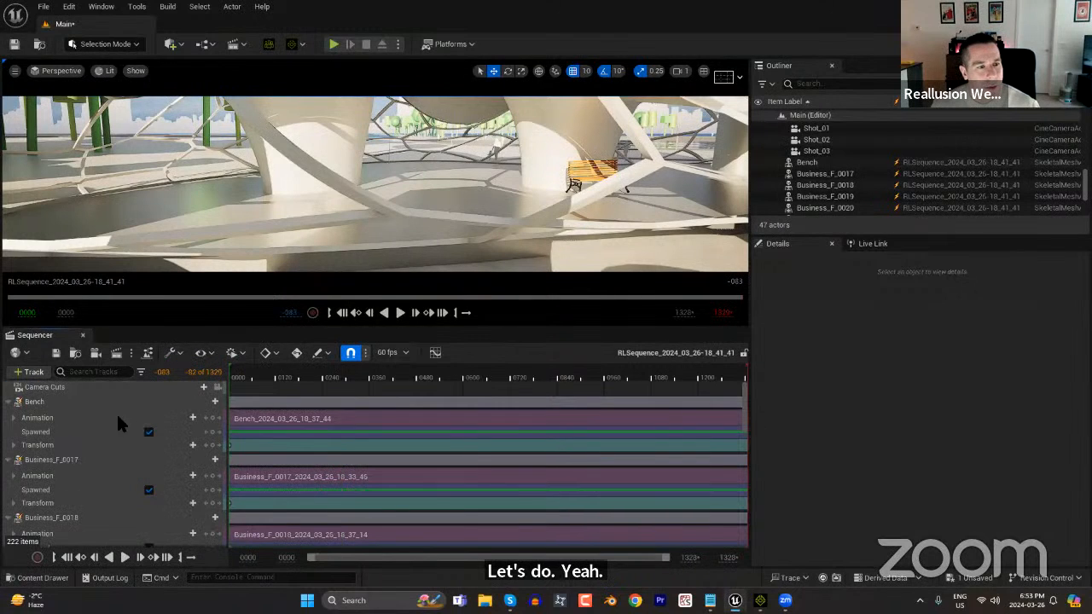
click(203, 387)
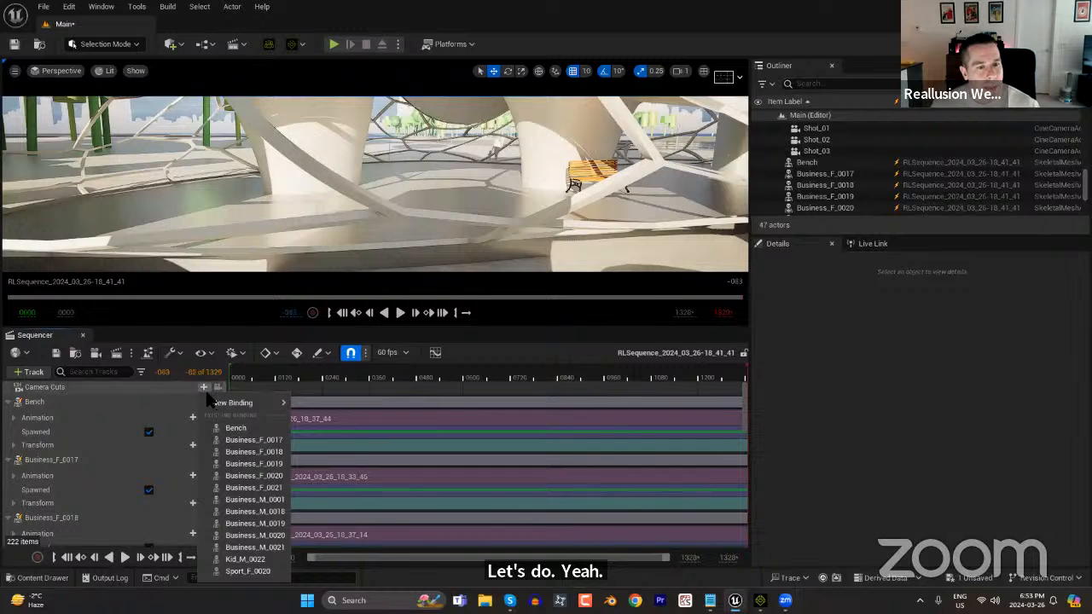
click(205, 389)
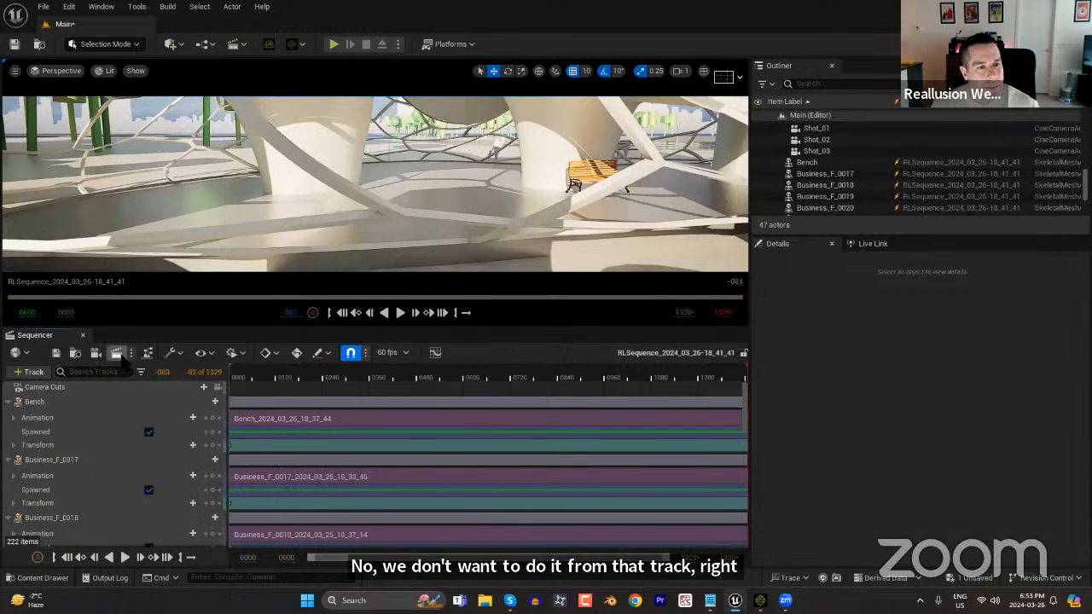
Create a new Cine Camera Actor in the sequence and pilot it in the viewport.
click(95, 353)
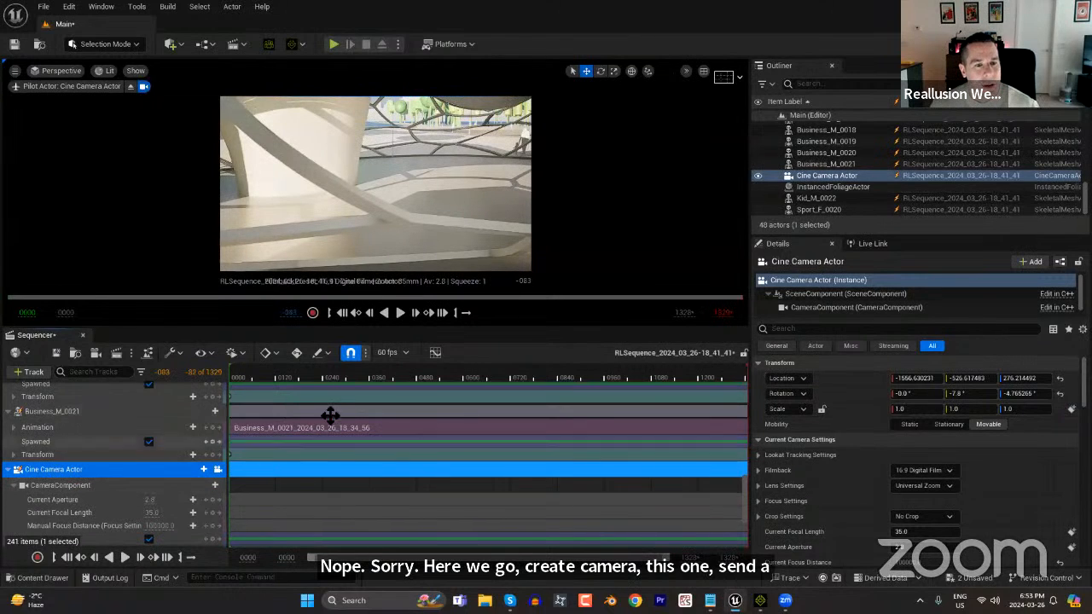
click(217, 472)
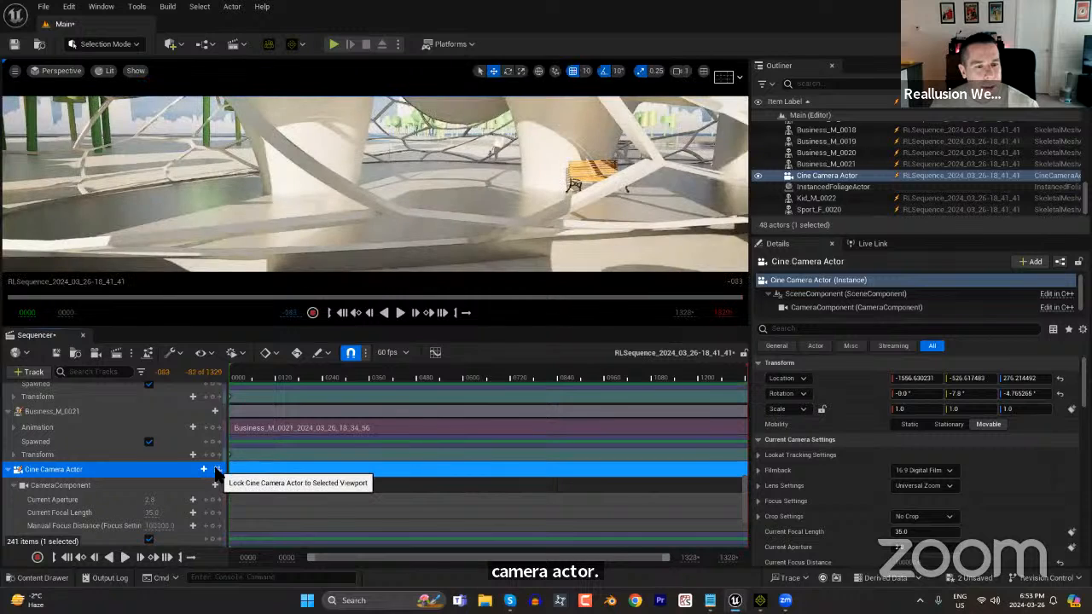
click(218, 472)
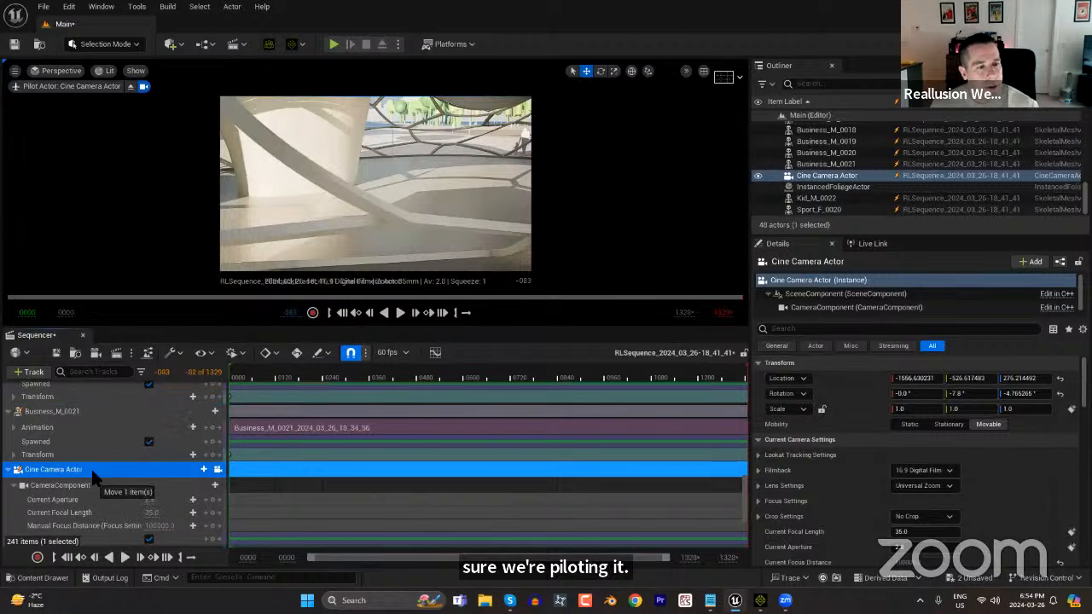
Try to key the Cine Camera Actor's transform at frame 1321 after framing the walking crowd in the unpiloted viewport.
click(218, 469)
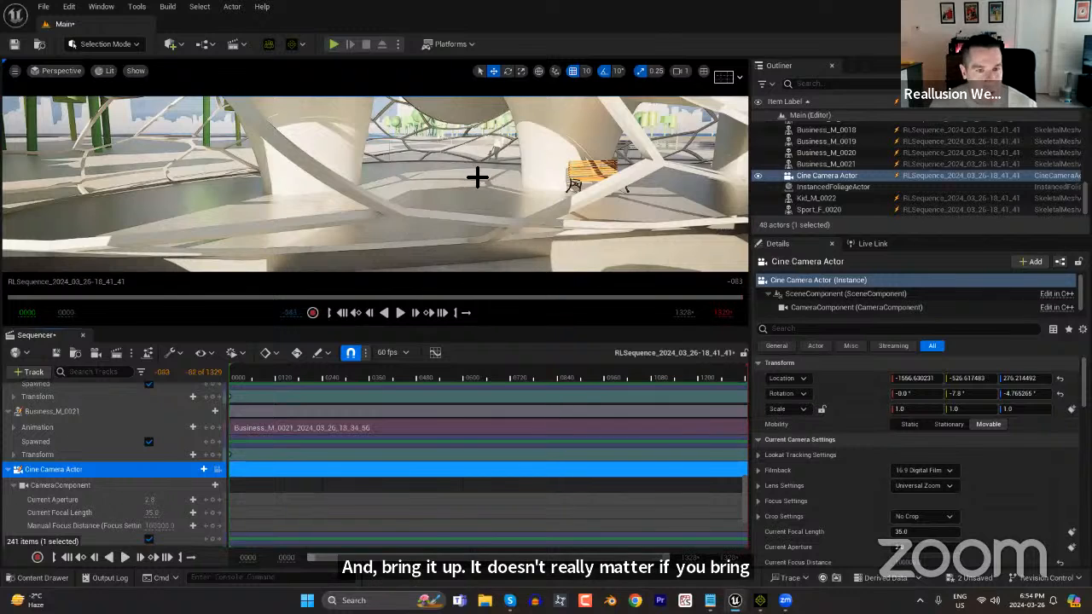
right_drag(496, 224, 427, 224)
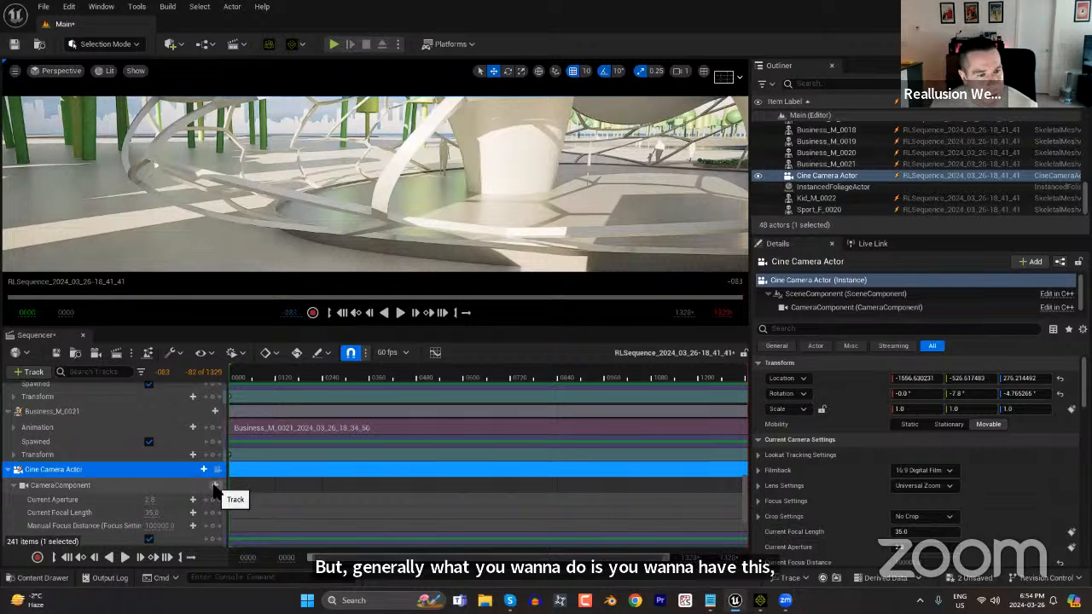
scroll(84, 507, down, 2)
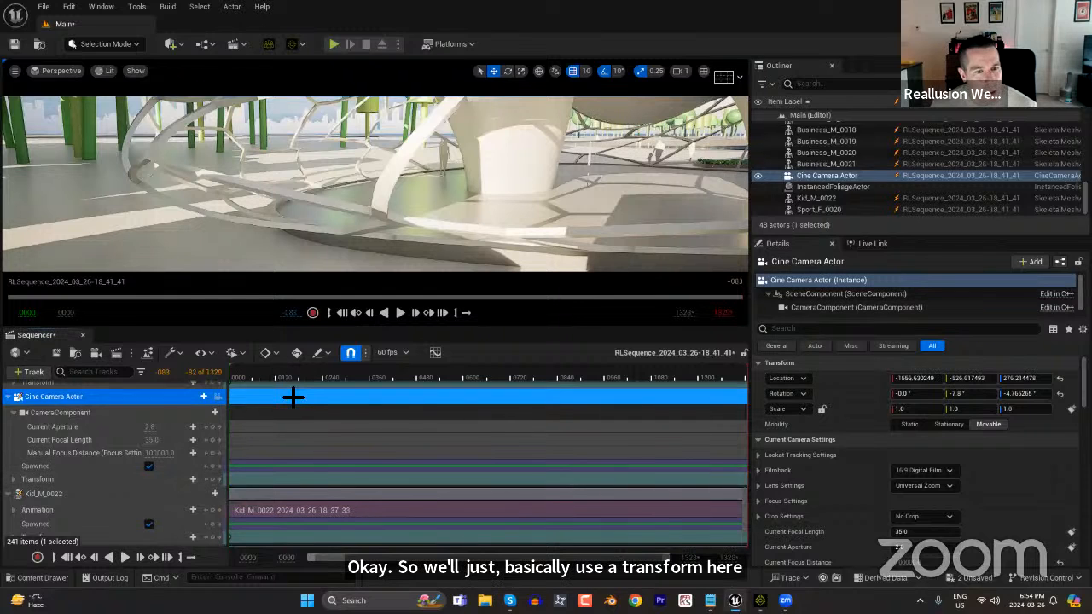
drag(300, 377, 756, 359)
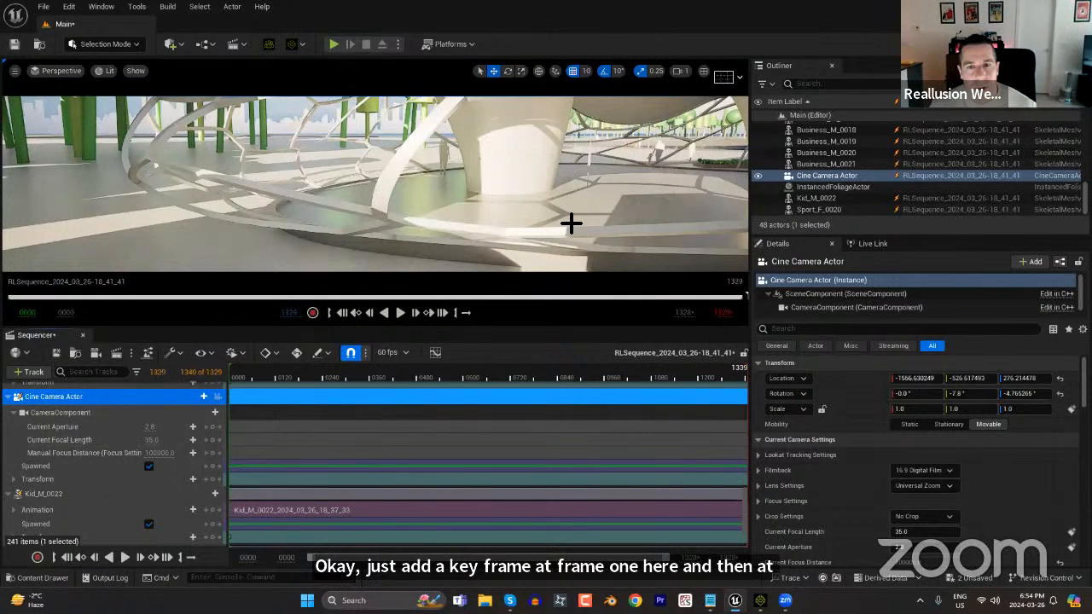
drag(740, 384, 747, 380)
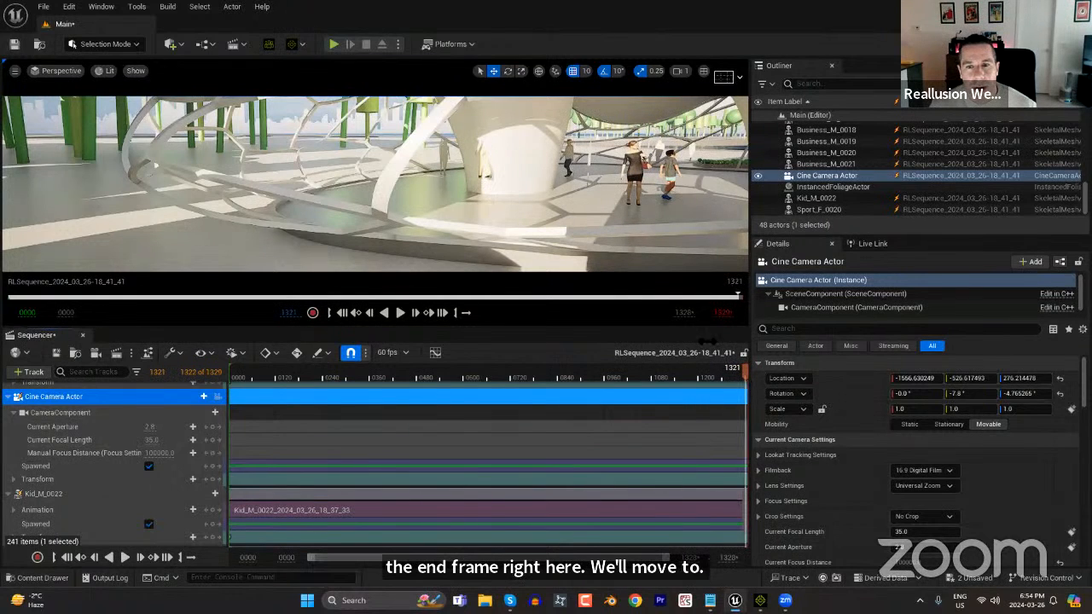
right_drag(665, 188, 599, 186)
scroll(600, 219, up, 5)
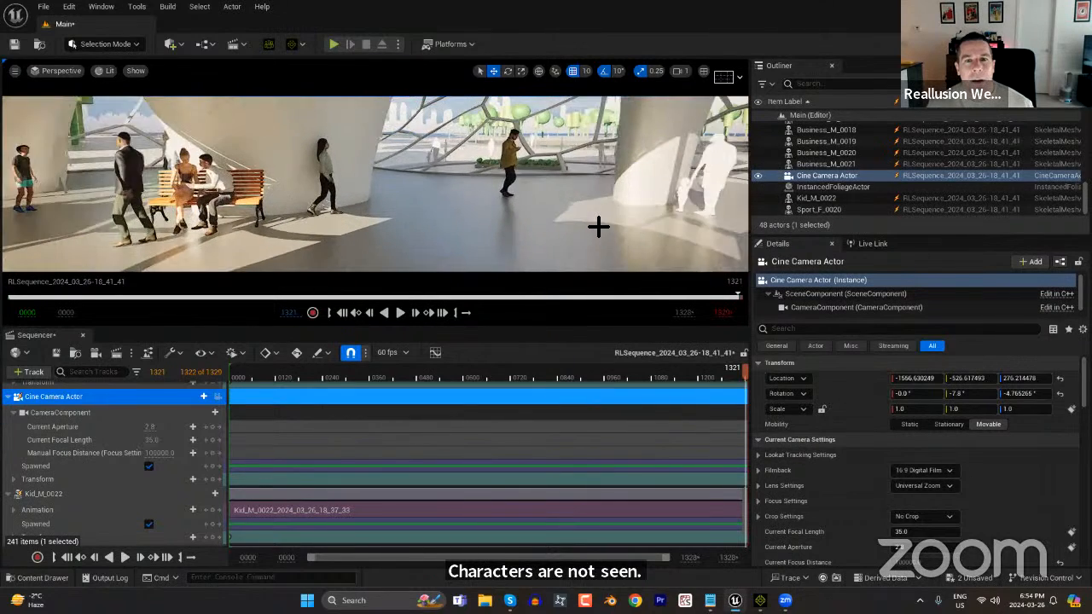
right_drag(594, 181, 561, 177)
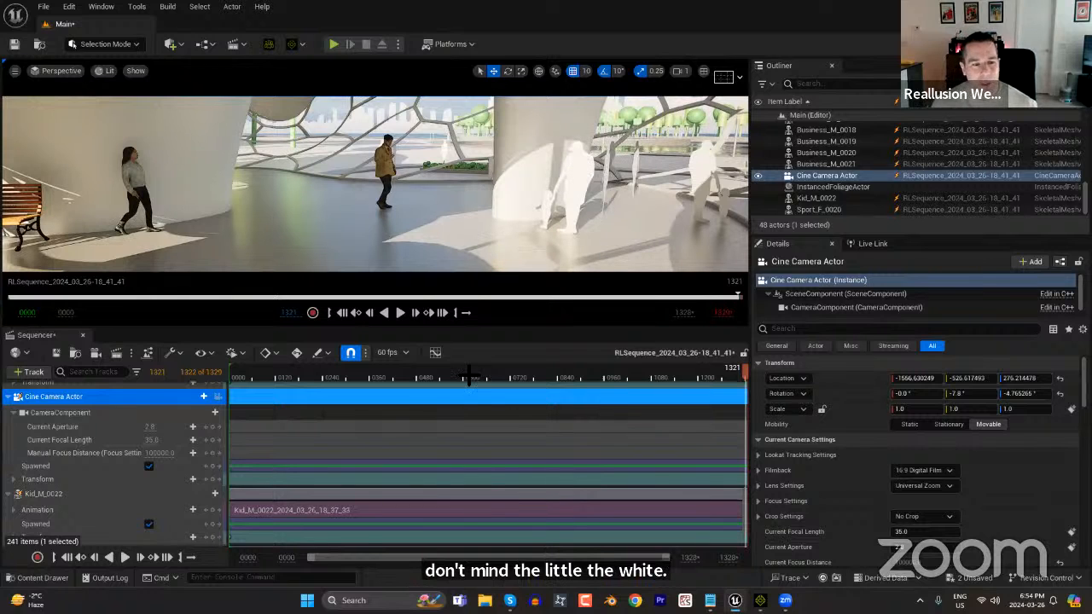
click(212, 481)
Try to key the Cine Camera Actor's transform at frame 9 with a different view and scrub through the resulting motion.
click(280, 383)
drag(300, 376, 177, 372)
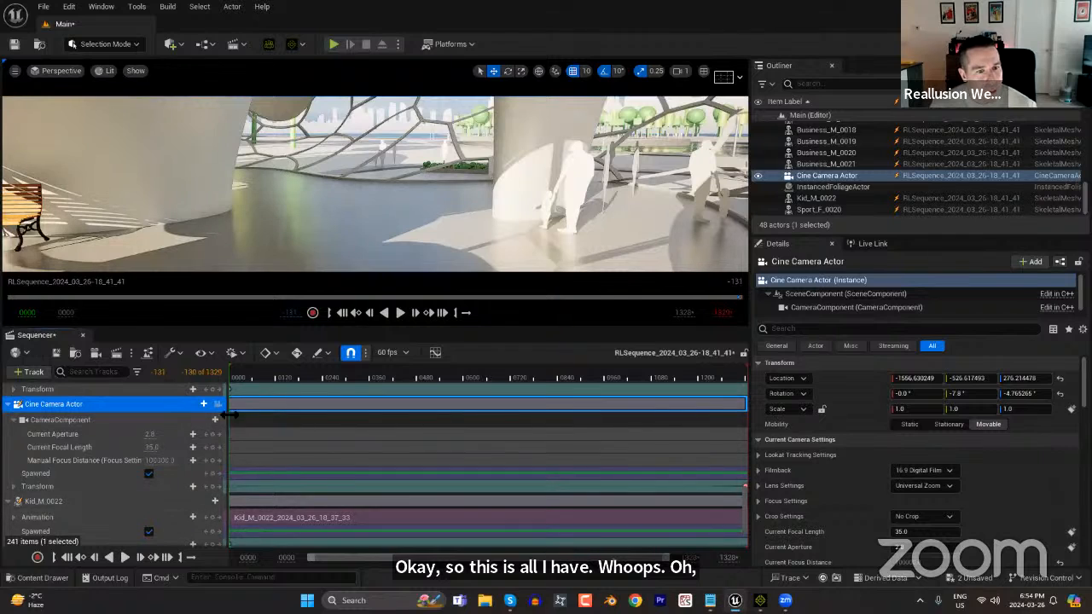
click(233, 376)
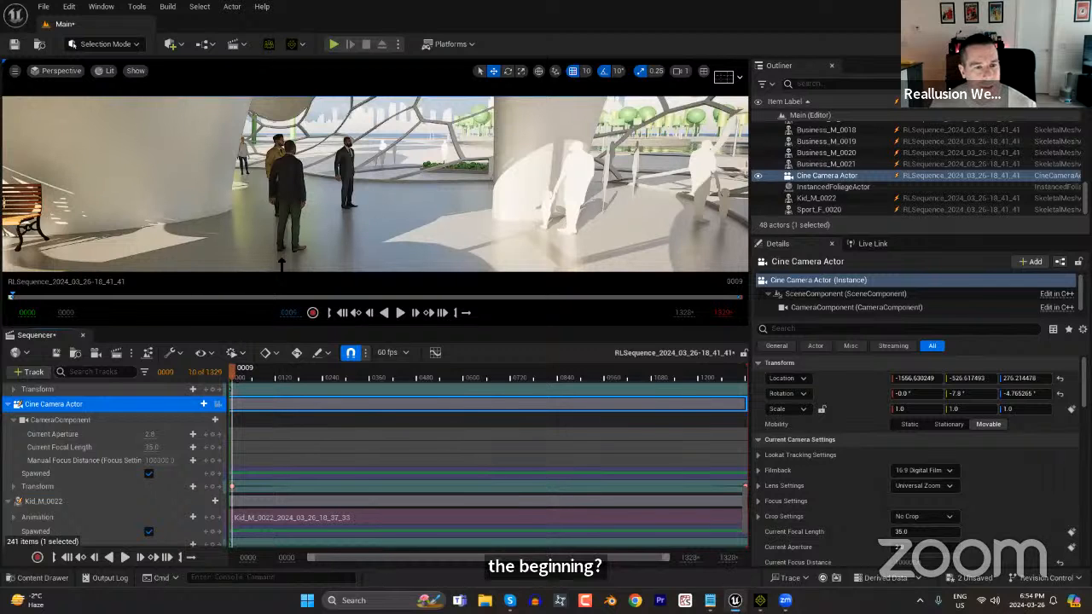
scroll(350, 224, up, 2)
right_drag(564, 218, 168, 230)
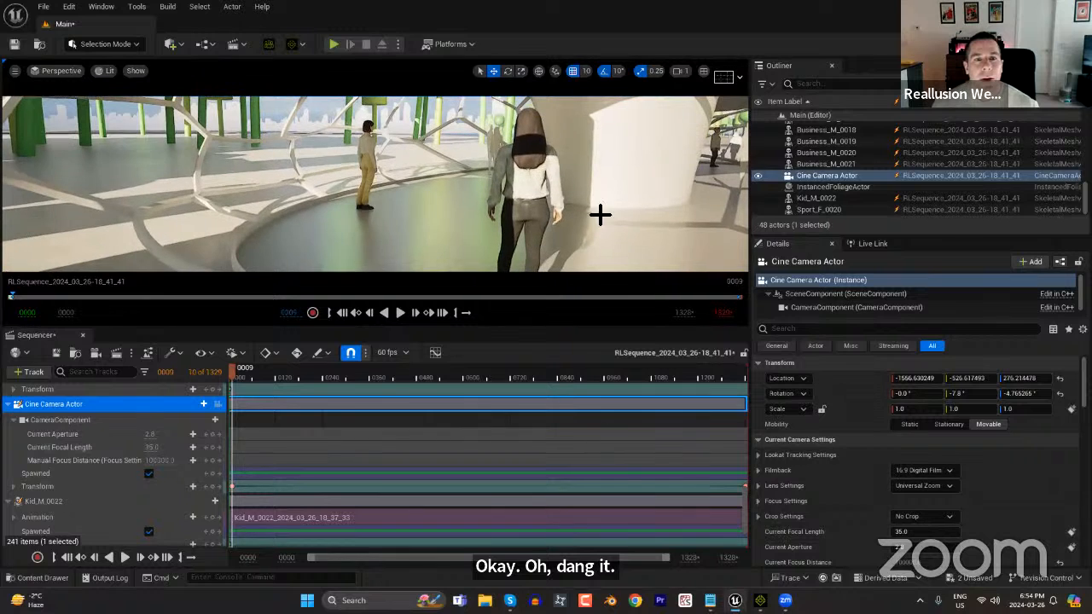
drag(248, 378, 582, 378)
drag(616, 409, 733, 419)
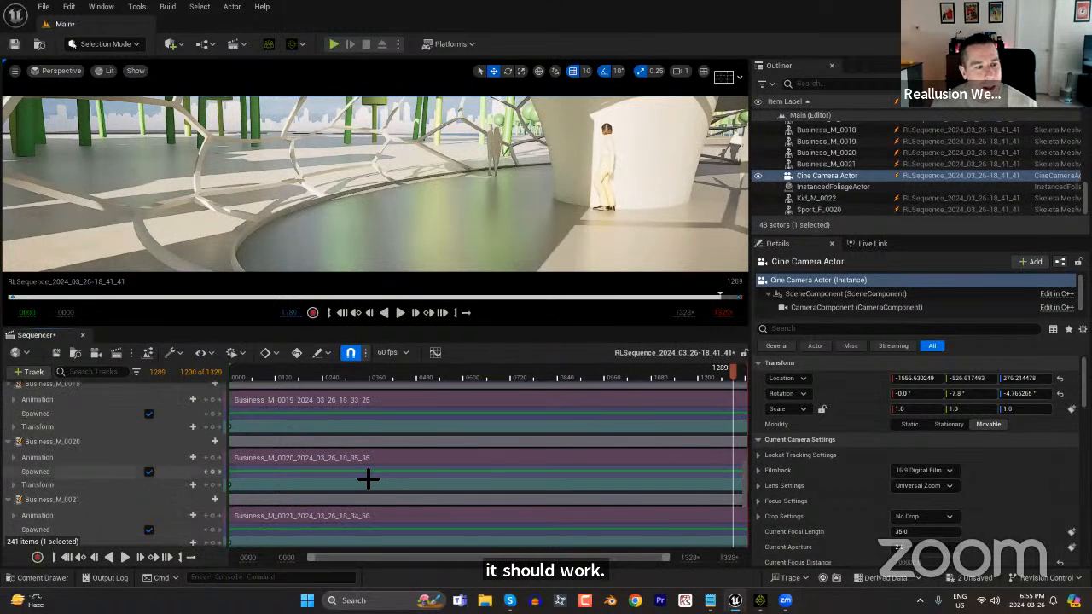
scroll(378, 478, up, 2)
Pilot the Cine Camera Actor and key its transform at frame 3 and, with the camera moved in toward the benches, at frame 1301.
click(217, 430)
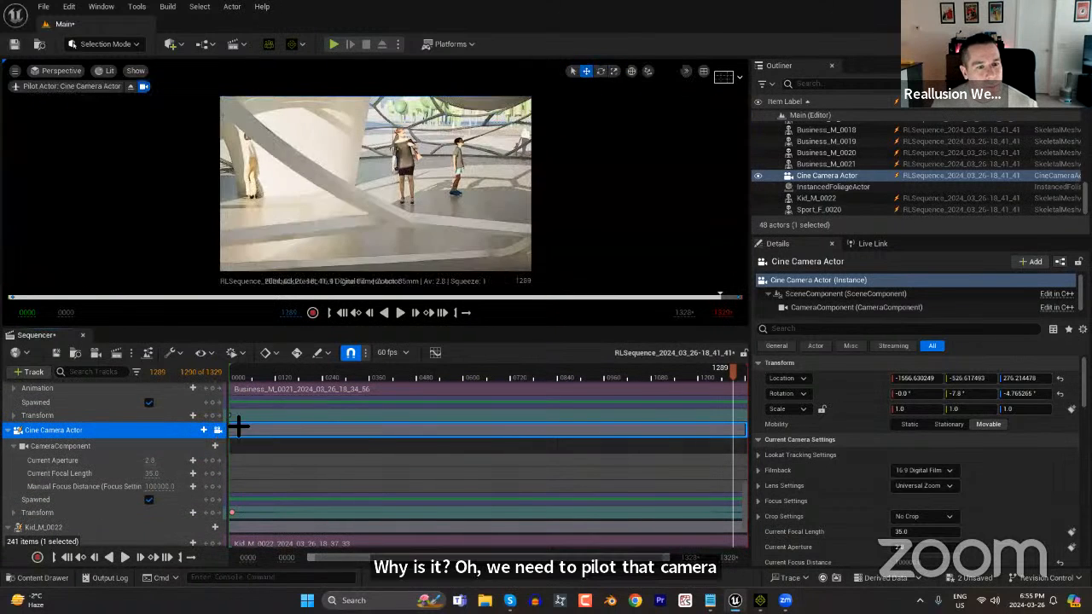
mouse_move(244, 378)
mouse_down()
mouse_move(317, 390)
mouse_move(223, 401)
mouse_move(277, 378)
mouse_move(219, 384)
mouse_move(237, 381)
mouse_up()
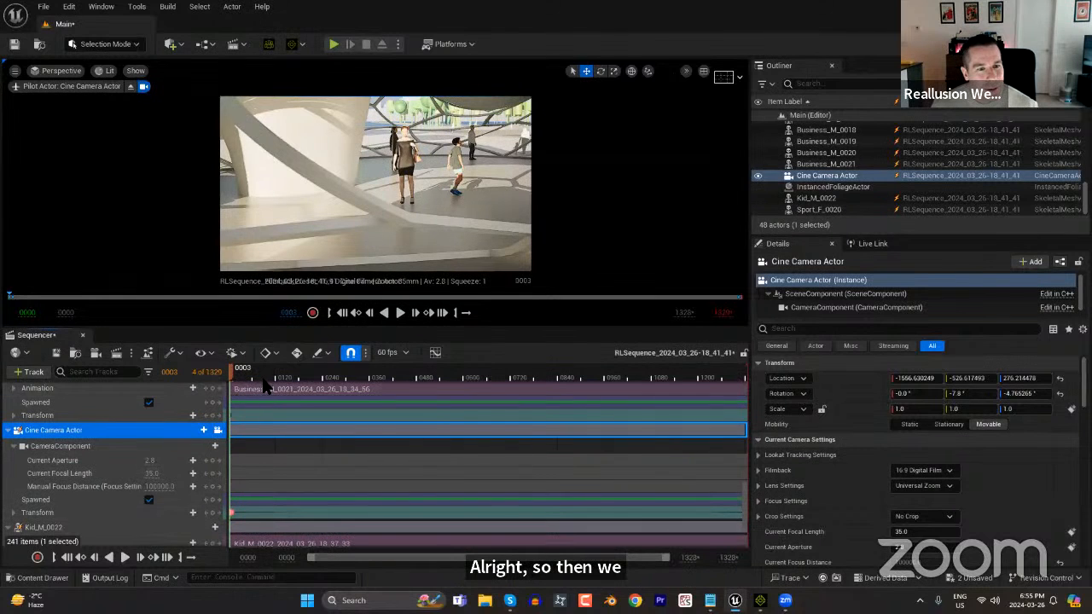
drag(284, 379, 739, 386)
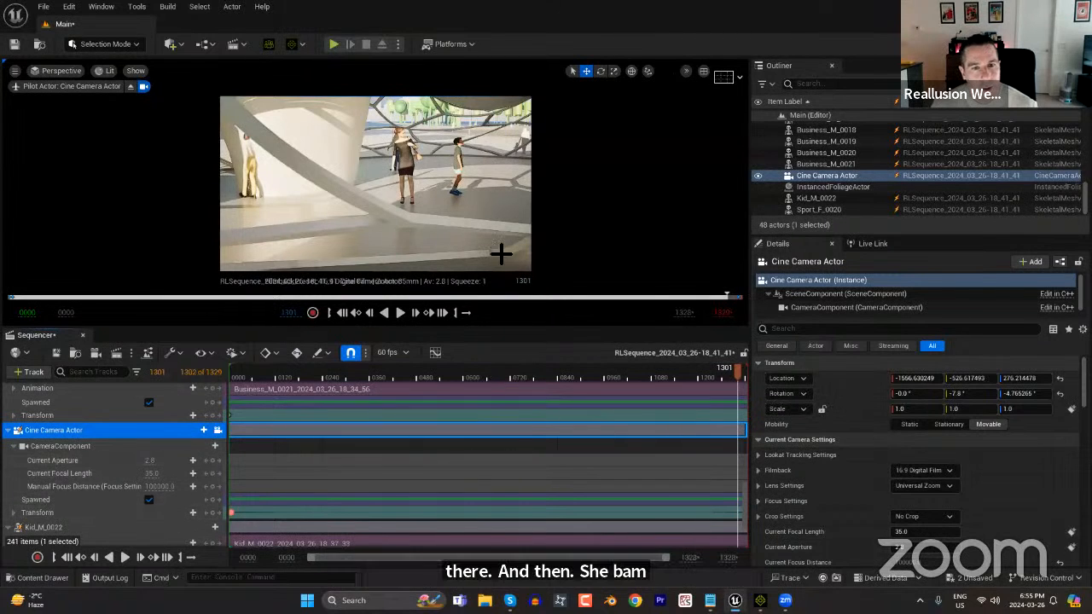
middle_drag(527, 183, 1015, 137)
scroll(404, 219, up, 5)
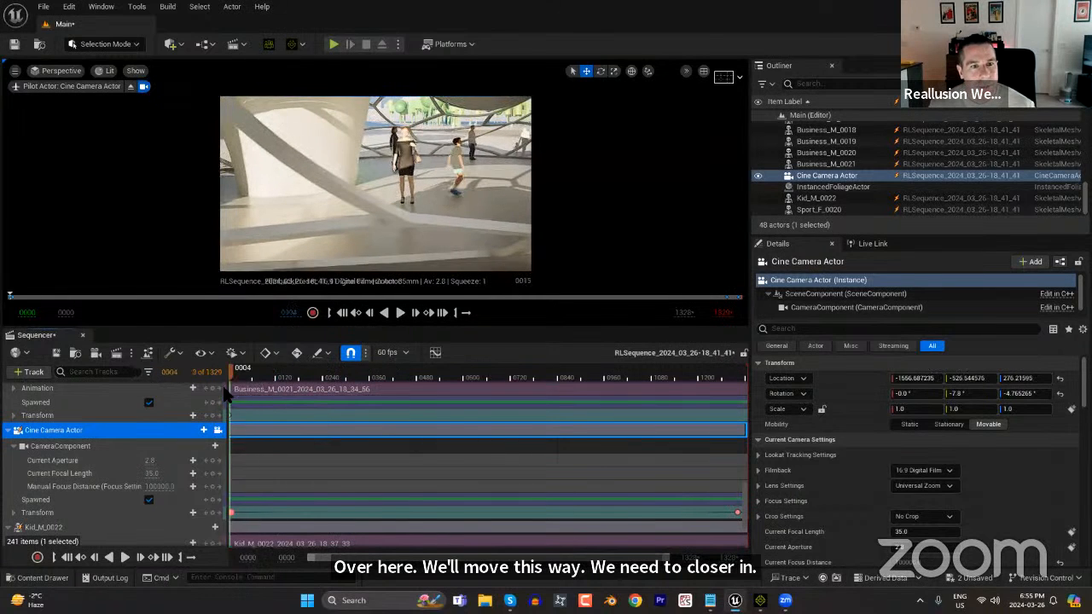
Scrub through the sequence to preview the animated camera move and close the Sequencer.
drag(229, 399, 327, 419)
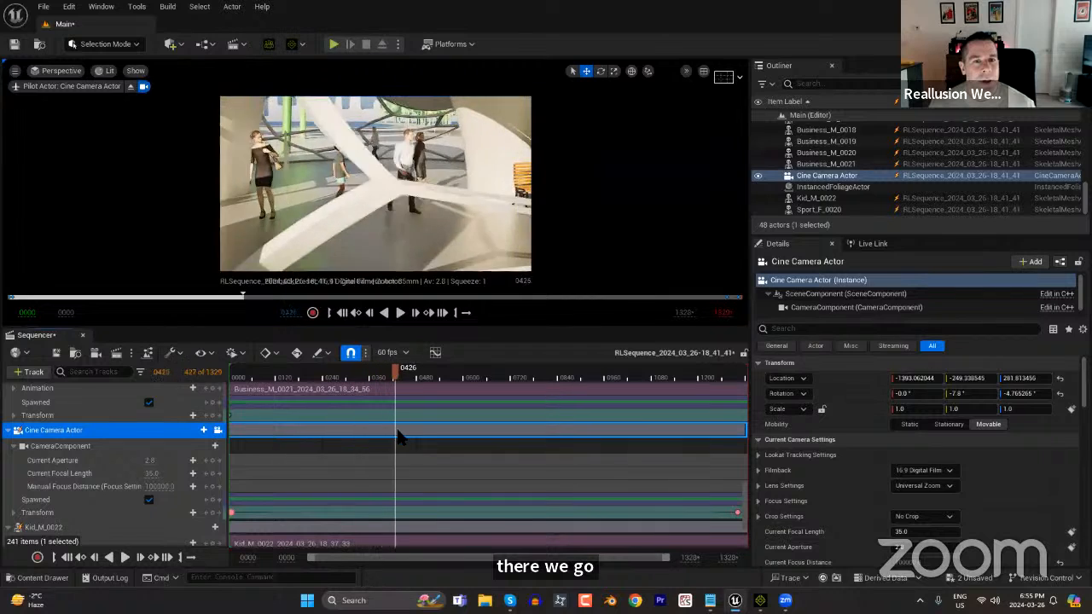
drag(475, 457, 355, 539)
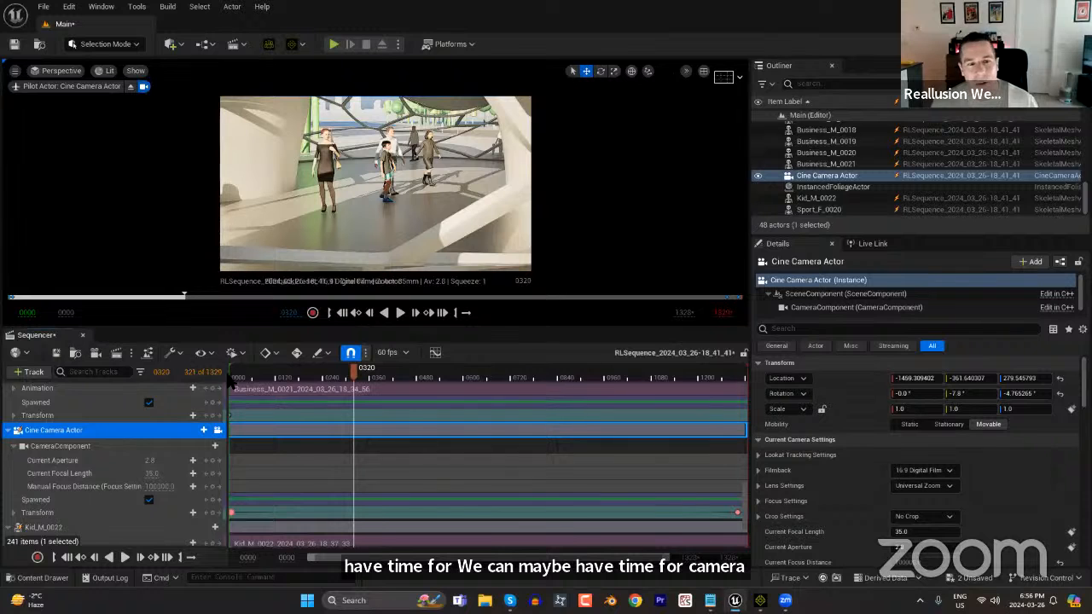
drag(281, 376, 213, 418)
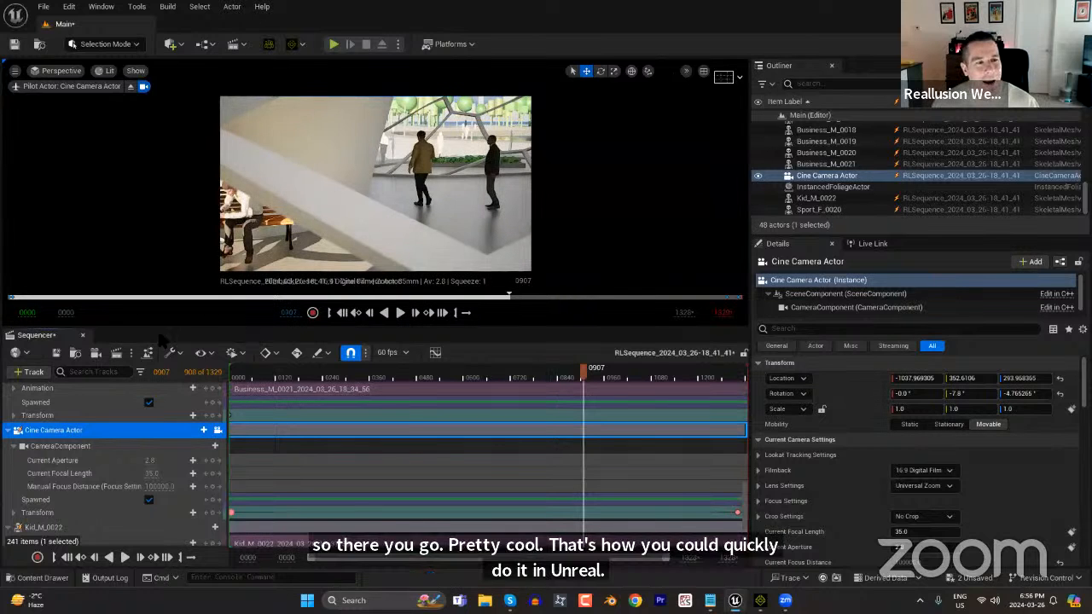
click(82, 335)
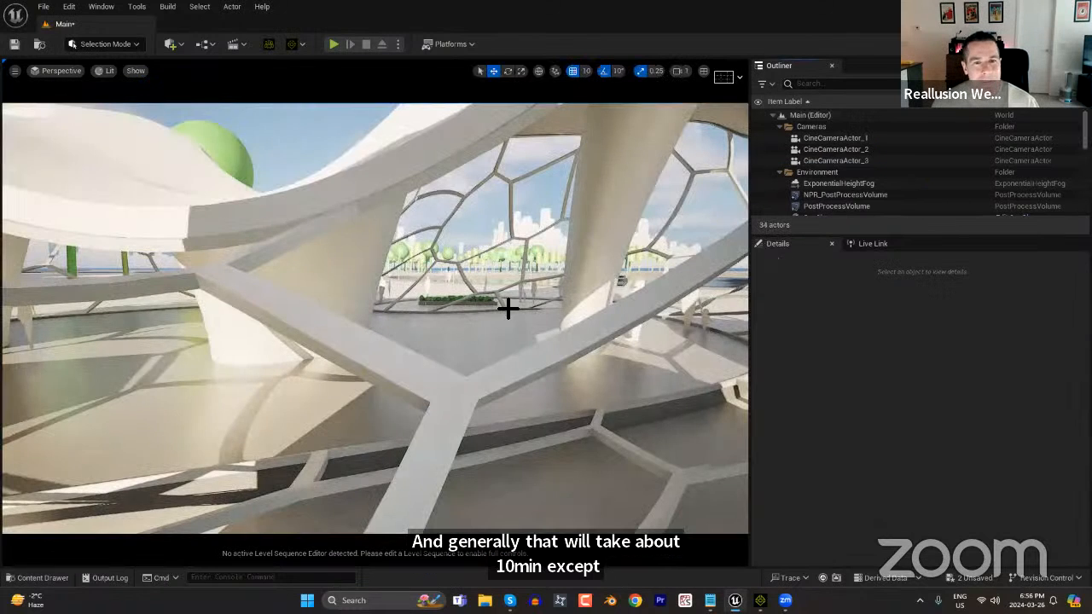
Select the Terrain mesh at the lakeside path and transfer it to iClone.
scroll(508, 309, down, 4)
right_drag(341, 283, 17, 321)
right_drag(126, 371, 96, 443)
right_drag(418, 424, 353, 426)
right_drag(474, 426, 503, 437)
right_drag(414, 361, 412, 377)
mouse_move(568, 465)
right_down()
mouse_move(543, 466)
mouse_move(570, 463)
right_up()
right_drag(418, 436, 364, 429)
click(363, 428)
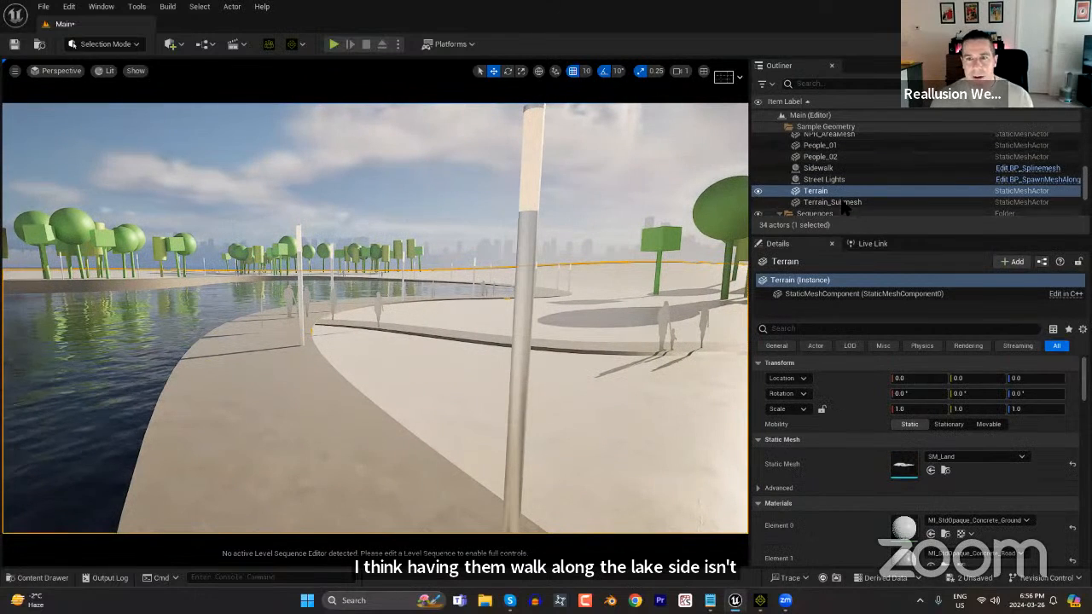
right_click(325, 412)
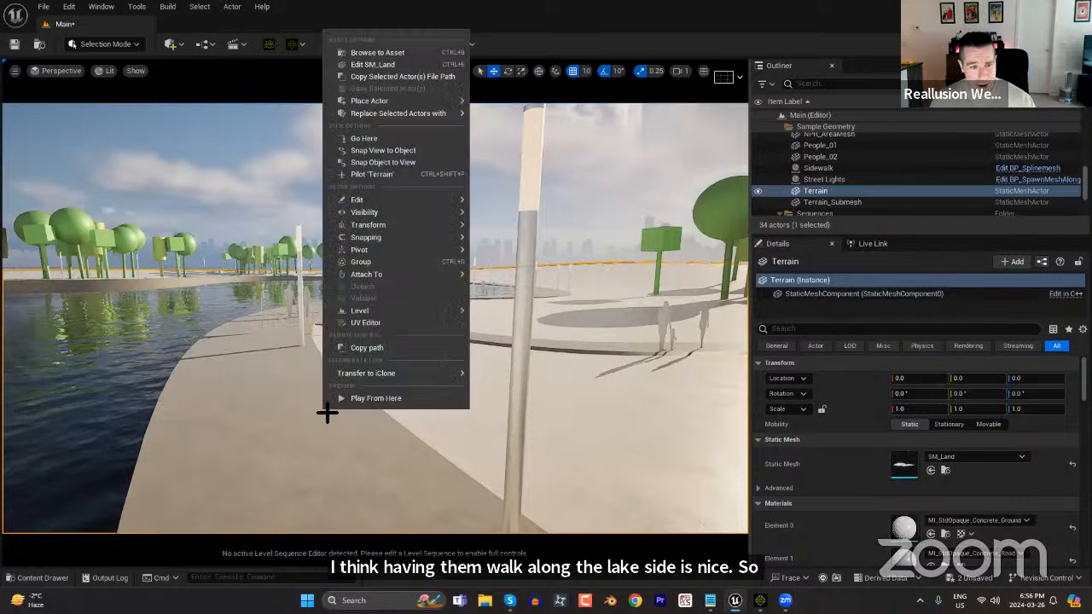
mouse_move(411, 373)
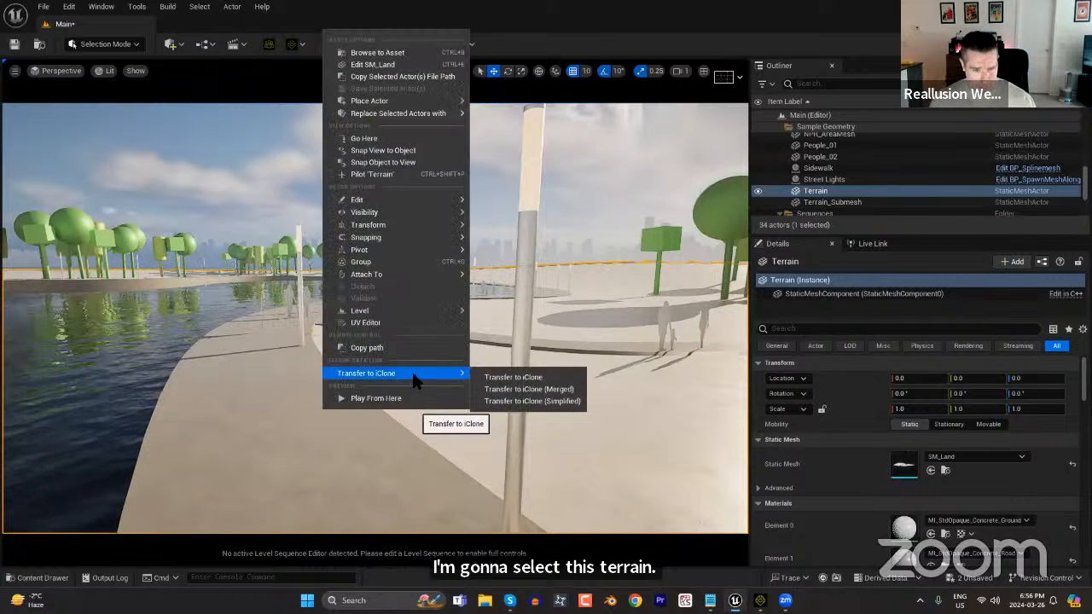
click(519, 377)
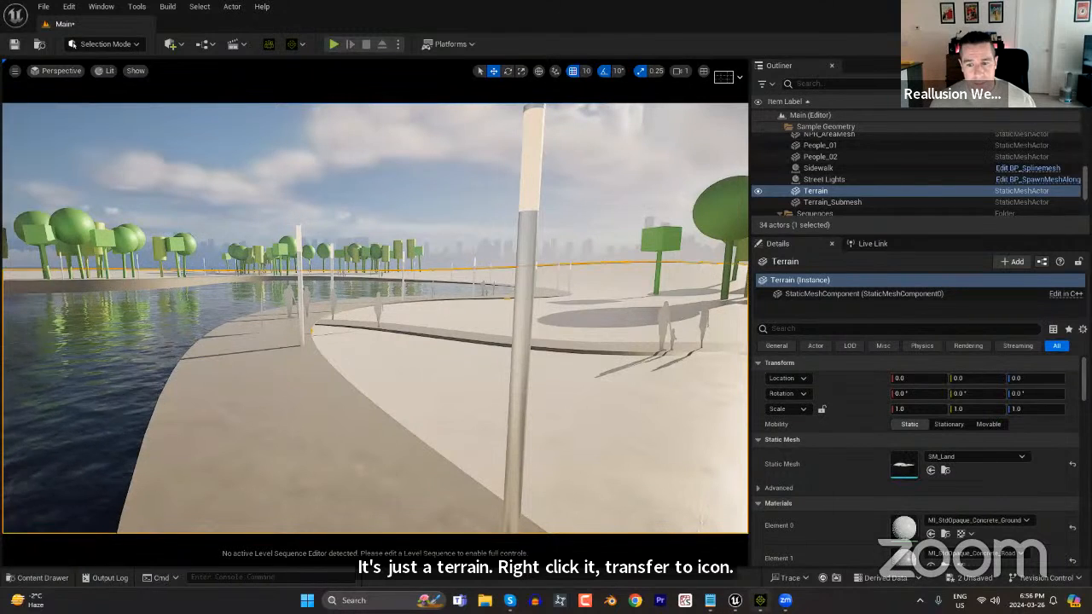
Switch to iClone and locate the lakeside walking area on the transferred terrain, comparing it with the Unreal scene.
click(760, 599)
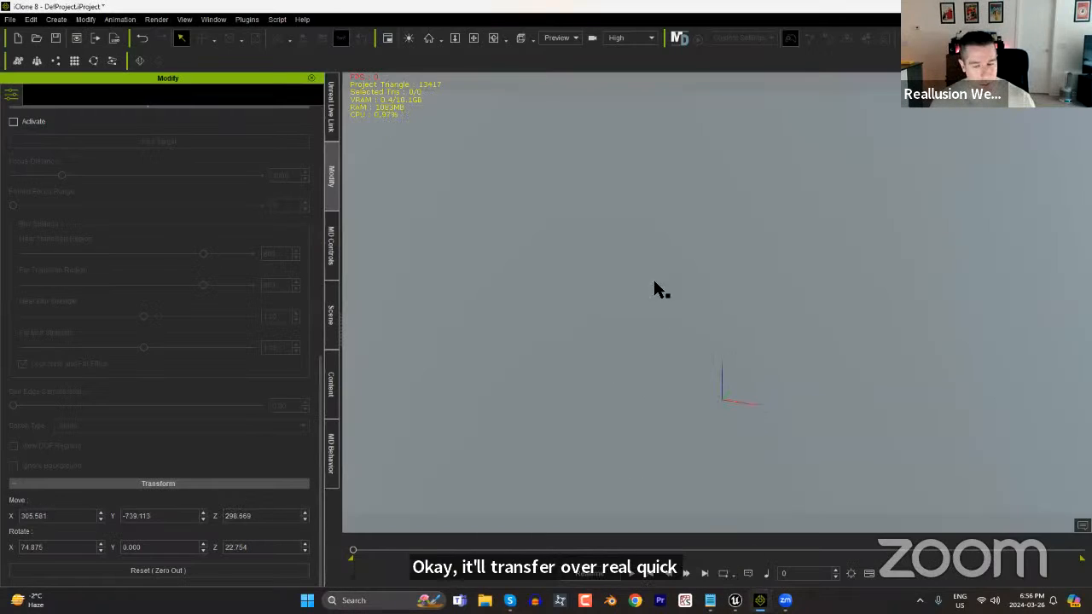
alt+right_drag(685, 509, 532, 196)
right_drag(460, 367, 295, 329)
key(alt+Tab)
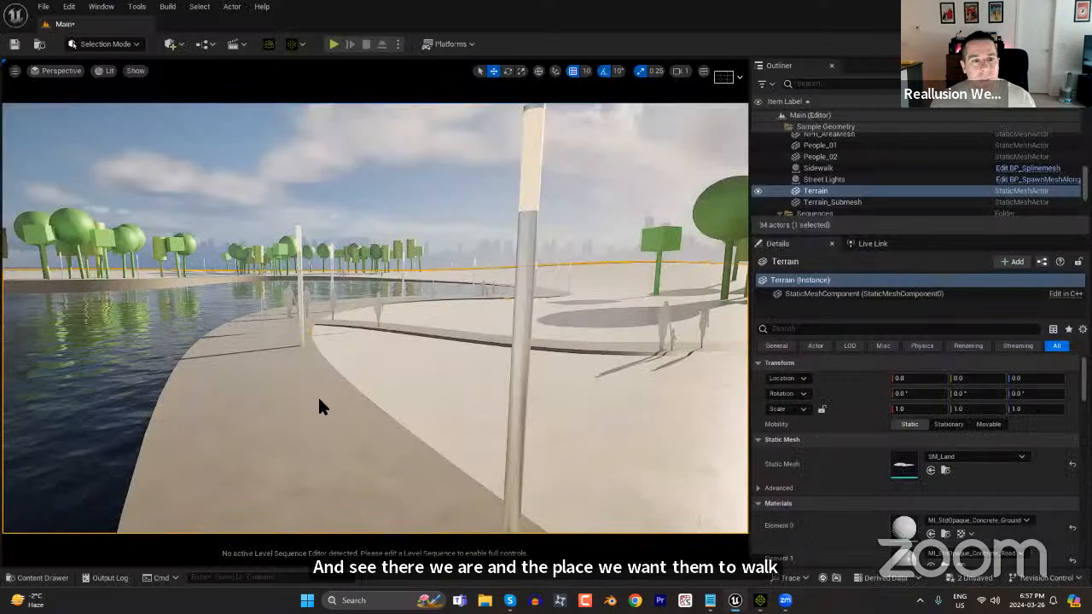
key(alt+Tab)
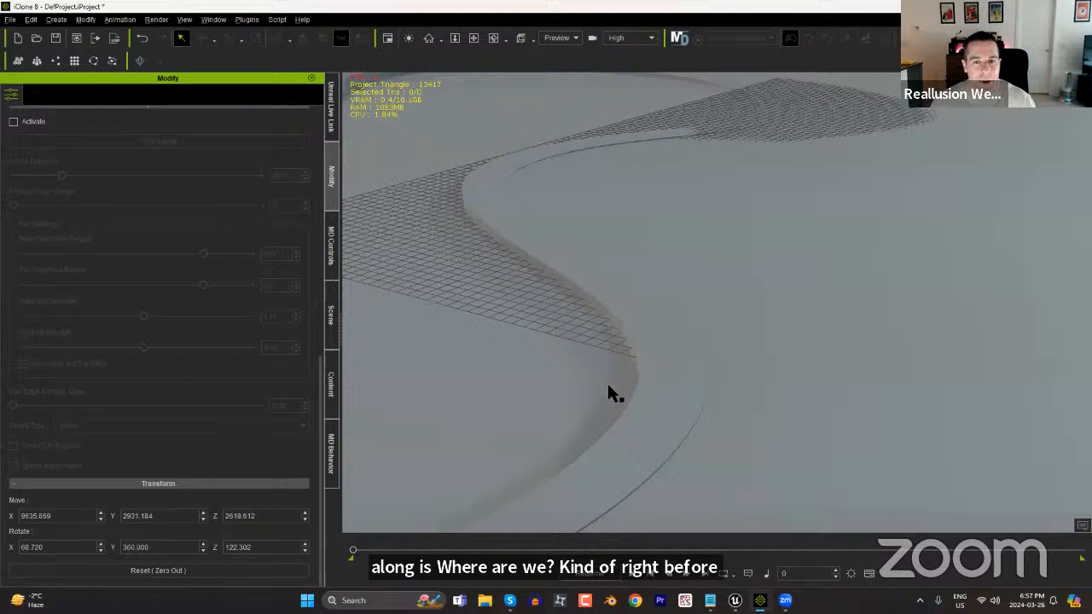
right_drag(607, 382, 587, 376)
middle_drag(581, 260, 618, 296)
right_drag(617, 296, 632, 358)
middle_drag(632, 359, 643, 358)
right_drag(644, 358, 573, 79)
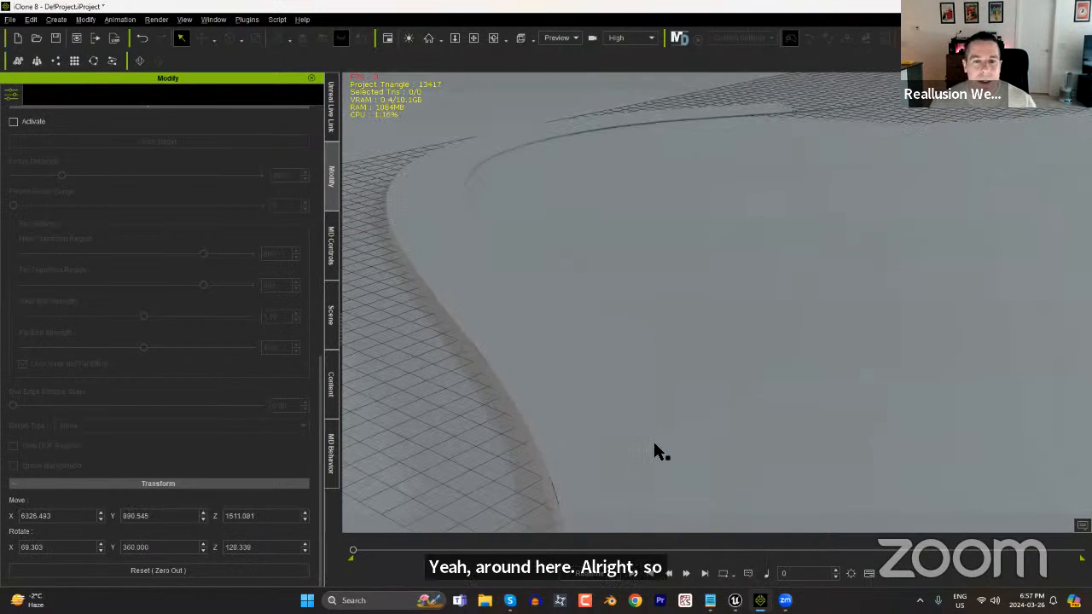
right_drag(655, 442, 639, 424)
middle_drag(639, 424, 668, 402)
alt+right_drag(668, 402, 598, 178)
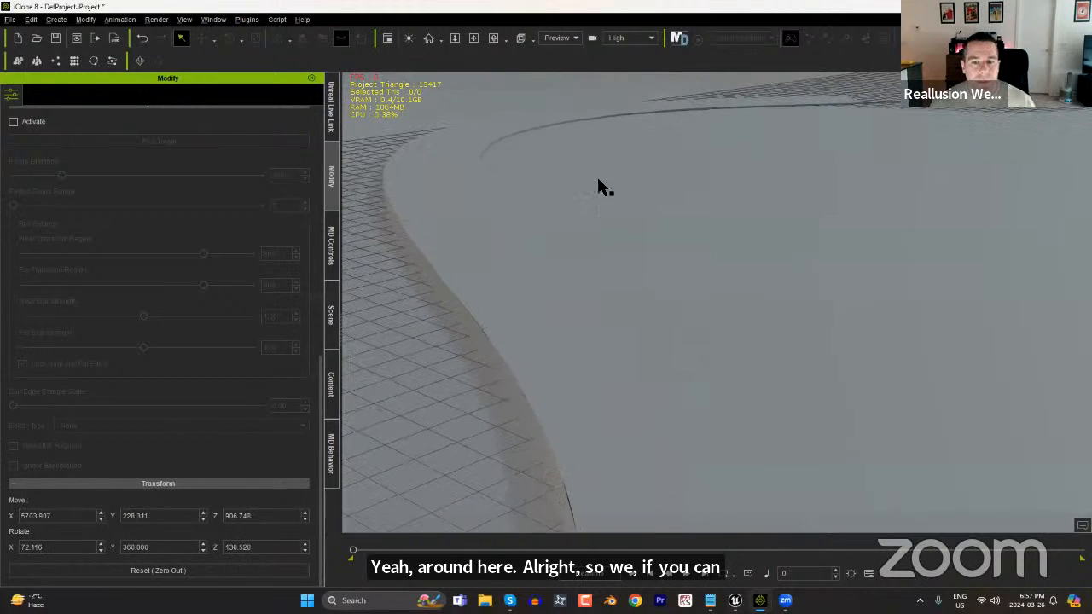
alt+right_drag(611, 382, 596, 254)
mouse_move(655, 362)
right_down()
mouse_move(709, 364)
mouse_move(661, 372)
right_up()
right_drag(669, 358, 663, 346)
middle_drag(663, 345, 666, 370)
scroll(666, 370, up, 3)
middle_drag(613, 332, 636, 348)
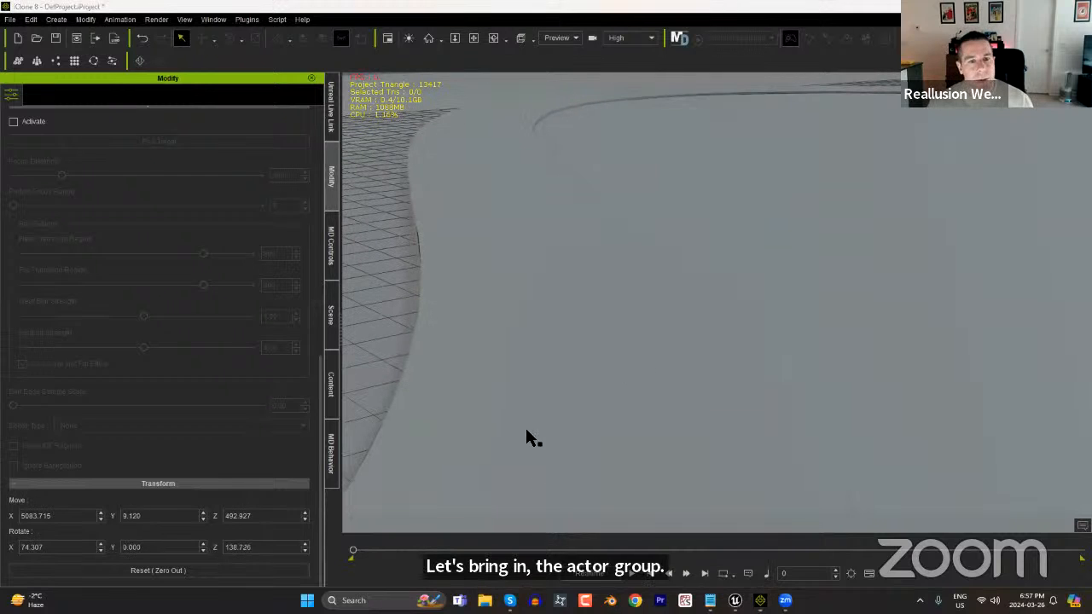
Add the webdemocouplewalking actor group from the Webinars temp folder onto the terrain near the shoreline and dismiss the file browser.
key(super+e)
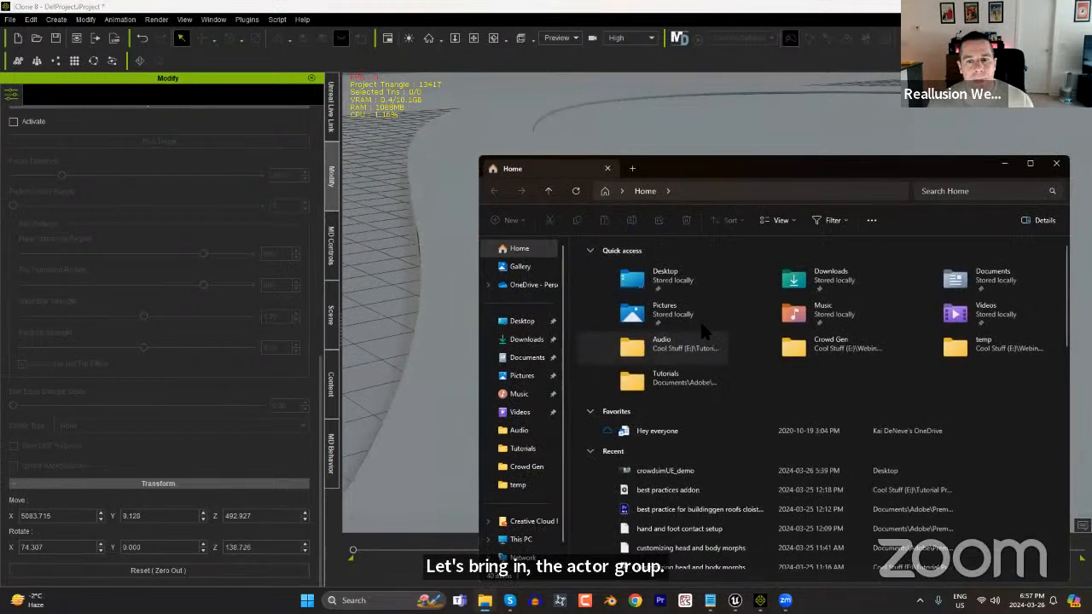
click(538, 468)
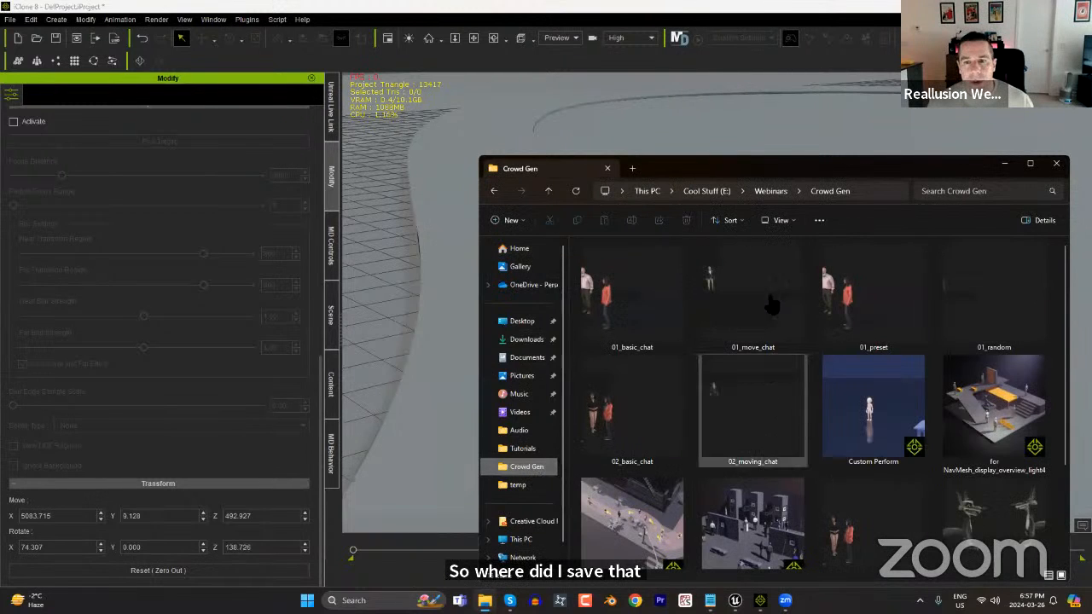
click(770, 191)
double_click(653, 503)
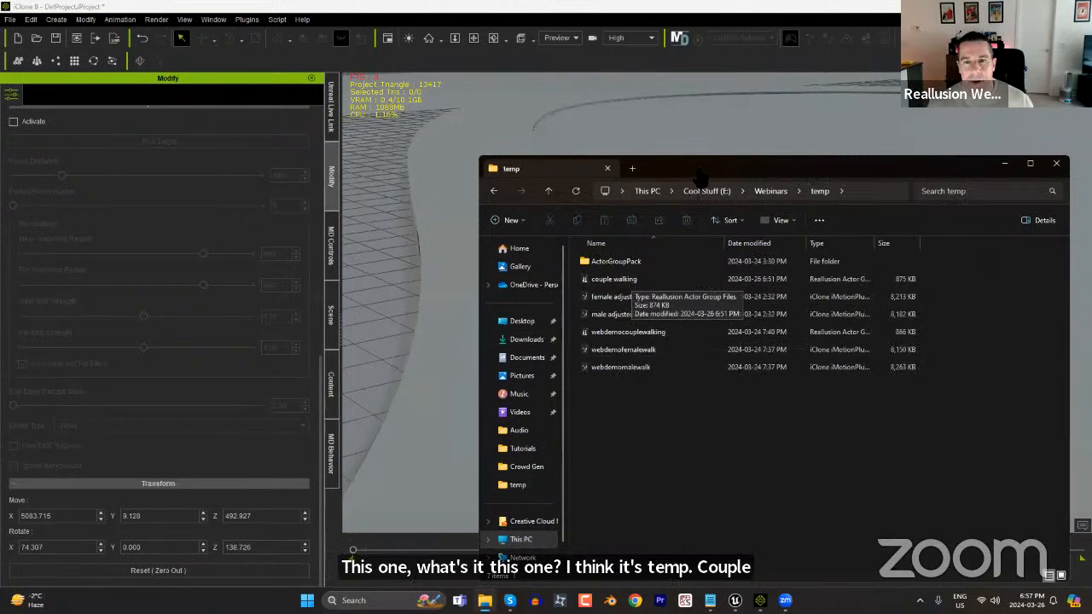
drag(718, 172, 980, 144)
drag(879, 249, 555, 390)
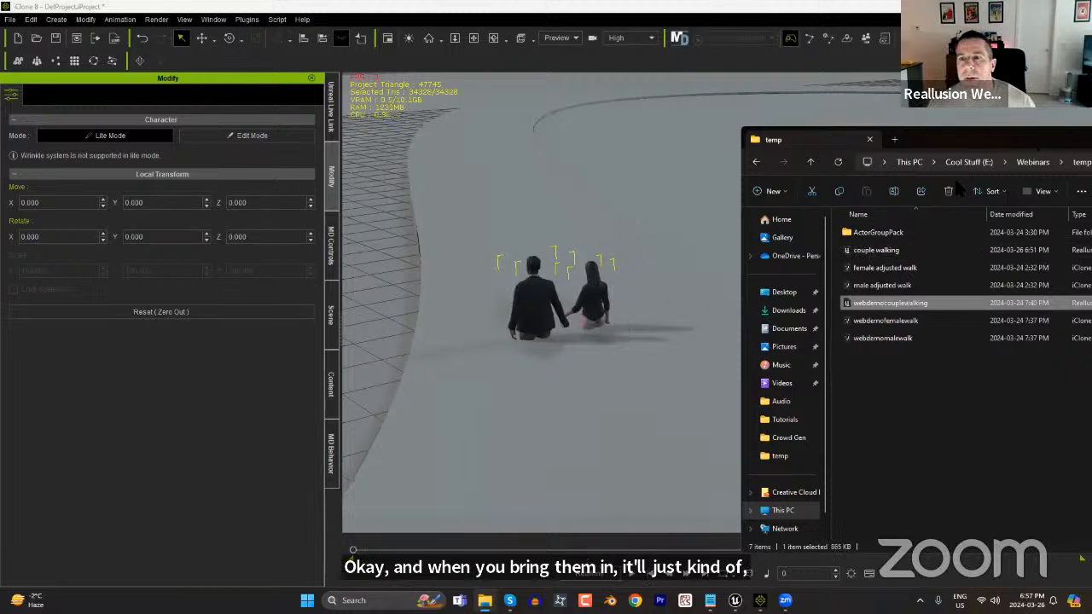
drag(1038, 149, 876, 201)
drag(1003, 199, 1091, 199)
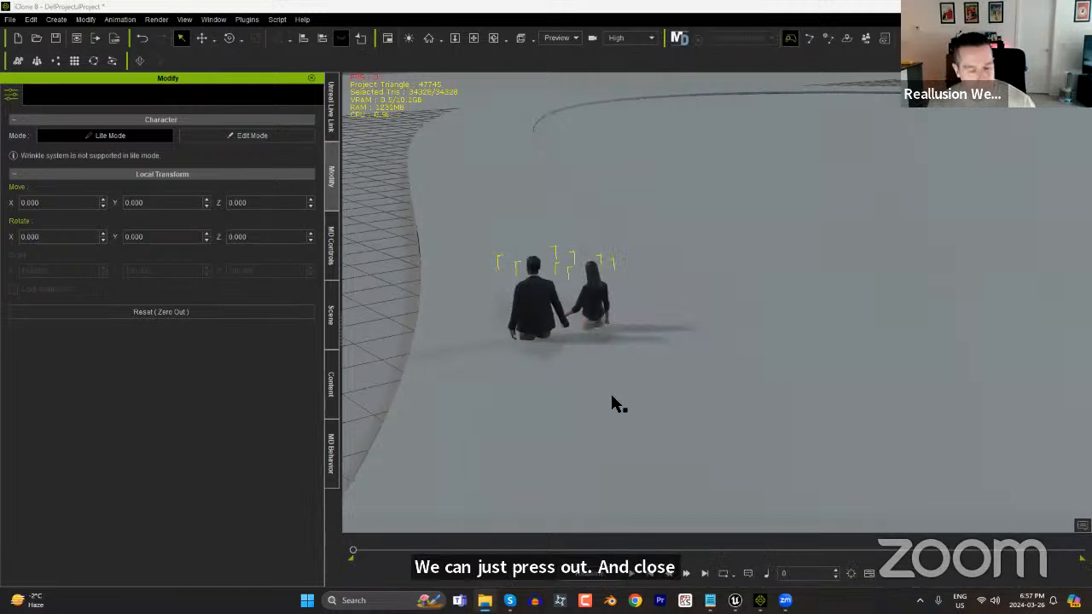
click(547, 307)
ctrl+click(604, 307)
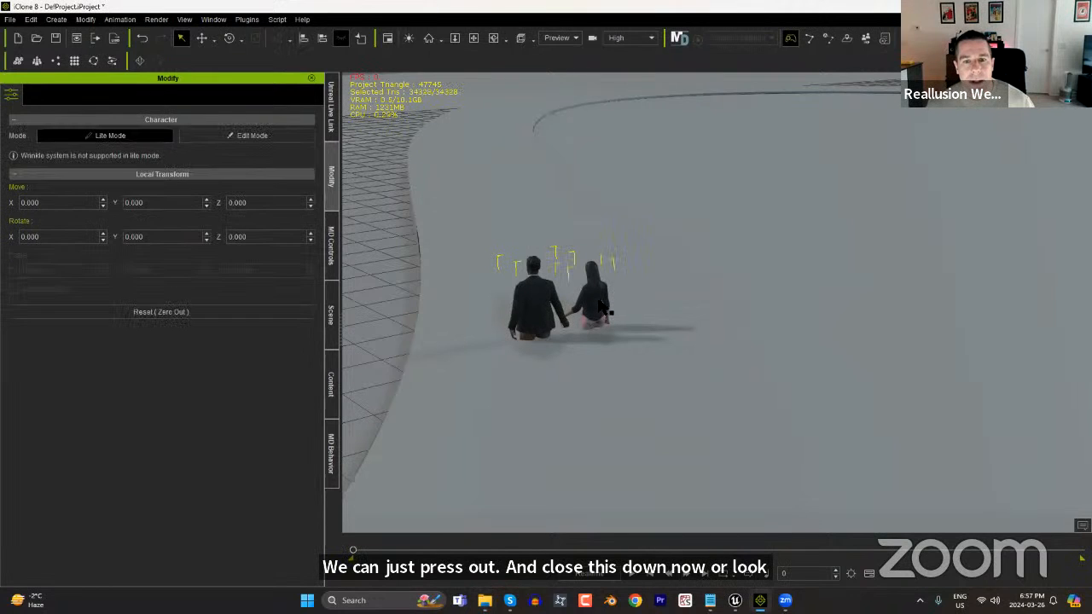
Raise the walking couple until their feet stand on the terrain surface, and rotate them slightly to head straighter along the shoreline.
key(w)
drag(566, 322, 553, 273)
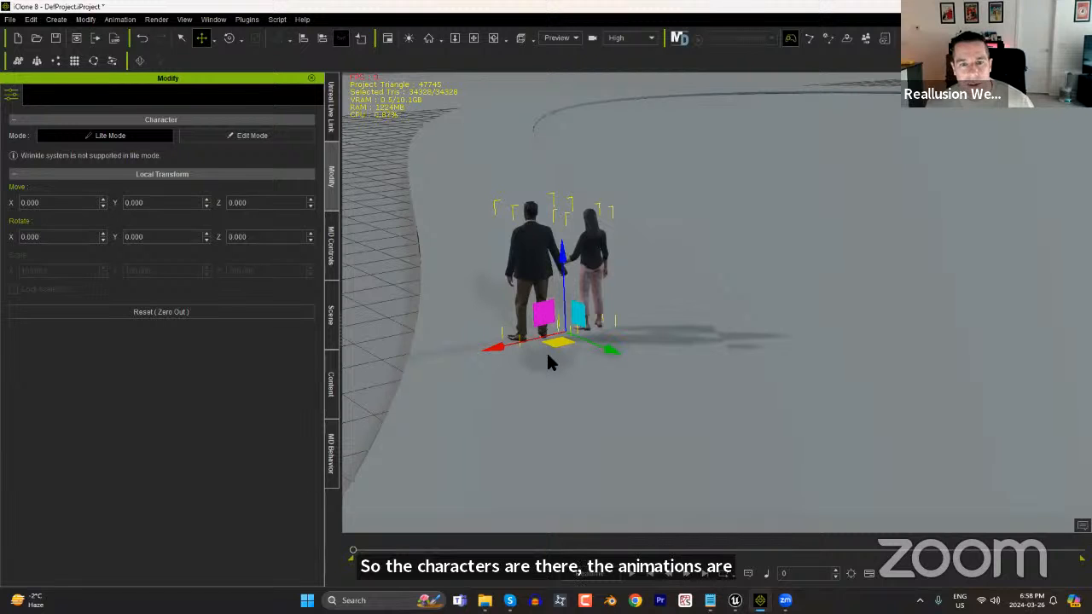
key(e)
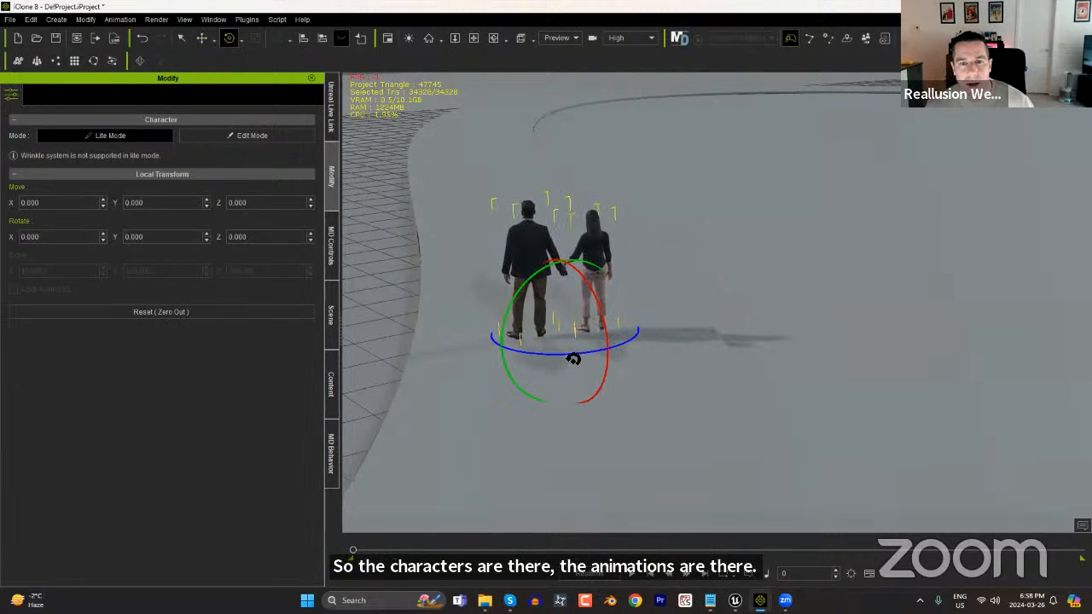
alt+drag(741, 411, 692, 368)
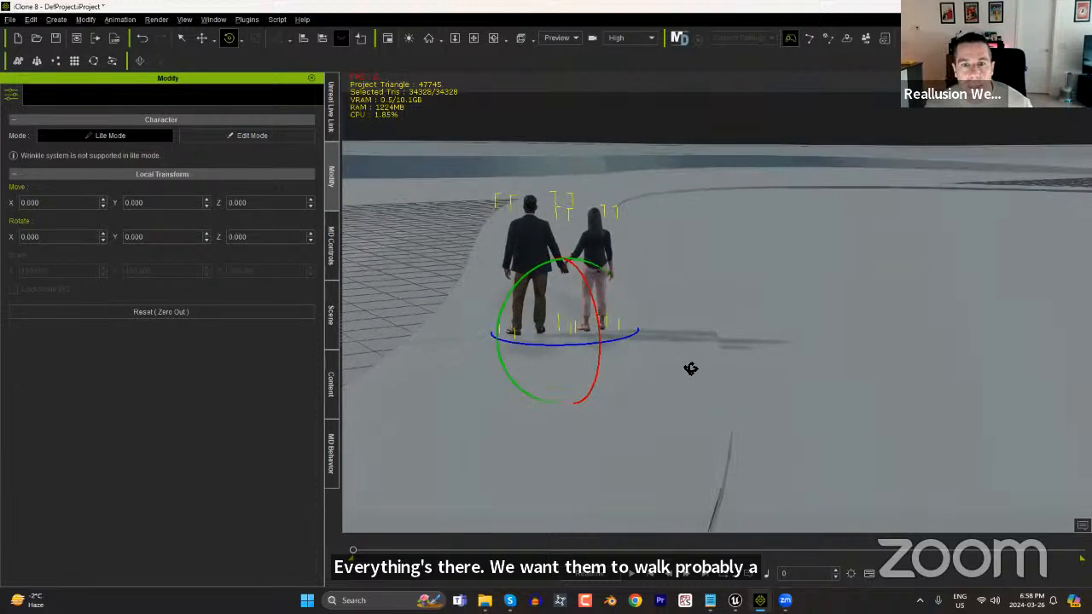
alt+right_drag(692, 367, 671, 237)
alt+middle_drag(671, 236, 755, 357)
alt+right_drag(755, 357, 700, 271)
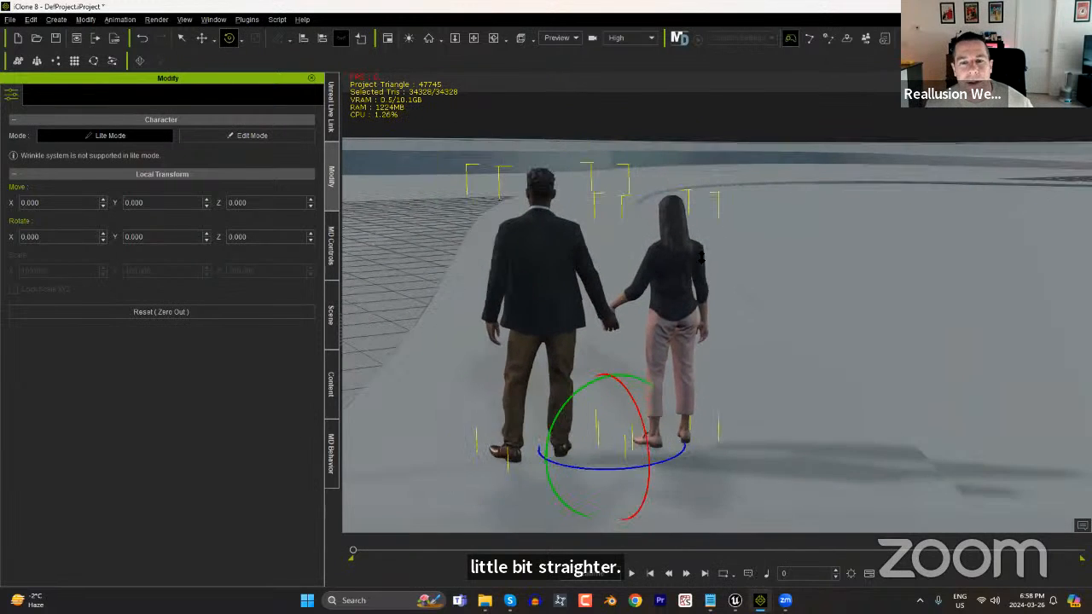
alt+middle_drag(701, 271, 747, 309)
alt+drag(747, 309, 739, 308)
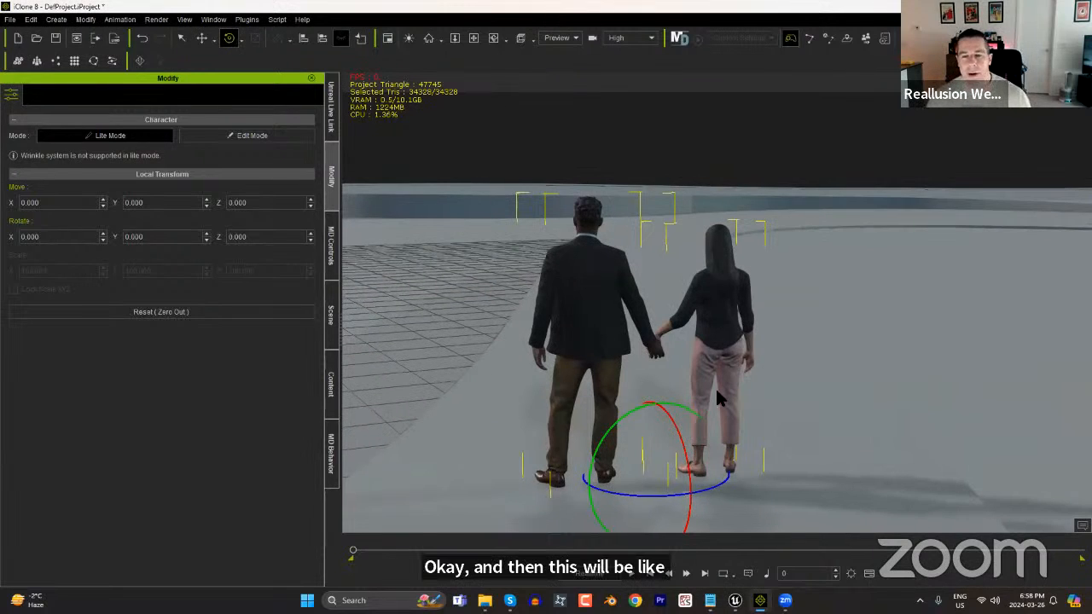
Scrub the start of the timeline to check the couple's walk, and fine-tune their heading along the lakeside with a slight rotation.
key(w)
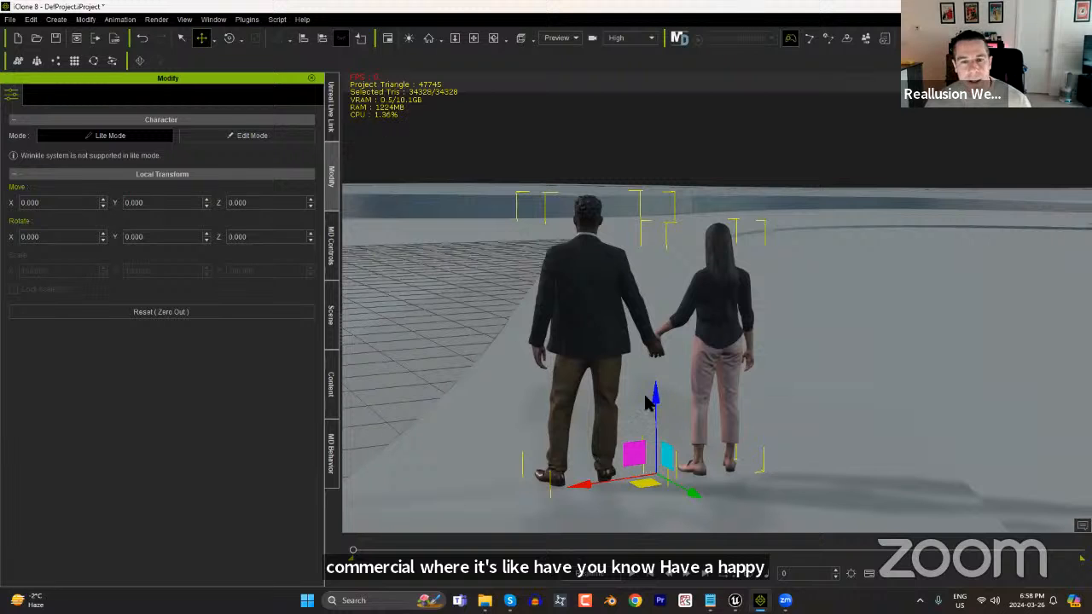
mouse_move(353, 550)
mouse_down()
mouse_move(457, 550)
mouse_move(357, 551)
mouse_up()
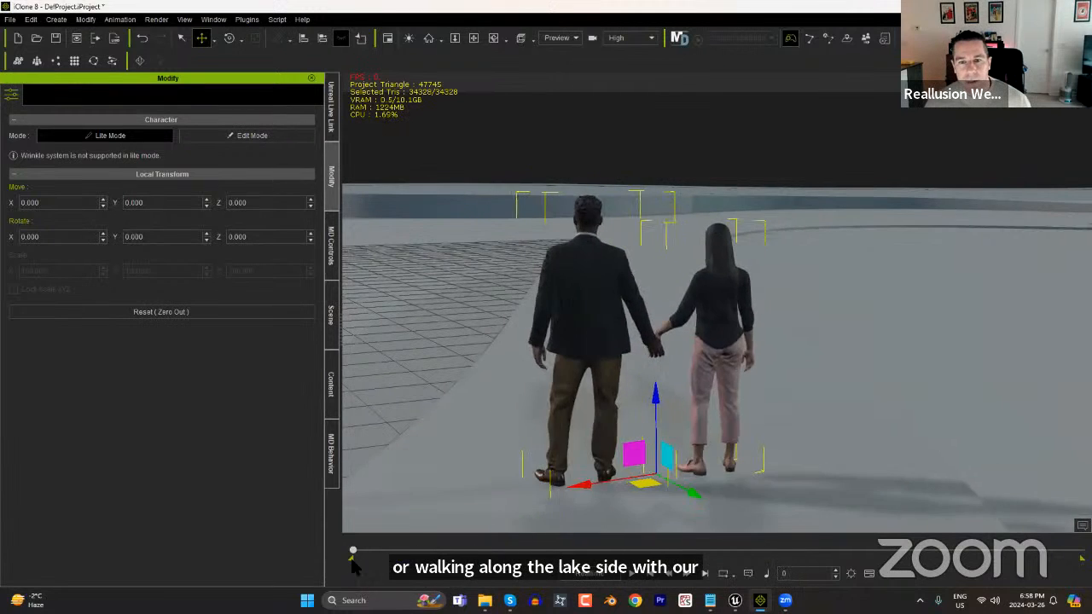
key(e)
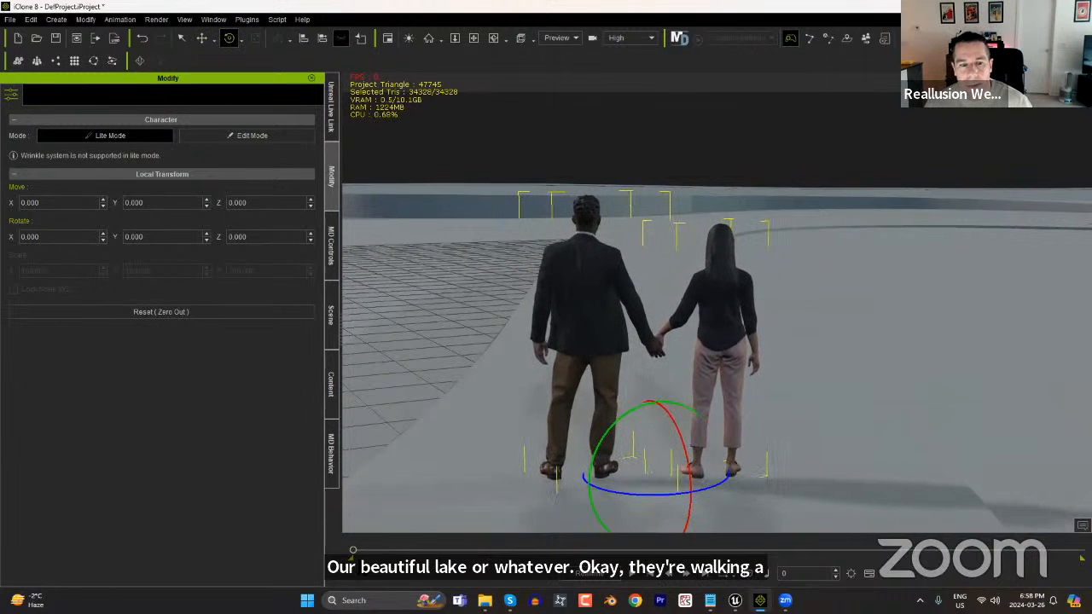
drag(354, 551, 327, 535)
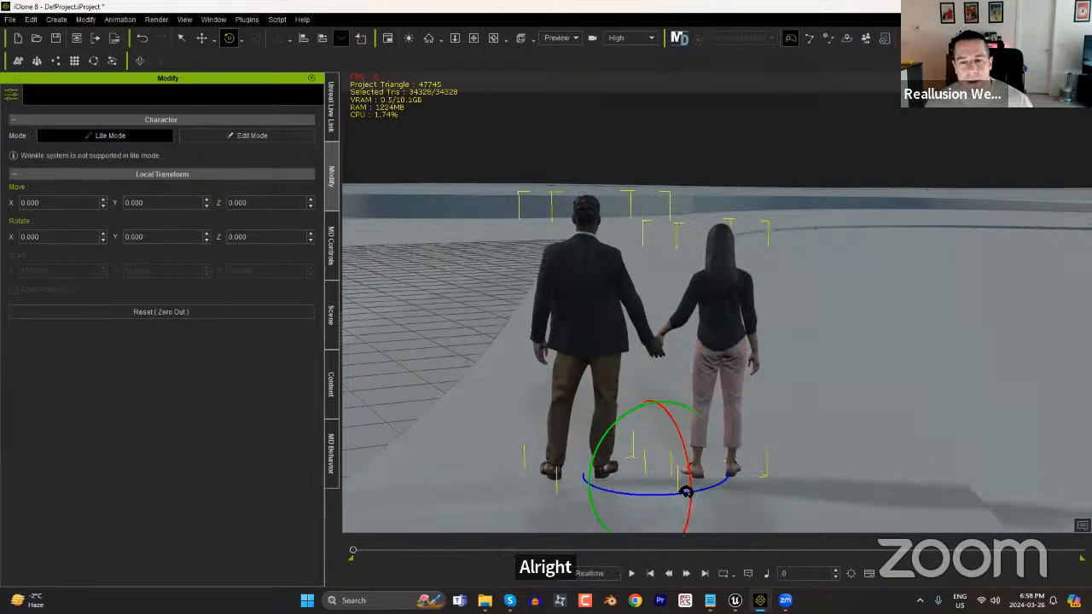
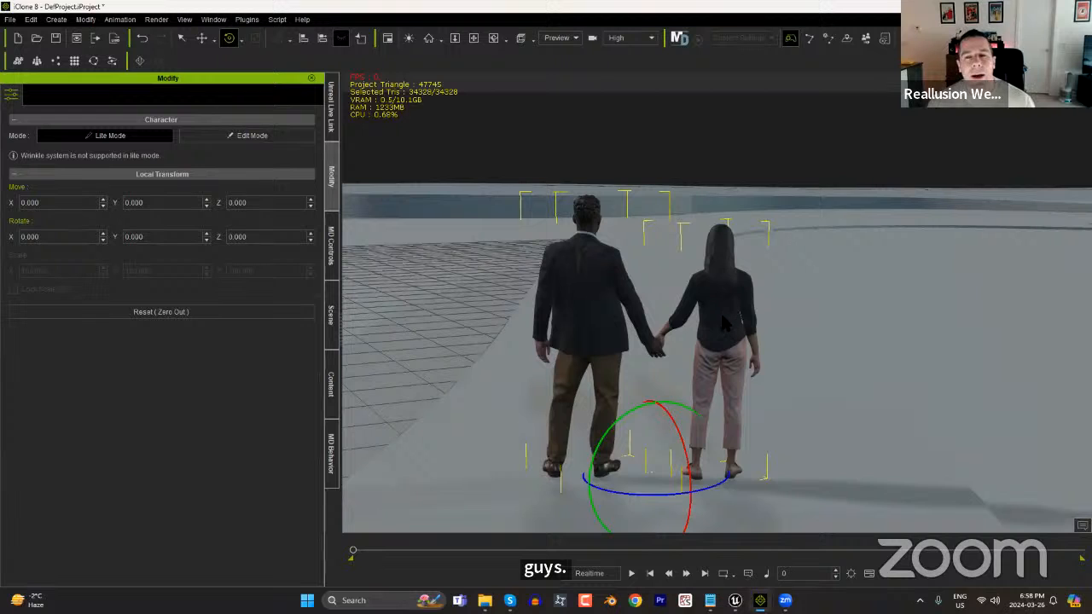
Create a linear camera at the start frame and frame it closer behind the walking couple.
click(55, 19)
mouse_move(102, 185)
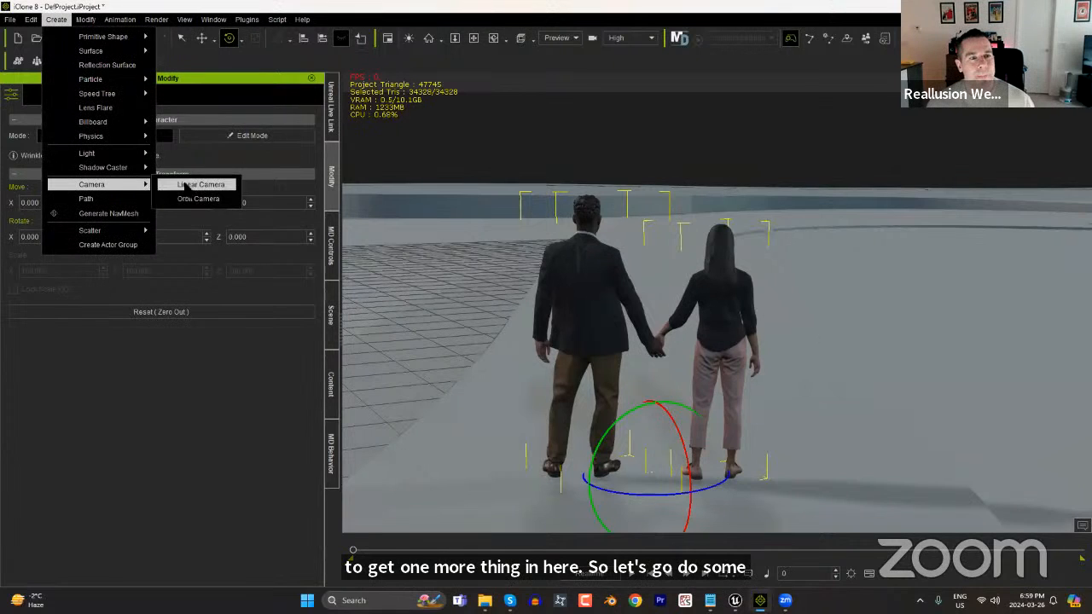
click(186, 185)
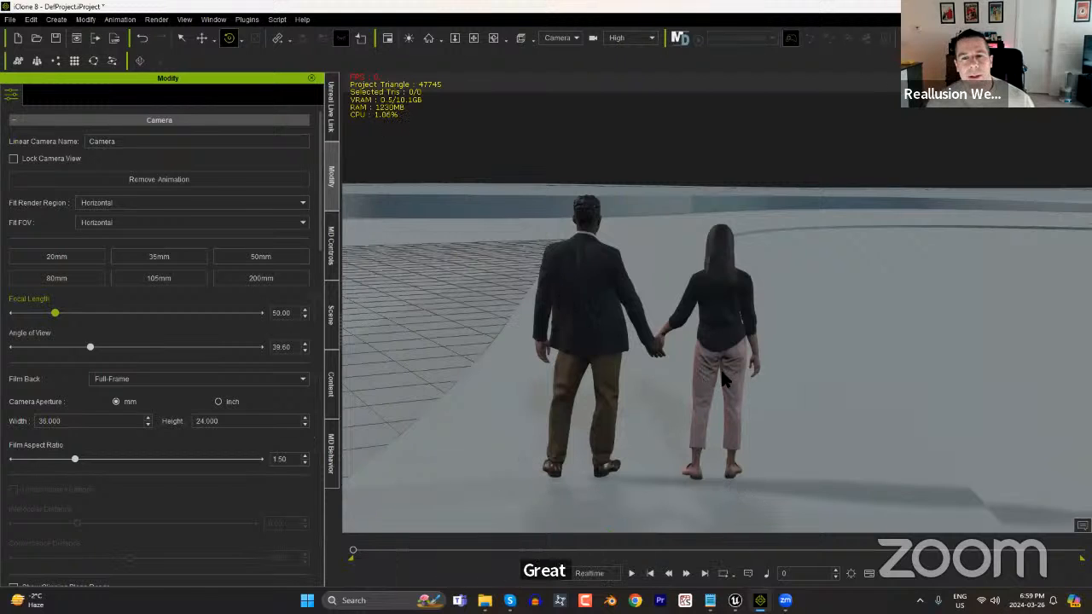
middle_drag(721, 375, 666, 394)
scroll(715, 409, up, 4)
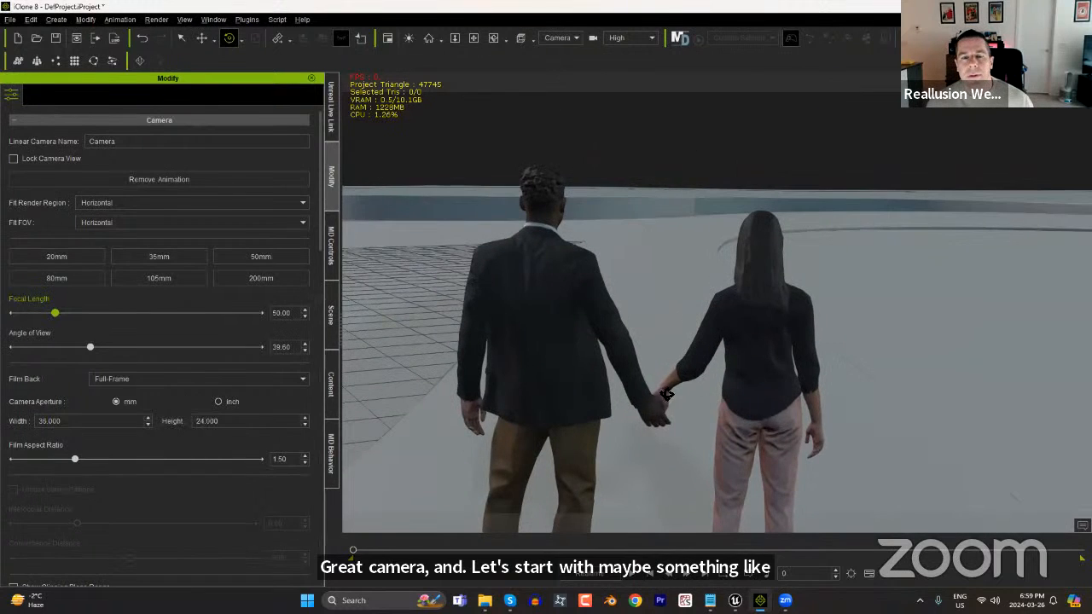
click(553, 318)
Scrub the project to frame 895 and end the playback range there.
click(360, 551)
drag(360, 550, 716, 584)
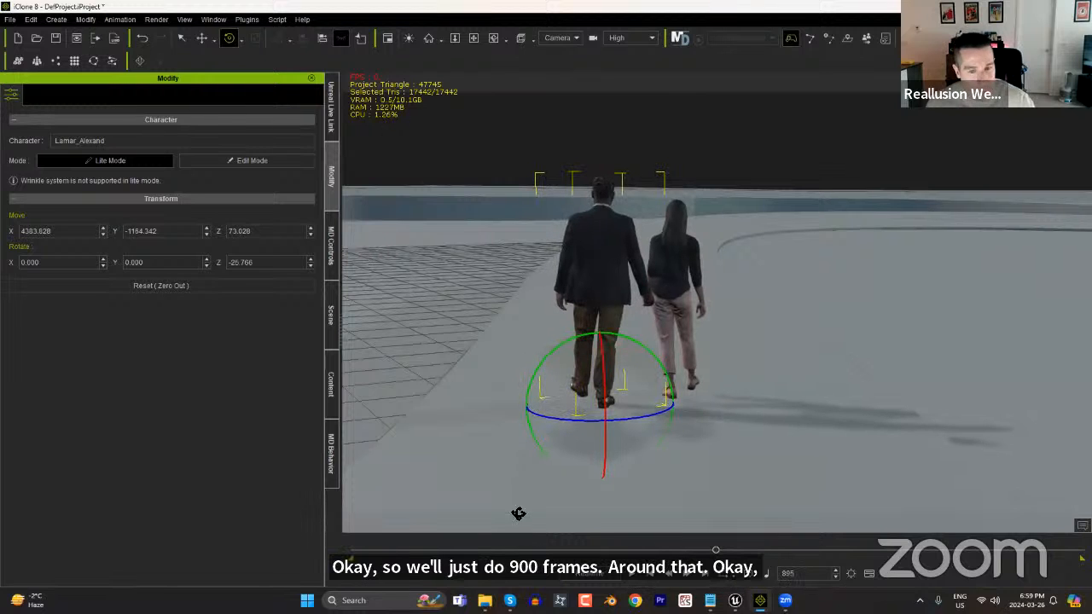
key(F3)
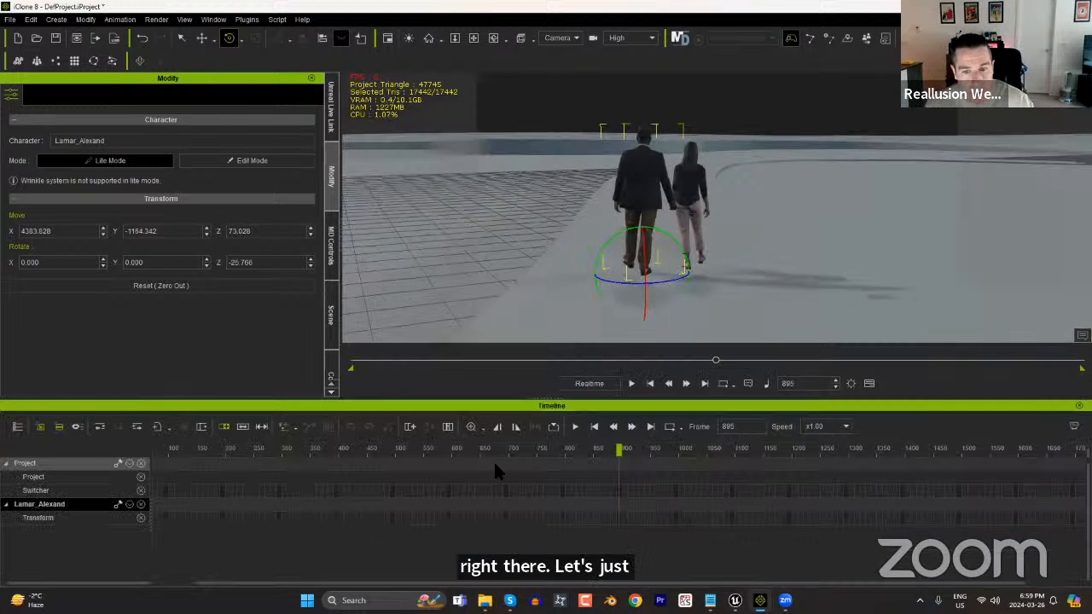
key(F3)
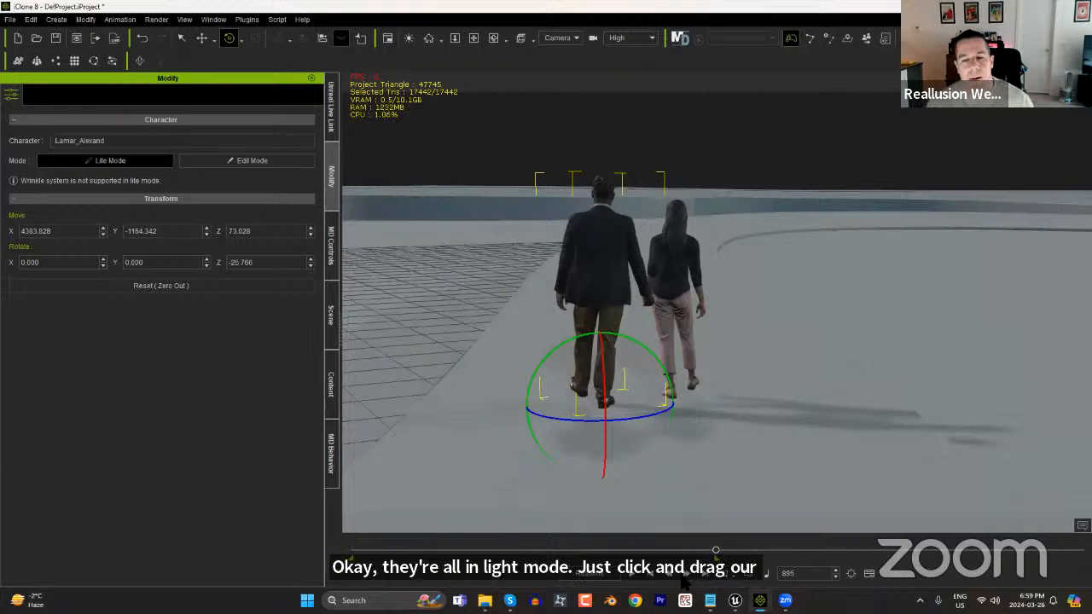
Play the first camera's shot from the start, pause near frame 396, and reframe it tighter behind the couple's upper bodies.
click(649, 575)
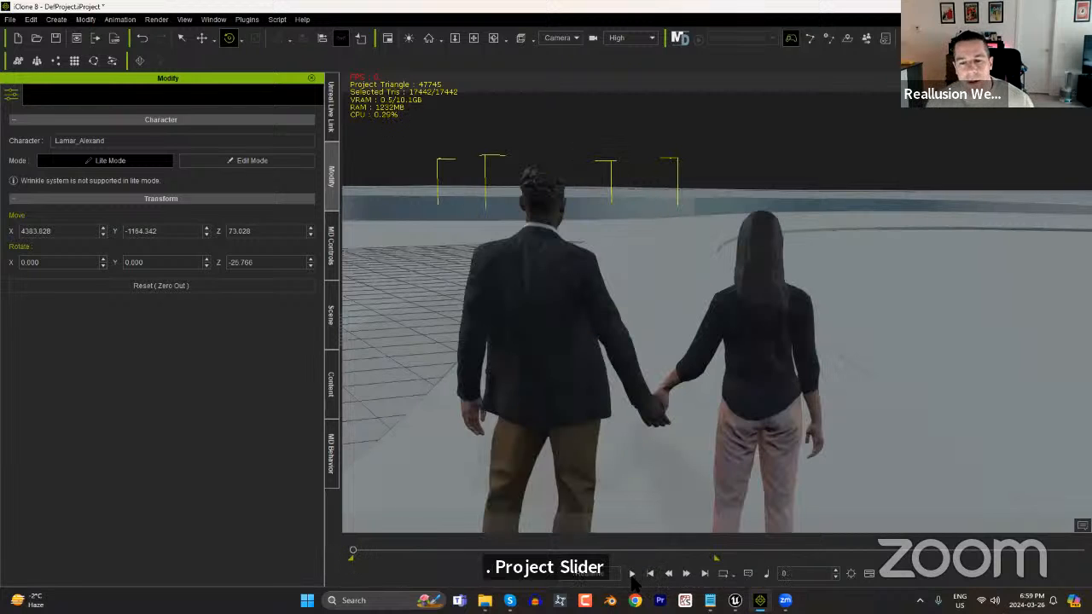
click(631, 575)
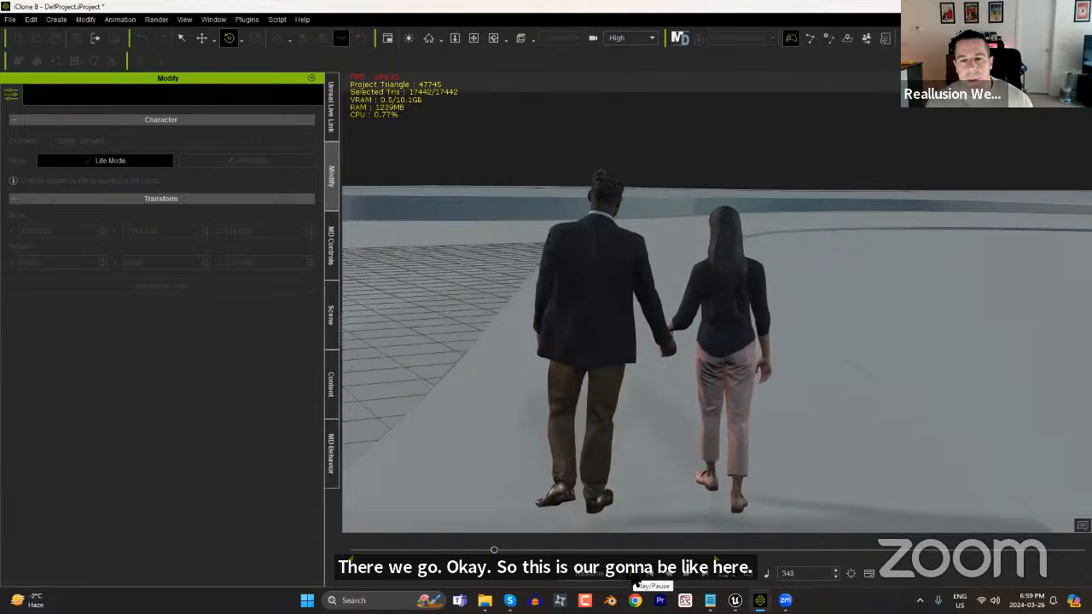
click(632, 575)
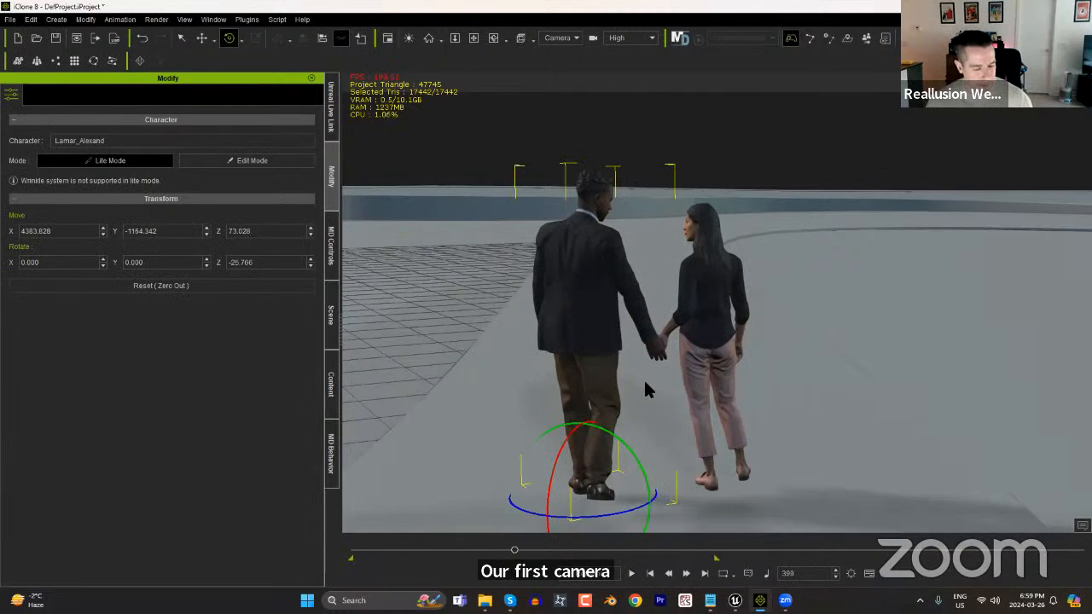
middle_drag(650, 329, 648, 358)
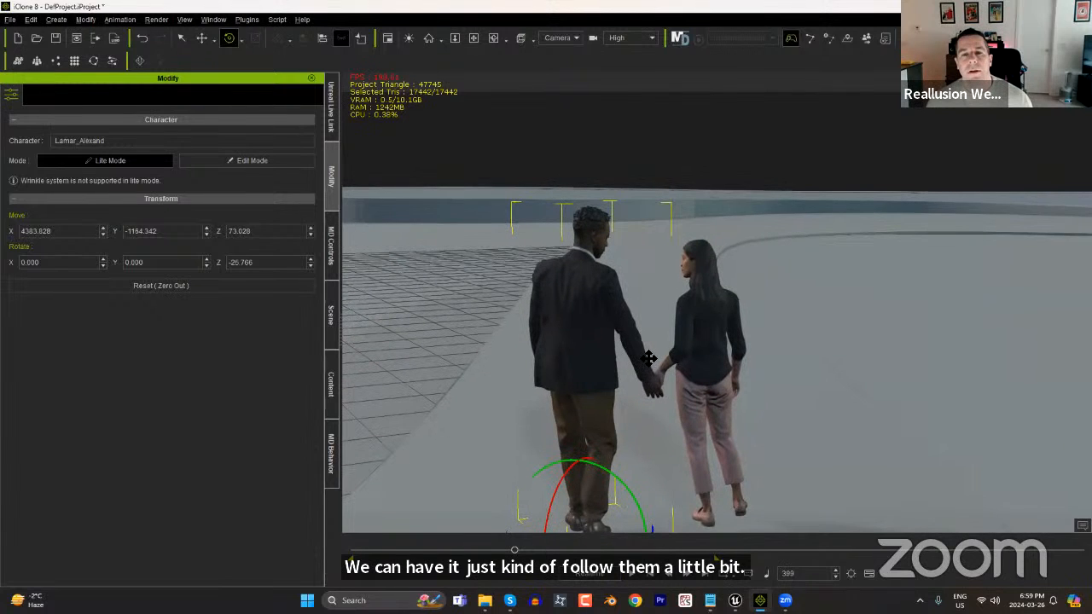
scroll(648, 358, up, 5)
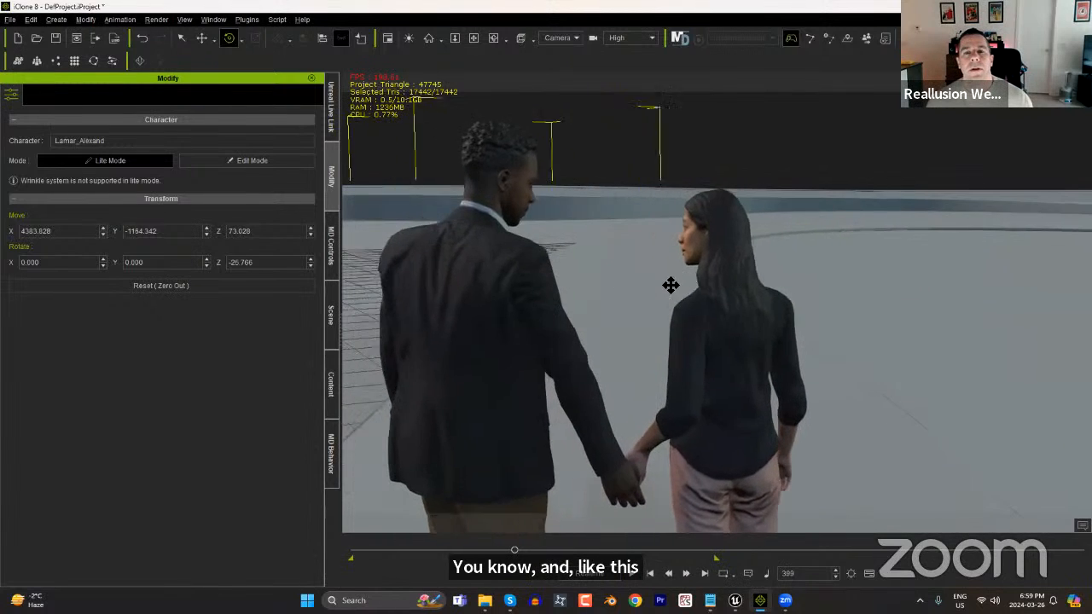
middle_drag(671, 285, 746, 309)
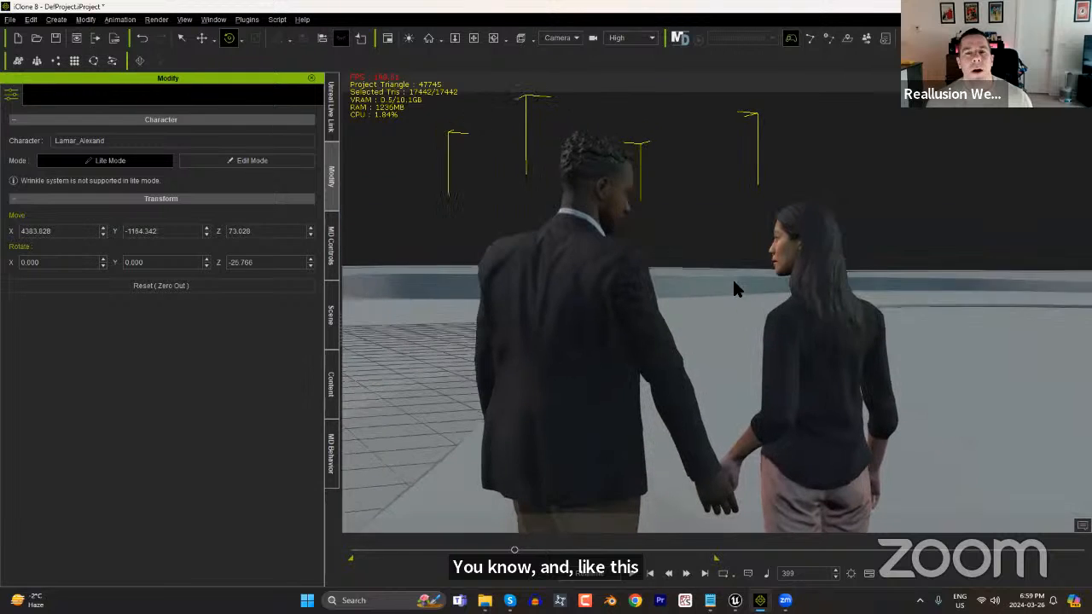
mouse_move(514, 550)
mouse_down()
mouse_move(338, 548)
mouse_move(524, 550)
mouse_move(513, 550)
mouse_up()
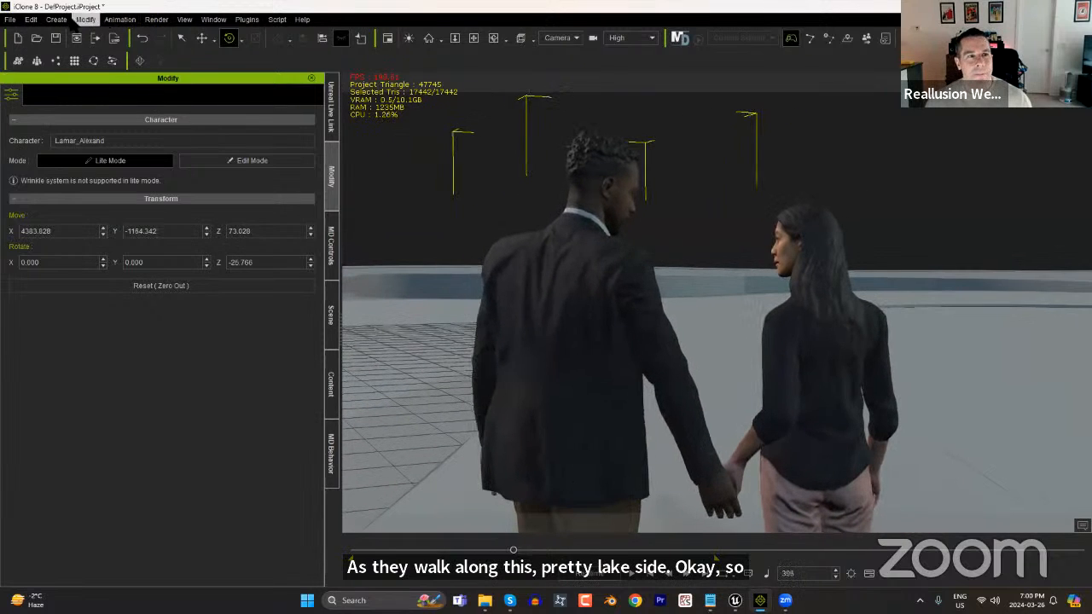
Create a second linear camera at frame 396 and move it to a high overhead view of the couple.
click(57, 19)
mouse_move(126, 185)
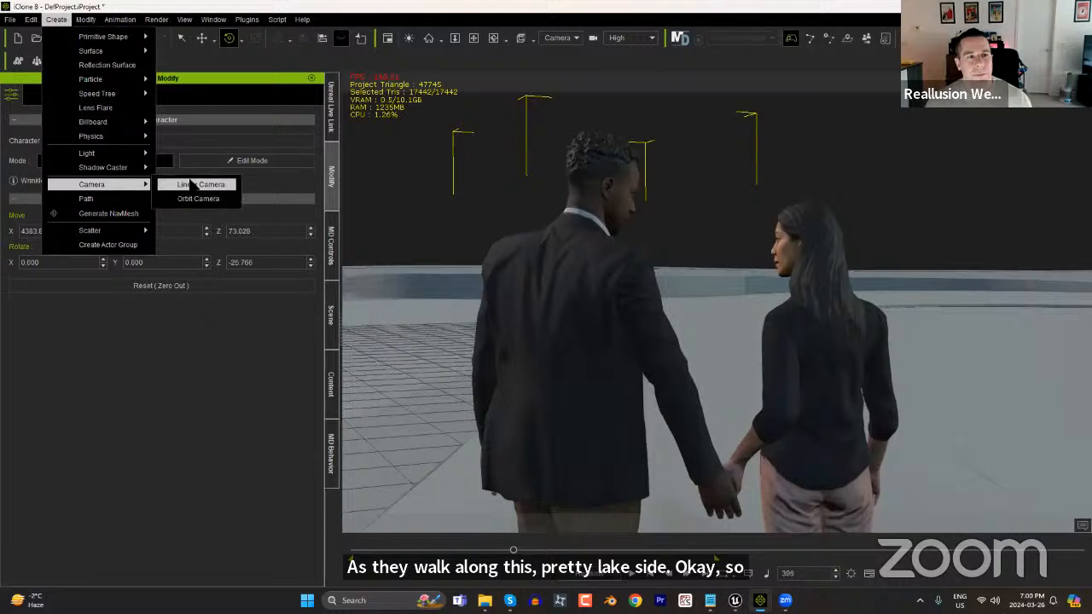
click(197, 184)
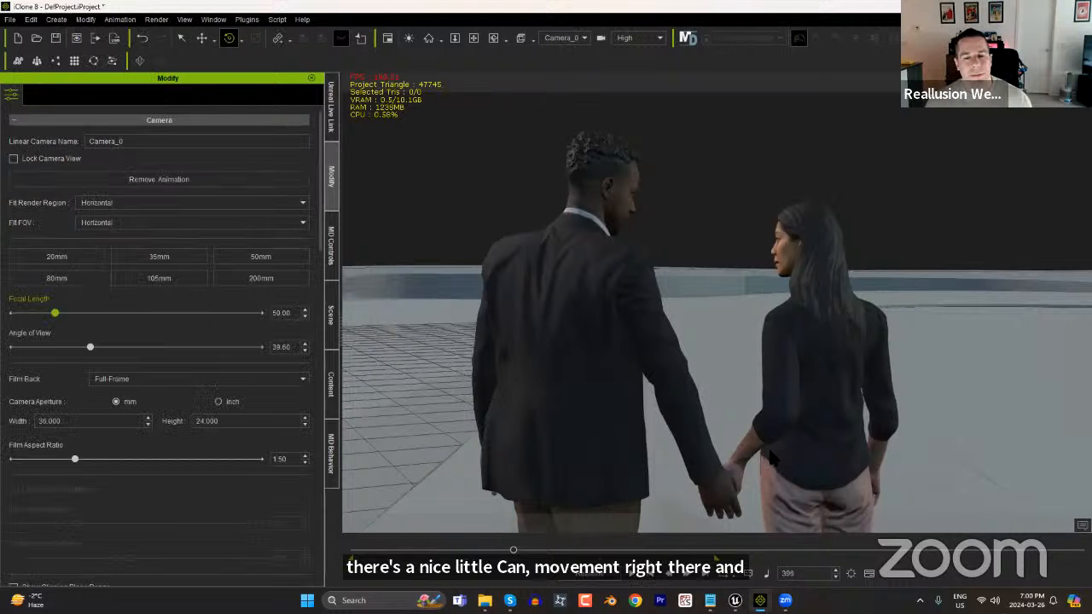
scroll(842, 422, down, 10)
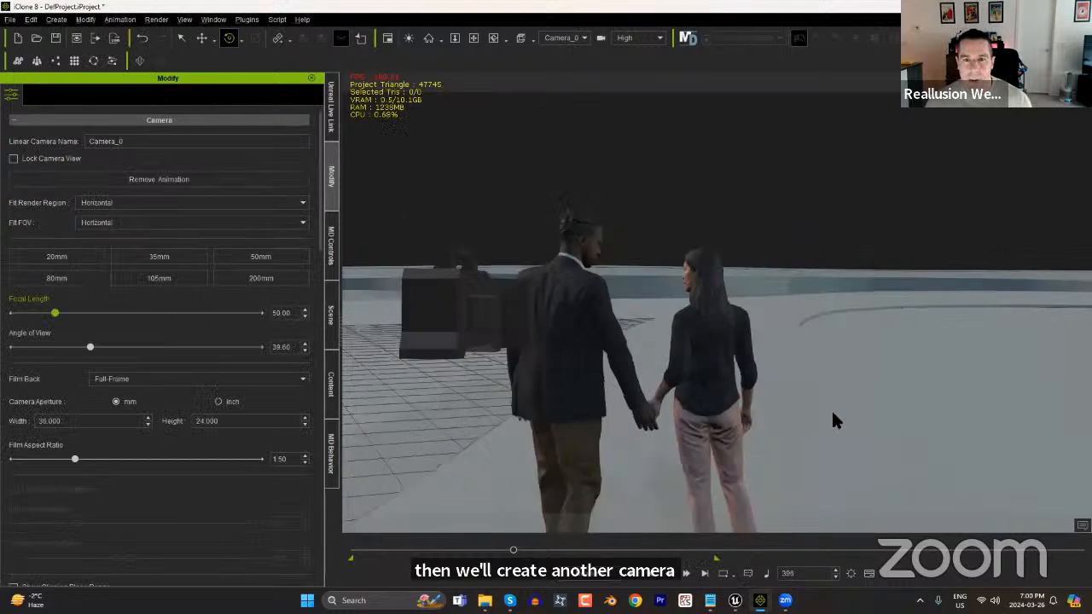
click(710, 321)
middle_drag(690, 314, 647, 367)
middle_drag(714, 386, 689, 372)
scroll(641, 268, up, 3)
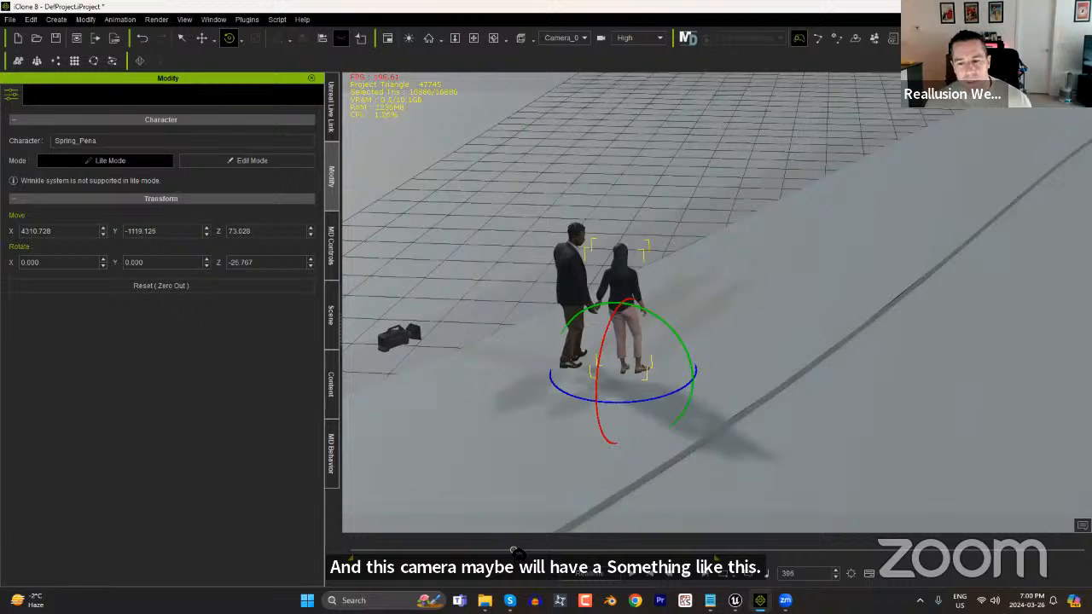
At frame 705, bring the second camera down to a low side view of the couple and scrub back to frame 682.
drag(516, 553, 640, 553)
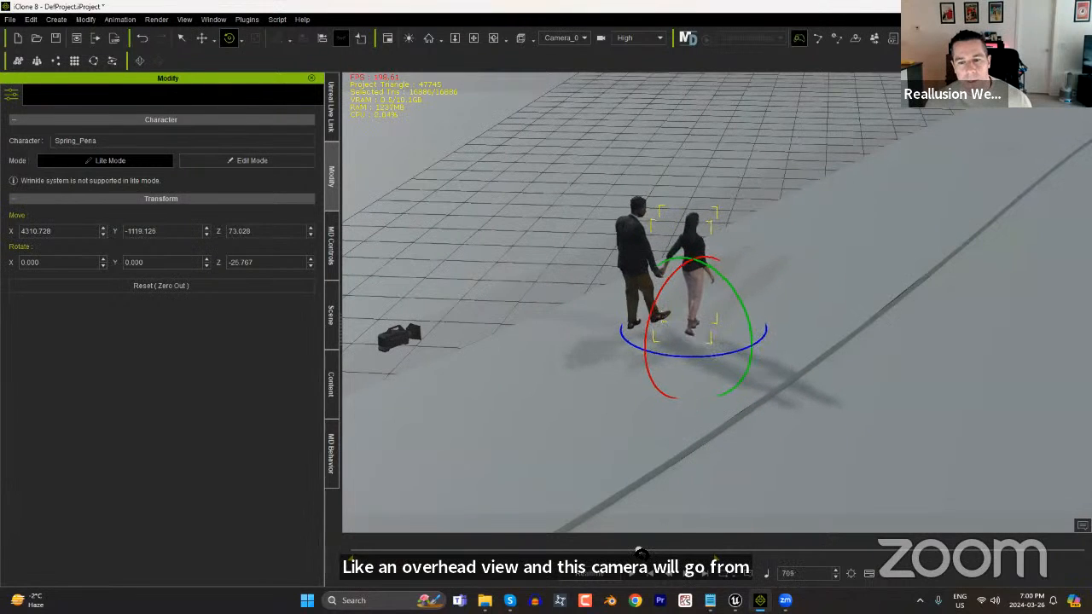
right_drag(712, 390, 639, 82)
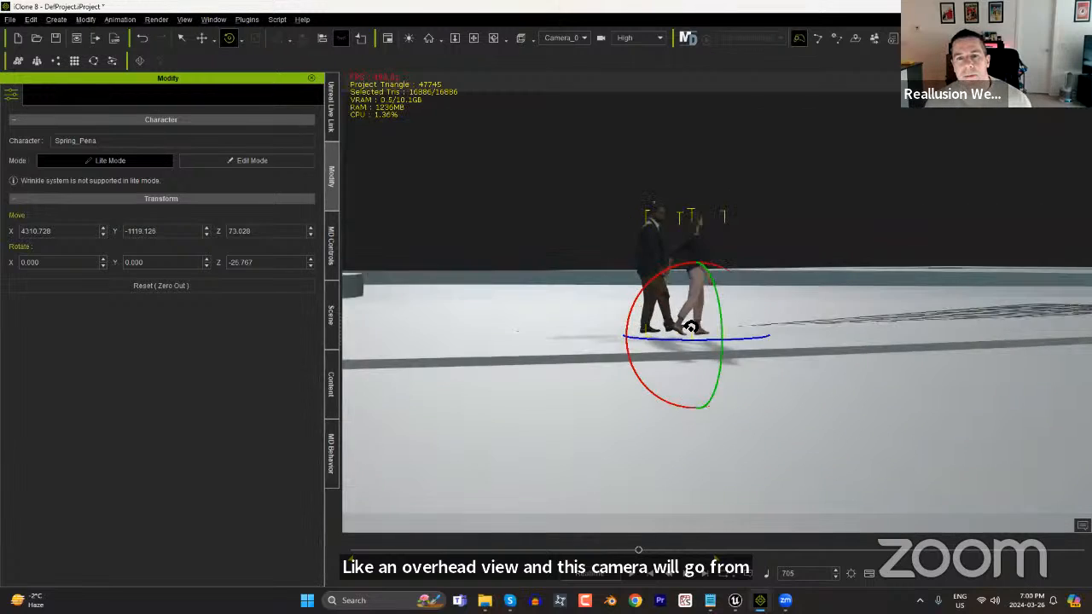
scroll(639, 83, up, 6)
middle_drag(640, 330, 677, 384)
right_drag(677, 385, 660, 380)
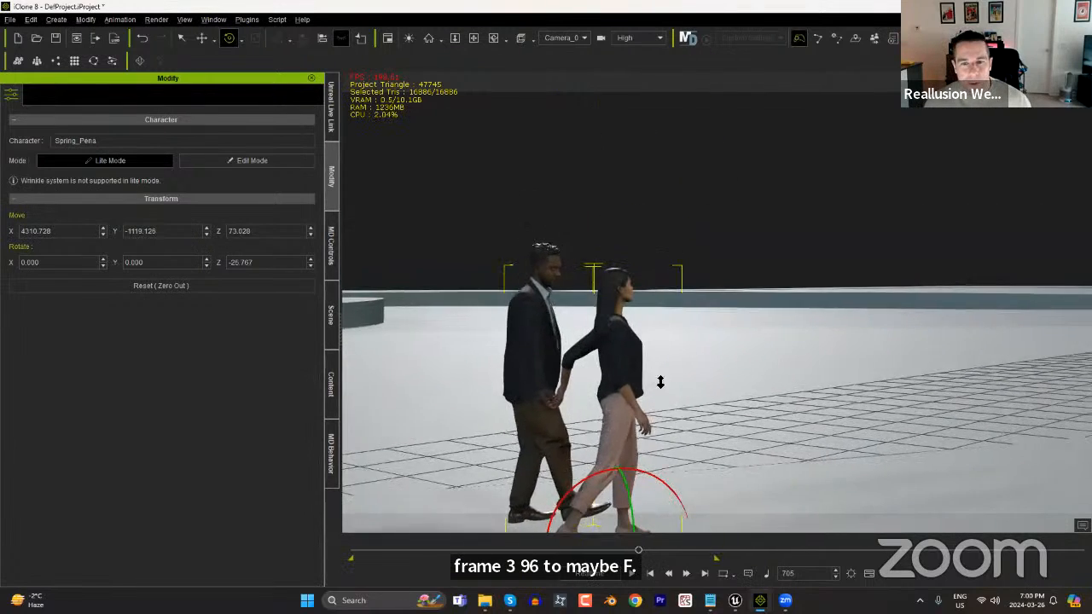
scroll(646, 326, up, 3)
middle_drag(646, 326, 627, 272)
scroll(664, 365, down, 3)
middle_drag(664, 364, 638, 371)
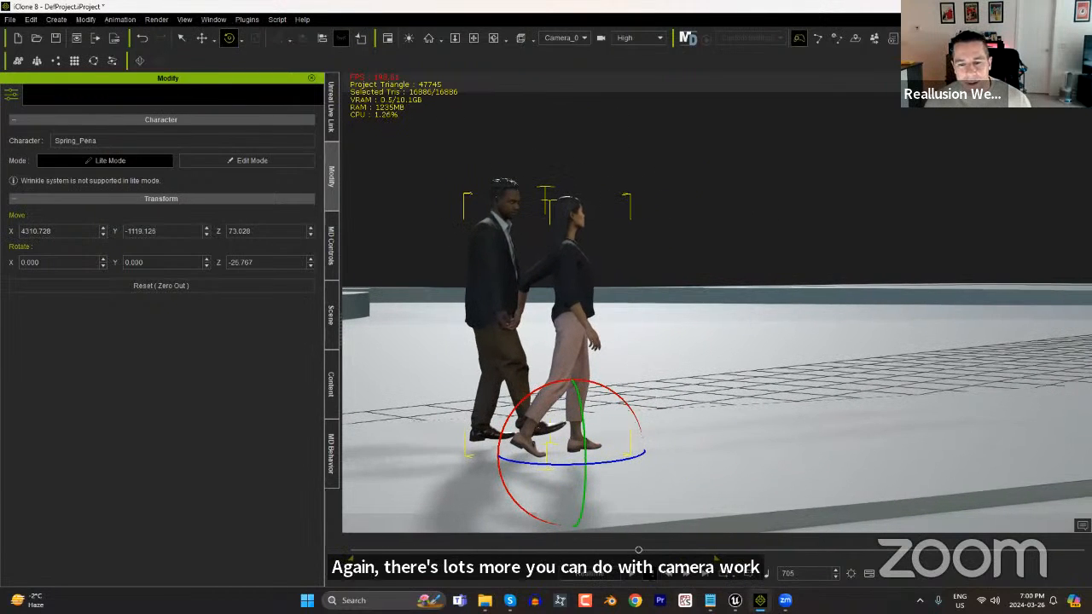
mouse_move(638, 550)
mouse_down()
mouse_move(519, 550)
mouse_move(640, 551)
mouse_up()
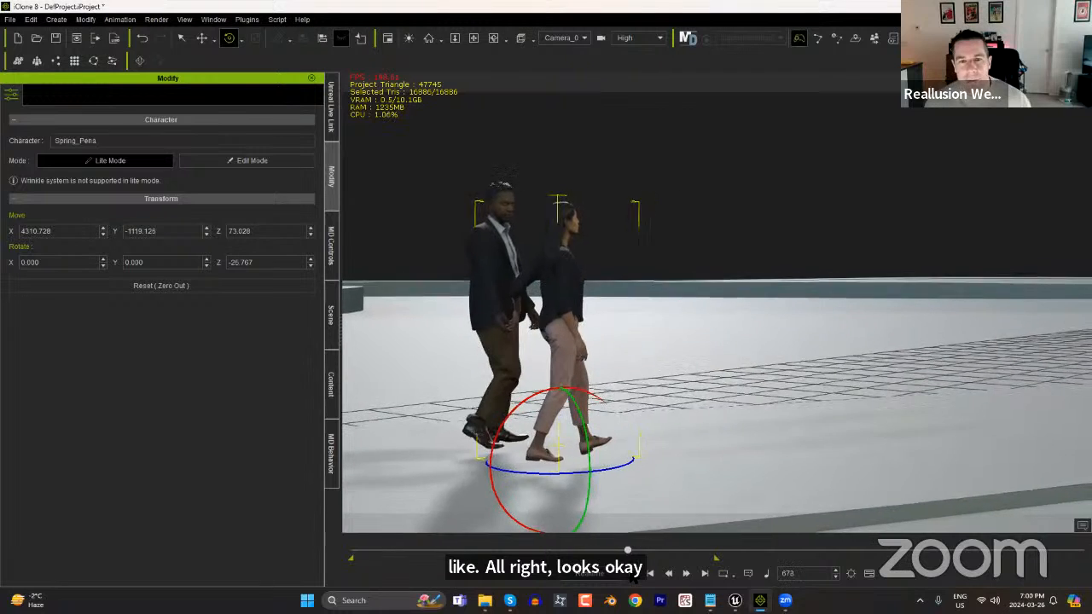
Create a third linear camera at frame 682 and recenter its view on the female character.
click(56, 18)
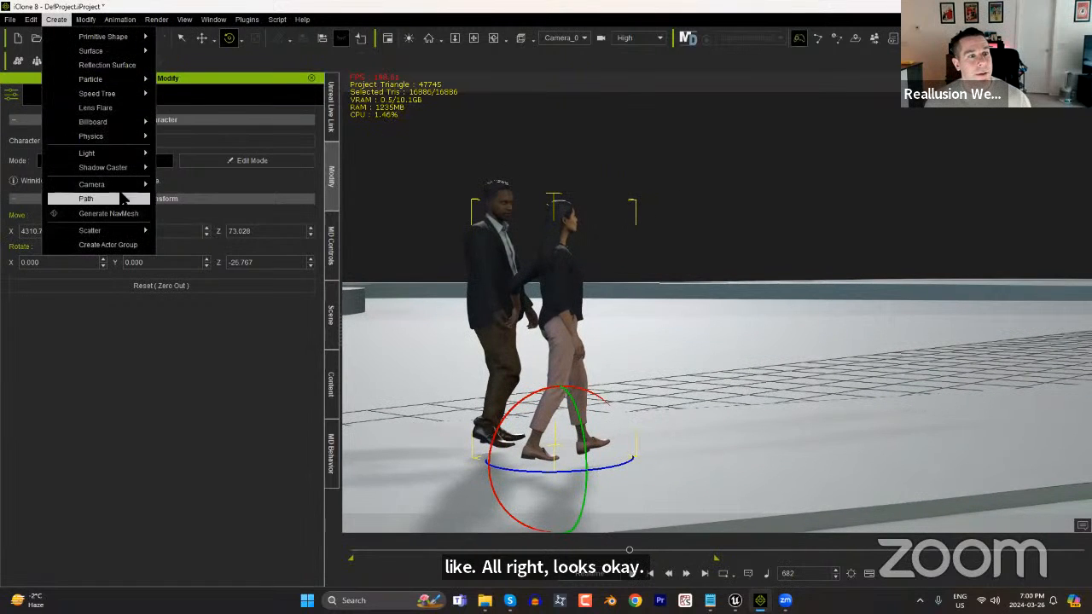
mouse_move(119, 184)
click(189, 187)
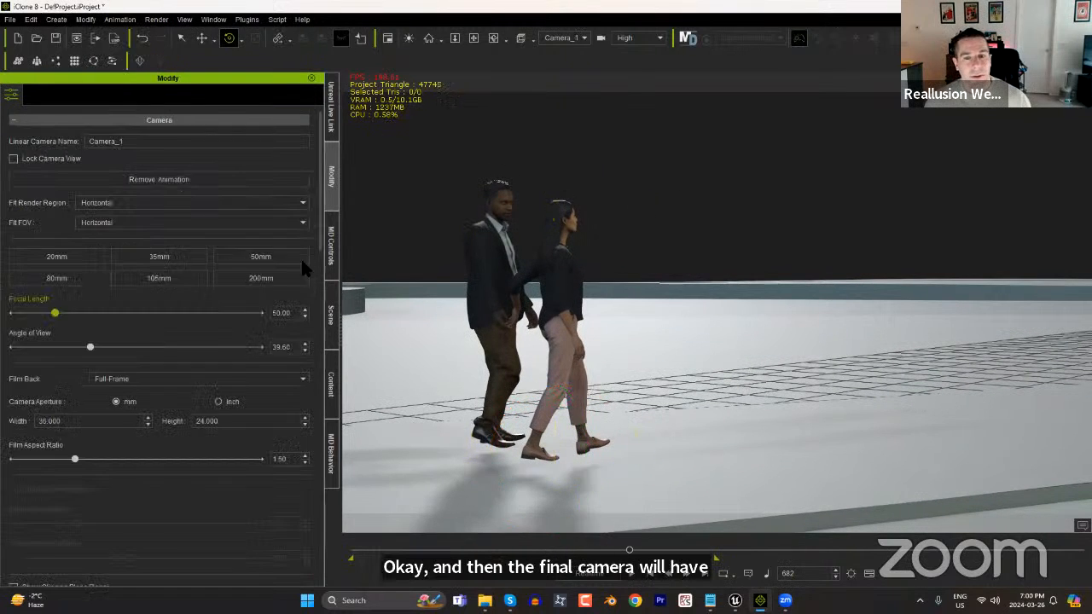
right_drag(773, 364, 787, 438)
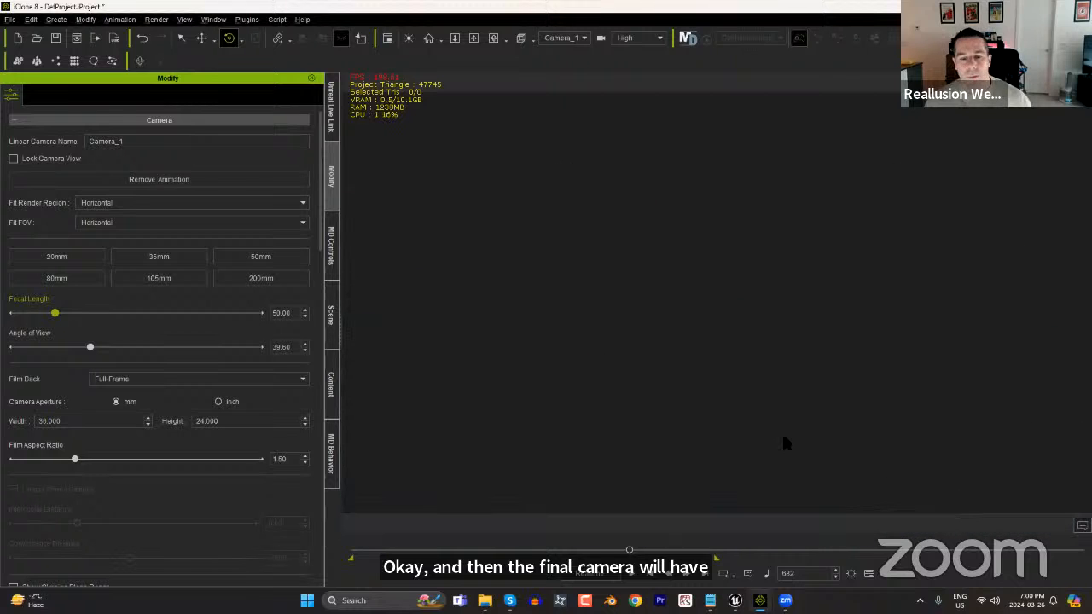
click(331, 294)
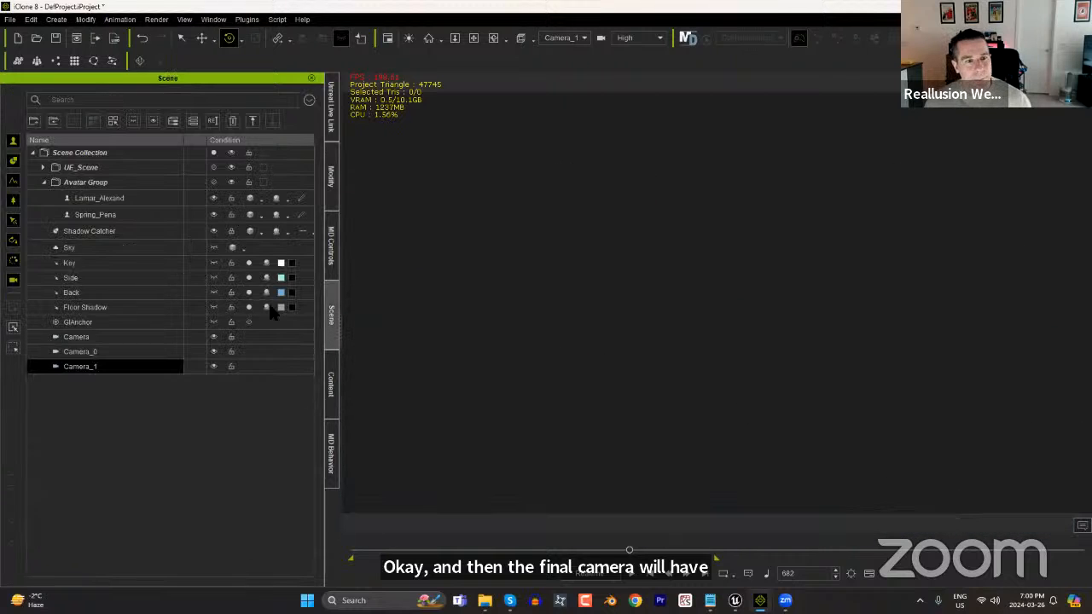
click(111, 217)
key(Home)
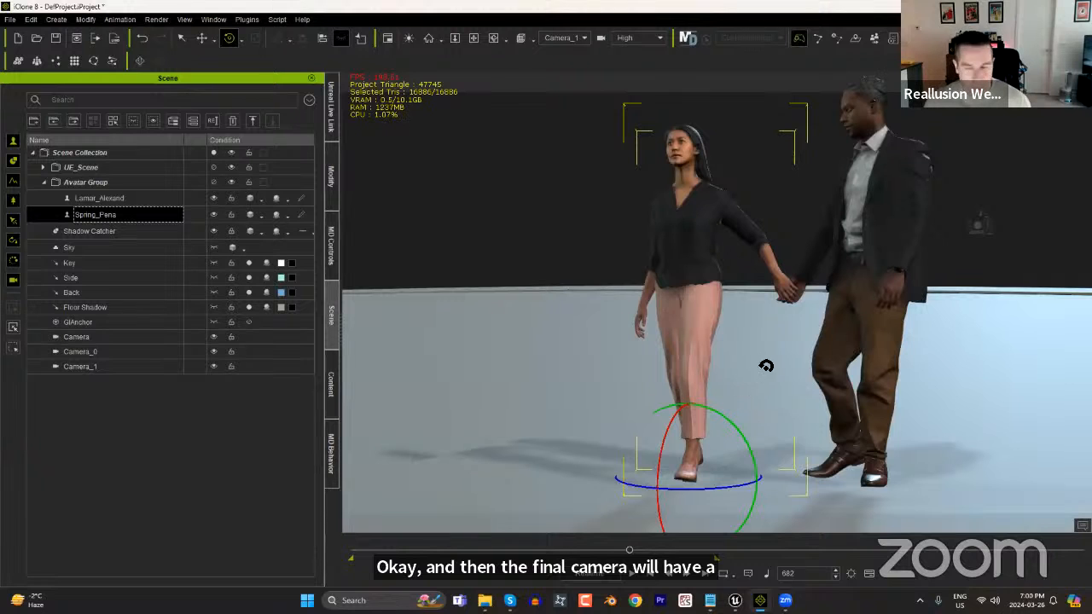
Position the third camera for a full-body front view of the couple walking toward it at frame 682.
right_drag(719, 355, 830, 316)
middle_drag(831, 315, 780, 391)
scroll(810, 427, up, 4)
scroll(809, 427, down, 2)
scroll(780, 391, down, 2)
scroll(780, 391, down, 3)
right_drag(786, 416, 791, 381)
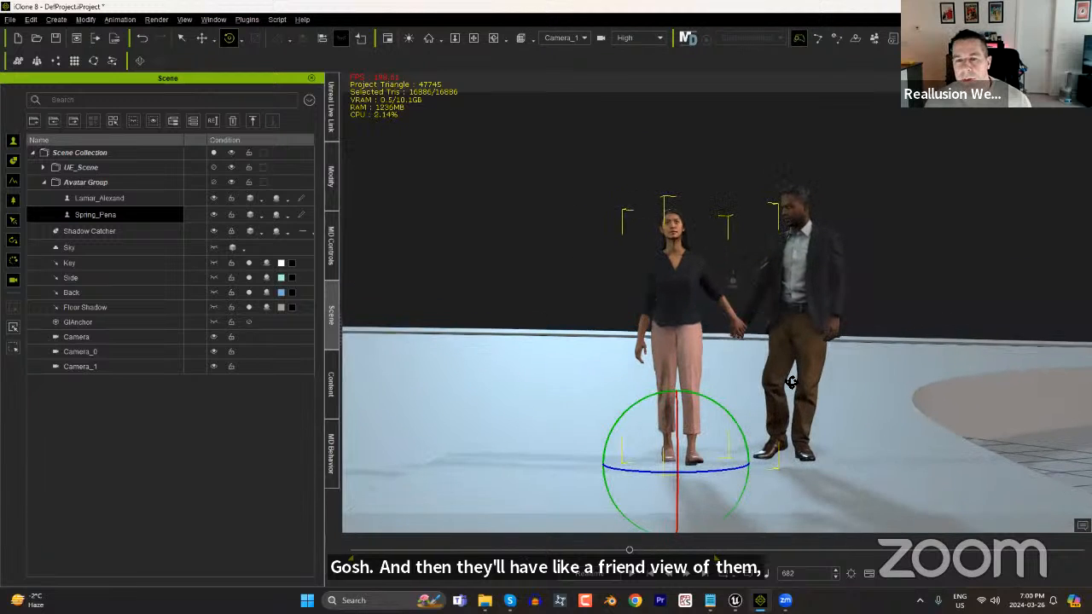
scroll(778, 348, up, 1)
scroll(778, 348, up, 2)
middle_drag(796, 368, 731, 345)
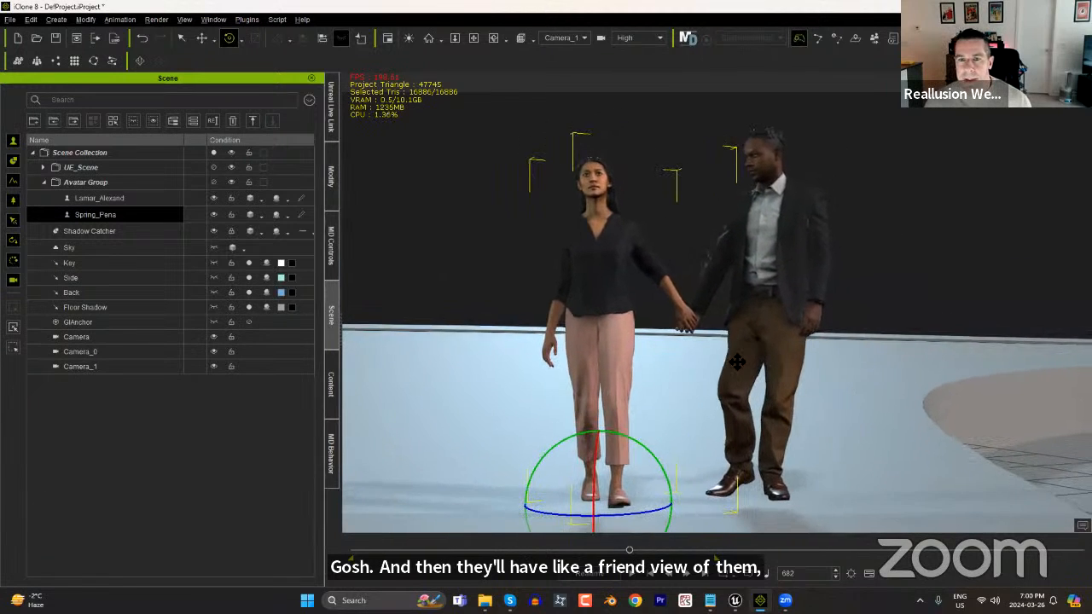
At frame 895, swing the third camera around to an angled front-side view of the couple with the terrain behind them.
right_drag(750, 369, 754, 369)
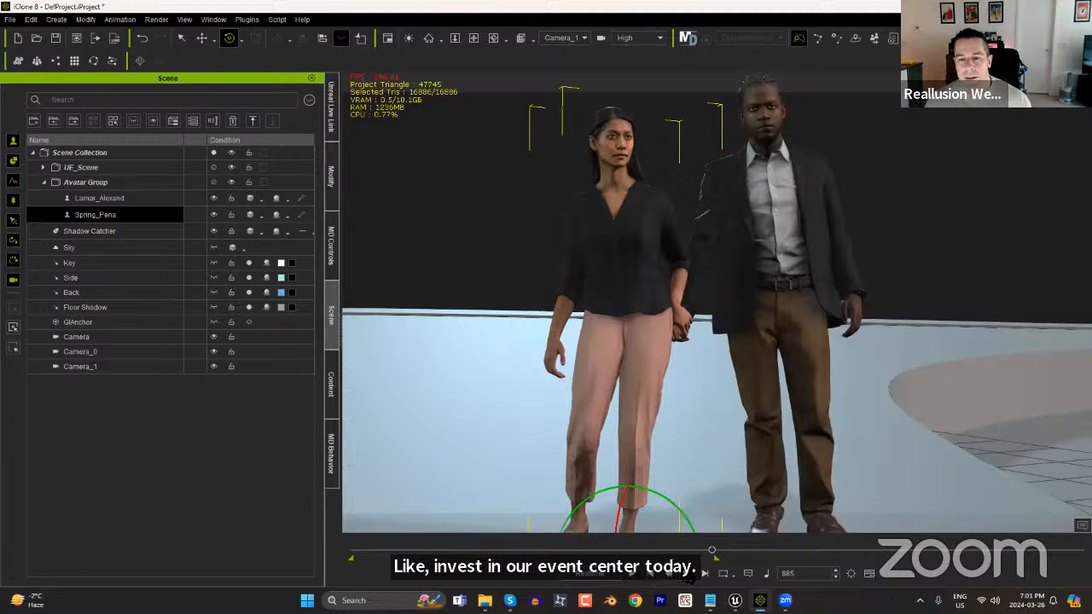
right_drag(663, 295, 831, 326)
middle_drag(833, 327, 792, 395)
right_drag(807, 394, 836, 382)
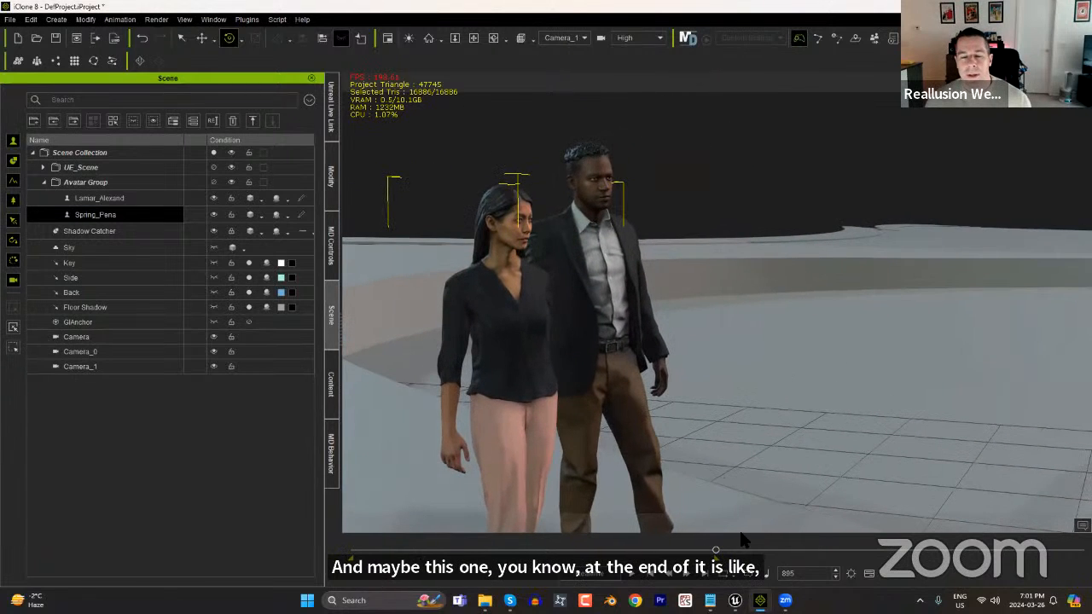
Return to frame 0, show the timeline, and assign the first camera, Camera, to the project's Switcher track.
click(650, 580)
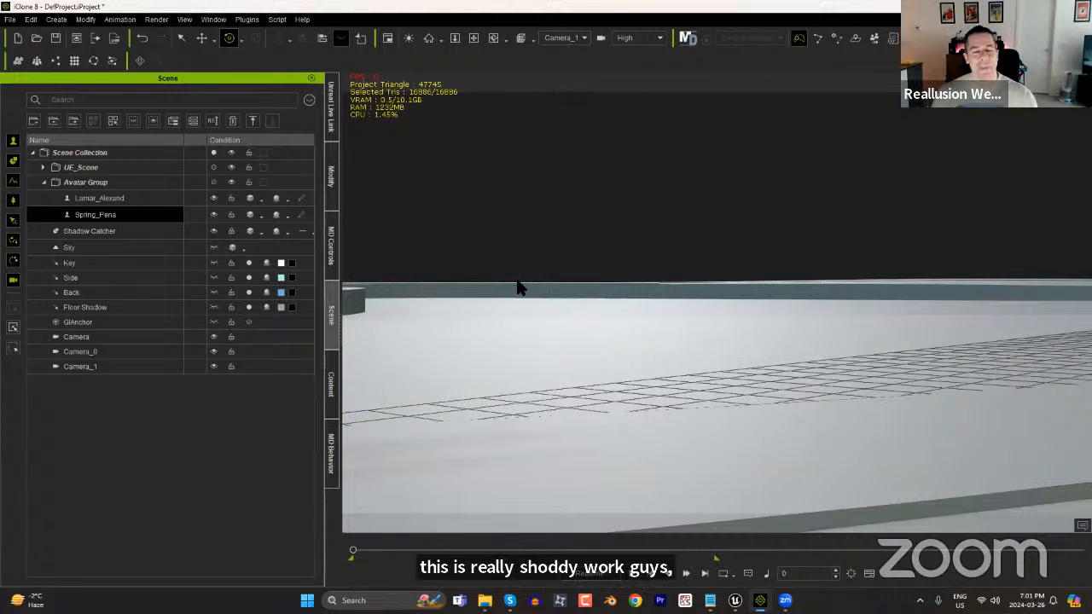
key(F3)
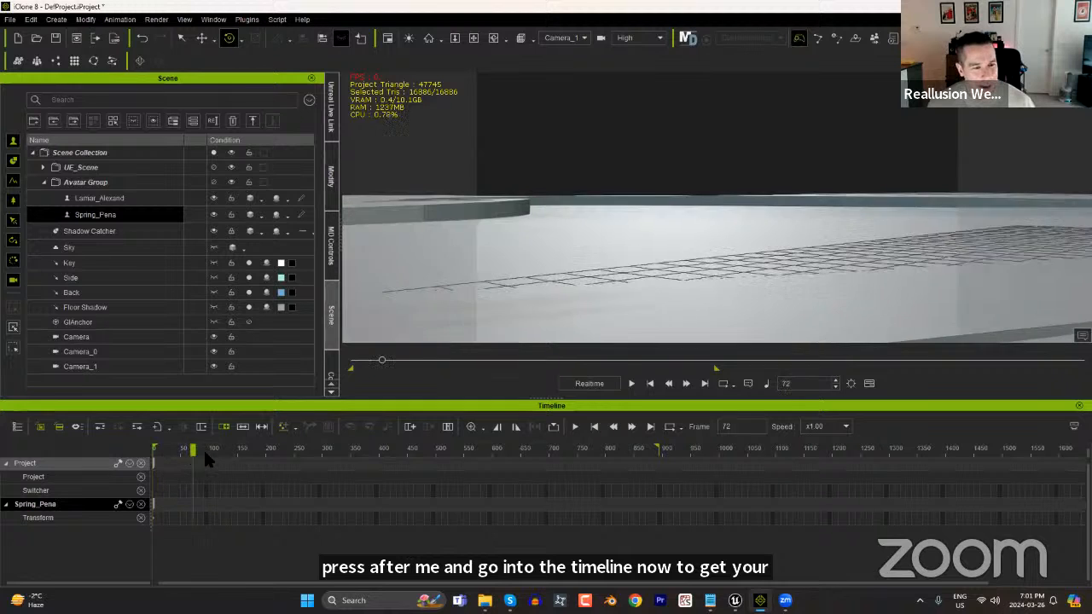
right_click(154, 493)
mouse_move(213, 575)
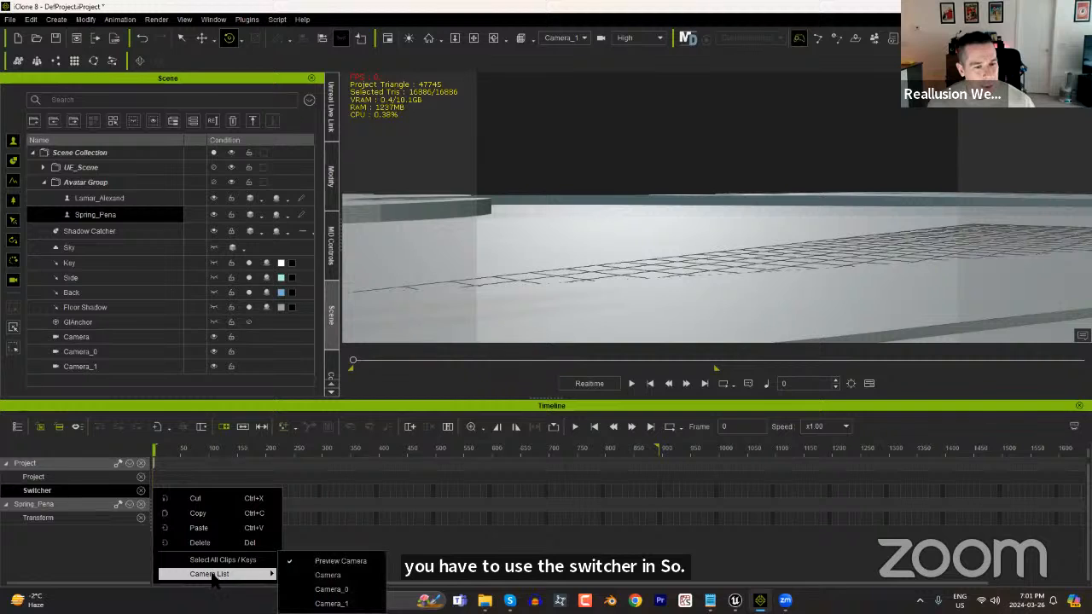
click(327, 576)
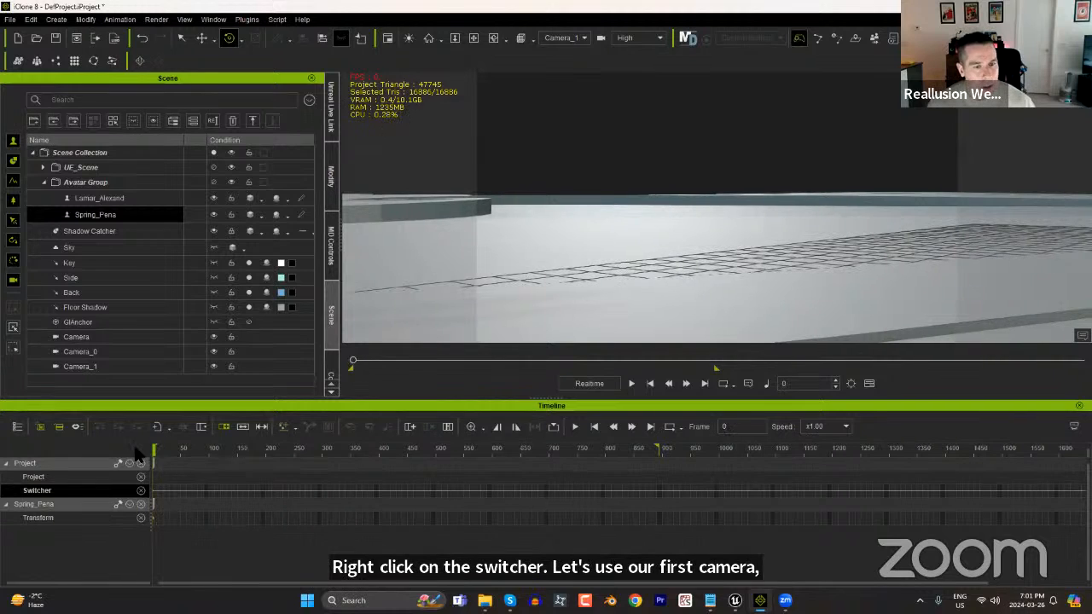
Set the viewport to the Switch camera view and scrub the timeline to frame 396.
click(574, 37)
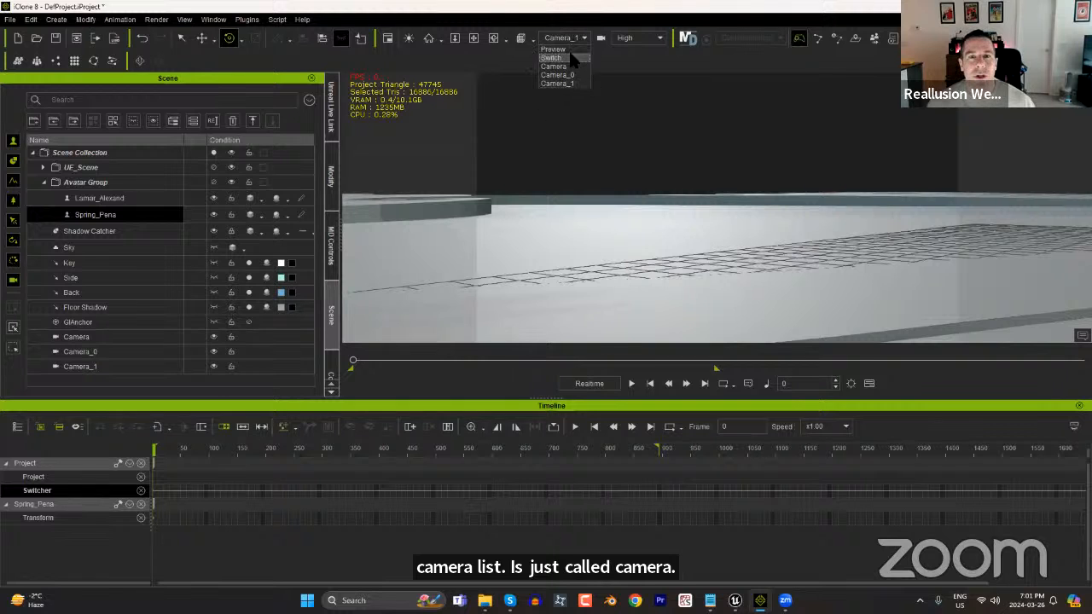
click(570, 57)
drag(176, 448, 375, 502)
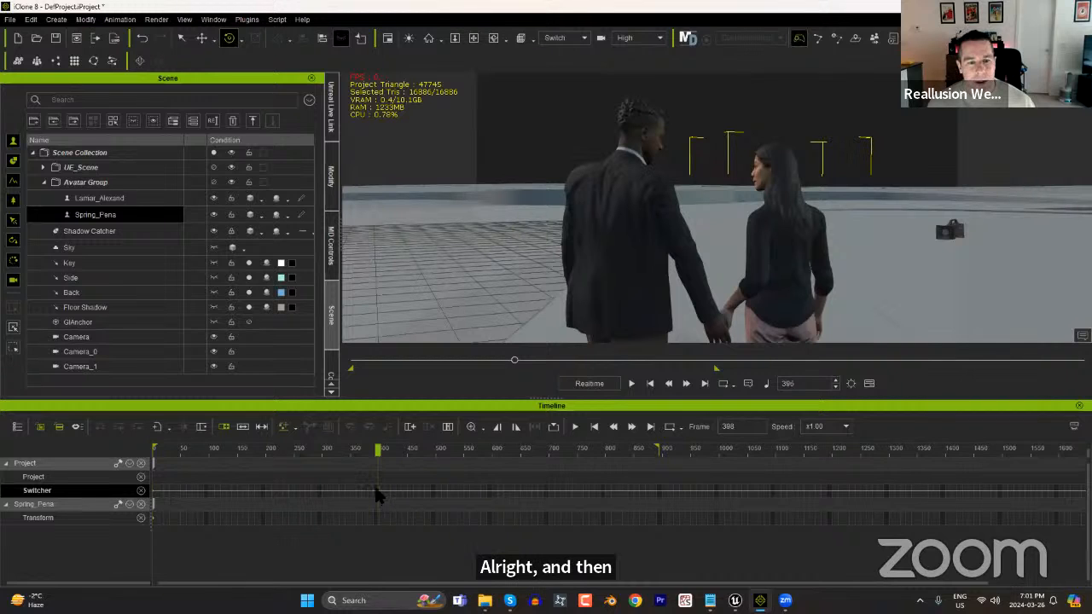
Assign Camera_0 to the project's Switcher track at frame 396.
right_click(378, 494)
mouse_move(435, 576)
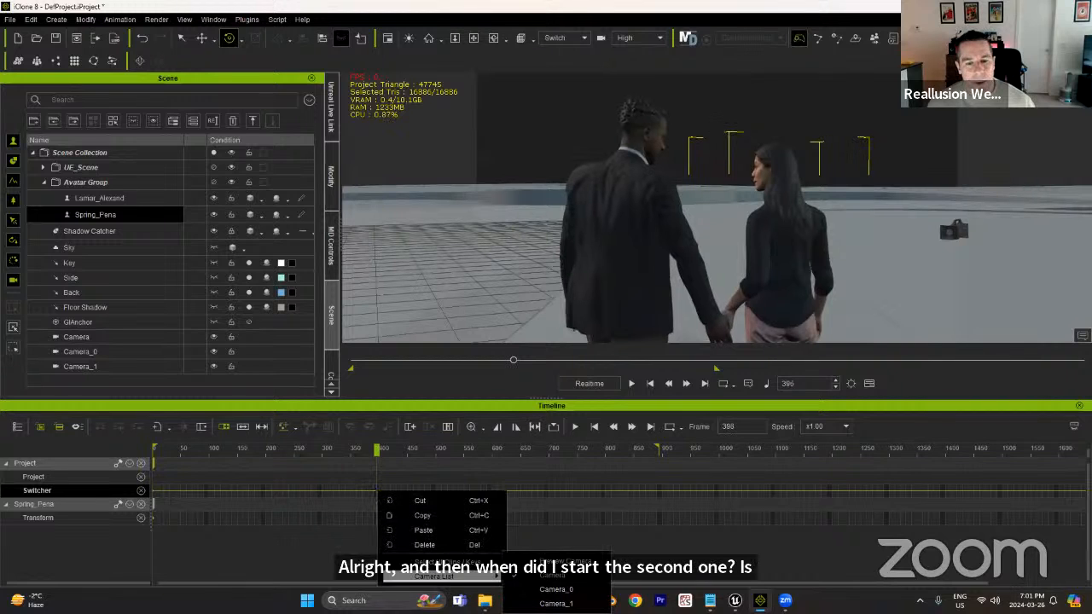
click(555, 590)
Assign Camera_1 to the Switcher track at frame 671.
drag(377, 449, 535, 493)
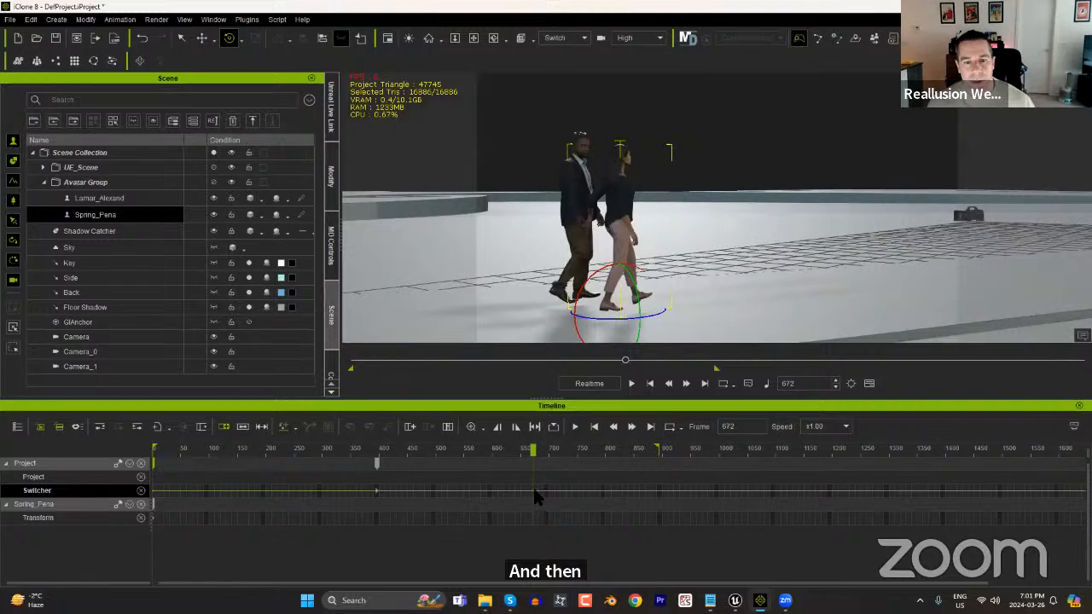
right_click(532, 492)
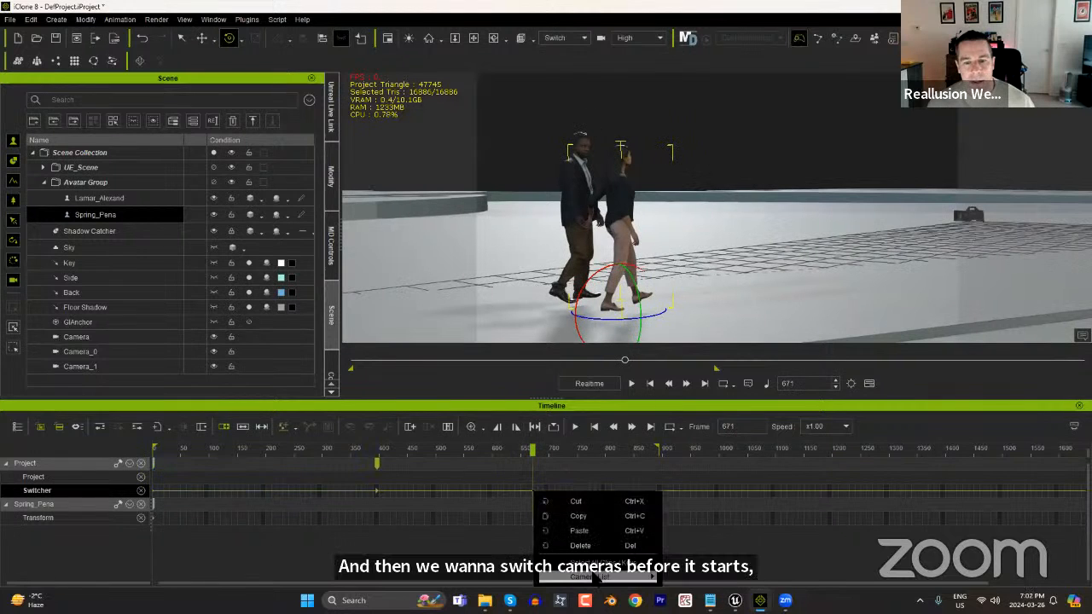
mouse_move(596, 577)
click(709, 603)
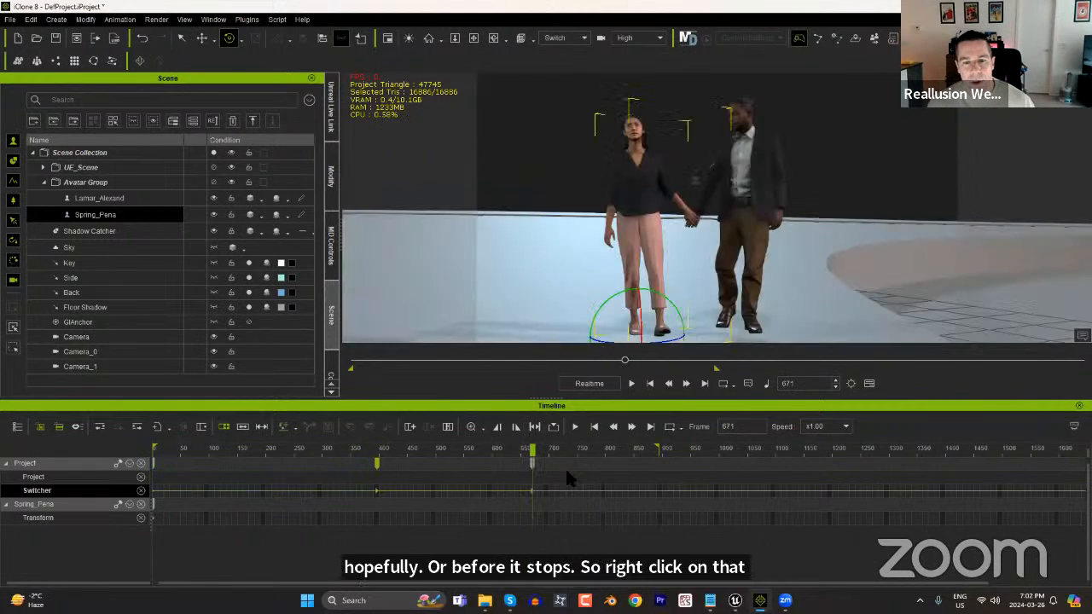
Scrub through the third camera's shot, play the switched sequence from frame 0, and return to the start.
drag(535, 458, 581, 477)
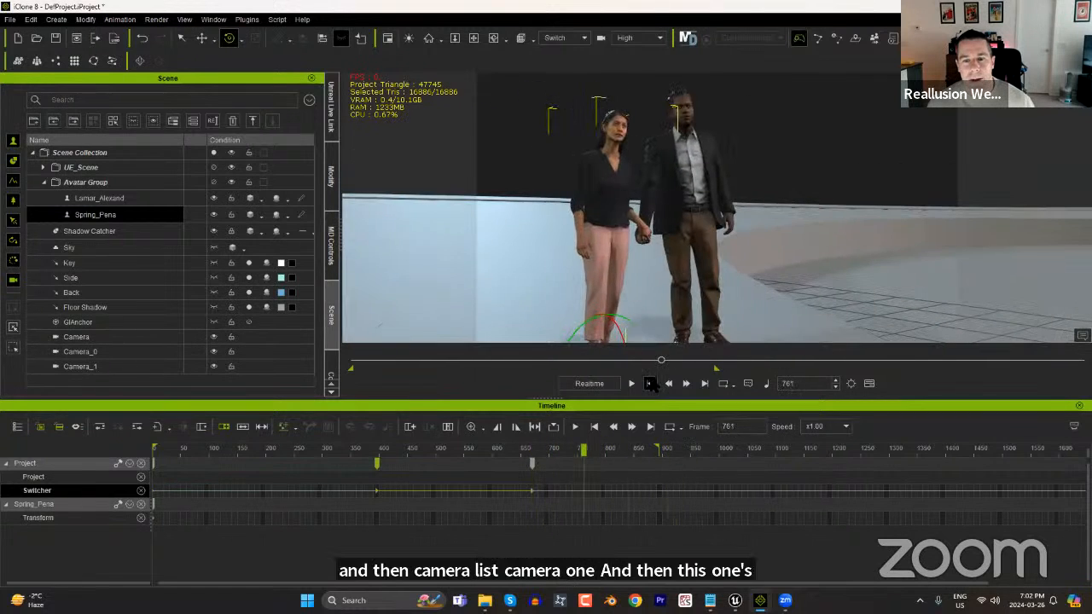
click(650, 383)
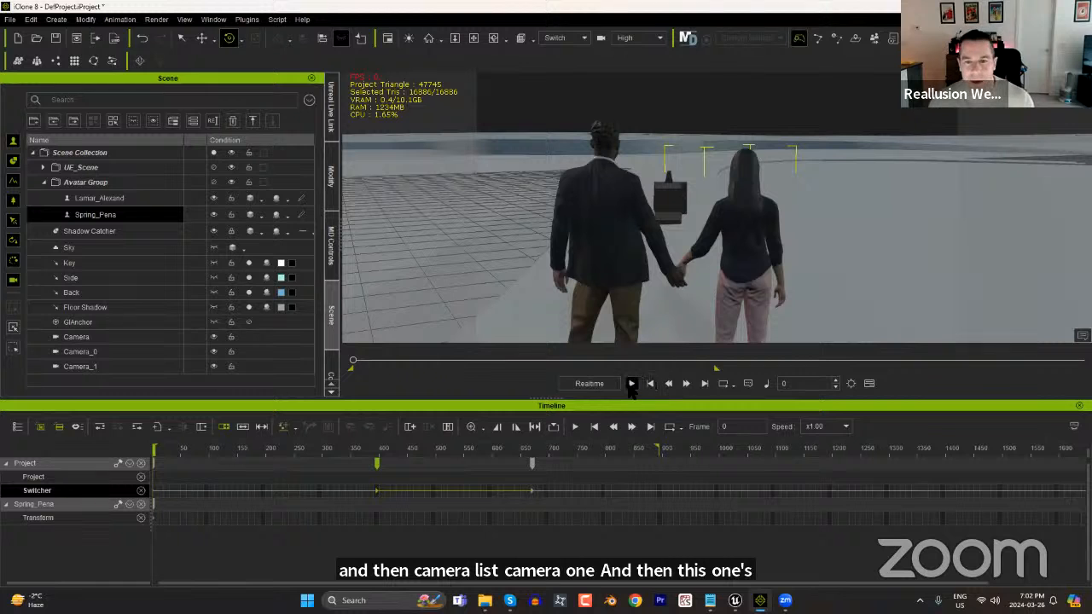
click(631, 384)
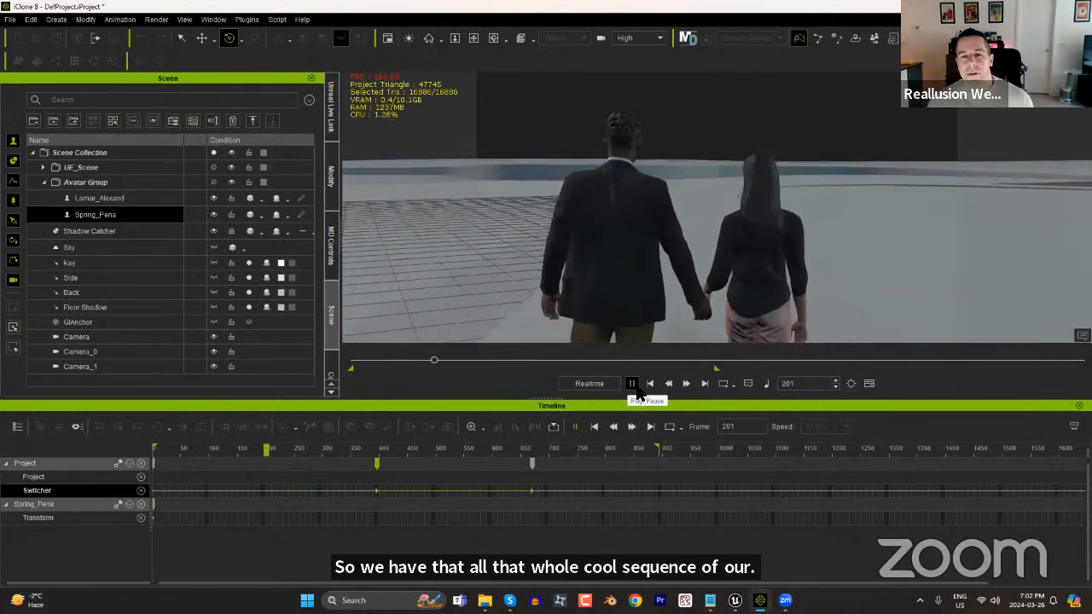
click(651, 385)
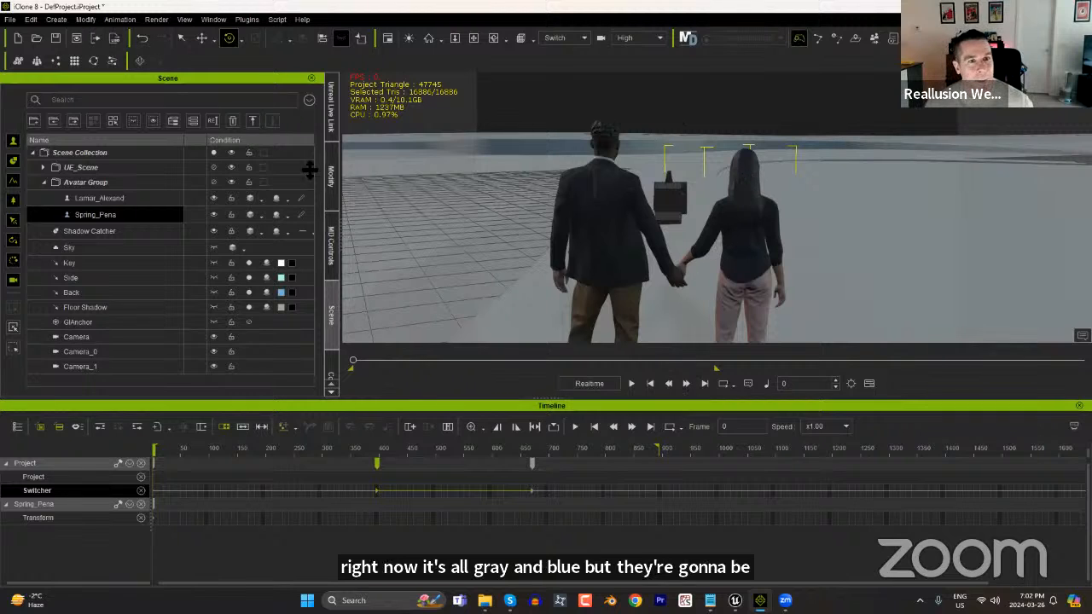
Close the timeline and activate the Unreal Live Link for the scene's characters, prop, cameras and lights.
click(1079, 405)
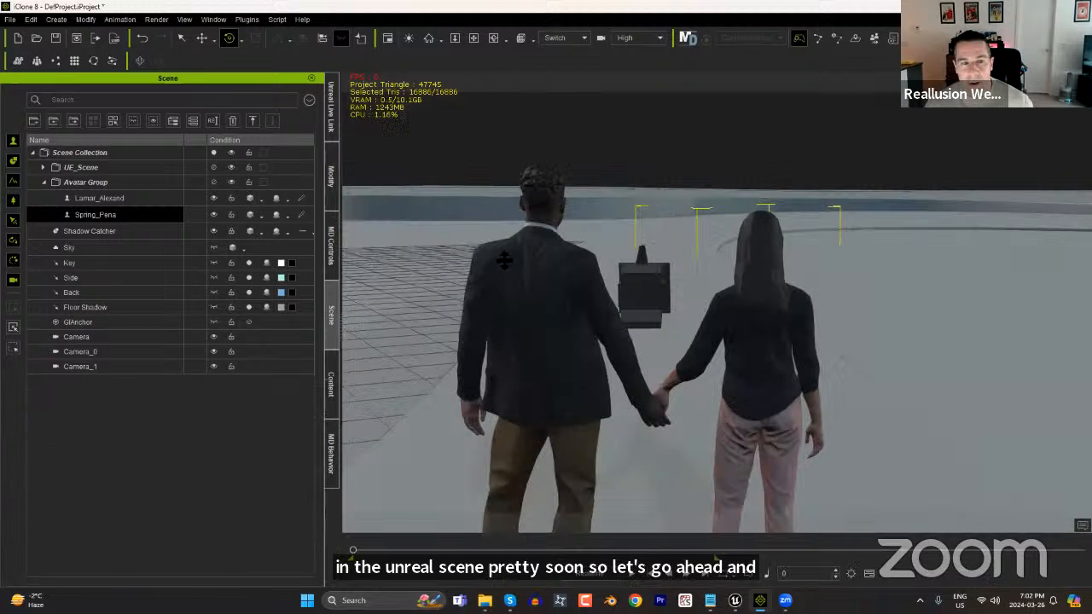
click(332, 121)
click(244, 99)
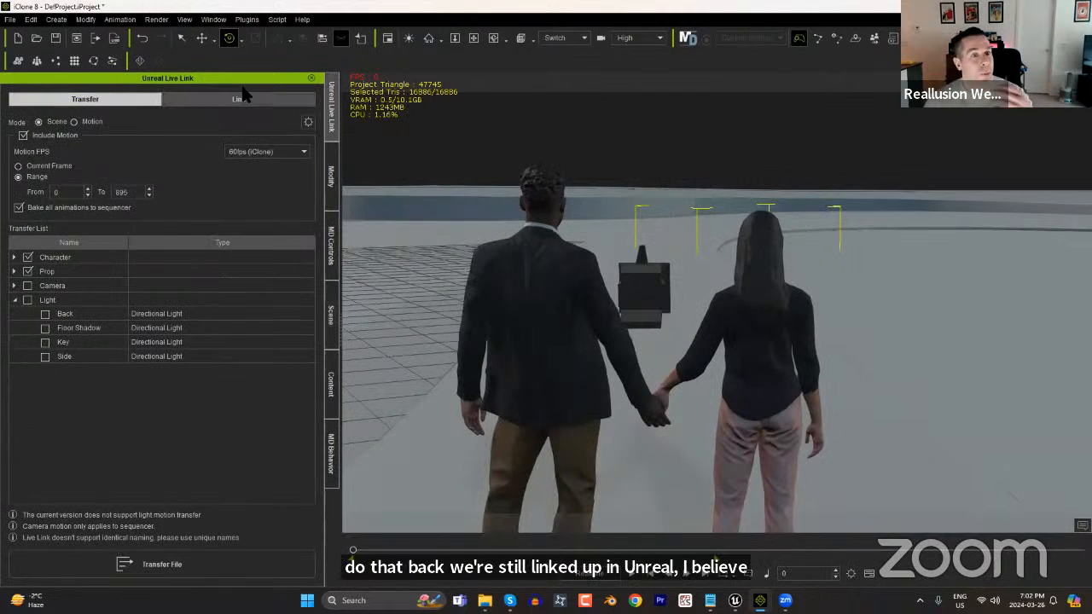
click(191, 555)
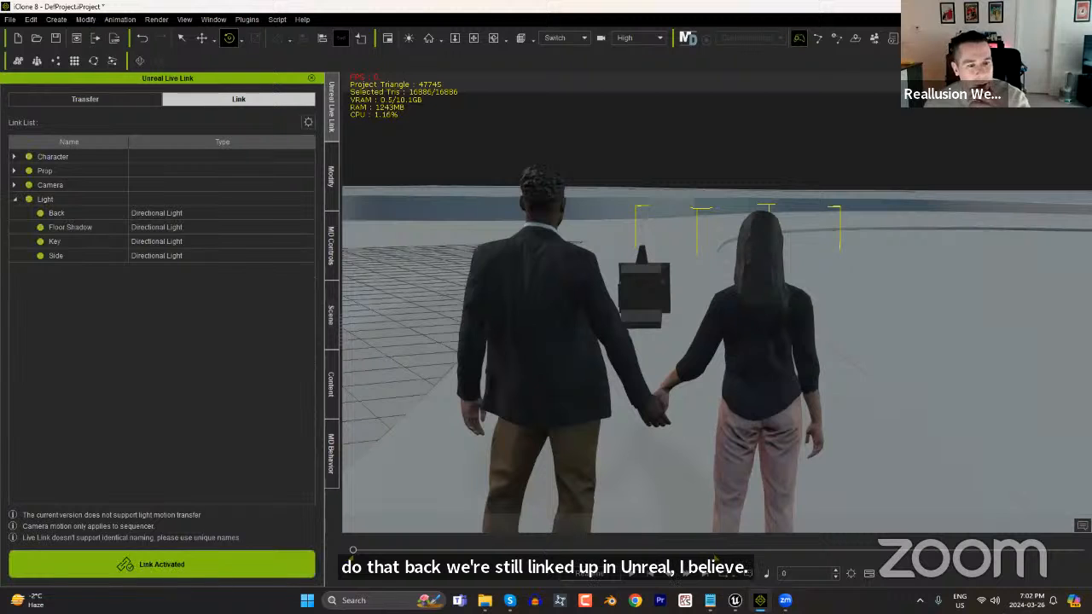
Switch to Unreal Engine and check the Live Link source and its subjects, then view the lakeside level.
click(735, 601)
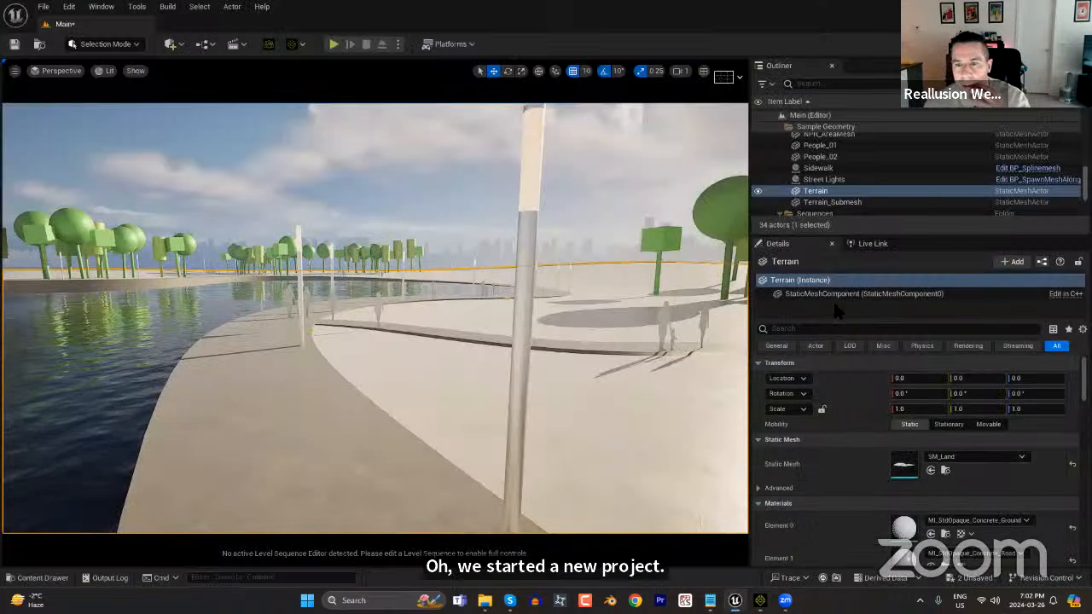
click(870, 244)
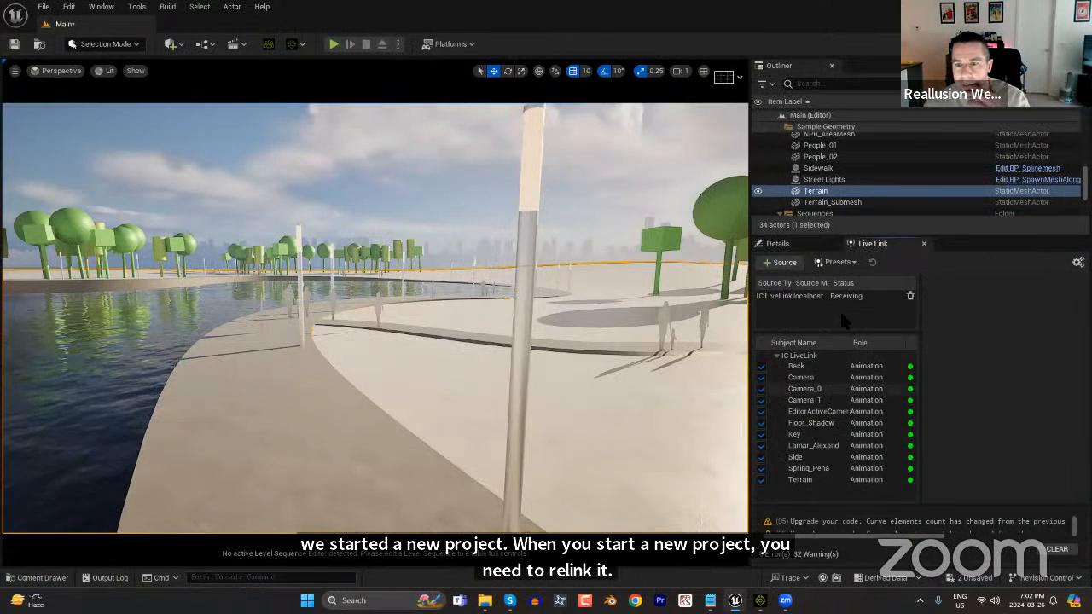
click(798, 244)
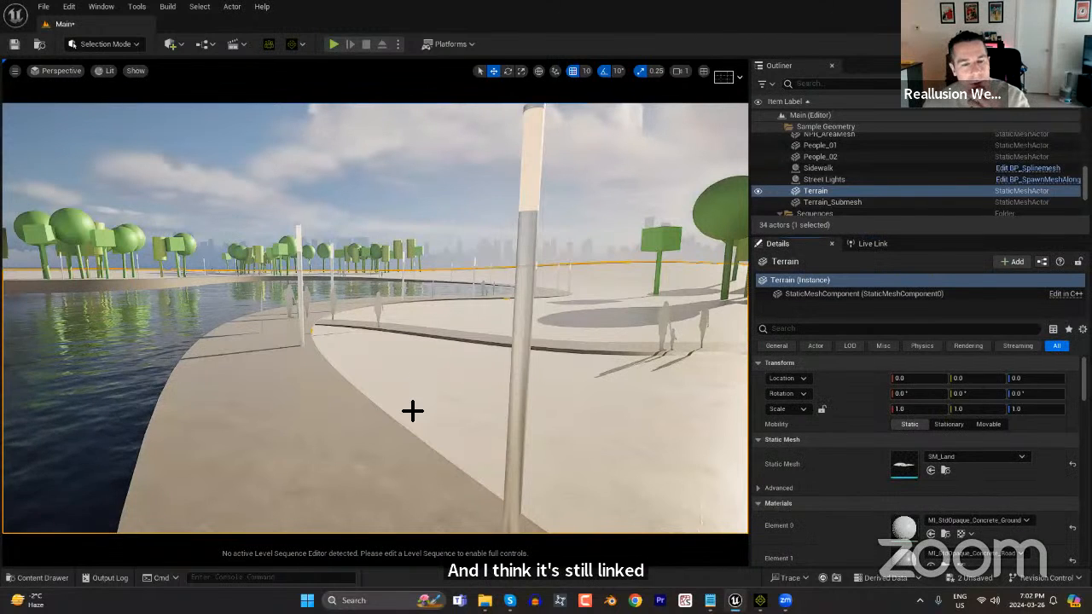
scroll(370, 407, down, 3)
scroll(371, 407, down, 2)
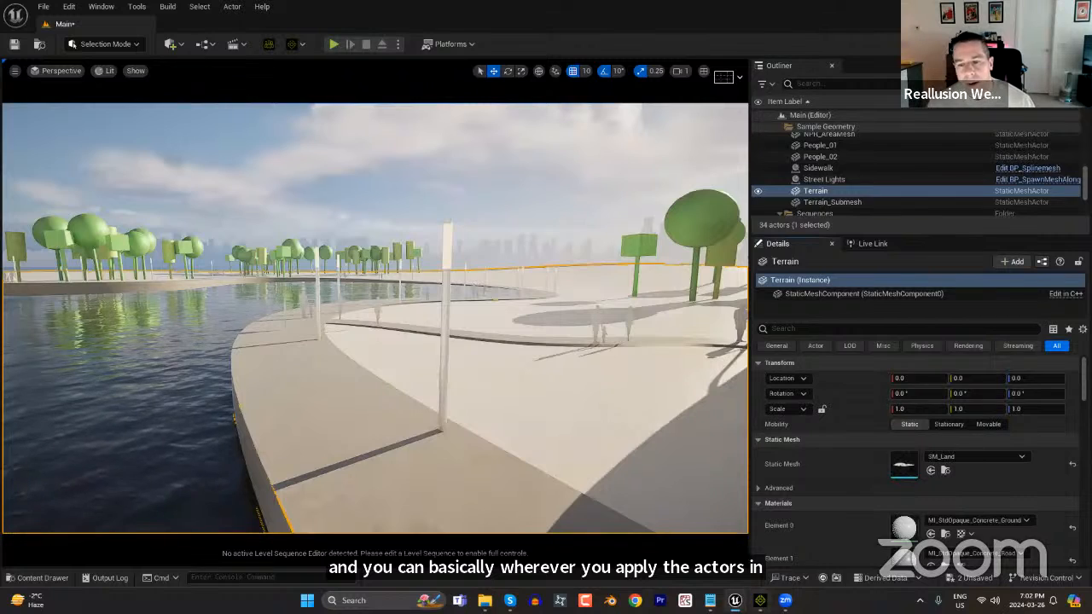
Switch back to iClone and exclude the Terrain prop from the Live Link scene transfer, keeping both characters included.
click(760, 600)
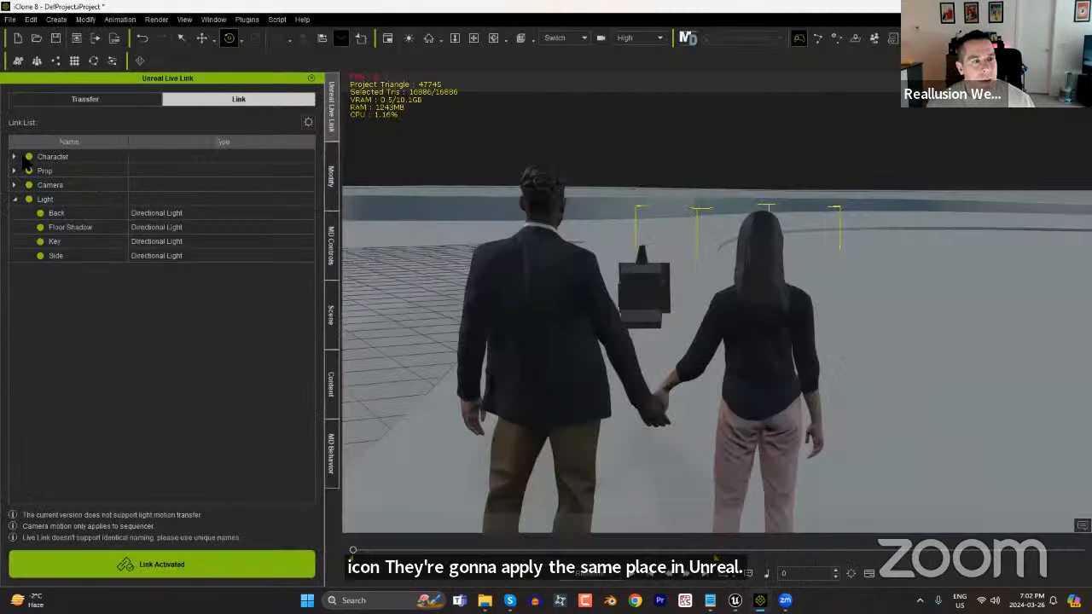
click(109, 98)
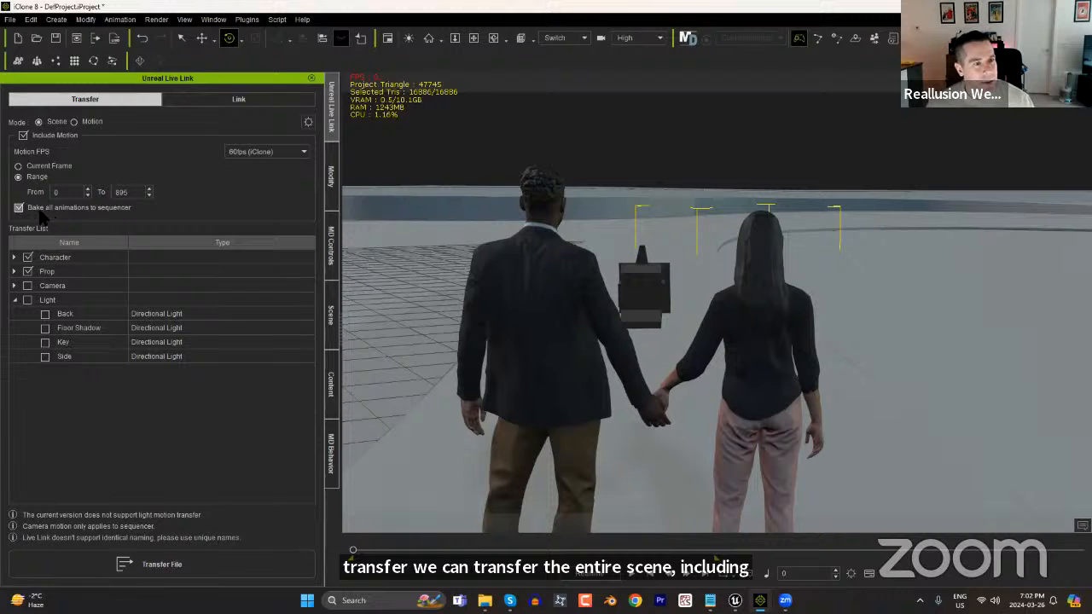
click(13, 257)
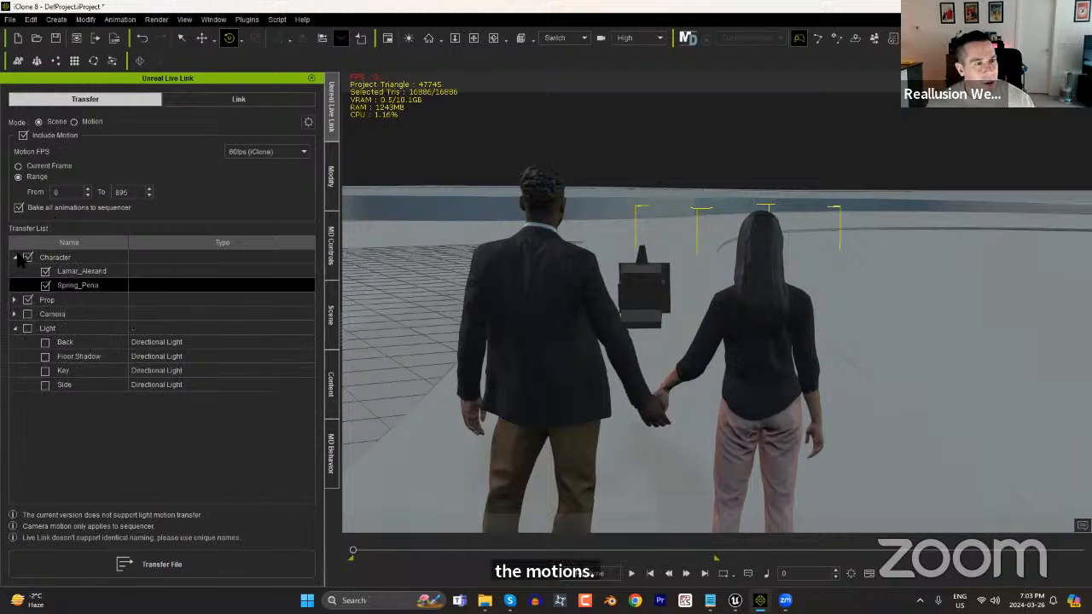
click(14, 257)
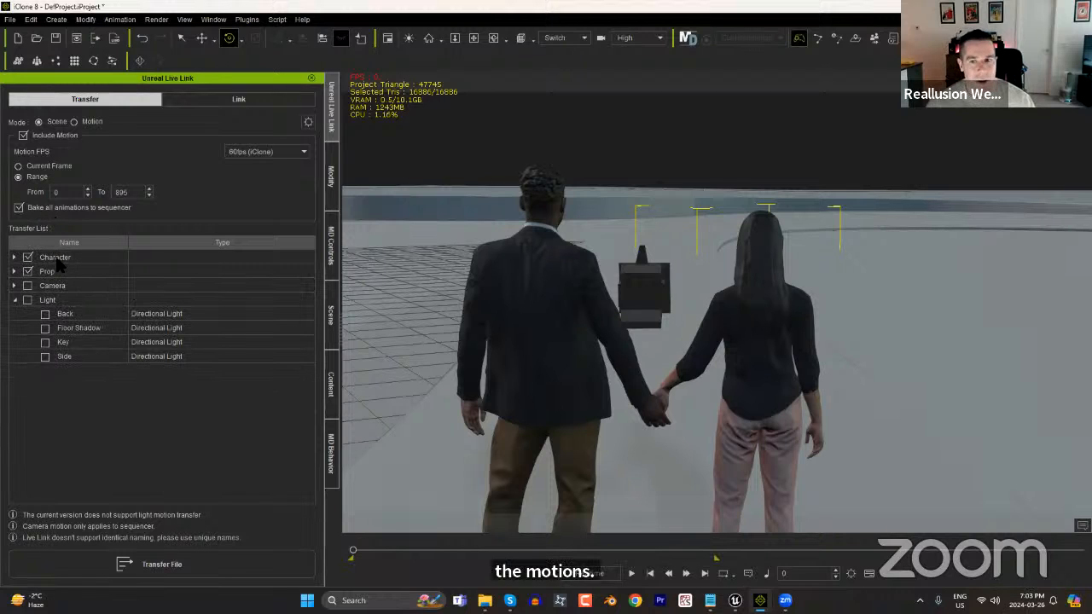
click(14, 272)
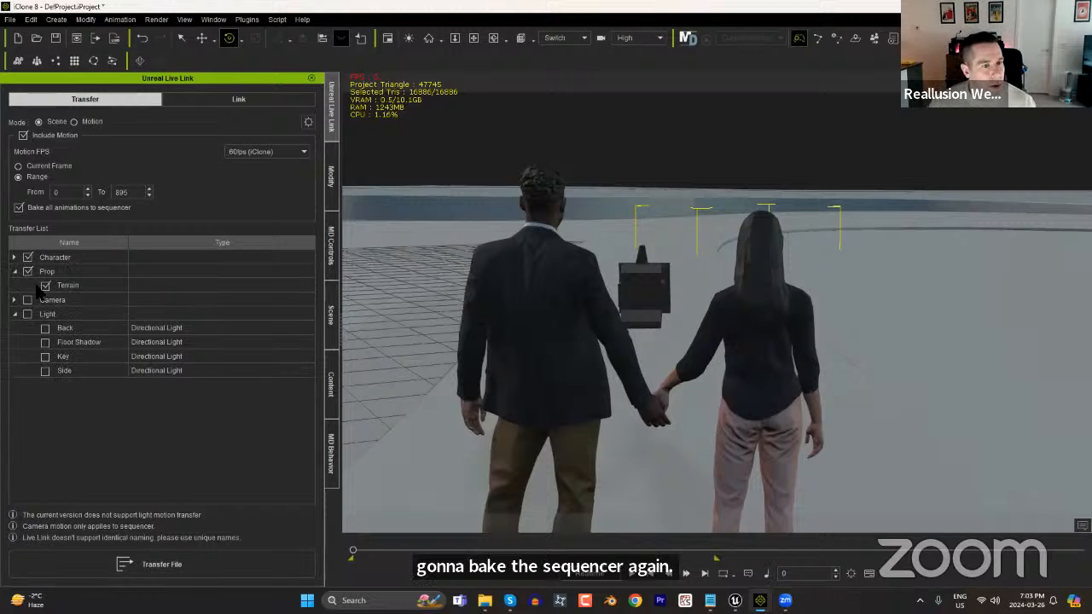
click(27, 272)
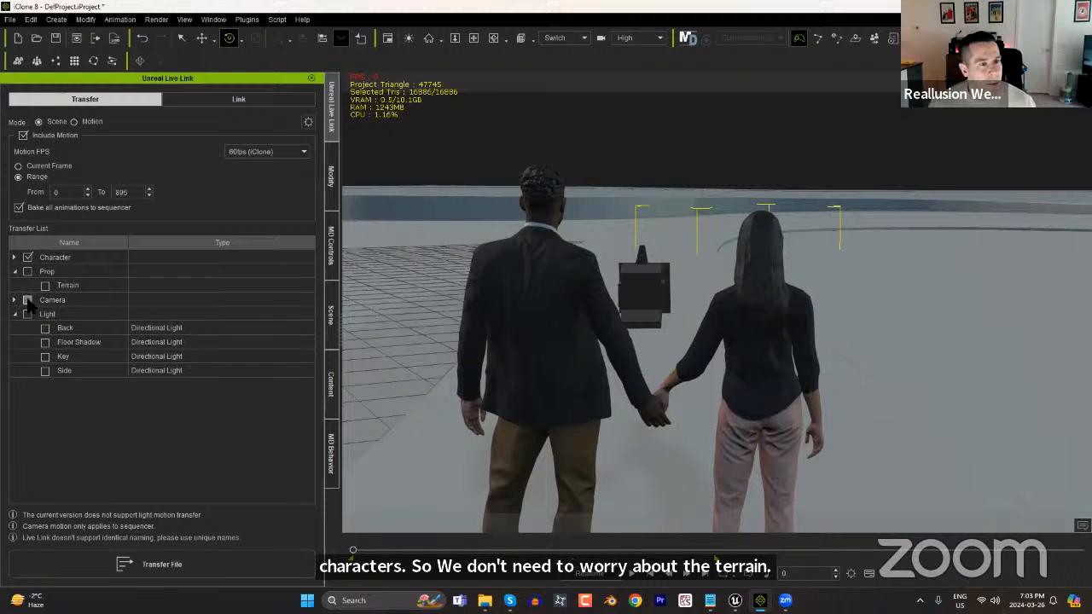
Include EditorActiveCamera in the transfer list and transfer the scene to Unreal with the missing switcher camera dependencies.
click(14, 301)
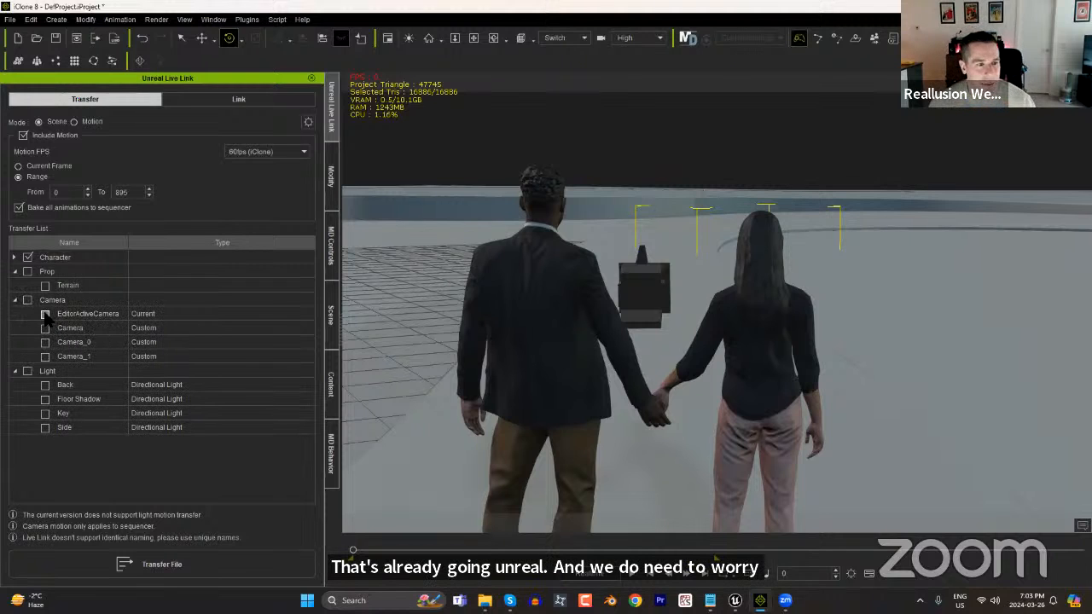
click(45, 314)
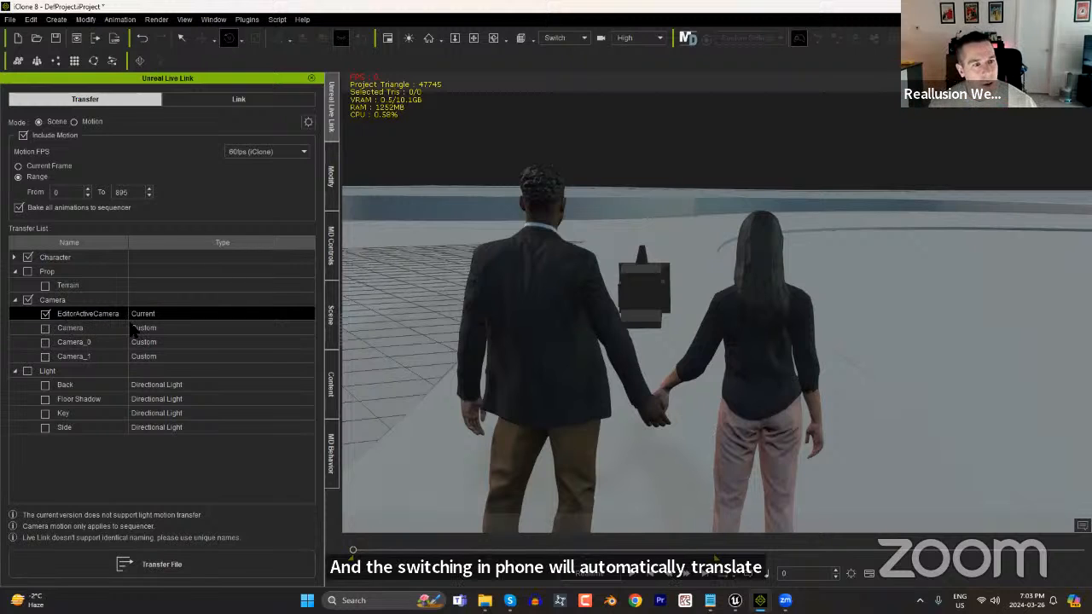
click(15, 258)
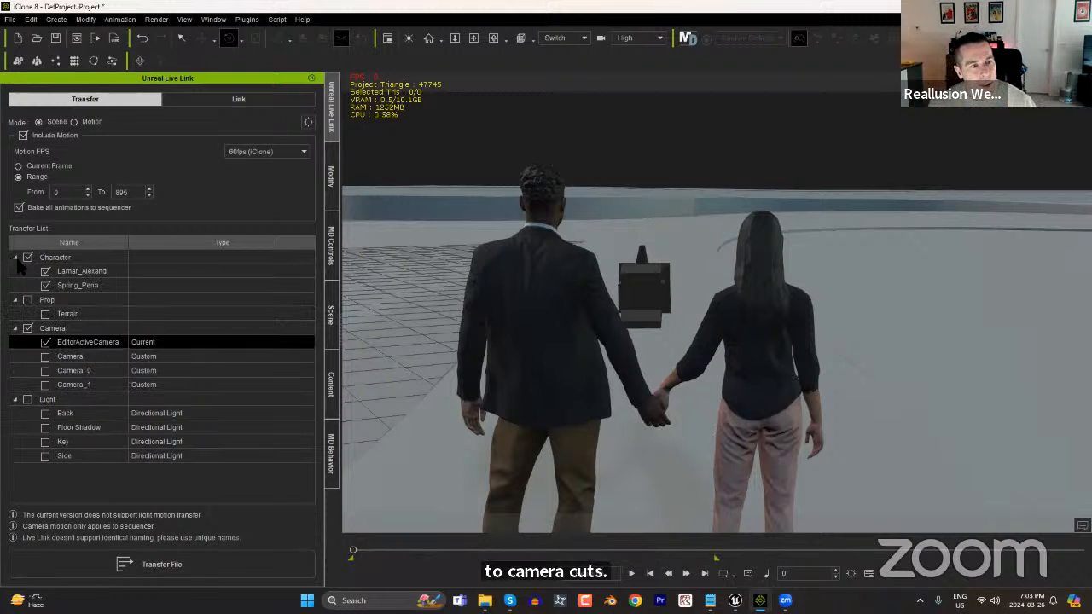
click(193, 573)
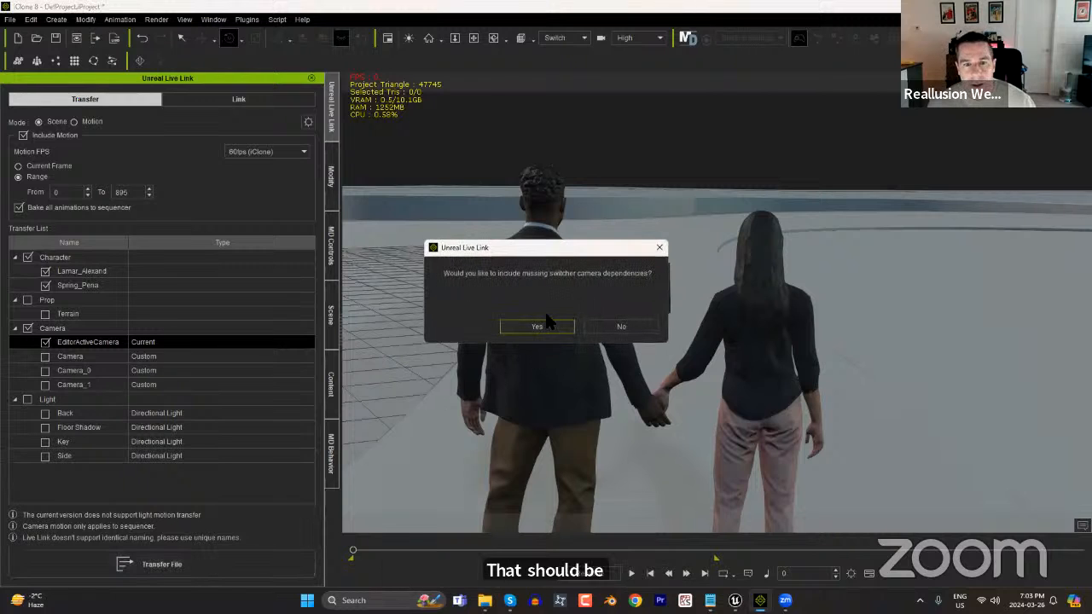
click(550, 326)
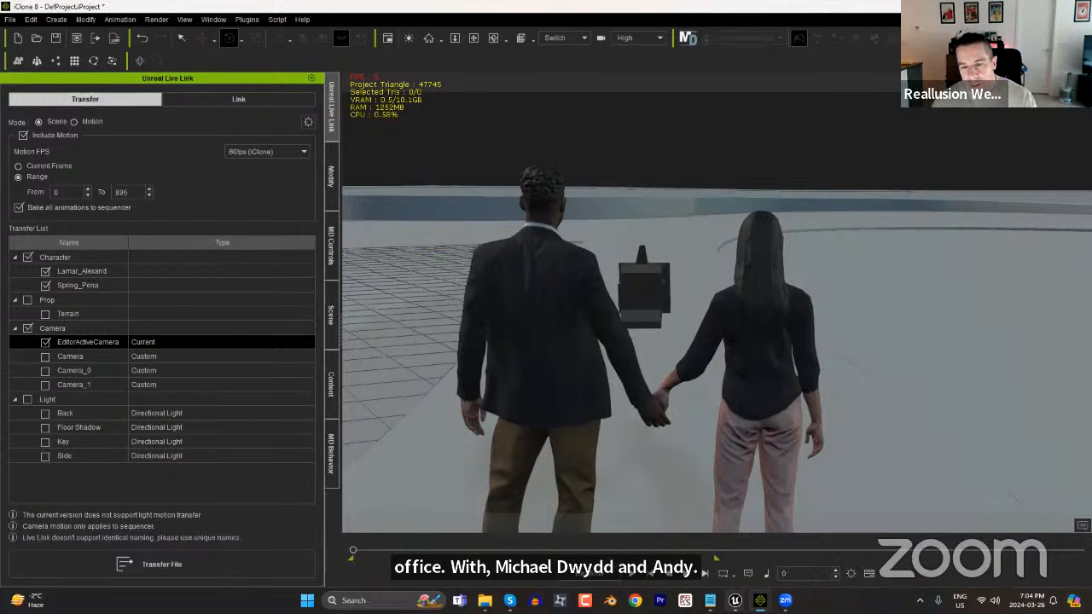
Check the import progress in Unreal Engine and return to iClone.
mouse_move(735, 602)
click(713, 551)
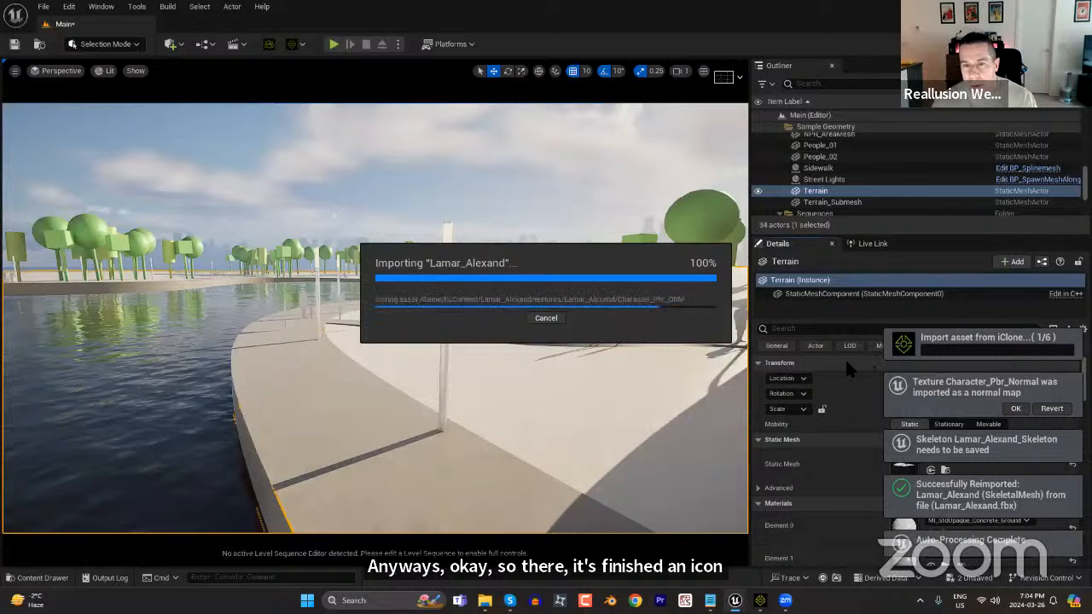
click(760, 602)
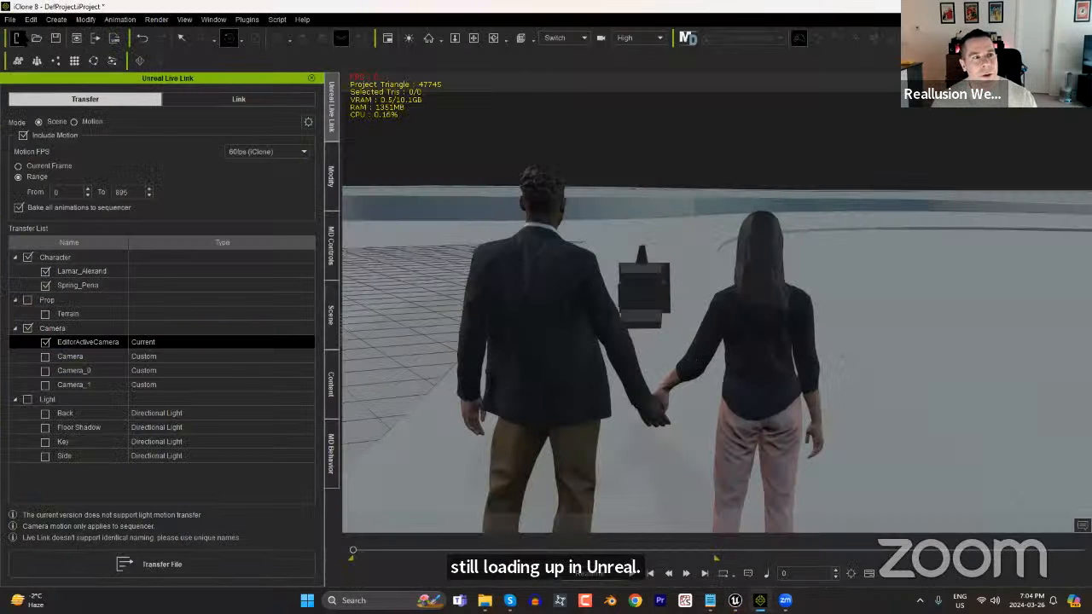
Delete the man and the woman from the iClone scene.
click(539, 275)
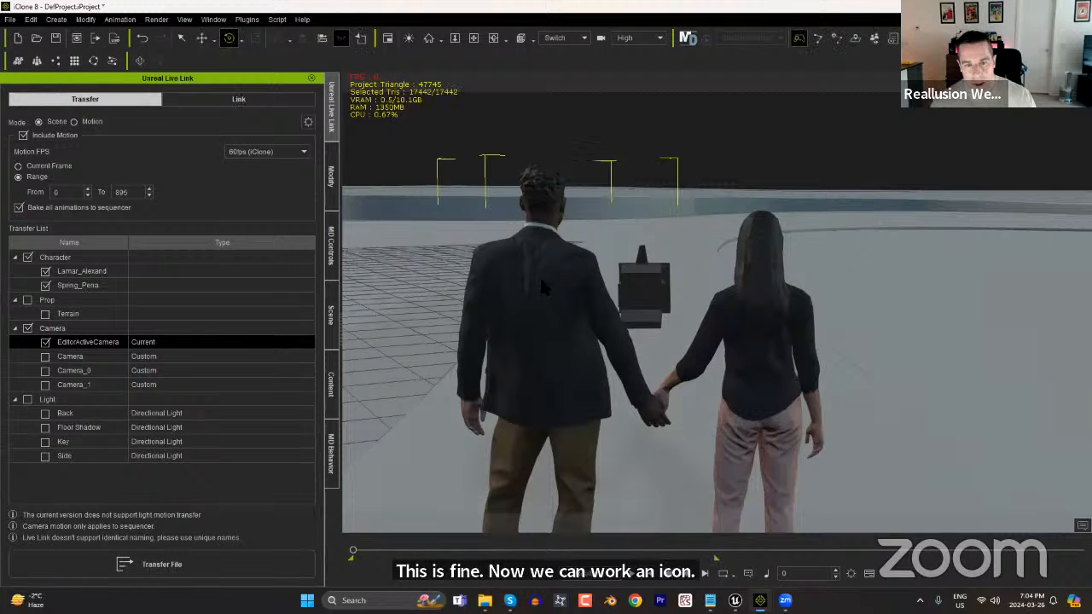
key(Delete)
click(770, 337)
key(Delete)
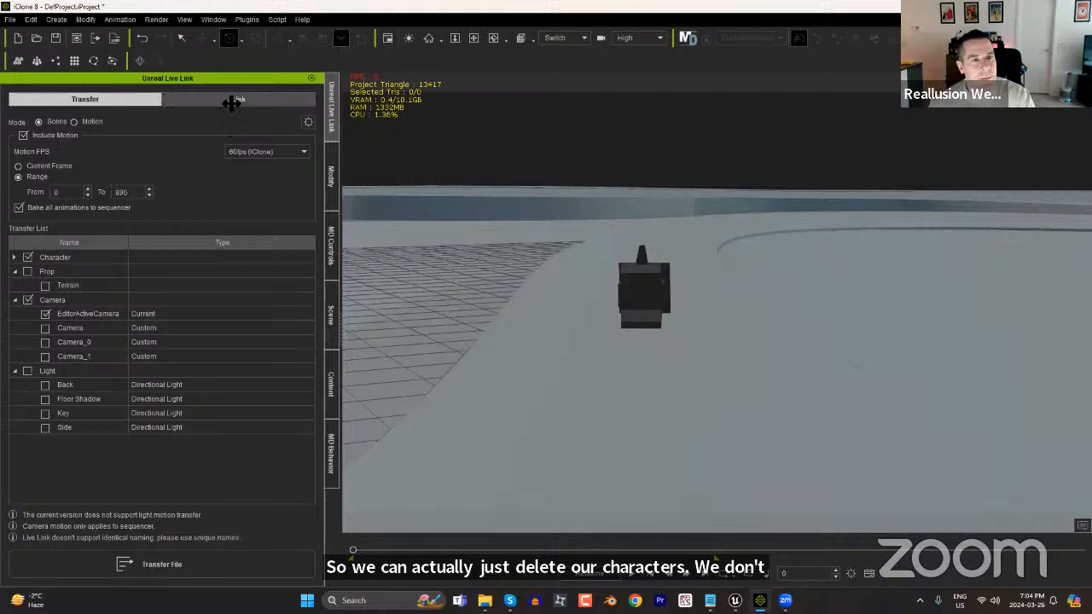
Reframe the view on the empty terrain and search the content library's actor packs for "kid".
click(334, 385)
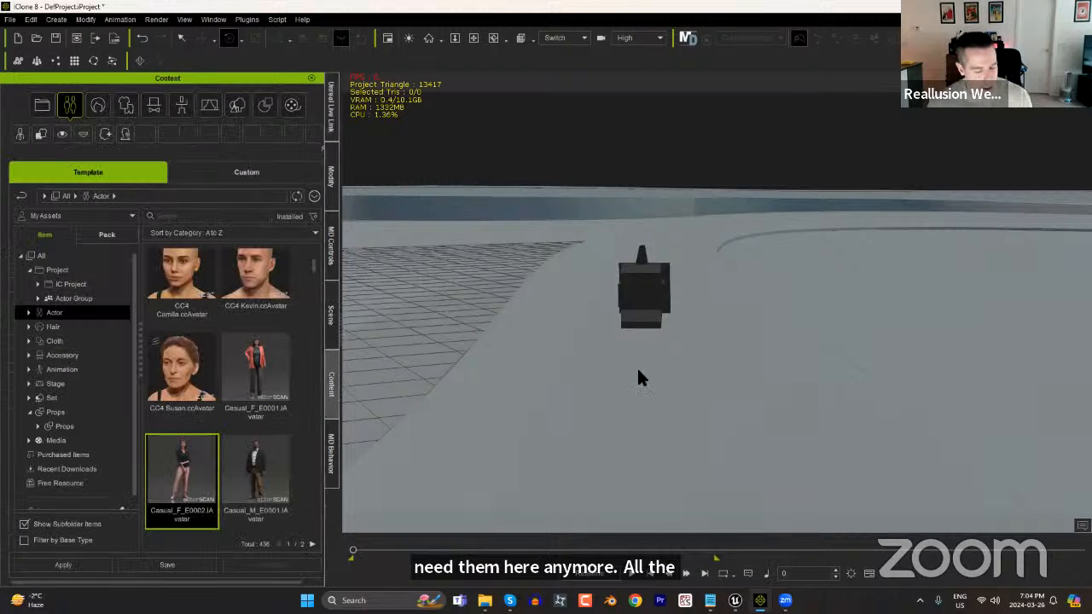
scroll(750, 292, down, 5)
middle_drag(846, 432, 661, 417)
middle_drag(657, 310, 665, 337)
click(48, 315)
click(29, 313)
click(106, 235)
click(186, 218)
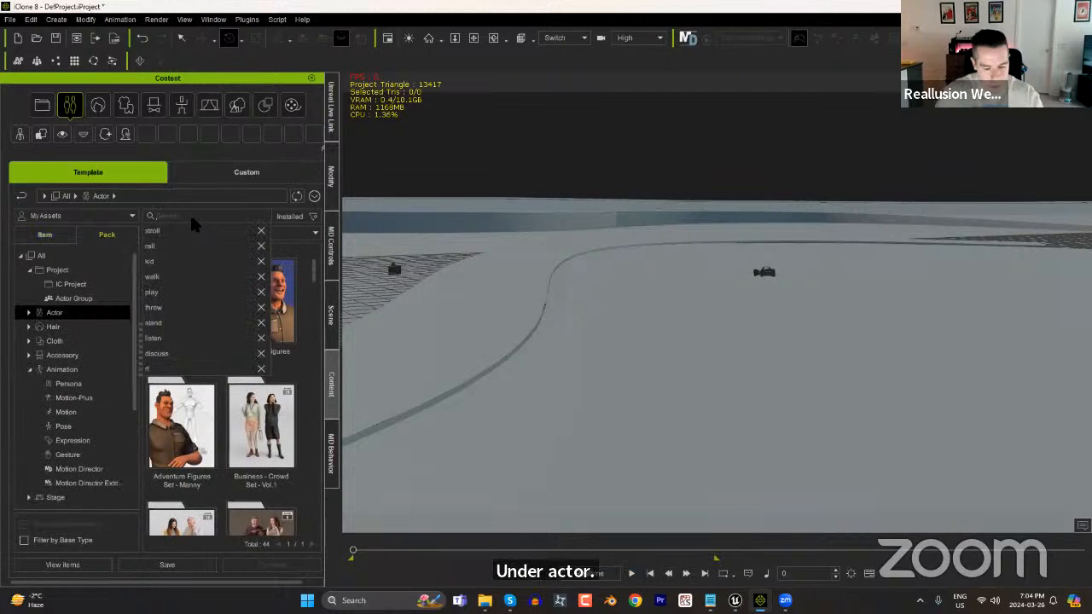
text(kid)
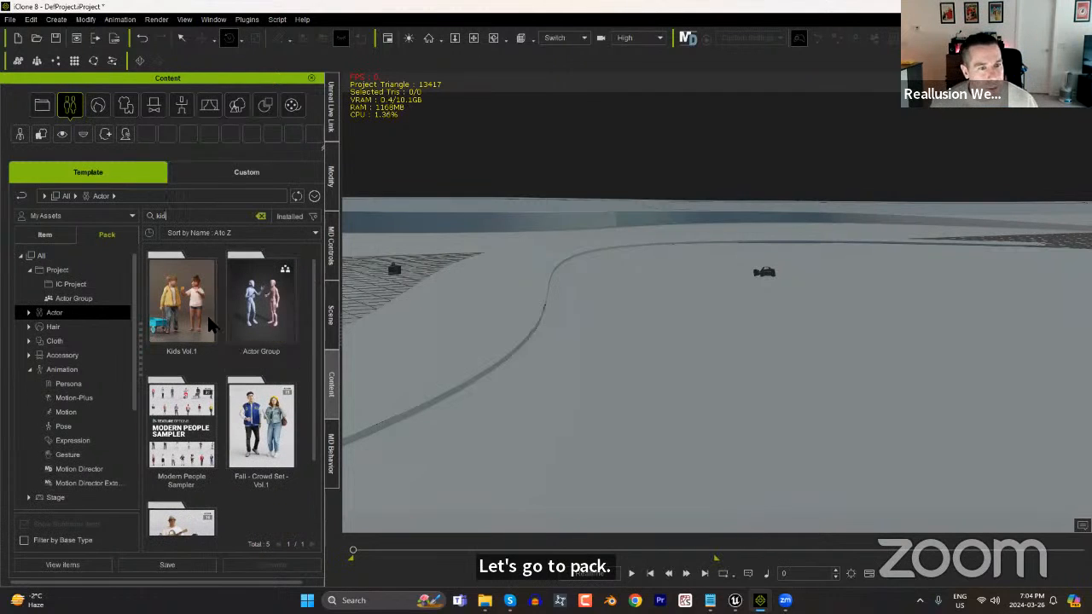
Open the Summer - Crowd Set - Vol.2 pack to show its kid actors.
scroll(313, 493, down, 1)
scroll(313, 493, down, 1)
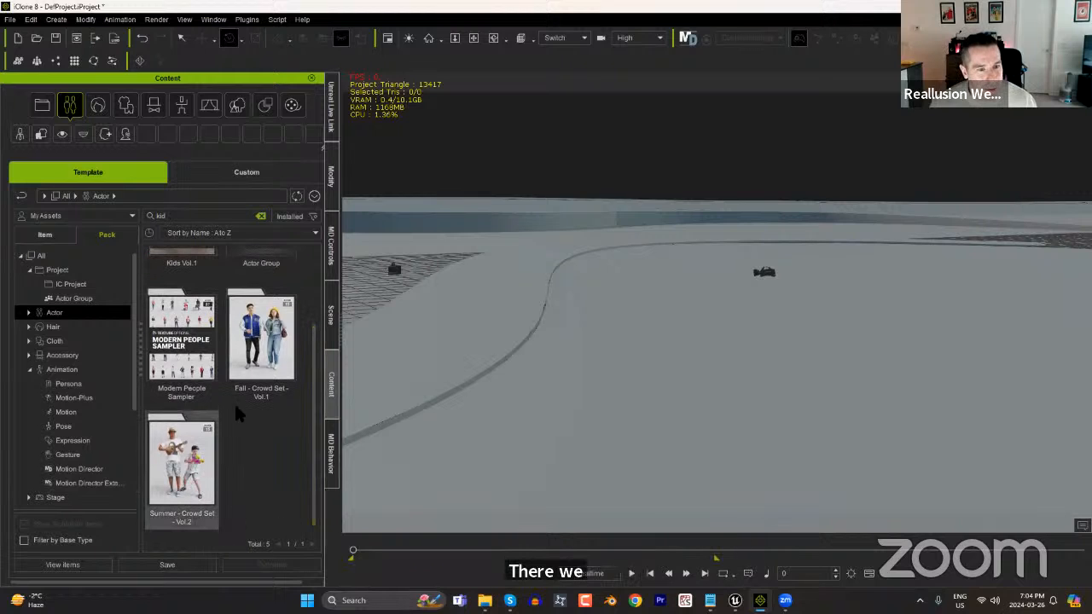
click(201, 460)
double_click(201, 461)
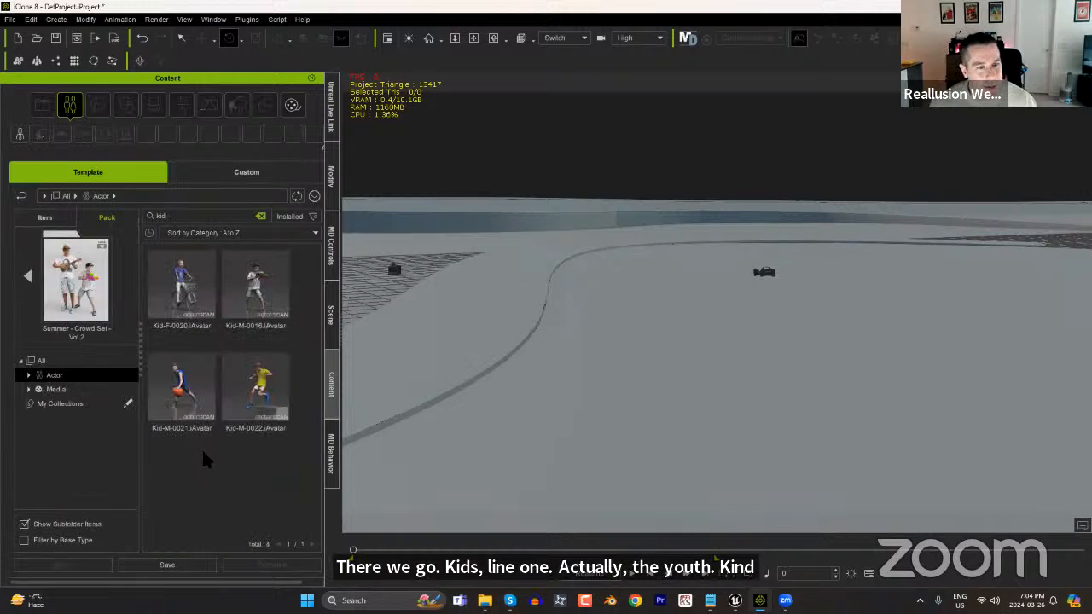
Place the Kid-M-0016, Kid-M-0022 and Kid-M-0021 actors close together on the terrain beside the curved path.
drag(253, 292, 670, 383)
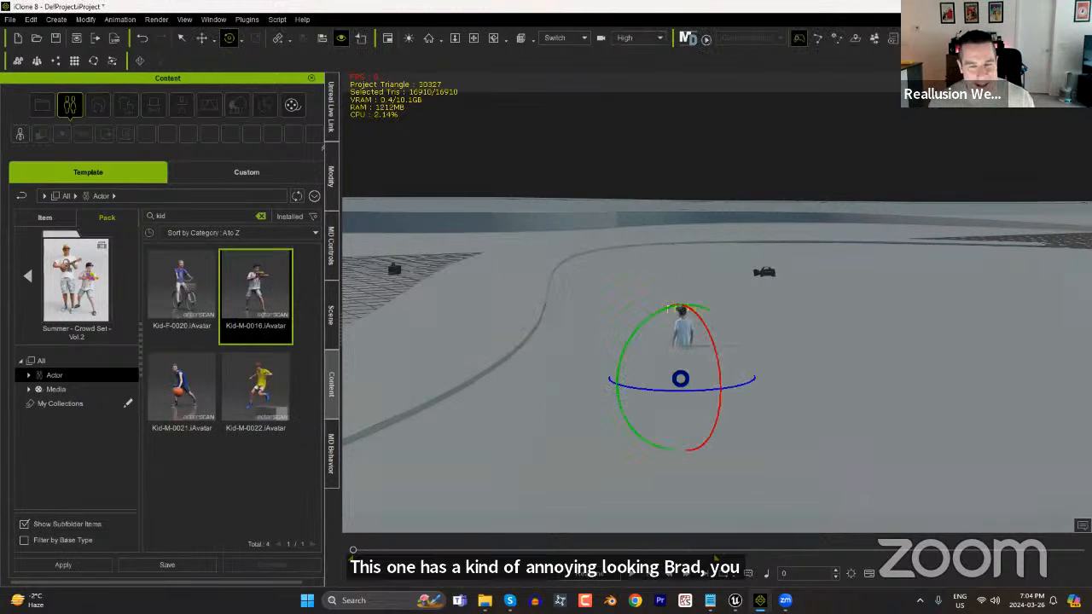
drag(256, 389, 638, 441)
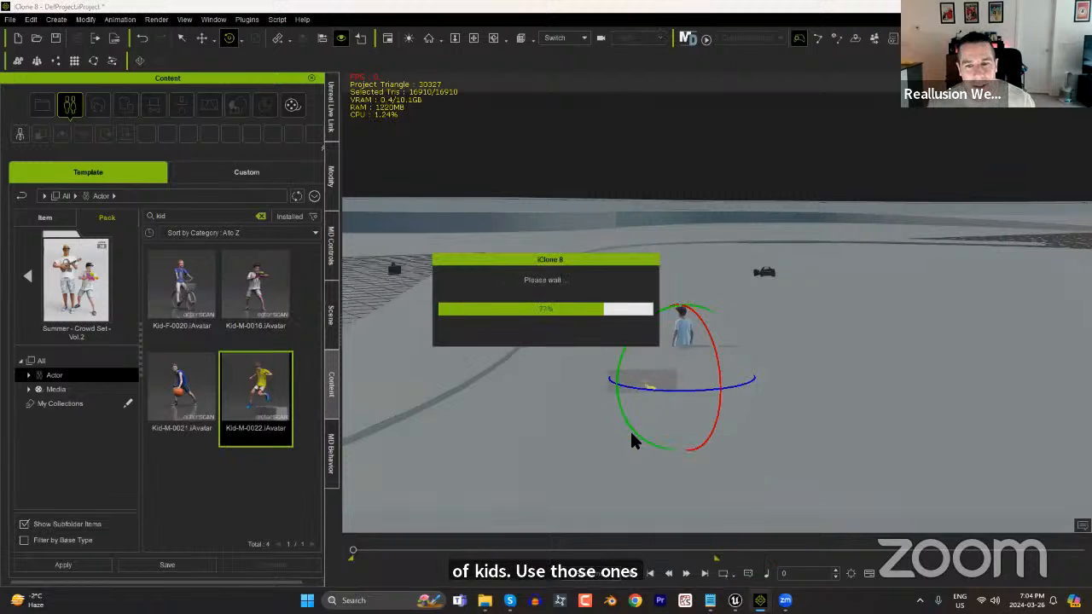
drag(211, 396, 707, 419)
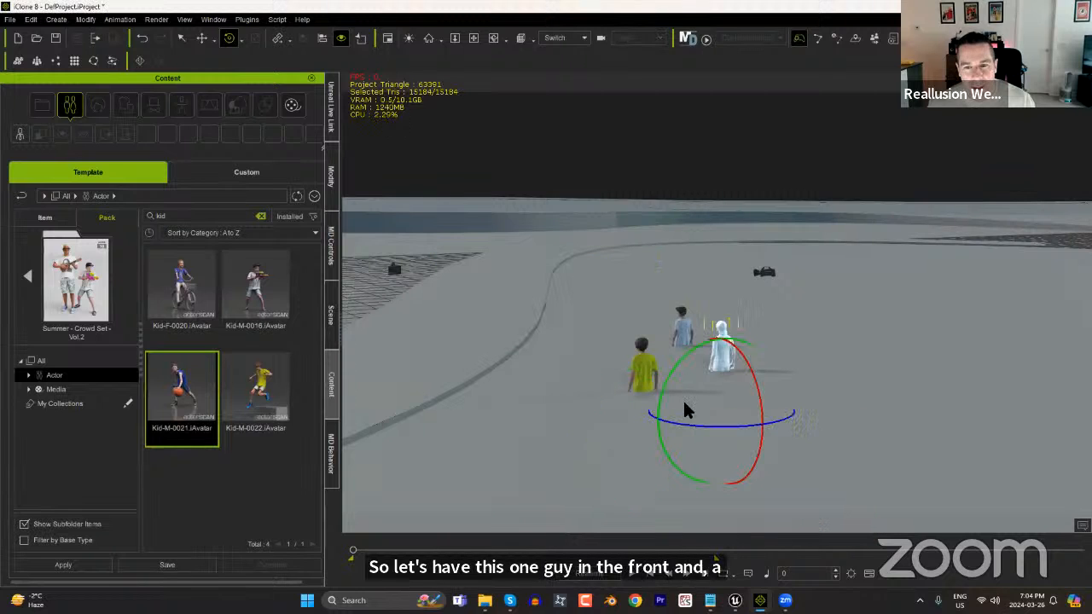
Select all three kids and raise them together until their feet are above the terrain surface.
alt+drag(778, 442, 766, 431)
scroll(746, 341, up, 4)
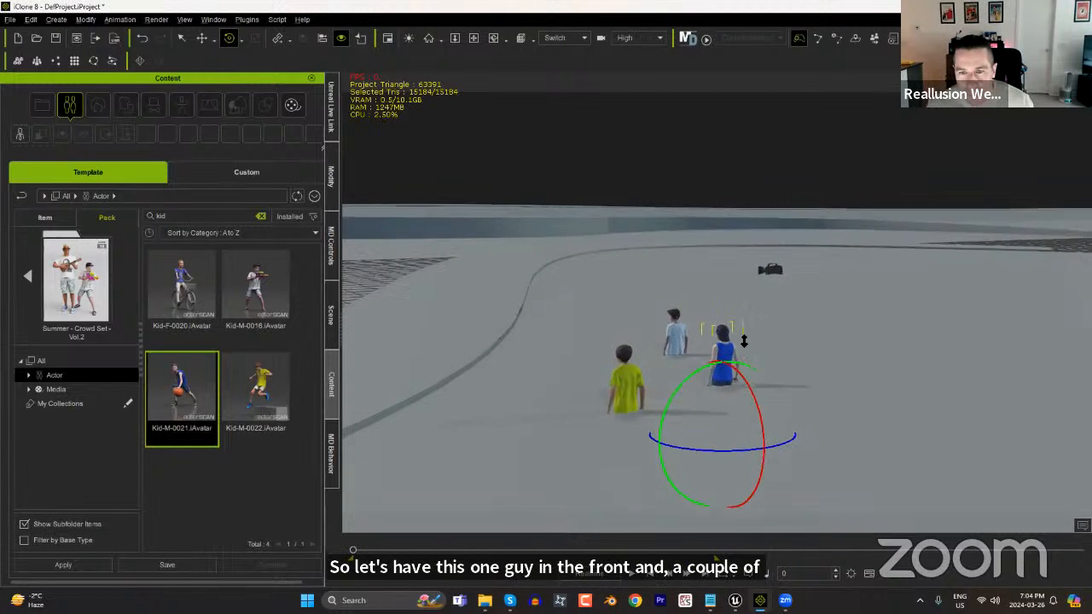
ctrl+click(664, 342)
ctrl+click(594, 405)
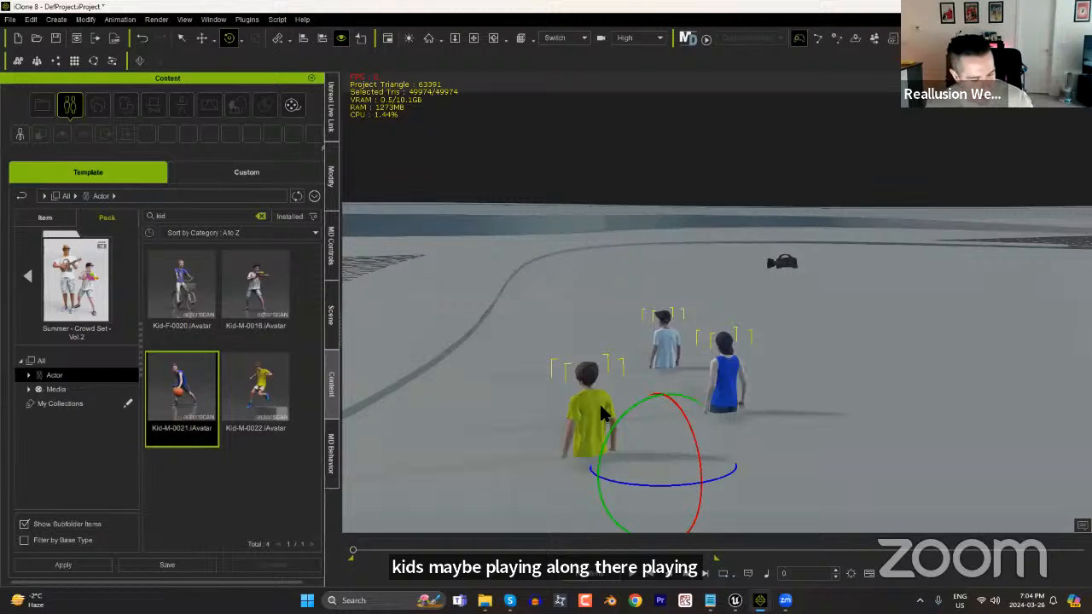
key(w)
drag(663, 384, 698, 331)
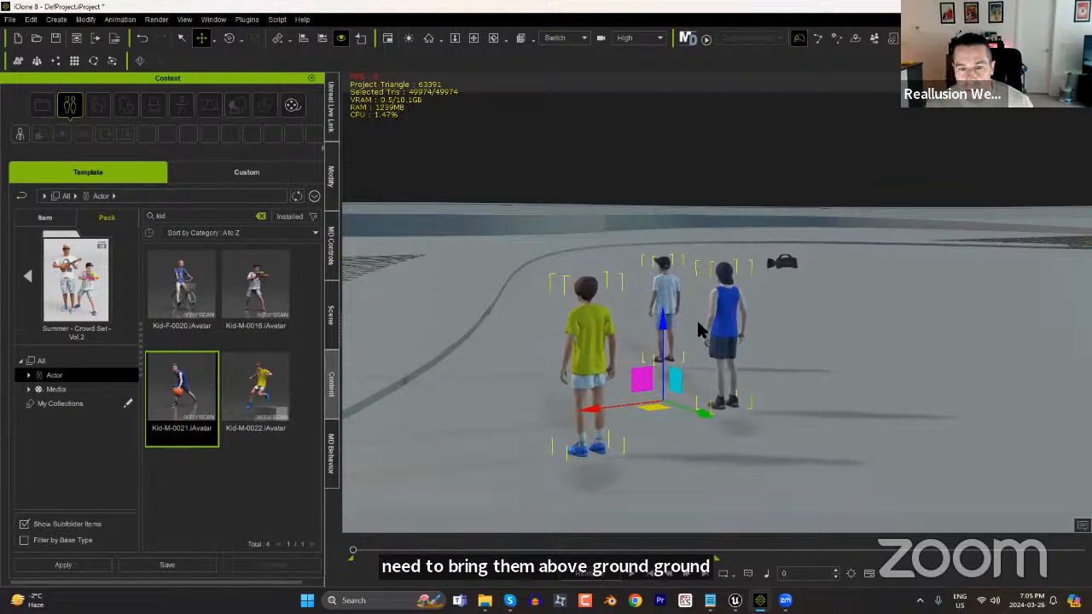
scroll(686, 433, up, 4)
mouse_move(637, 360)
right_down()
mouse_move(650, 369)
mouse_move(645, 346)
right_up()
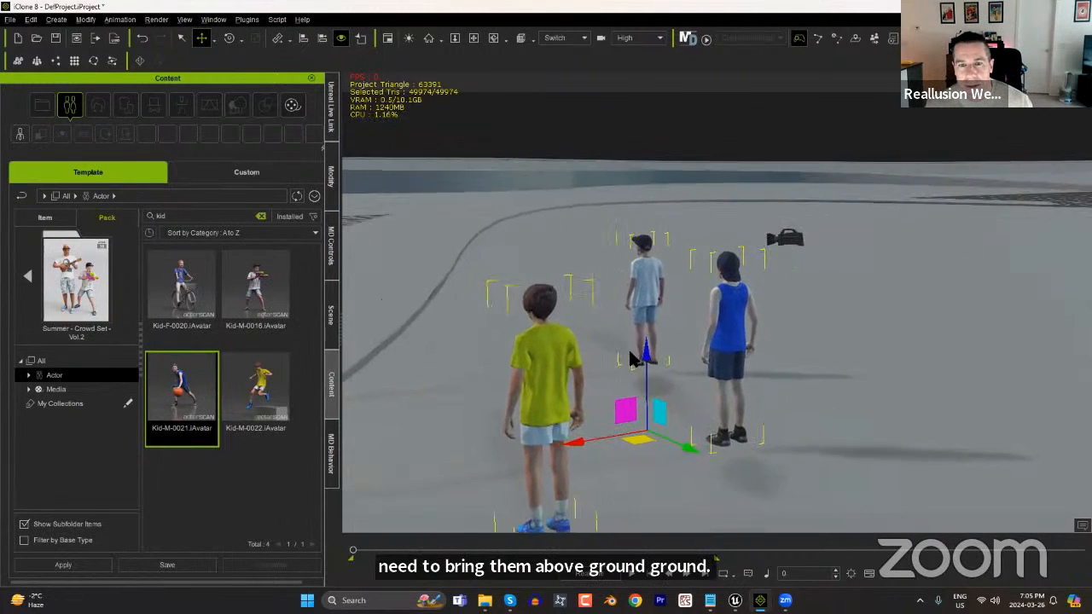
Apply the Parkour_M extension from the iMD library to the kid in the light blue shirt, with Casual_Jog_M as parent iMD.
click(646, 283)
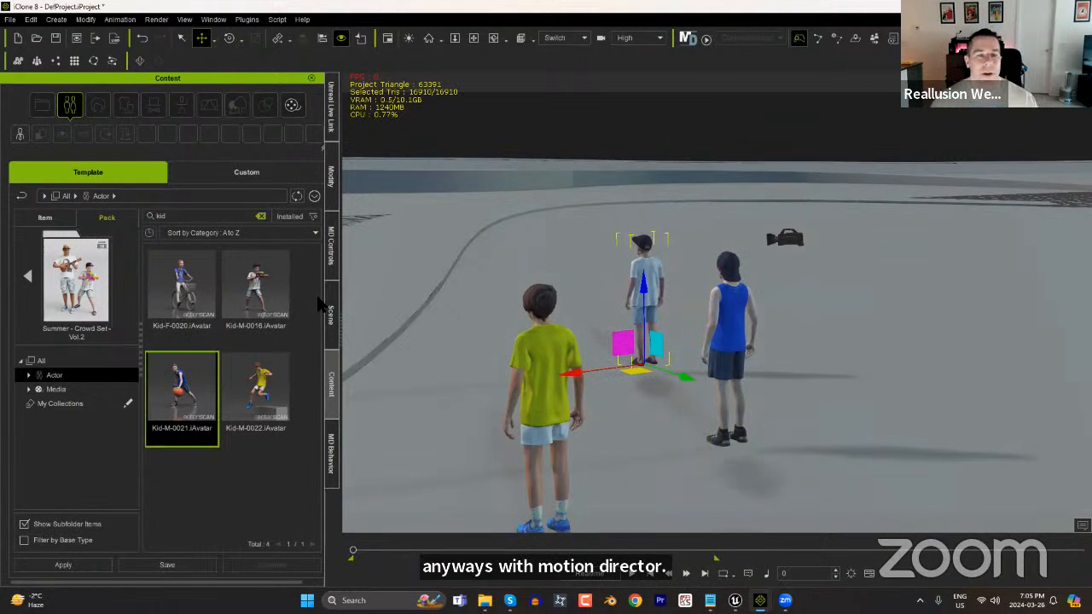
click(331, 448)
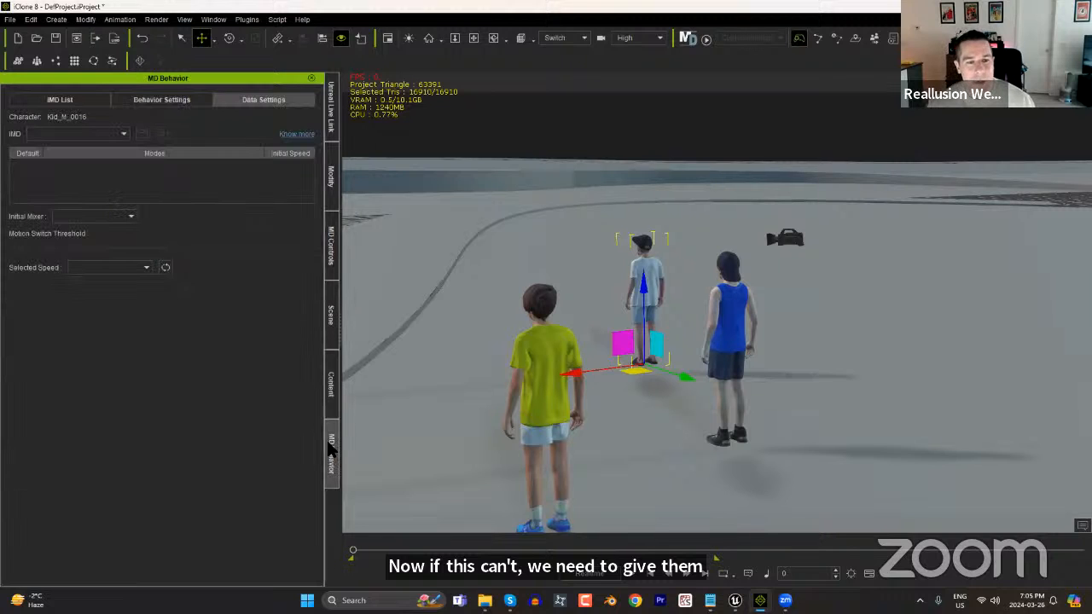
click(70, 101)
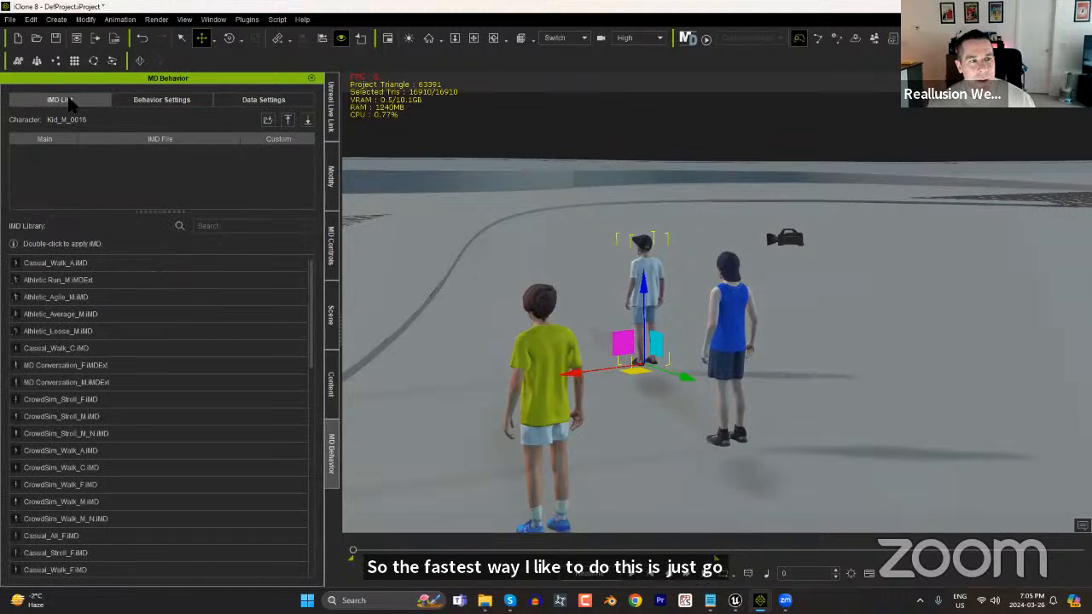
mouse_move(85, 339)
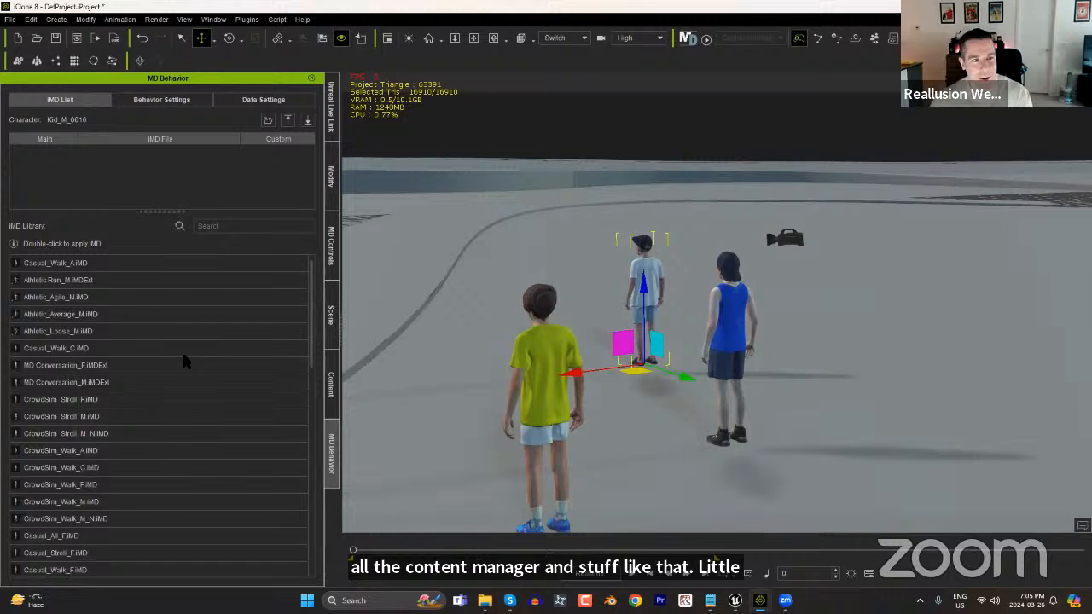
mouse_move(183, 356)
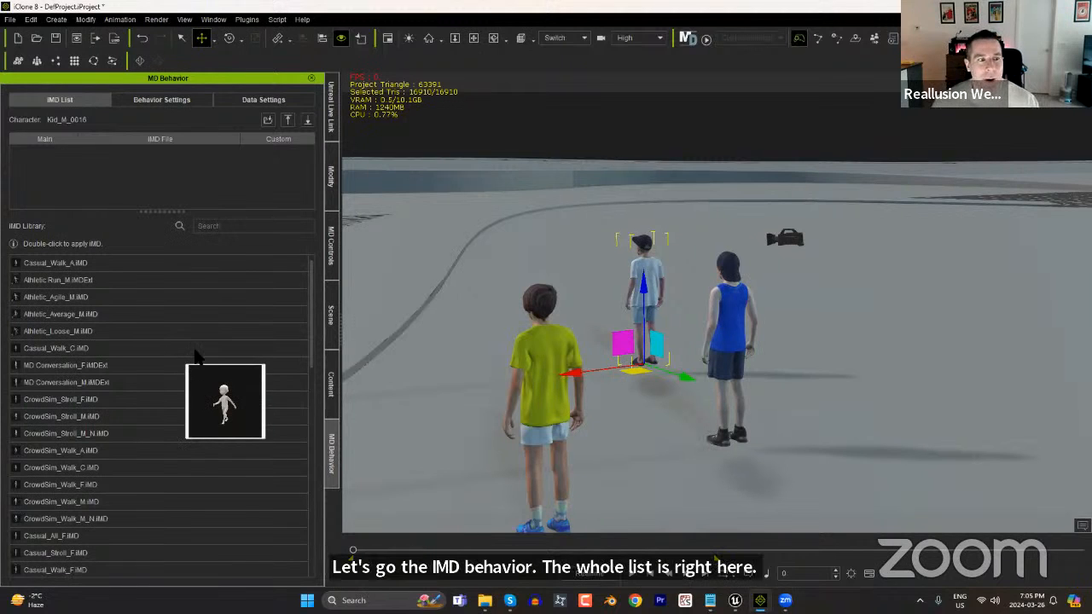
click(306, 315)
drag(311, 315, 278, 416)
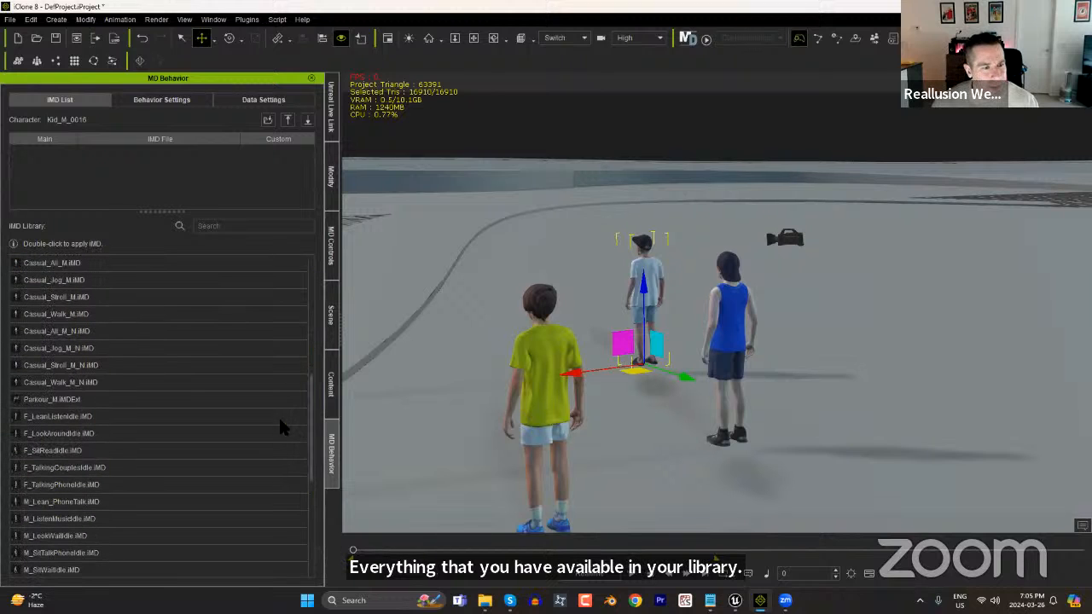
double_click(68, 401)
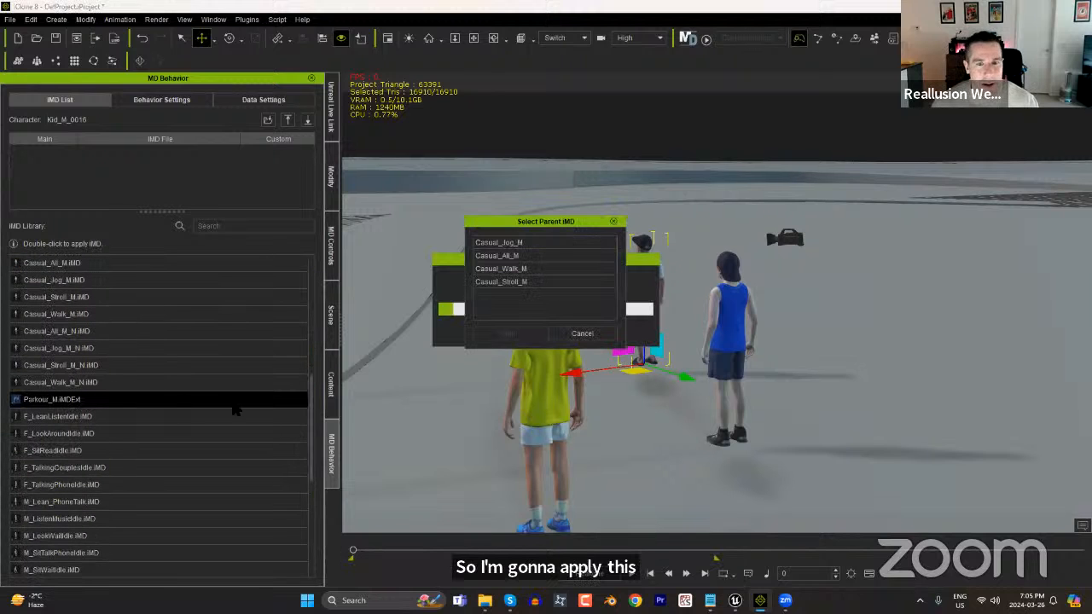
click(530, 245)
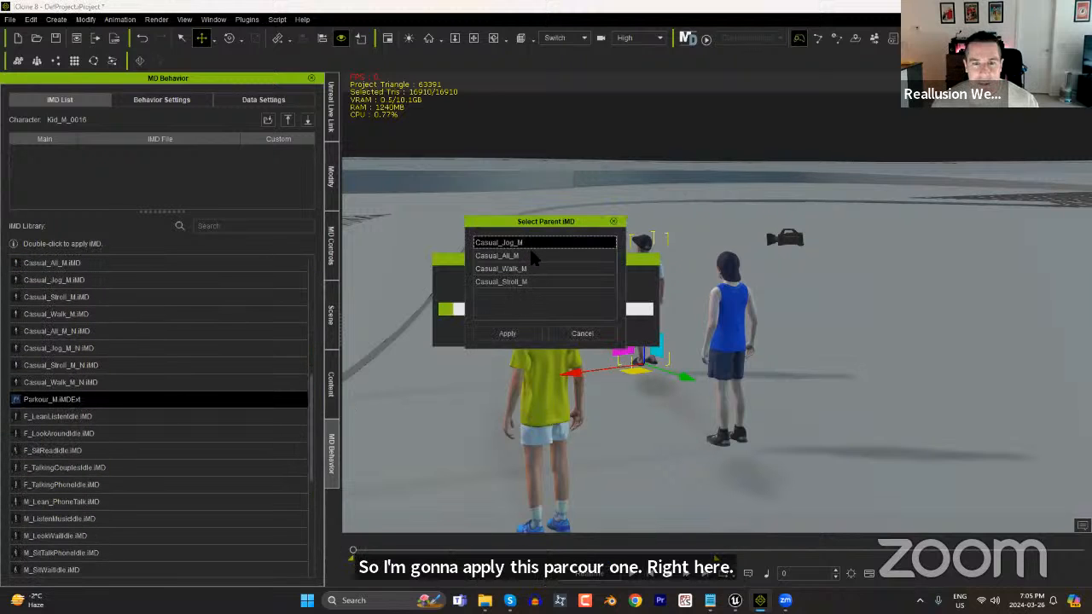
click(516, 334)
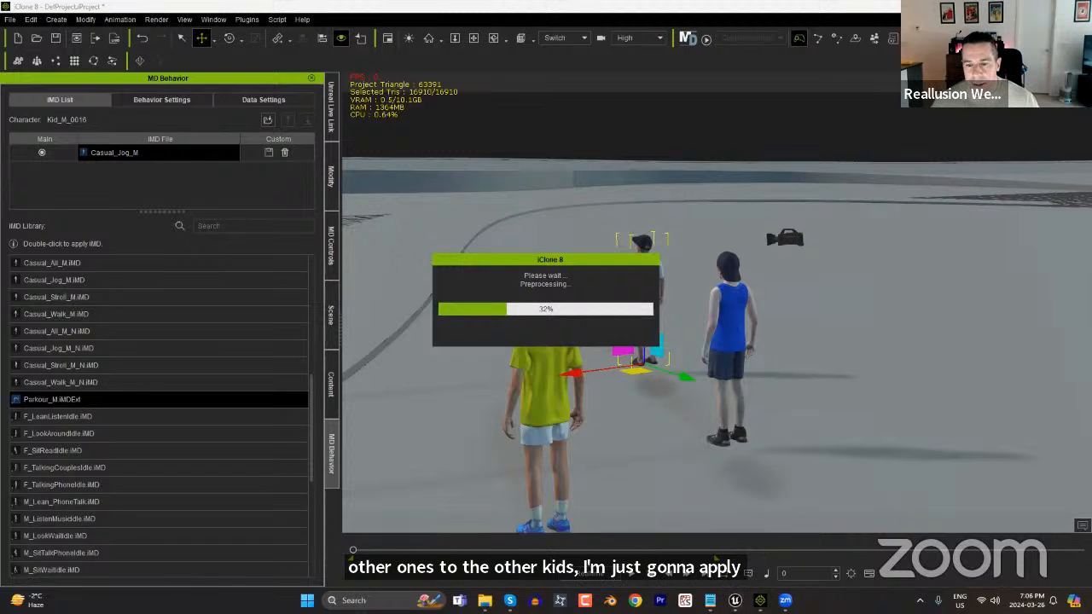
Switch to Unreal Engine, close the message log and examine the imported characters around Camera_10.
mouse_move(735, 600)
click(708, 507)
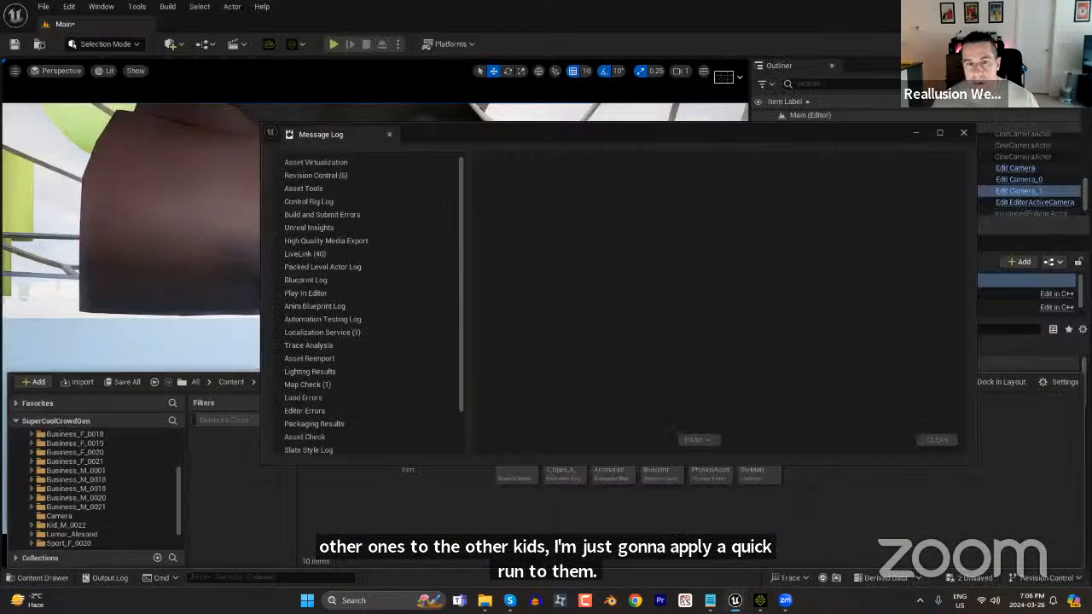
click(963, 133)
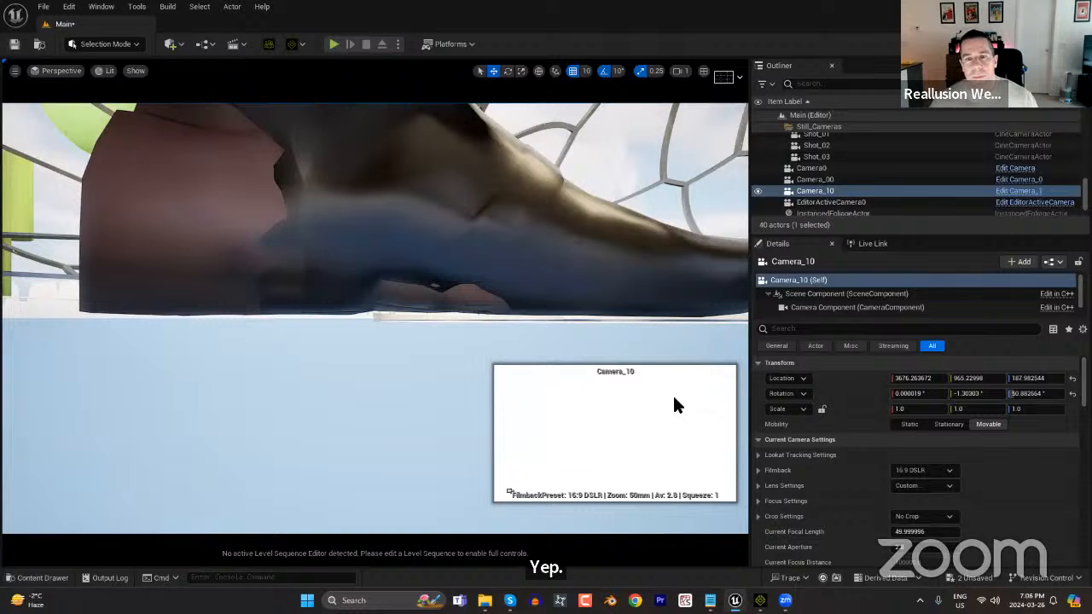
key(f)
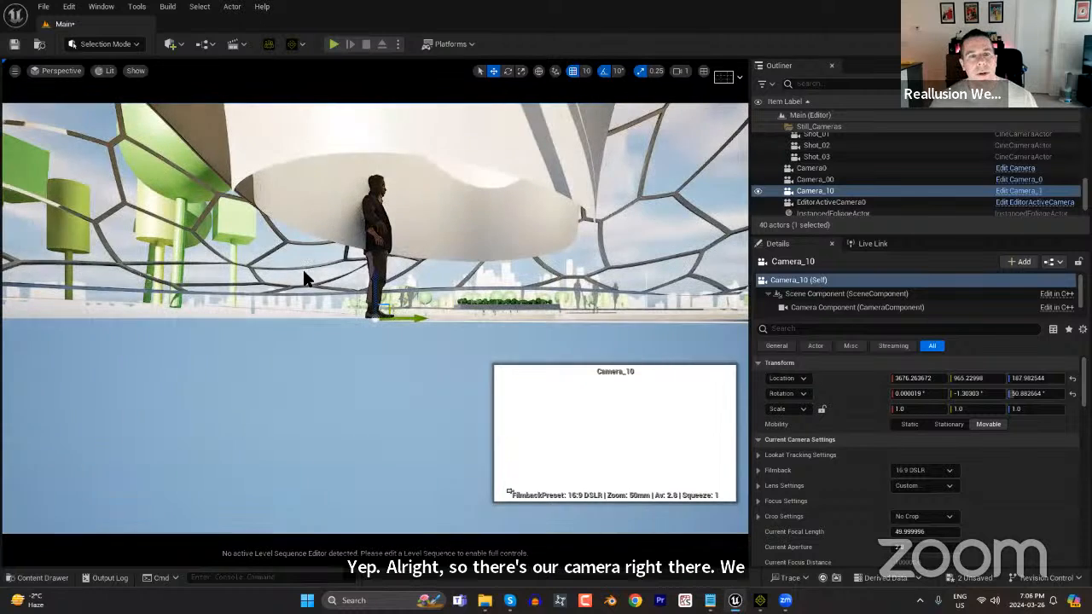
scroll(300, 272, up, 5)
scroll(292, 286, down, 7)
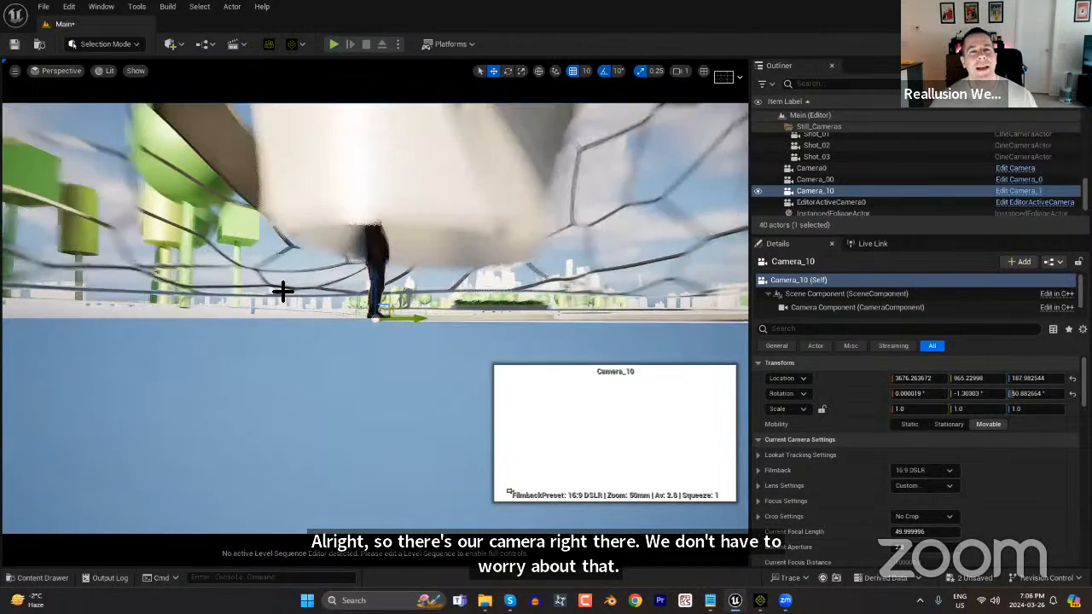
scroll(267, 270, down, 4)
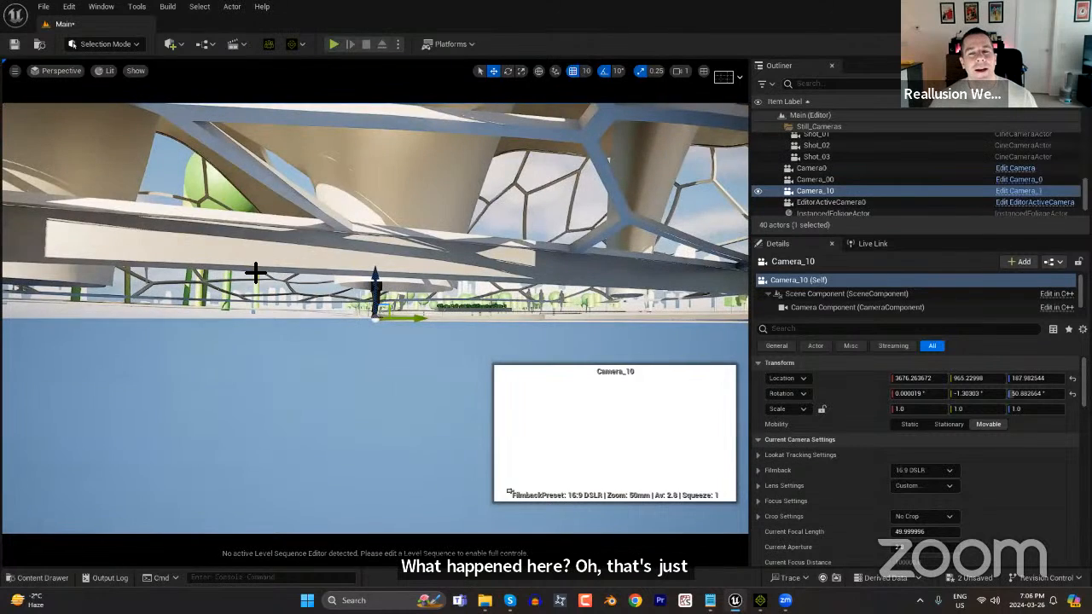
scroll(255, 272, up, 8)
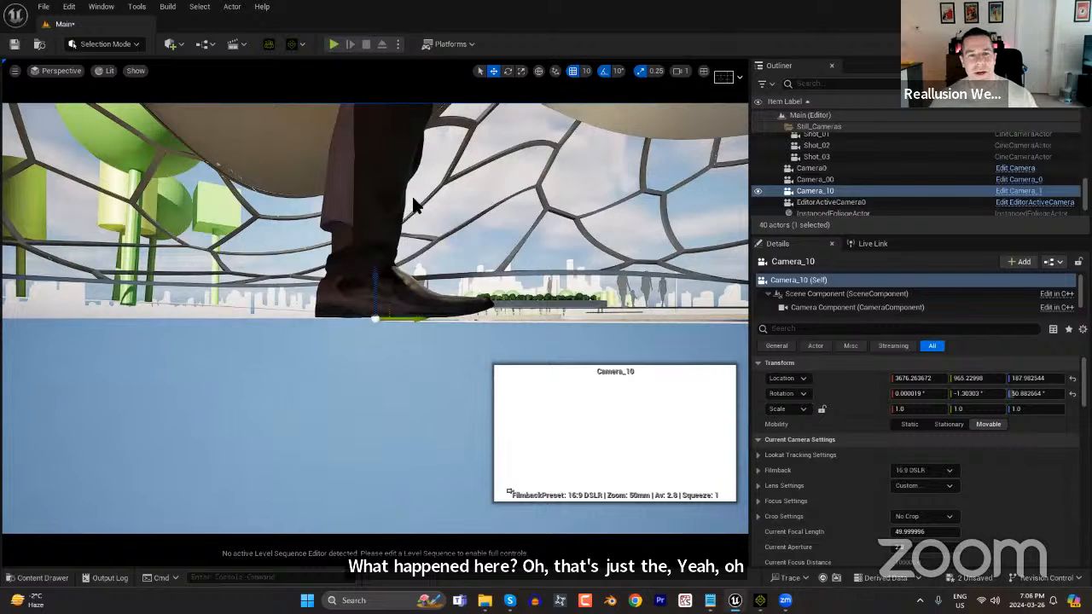
middle_drag(363, 316, 363, 205)
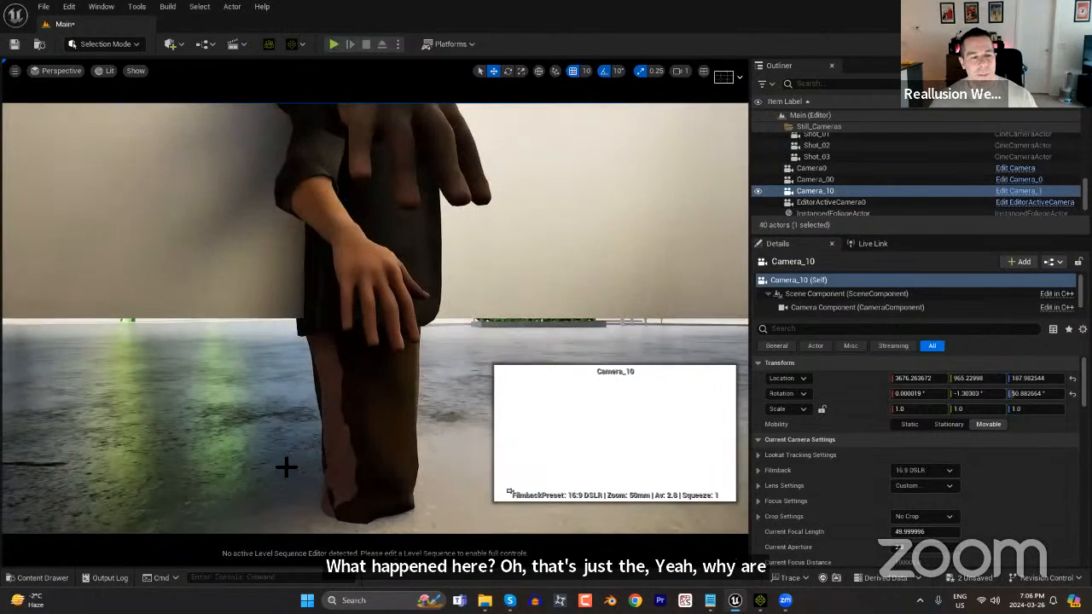
Open the level sequence RLSequence_2024_03_26-19_04_58 from the RLLevelSequences folder and scrub through its first camera cut to frame 0336.
click(43, 578)
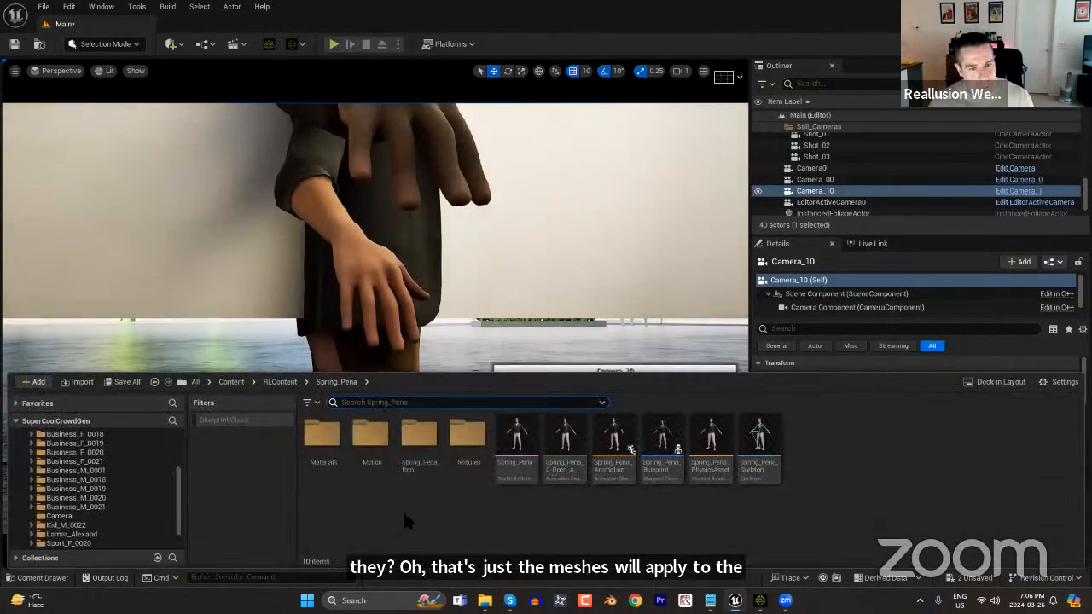
scroll(98, 539, down, 2)
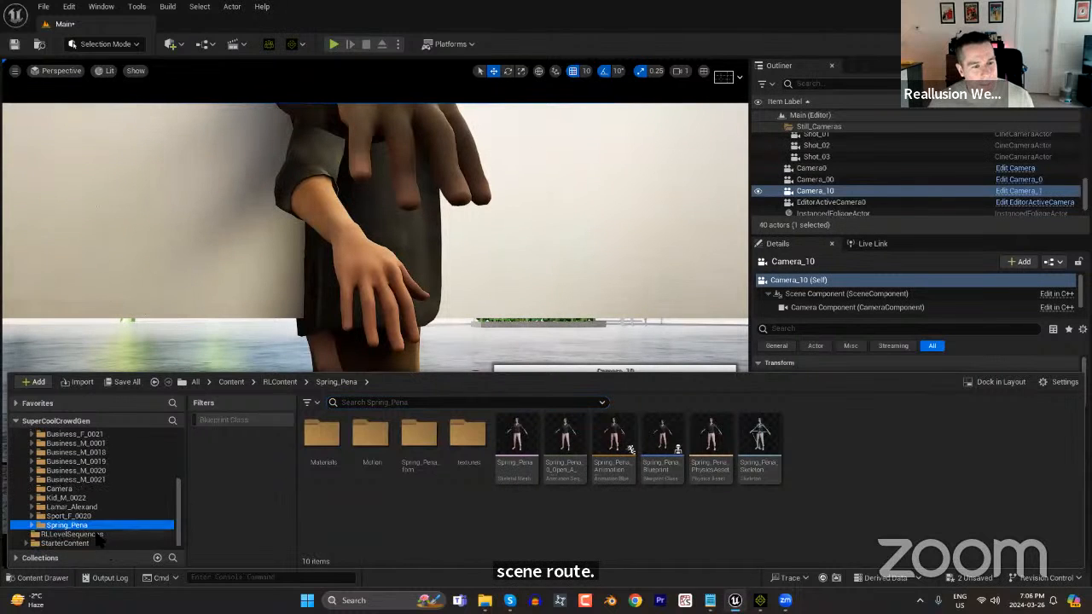
click(77, 534)
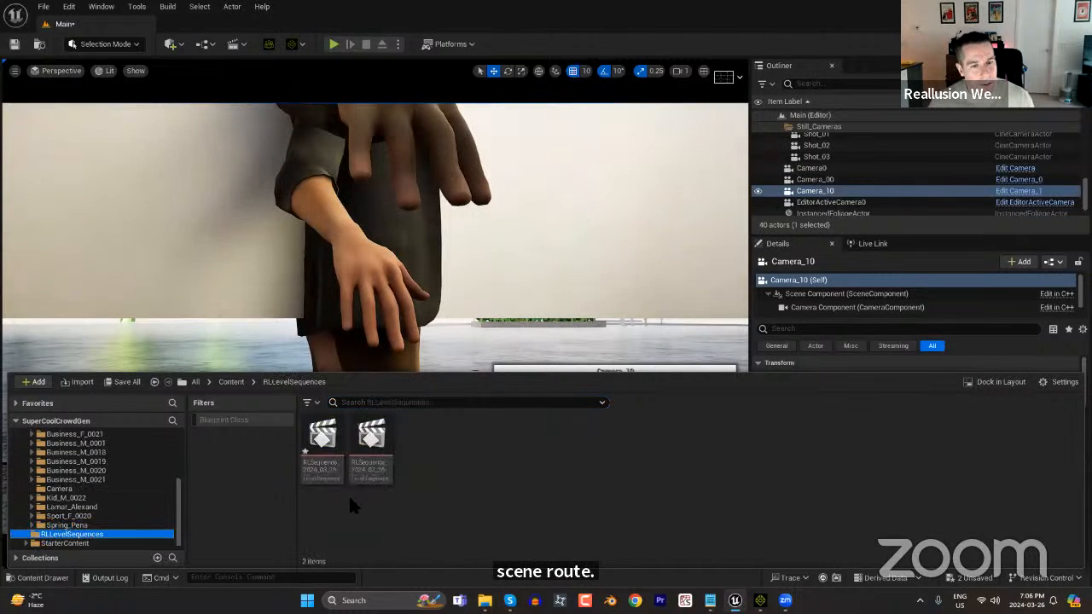
double_click(376, 449)
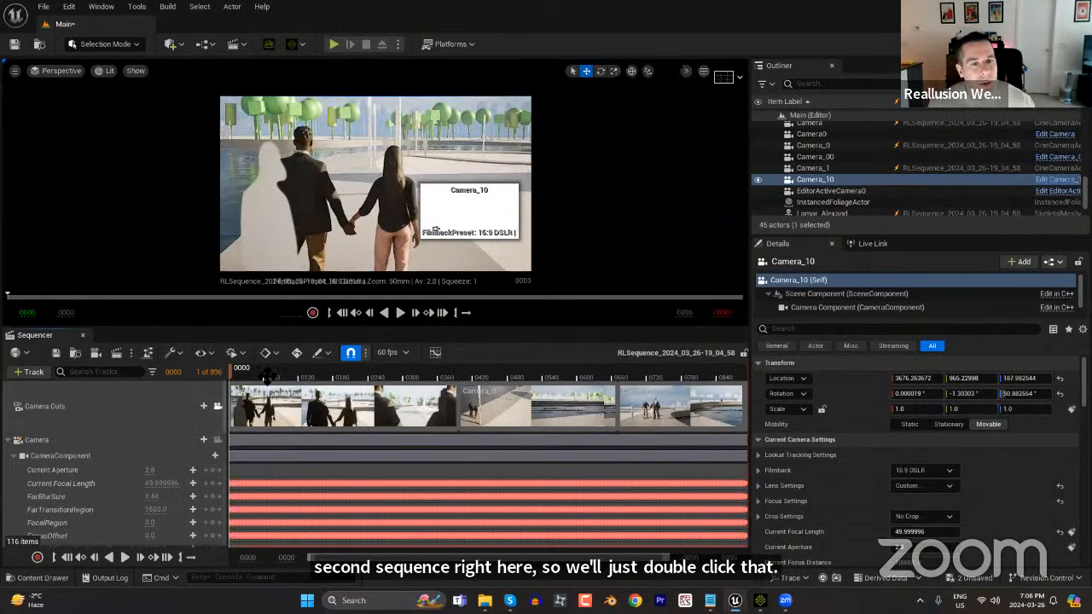
drag(271, 373, 245, 371)
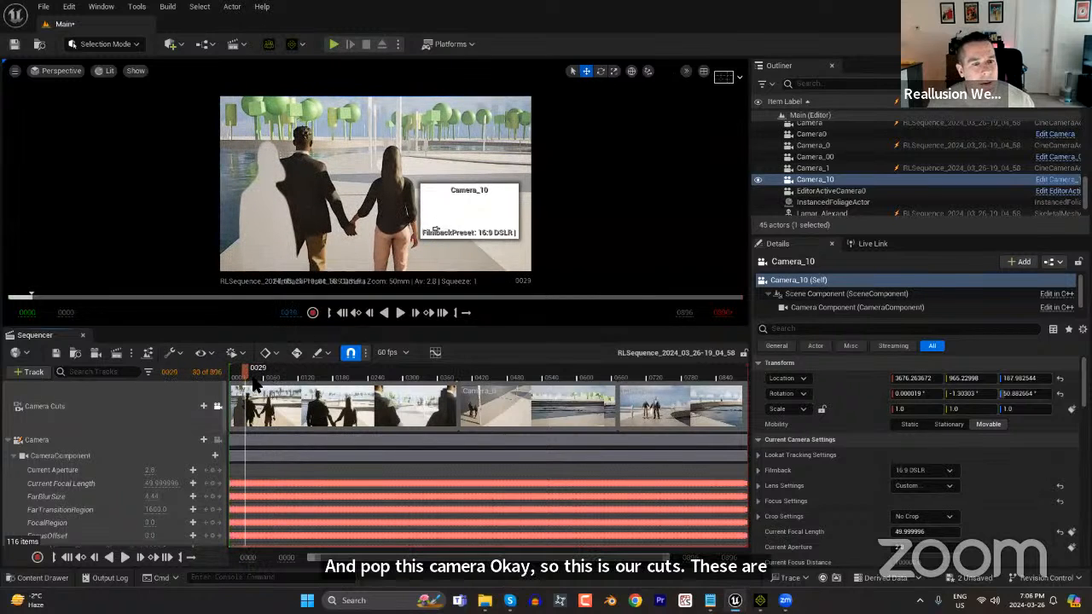
drag(248, 373, 424, 395)
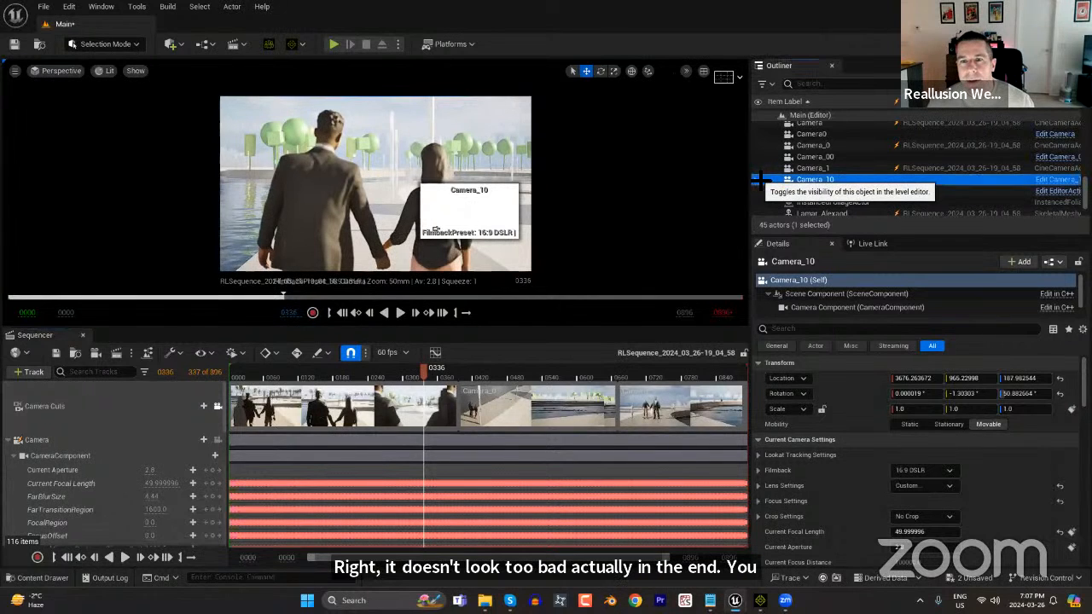
Delete the Camera_10 actor from the level.
click(818, 179)
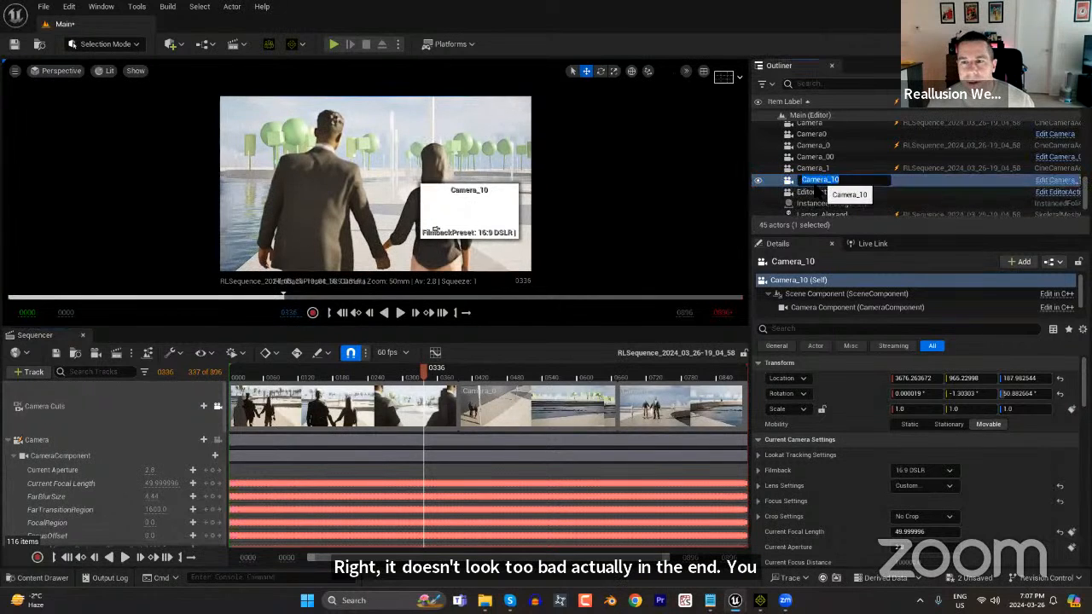
click(820, 157)
click(814, 178)
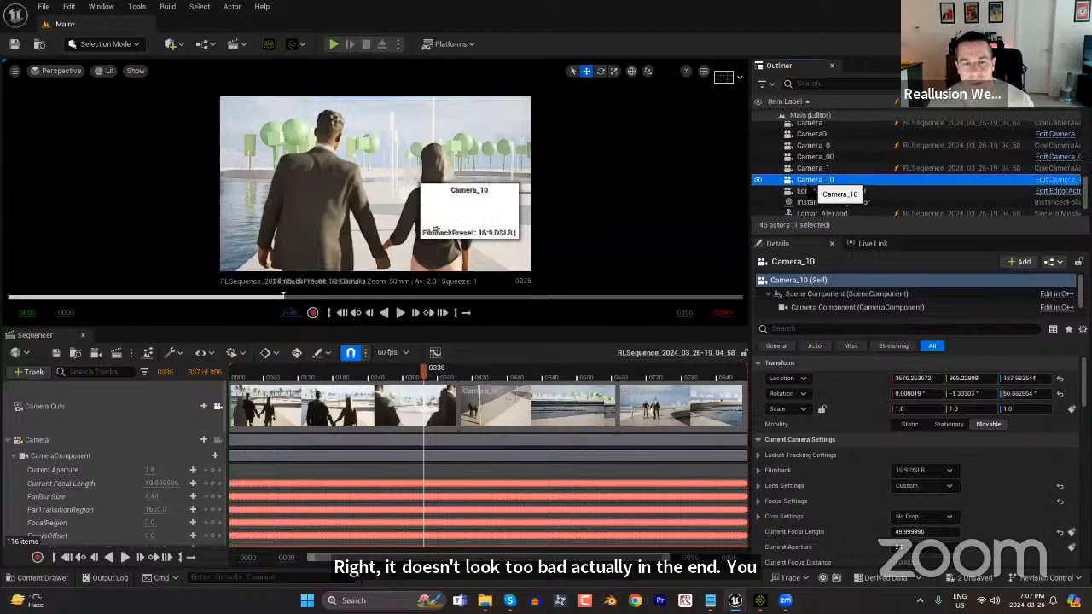
key(Delete)
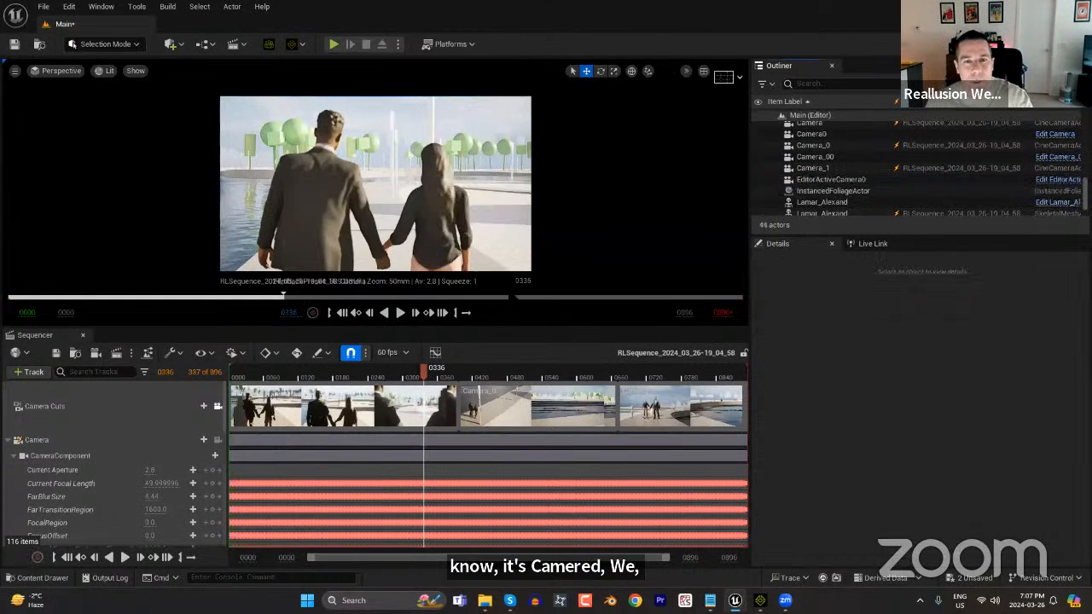
Play the camera-cut sequence from frame 0012 in an enlarged viewport and switch back to iClone.
drag(308, 379, 236, 378)
drag(503, 331, 499, 424)
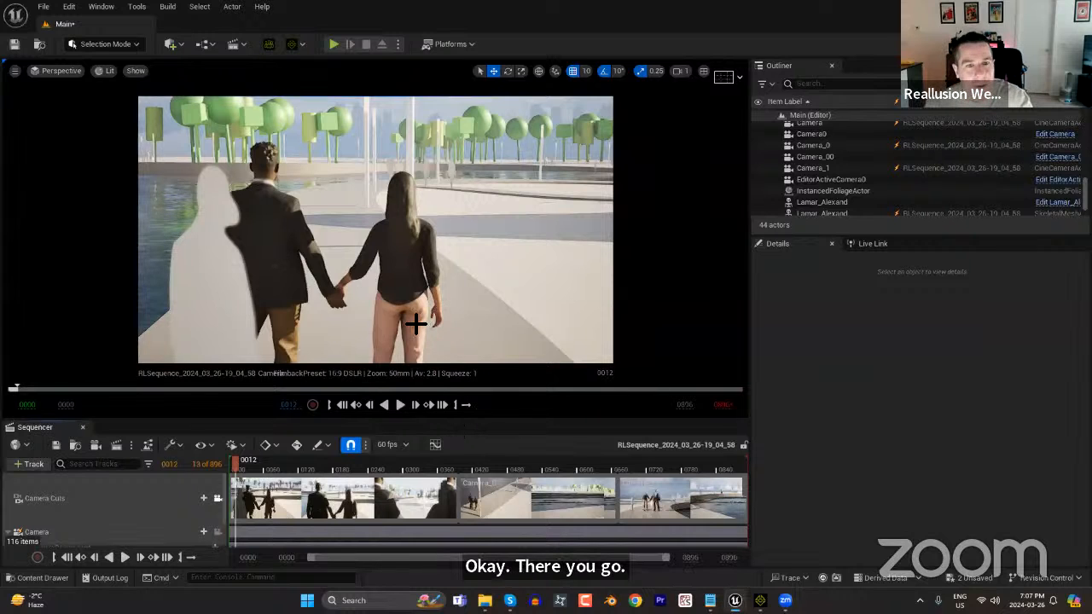
click(125, 557)
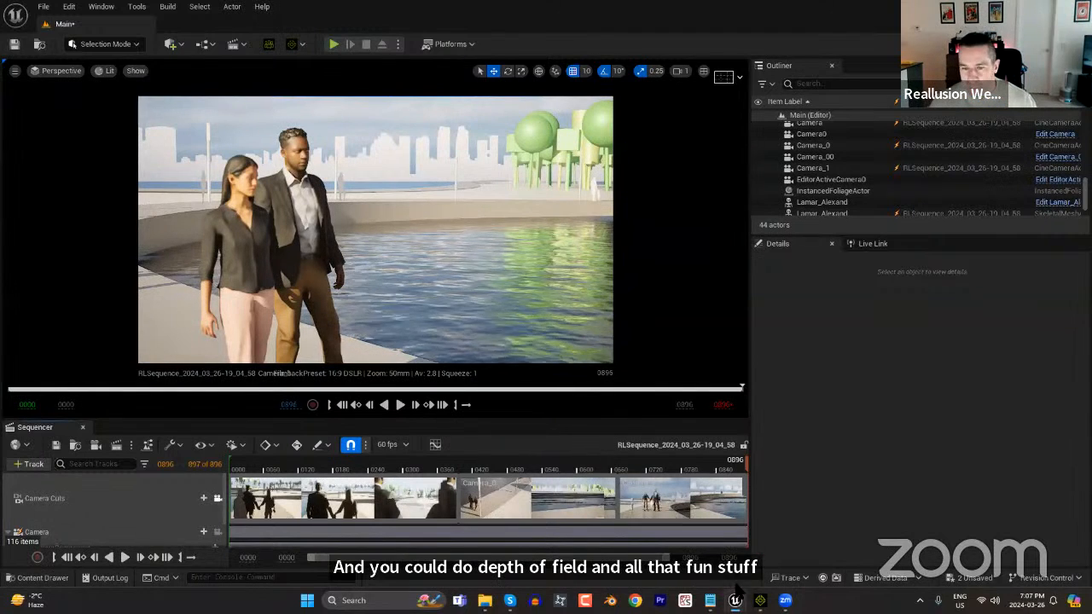
click(760, 601)
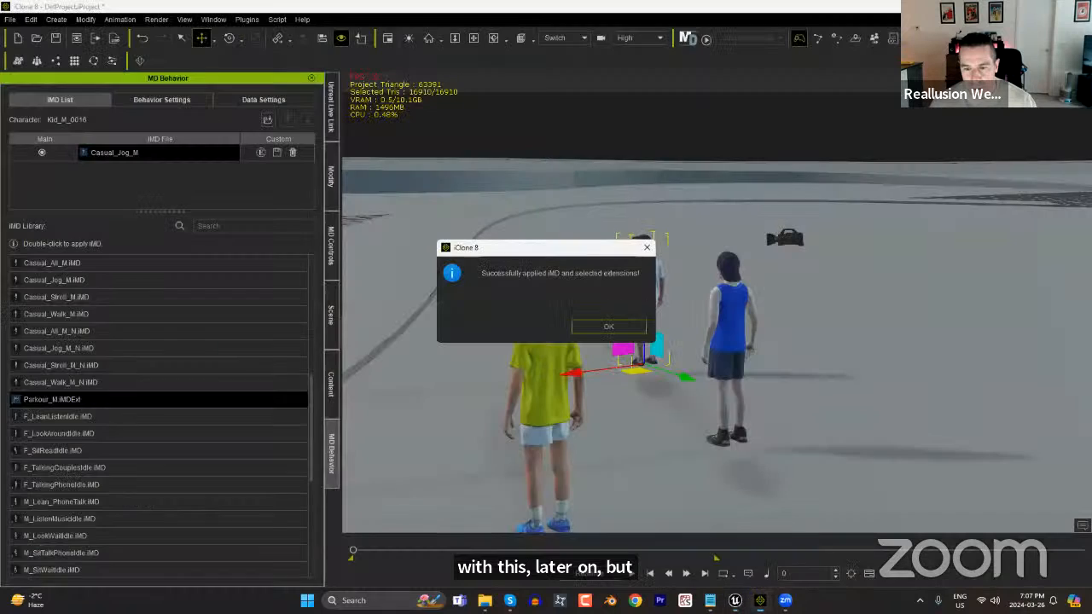
Apply the Athletic_Loose_M behaviour to the kid in the blue tank top and Athletic_Average_M to the kid in the yellow shirt.
click(608, 326)
drag(314, 395, 263, 273)
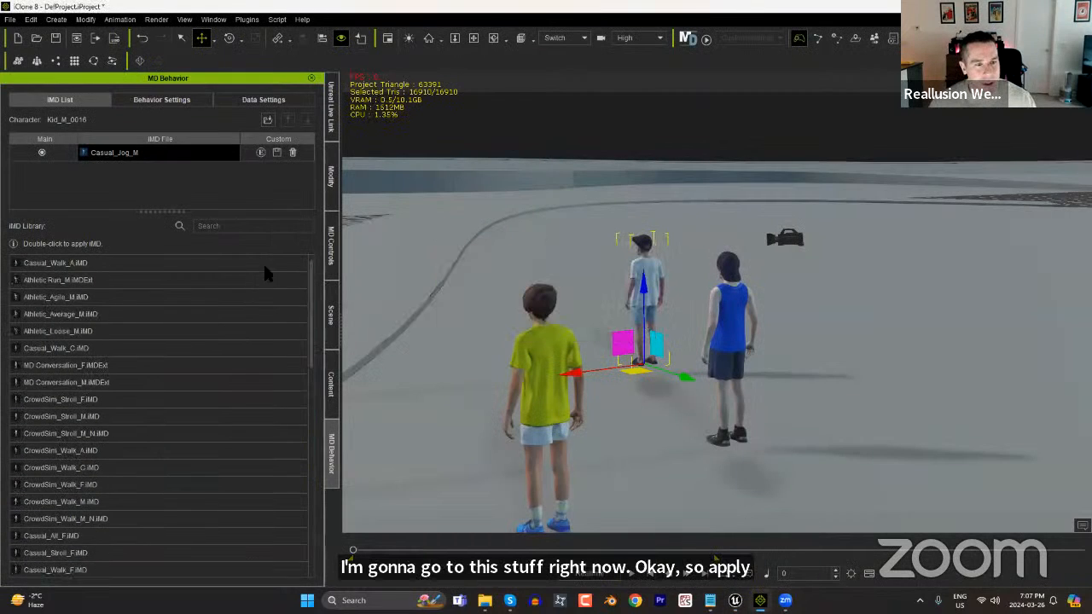
click(71, 333)
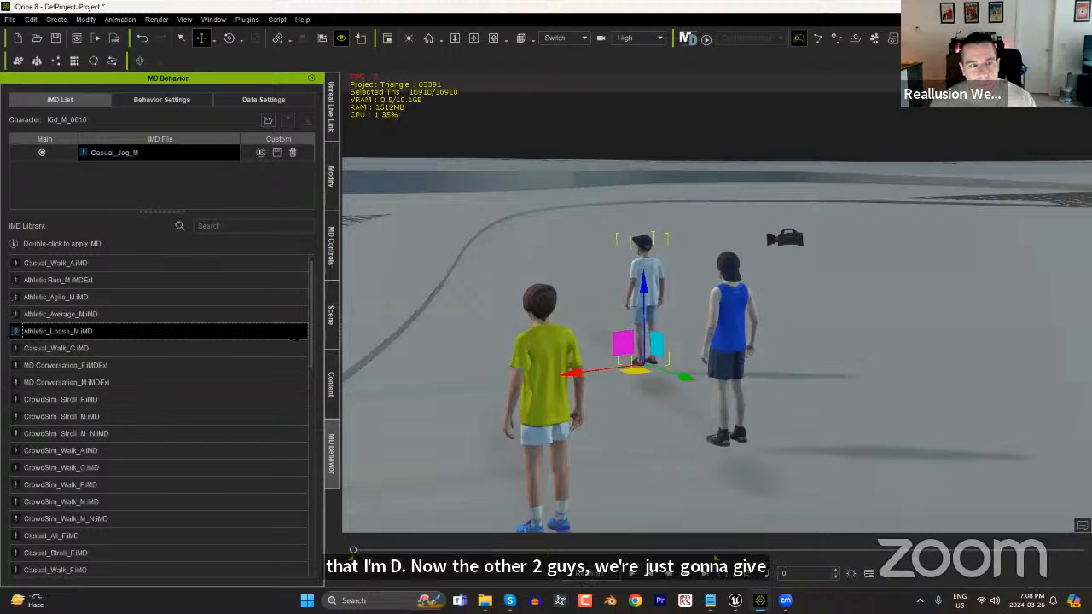
click(724, 329)
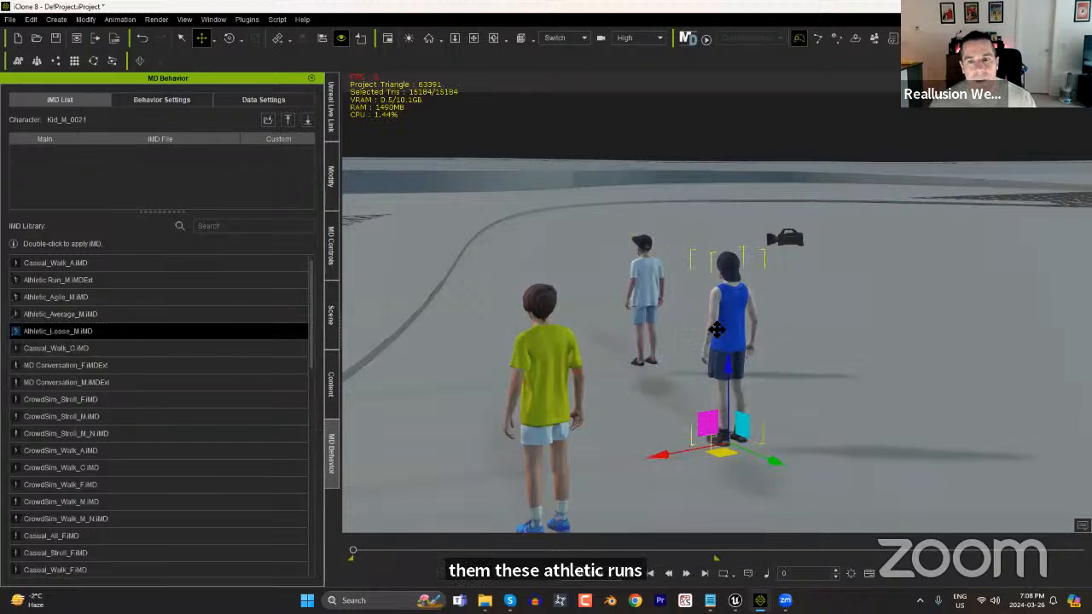
double_click(90, 337)
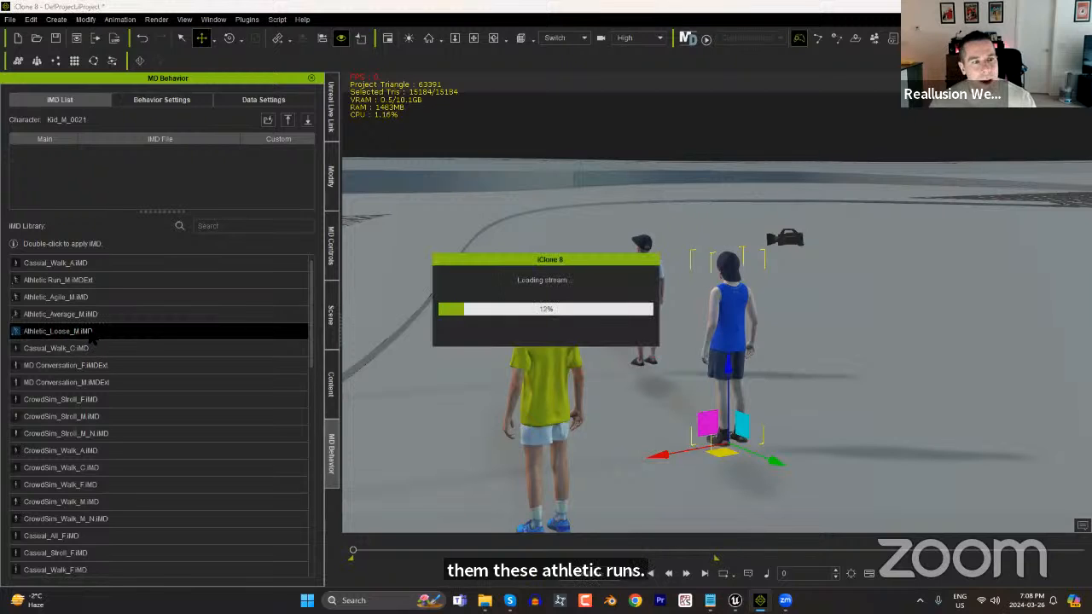
click(550, 385)
double_click(75, 315)
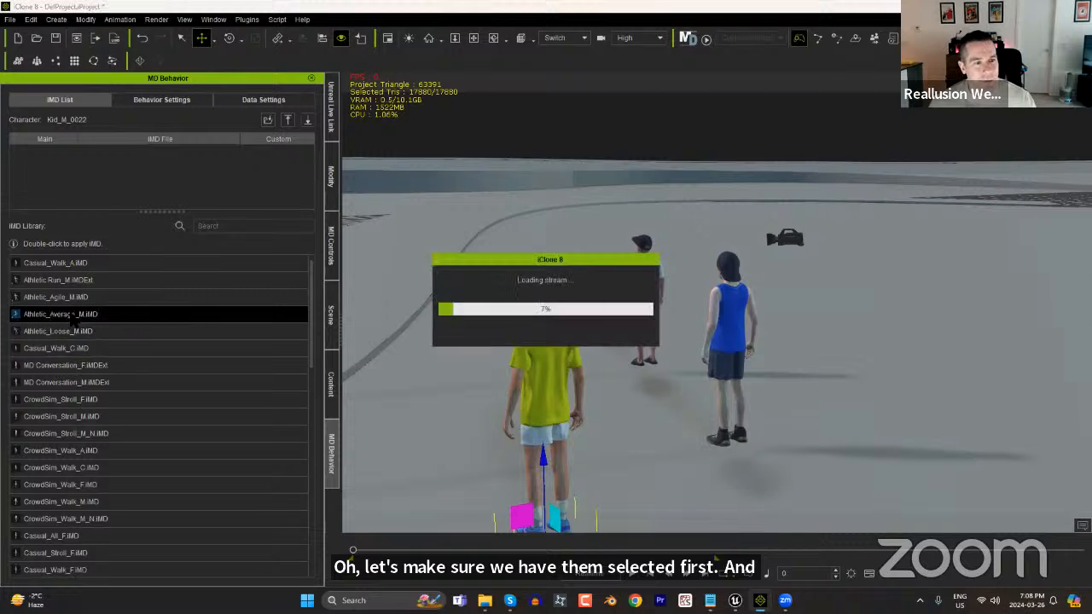
Review Kid_M_0016's behaviours and make Athletic his default mode with Dash as the initial speed.
click(169, 101)
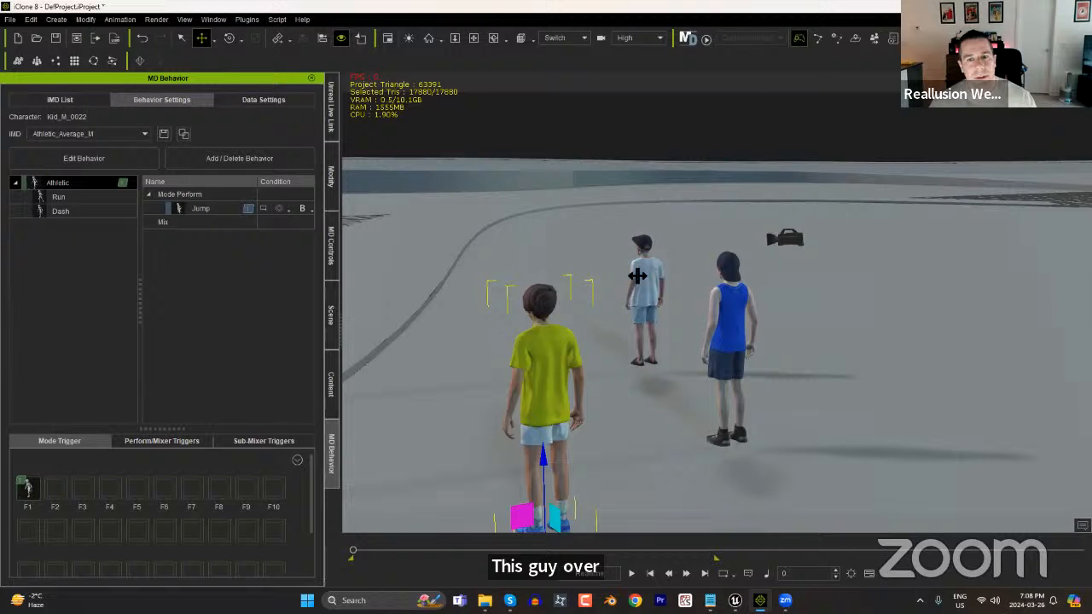
click(638, 275)
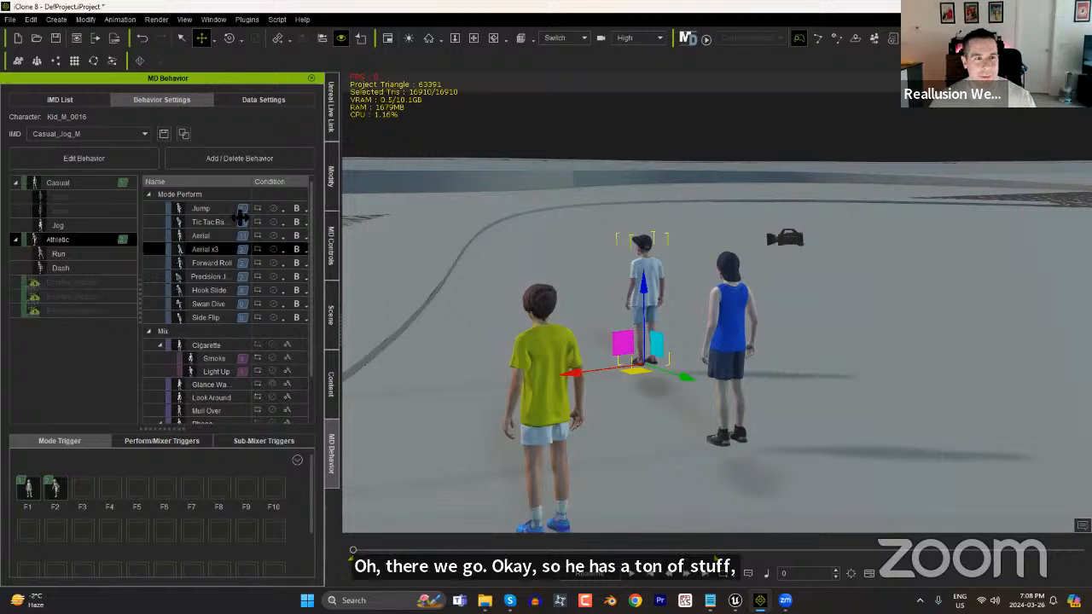
click(248, 101)
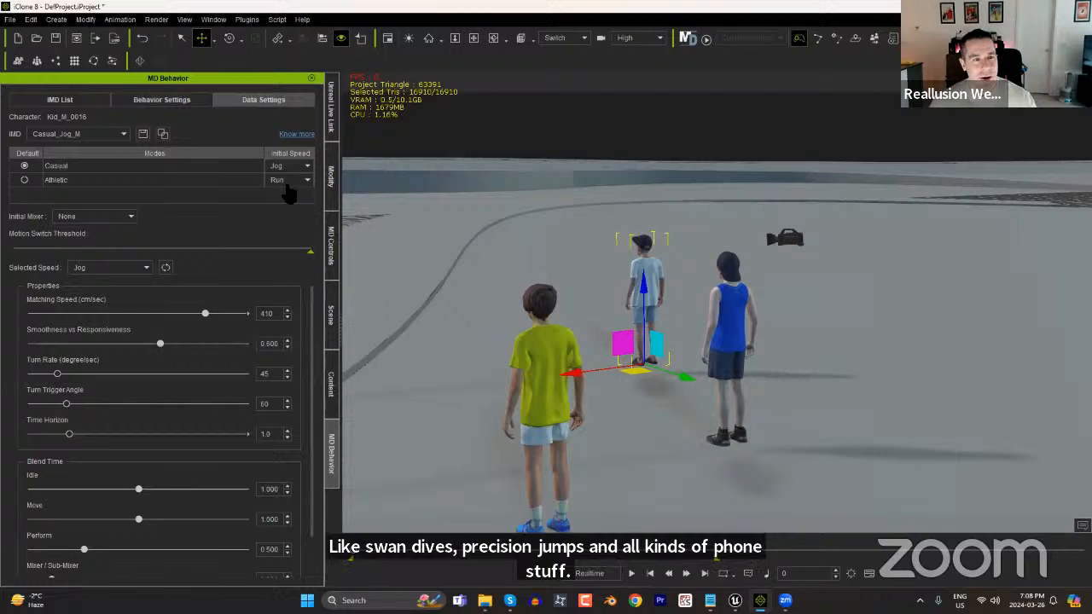
click(24, 180)
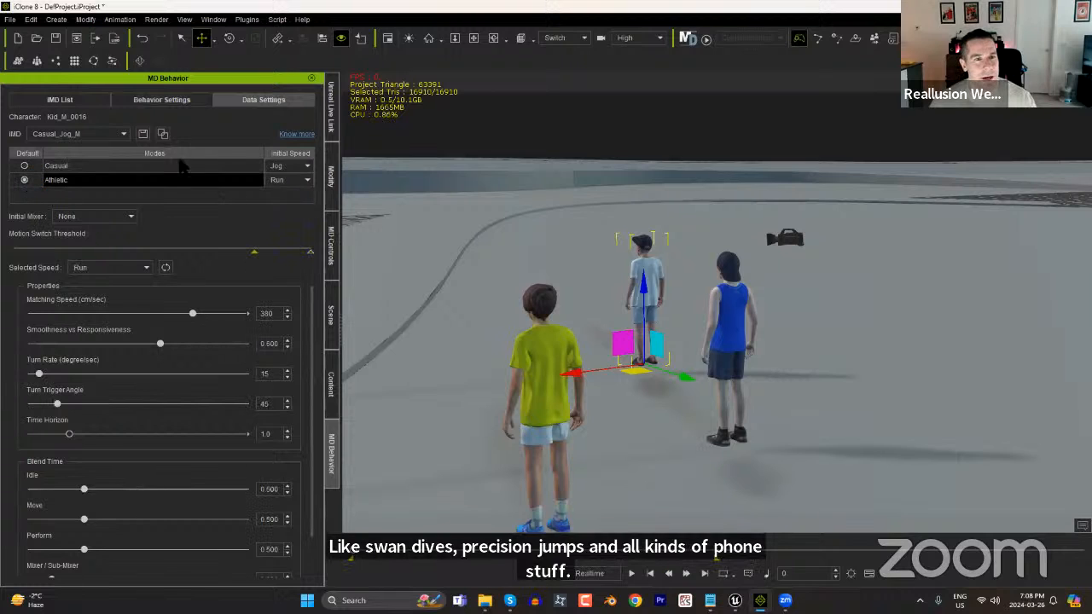
click(296, 179)
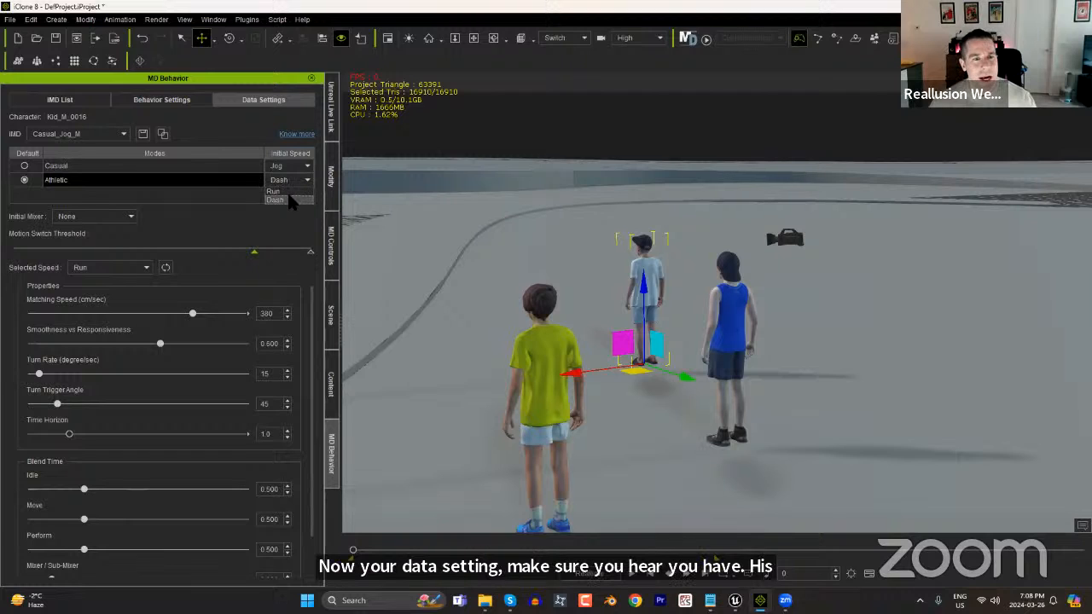
click(290, 200)
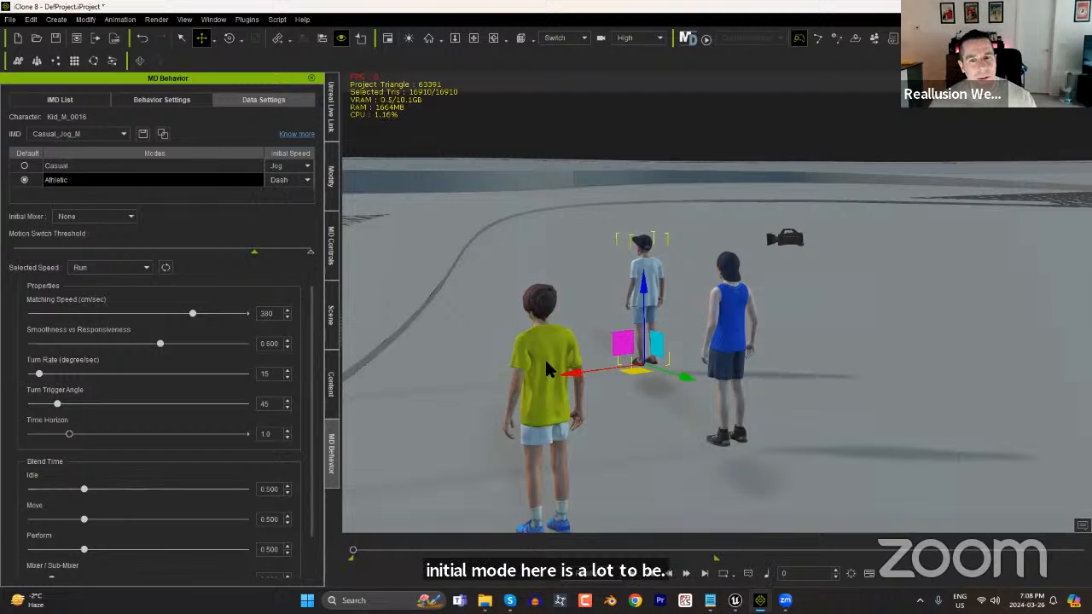
Set the Athletic mode's initial speed to Dash for the yellow-shirt kid and the blue-tank-top kid.
click(547, 369)
click(297, 164)
click(289, 186)
click(735, 316)
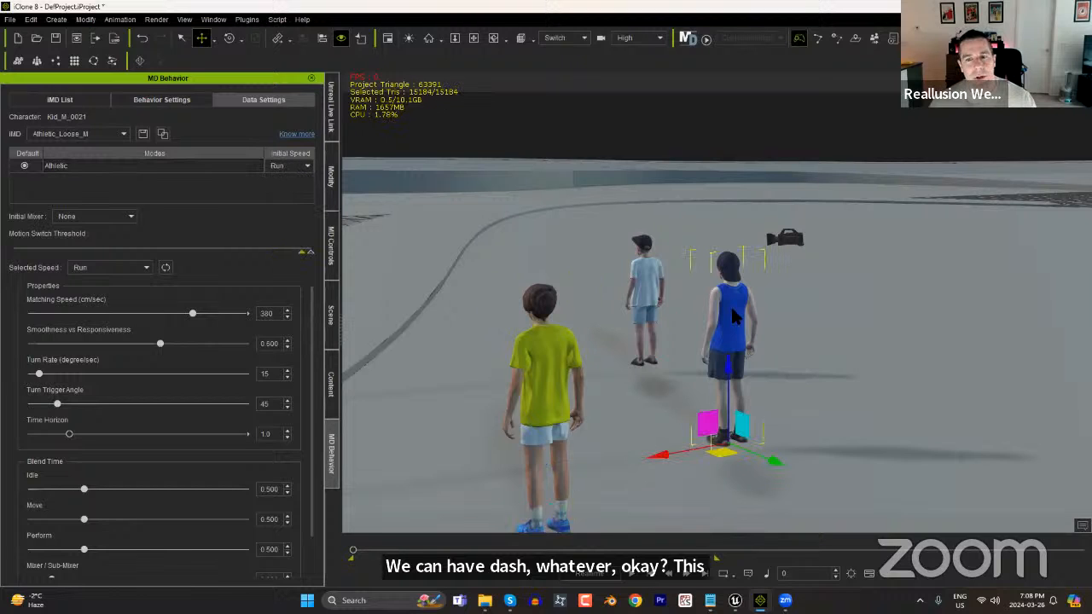
click(288, 165)
click(289, 186)
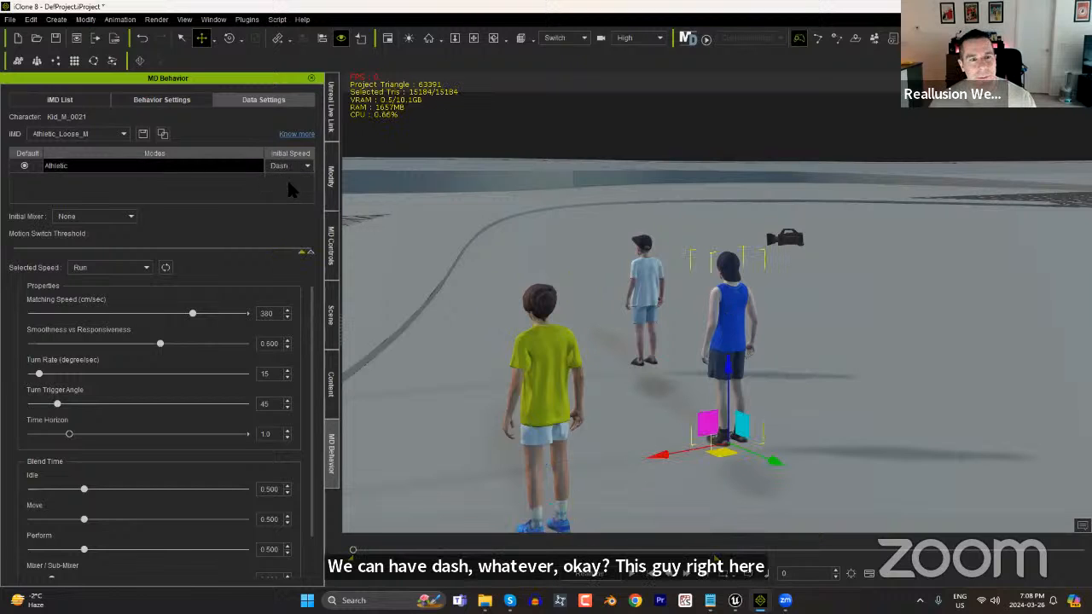
Make Kid_M_0022 follow and look at Kid_M_0016 with horizontal offset -122, position offset 61 and time offset 1.05.
click(646, 261)
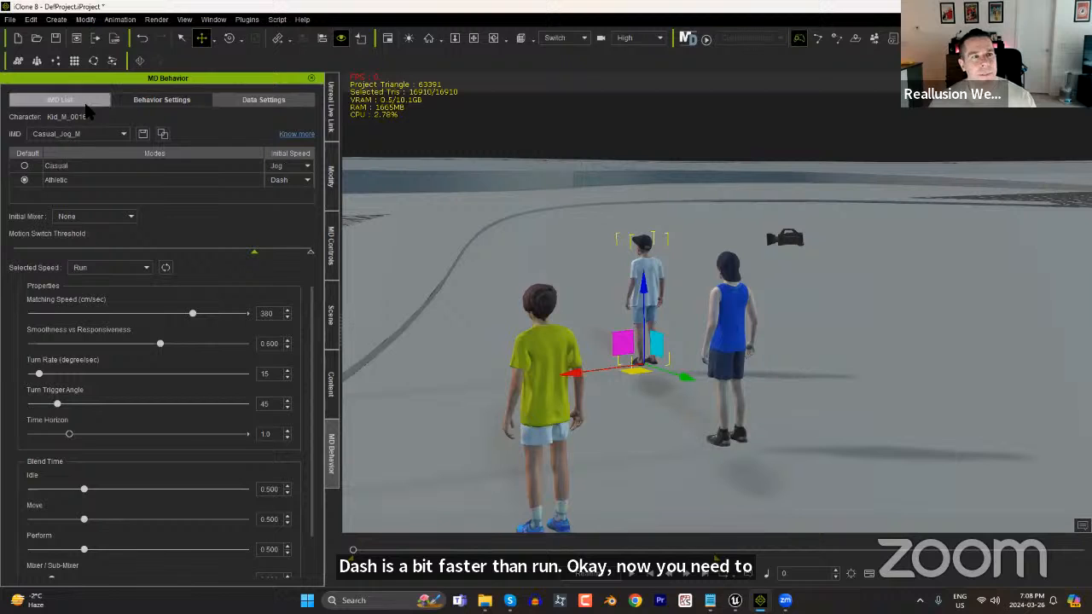
click(162, 102)
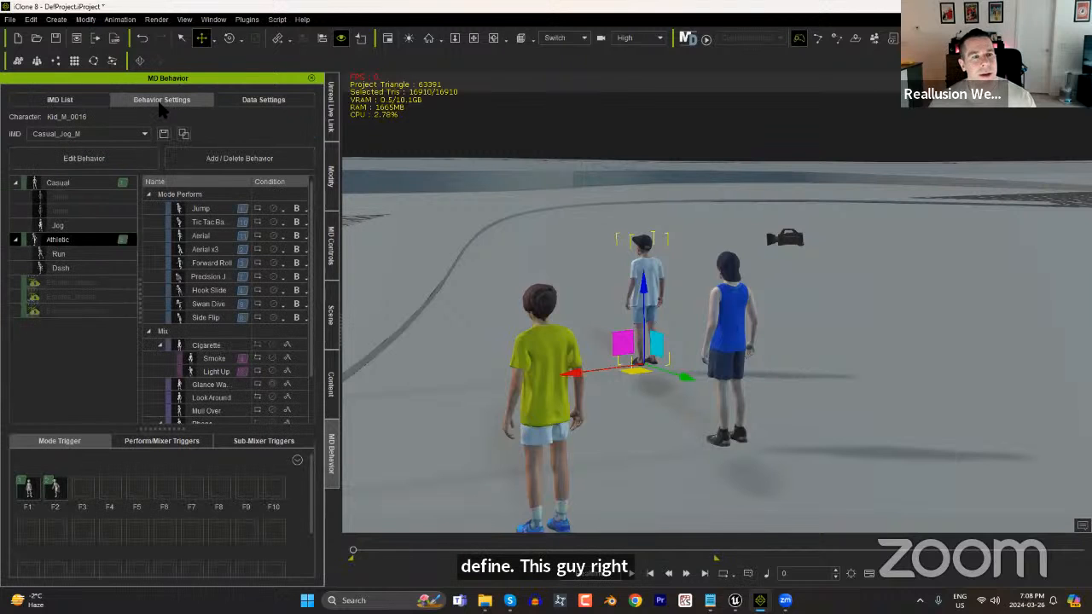
click(331, 252)
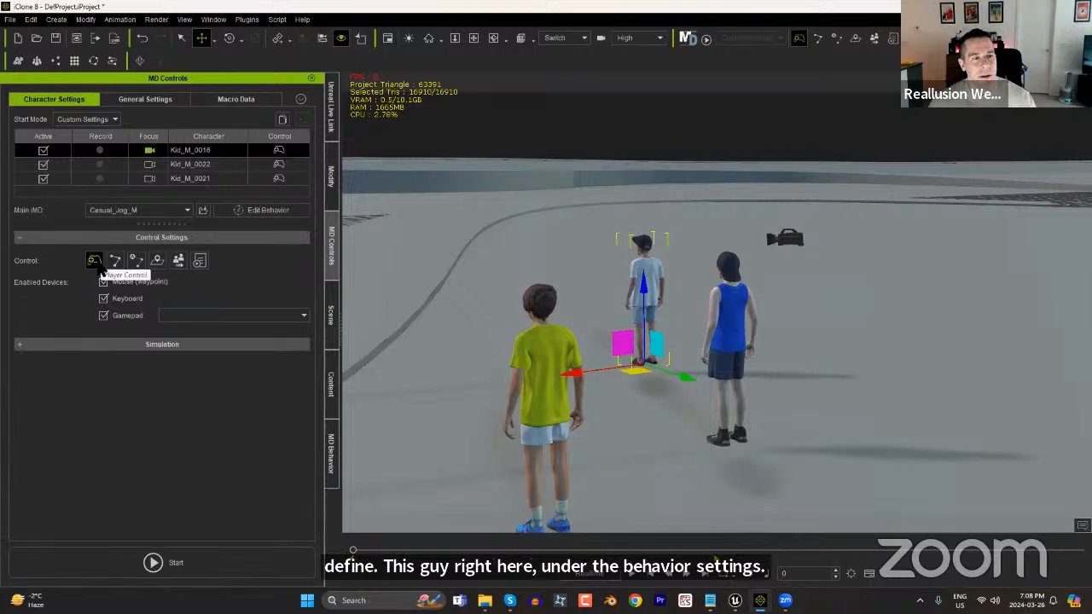
click(538, 356)
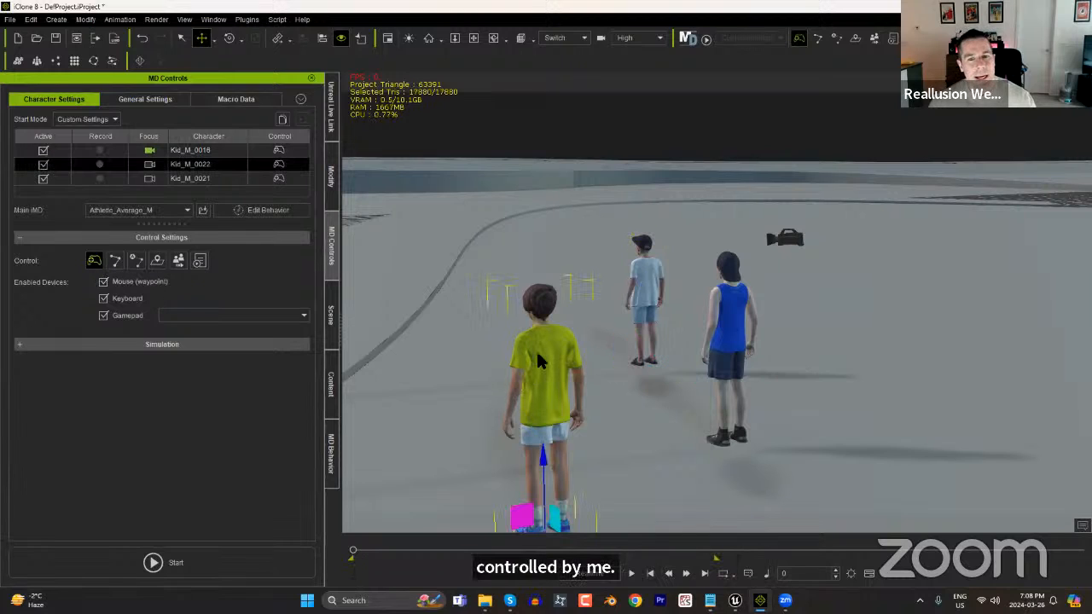
click(179, 261)
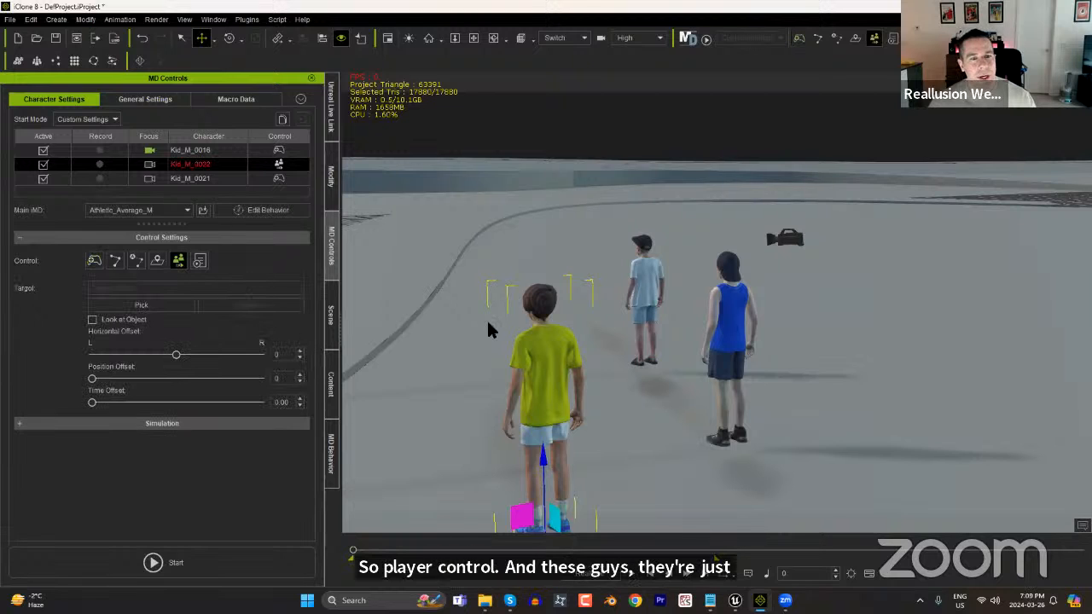
click(145, 305)
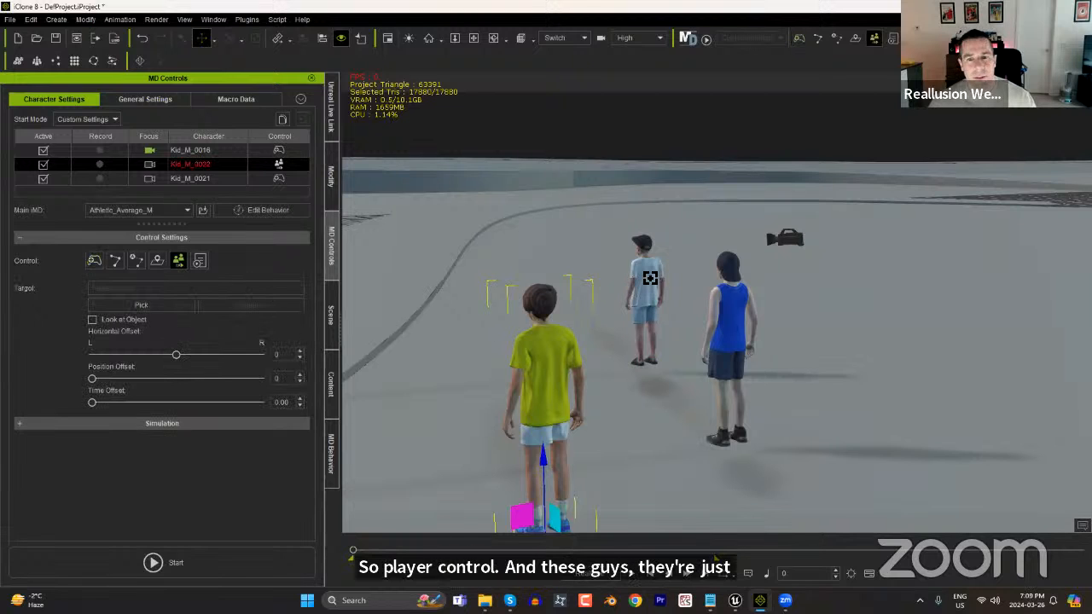
click(644, 269)
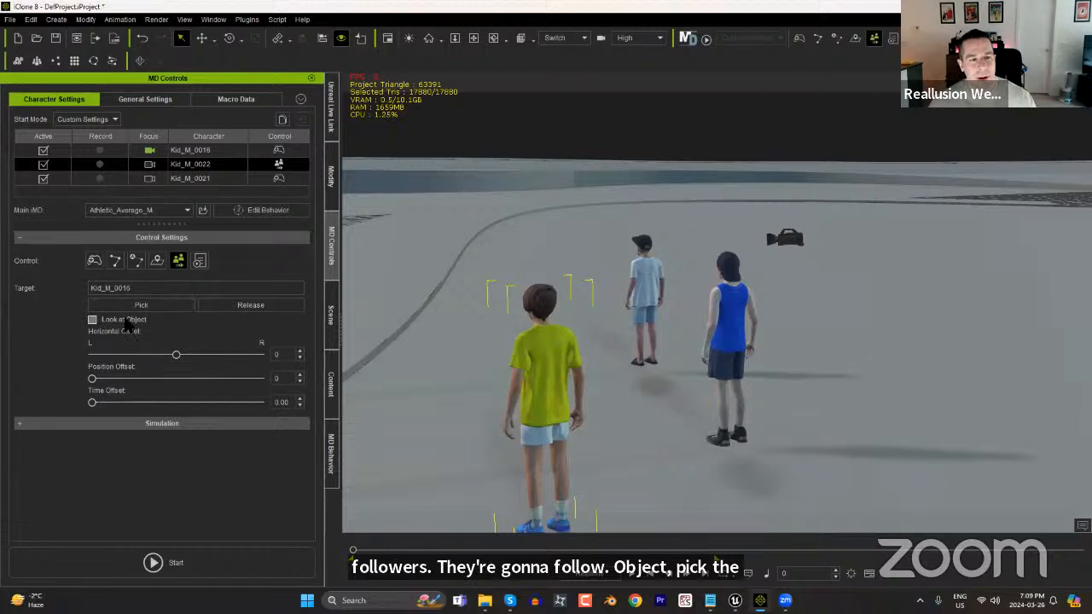
drag(176, 356, 113, 418)
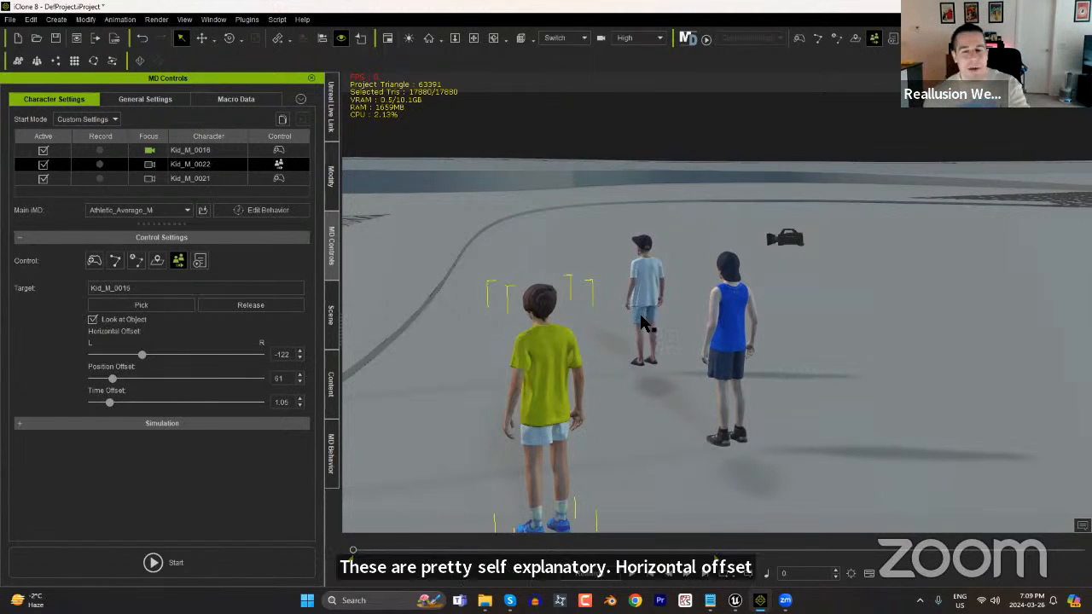
Make Kid_M_0021 follow and look at Kid_M_0016 with a horizontal offset of about 95, position offset 61 and a short time offset.
click(725, 314)
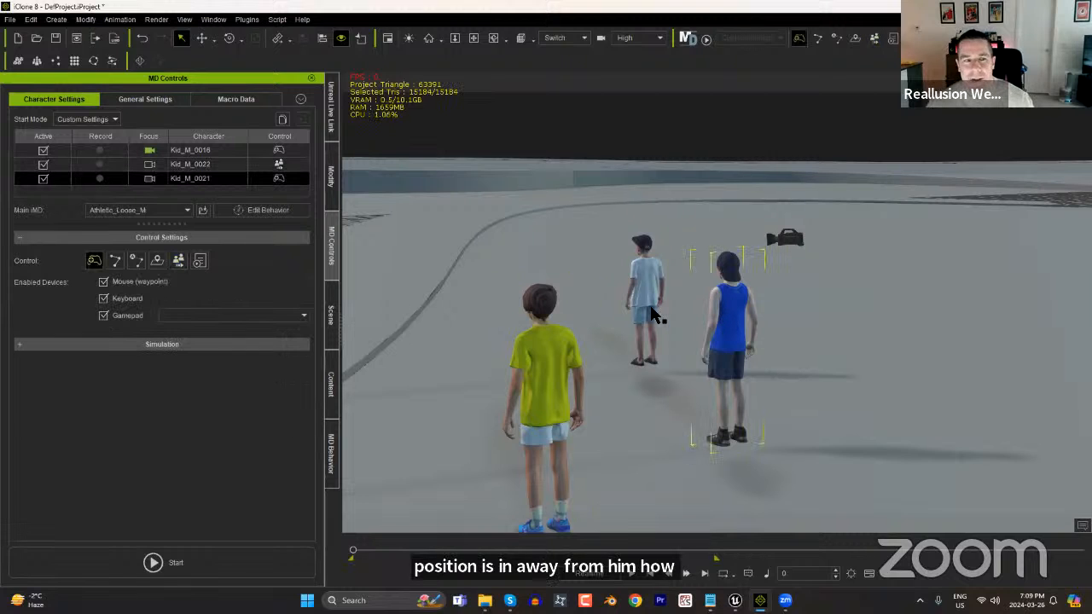
click(179, 262)
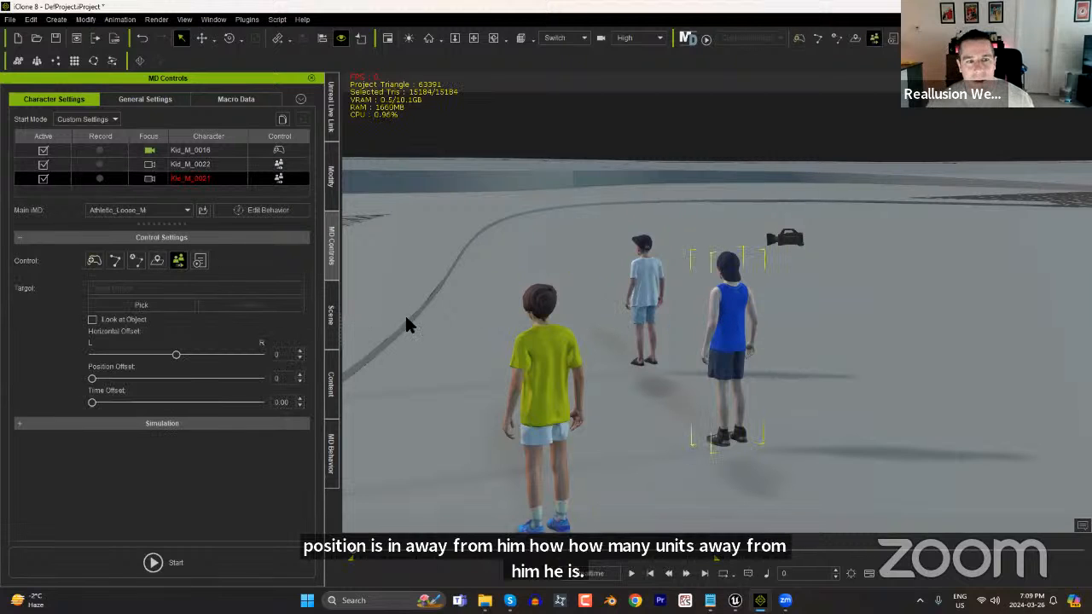
click(141, 305)
click(650, 271)
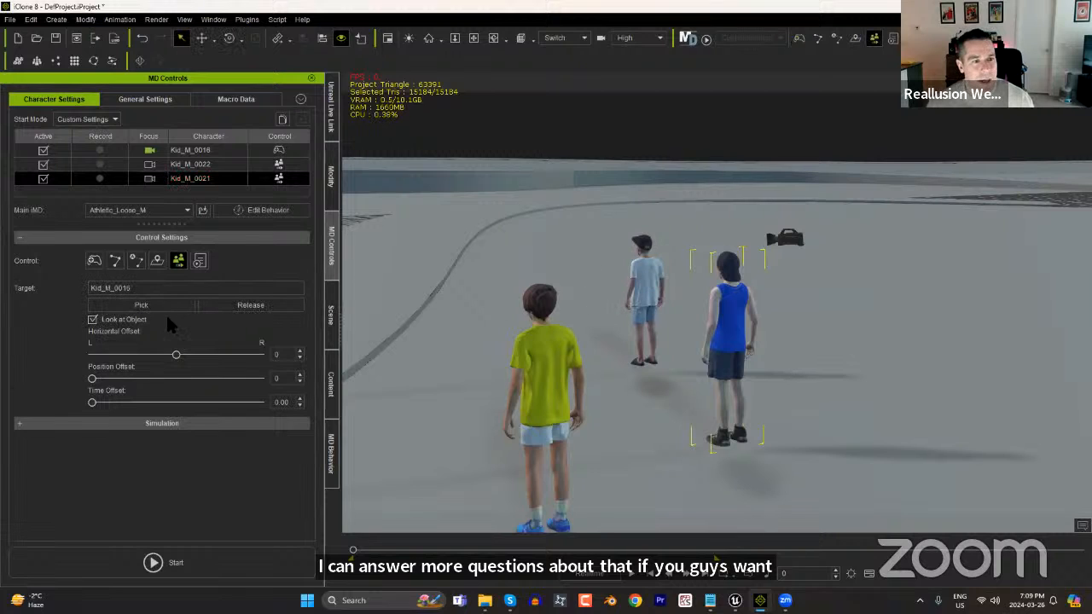
click(110, 378)
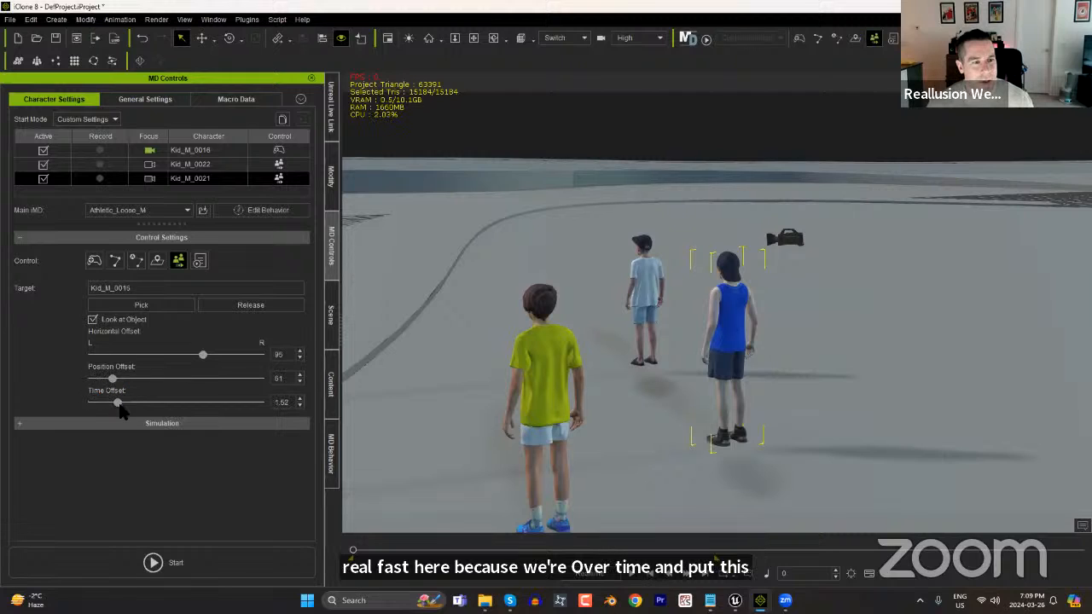
drag(115, 411, 110, 412)
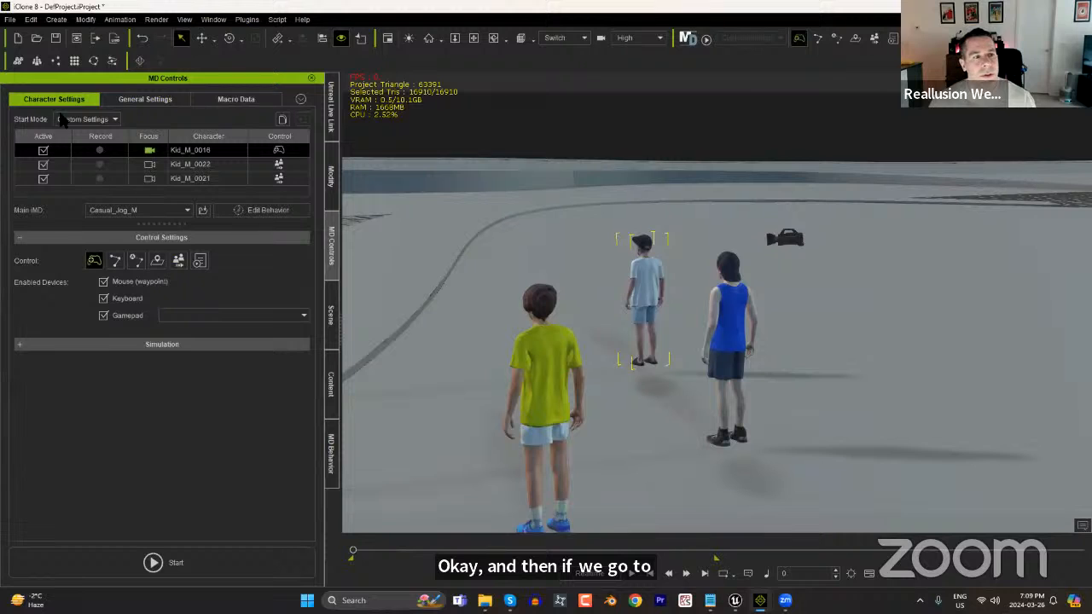
Set the initial camera mode to Follow Camera with the Bird's Eye View (Default) preset and clear the temporary macro recordings.
click(128, 100)
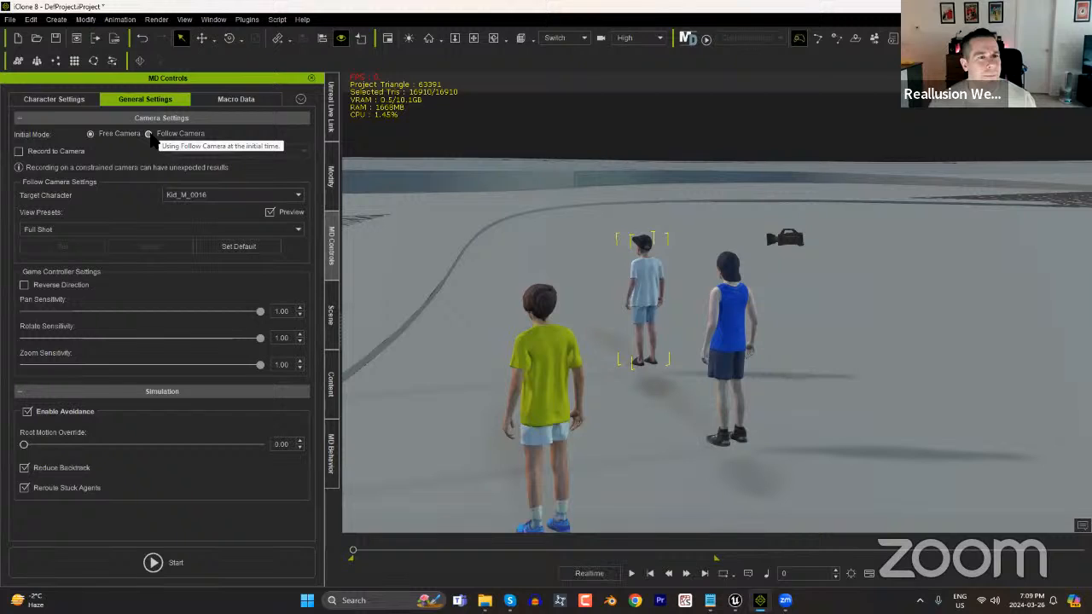
click(149, 135)
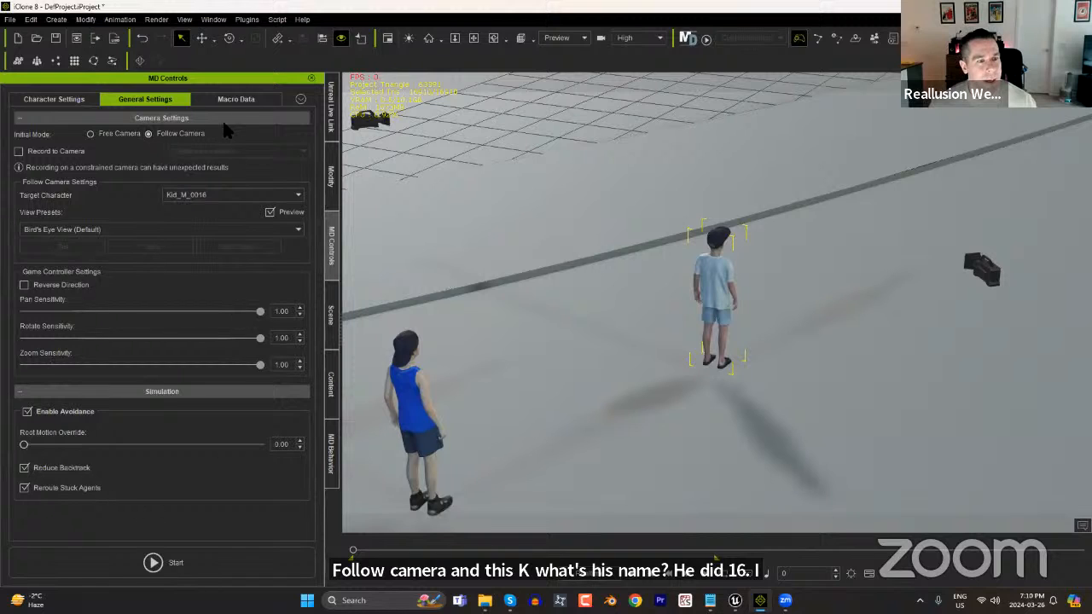
click(238, 100)
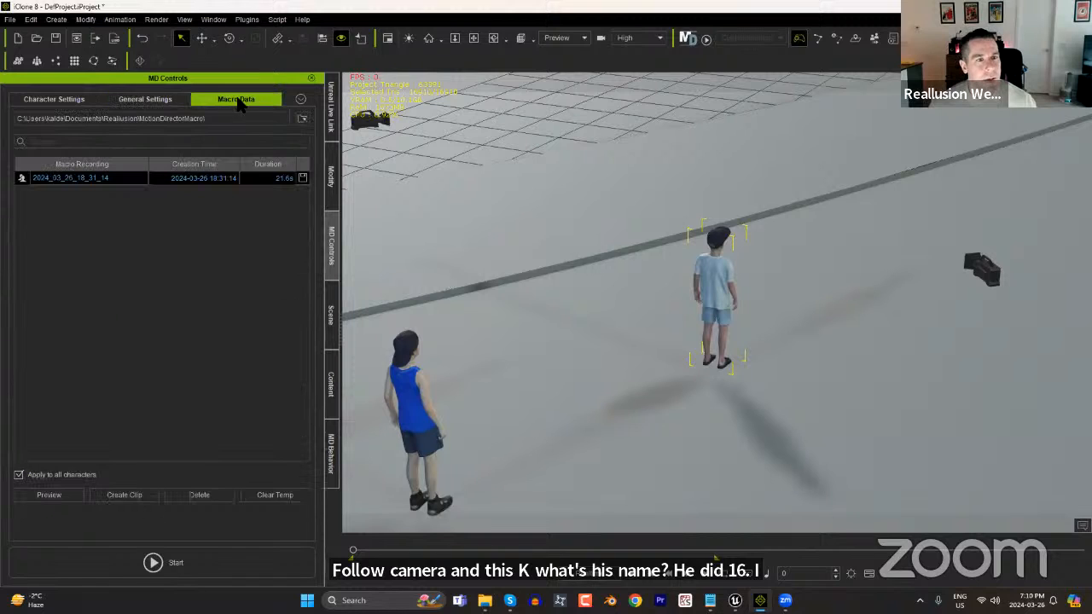
click(290, 497)
click(85, 101)
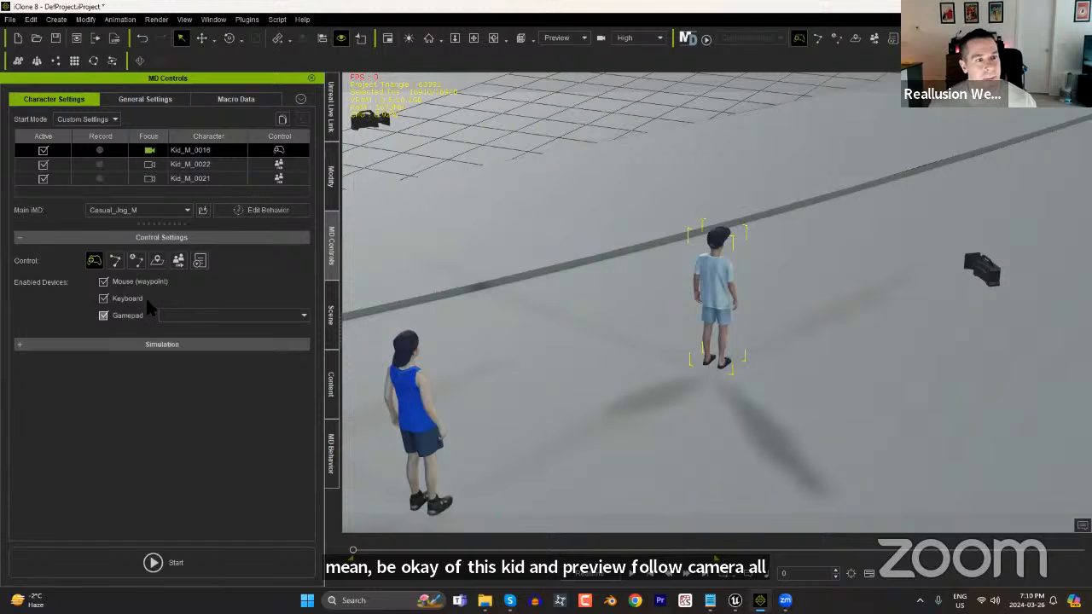
Run a trial Motion Director simulation, steering Kid_M_0016 around the terrain in changing directions with the other two kids following.
click(197, 563)
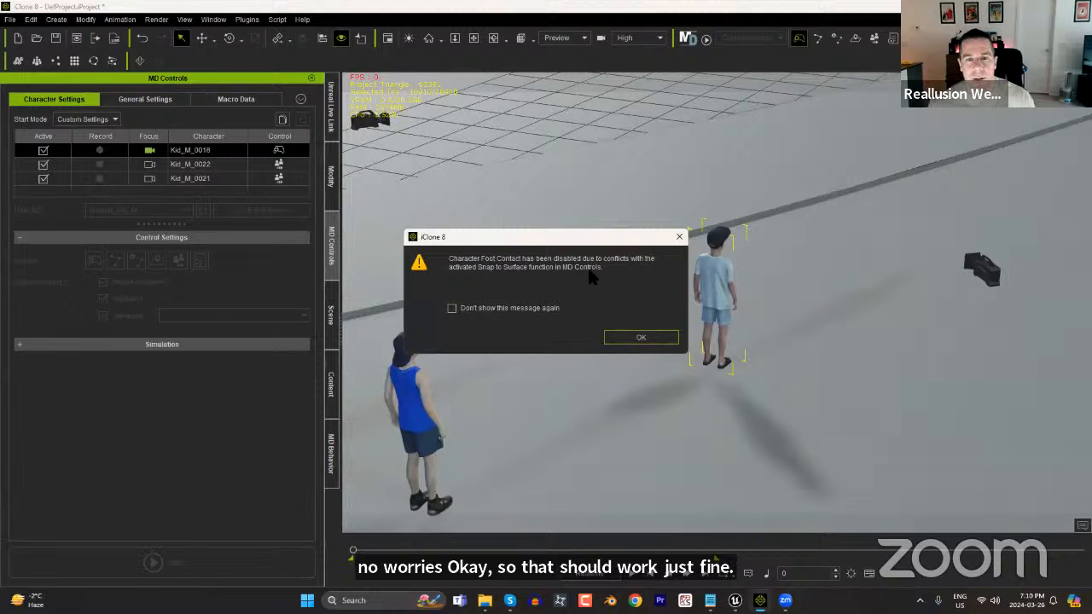
click(642, 338)
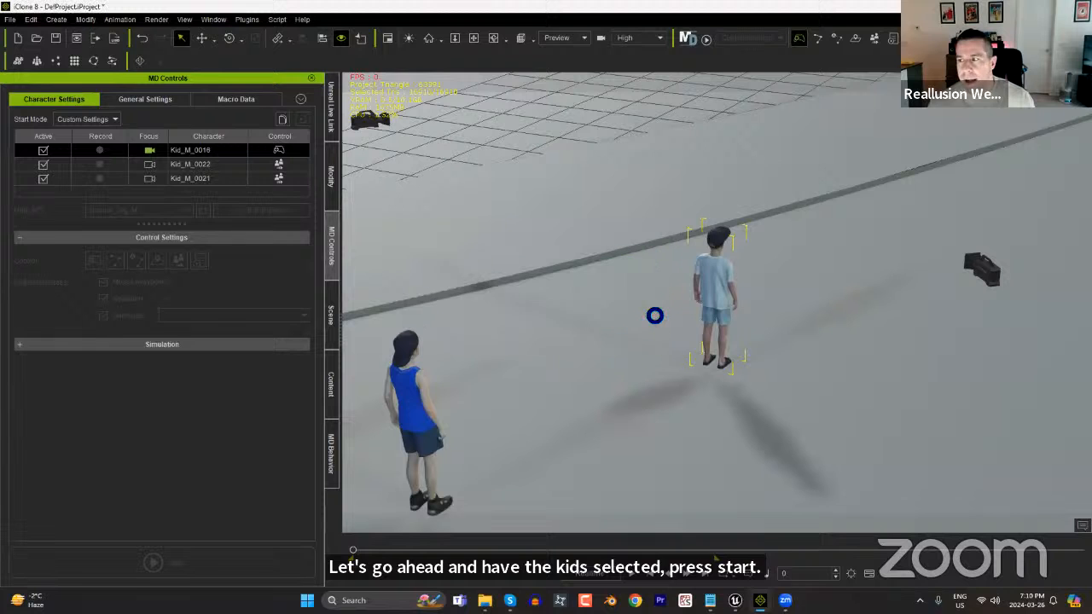
key(d)
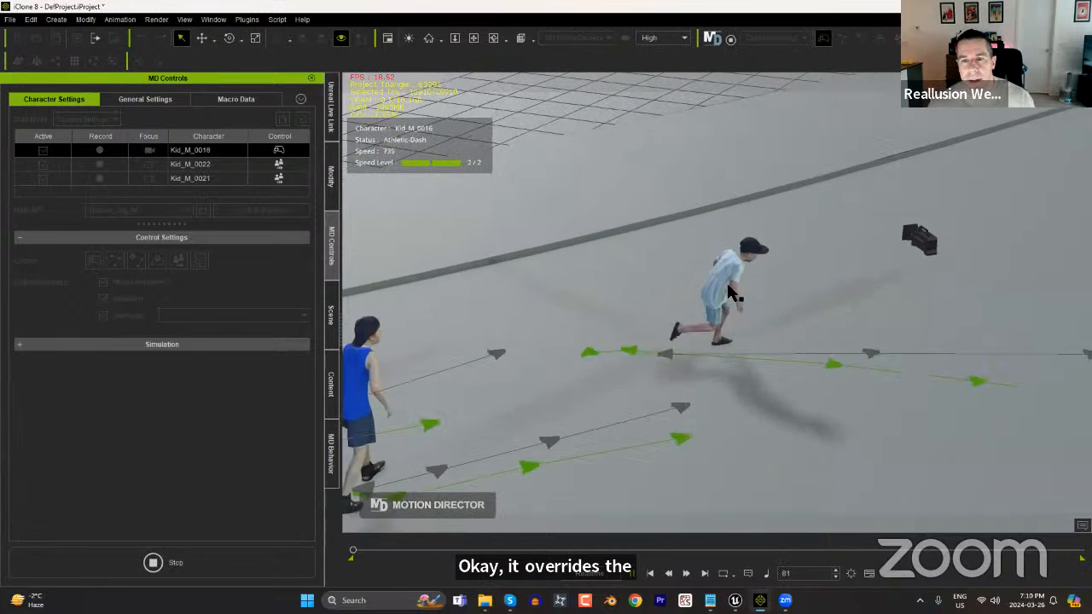
key(s)
key(a)
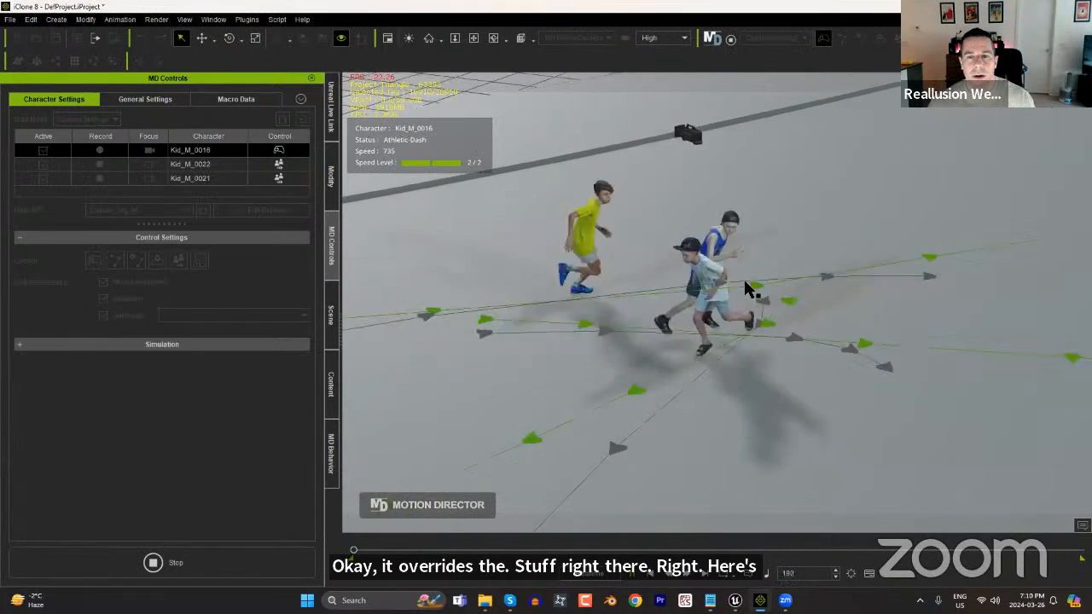
key(d)
key(w)
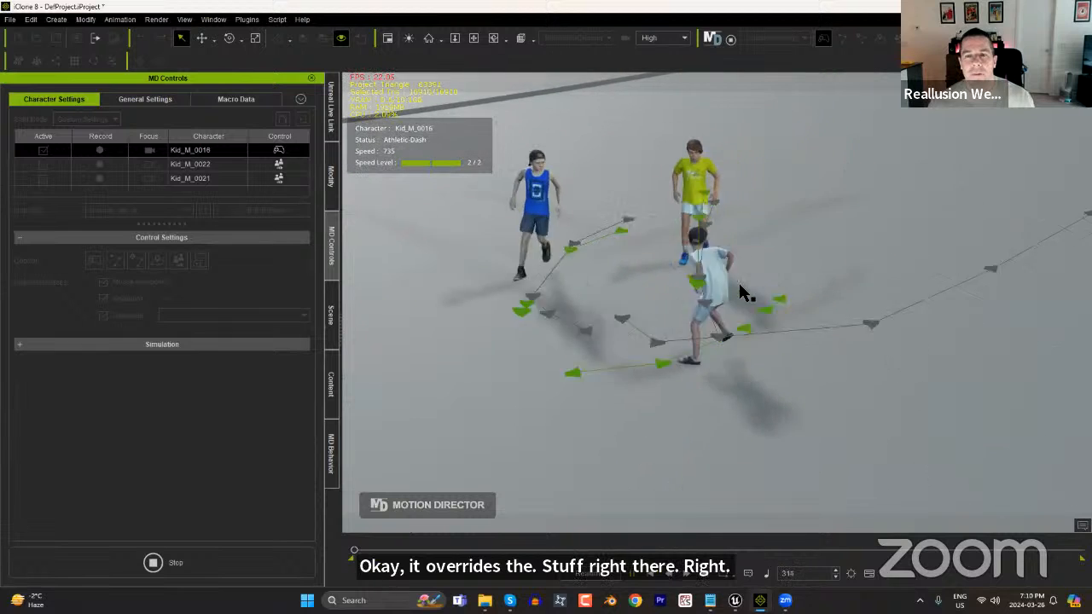
key(a)
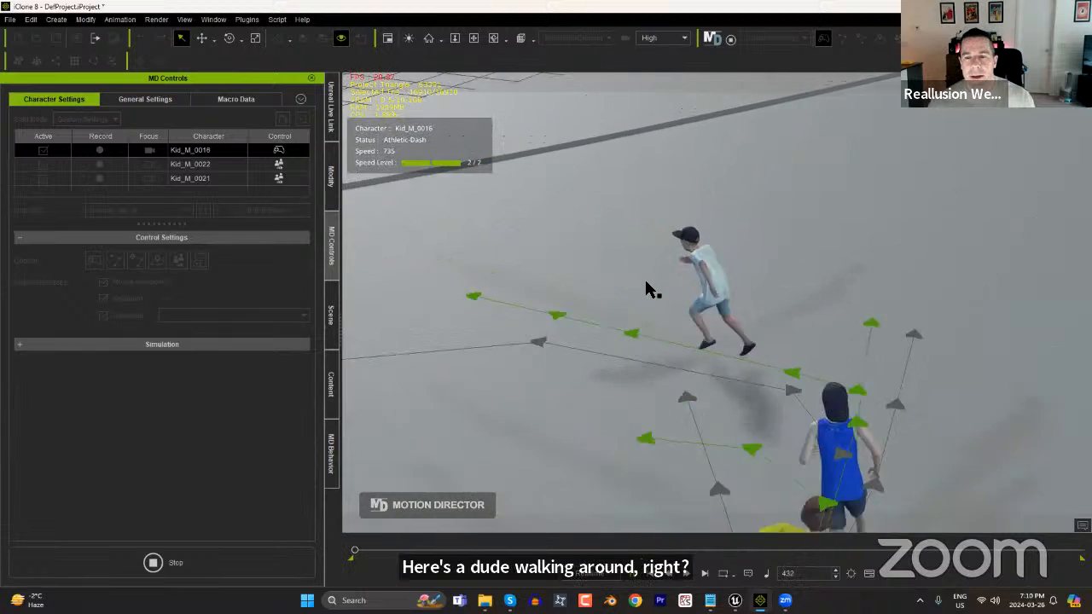
key(s)
key(d)
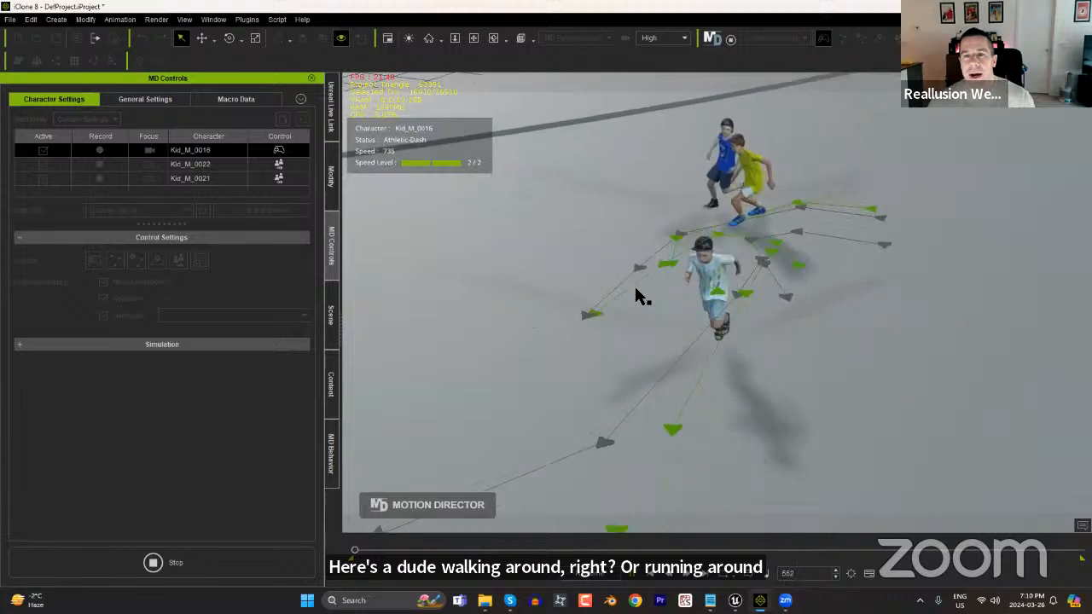
key(a)
key(w)
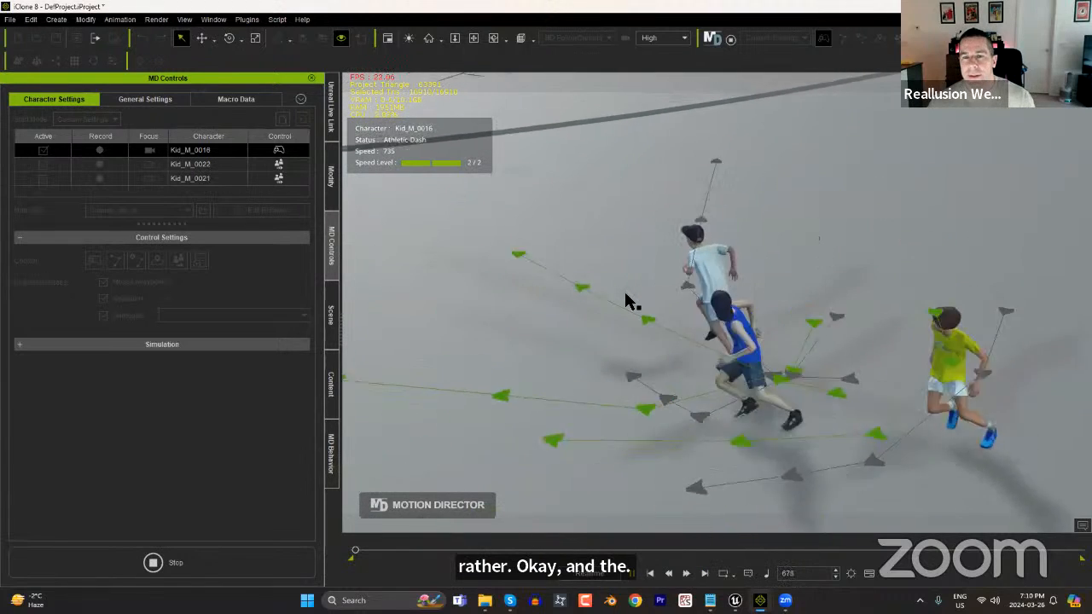
key(d)
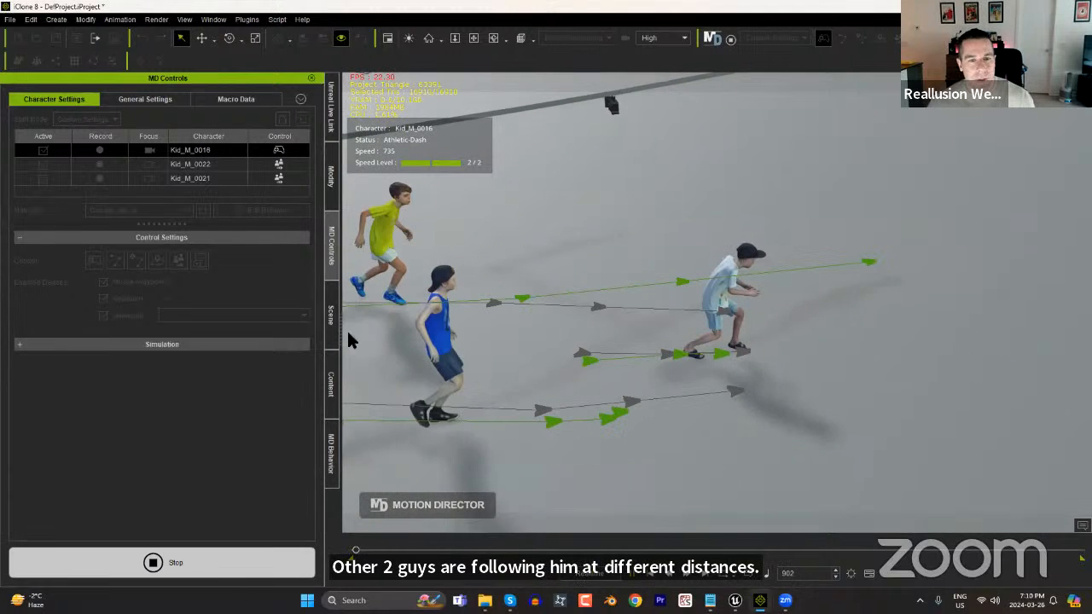
Show the MD Triggers and test the Forward Roll on Kid_M_0016 in a short simulation.
click(219, 20)
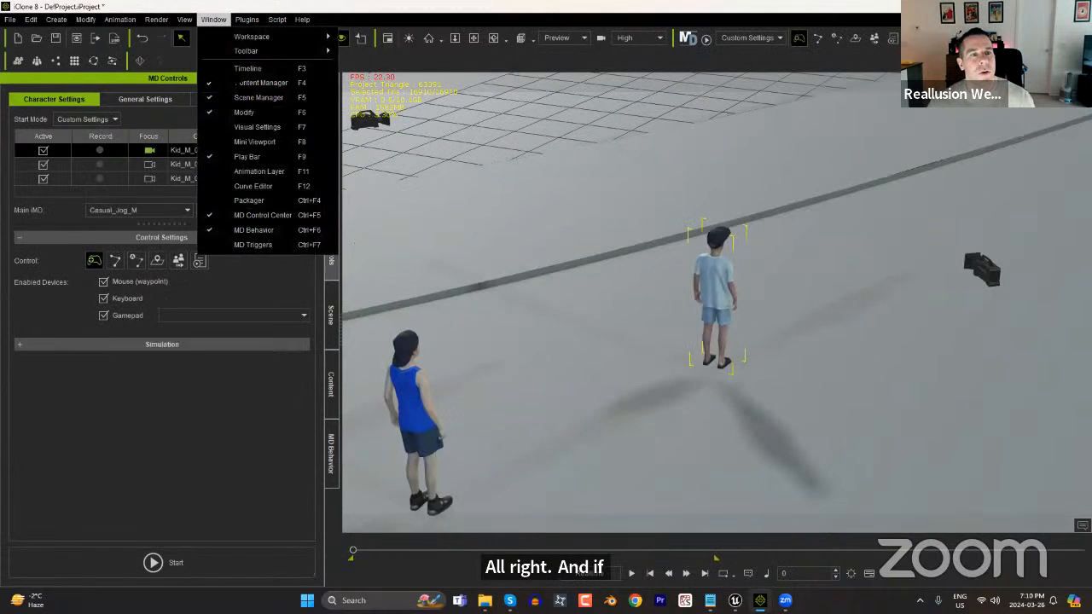
click(253, 245)
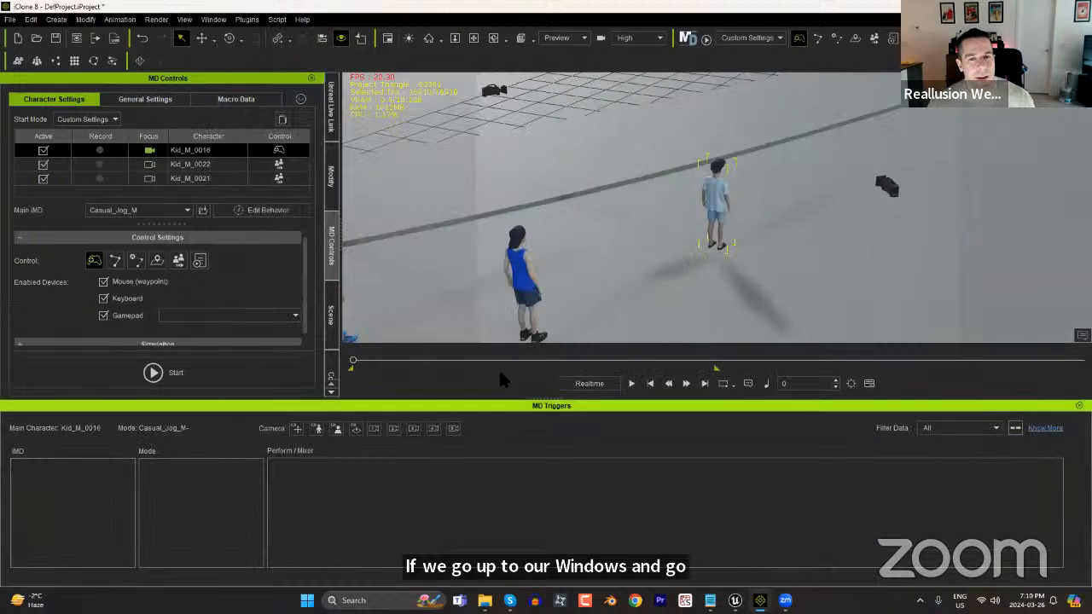
click(186, 371)
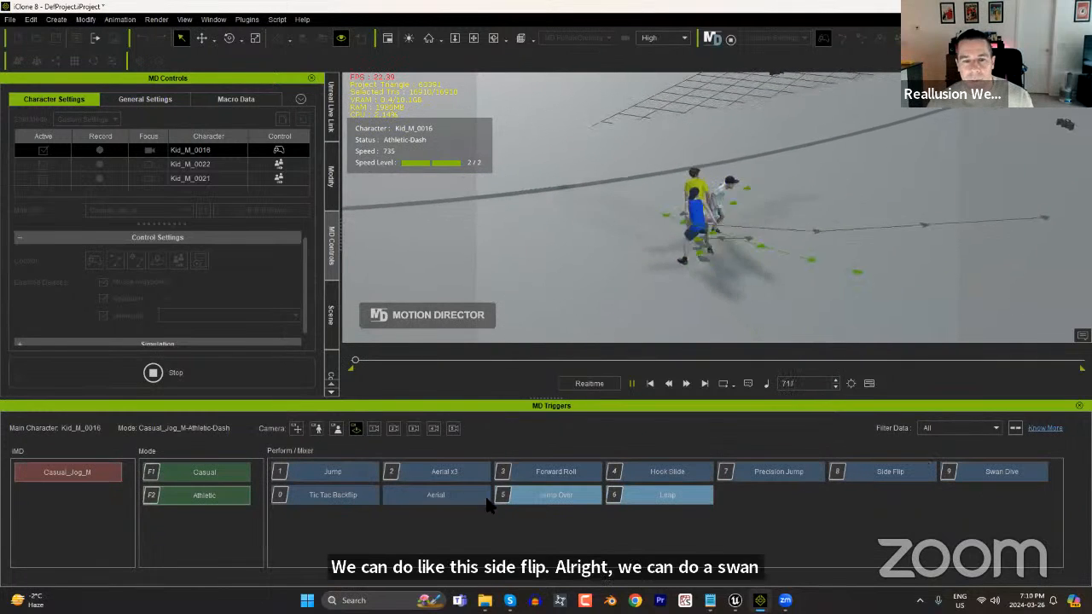
click(557, 470)
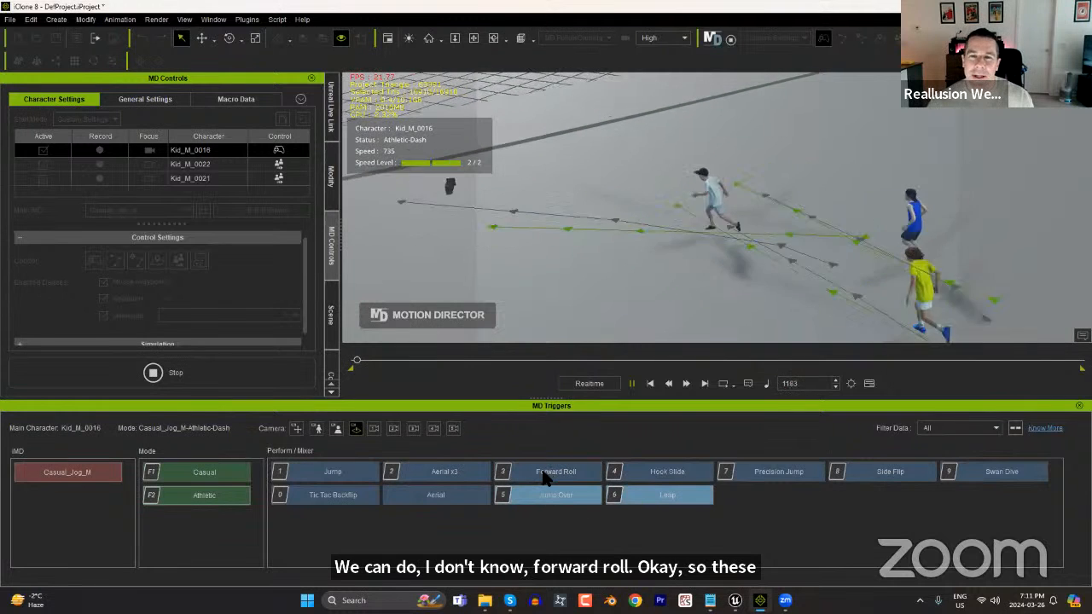
click(208, 376)
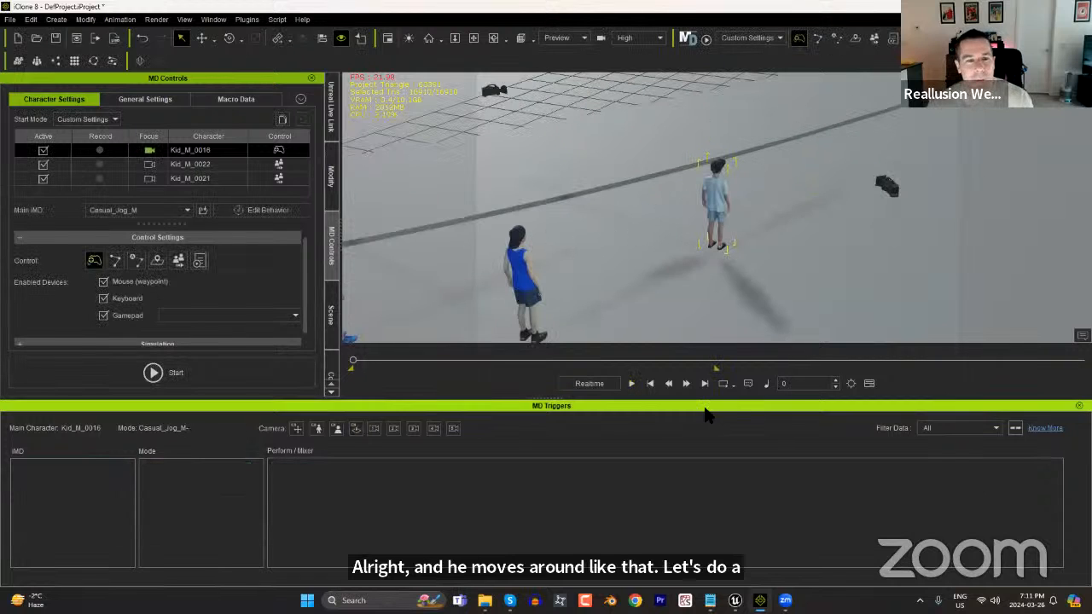
Record a simulation of roughly 800 frames in which Kid_M_0016 runs around and performs a Forward Roll and a Hook Slide.
scroll(710, 159, down, 3)
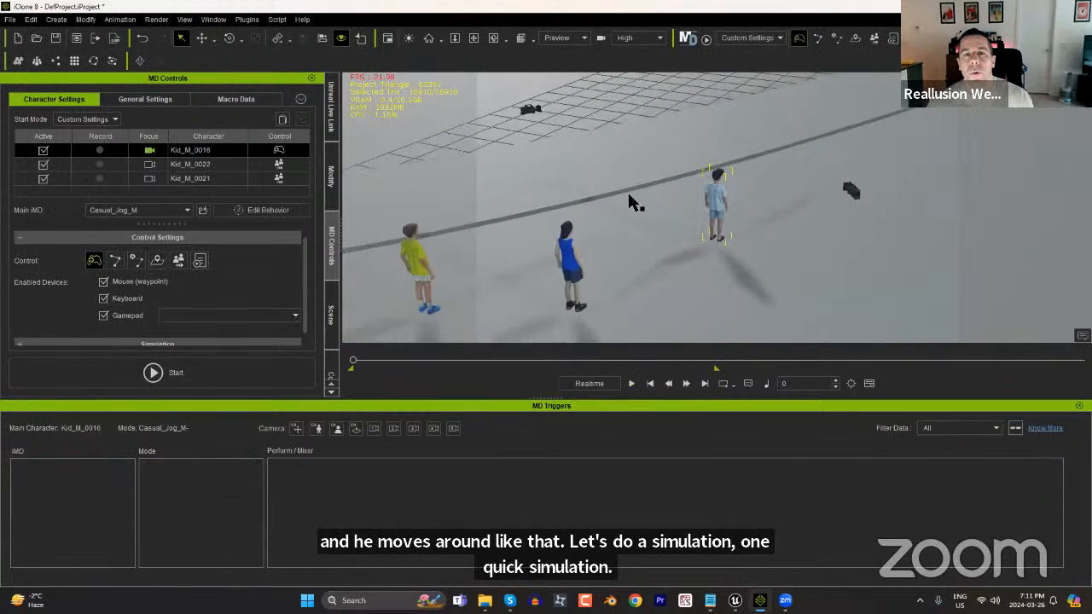
click(209, 373)
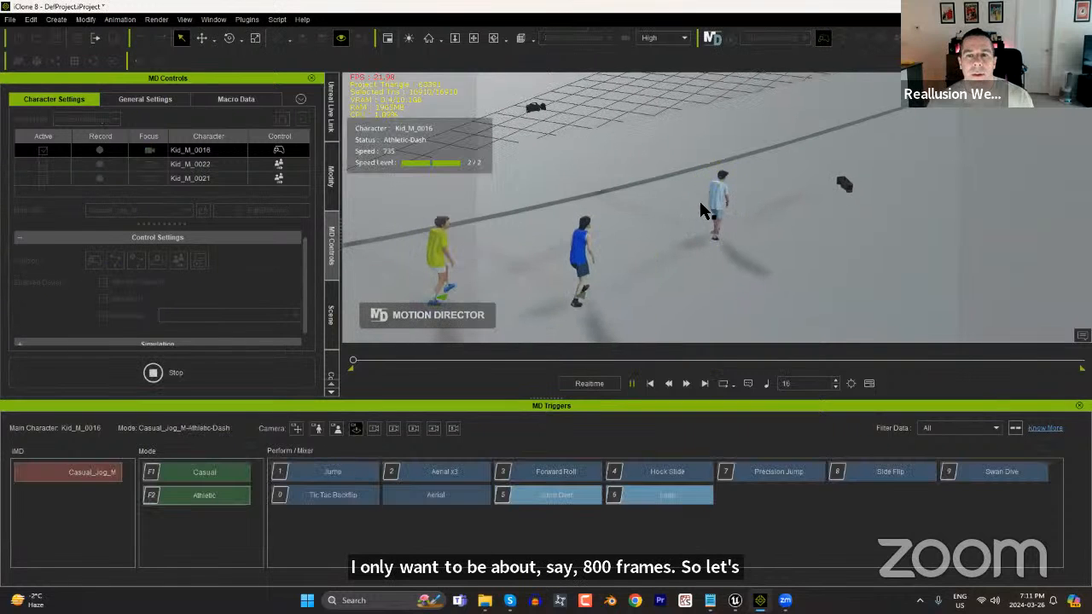
mouse_move(718, 196)
mouse_down()
mouse_move(754, 204)
mouse_move(760, 220)
mouse_up()
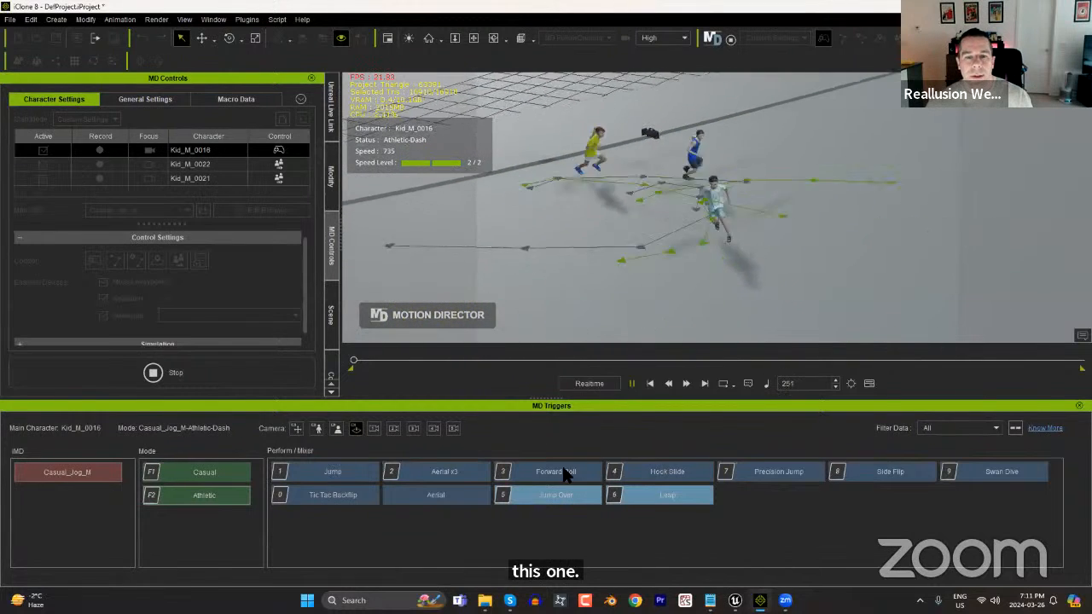
click(561, 473)
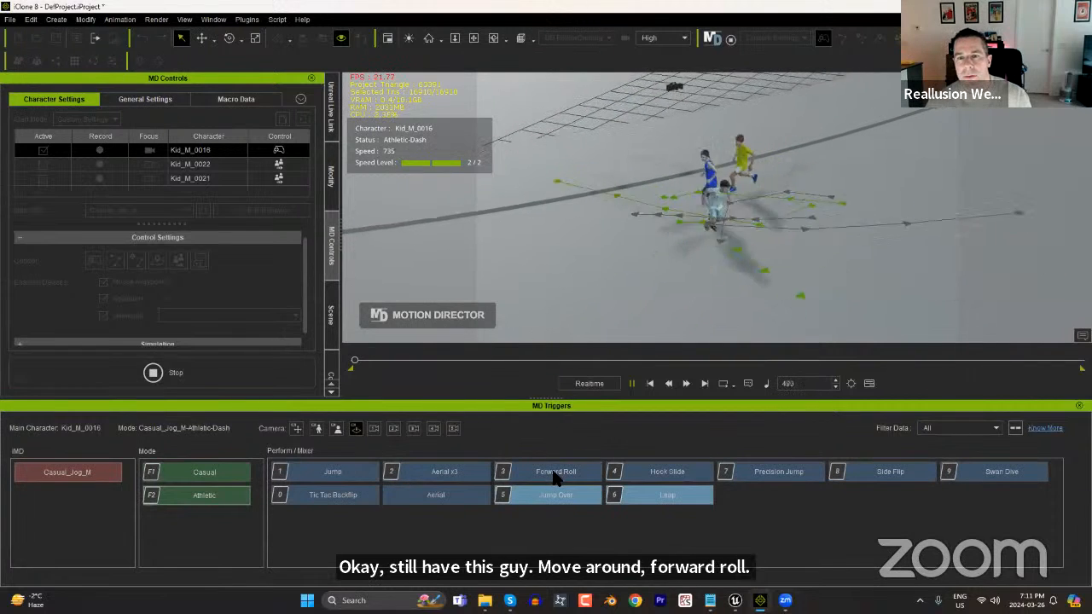
click(664, 470)
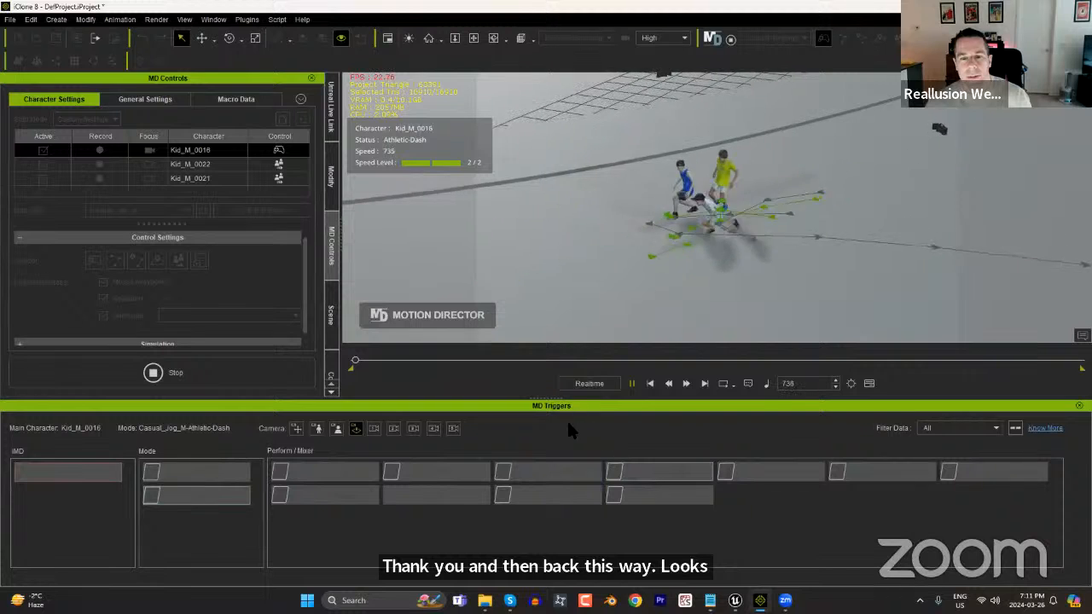
click(220, 368)
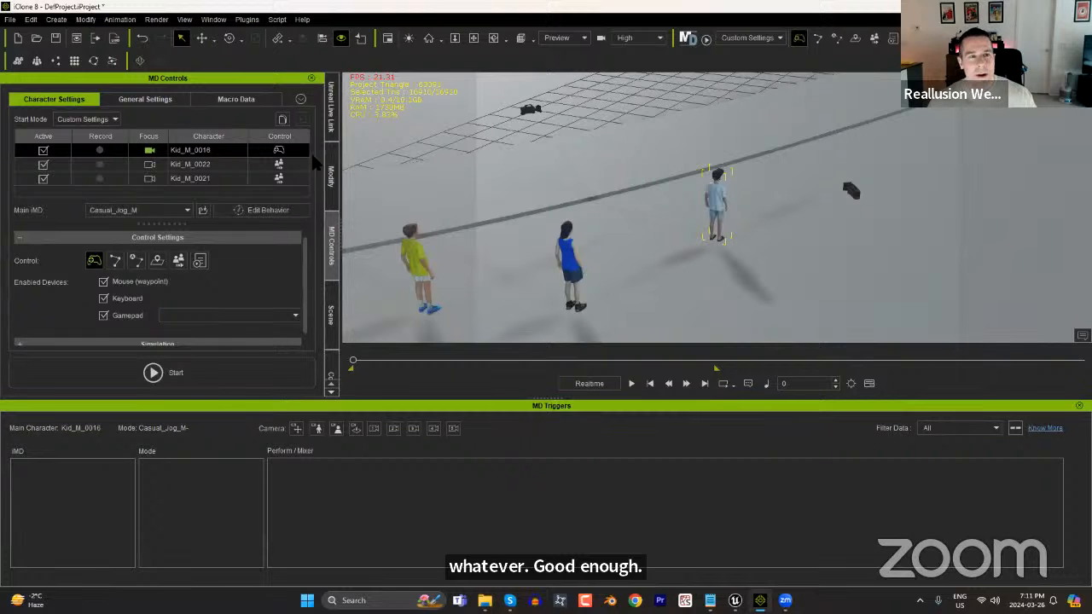
Create a motion clip for all characters from macro recording 2024_03_26_19_11_17, hide the MD Triggers and scrub through the result.
click(230, 101)
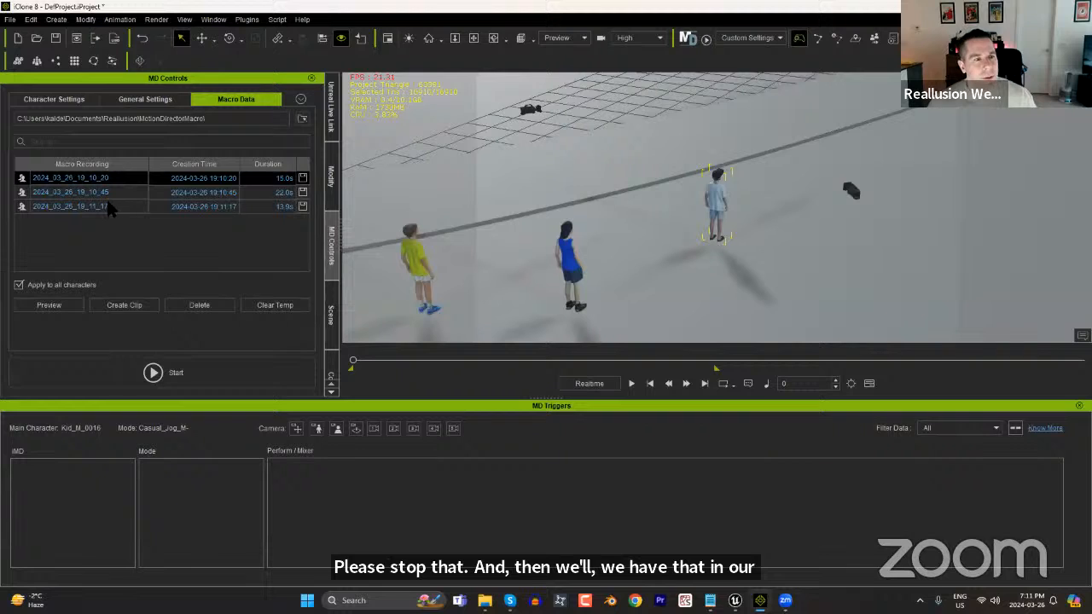
click(215, 208)
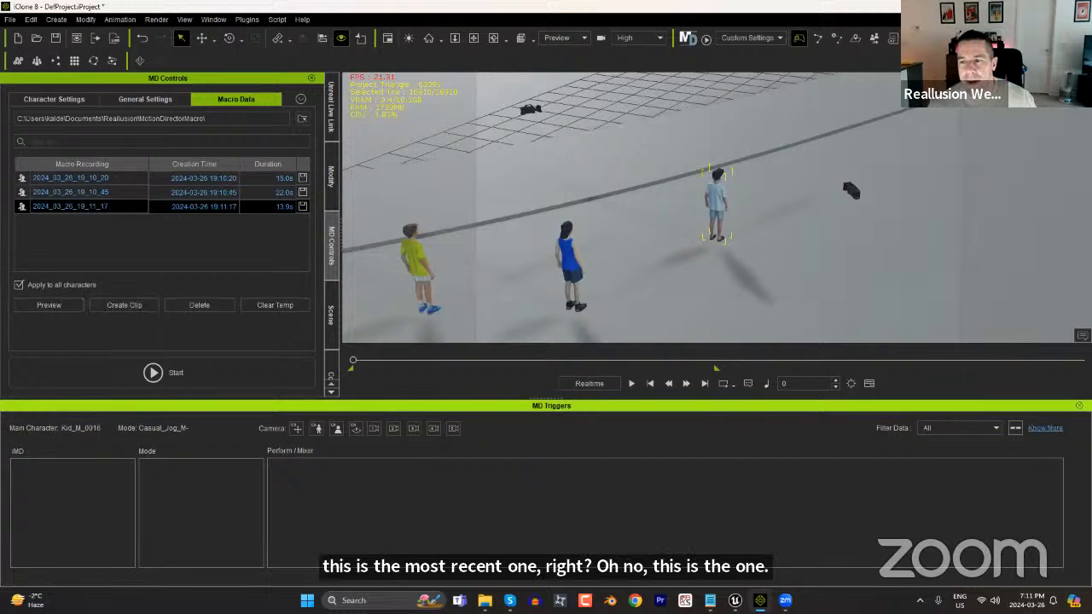
click(1079, 406)
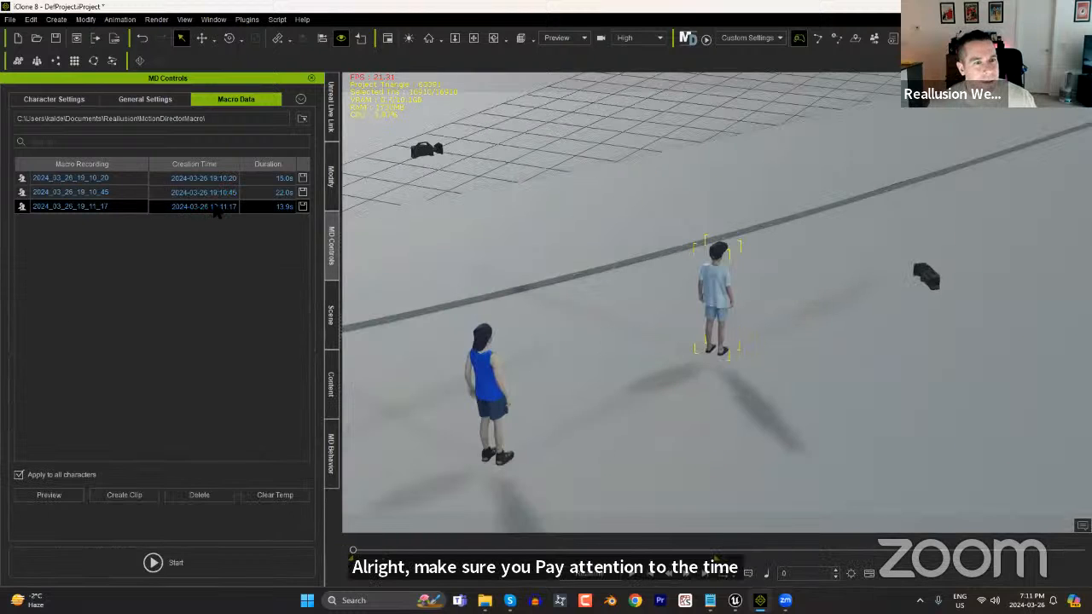
click(124, 495)
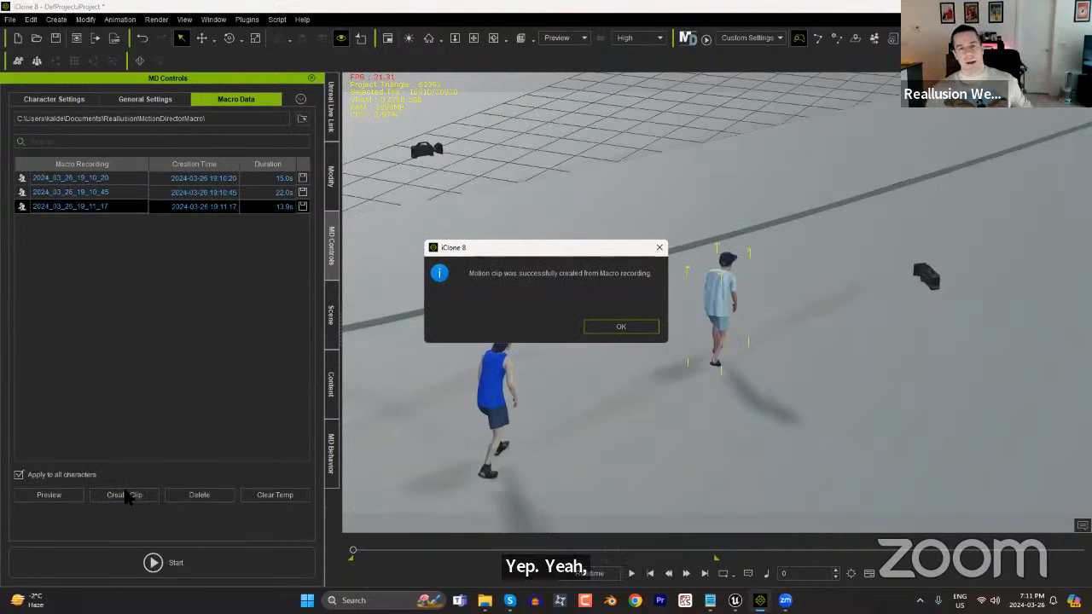
click(611, 327)
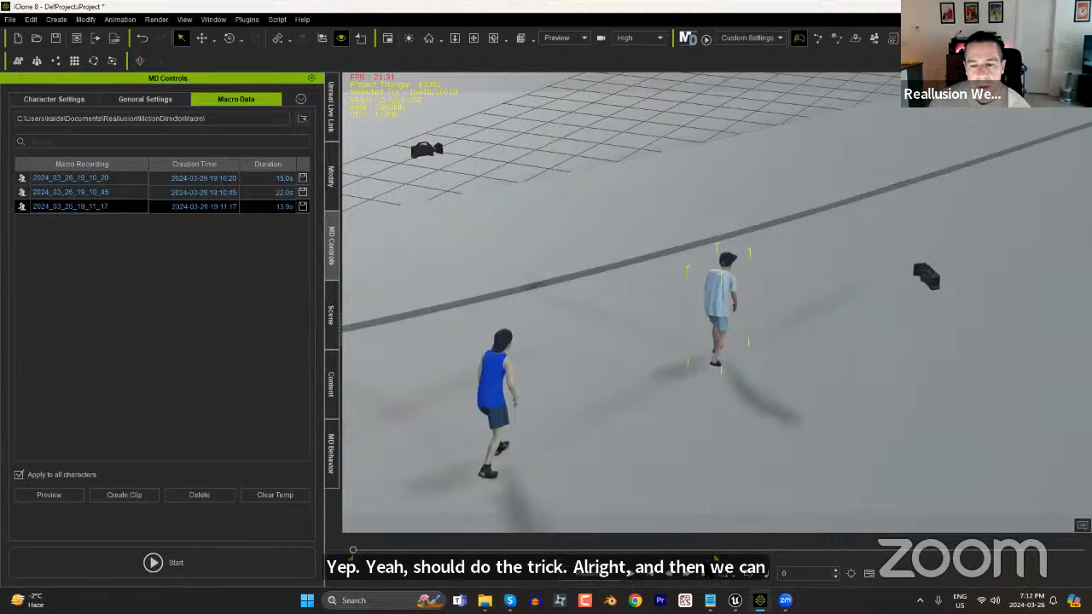
drag(353, 553, 607, 552)
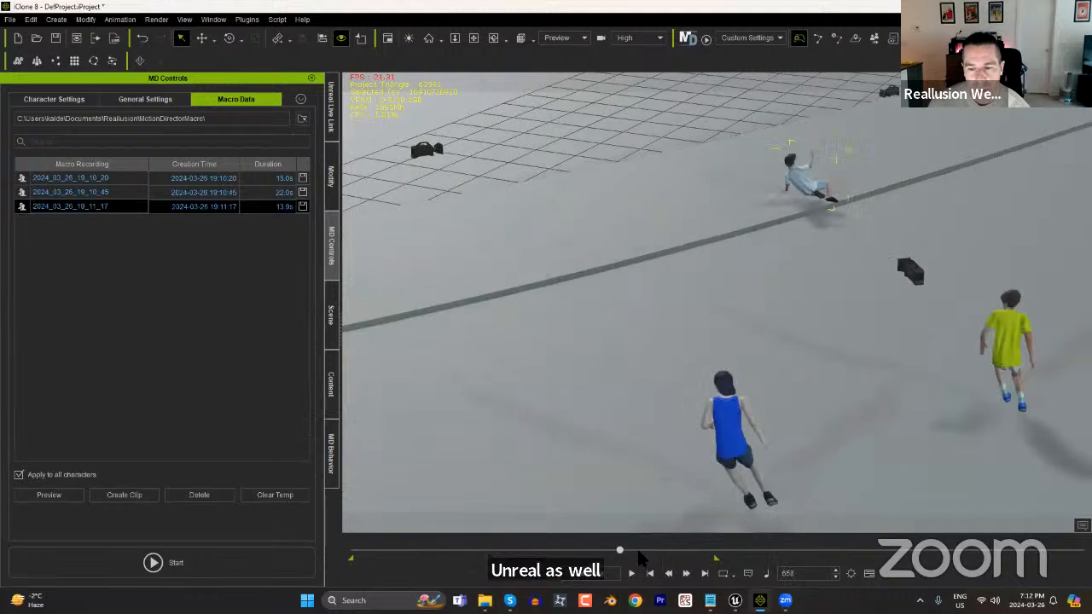
click(650, 573)
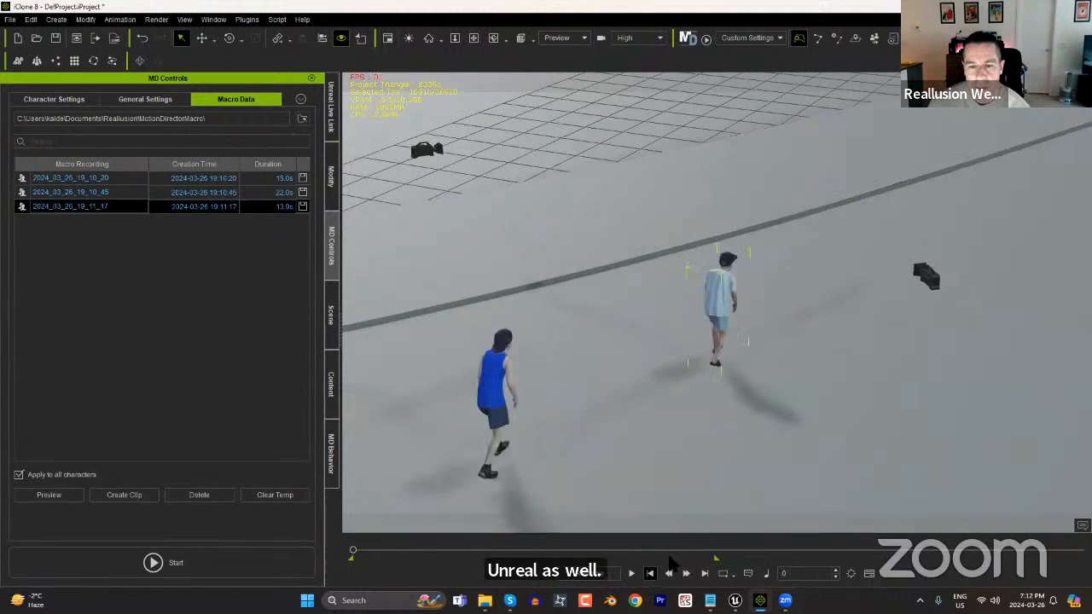
Exclude the cameras from the Unreal Live Link transfer, send the three kids with their motion to Unreal Engine and check them there.
click(331, 107)
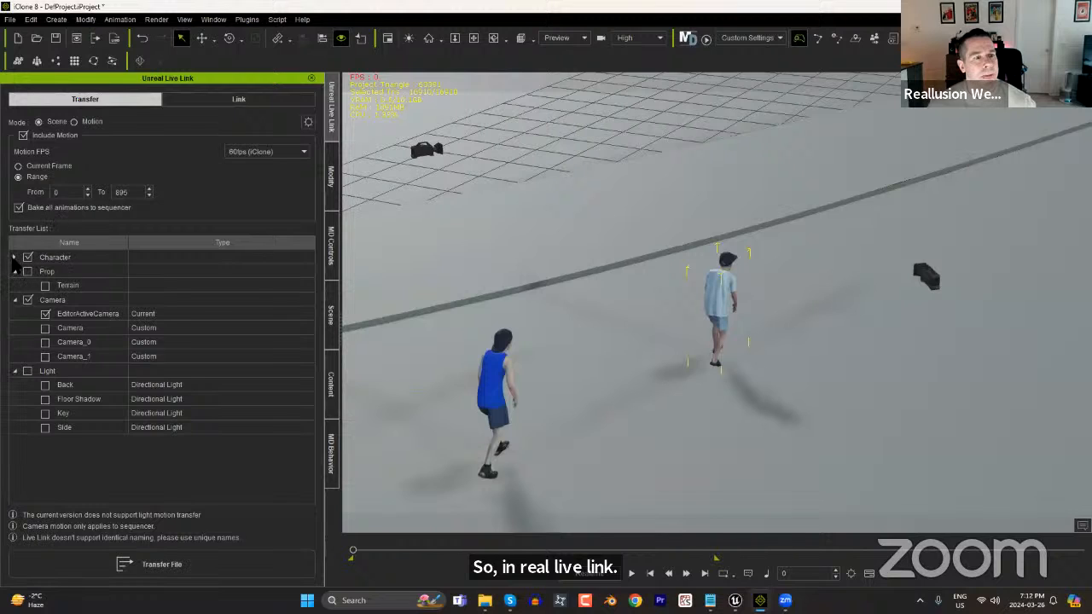
click(15, 258)
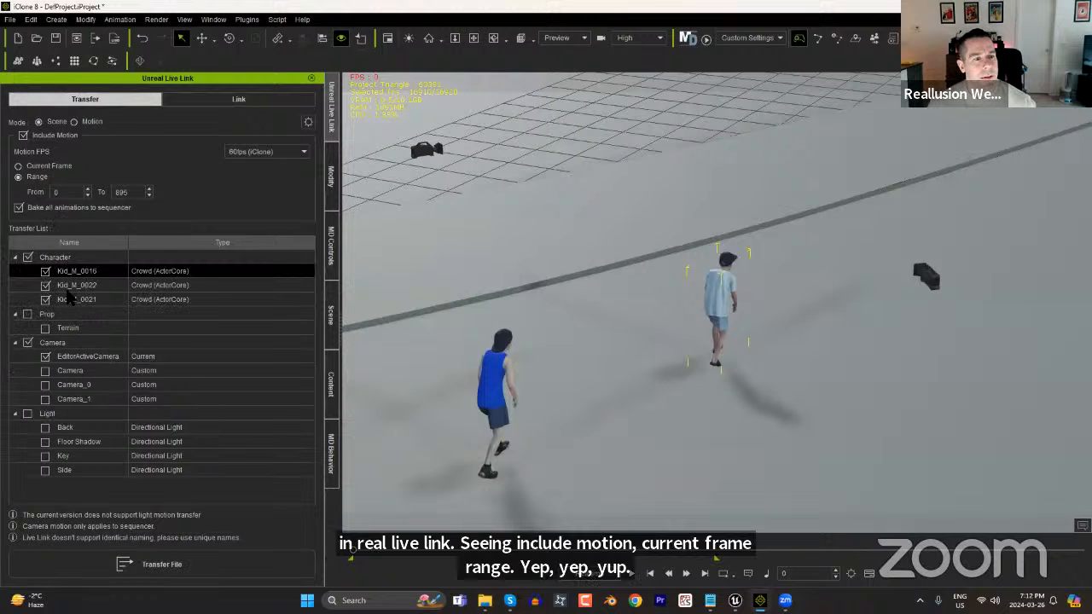
click(28, 342)
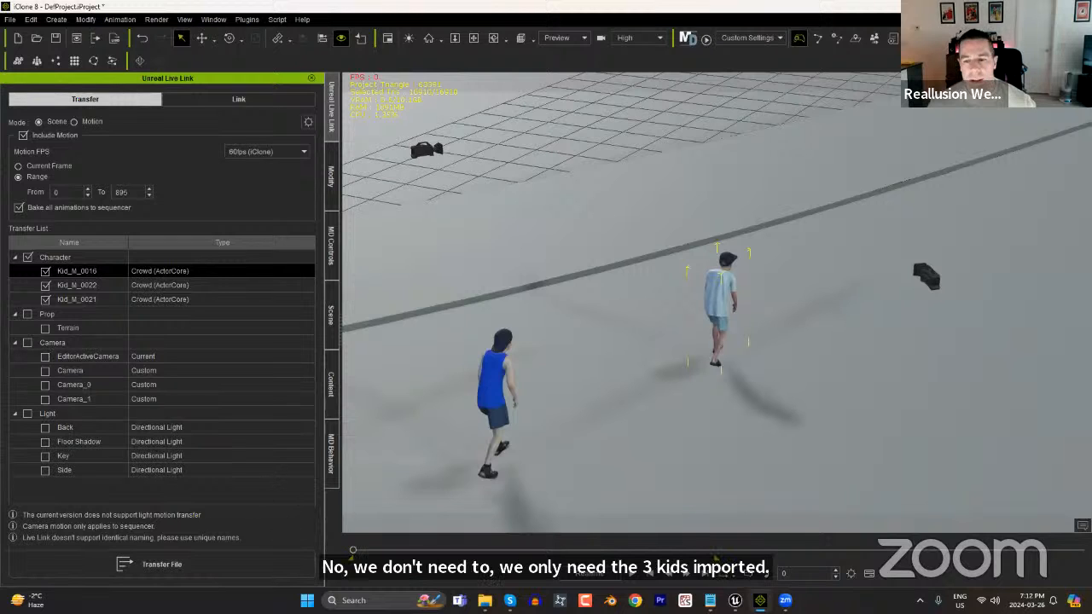
click(734, 600)
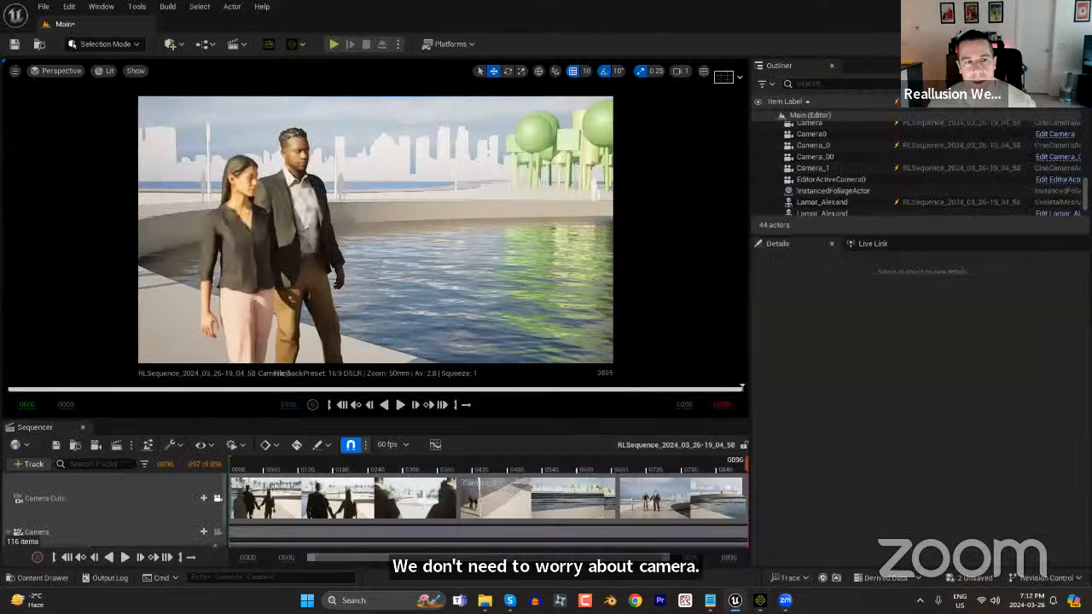
key(alt+Tab)
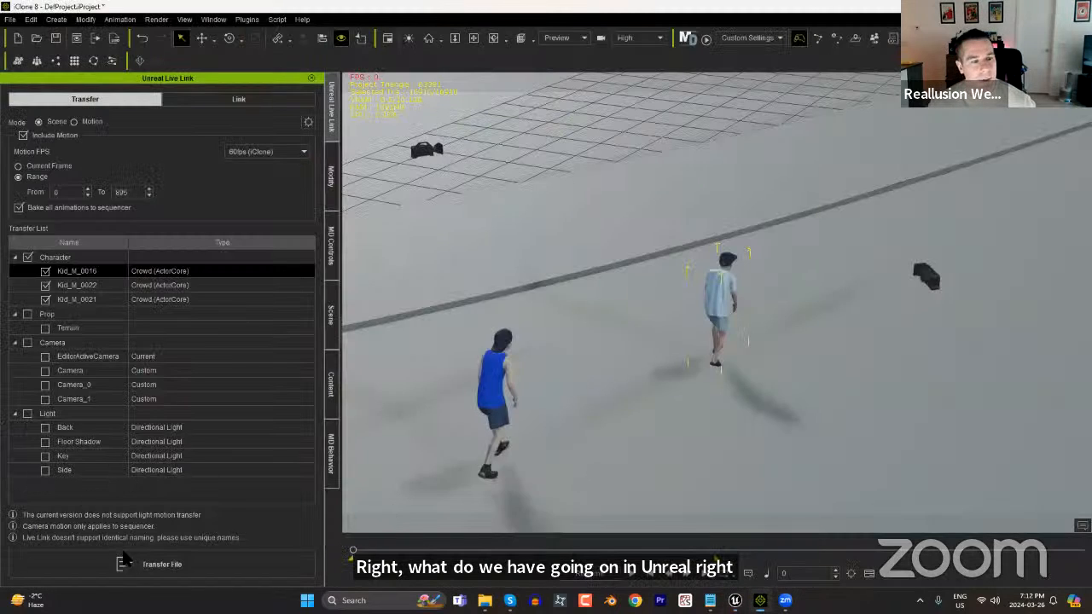
click(190, 567)
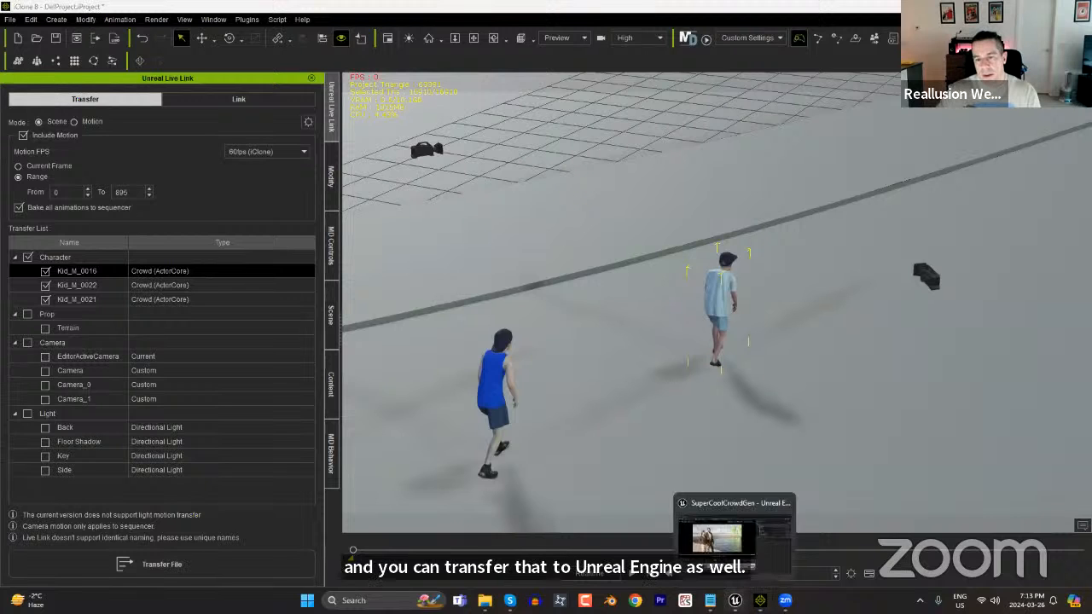
click(733, 600)
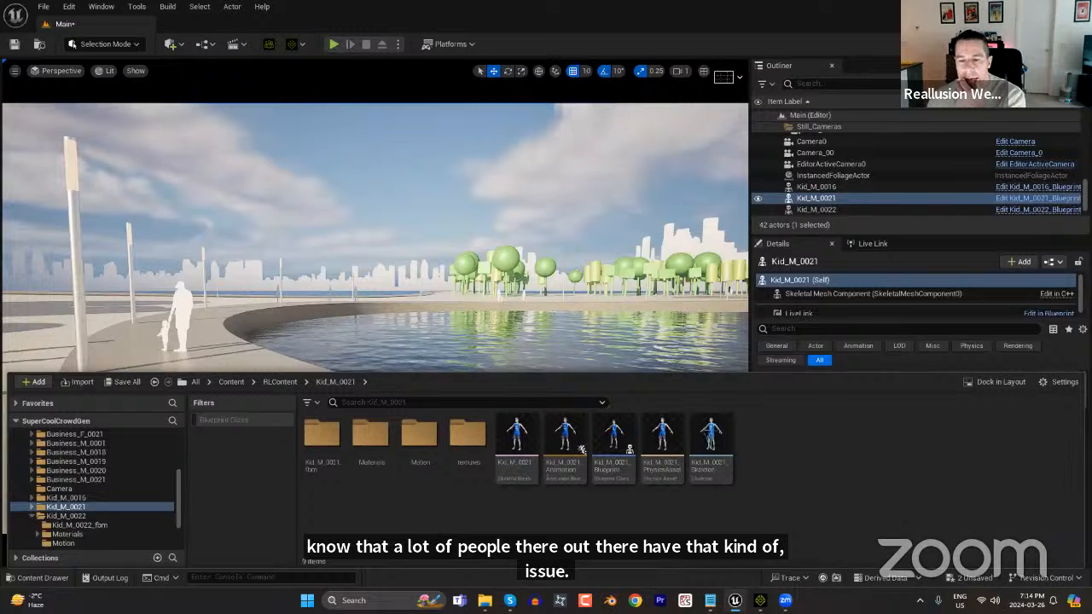
key(alt+Tab)
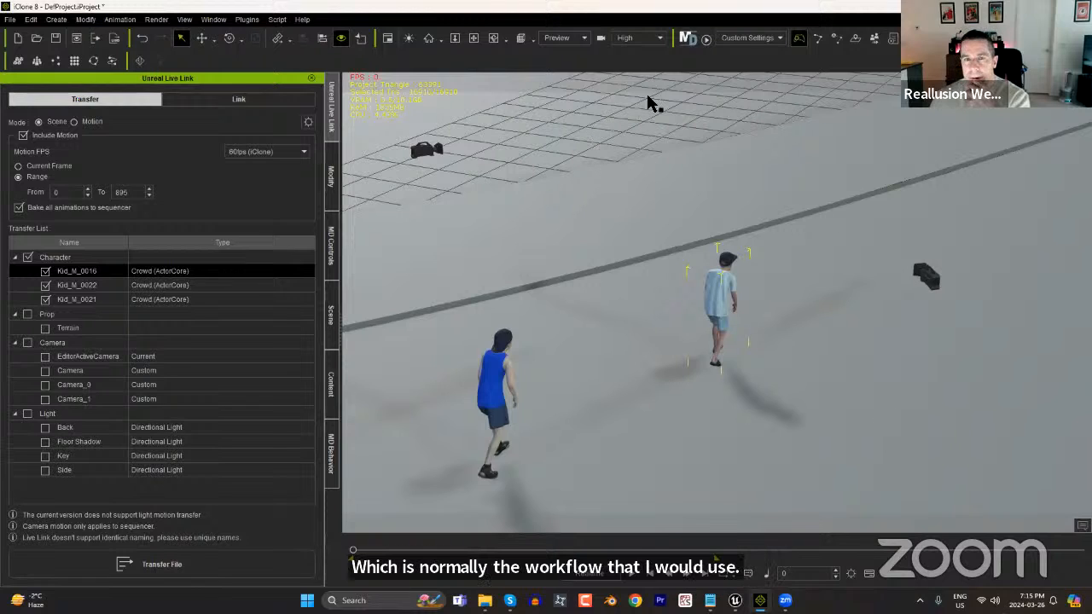
Look through the render quality presets and search the enlarged Preference settings down to the real-time render options for progressive texture loading.
click(657, 39)
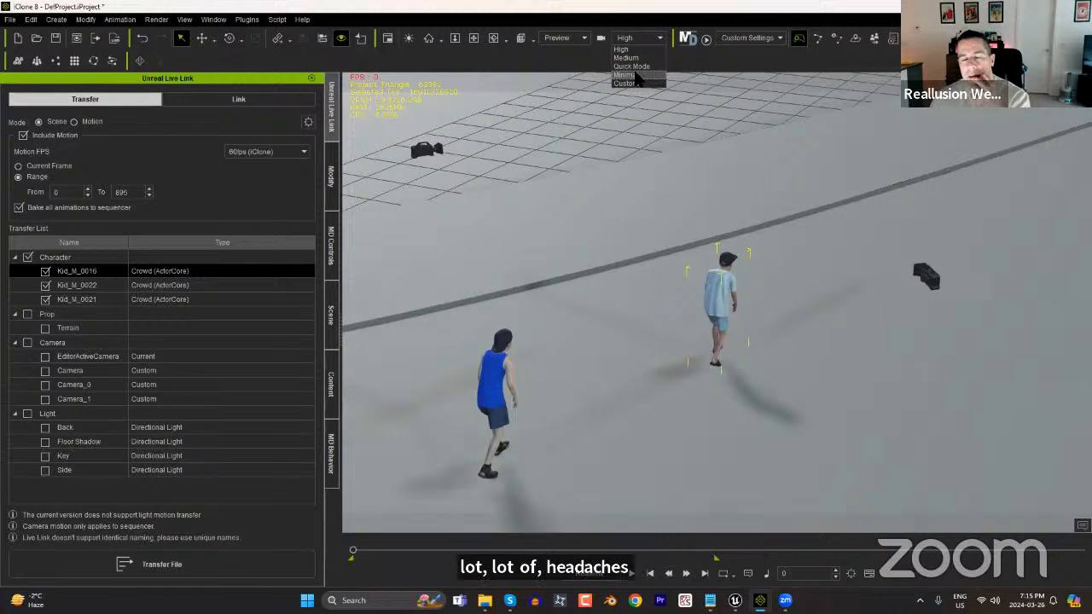
click(566, 65)
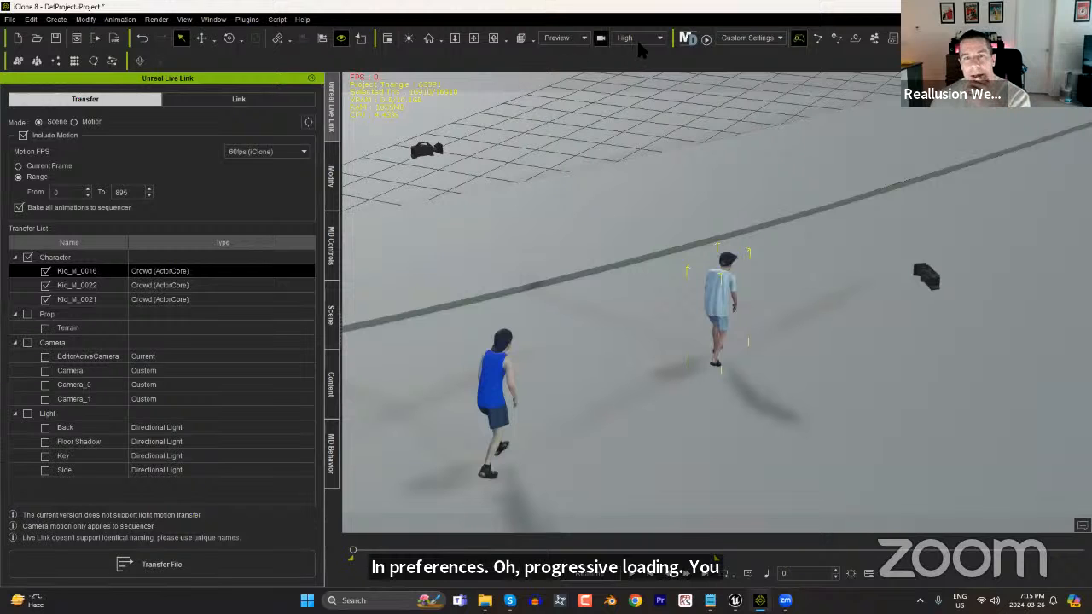
click(31, 18)
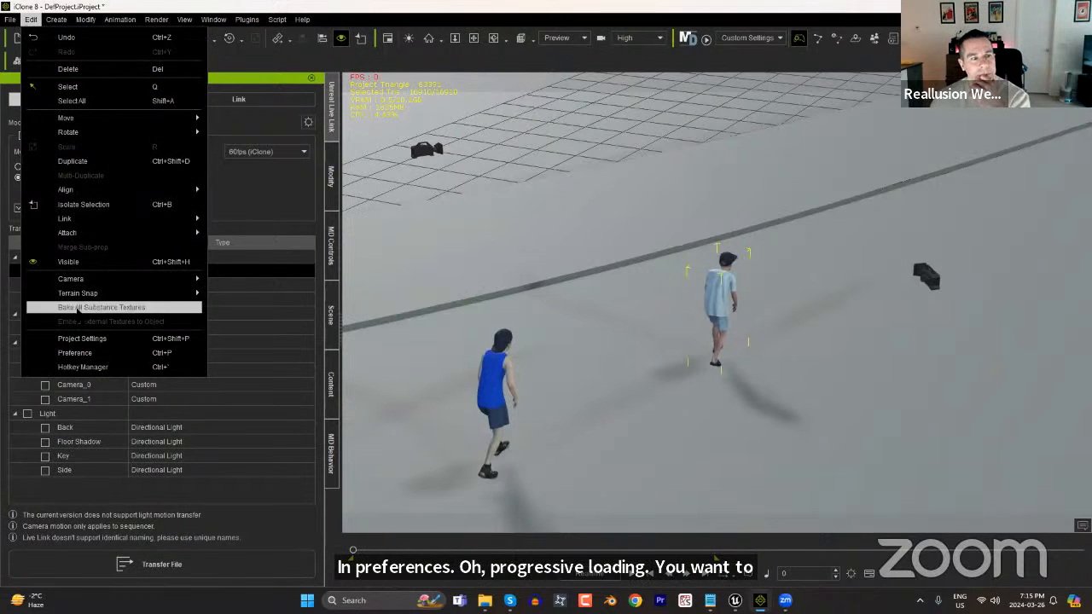
click(85, 352)
drag(945, 158, 768, 73)
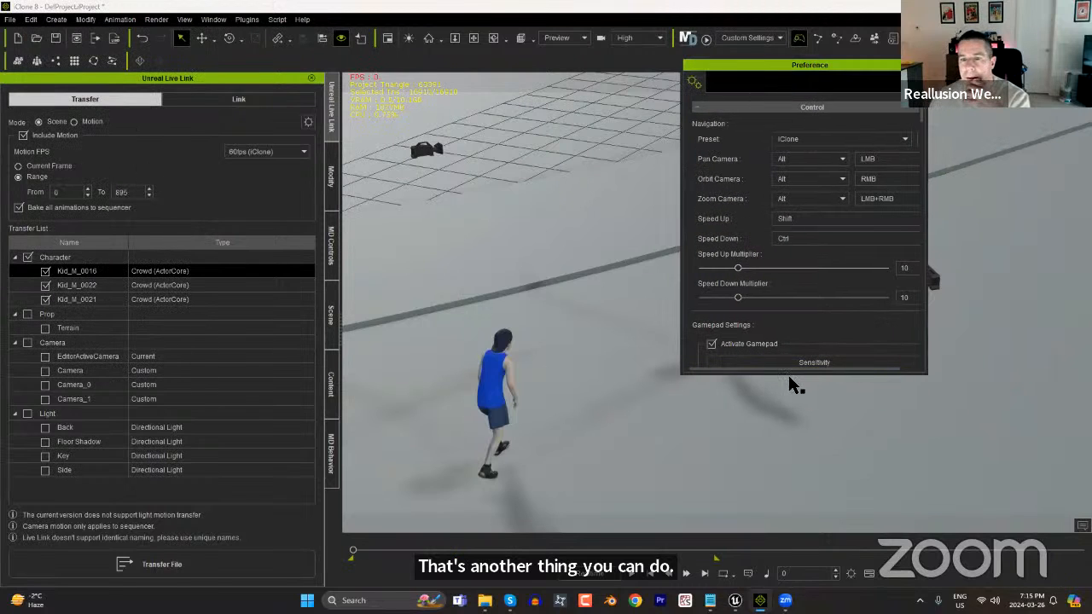
drag(788, 372, 785, 533)
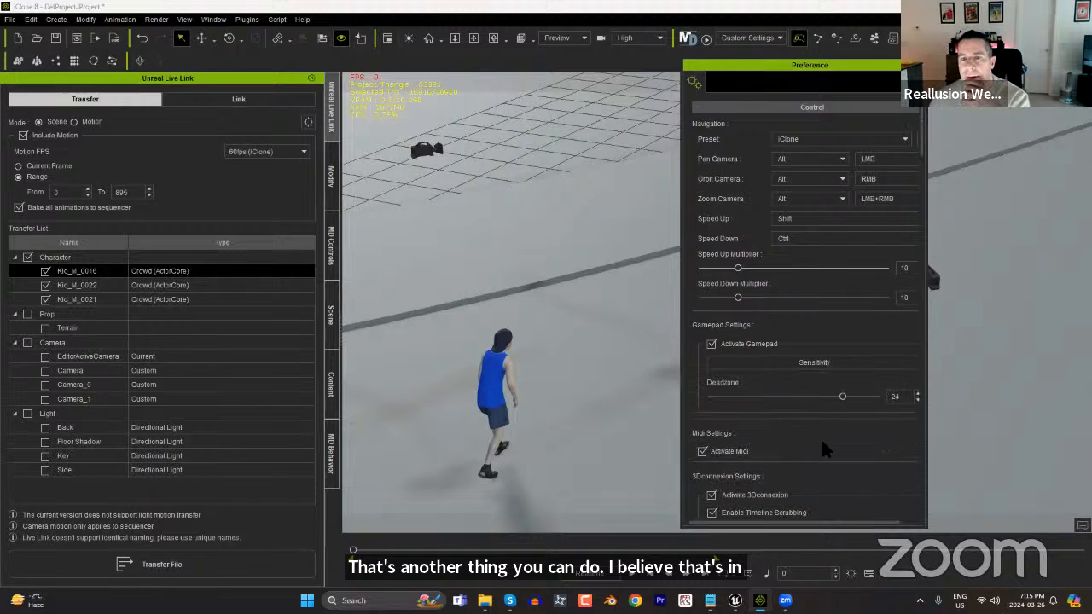
scroll(822, 460, down, 2)
scroll(823, 470, down, 4)
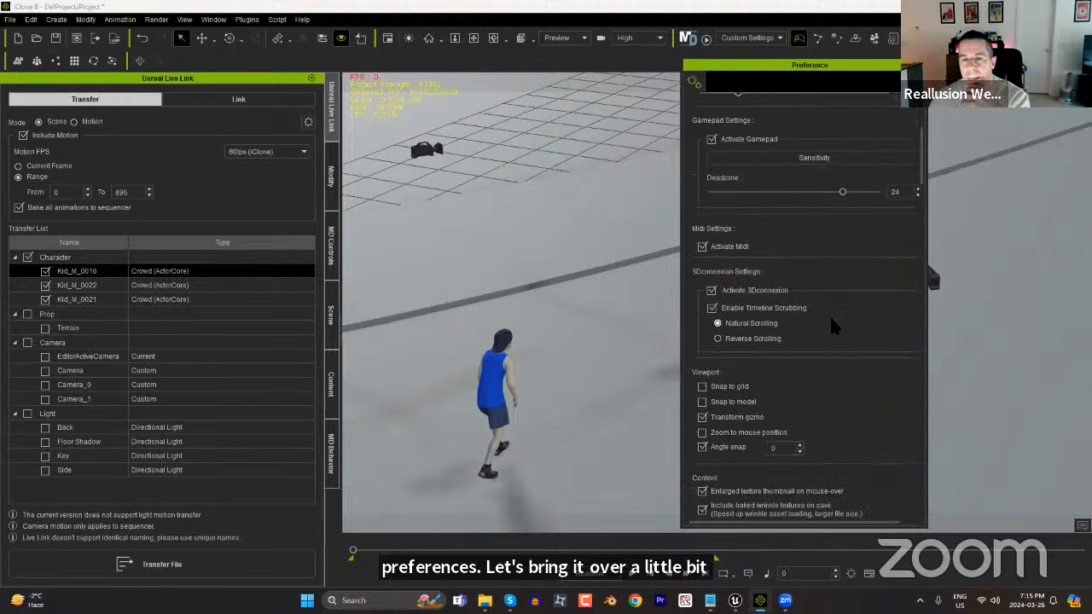
scroll(910, 415, down, 2)
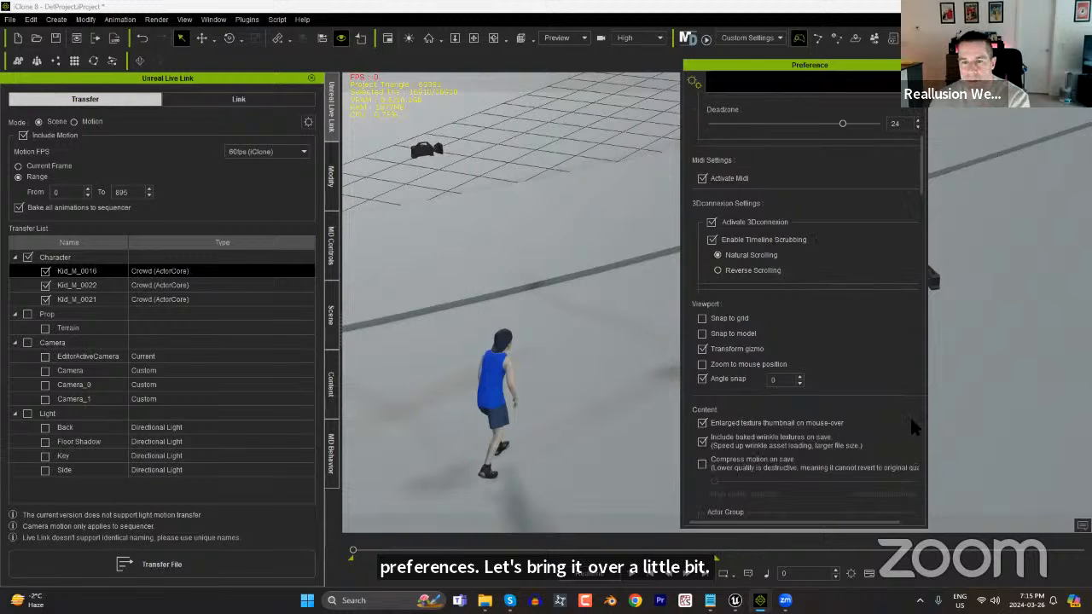
scroll(904, 418, down, 2)
scroll(879, 346, down, 2)
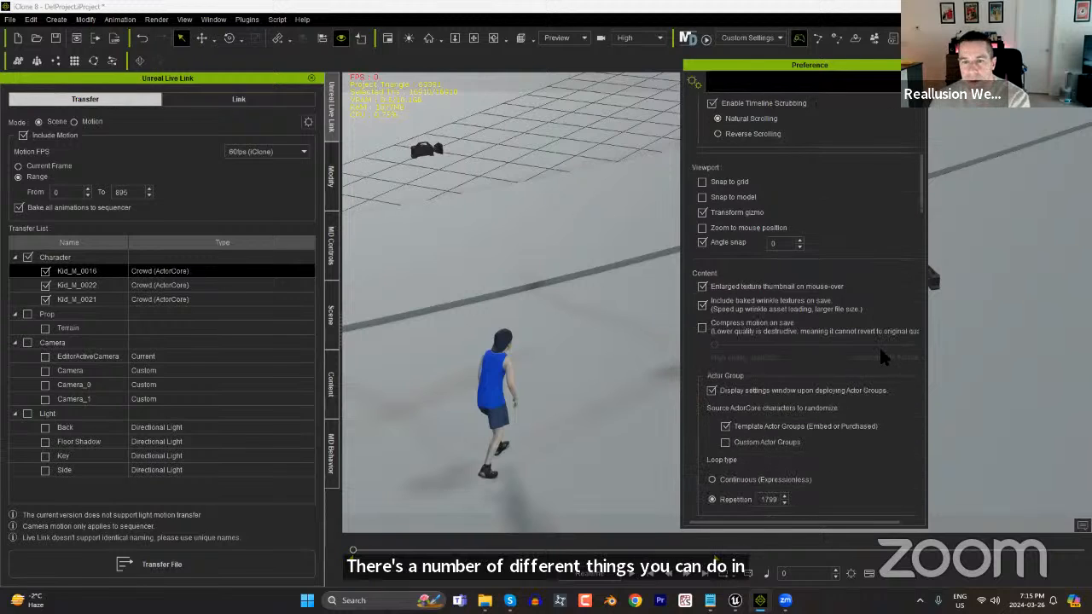
scroll(877, 329, down, 2)
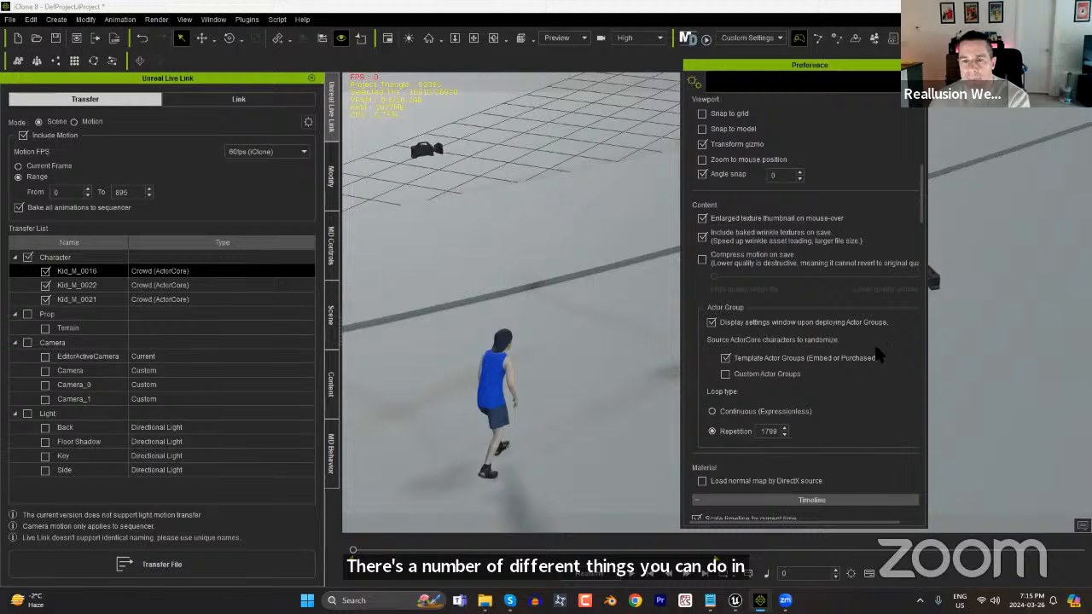
scroll(875, 364, down, 3)
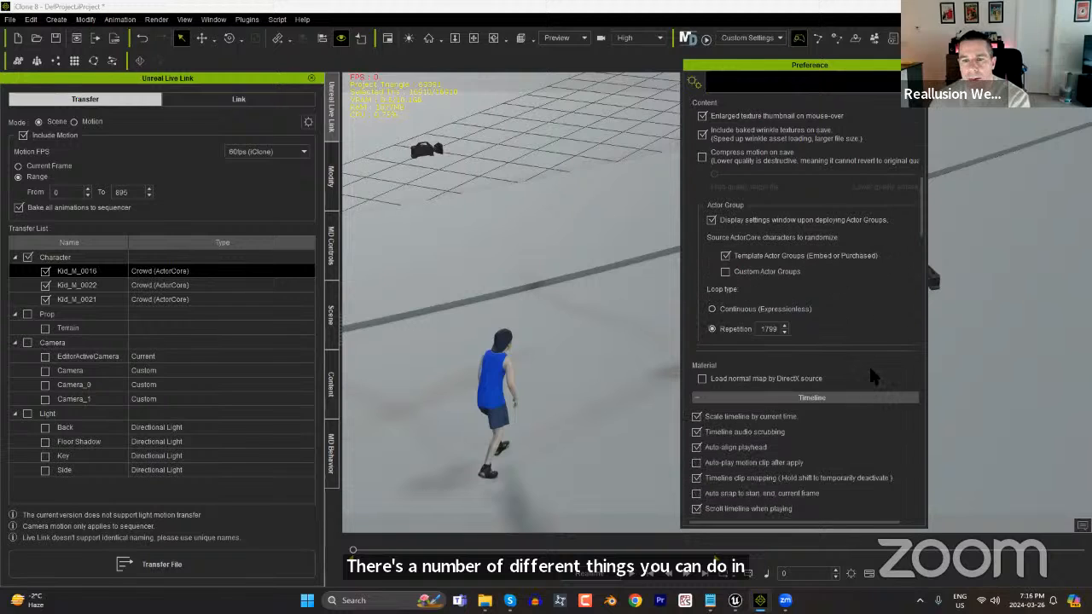
scroll(868, 374, down, 3)
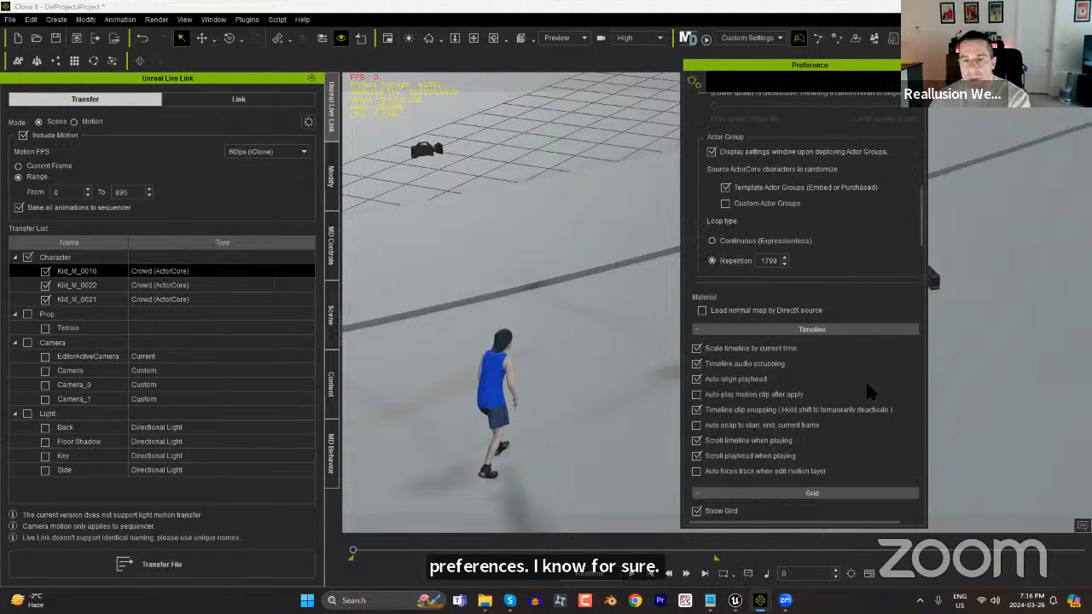
scroll(863, 385, down, 6)
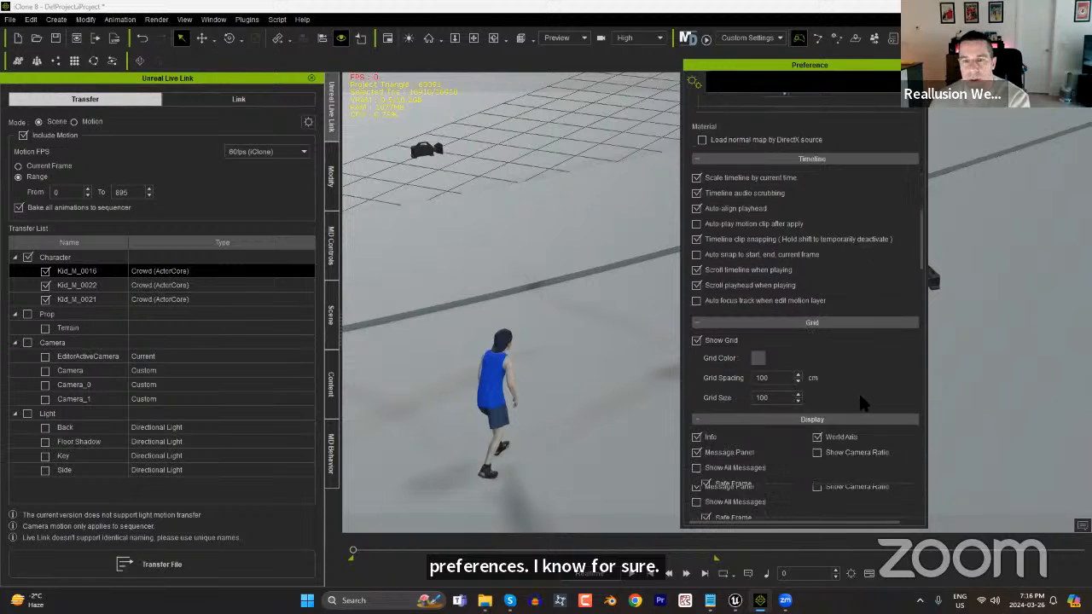
scroll(889, 384, down, 1)
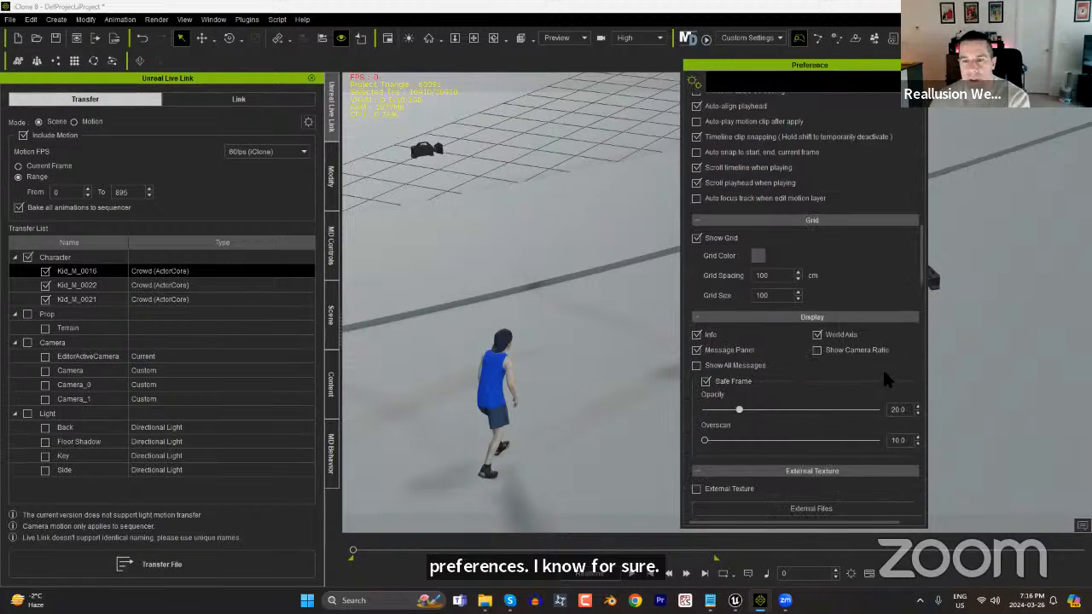
scroll(882, 361, down, 5)
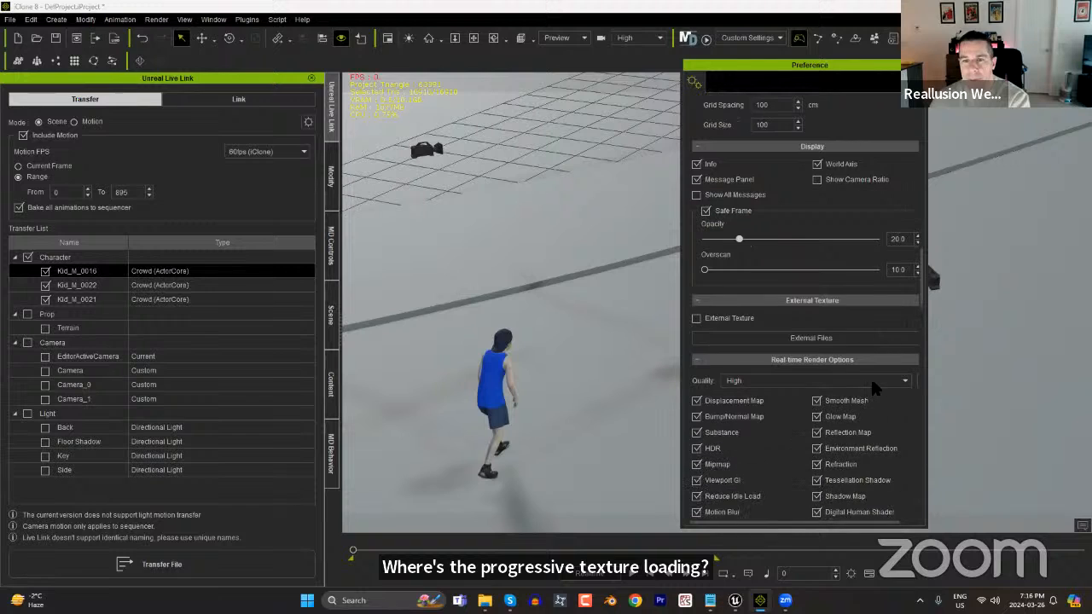
scroll(806, 339, down, 5)
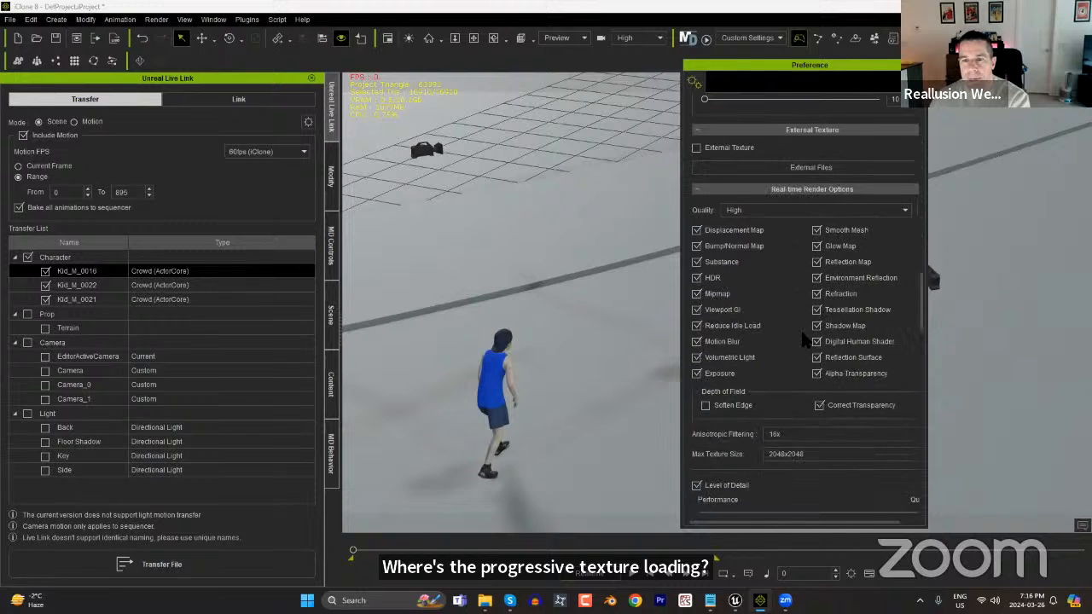
scroll(802, 341, down, 2)
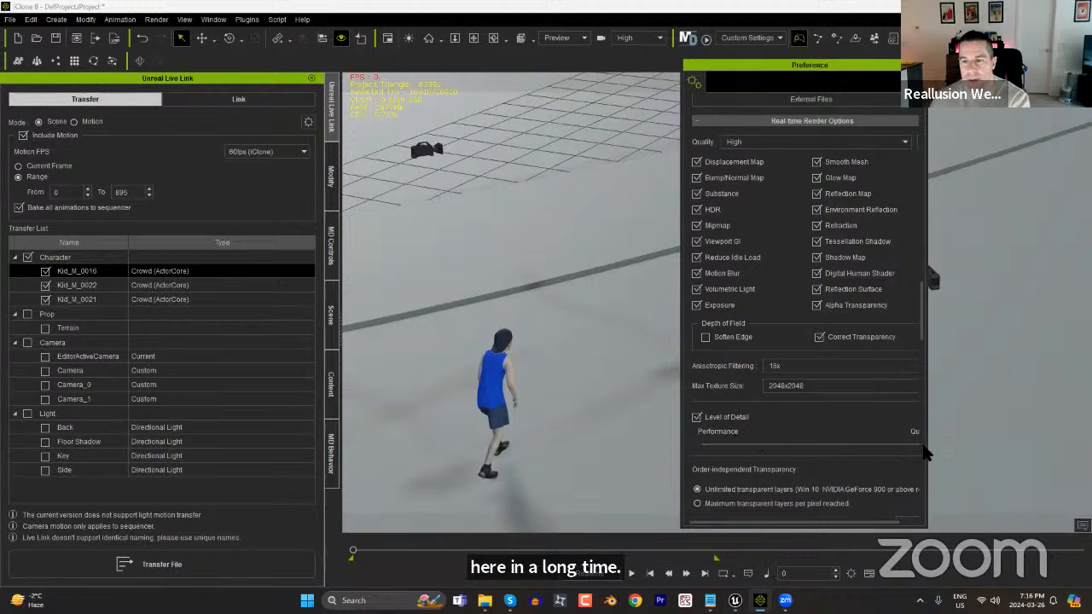
Widen the Preference window, examine the Level of Detail and Progressive Texture Loading settings, and close it.
drag(935, 444, 974, 444)
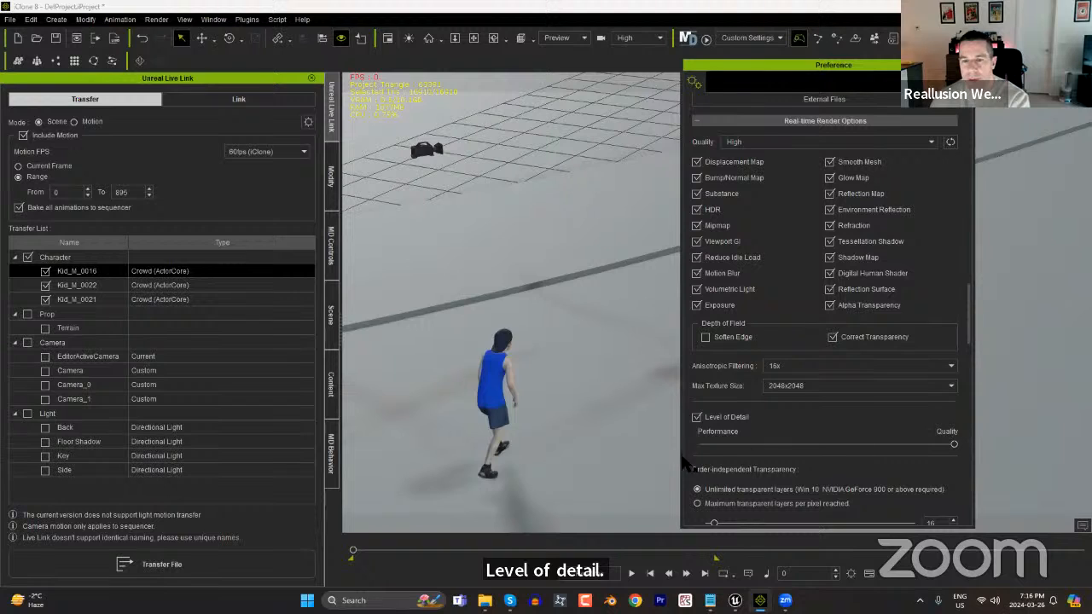
scroll(749, 428, down, 1)
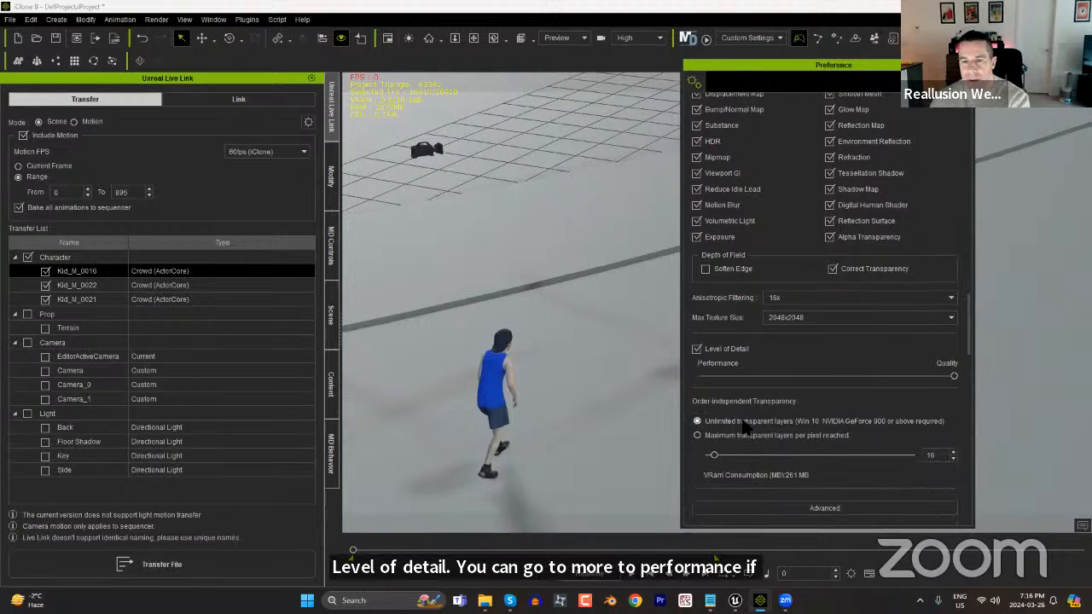
scroll(777, 426, down, 5)
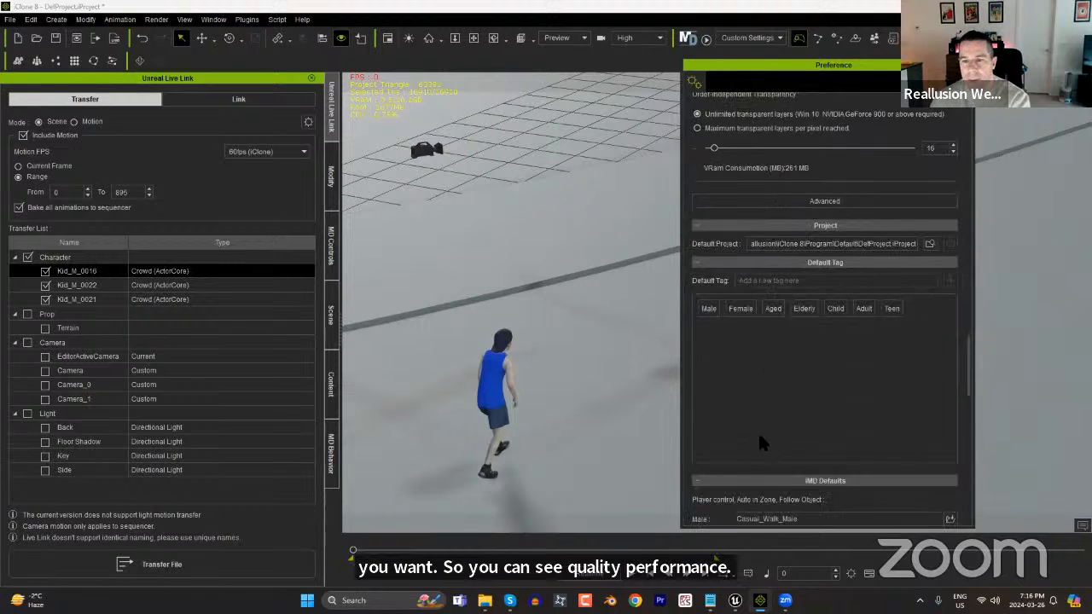
scroll(756, 435, down, 4)
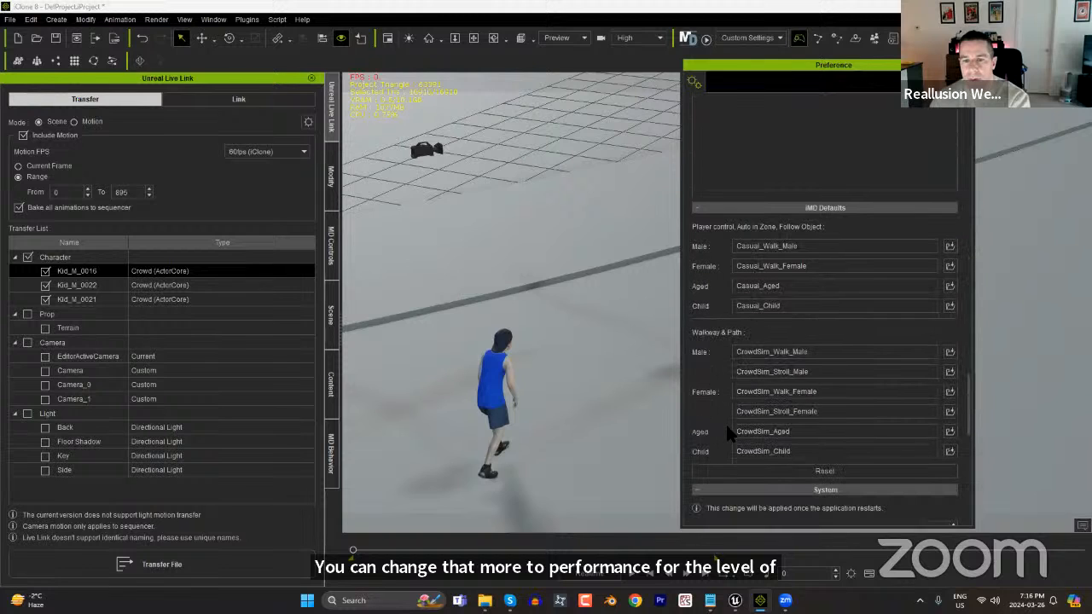
scroll(718, 431, down, 1)
scroll(719, 433, down, 3)
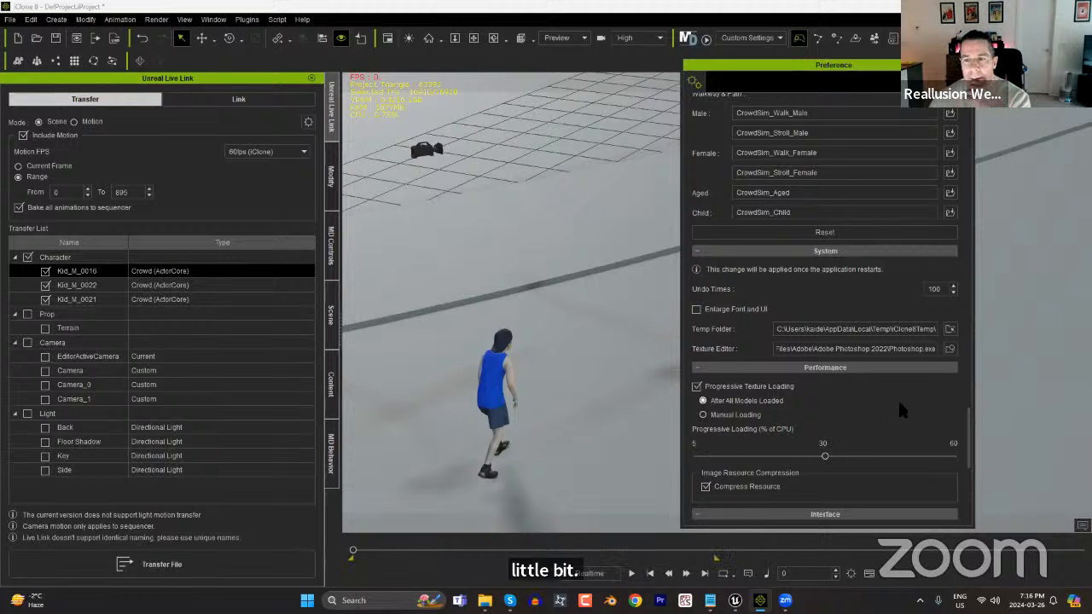
scroll(897, 398, down, 3)
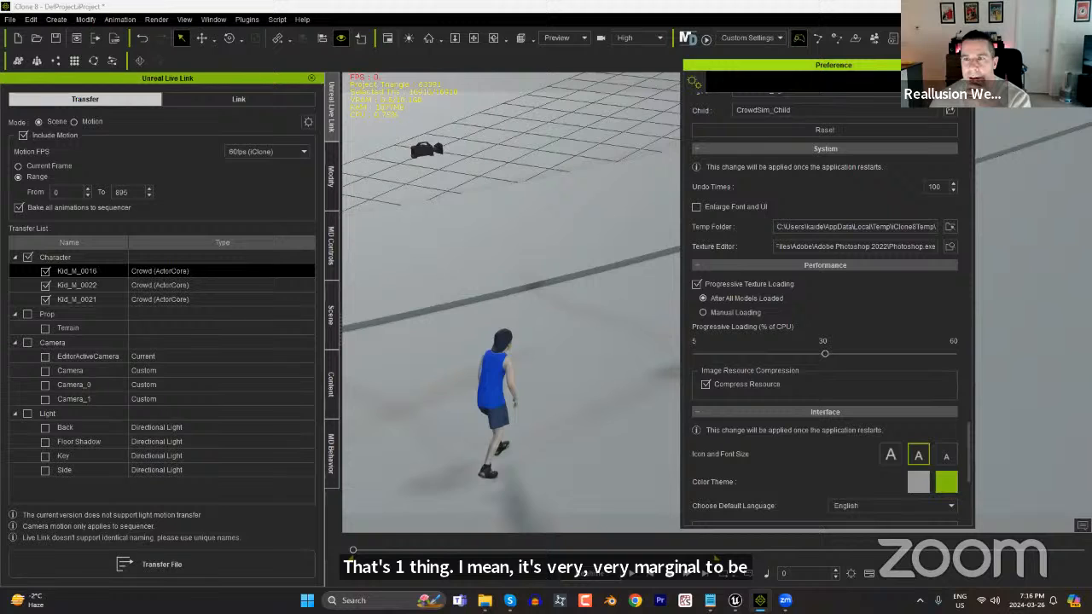
click(966, 65)
Keep the render quality at High, show the Modify settings of Kid_M_0016 and view the character close up.
click(655, 38)
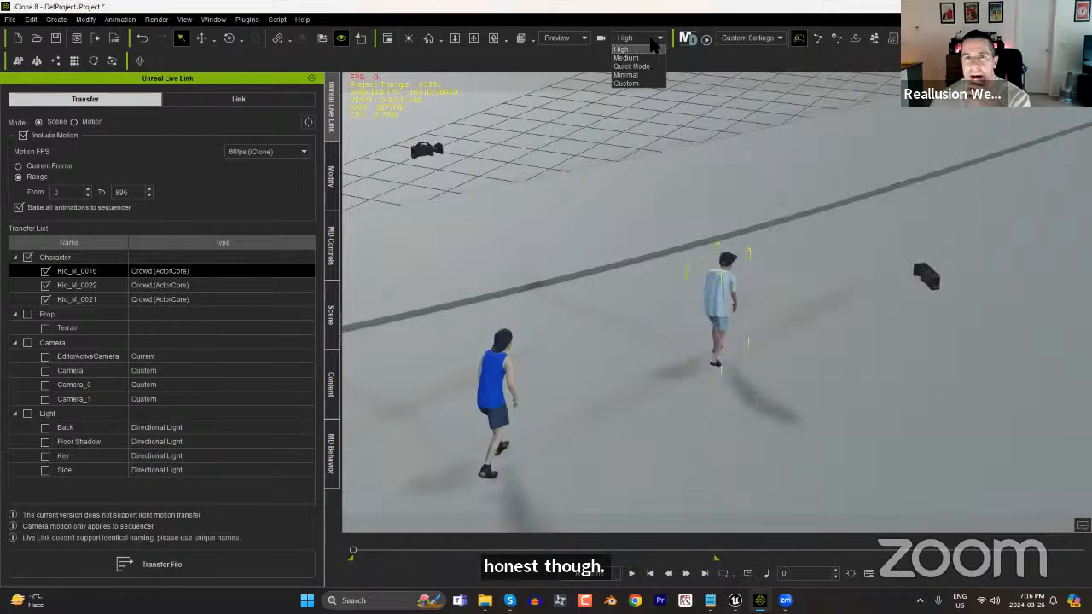
click(621, 50)
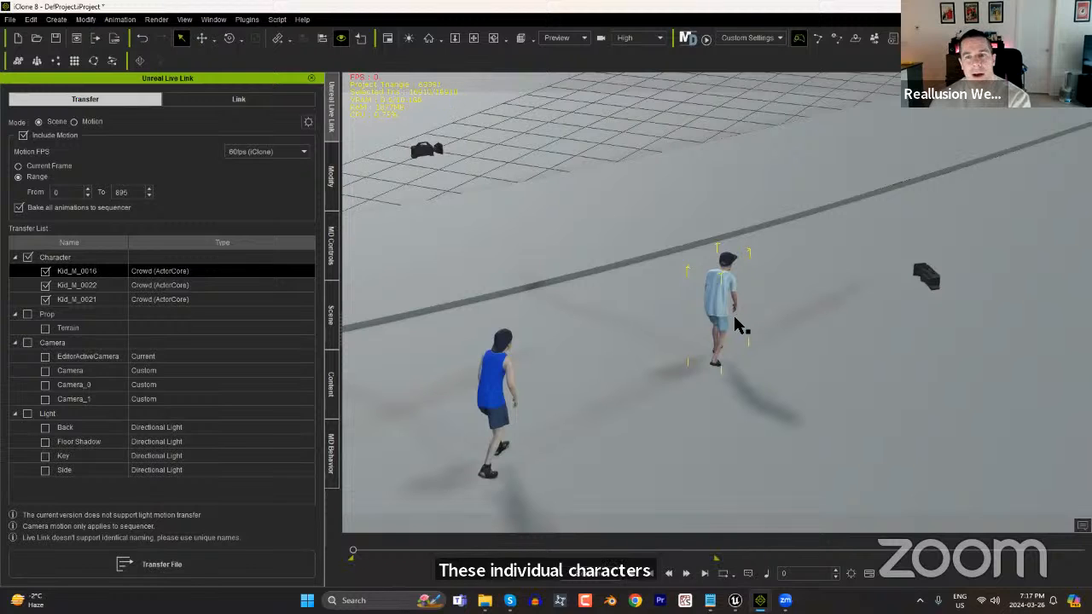
click(331, 179)
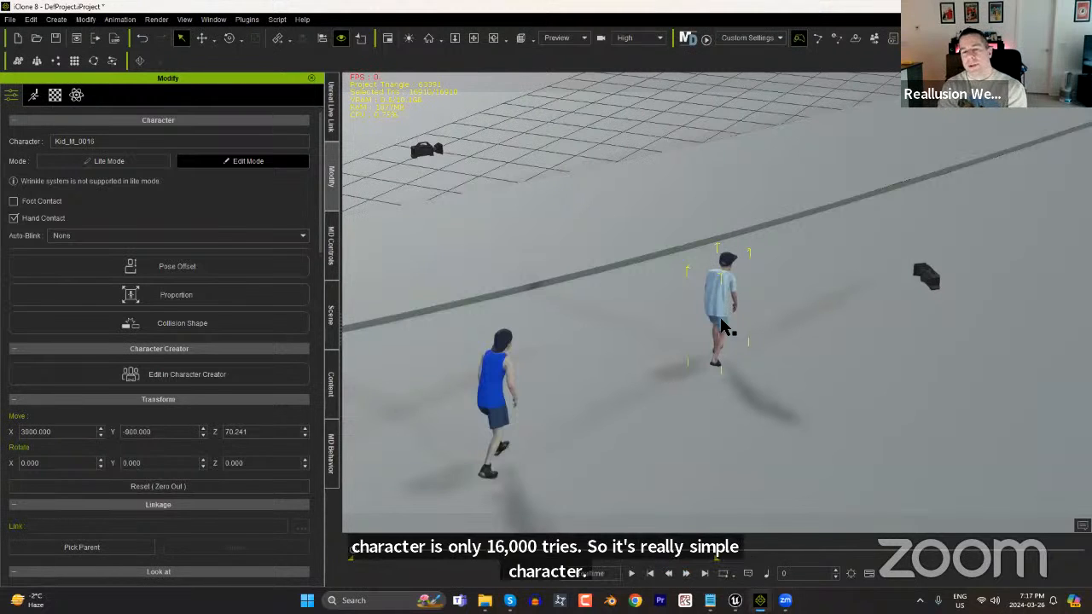
scroll(755, 320, up, 4)
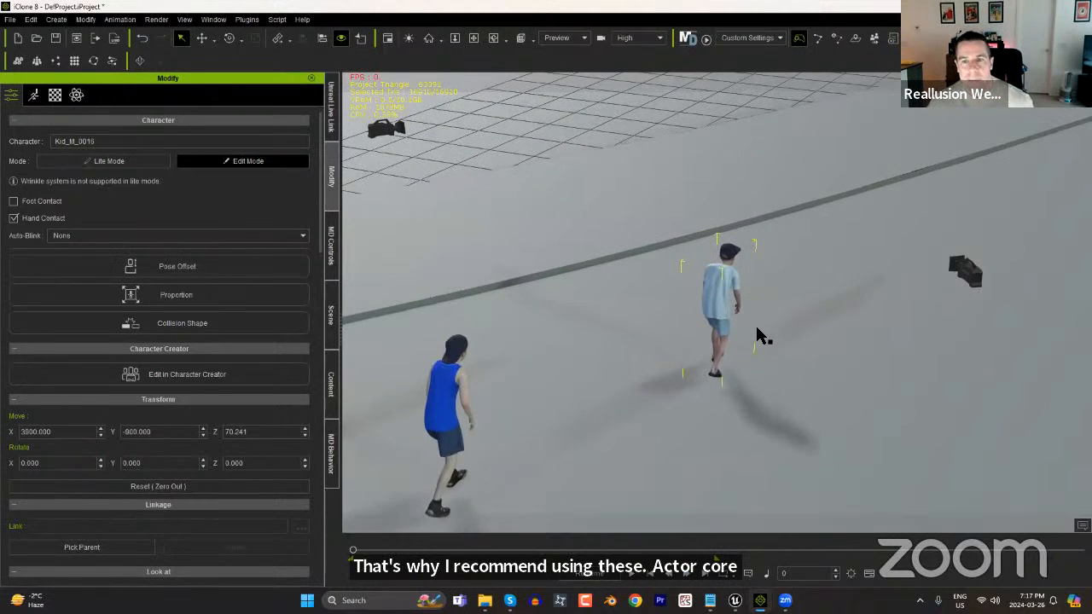
scroll(761, 335, up, 2)
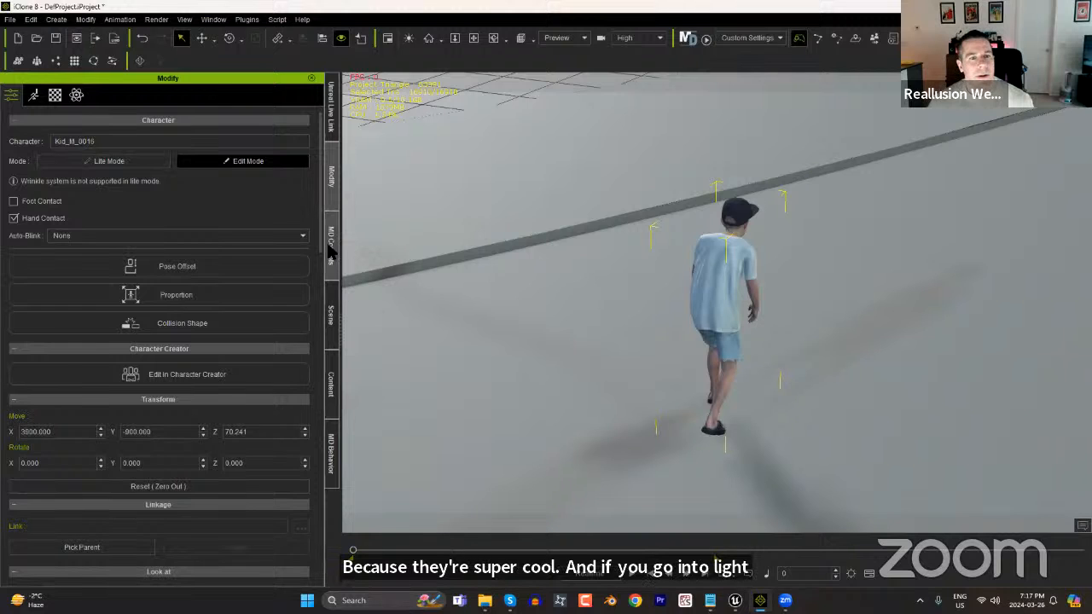
Show Kid_M_0016 as a wireframe from the scene list and examine its mesh close up from the side.
click(331, 315)
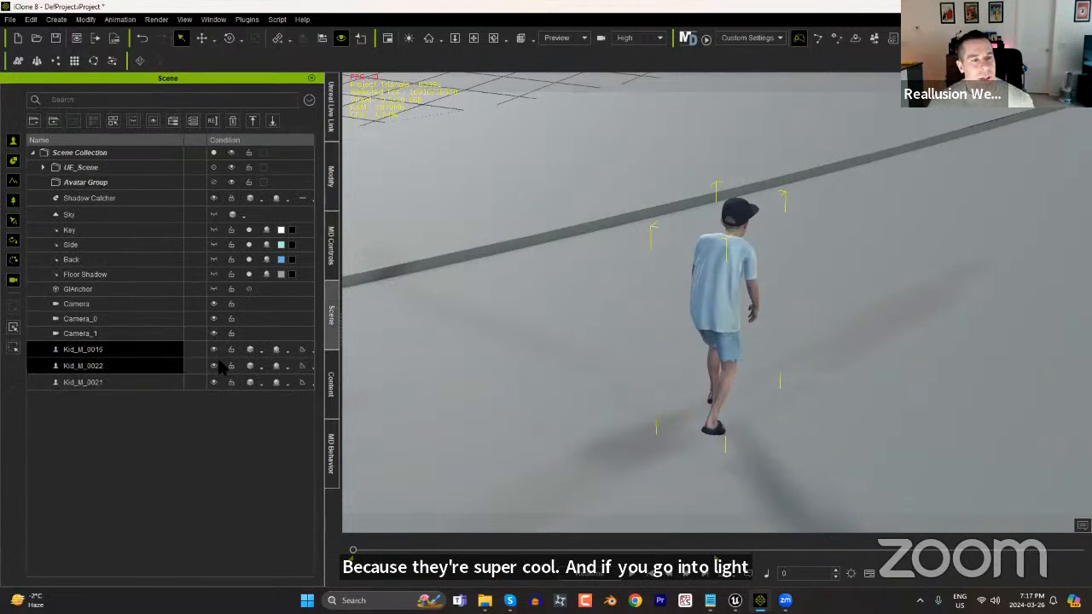
click(250, 351)
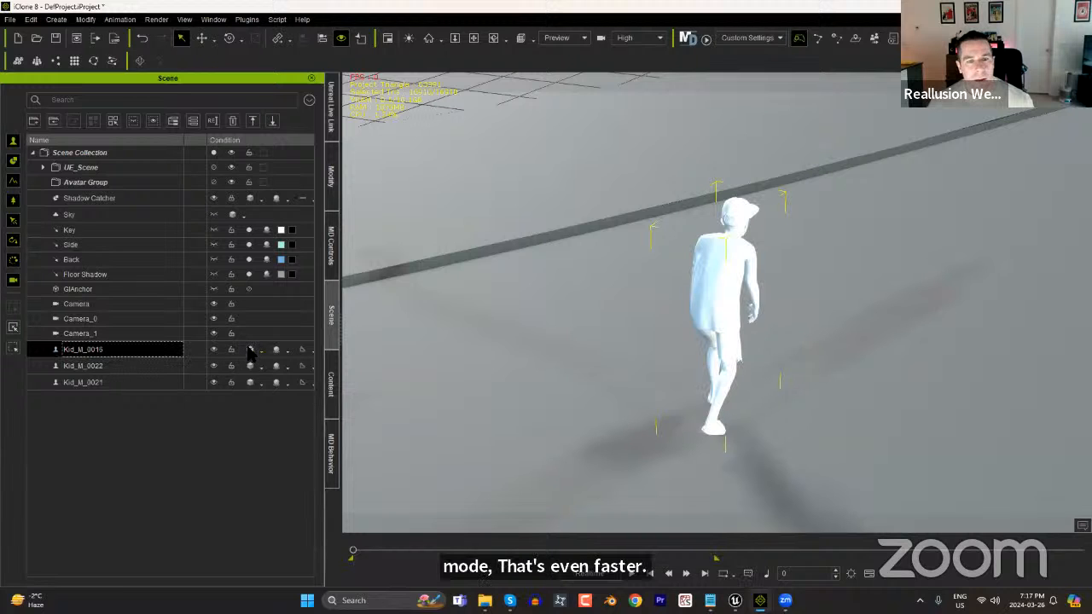
click(250, 350)
right_drag(870, 392, 713, 225)
scroll(715, 232, up, 4)
middle_drag(707, 270, 790, 324)
right_drag(790, 325, 246, 368)
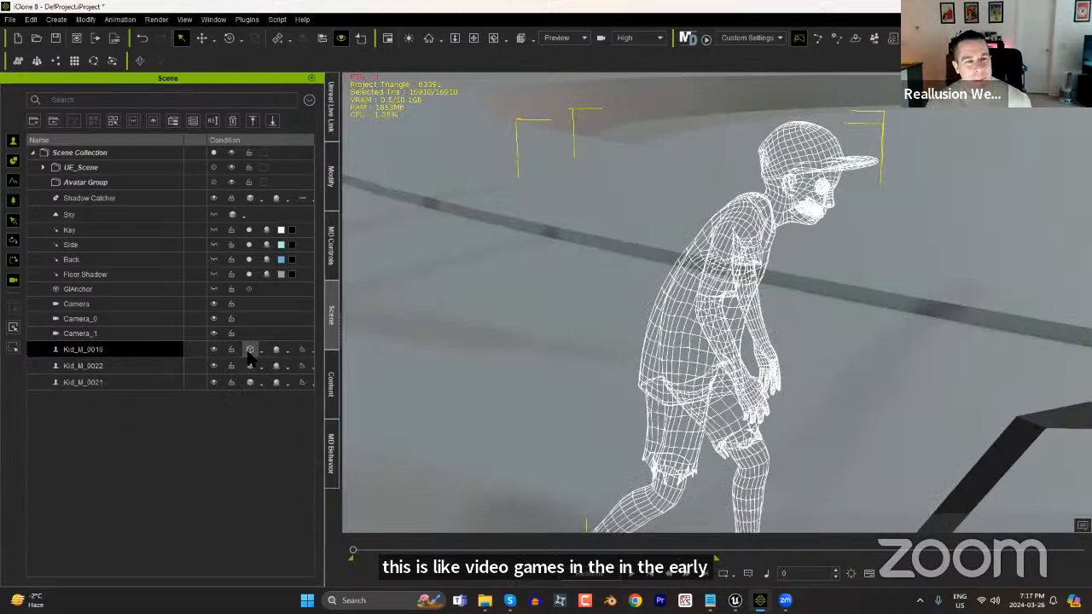
Cycle Kid_M_0016 through the remaining display modes, including the blocky box mode, and restore its textured display.
click(250, 350)
click(257, 350)
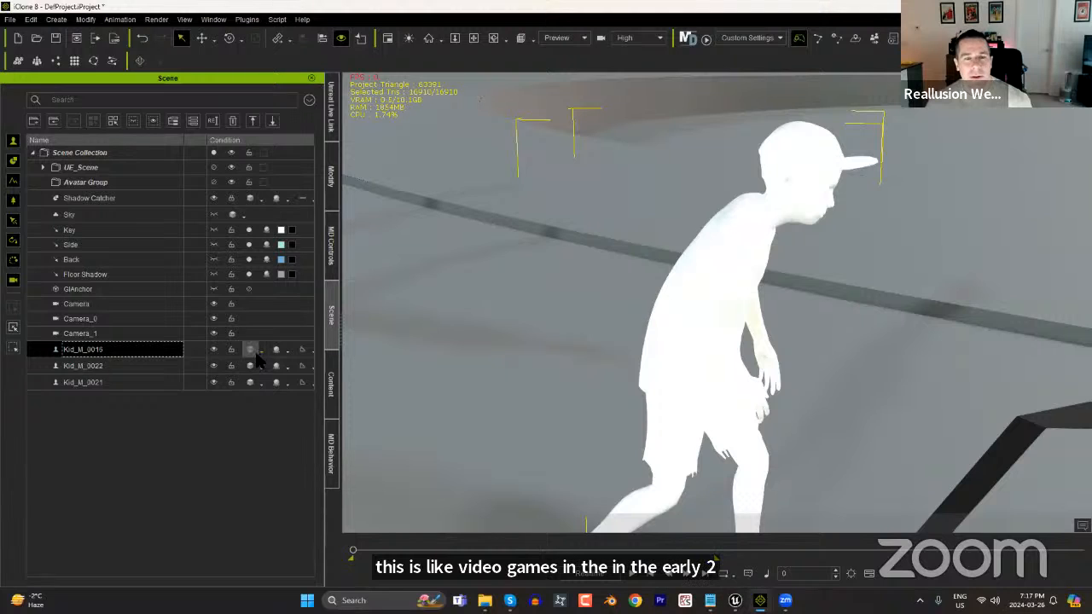
click(252, 353)
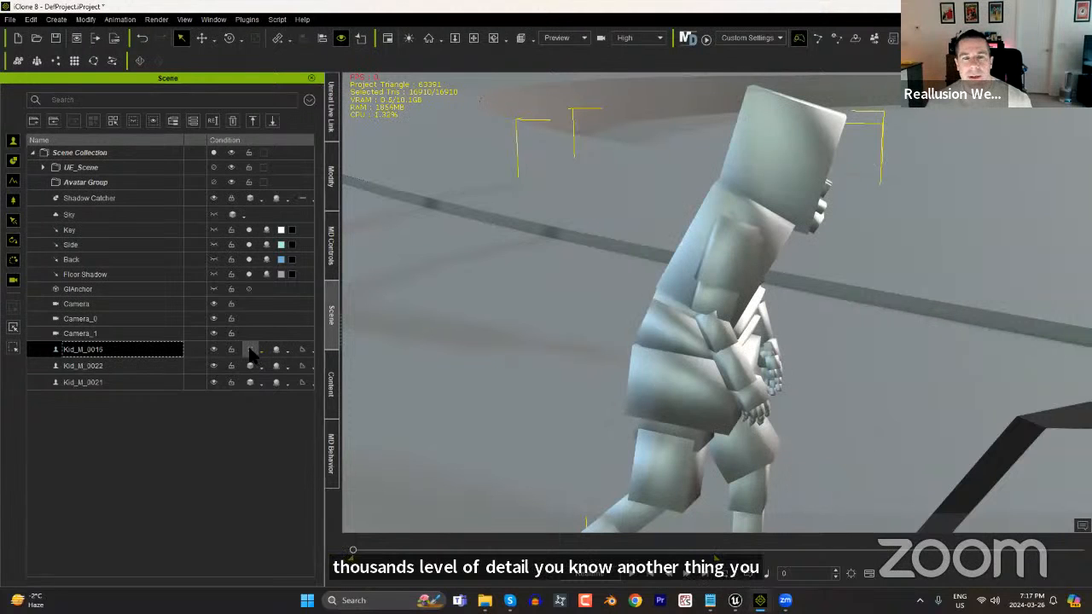
click(252, 353)
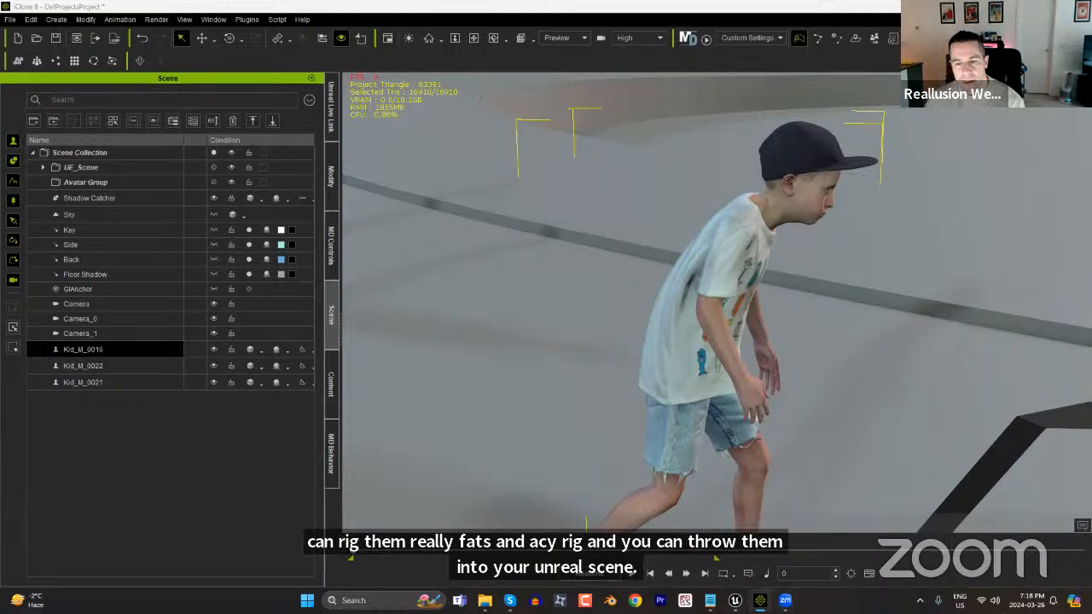
Switch to Unreal Engine and bring the three transferred kids beside the pool into view.
click(734, 600)
scroll(365, 320, down, 5)
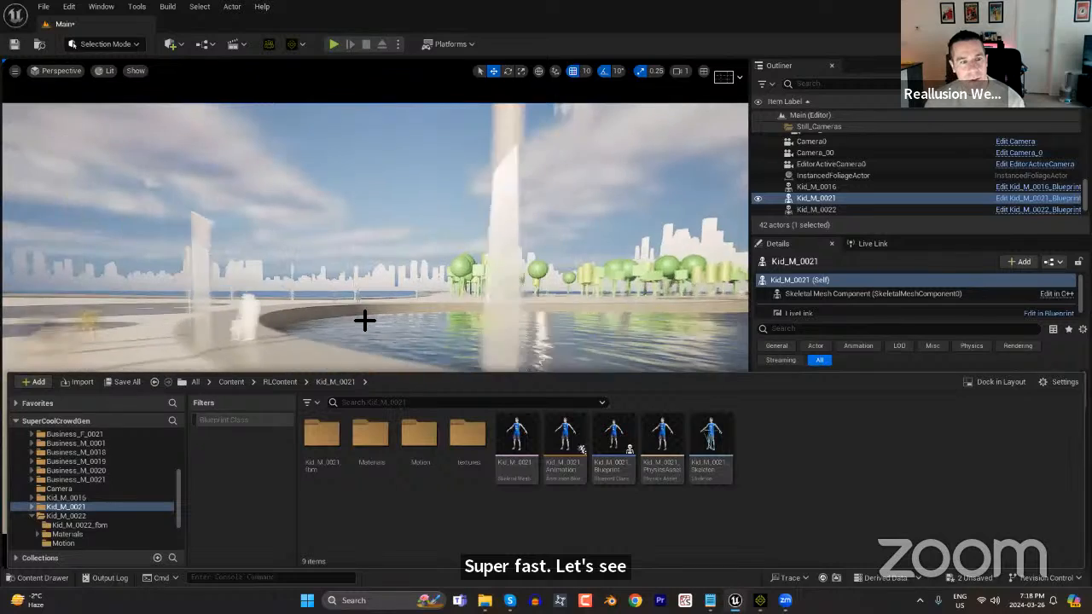
middle_drag(358, 341, 358, 341)
scroll(368, 368, up, 10)
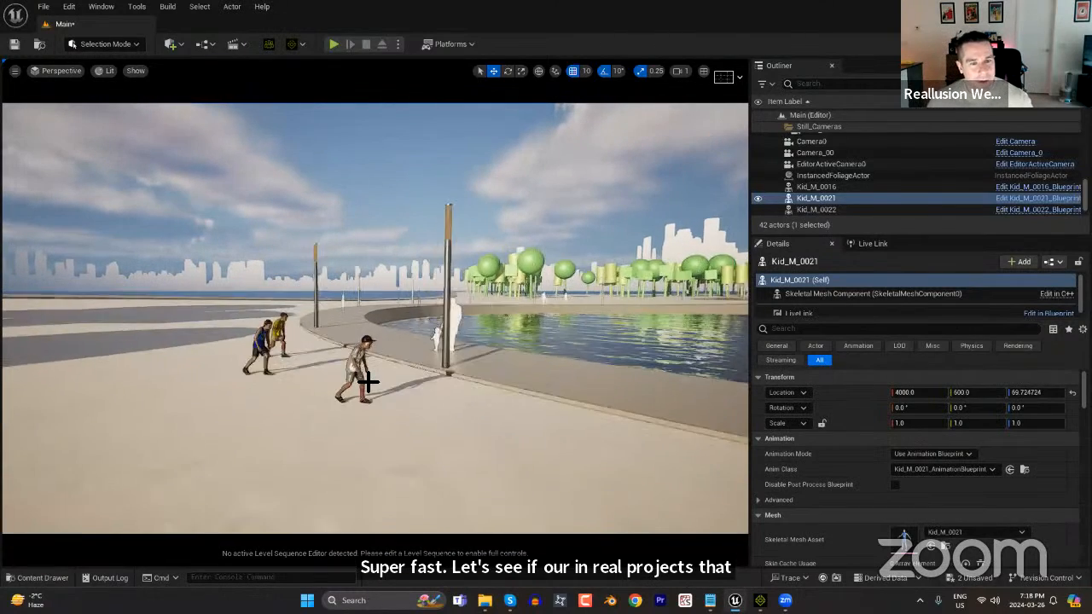
View the three kids closer from the side and open RLSequence_2024_03_26-19_14_12 from the RLLevelSequences folder.
middle_drag(570, 447, 569, 447)
right_drag(529, 438, 529, 438)
middle_drag(531, 411, 529, 409)
scroll(530, 410, down, 5)
scroll(536, 407, up, 1)
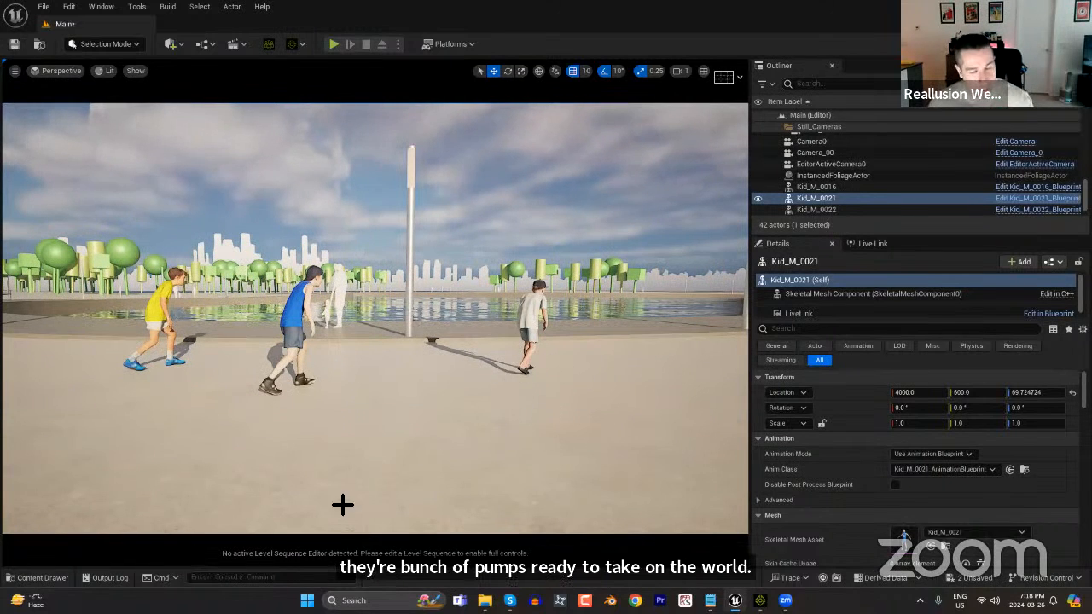
key(ctrl+space)
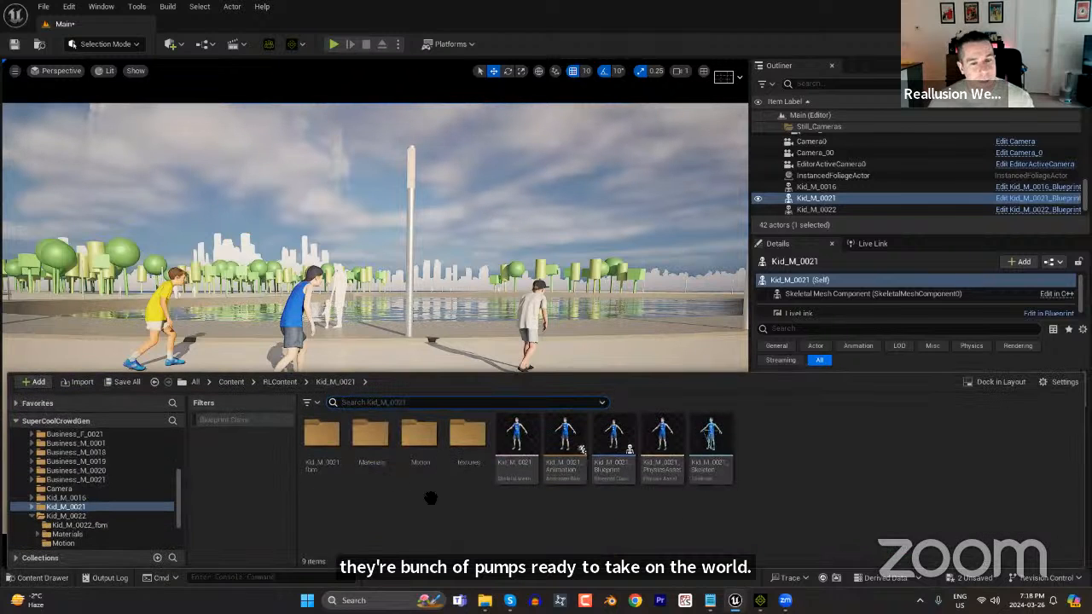
drag(177, 515, 166, 532)
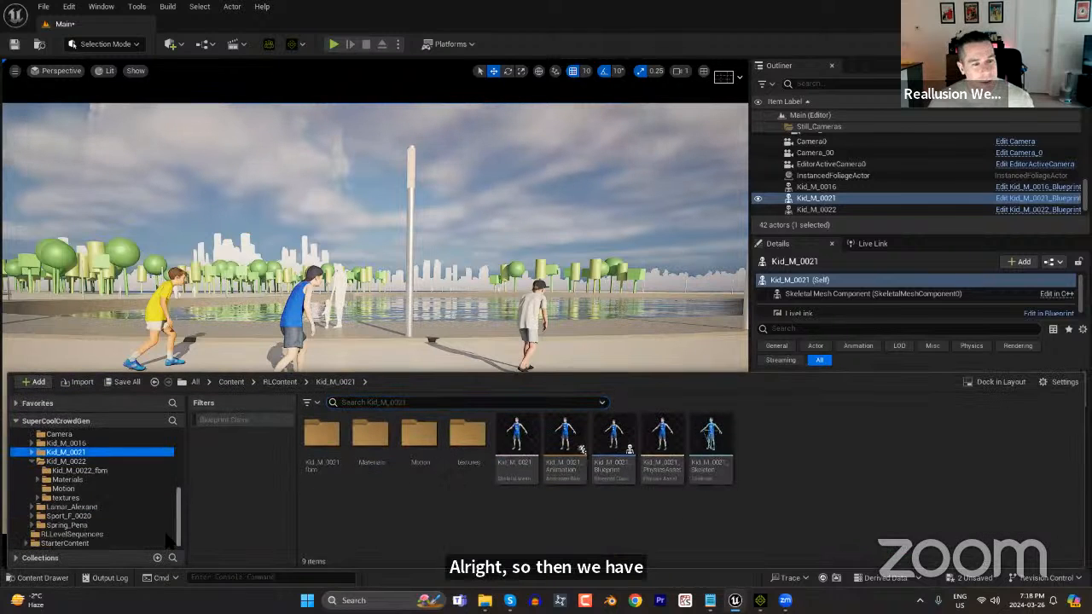
click(81, 535)
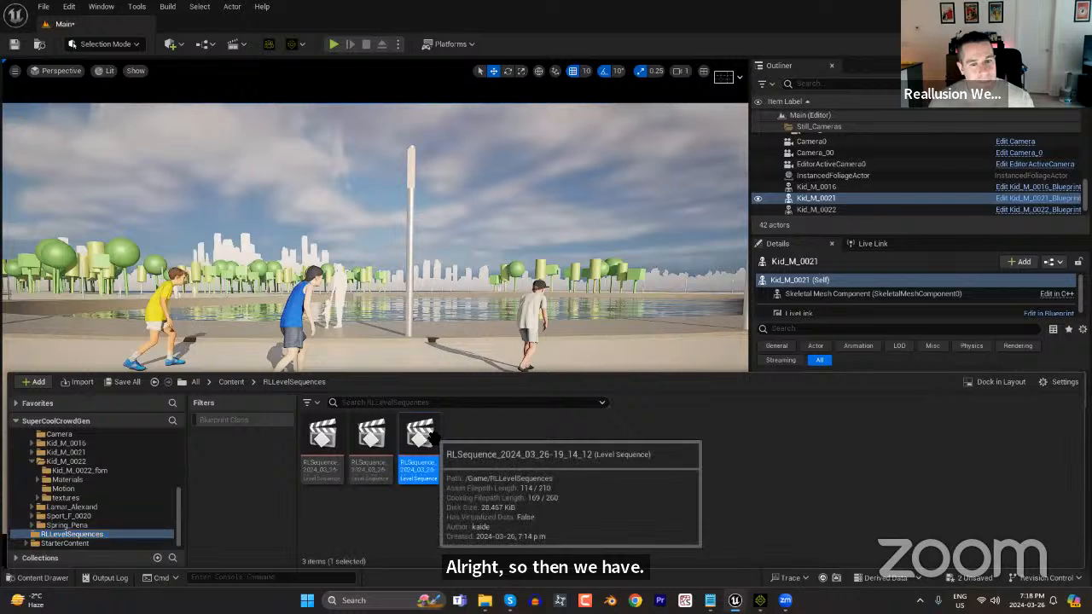
double_click(418, 439)
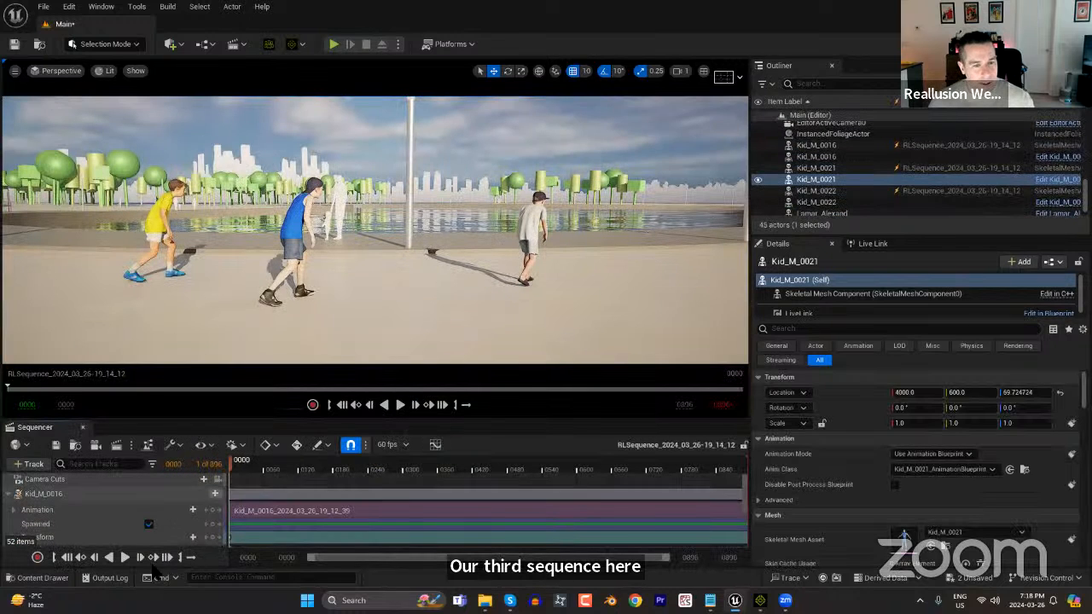
Play the level sequence forward and in reverse, and stop it at frame 434.
click(125, 557)
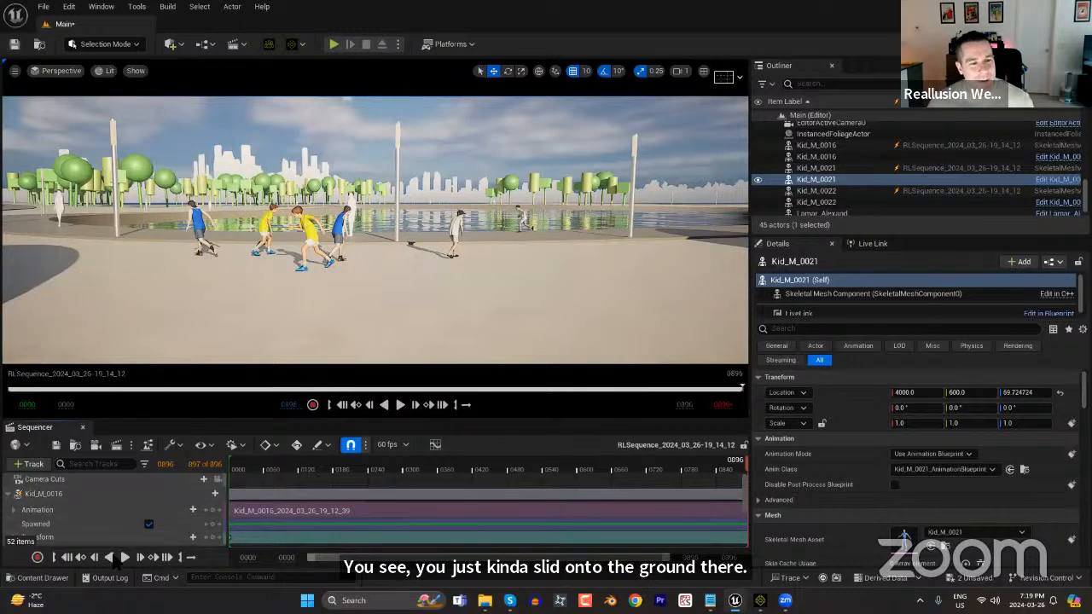
click(109, 557)
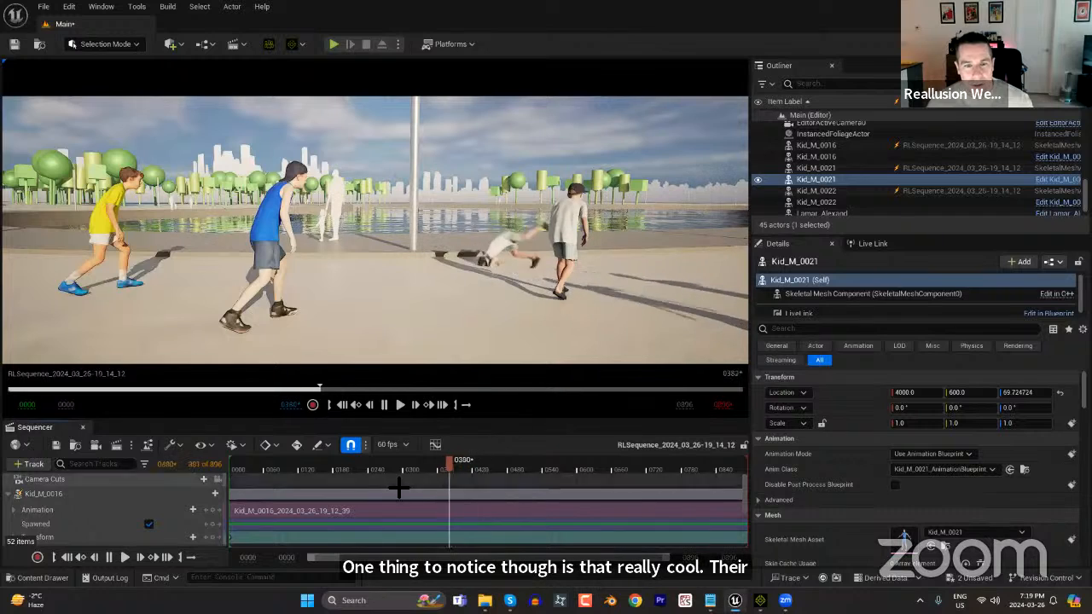
drag(412, 462, 483, 479)
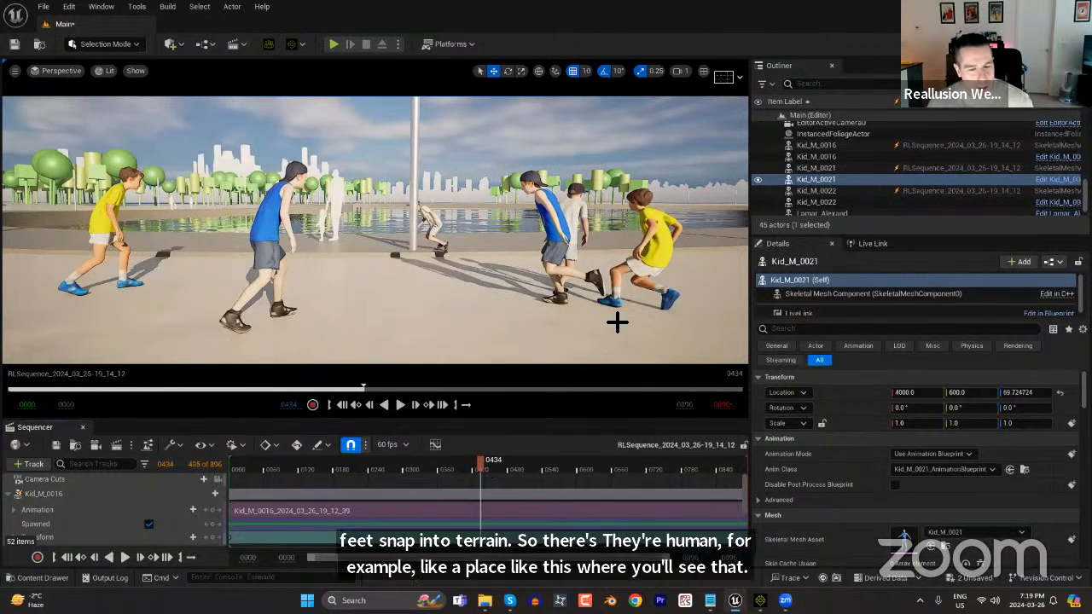
Examine close up how the running kids' feet meet the ground at frame 434.
scroll(670, 344, up, 5)
middle_drag(672, 355, 751, 382)
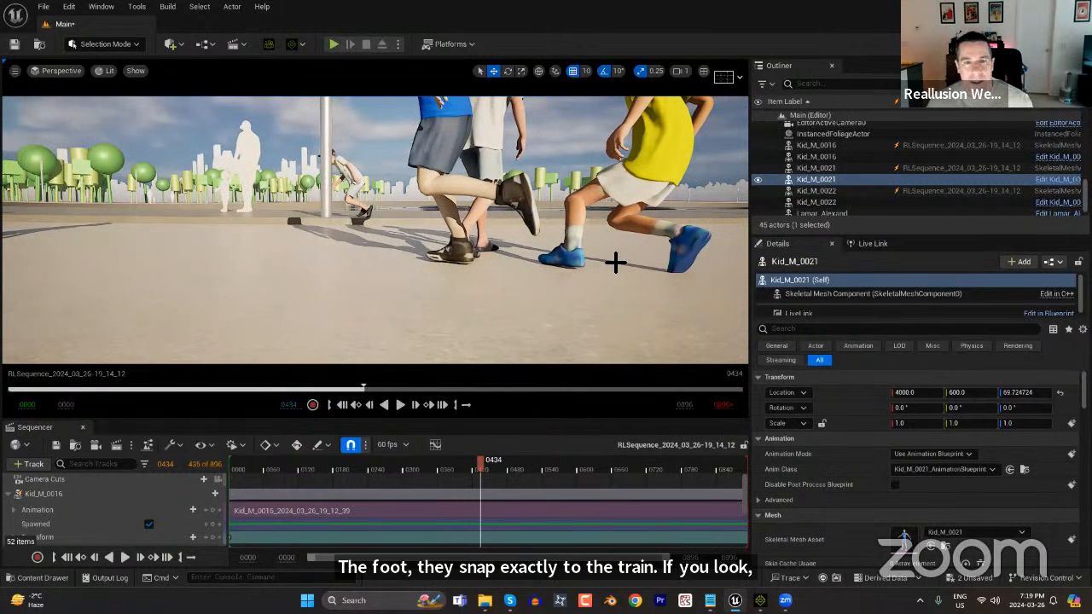
scroll(615, 264, down, 3)
drag(493, 236, 522, 246)
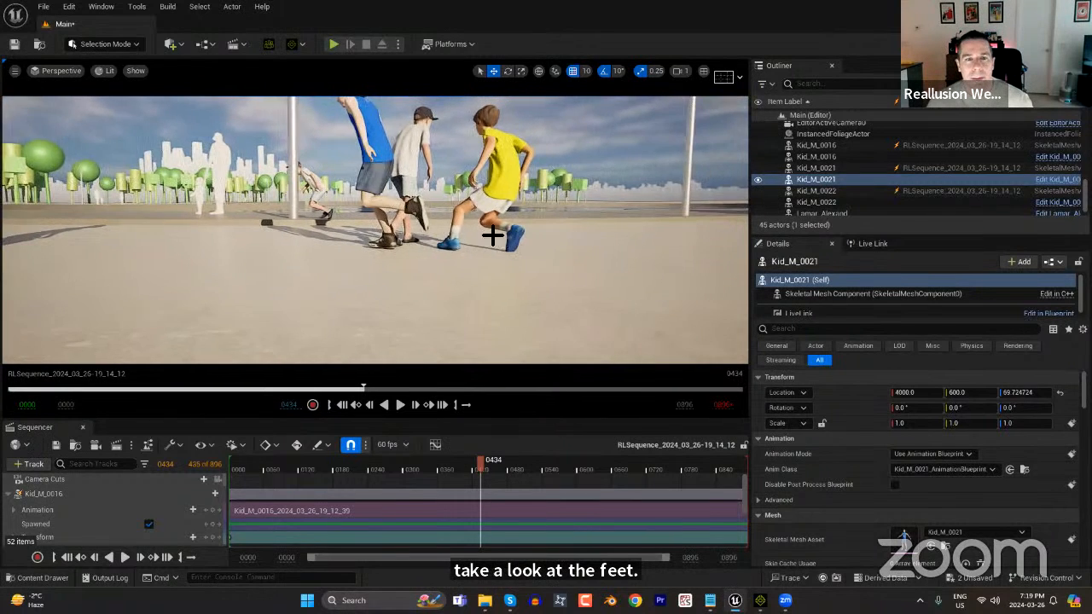
middle_drag(511, 248, 457, 209)
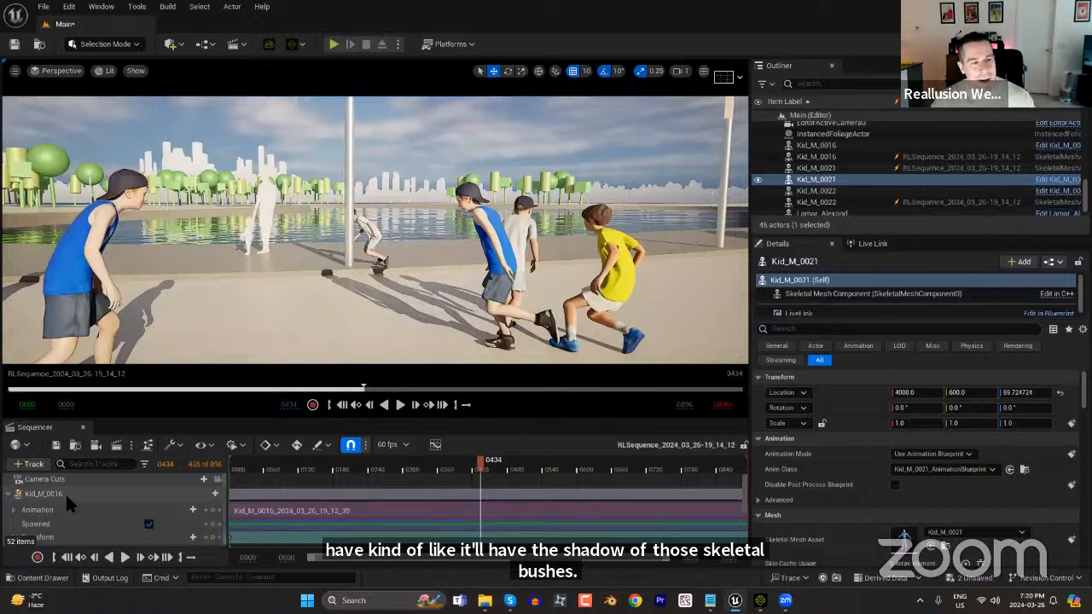
Move to frame 146 and show the Convert to Possessable option of the Kid_M_0016 track without applying it.
drag(277, 467, 313, 467)
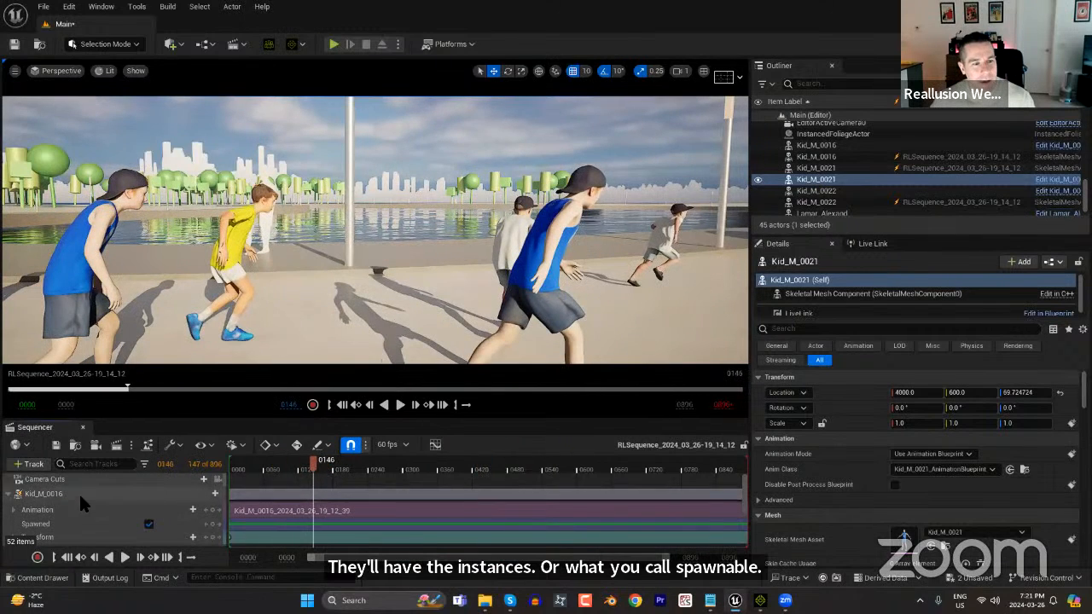
right_click(81, 494)
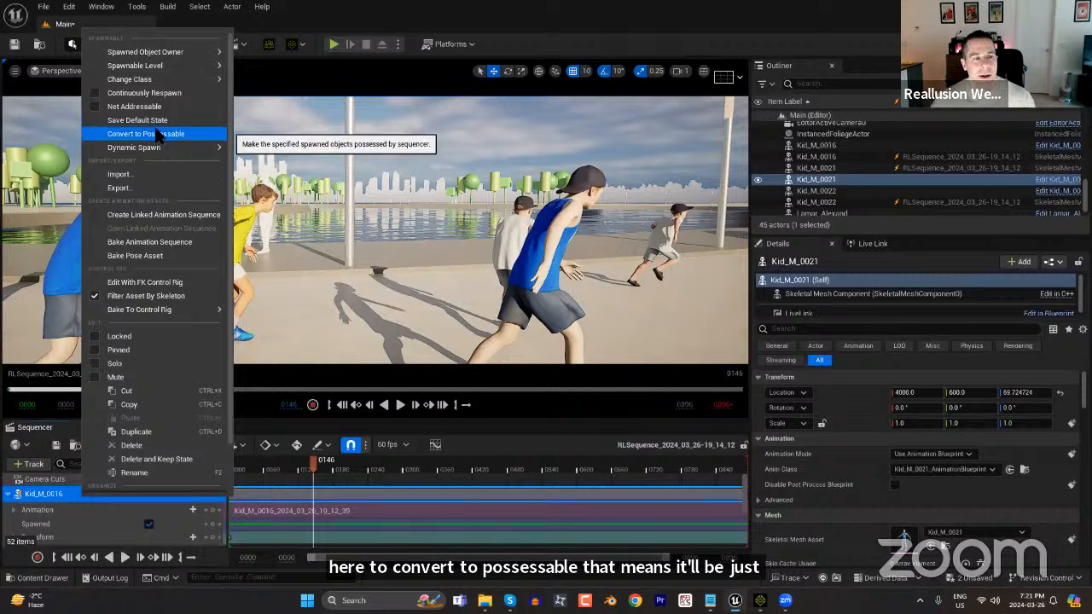
click(362, 24)
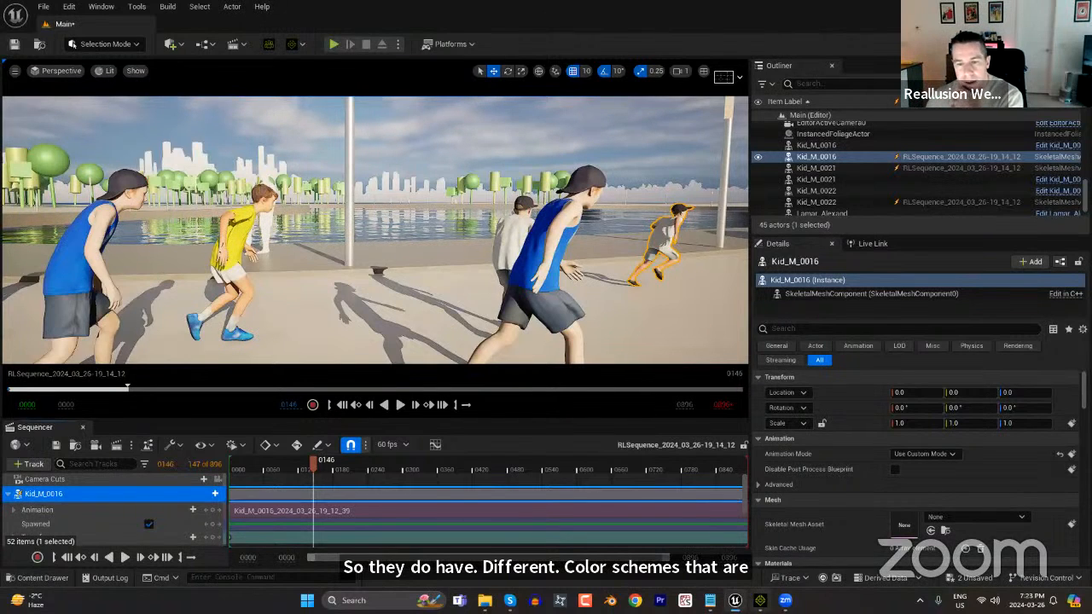
Switch to iClone and browse the Material Plus color schemes in the Summer - Crowd Set - Vol.2 pack.
click(760, 601)
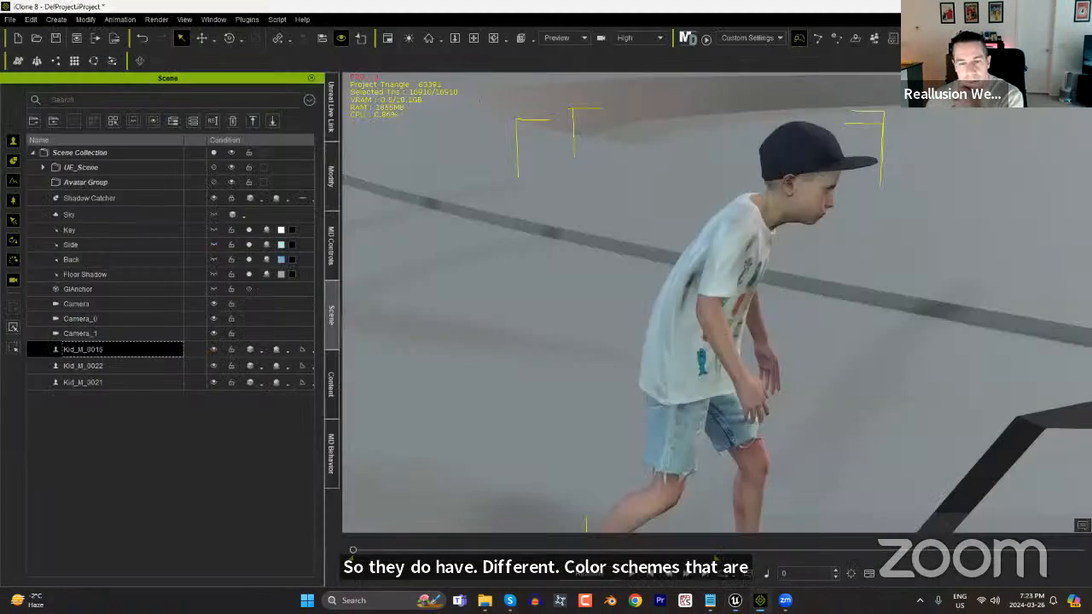
click(331, 383)
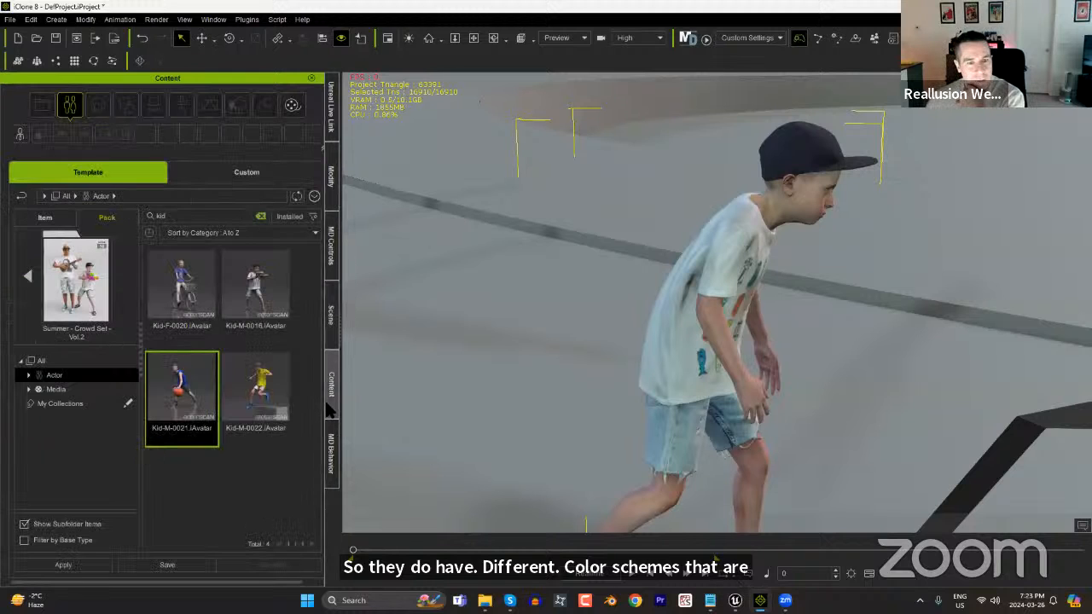
click(28, 281)
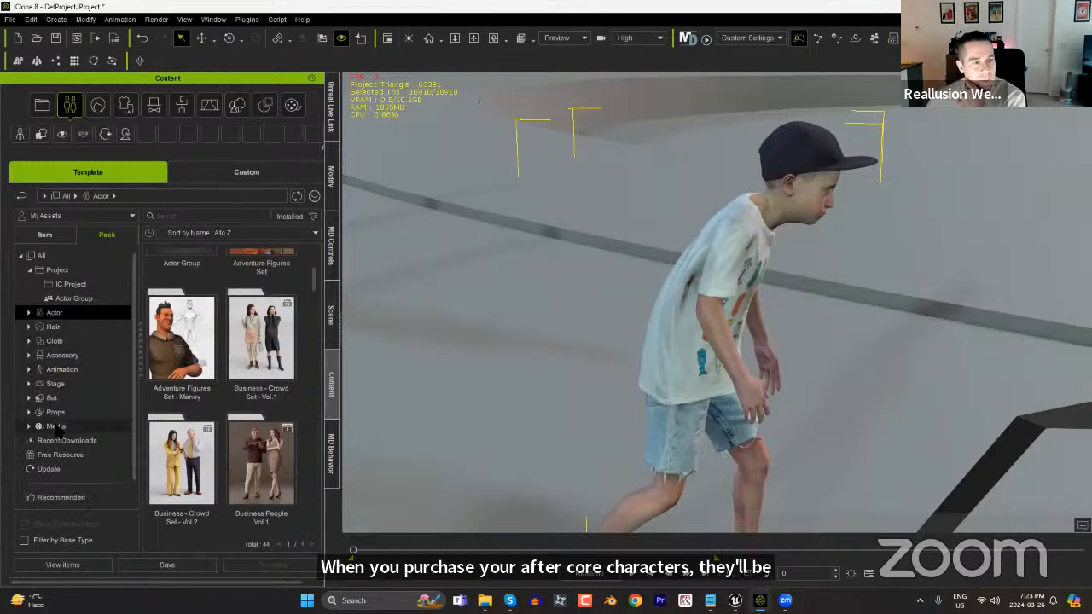
click(32, 427)
click(29, 427)
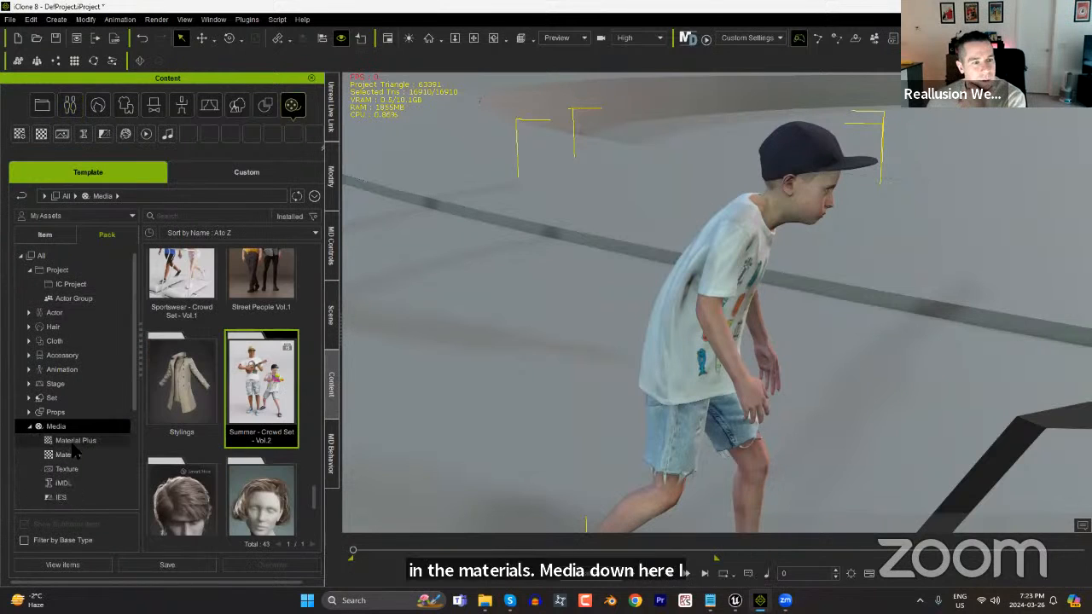
click(75, 440)
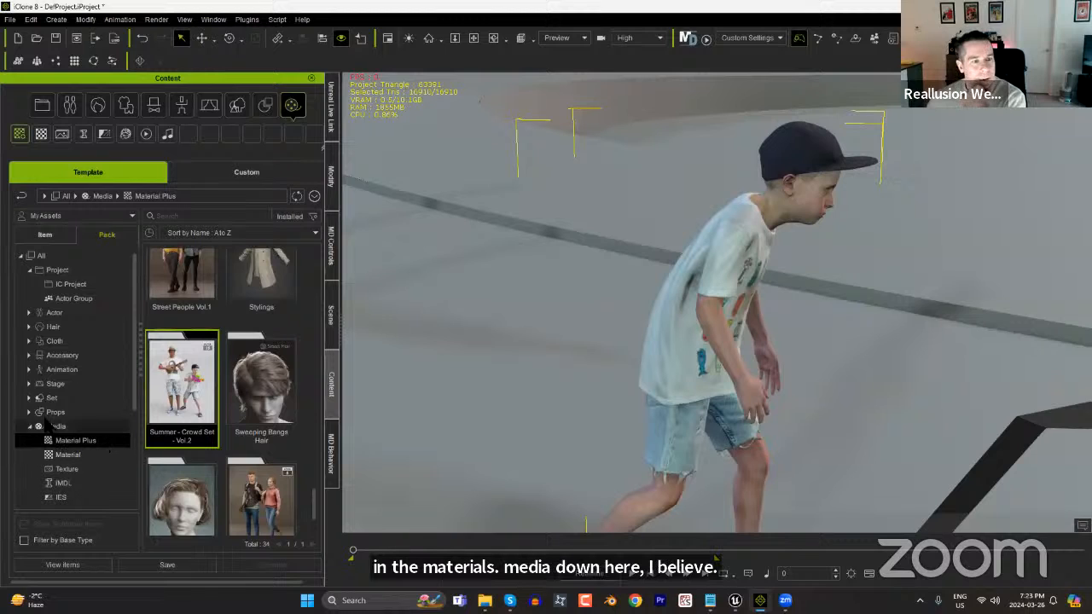
double_click(199, 392)
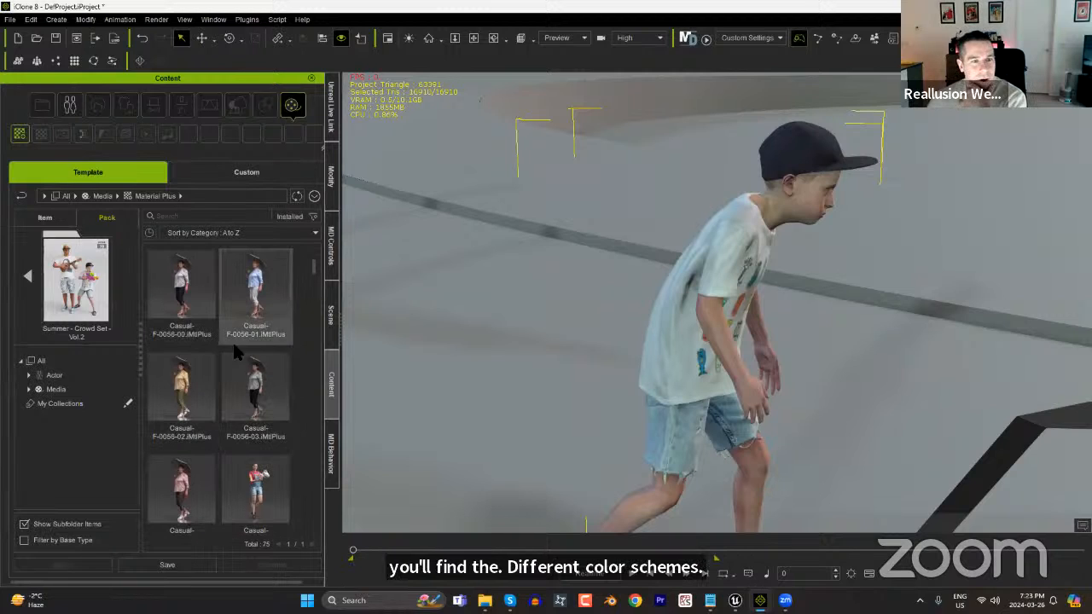
drag(314, 272, 321, 391)
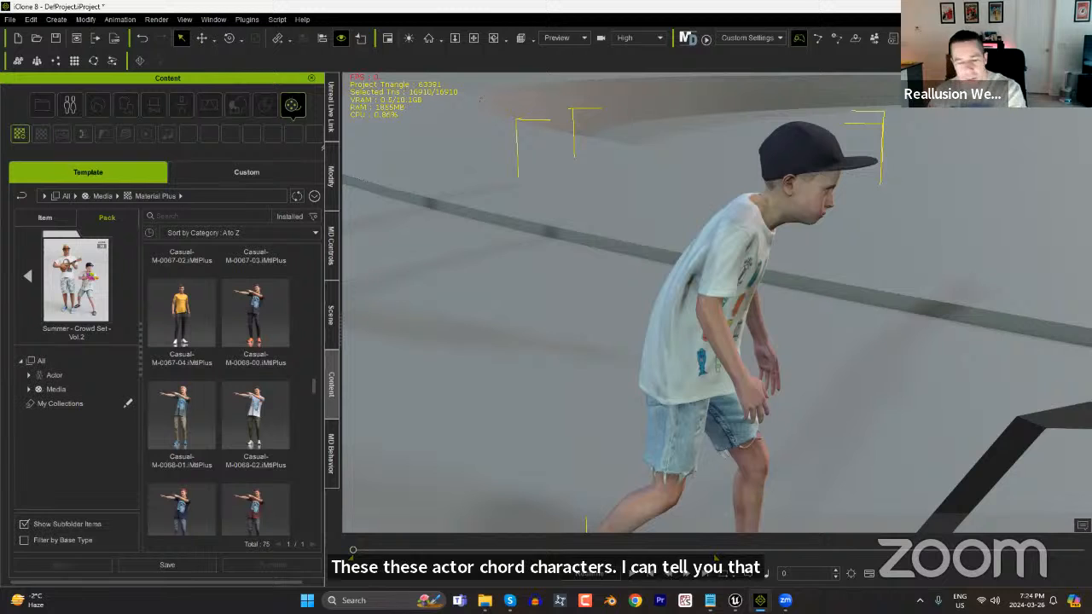
Examine the face and shirt of the kid with the cap close up from the front, and view all three kids together.
alt+drag(896, 278, 836, 309)
alt+right_drag(836, 309, 820, 288)
alt+middle_drag(821, 288, 790, 395)
alt+drag(790, 395, 780, 370)
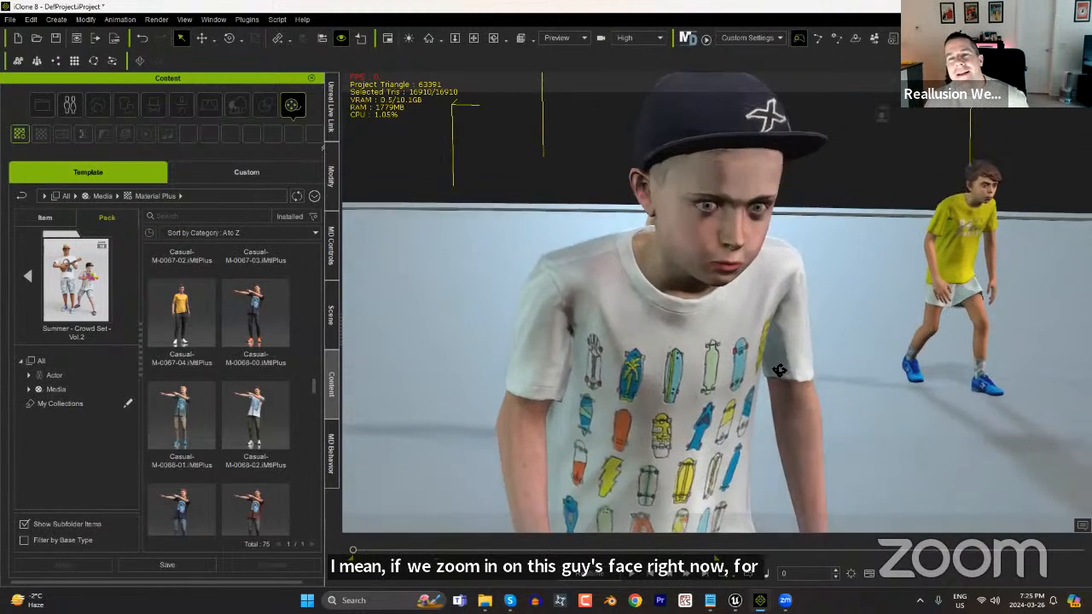
alt+right_drag(779, 371, 757, 350)
alt+middle_drag(758, 351, 686, 442)
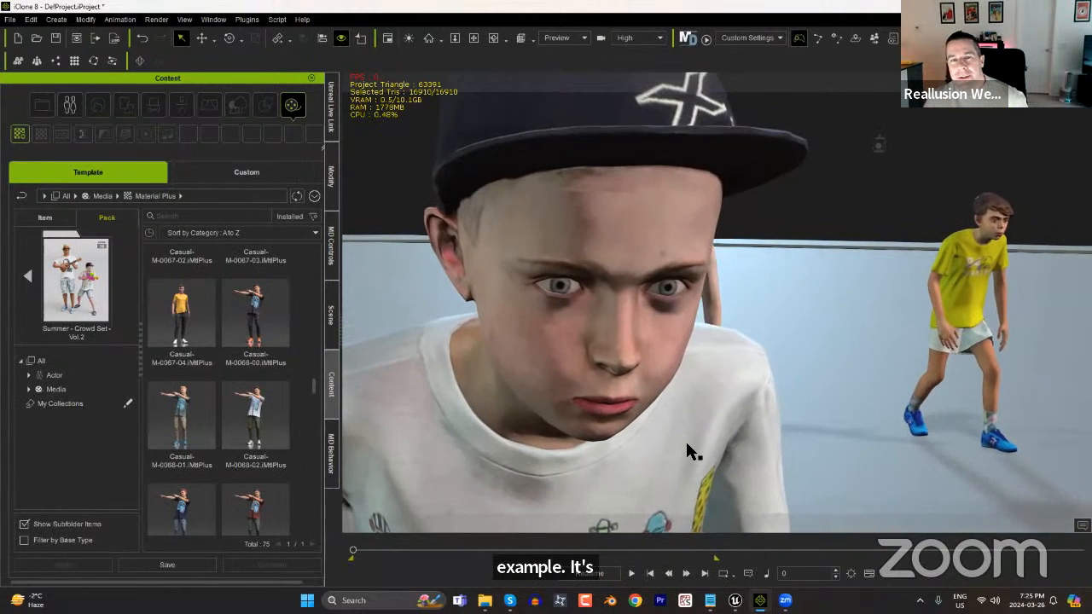
alt+right_drag(697, 378, 697, 393)
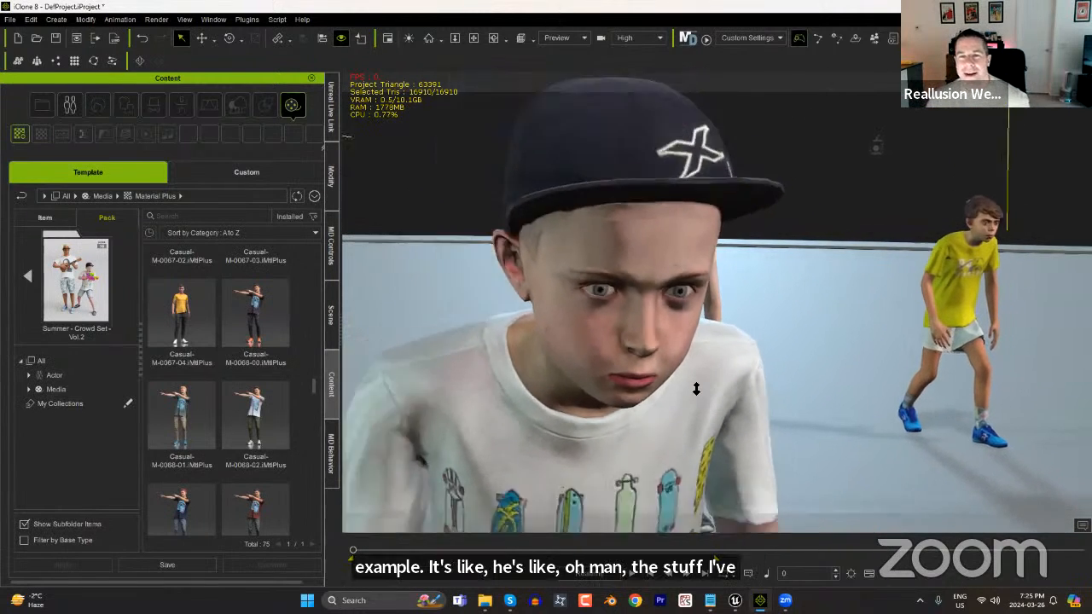
alt+drag(726, 431, 691, 392)
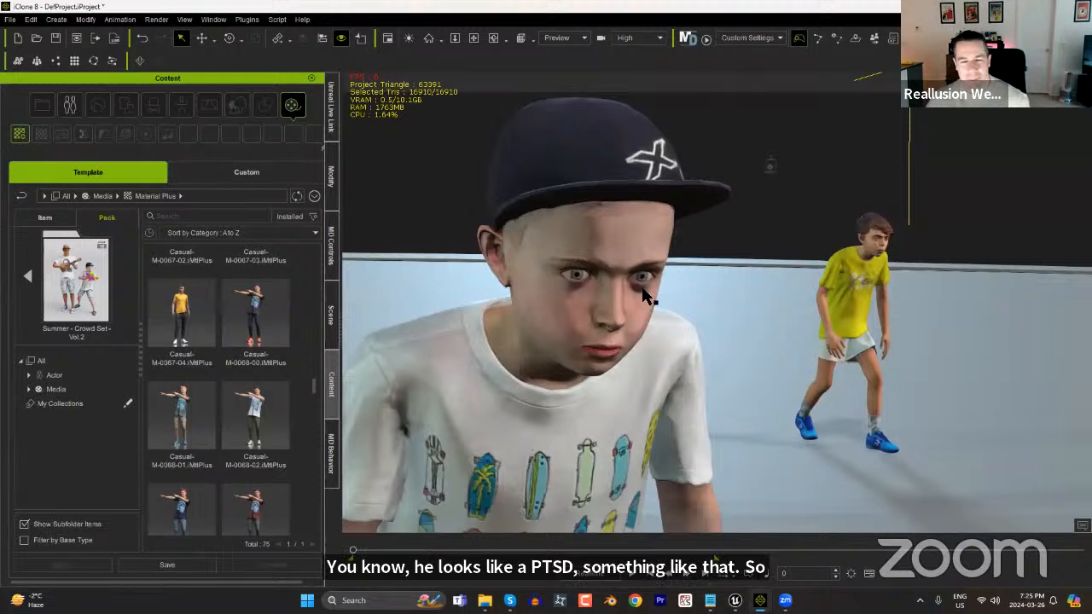
alt+drag(724, 419, 635, 385)
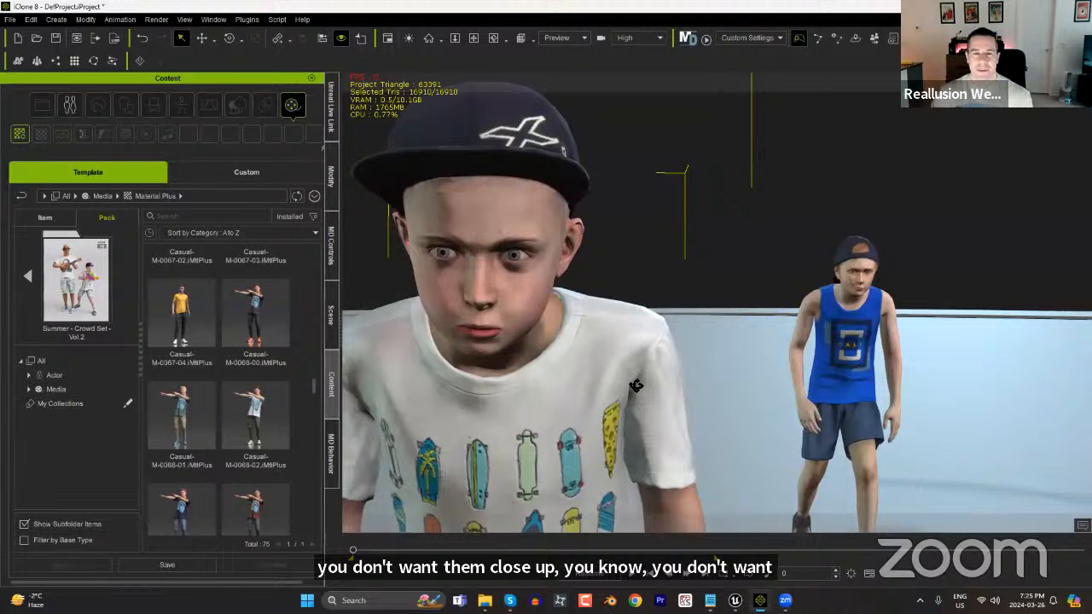
alt+right_drag(627, 334, 595, 353)
alt+drag(559, 363, 704, 417)
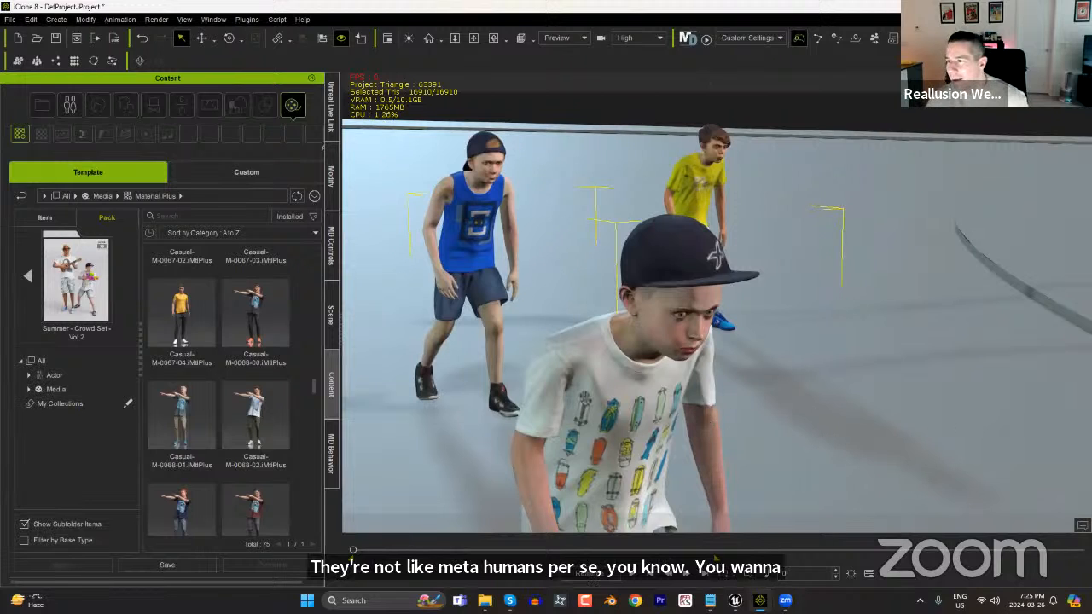
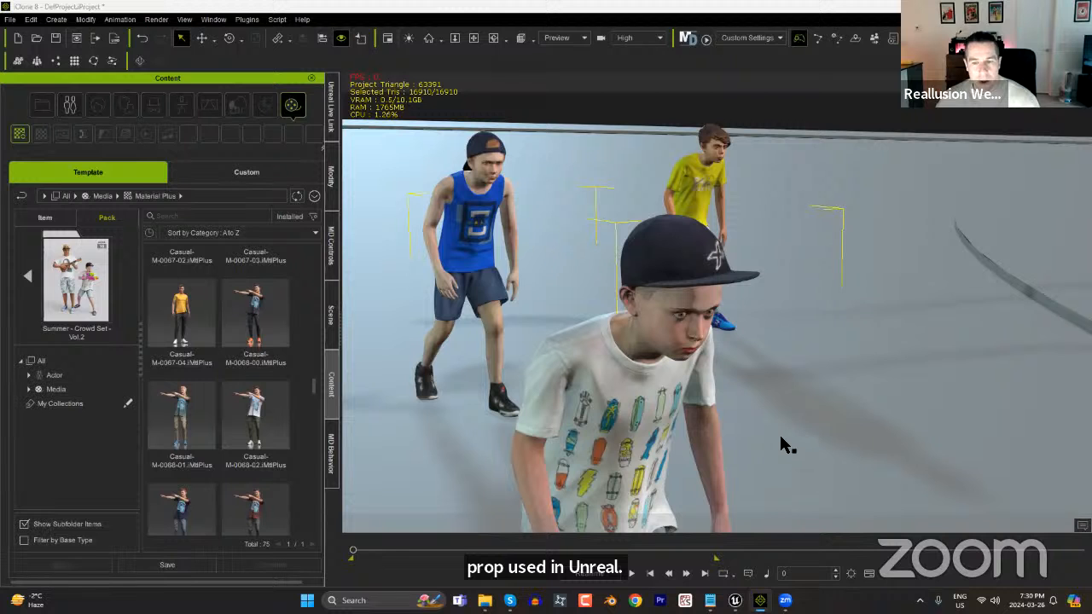
Examine the side of the walkway beyond the characters, where the ground drops off toward the water.
middle_drag(757, 391, 762, 343)
right_drag(679, 328, 1001, 335)
scroll(746, 258, down, 6)
right_drag(748, 290, 861, 322)
middle_drag(772, 304, 998, 294)
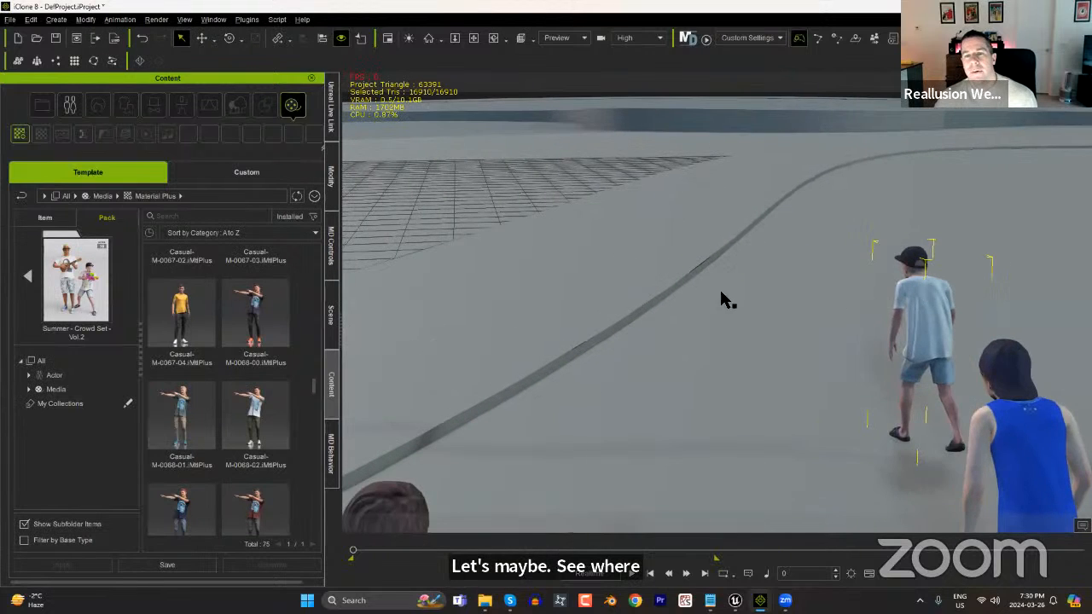
scroll(697, 319, down, 4)
middle_drag(697, 321, 810, 287)
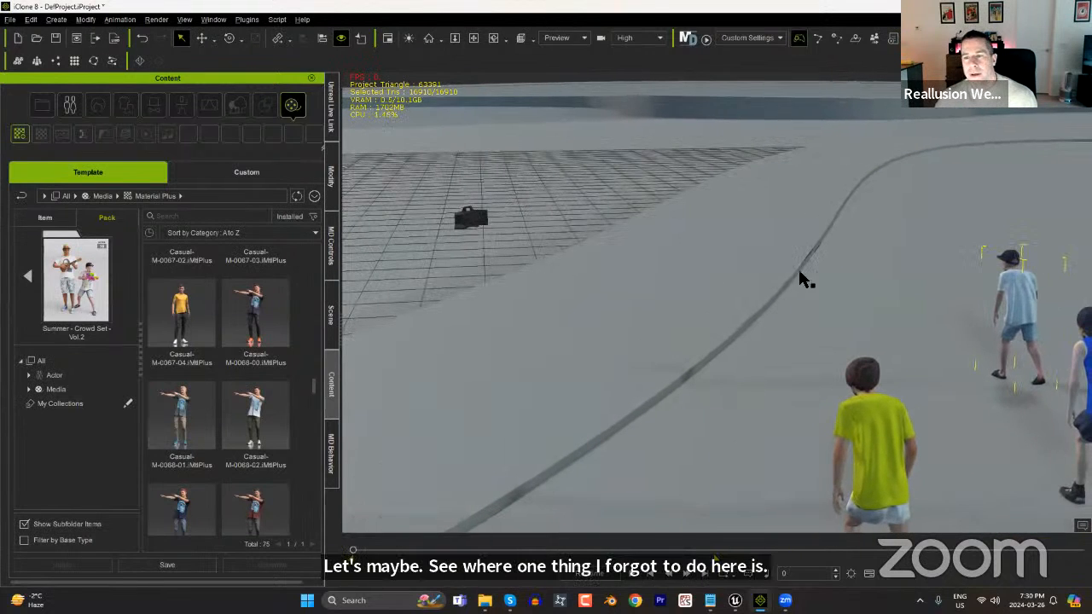
middle_drag(561, 326, 811, 328)
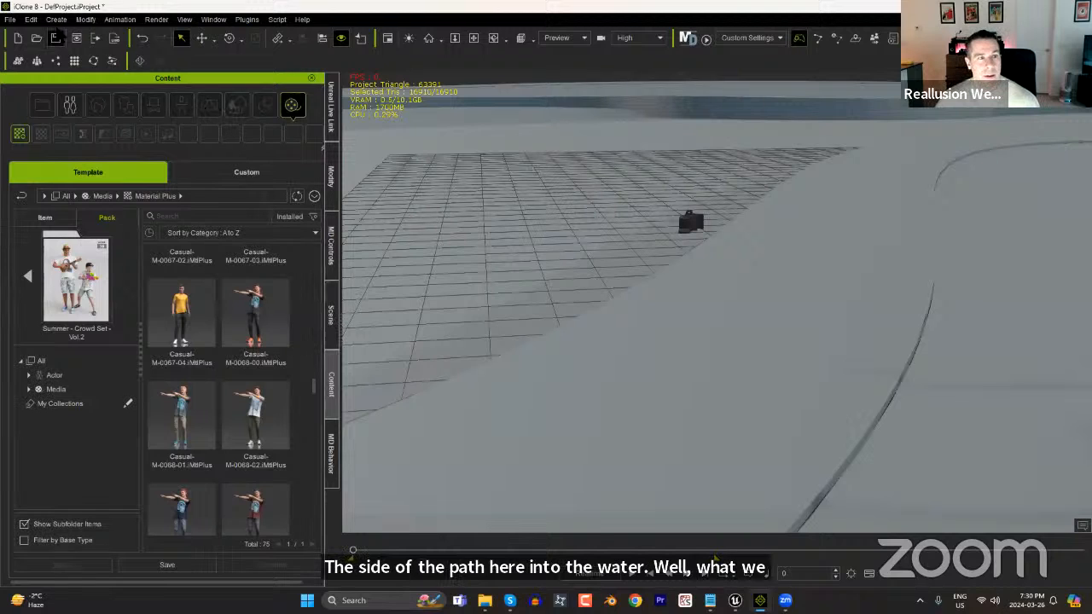
click(58, 20)
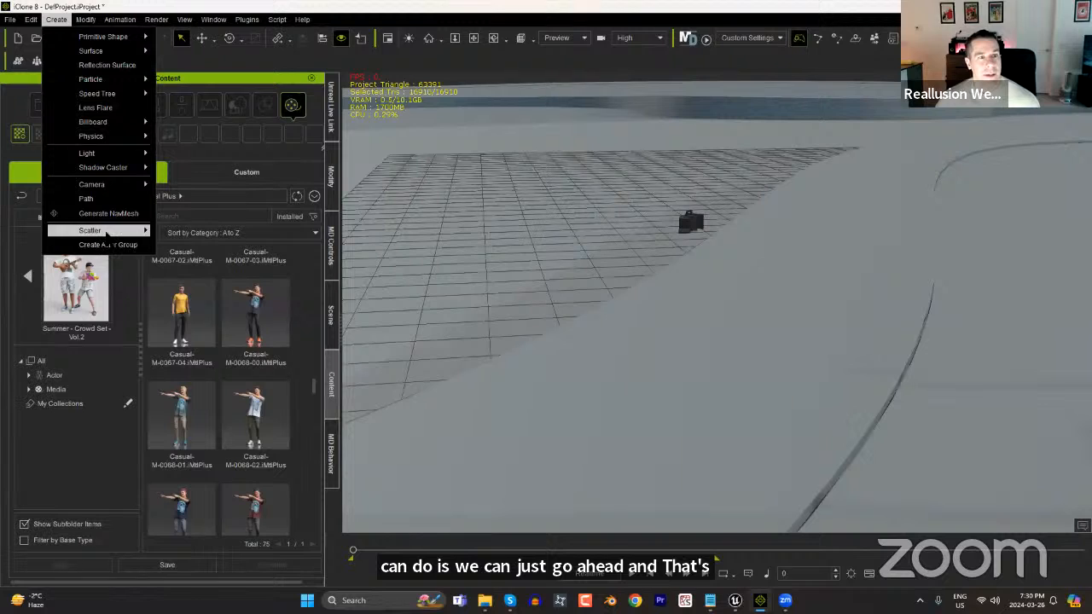
mouse_move(94, 231)
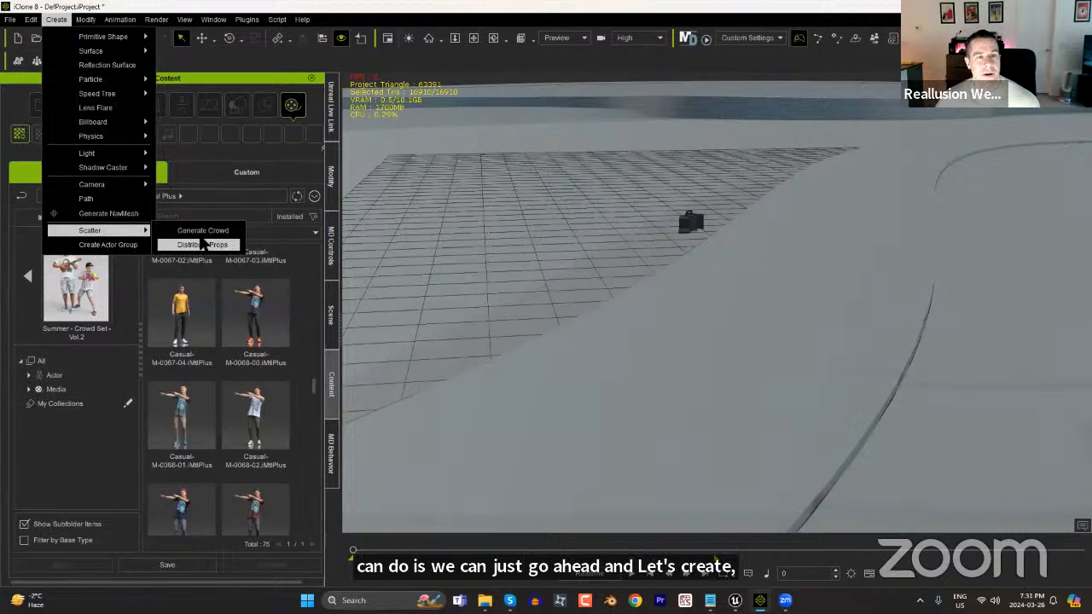
click(203, 245)
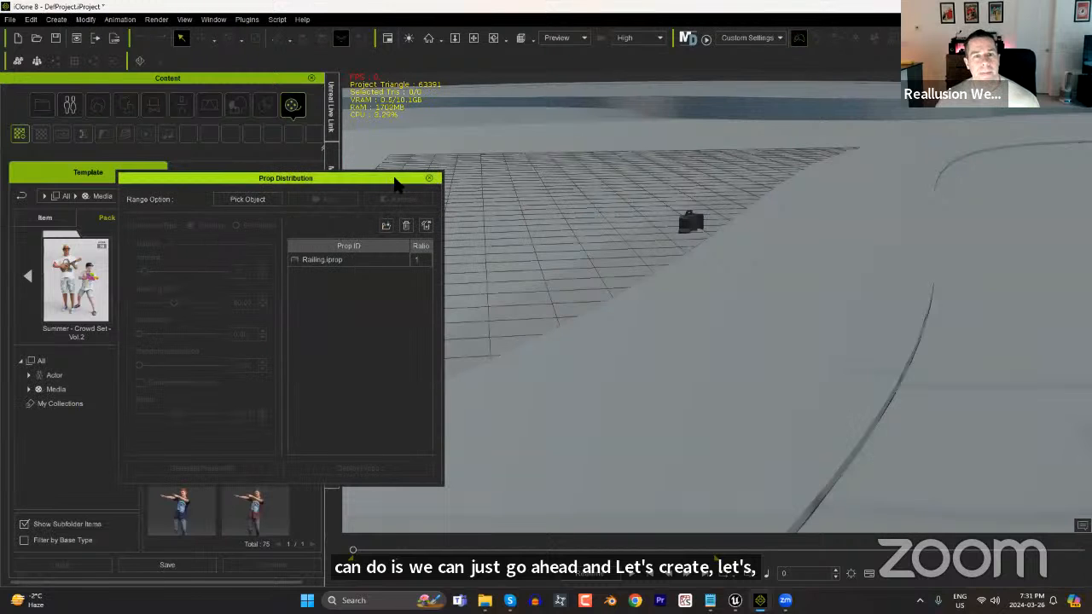
click(429, 179)
Create a three-point path along the walkway's edge, following the border between the ground and the grid.
middle_drag(692, 271, 746, 328)
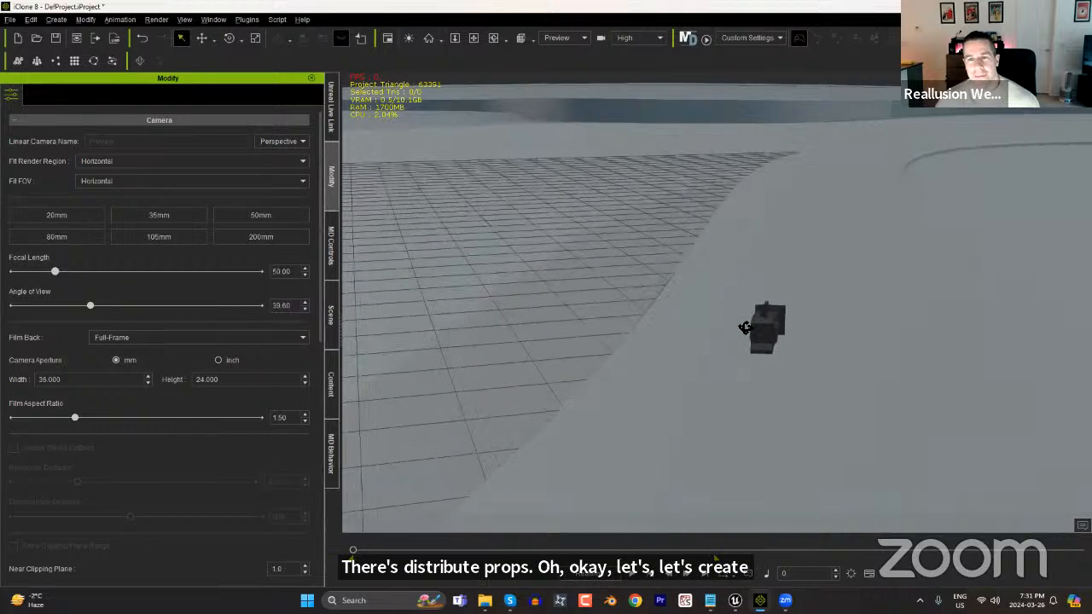
click(56, 19)
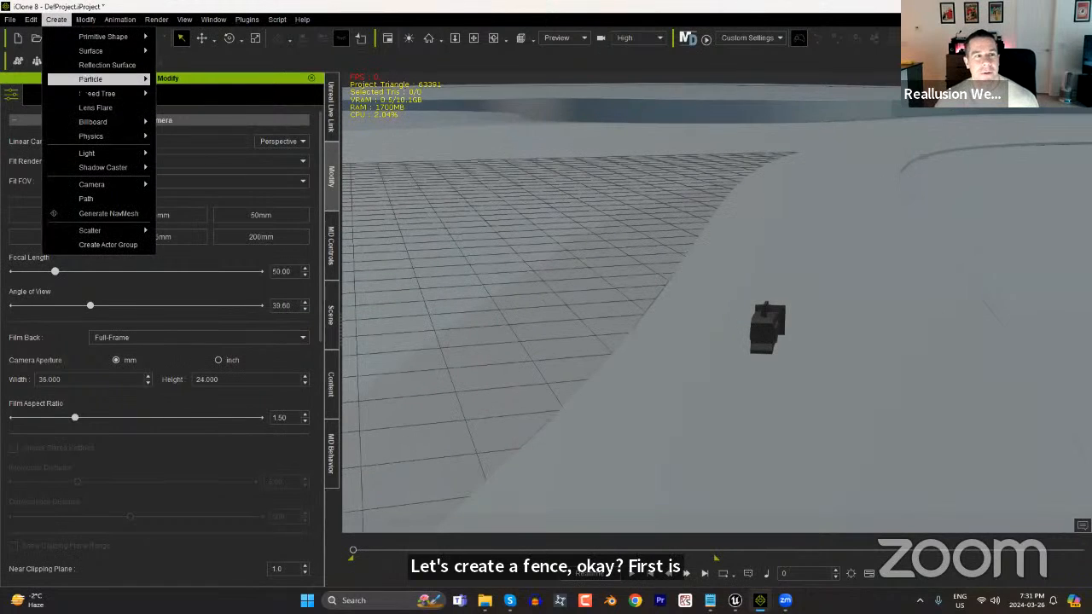
click(100, 198)
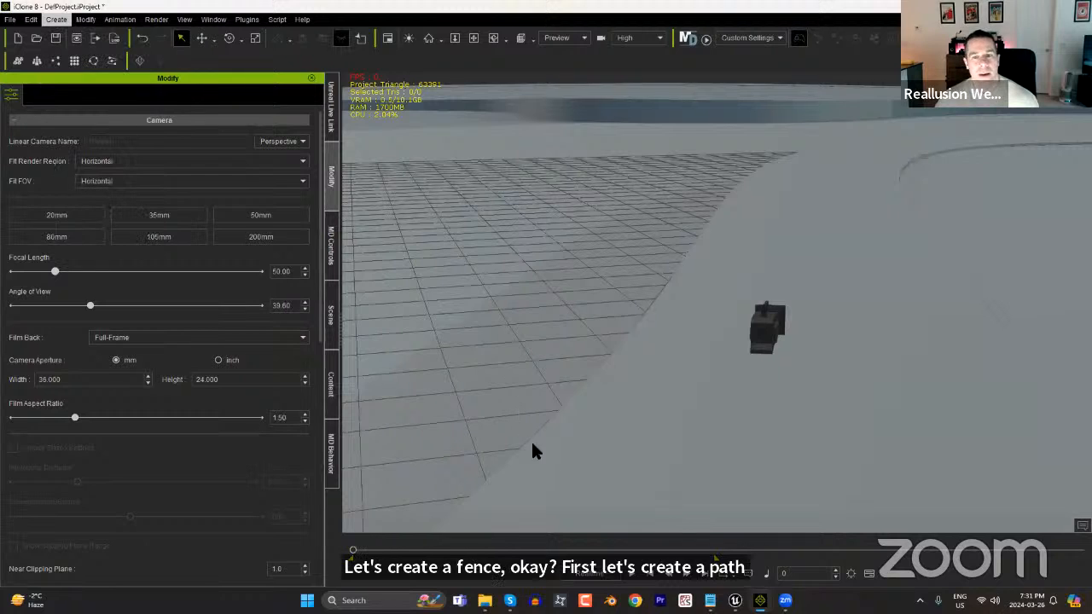
click(682, 282)
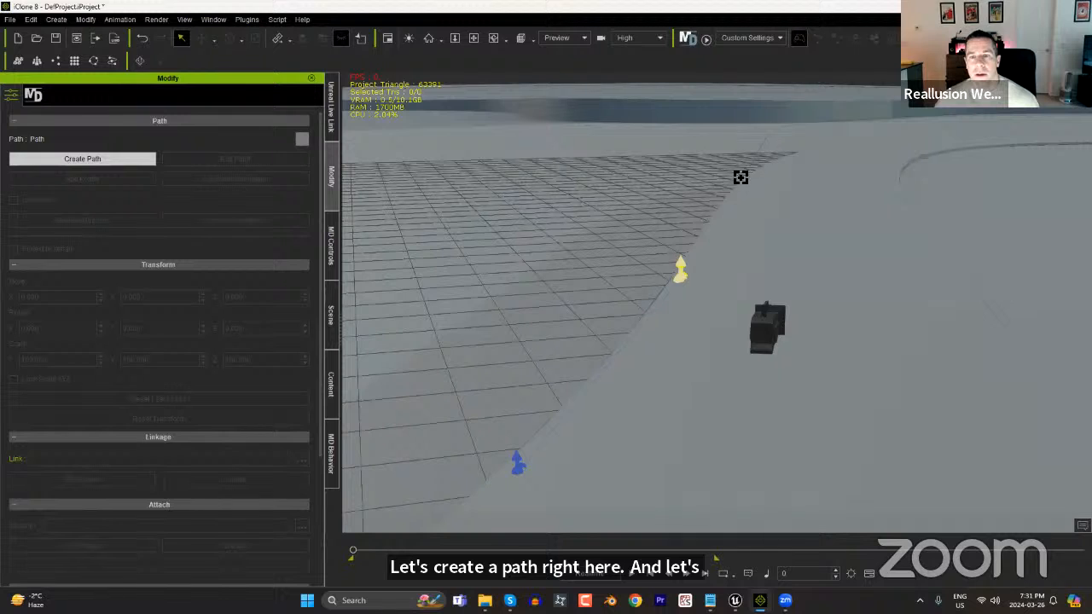
right_click(743, 189)
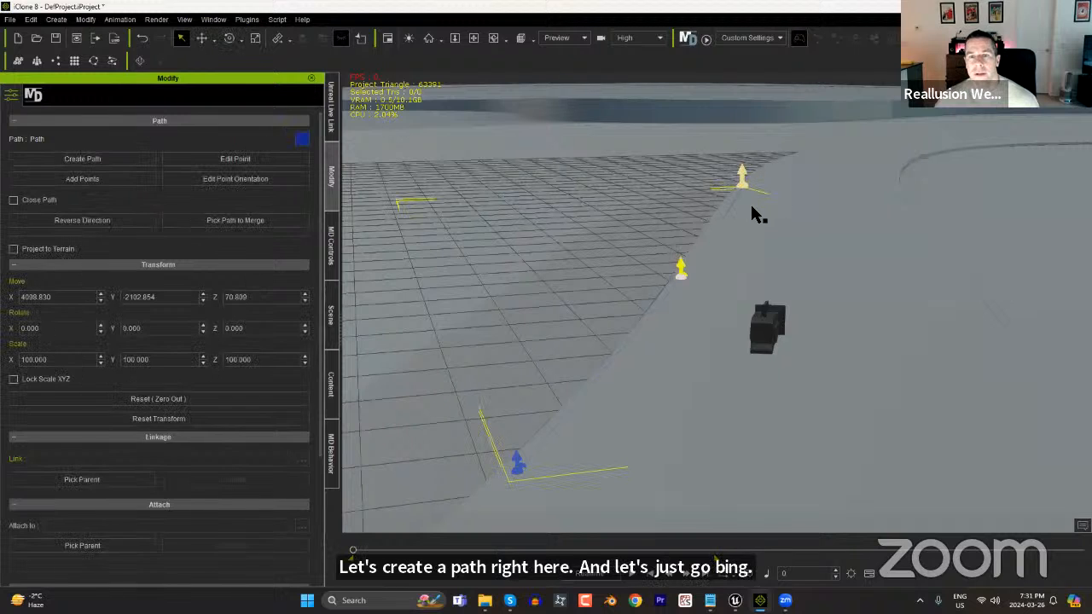
Start distributing props with Railing.iprop selected and move the Prop Distribution window clear of the new path.
click(57, 20)
mouse_move(96, 231)
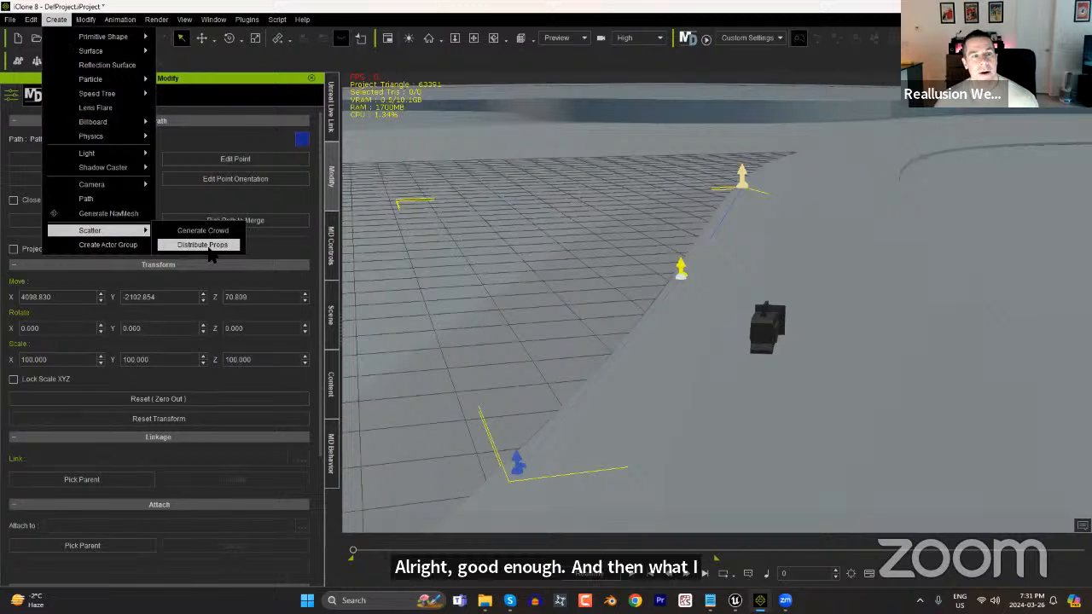
click(207, 248)
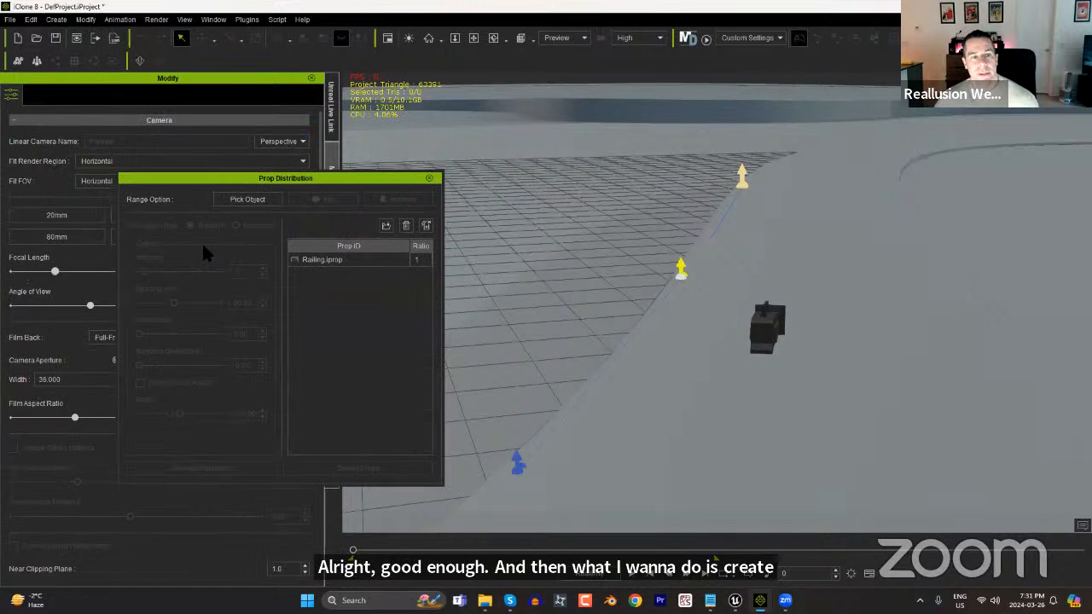
click(337, 261)
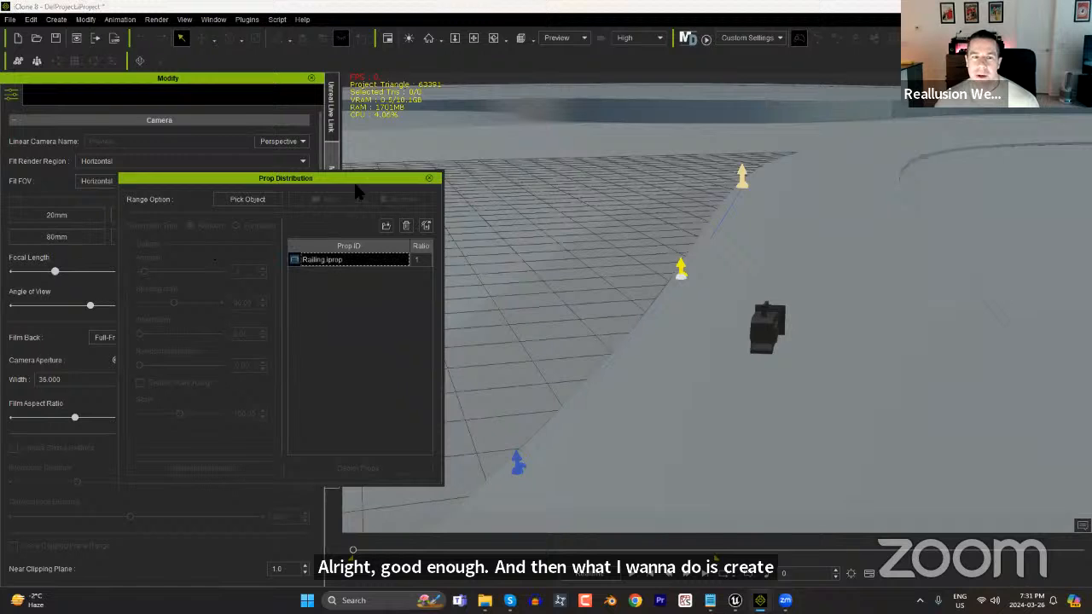
drag(347, 178, 979, 216)
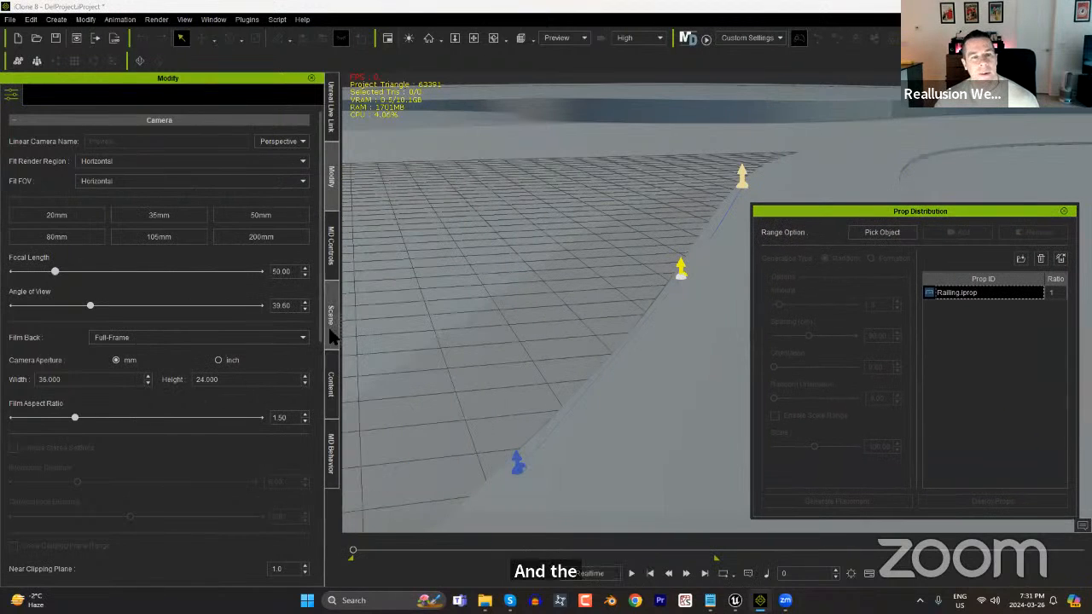
Search the Props content for "rail" and list the matching individual items to locate Railing.iprop.
click(332, 378)
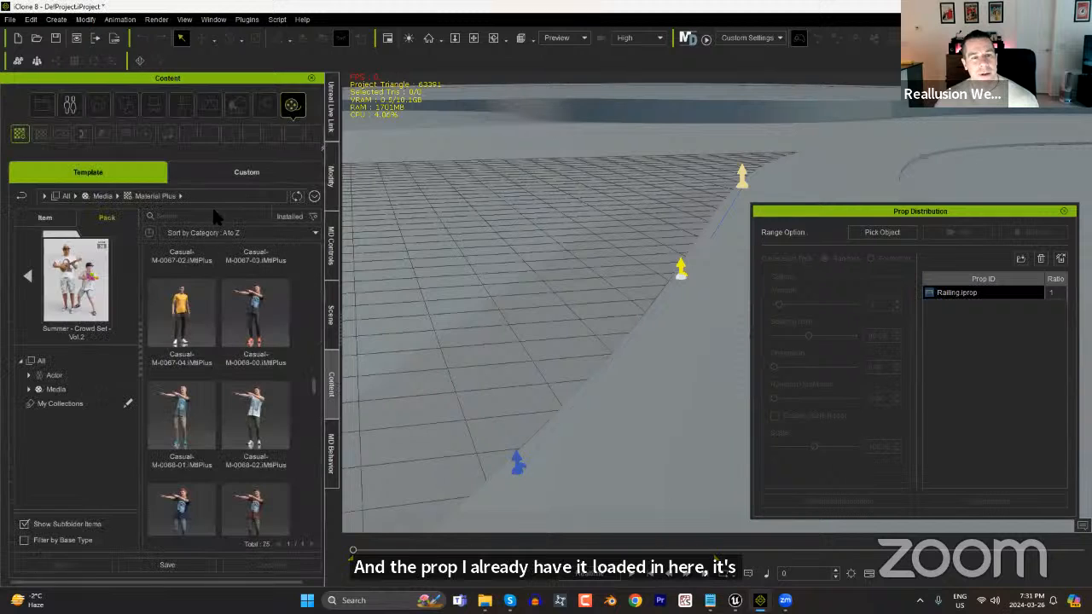
click(25, 282)
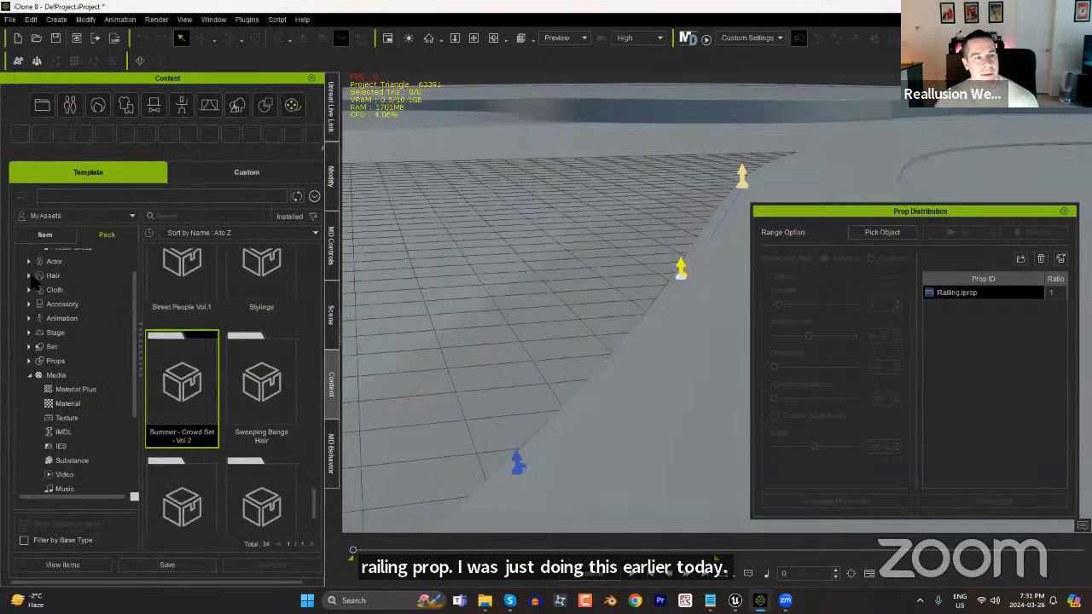
click(29, 375)
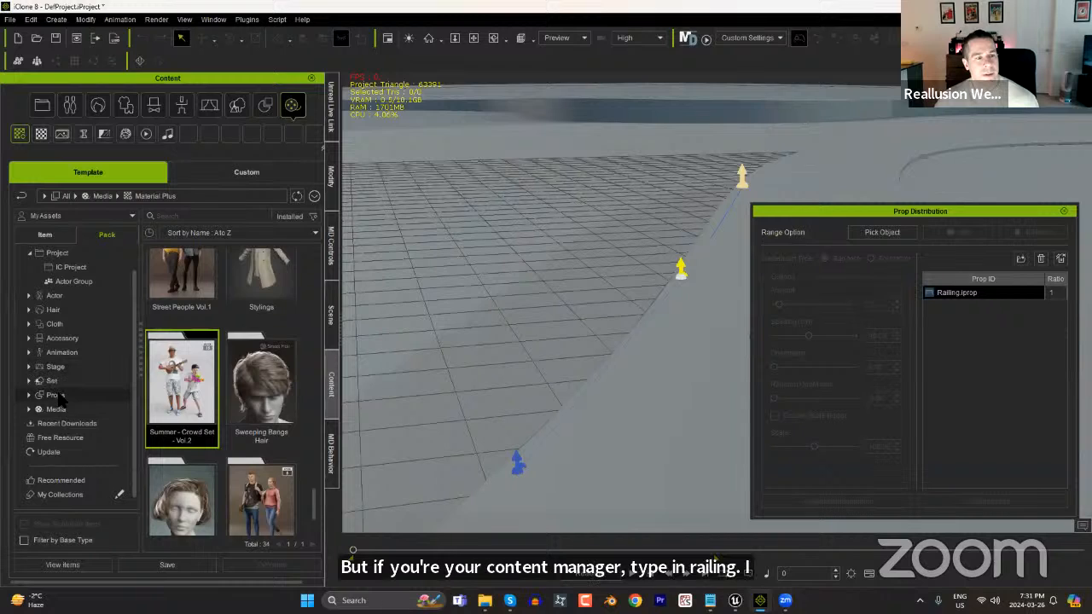
click(56, 395)
click(217, 216)
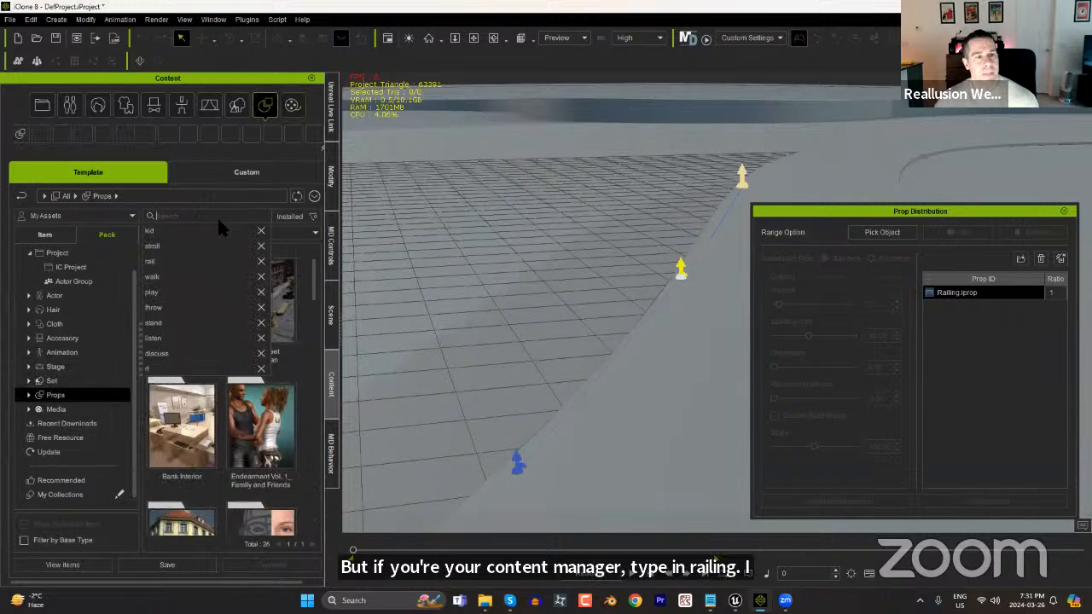
text(rail)
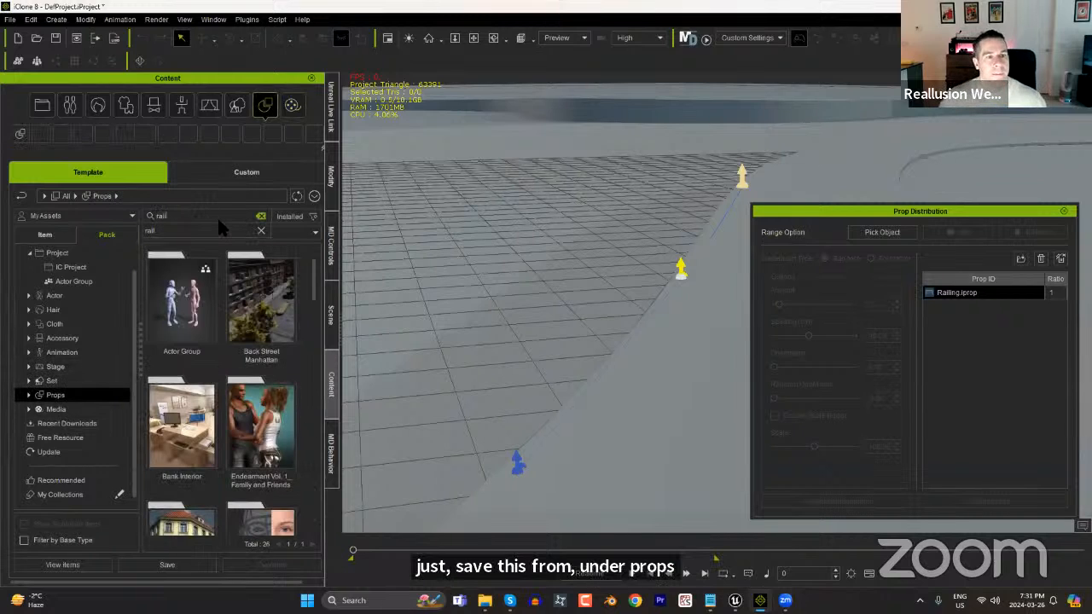
key(Return)
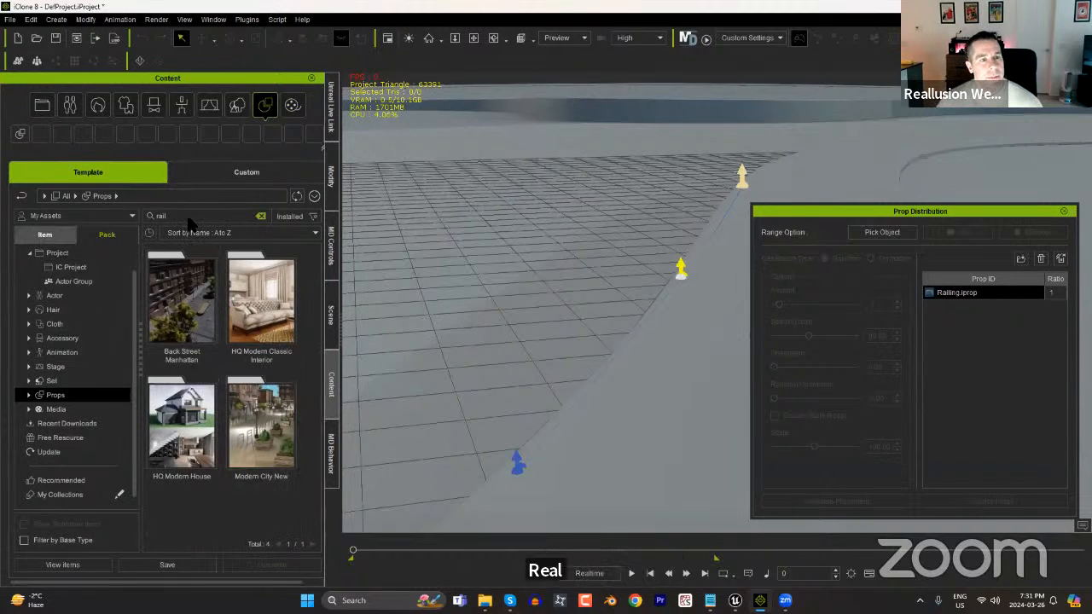
click(117, 235)
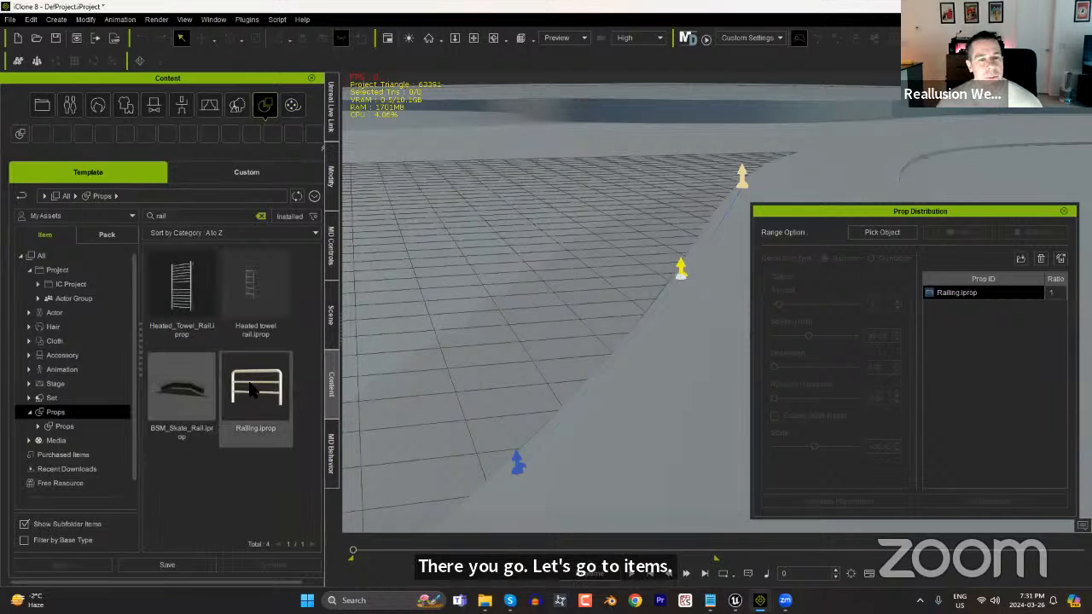
drag(249, 386, 707, 432)
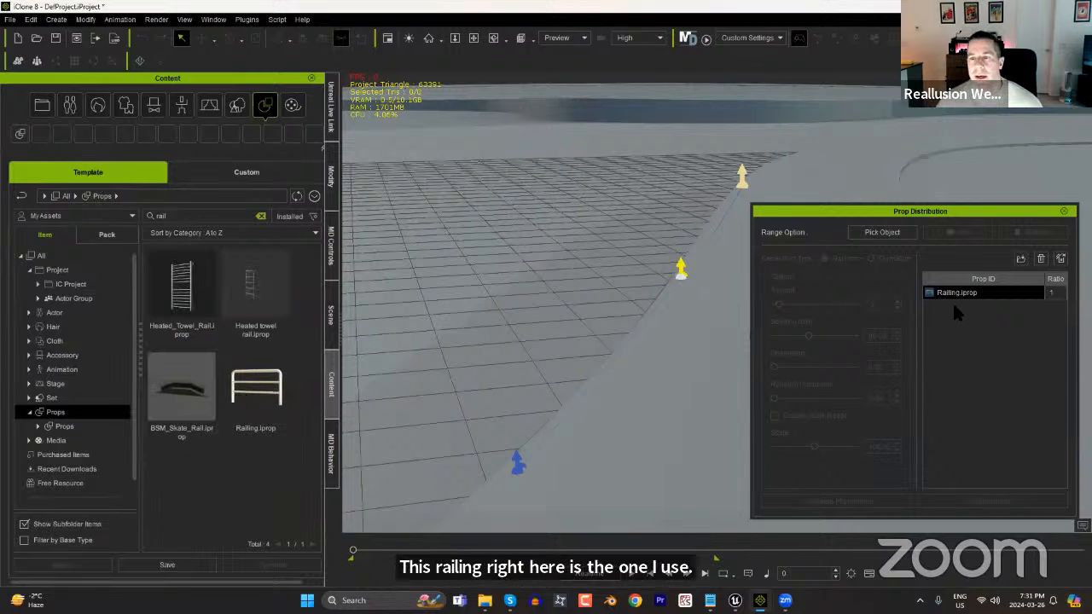
Pick the new path as the distribution range and use the Formation generation type with a Y amount of 1.
click(890, 235)
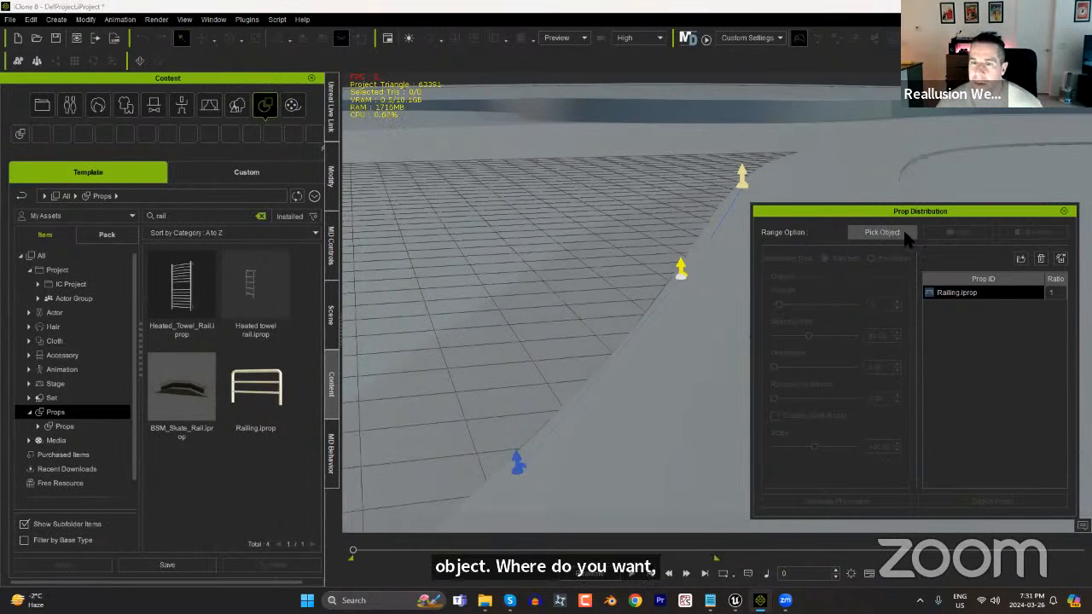
click(681, 276)
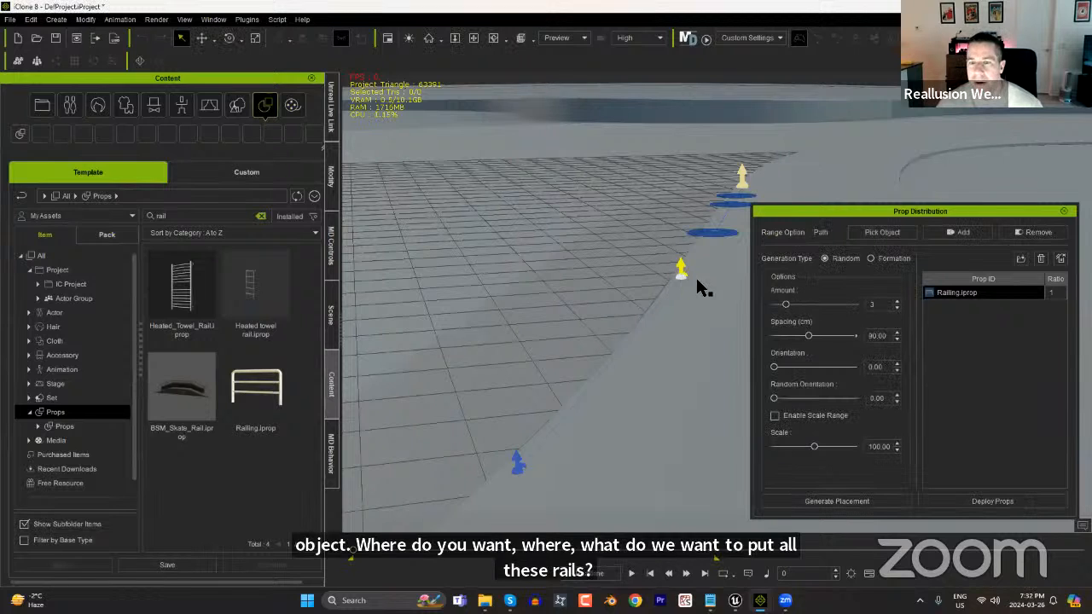
click(870, 258)
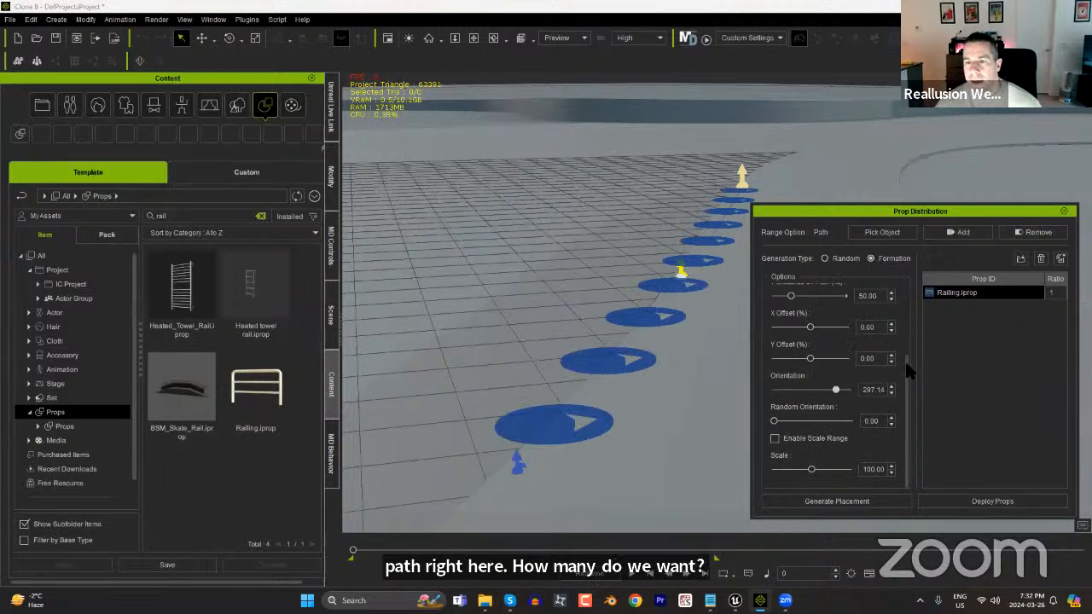
scroll(908, 366, up, 3)
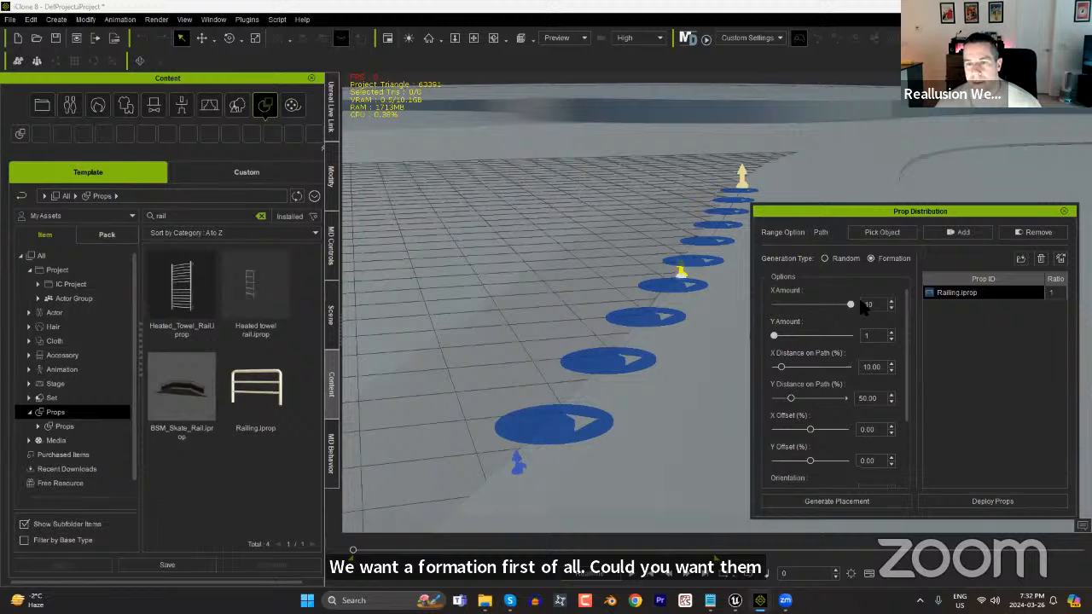
drag(780, 336, 759, 335)
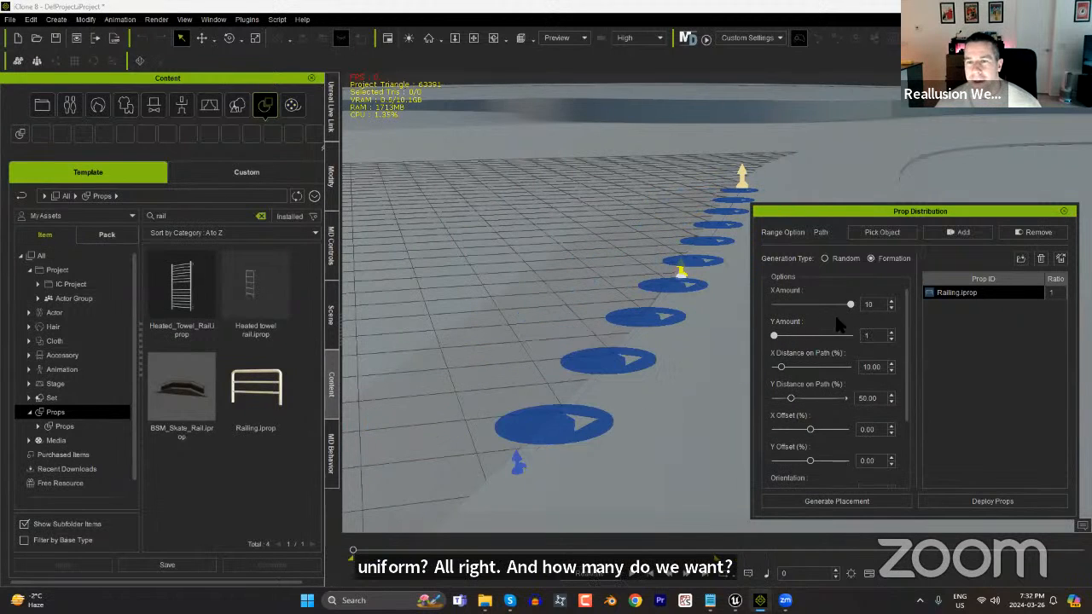
Set the orientation to 180 and deploy the Railing props along the path.
drag(906, 414, 902, 471)
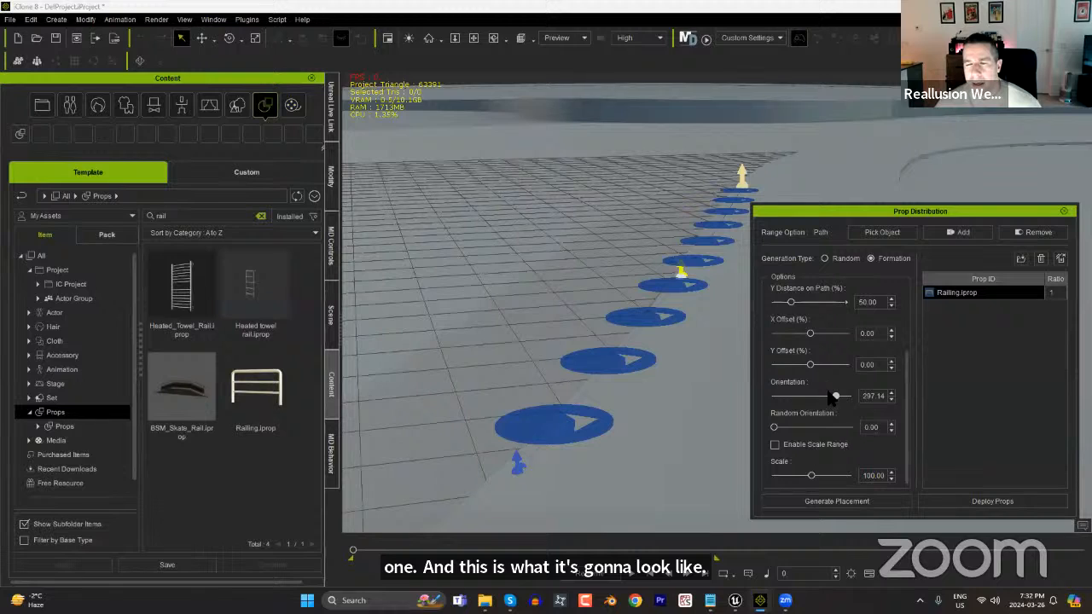
drag(834, 397, 810, 413)
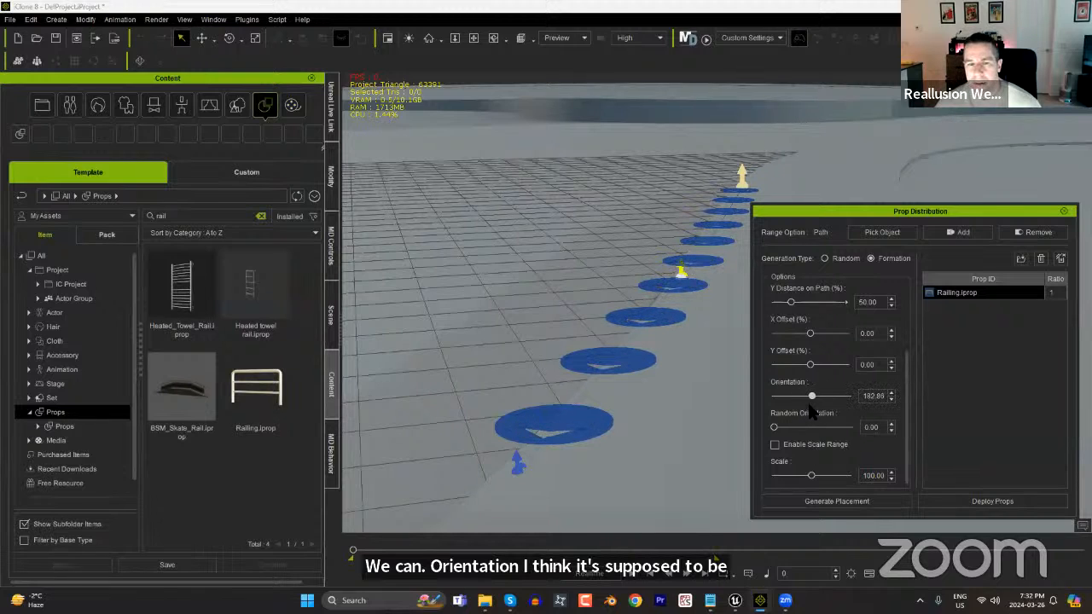
click(994, 500)
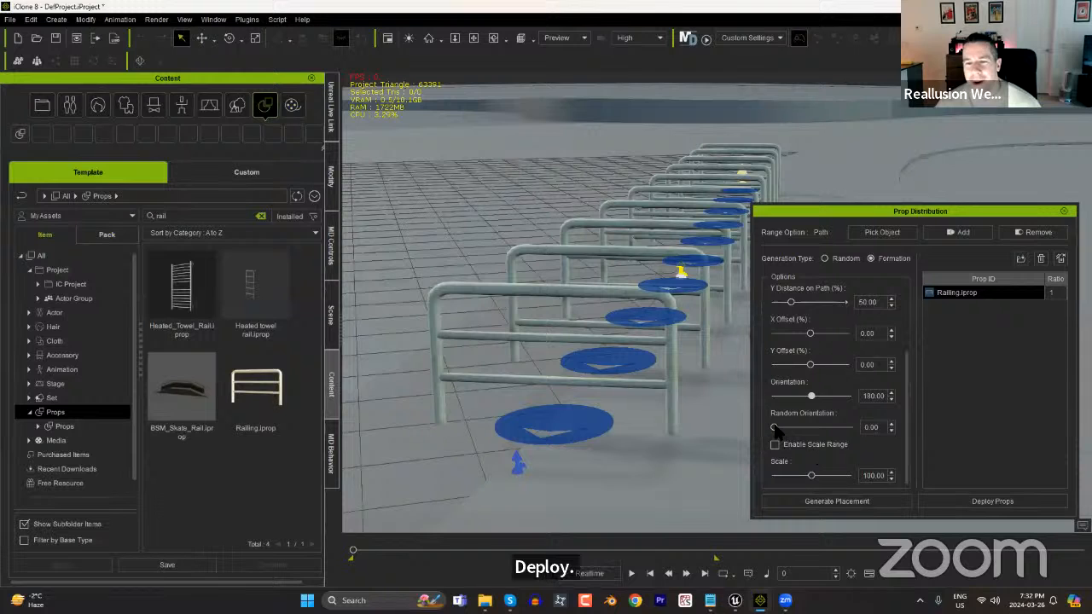
Set the deployed railings' orientation to 90 with random orientation at 0, aligning them end to end along the path.
drag(775, 427, 721, 442)
drag(811, 399, 794, 411)
middle_drag(623, 382, 435, 367)
right_drag(571, 344, 606, 325)
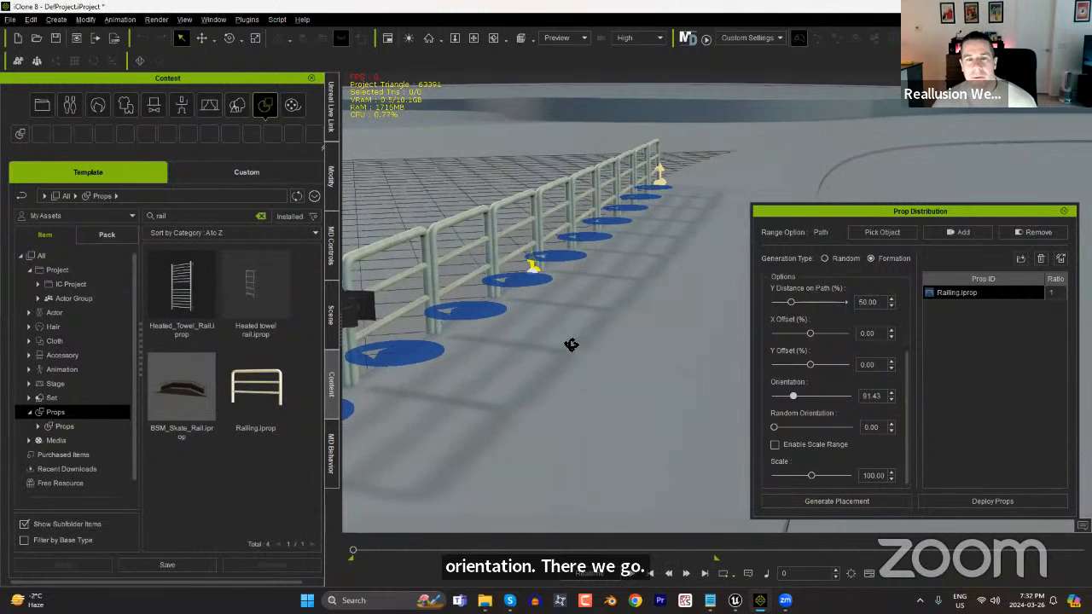
middle_drag(607, 324, 418, 401)
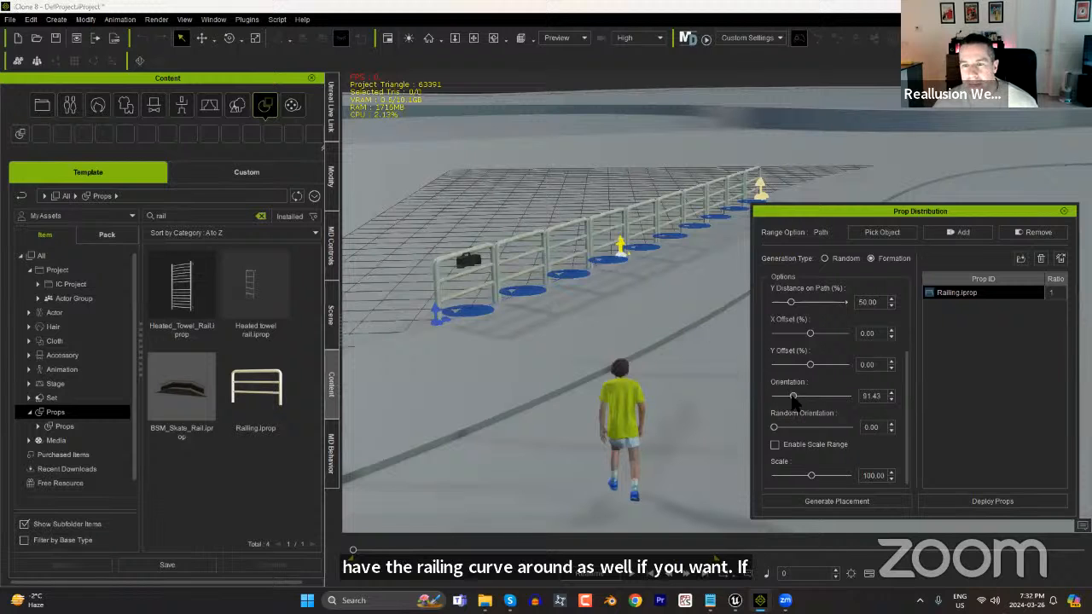
drag(792, 397, 787, 397)
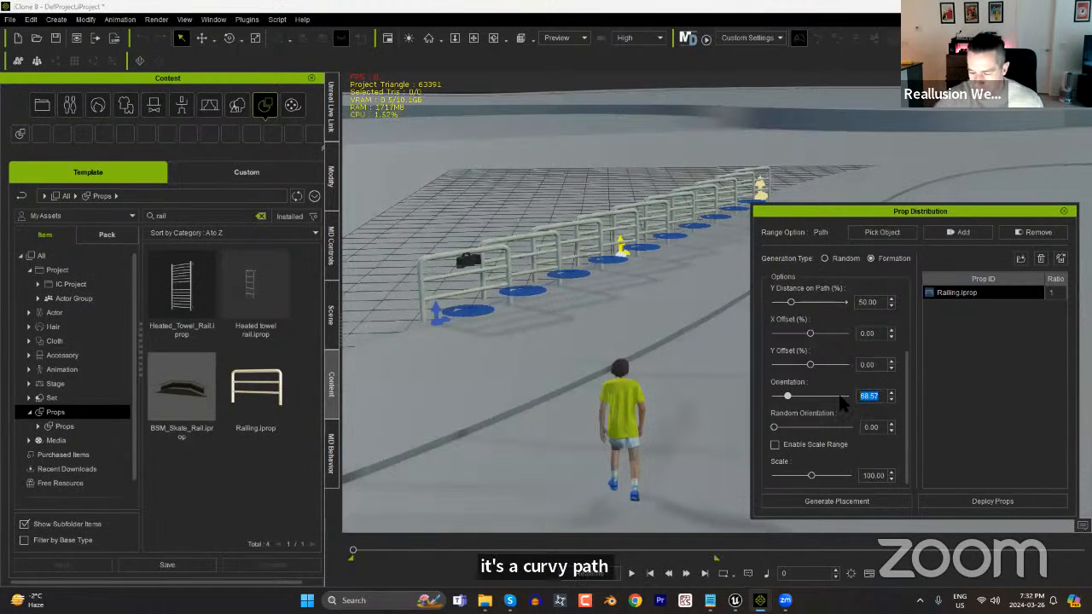
key(Return)
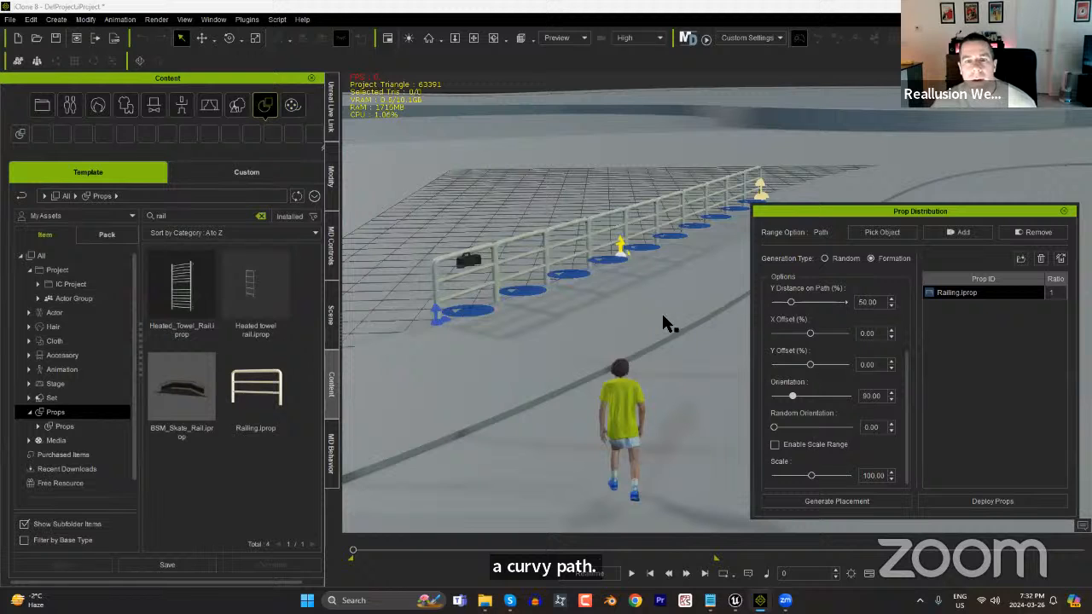
middle_drag(639, 316, 524, 344)
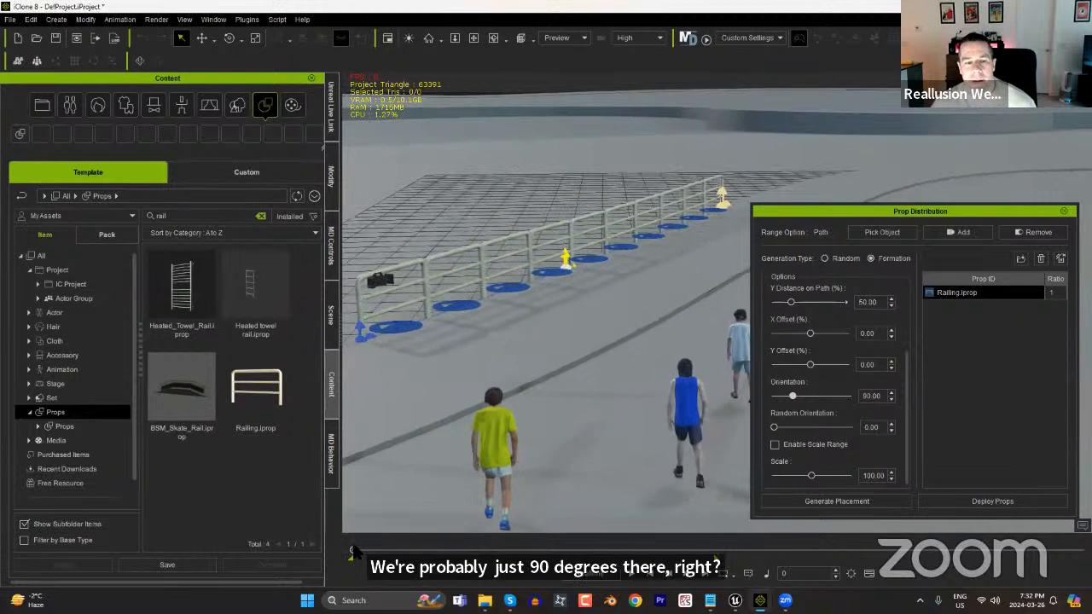
Close the prop distribution settings and exclude motion and all characters from the Unreal Live Link scene transfer.
drag(352, 553, 318, 580)
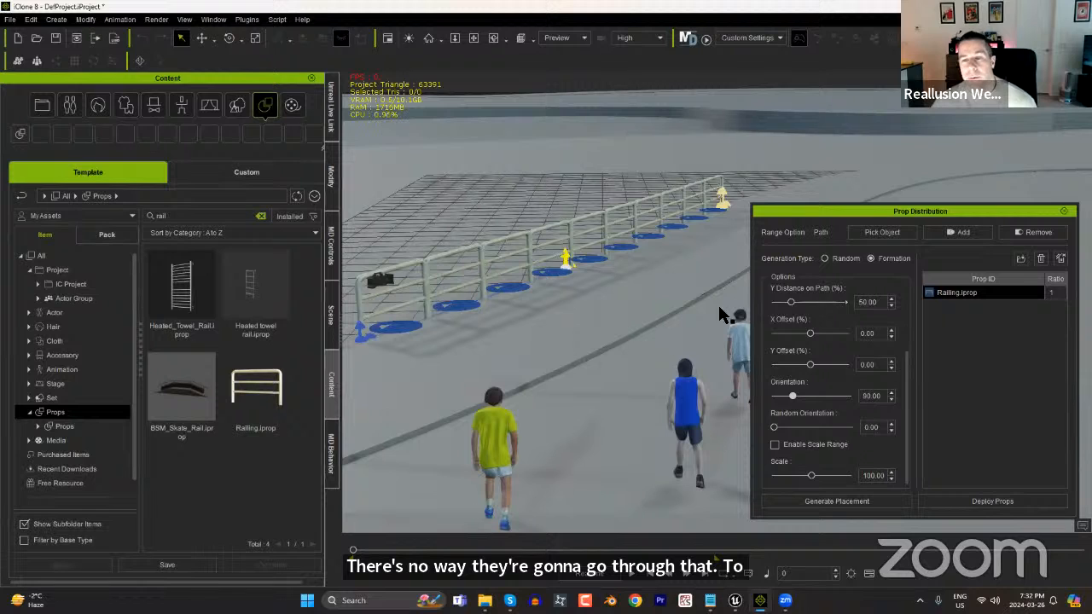
click(1064, 211)
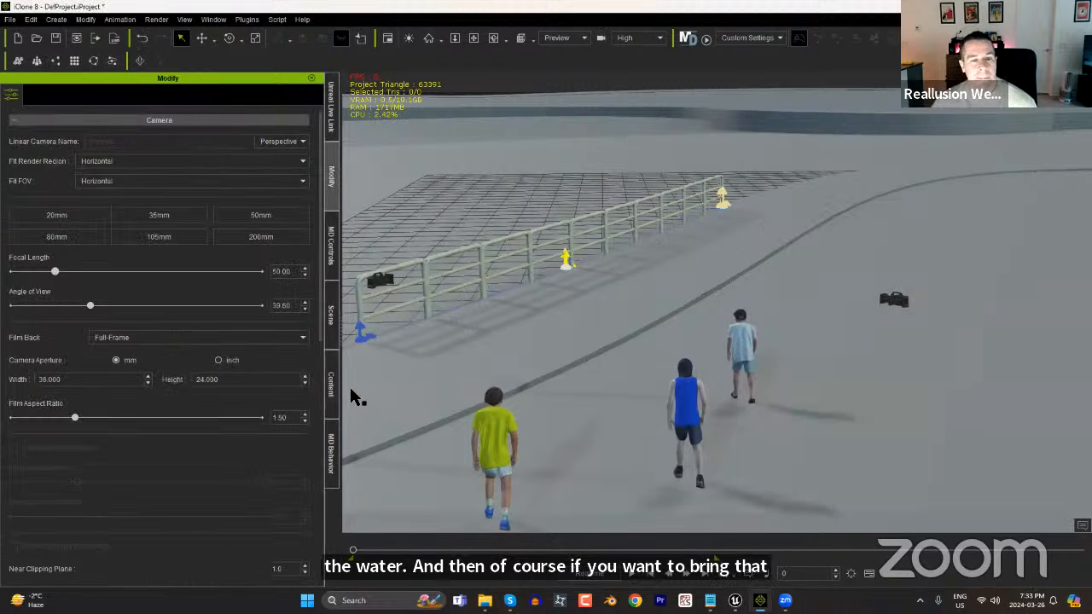
click(332, 124)
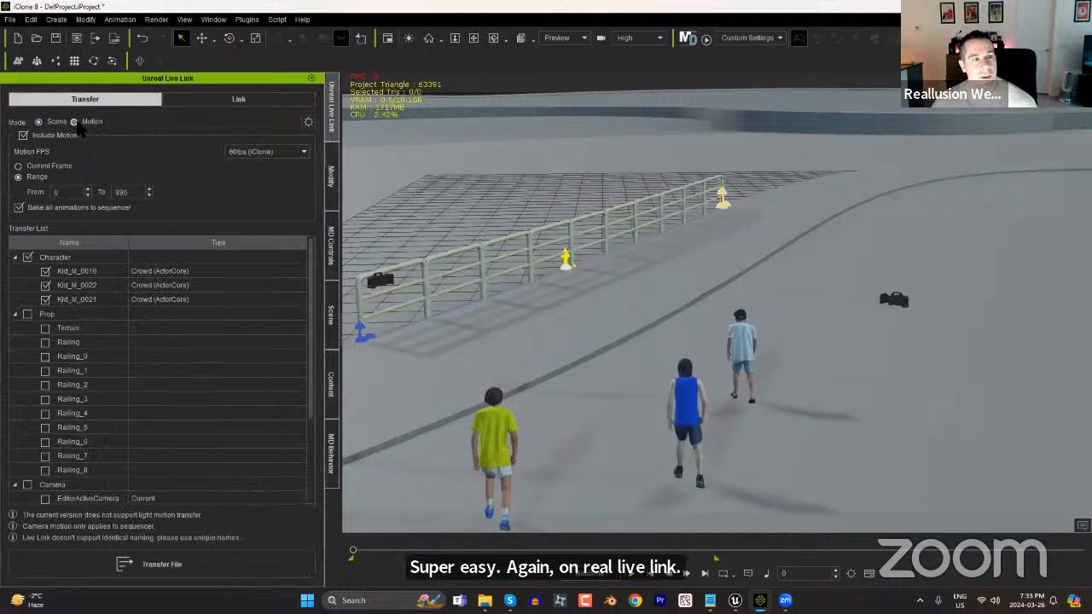
click(23, 135)
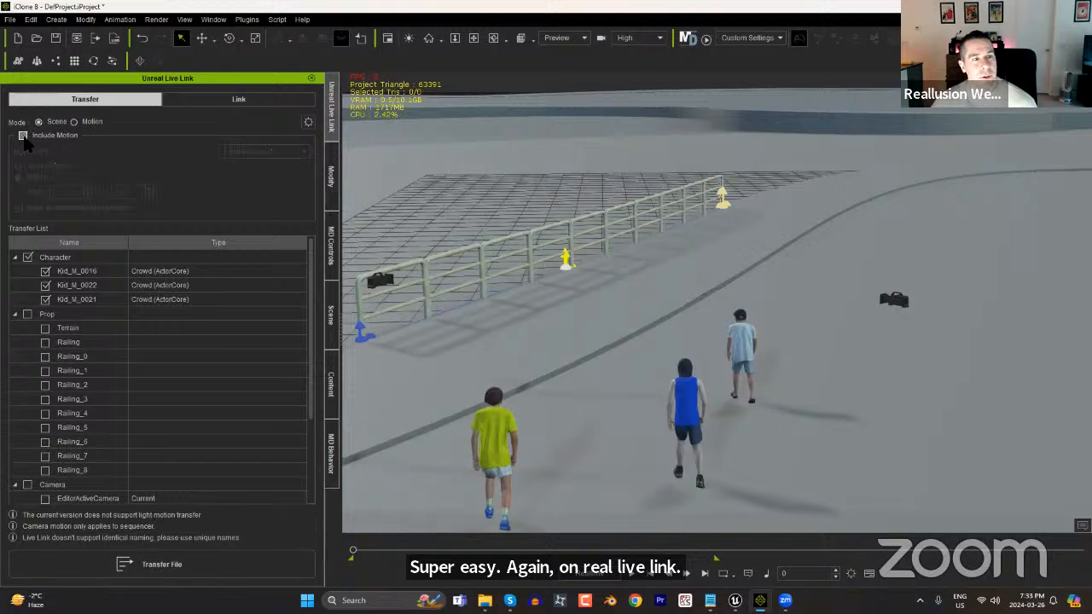
click(28, 257)
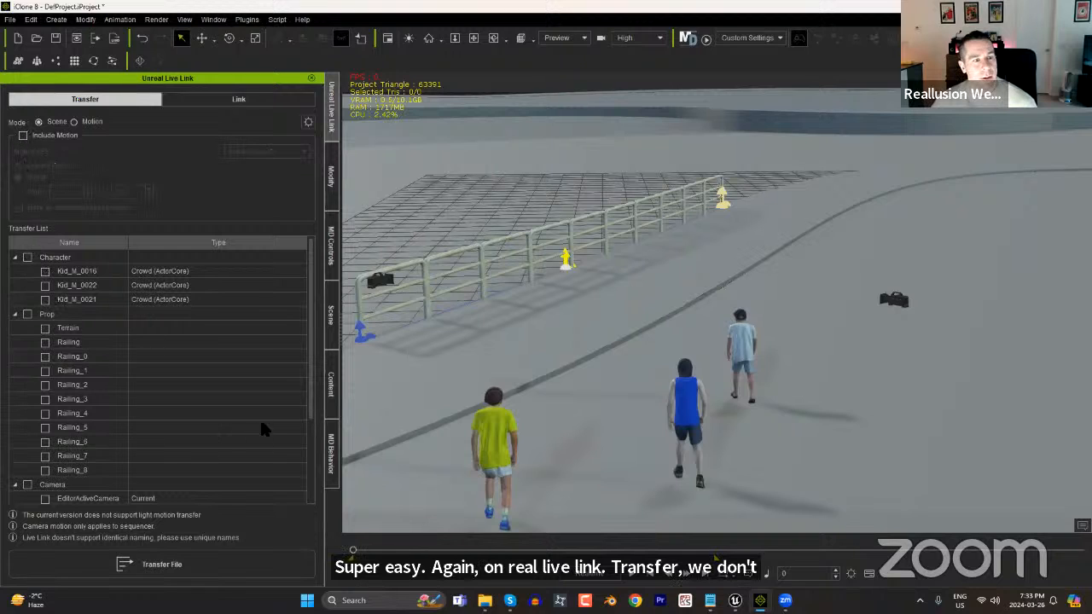
Transfer Railing and Railing_0 through Railing_8 over Unreal Live Link, and switch to the SuperCoolCrowdGen project in Unreal Editor.
click(45, 342)
click(45, 470)
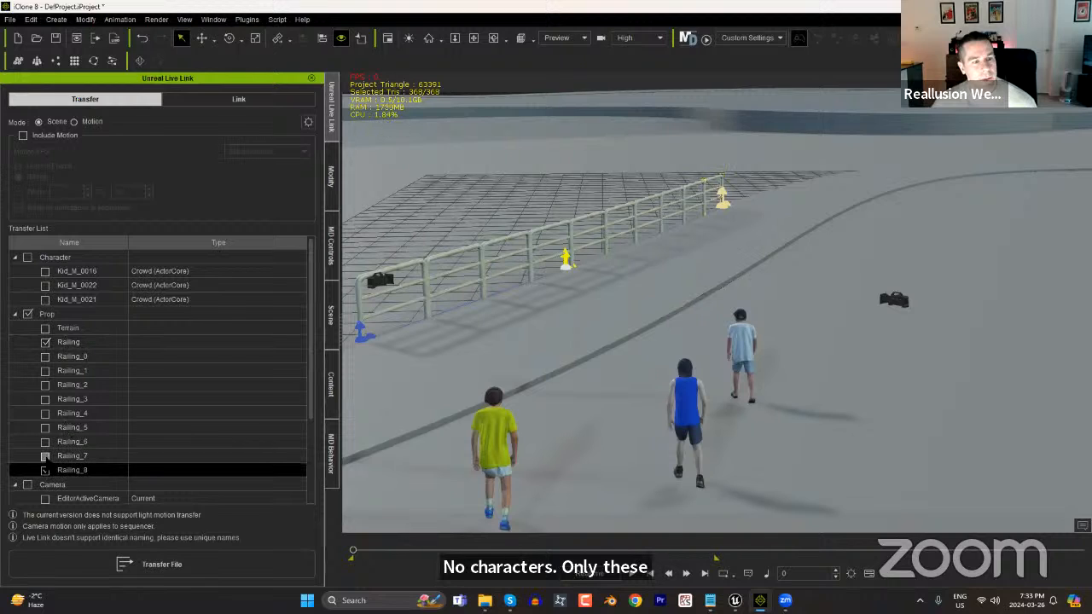
click(45, 455)
click(45, 441)
click(45, 427)
click(45, 413)
click(45, 399)
click(45, 384)
click(45, 370)
click(45, 357)
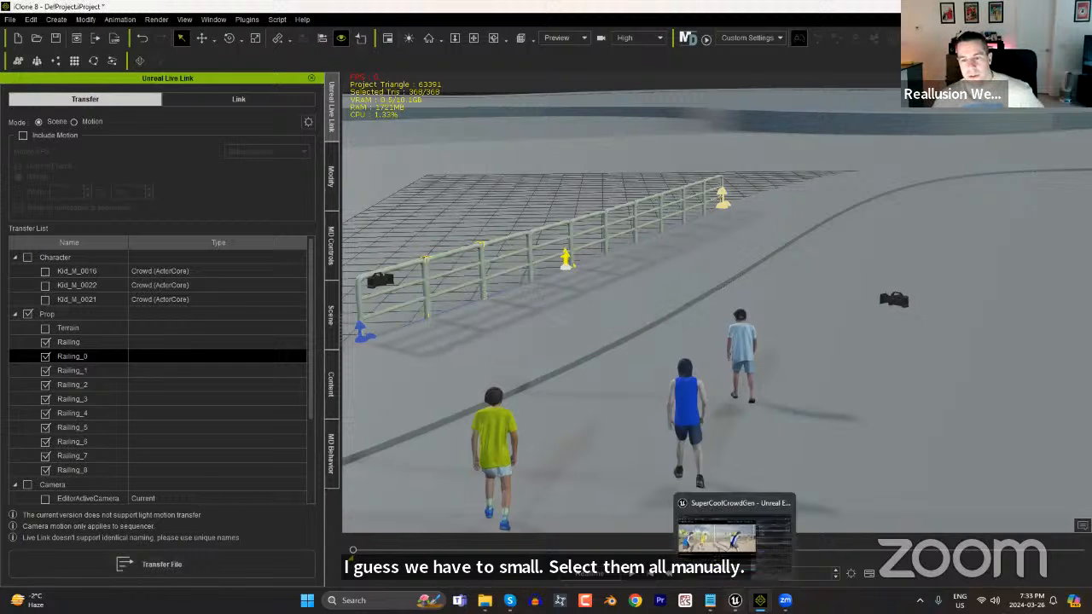
click(704, 547)
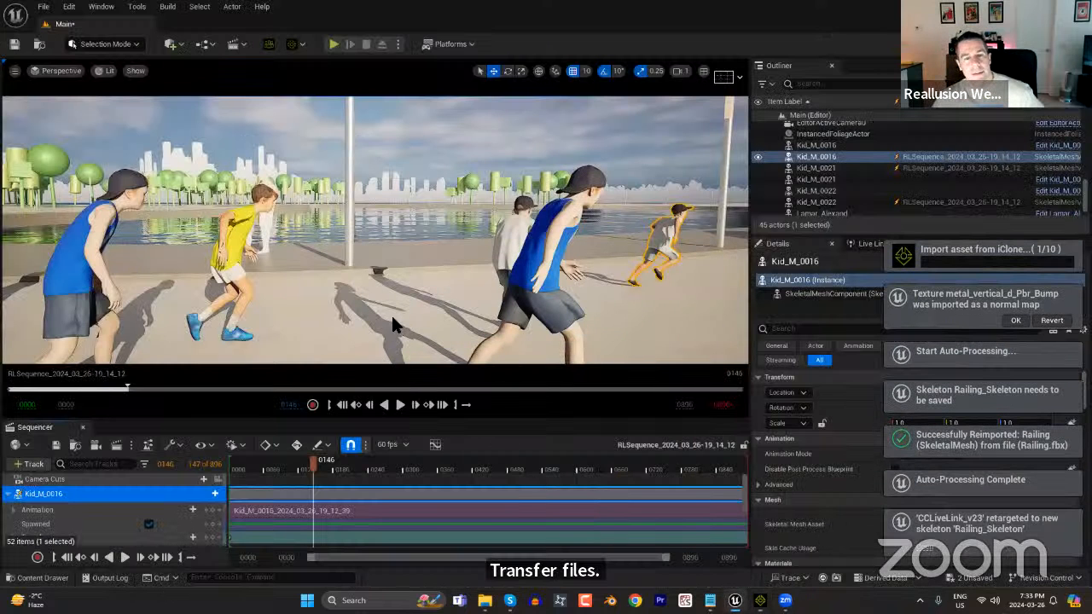